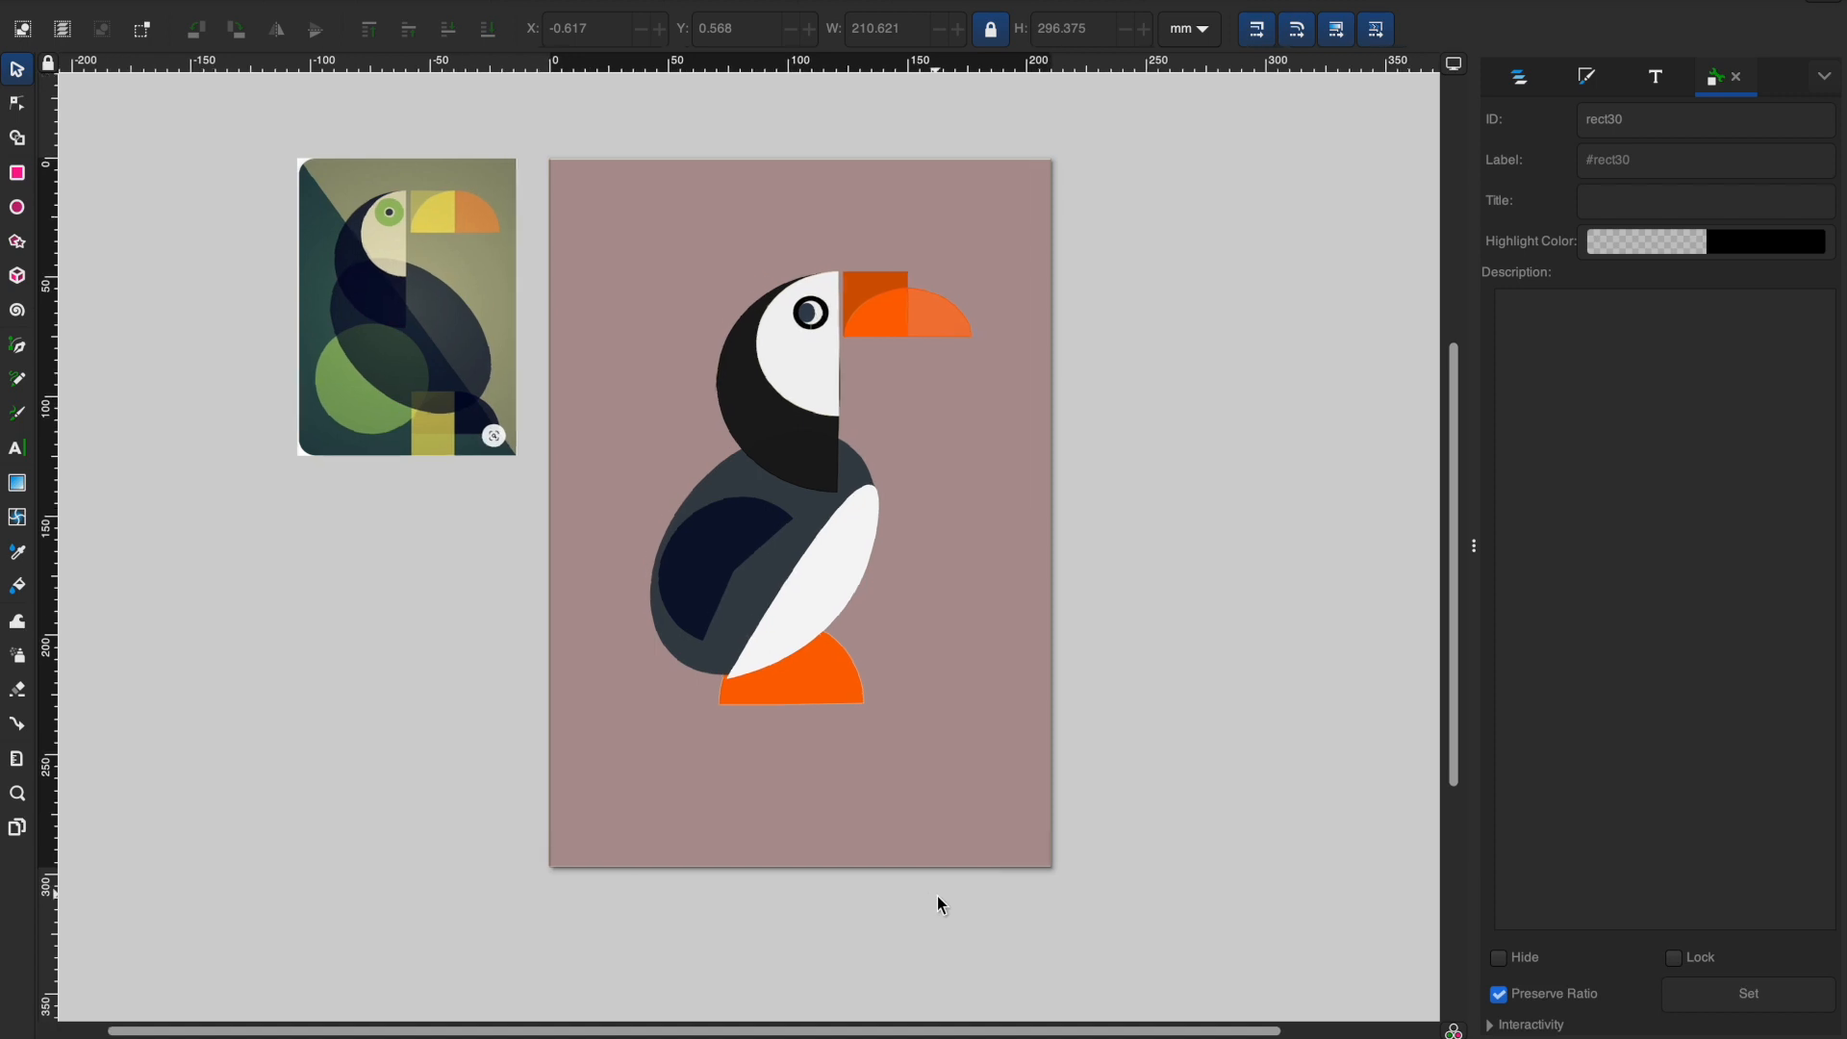
{"action": "scroll", "coordinate": [950, 892], "scroll_direction": "up", "scroll_amount": 5}
{"action": "scroll", "coordinate": [950, 893], "scroll_direction": "down", "scroll_amount": 2}
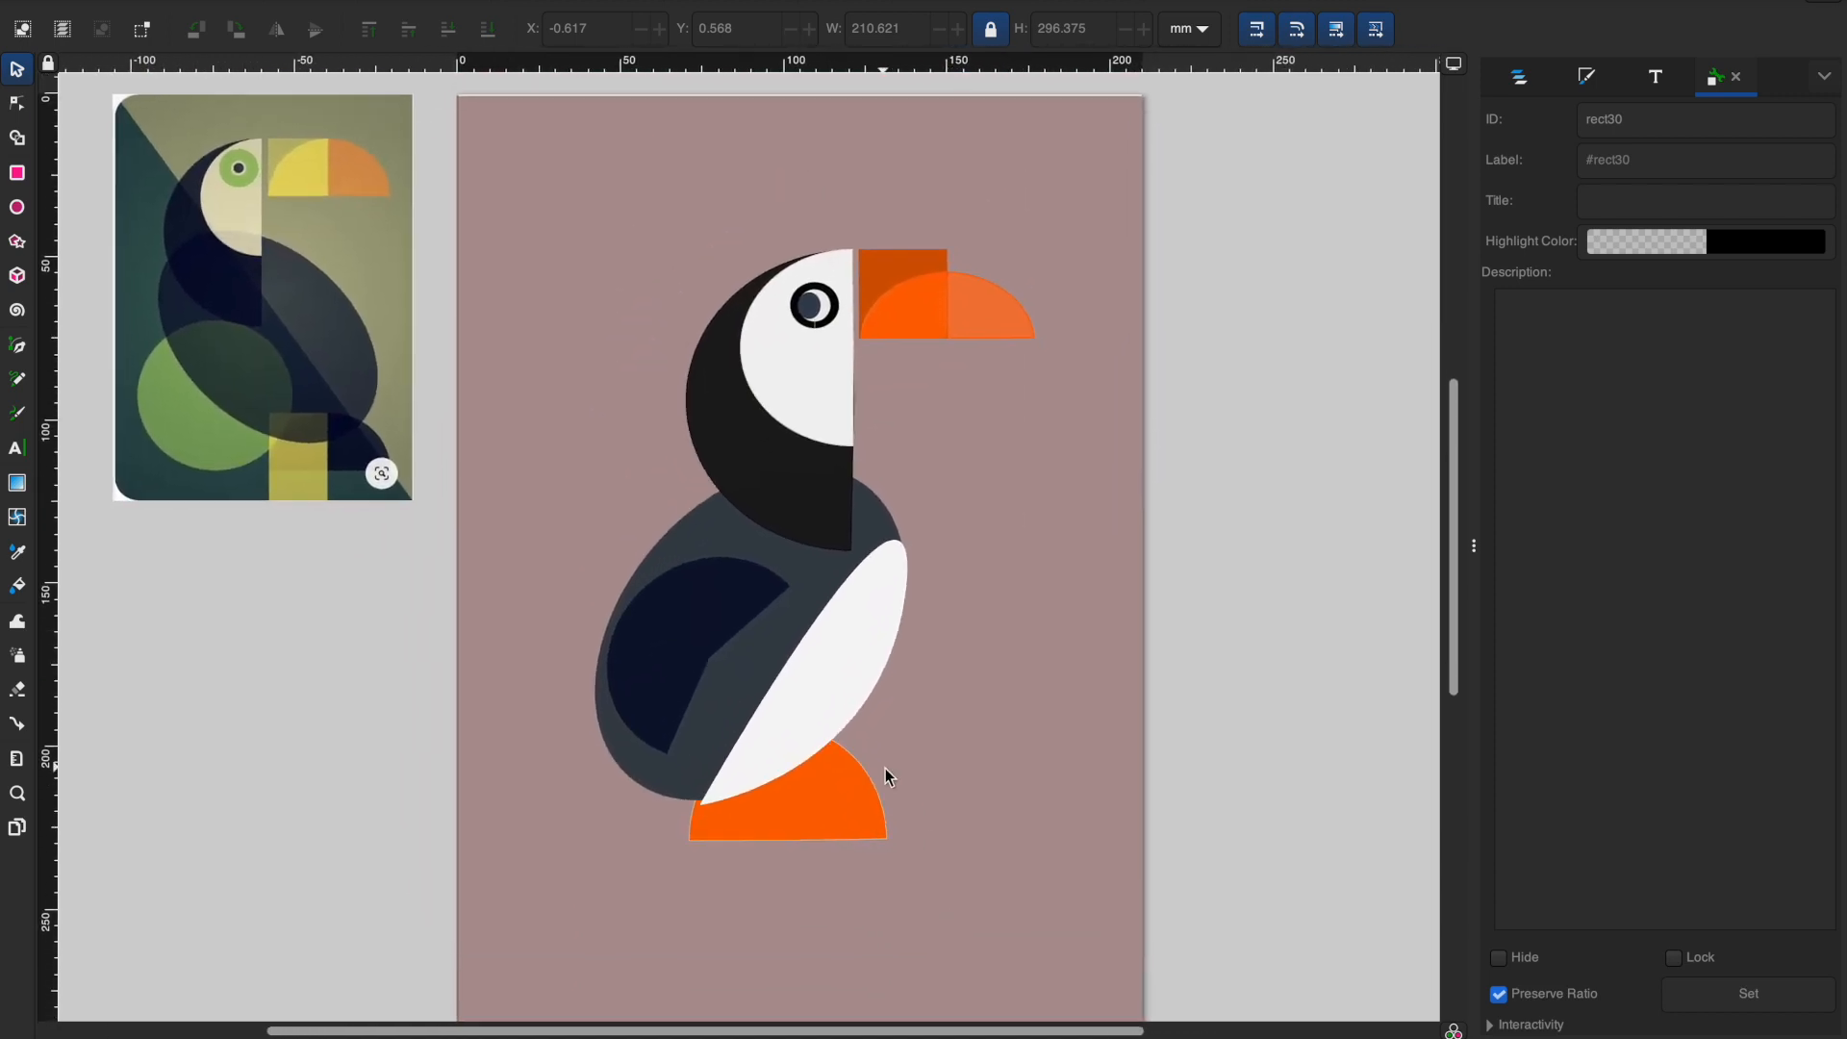
{"action": "scroll", "coordinate": [885, 768], "scroll_direction": "down", "scroll_amount": 3}
{"action": "scroll", "coordinate": [997, 836], "scroll_direction": "up", "scroll_amount": 2}
{"action": "scroll", "coordinate": [677, 729], "scroll_direction": "left", "scroll_amount": 3}
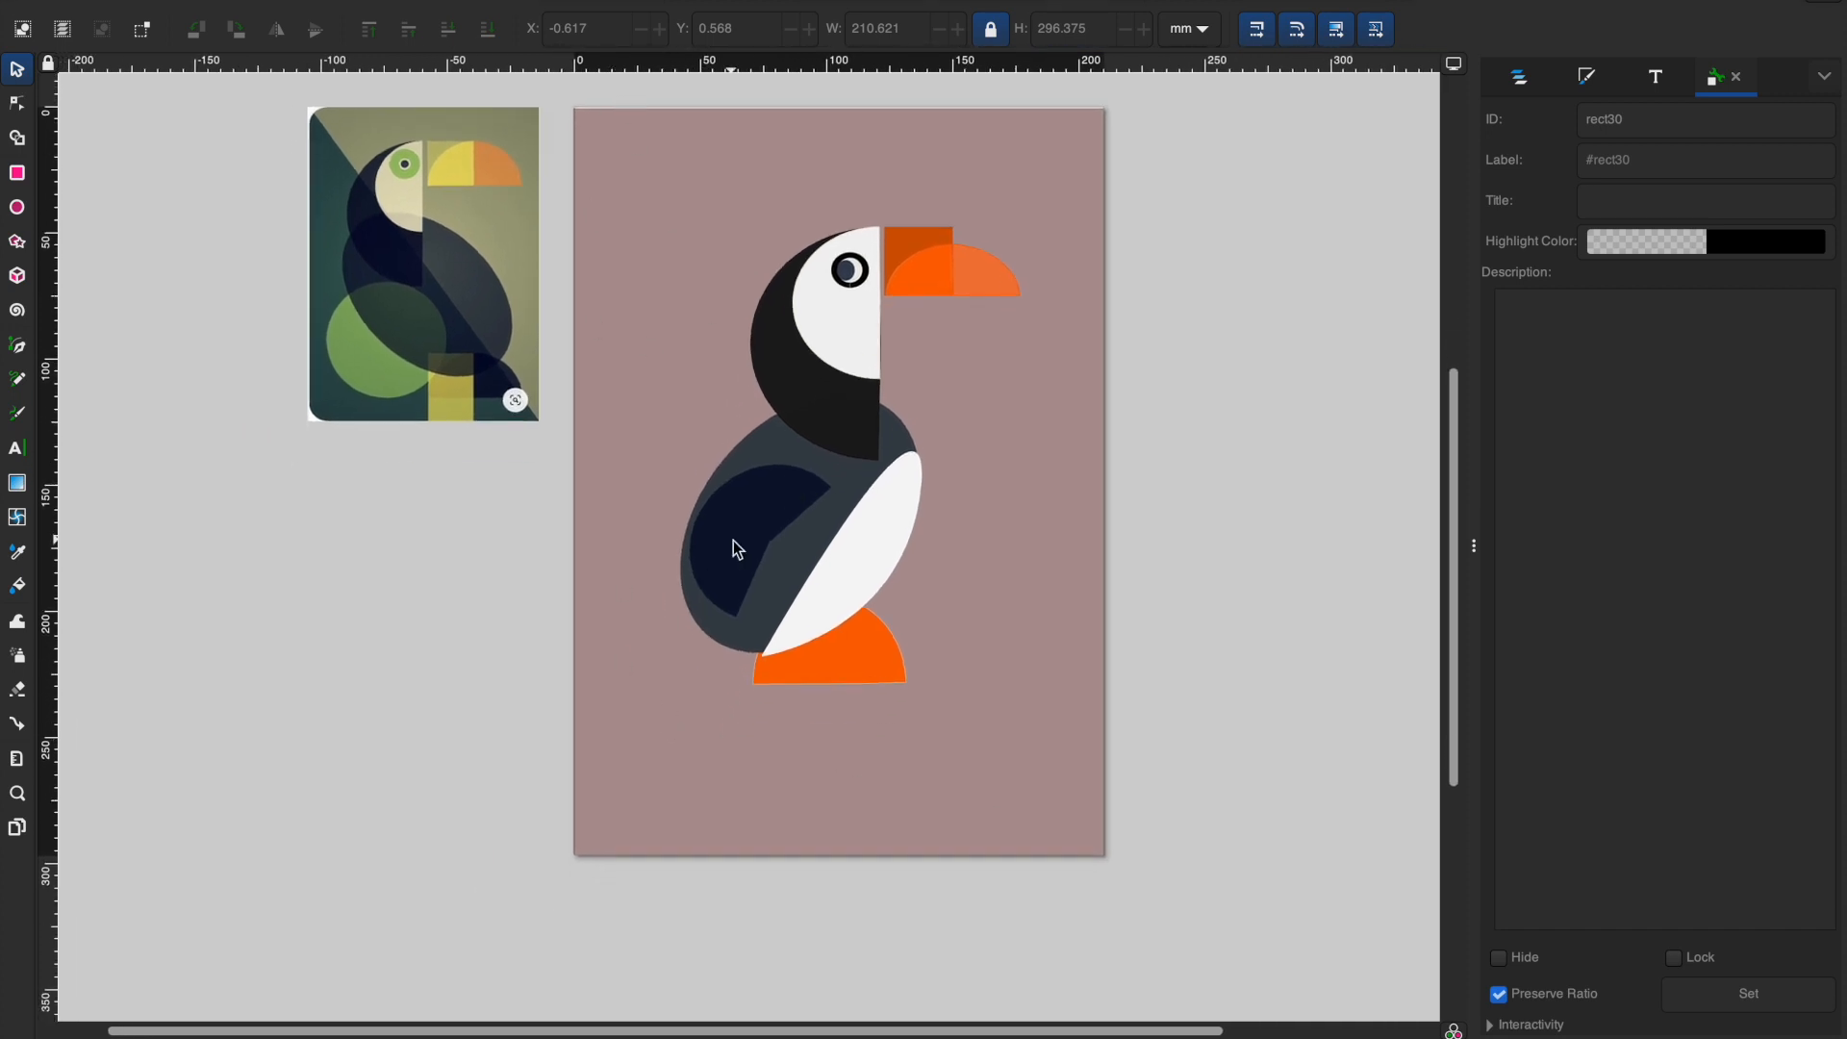
{"action": "scroll", "coordinate": [743, 555], "scroll_direction": "up", "scroll_amount": 1}
{"action": "scroll", "coordinate": [743, 554], "scroll_direction": "down", "scroll_amount": 1}
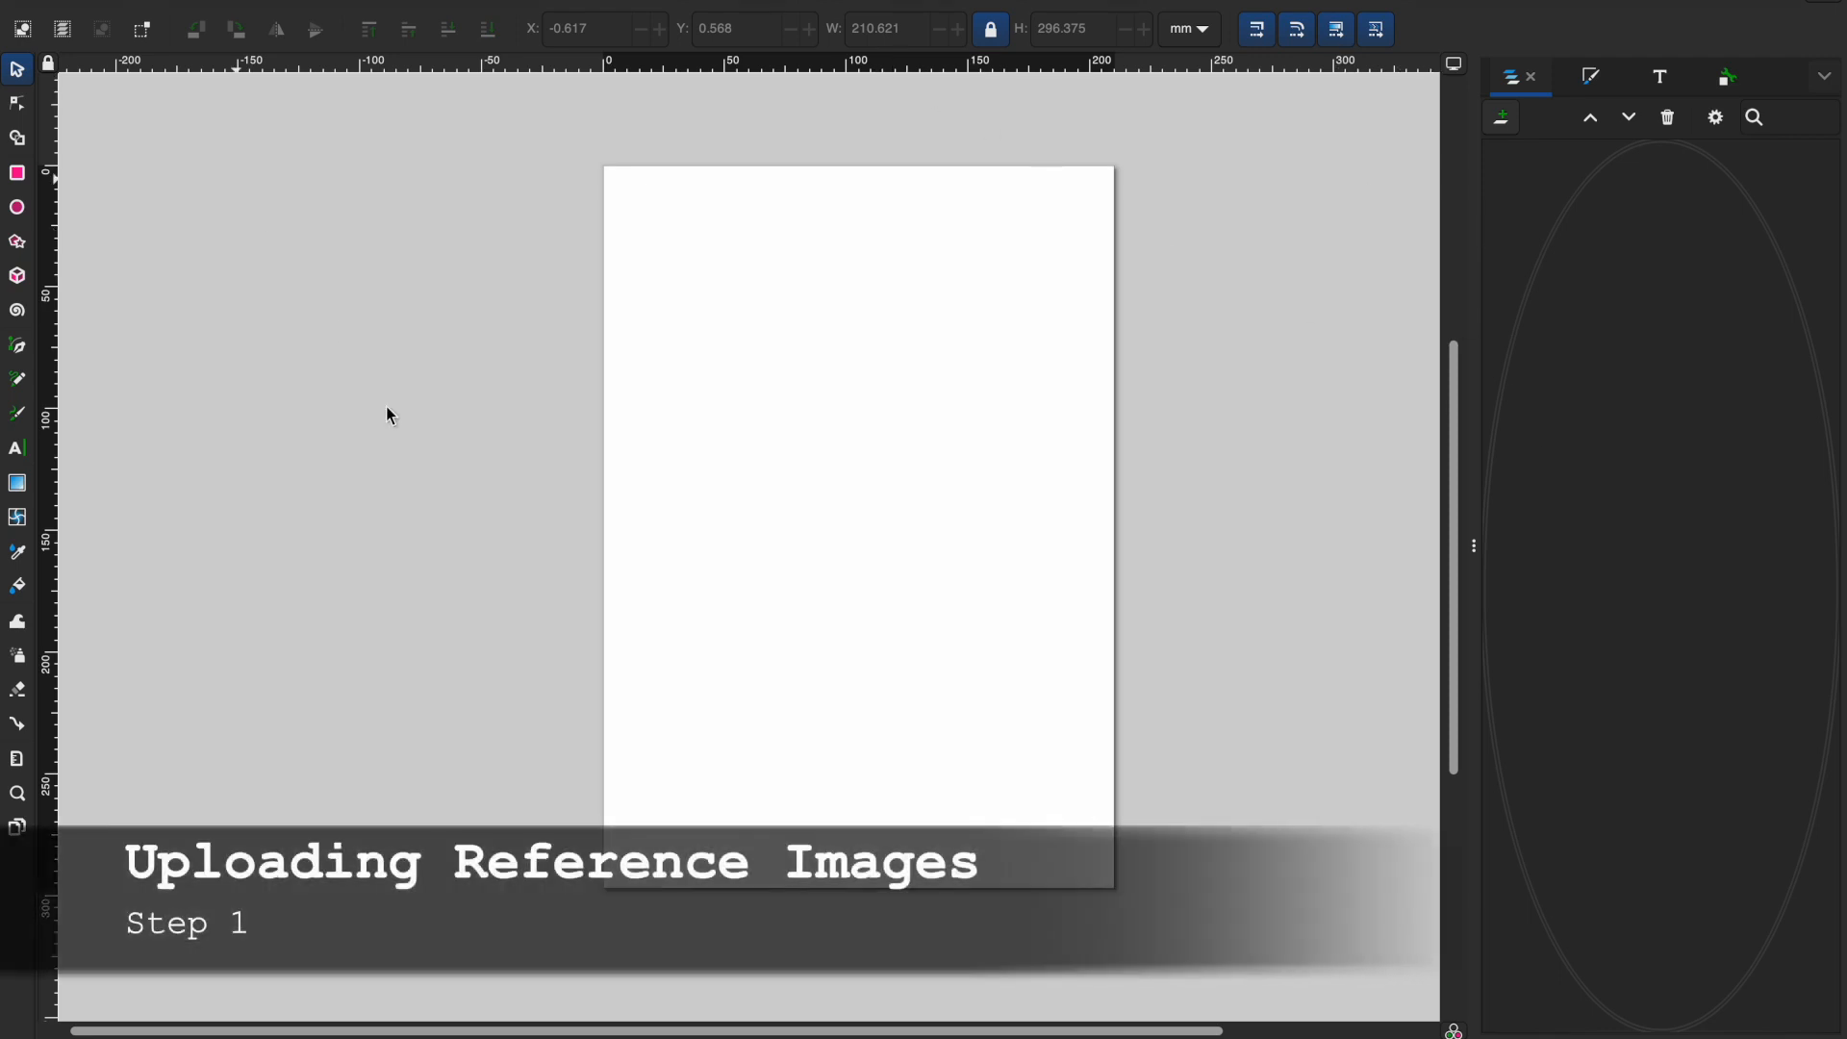
Step: Import "puffin image.jpeg" from the Downloads folder as an embedded image
{"action": "left_click", "coordinate": [146, 1]}
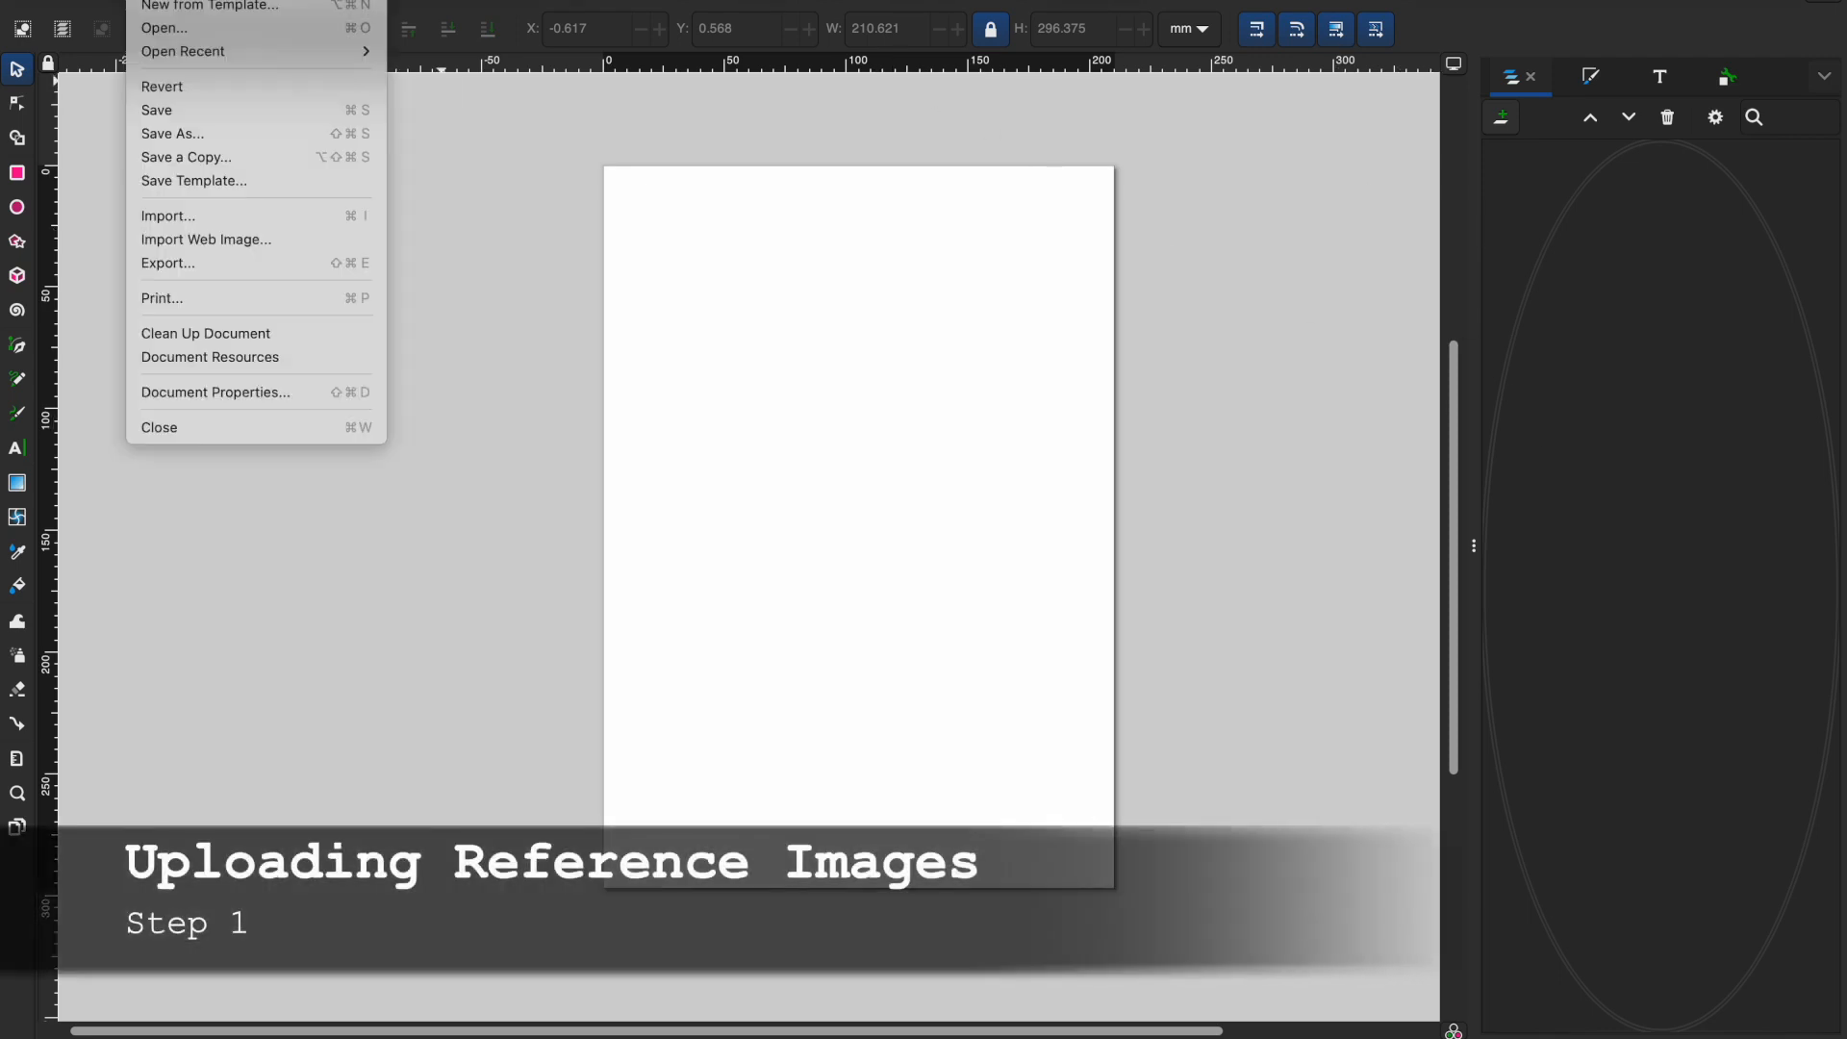
{"action": "left_click", "coordinate": [191, 219]}
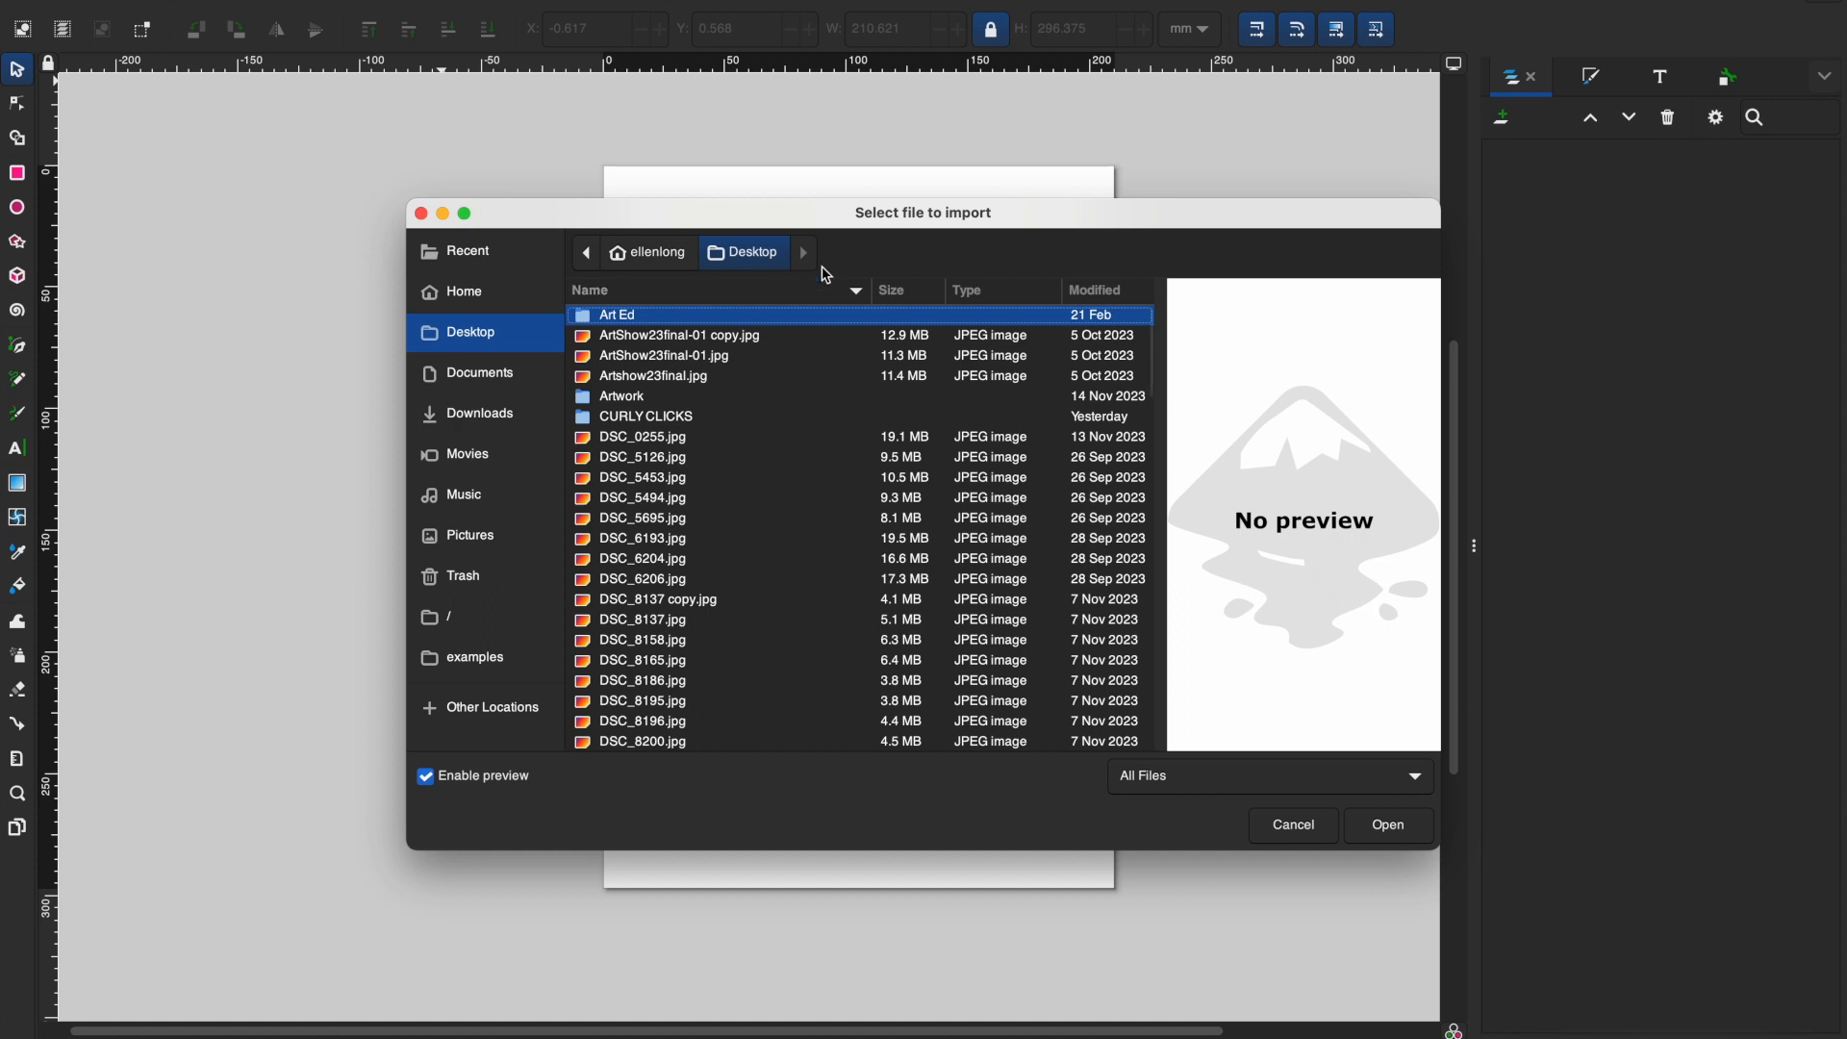
{"action": "scroll", "coordinate": [683, 351], "scroll_direction": "down", "scroll_amount": 4}
{"action": "scroll", "coordinate": [726, 466], "scroll_direction": "up", "scroll_amount": 4}
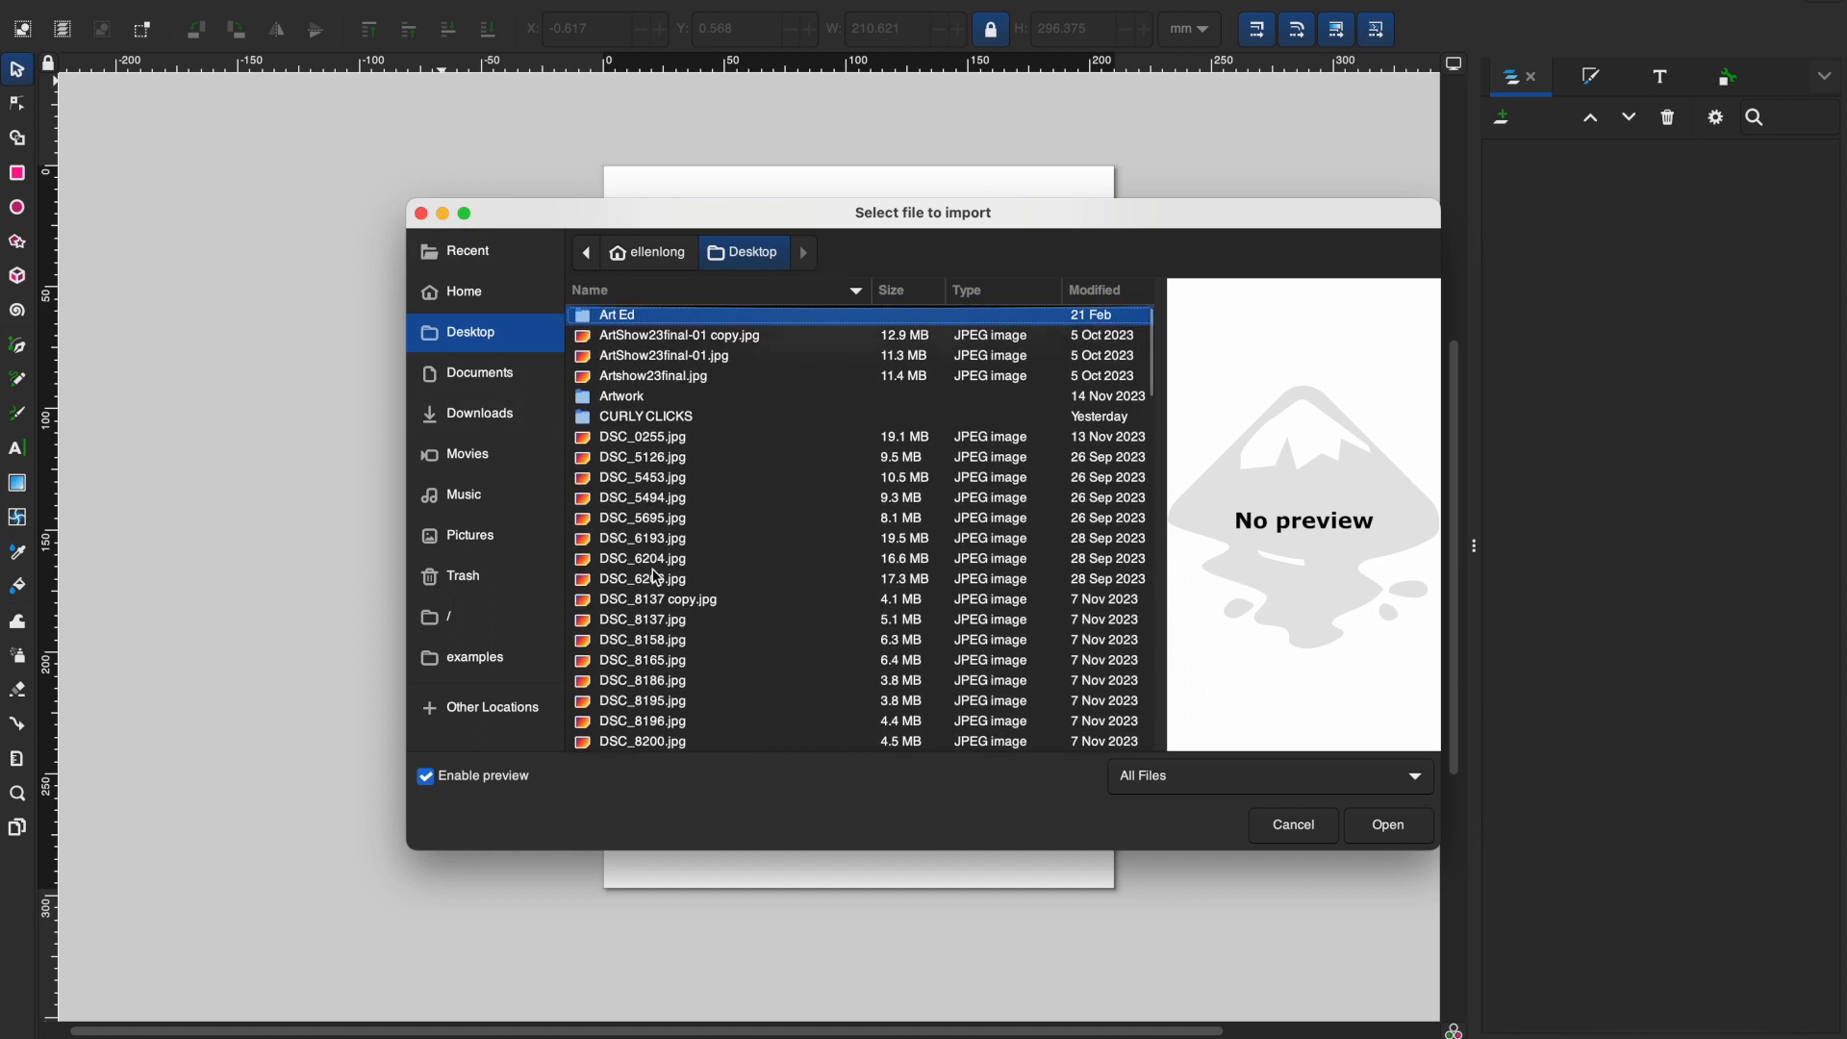
{"action": "left_click", "coordinate": [529, 411]}
{"action": "scroll", "coordinate": [669, 440], "scroll_direction": "down", "scroll_amount": 15}
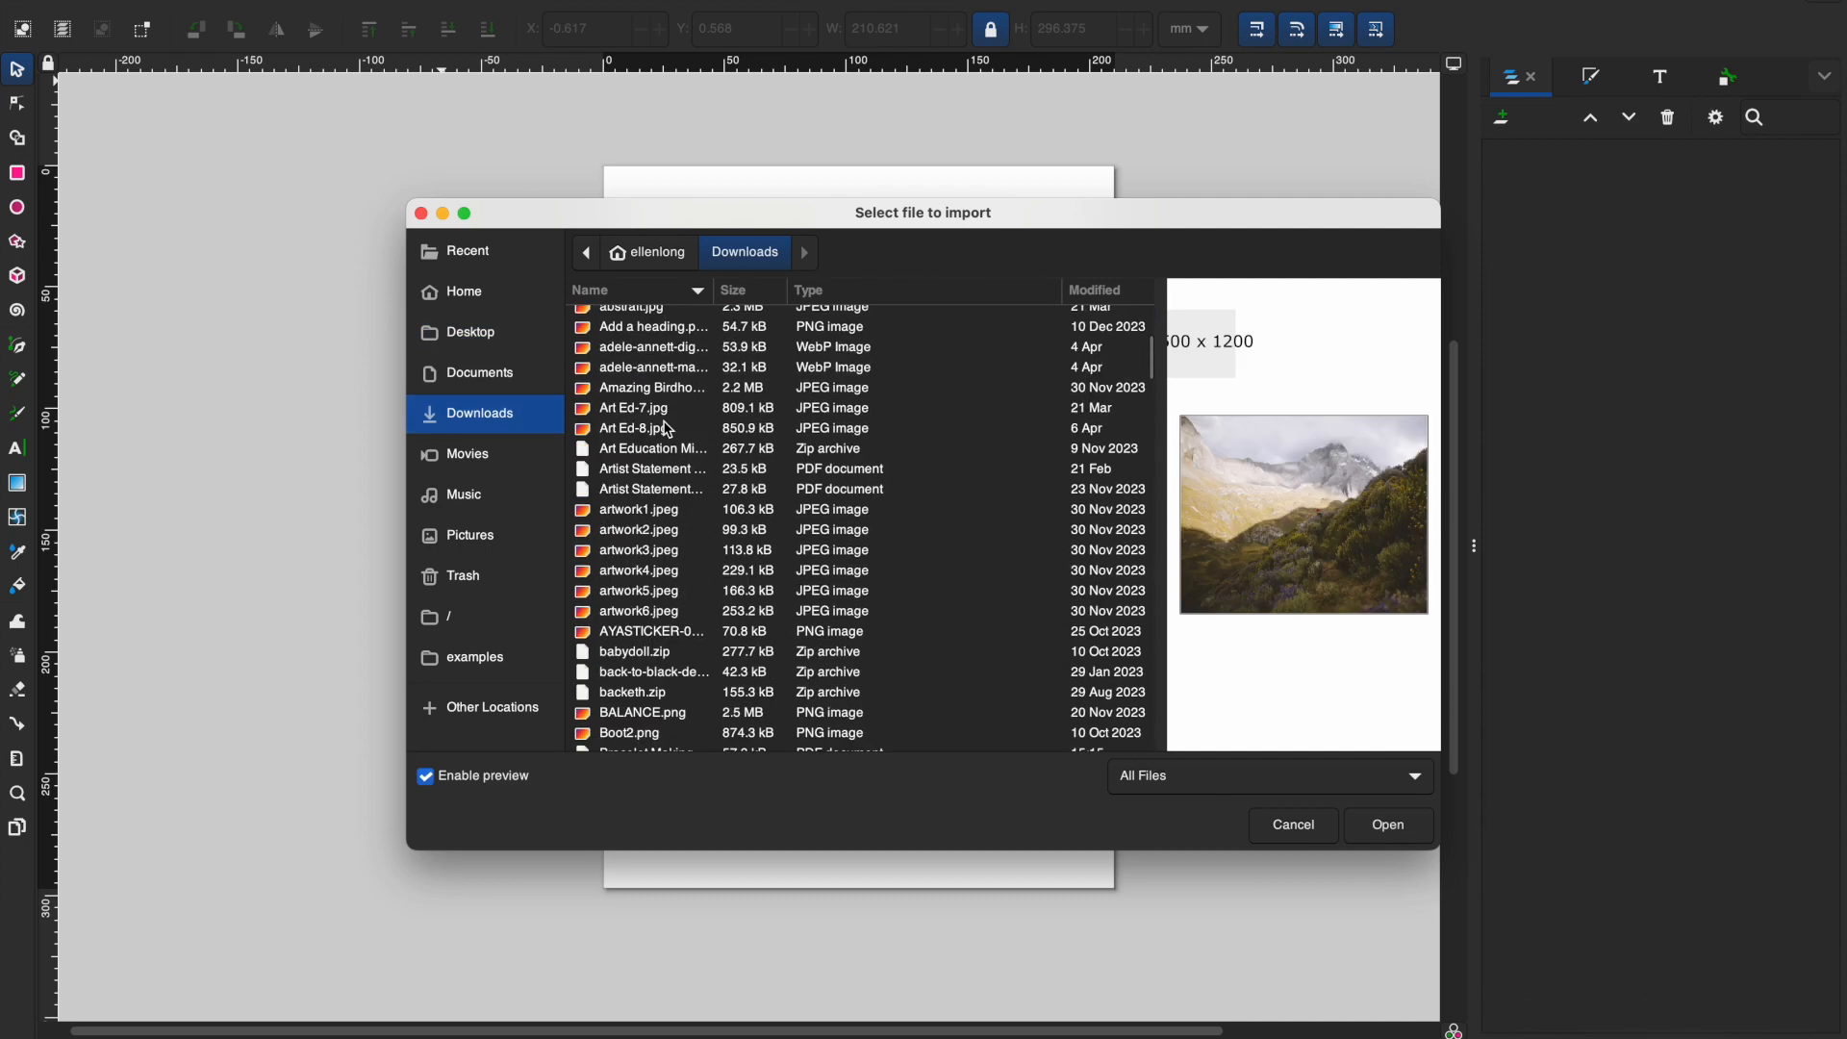
{"action": "scroll", "coordinate": [683, 620], "scroll_direction": "down", "scroll_amount": 10}
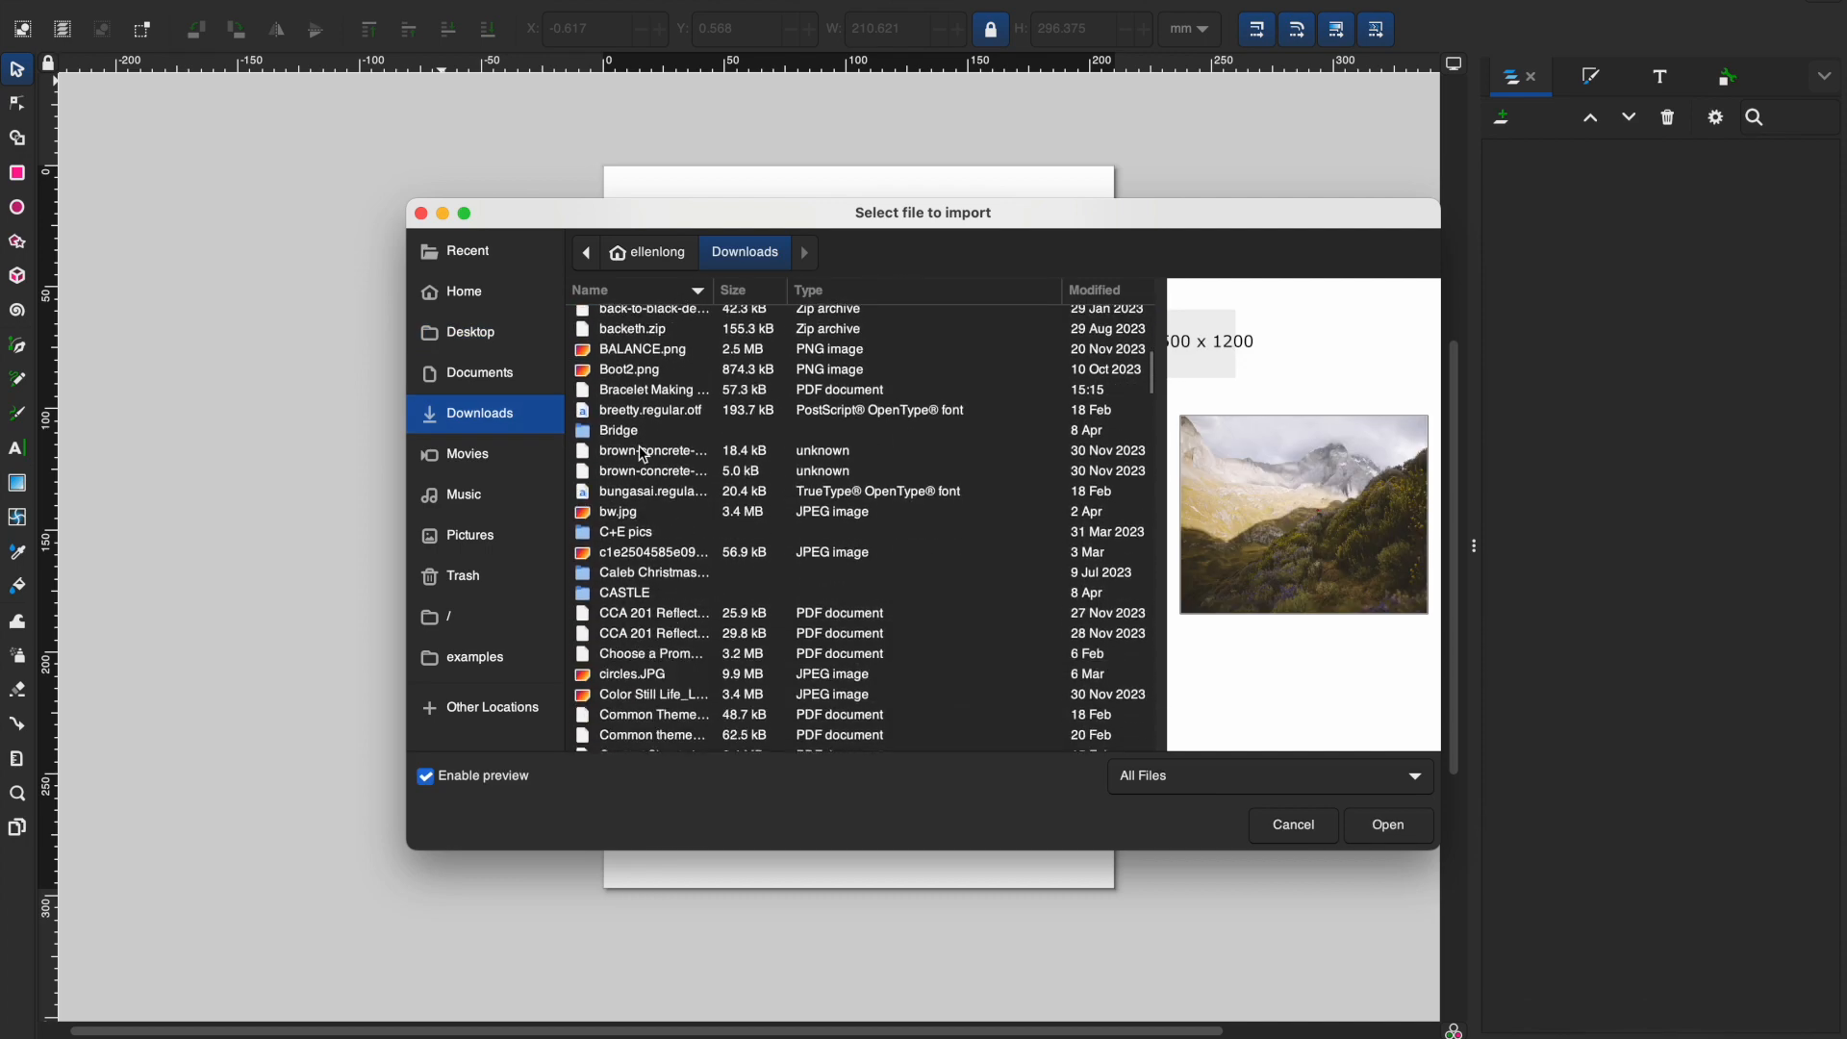
{"action": "scroll", "coordinate": [671, 699], "scroll_direction": "down", "scroll_amount": 20}
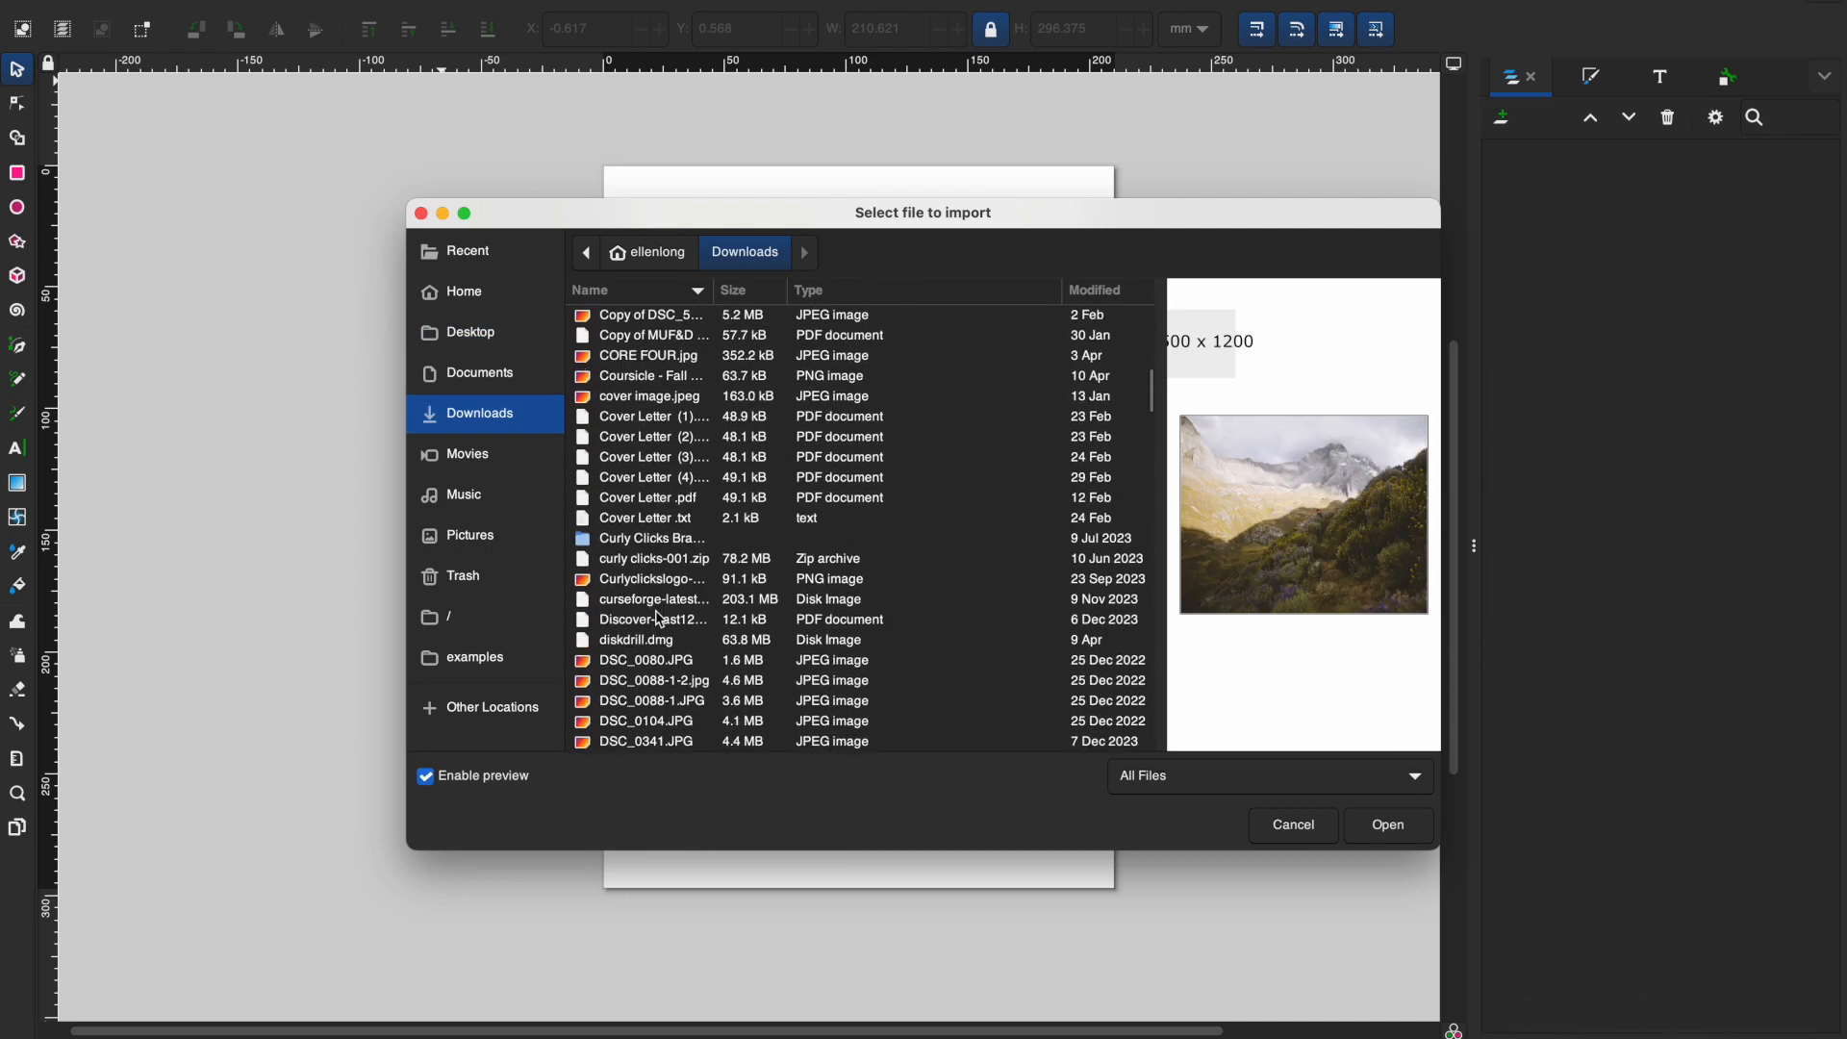
{"action": "scroll", "coordinate": [655, 584], "scroll_direction": "down", "scroll_amount": 20}
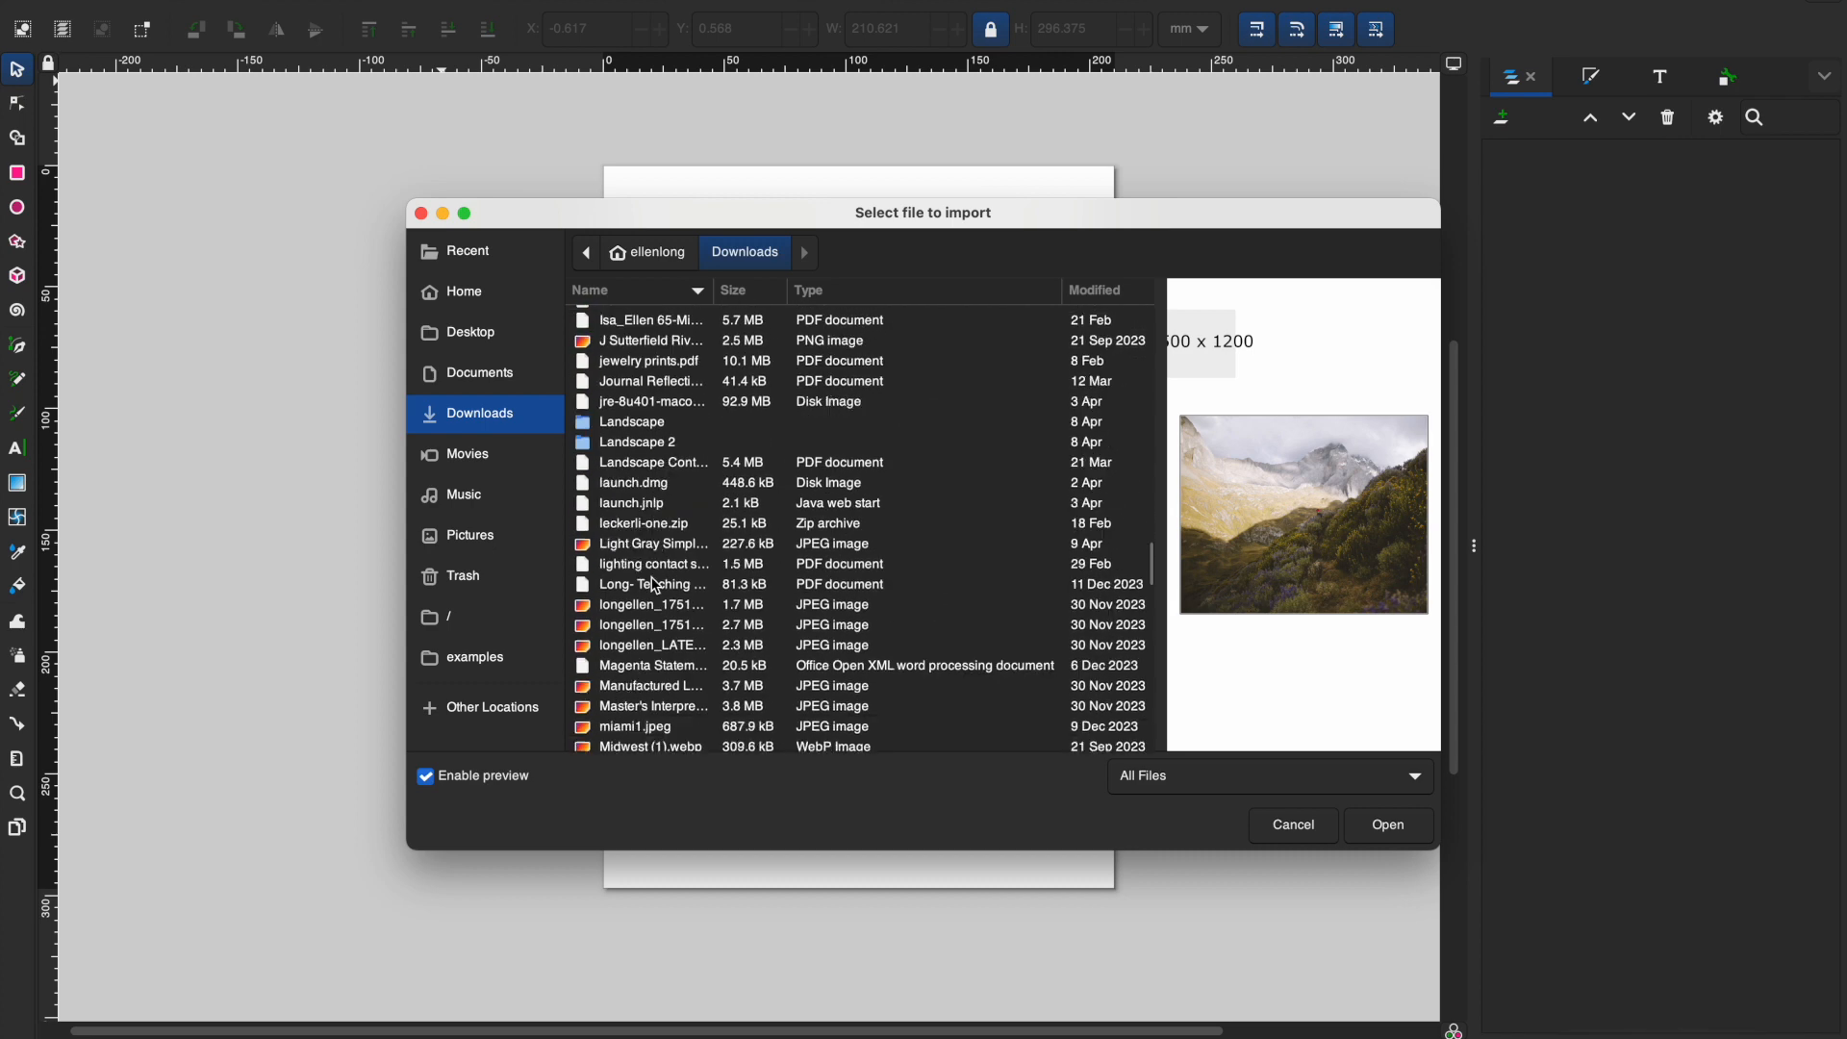
{"action": "scroll", "coordinate": [659, 623], "scroll_direction": "down", "scroll_amount": 3}
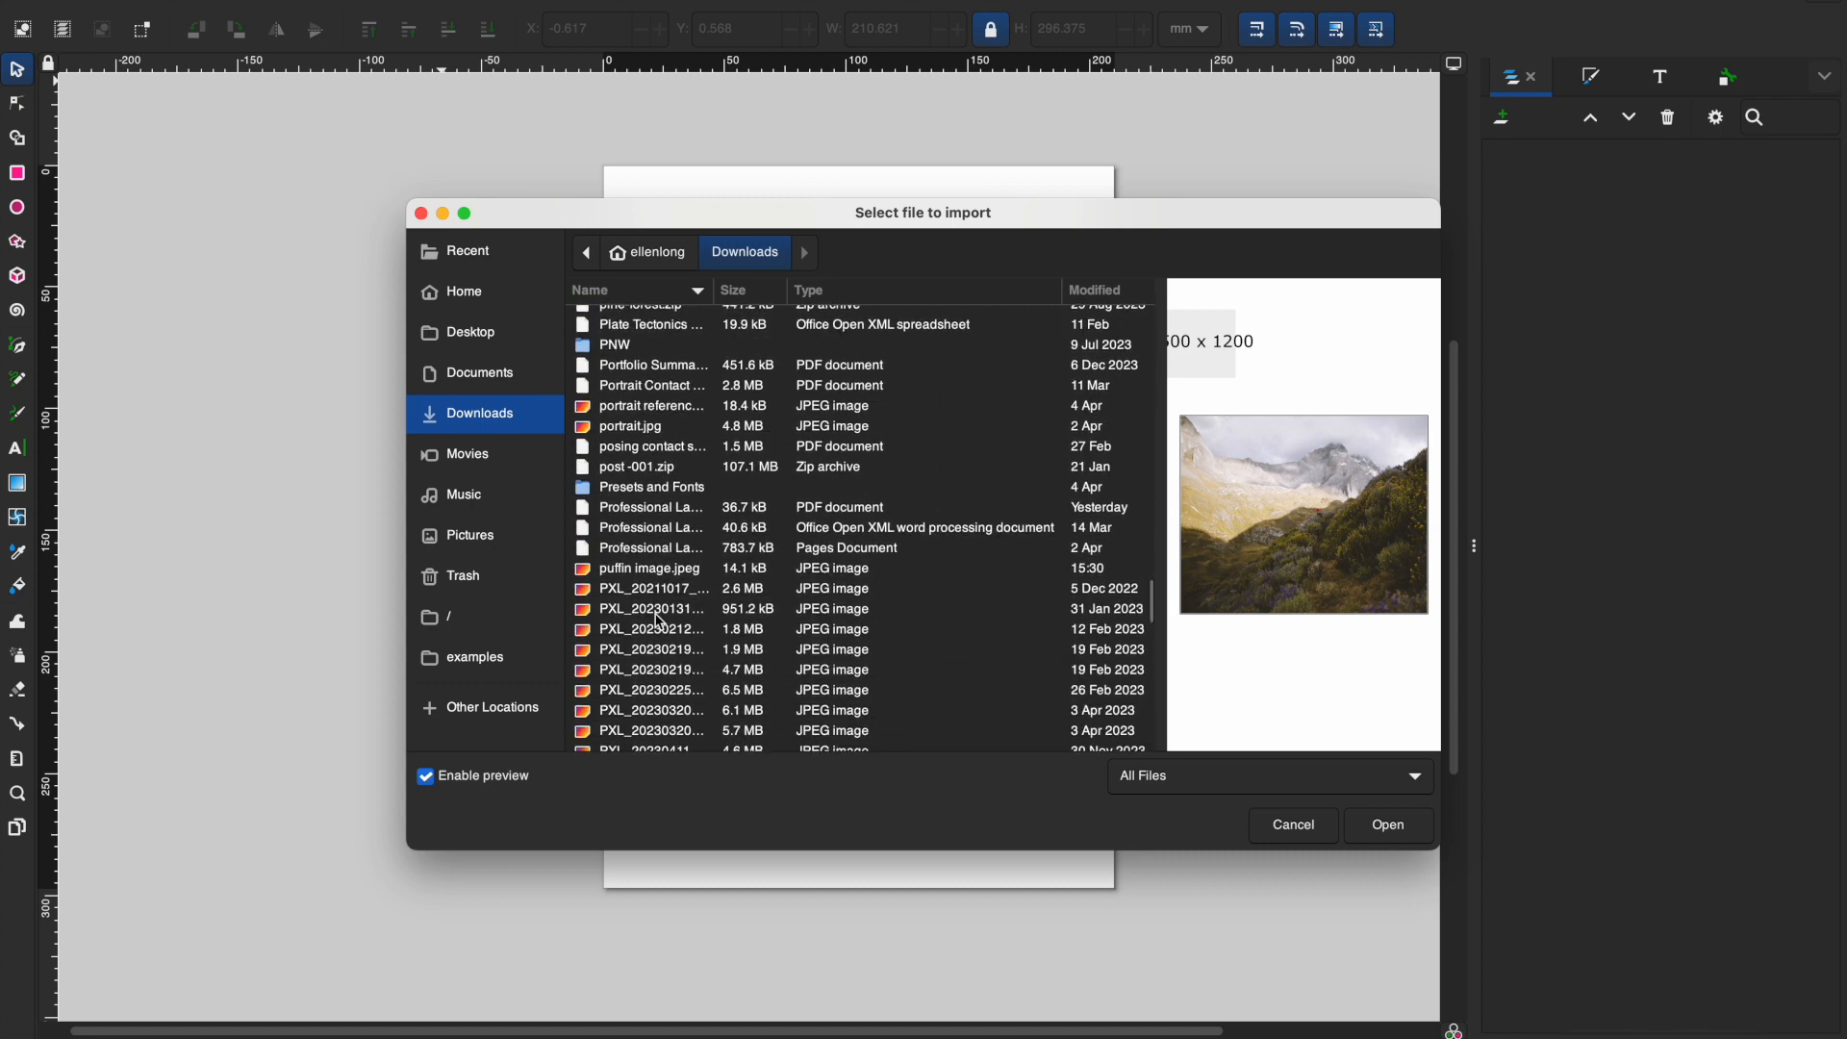
{"action": "left_click", "coordinate": [637, 569]}
{"action": "left_click", "coordinate": [1386, 827]}
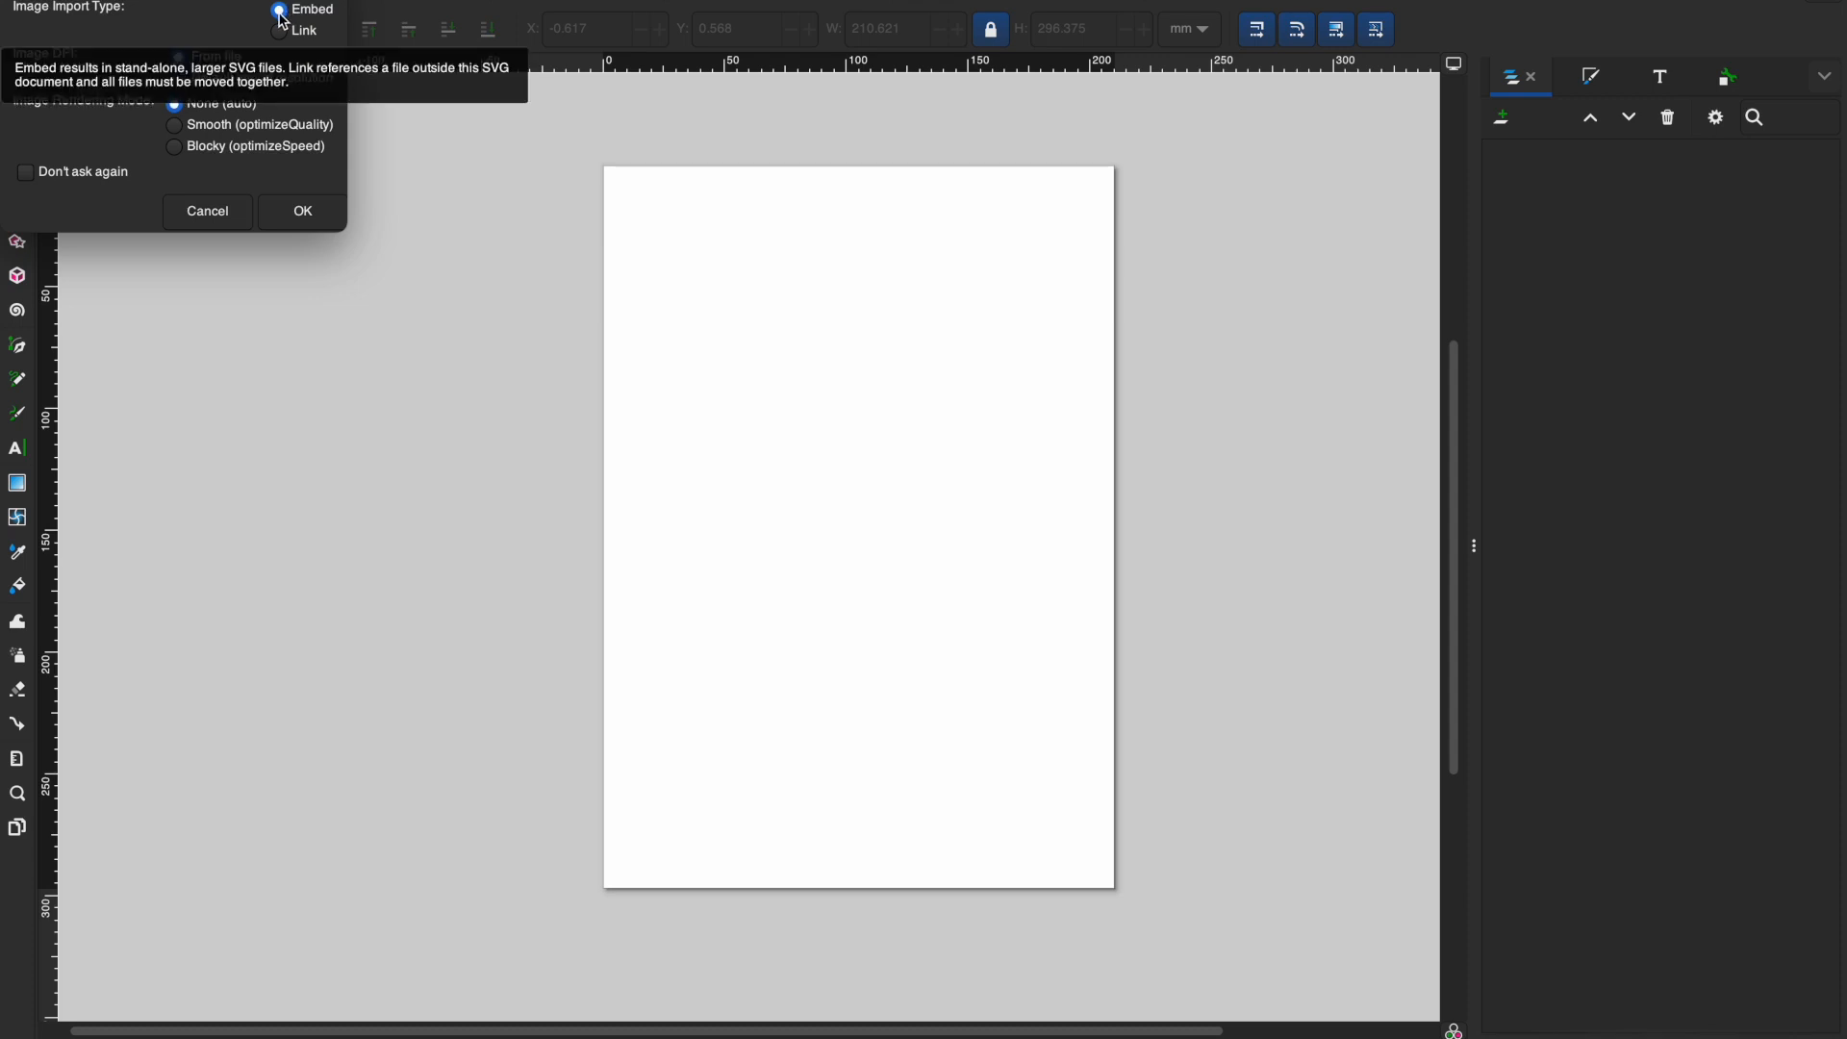
{"action": "left_click", "coordinate": [301, 212]}
Step: Scale the puffin image to about 375 × 275 px and place it beside the page's upper left corner
{"action": "left_click_drag", "start_coordinate": [929, 414], "coordinate": [854, 445]}
{"action": "left_click_drag", "start_coordinate": [792, 523], "coordinate": [452, 204]}
{"action": "left_click", "coordinate": [425, 478]}
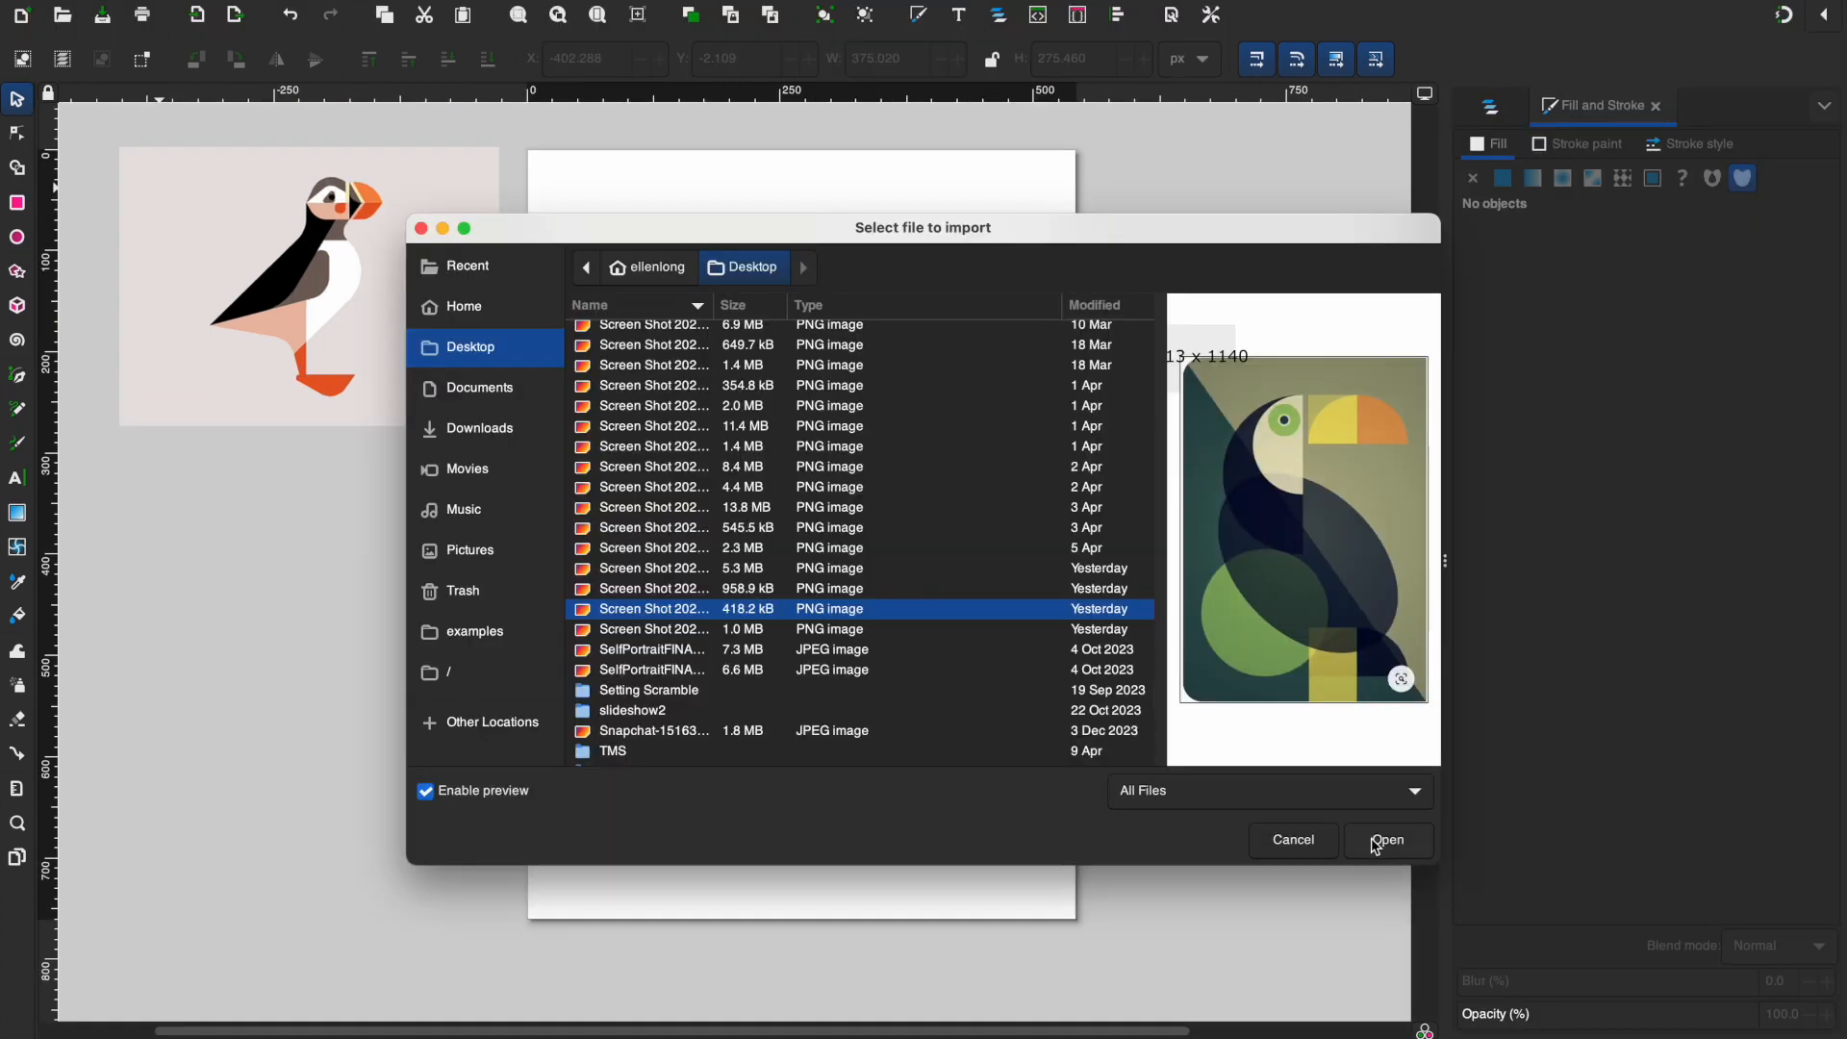
Step: Import the toucan screenshot as an embedded image, scaled to about 302 × 407 px and placed below the puffin image
{"action": "left_click", "coordinate": [1377, 842]}
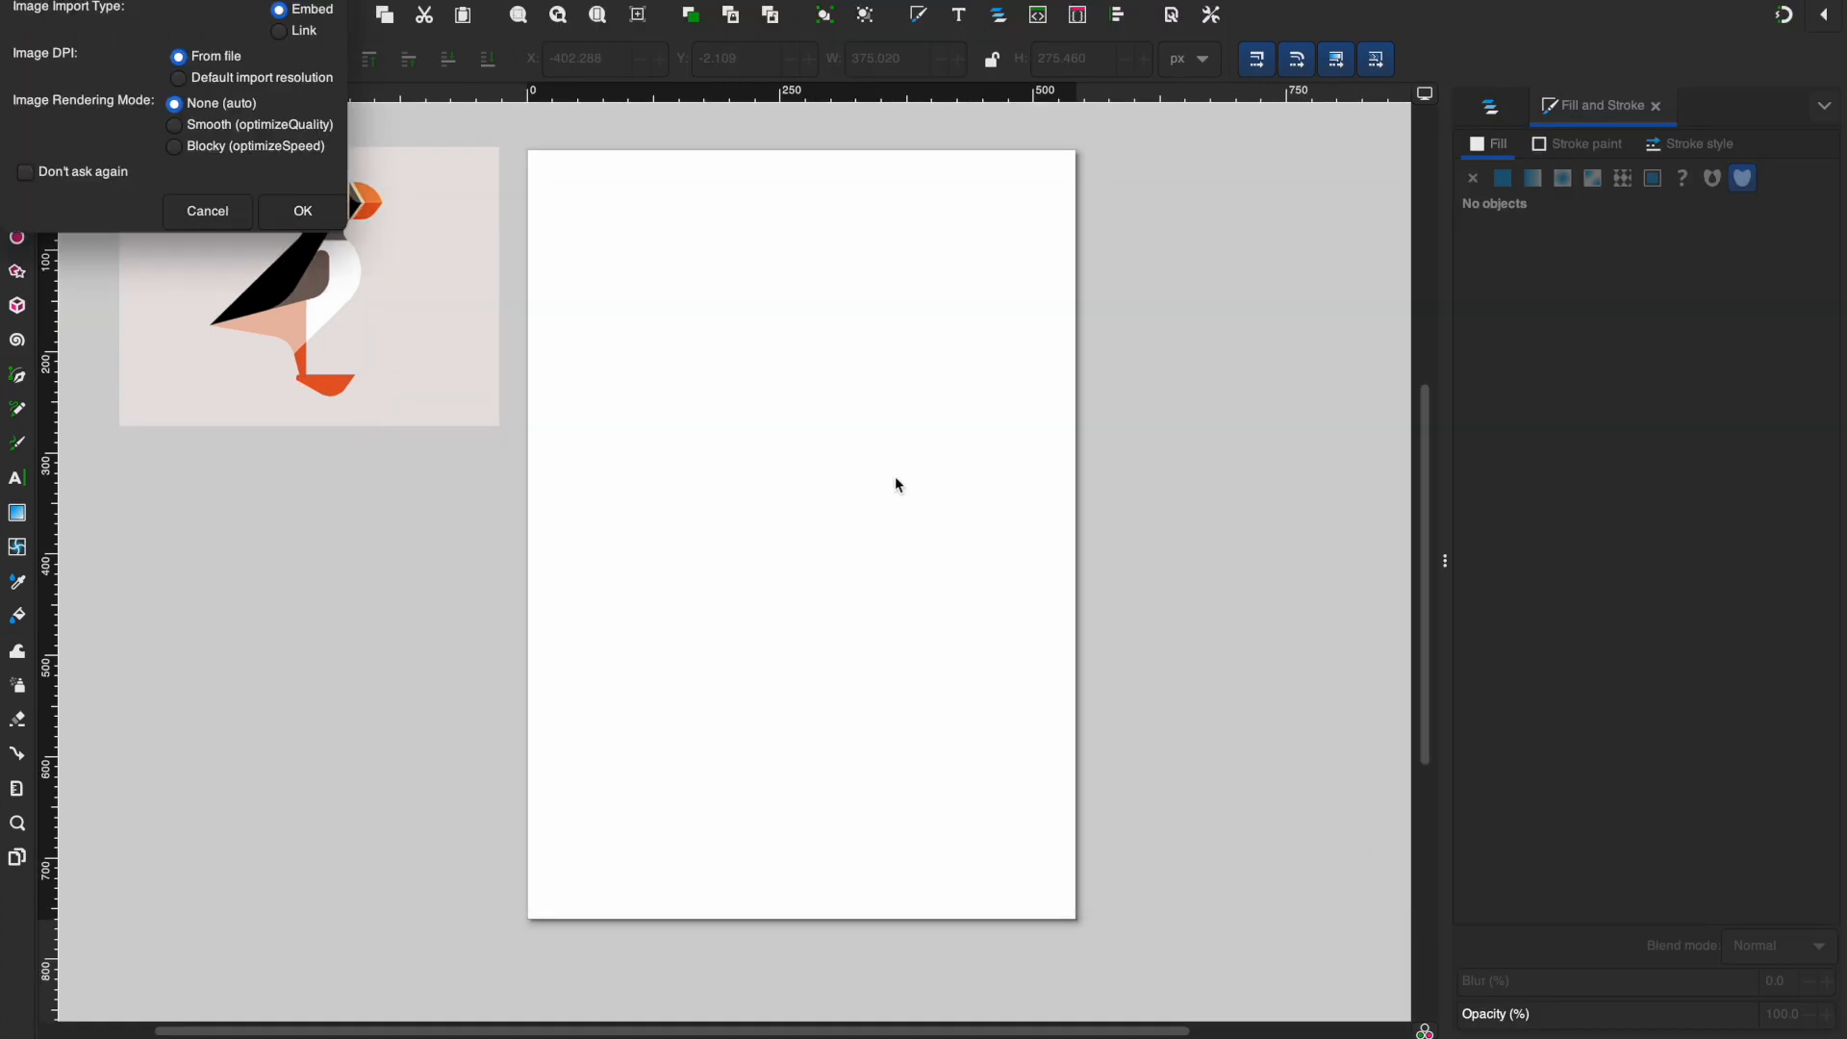
{"action": "left_click", "coordinate": [298, 199]}
{"action": "left_click_drag", "start_coordinate": [1015, 175], "coordinate": [776, 532]}
{"action": "left_click_drag", "start_coordinate": [600, 581], "coordinate": [356, 529]}
{"action": "left_click", "coordinate": [464, 704]}
{"action": "left_click", "coordinate": [385, 656]}
{"action": "left_click_drag", "start_coordinate": [384, 656], "coordinate": [387, 647]}
{"action": "left_click", "coordinate": [617, 827]}
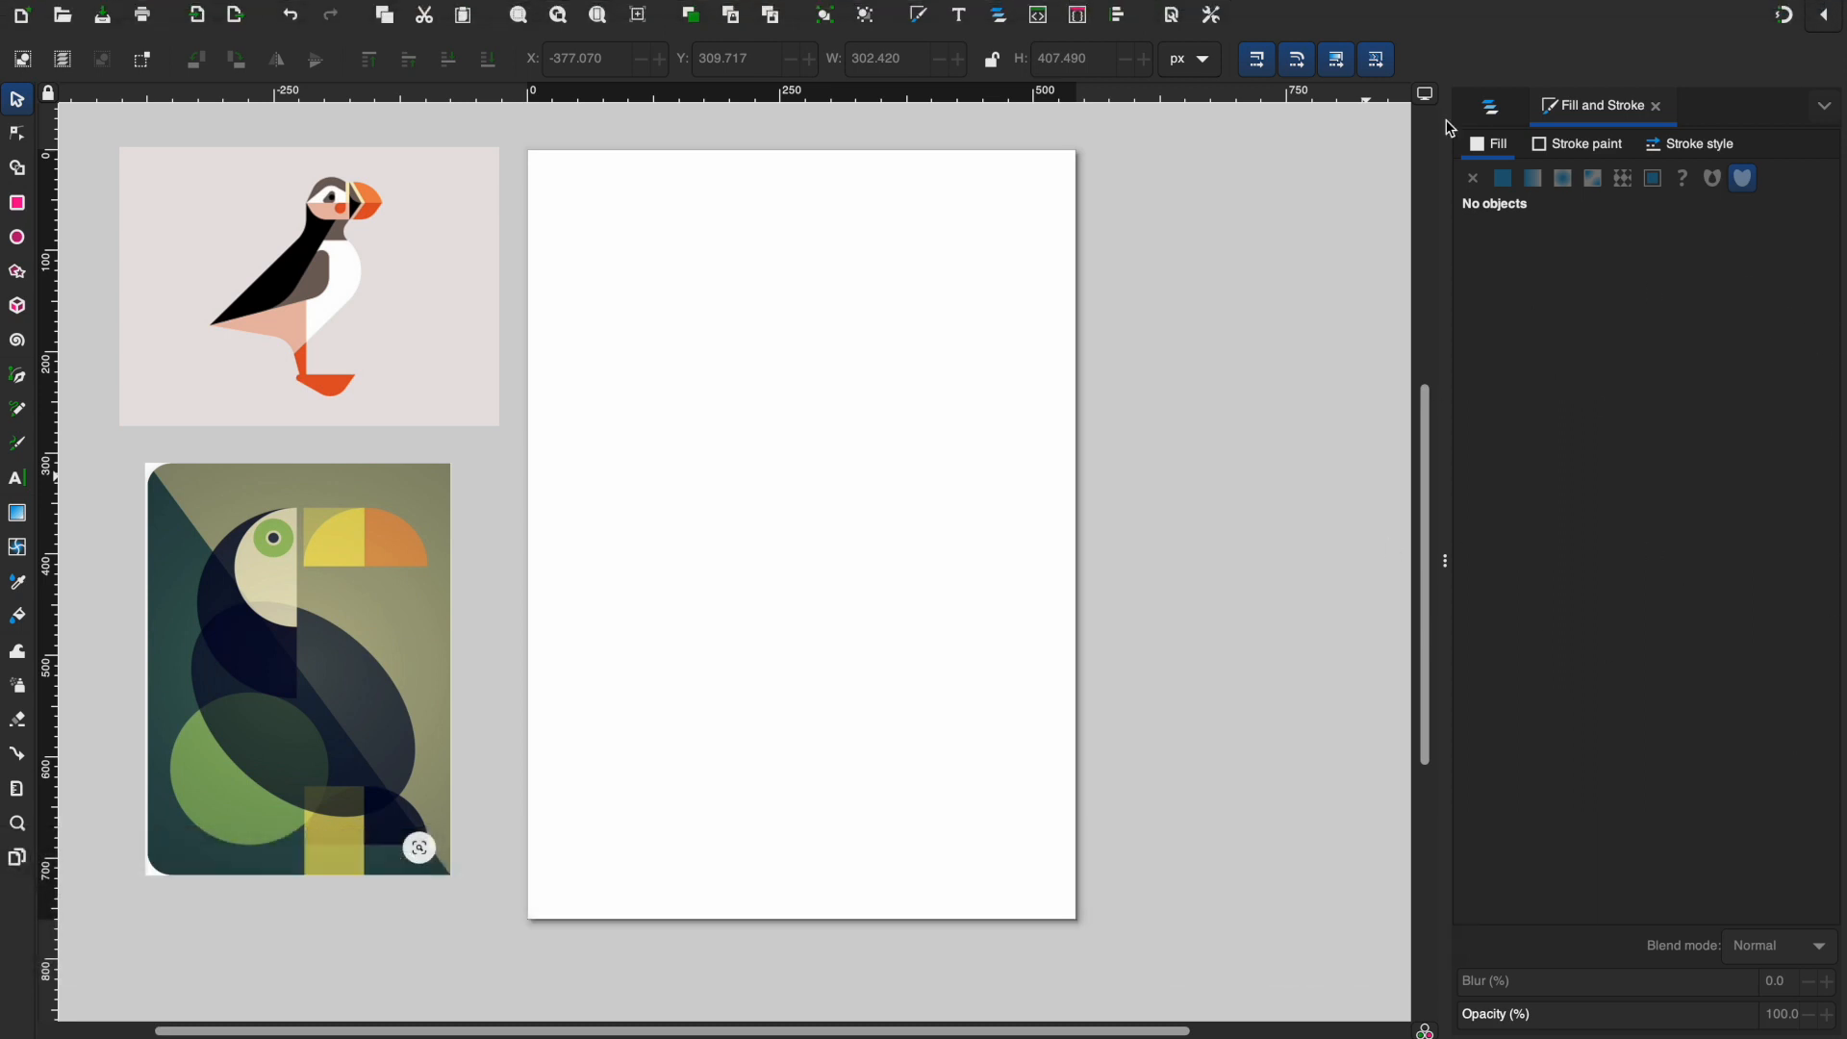
Step: Check that both reference images are on the Image layer and lock that layer
{"action": "left_click", "coordinate": [1498, 122]}
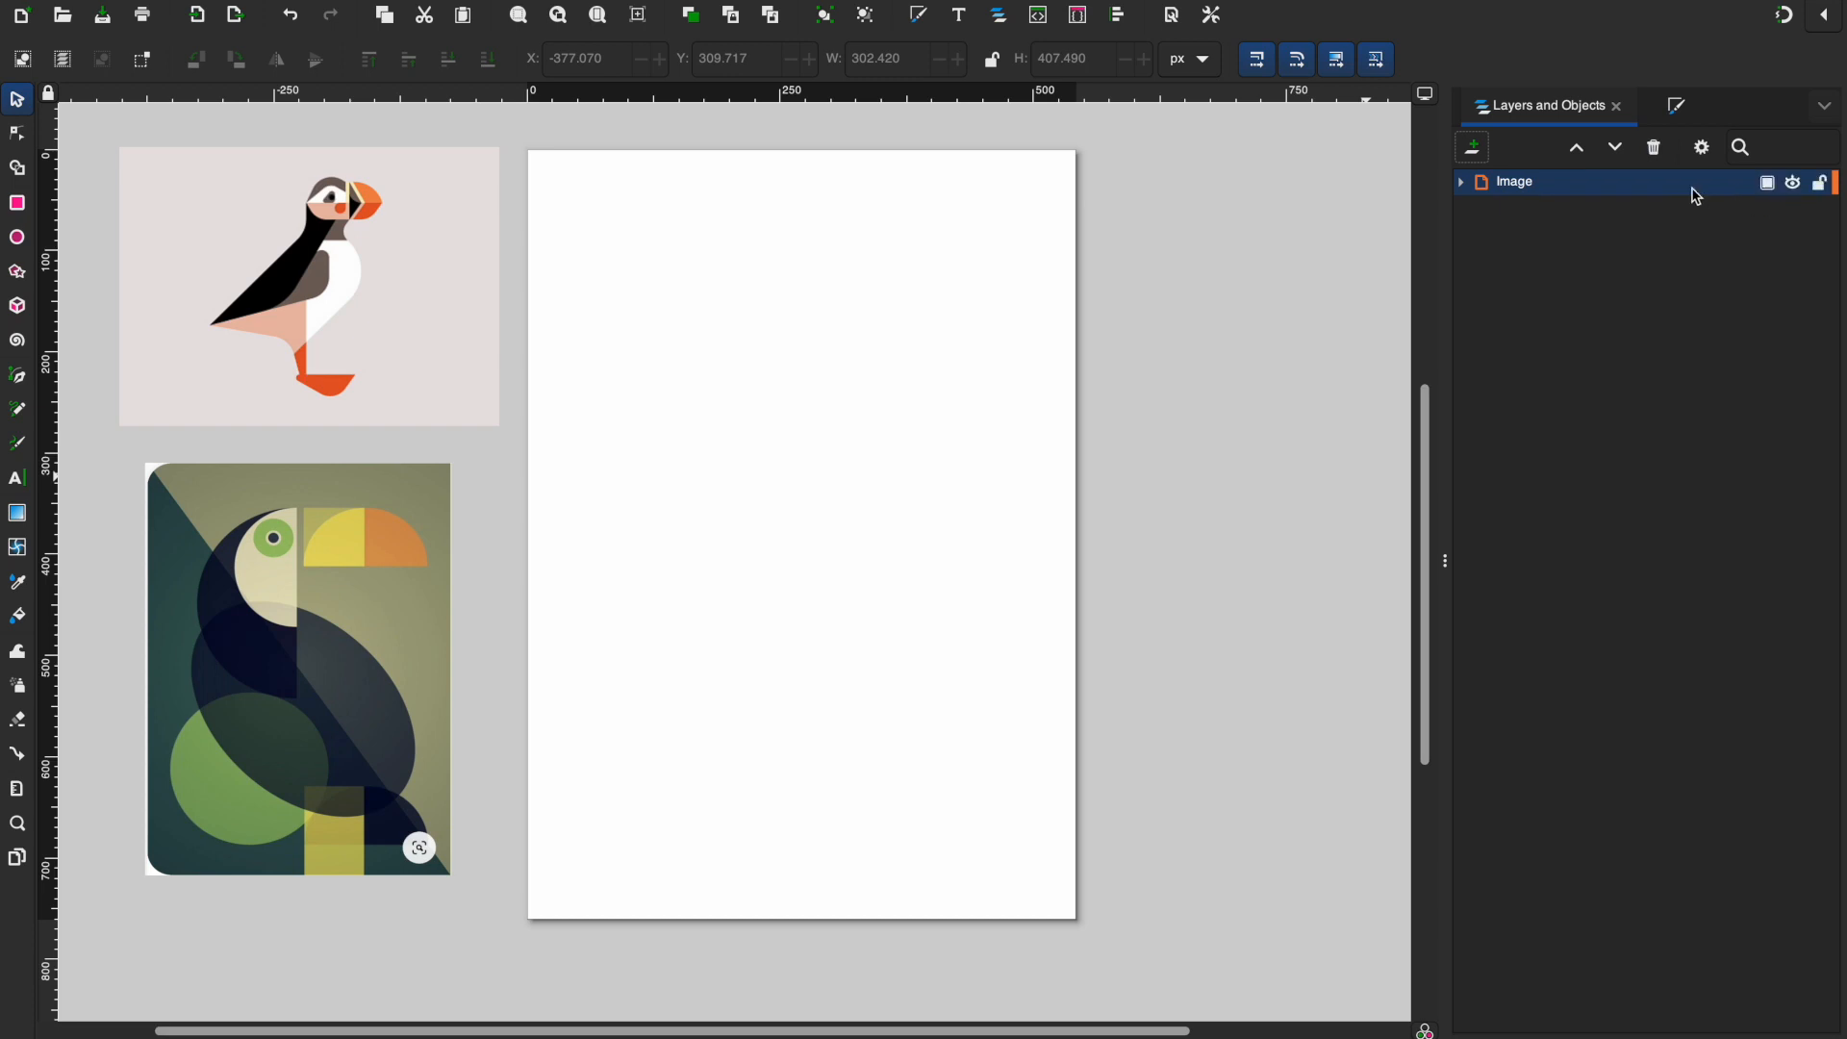
{"action": "left_click", "coordinate": [256, 266]}
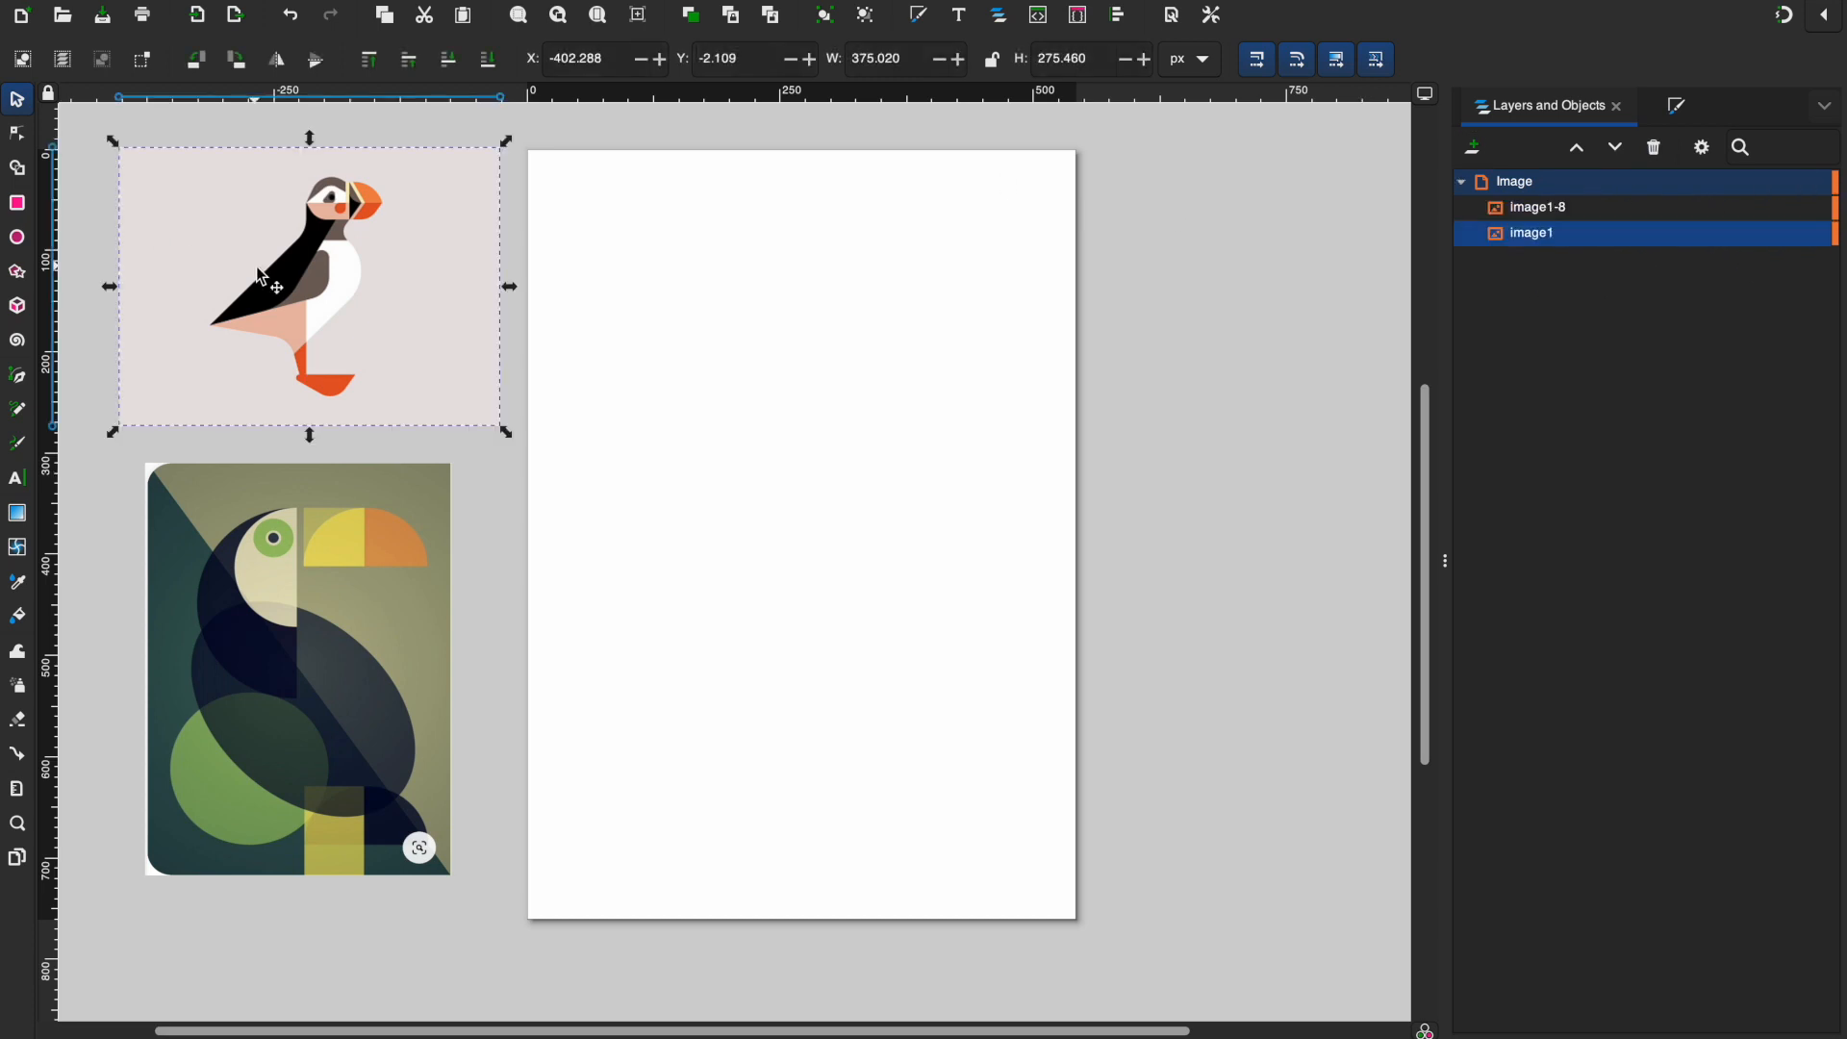
{"action": "left_click", "coordinate": [286, 468]}
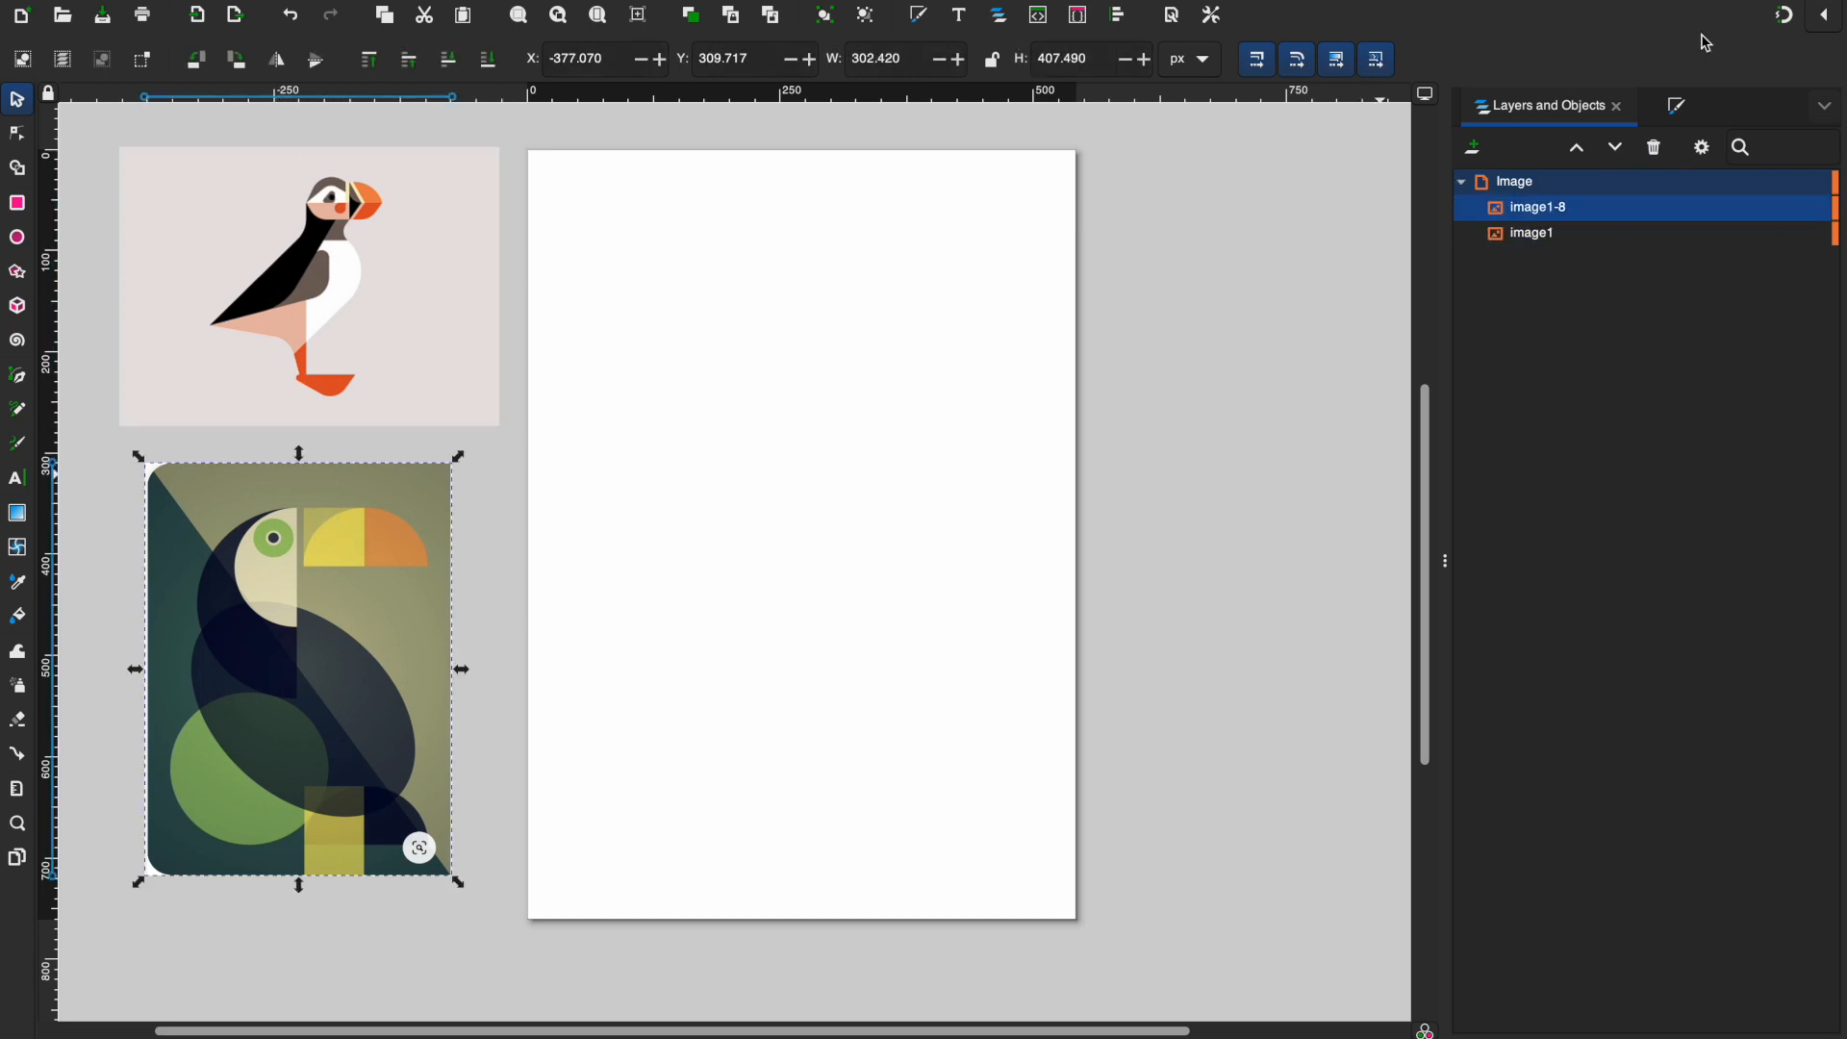
{"action": "left_click", "coordinate": [1462, 183]}
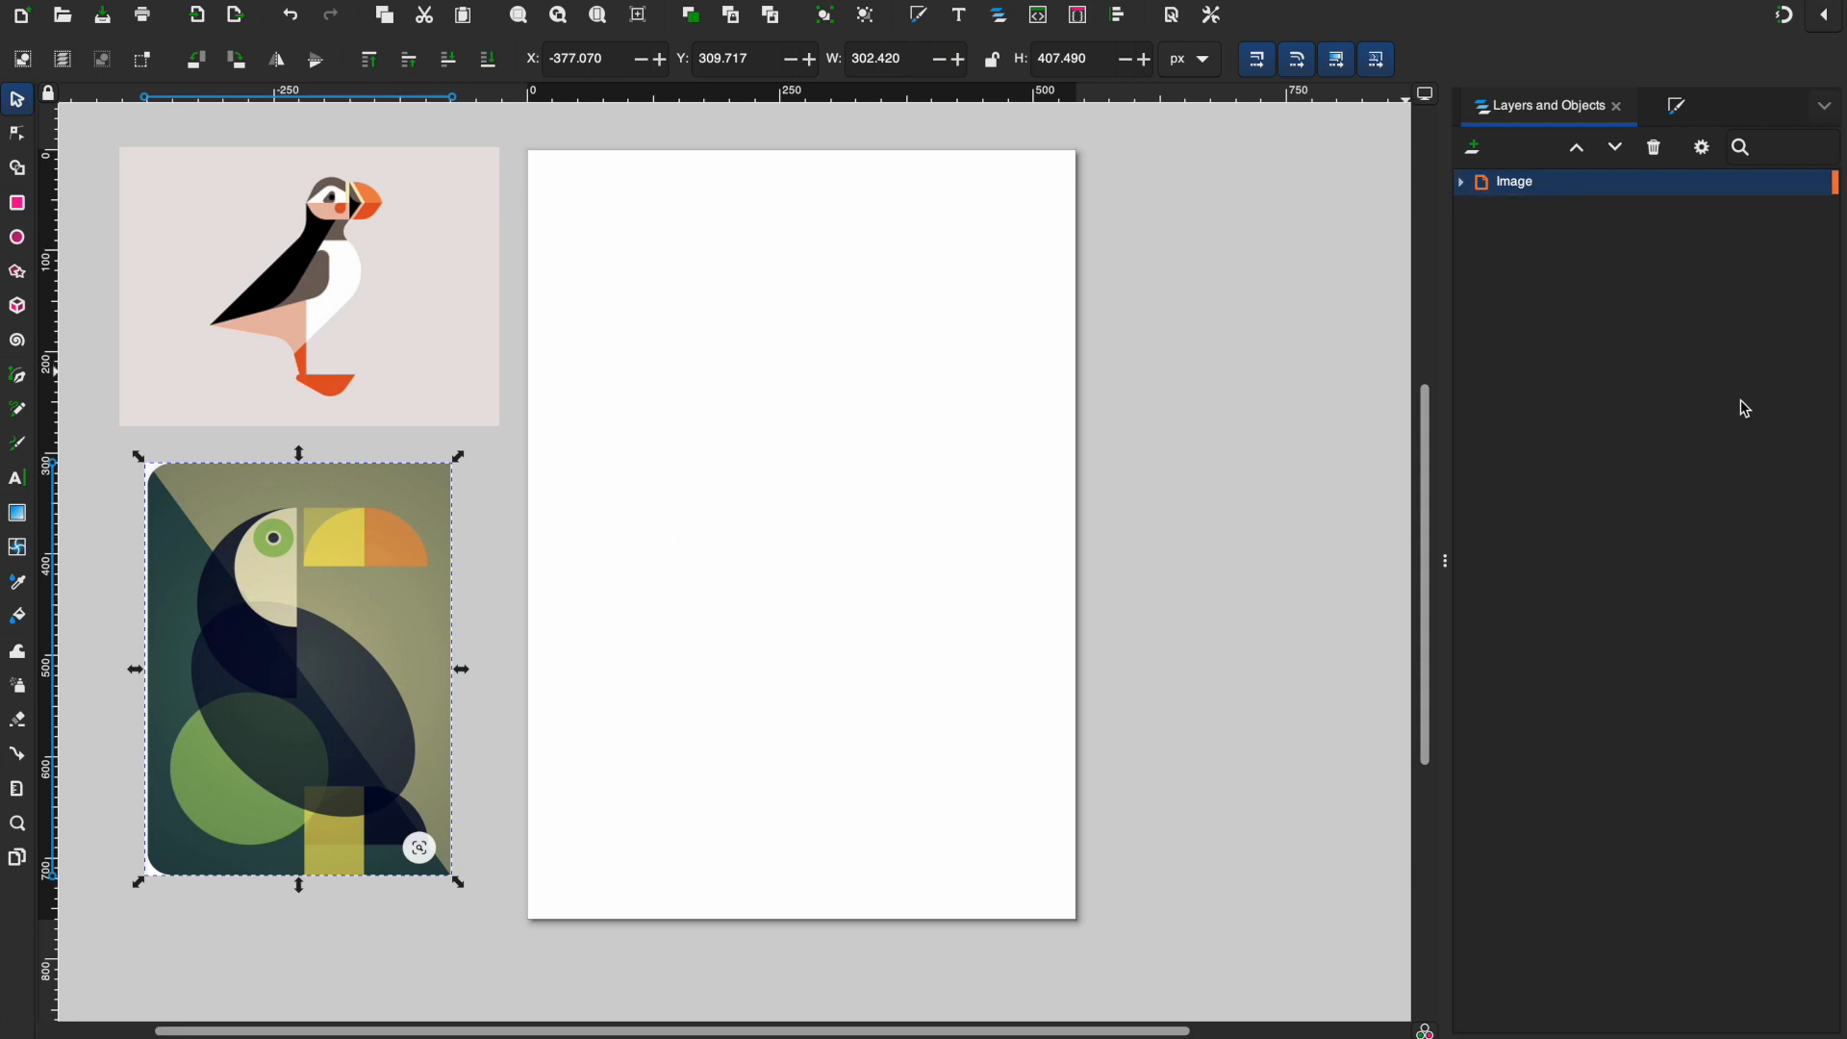
{"action": "left_click", "coordinate": [1828, 185]}
{"action": "left_click", "coordinate": [373, 285]}
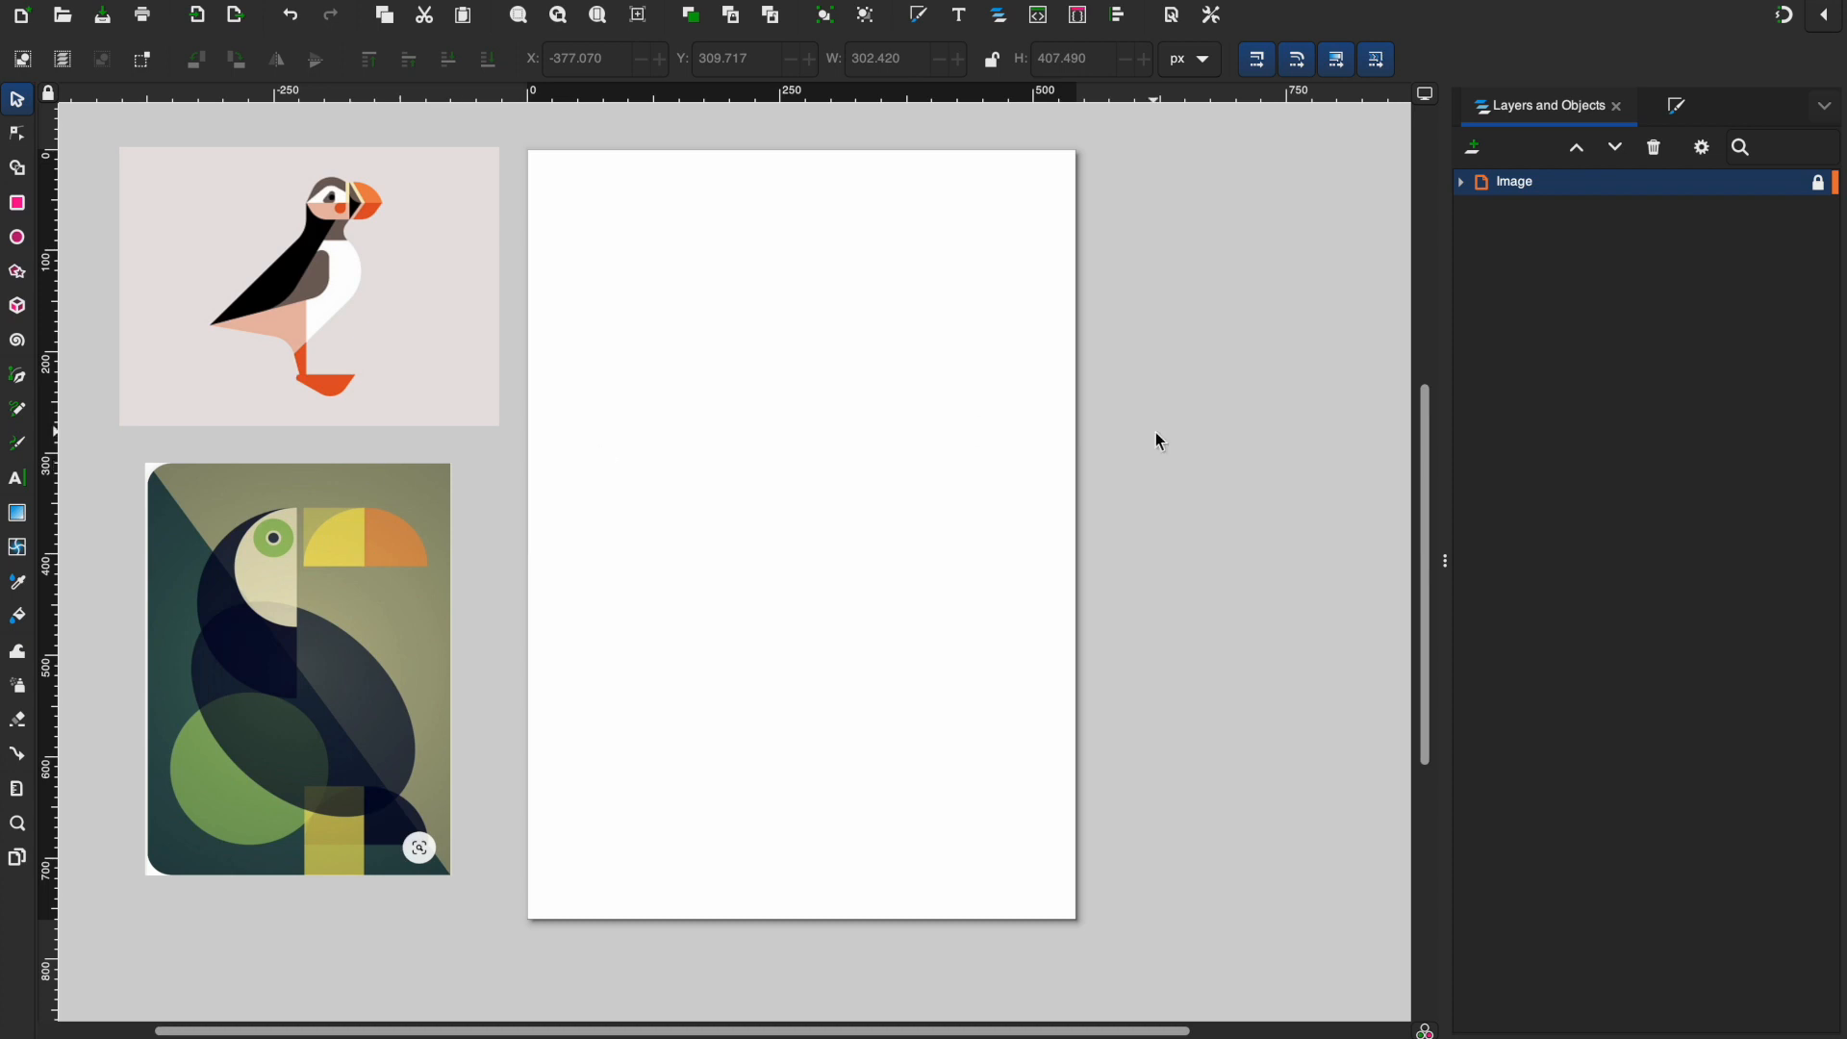
Step: Hide the Image layer and show it again
{"action": "mouse_move", "coordinate": [1806, 188]}
{"action": "left_click", "coordinate": [1797, 184]}
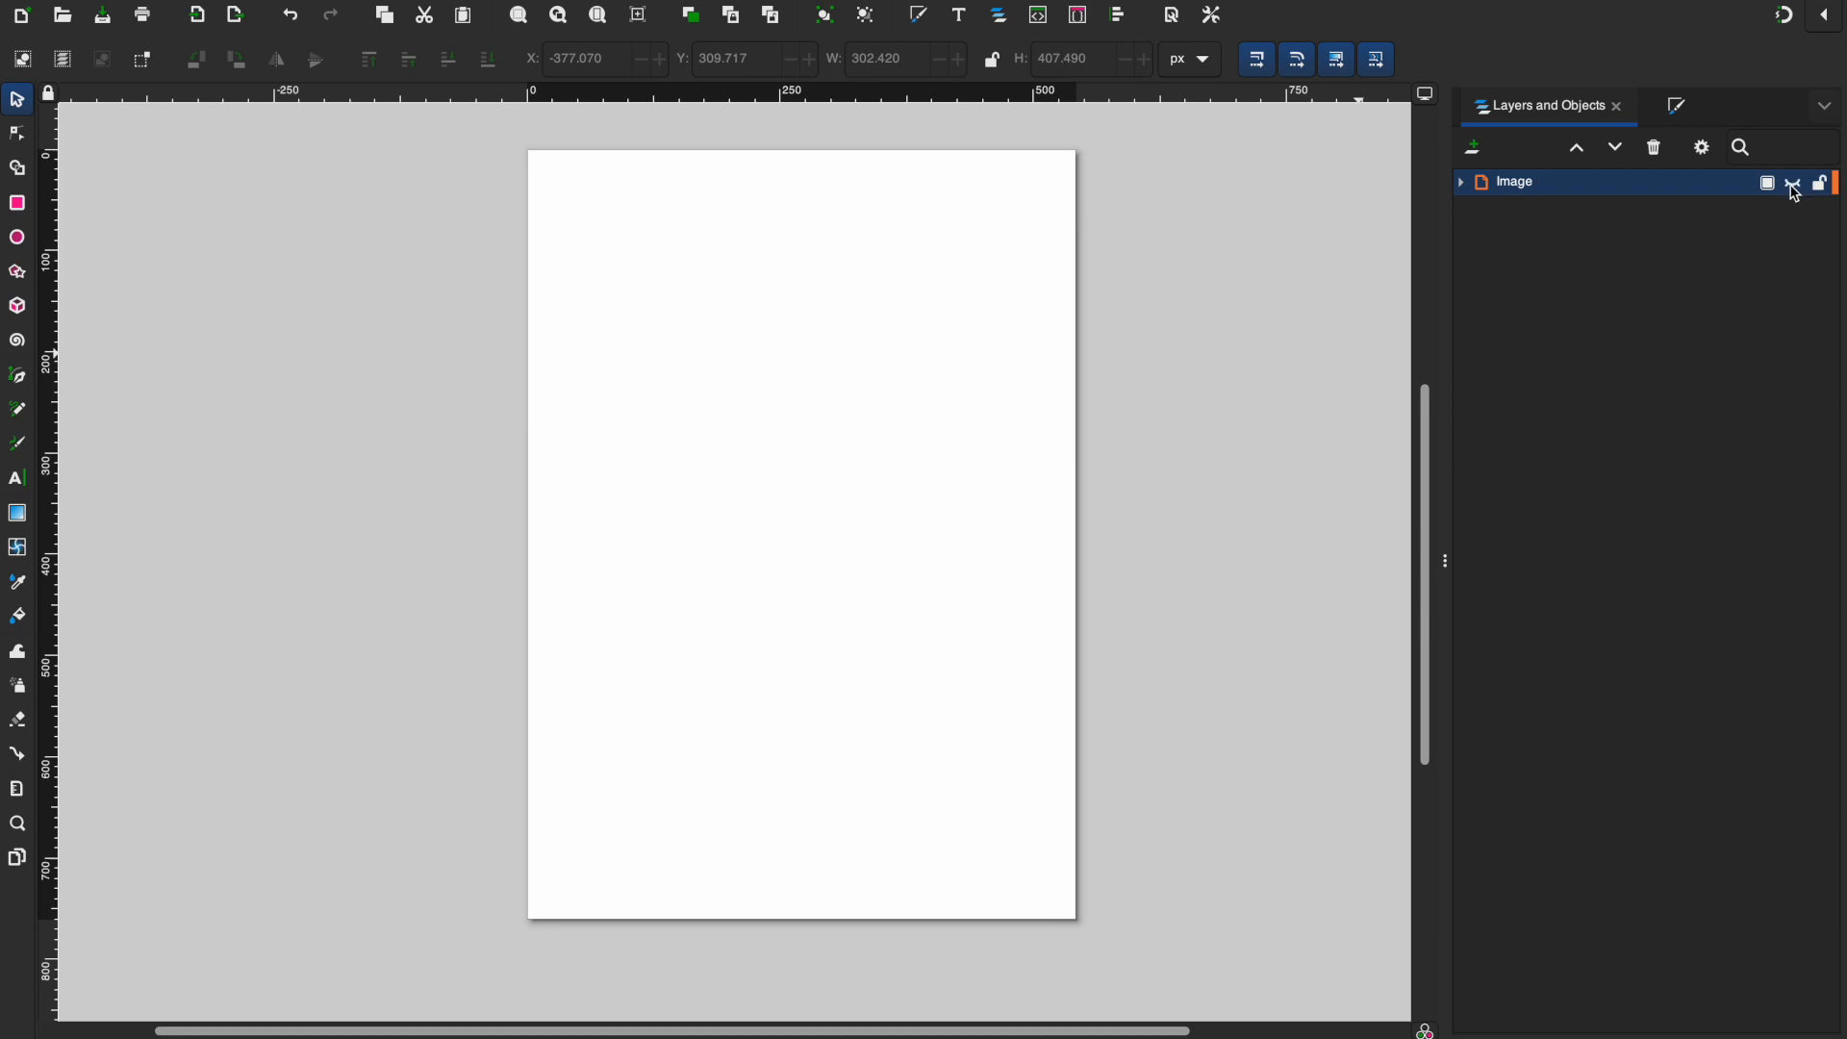
{"action": "left_click", "coordinate": [1798, 185]}
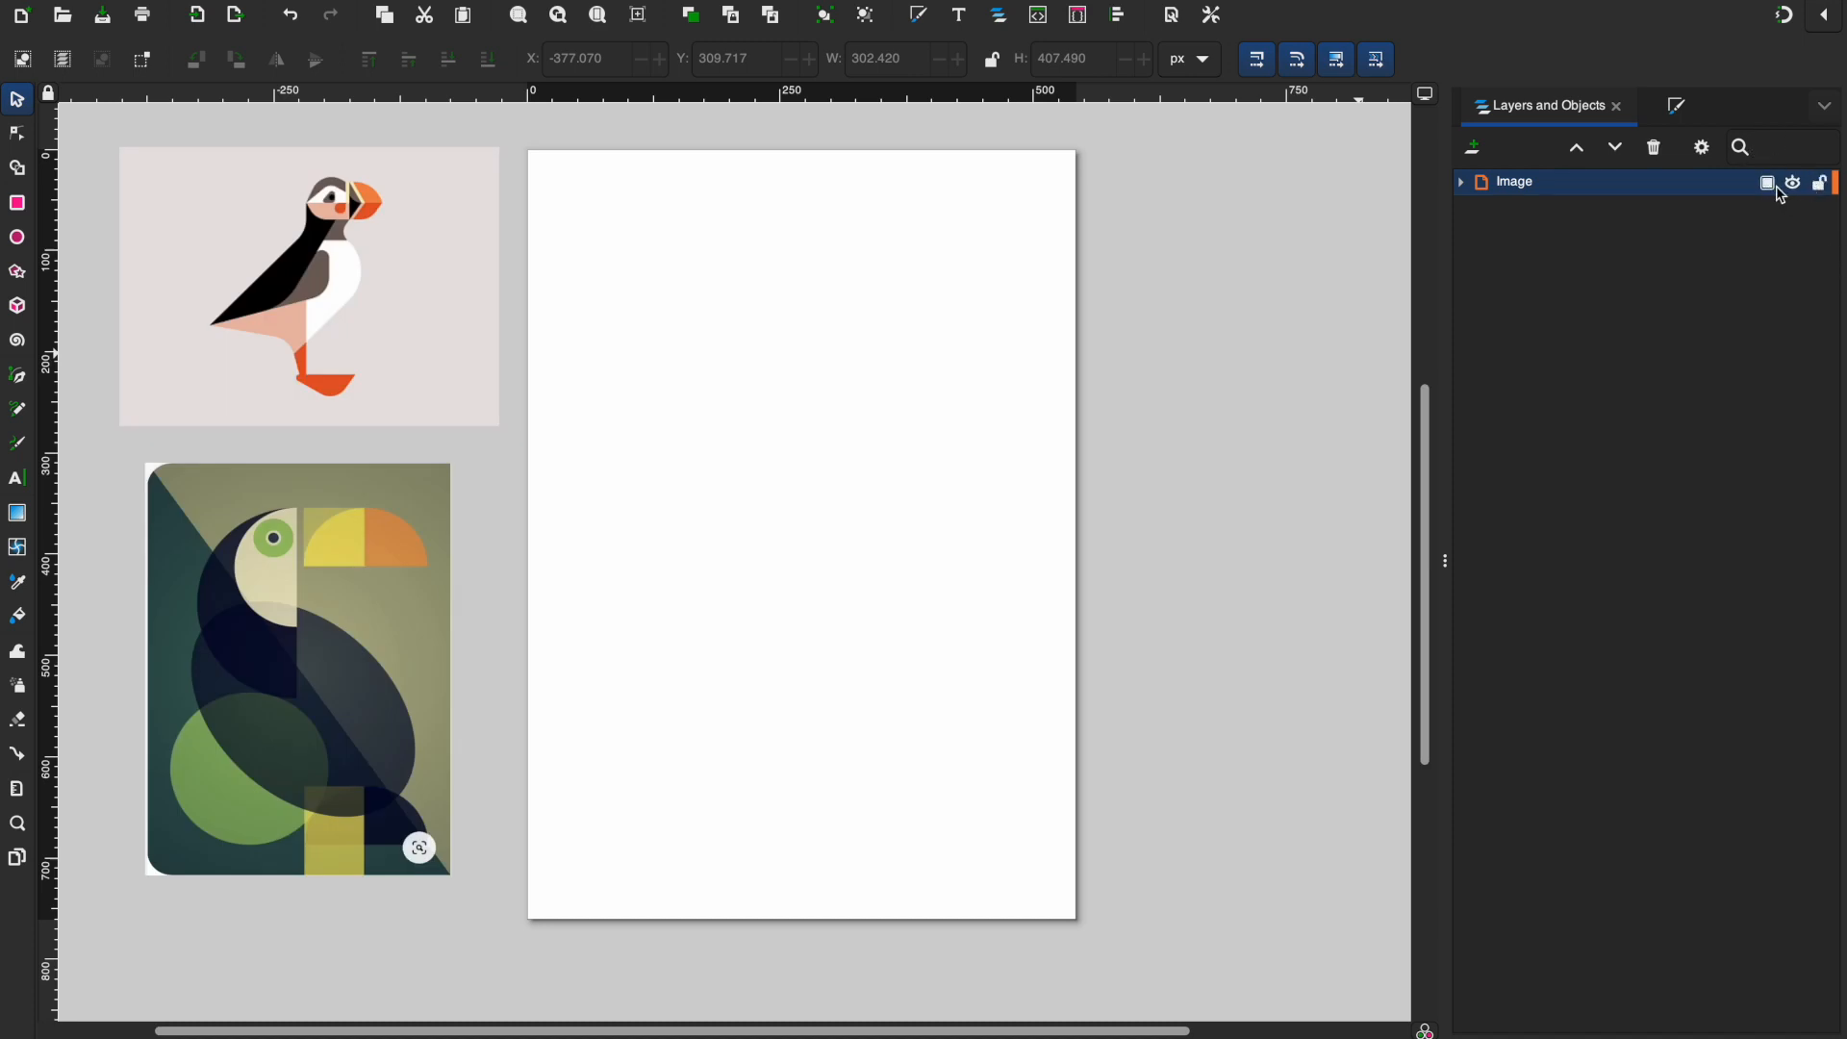
Step: Lock the Image layer and add a layer named "background" above it
{"action": "left_click", "coordinate": [1822, 188]}
{"action": "left_click", "coordinate": [1477, 154]}
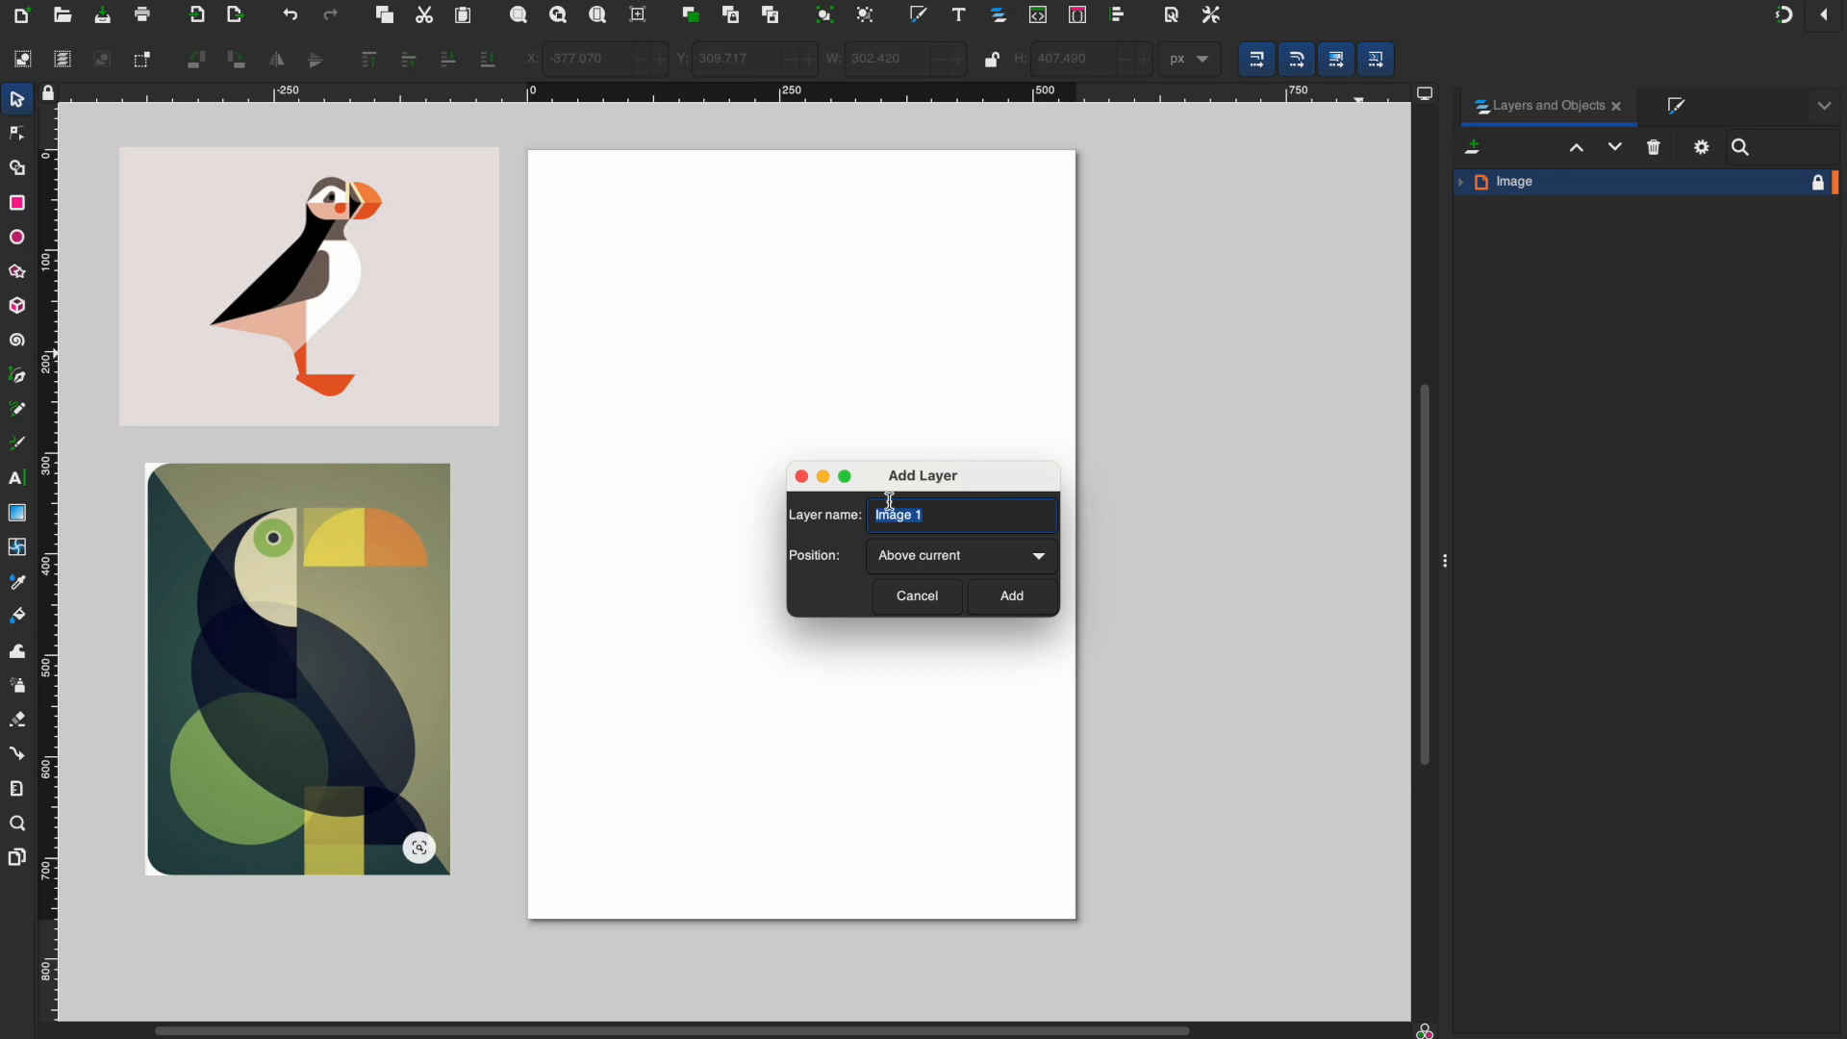
{"action": "type", "text": "background"}
{"action": "left_click", "coordinate": [1038, 602]}
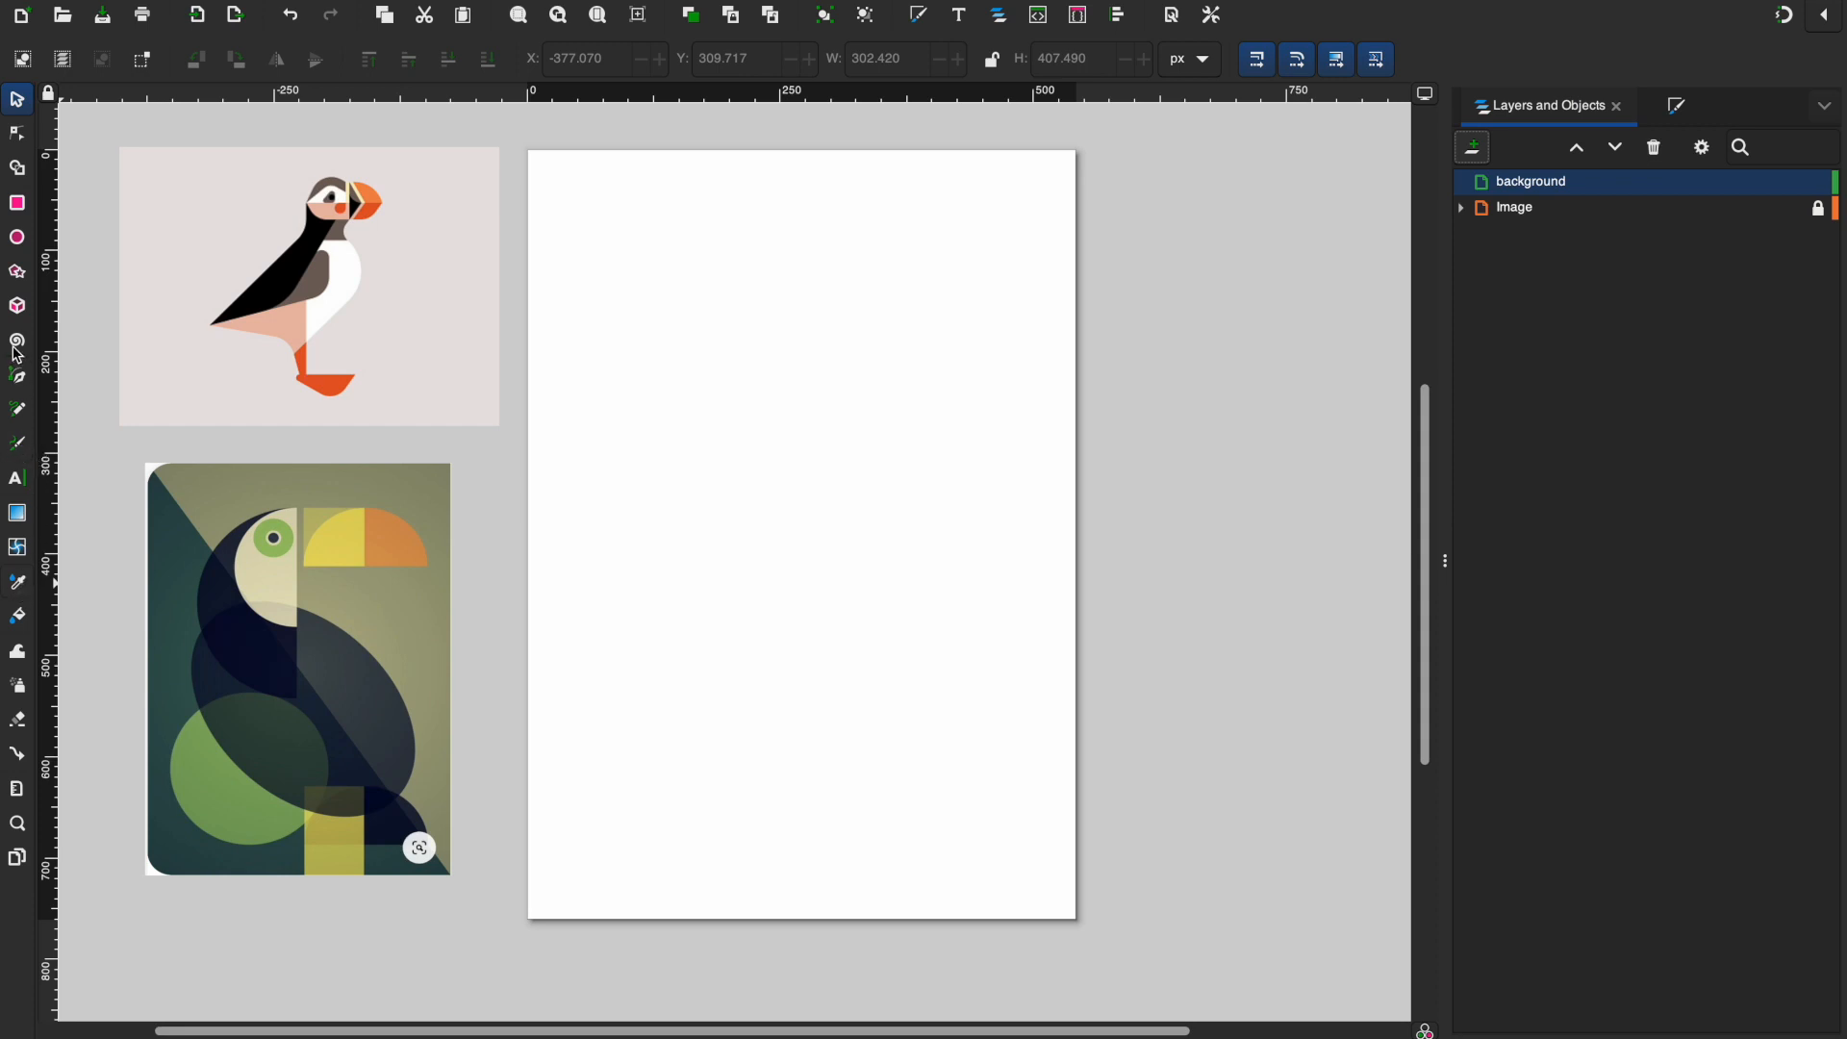
Step: Try out the Rectangle tool with a few trial rectangles on the page and remove each of them
{"action": "left_click", "coordinate": [15, 205]}
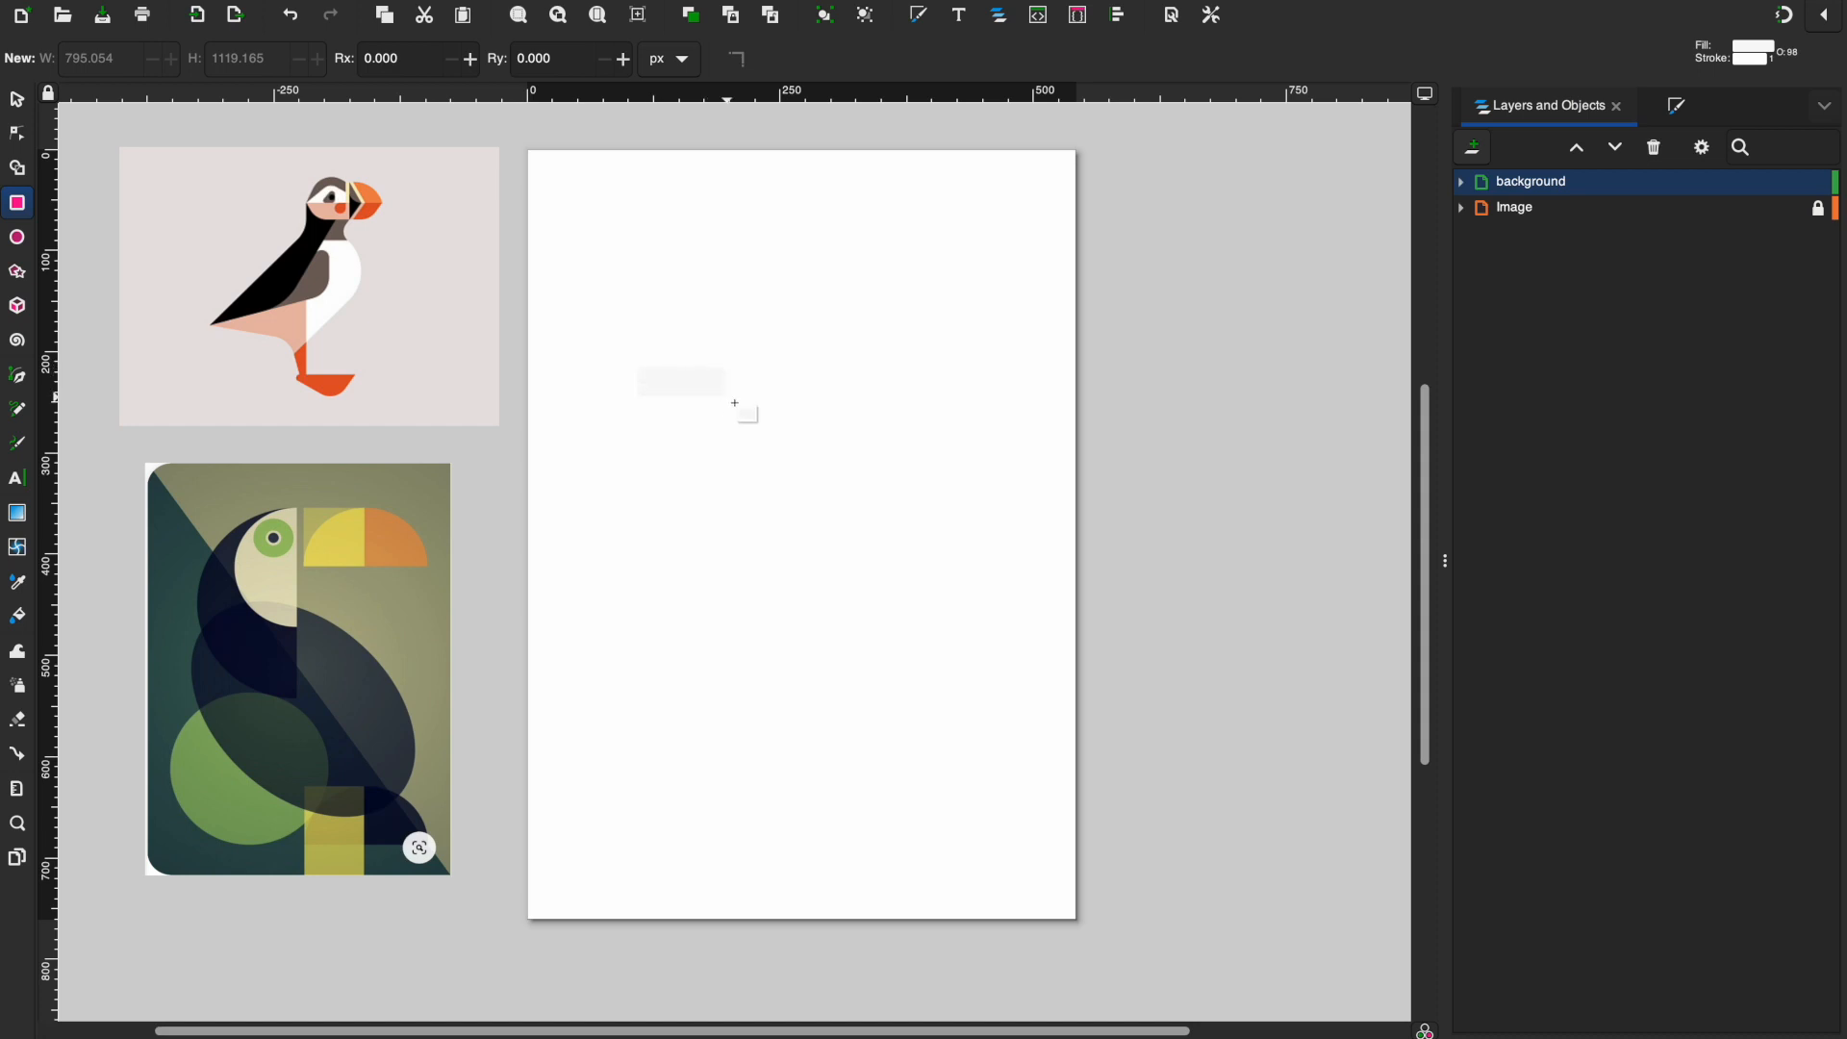
{"action": "left_click_drag", "start_coordinate": [773, 554], "coordinate": [760, 507]}
{"action": "key", "text": "ctrl+z"}
{"action": "left_click_drag", "start_coordinate": [606, 399], "coordinate": [968, 494]}
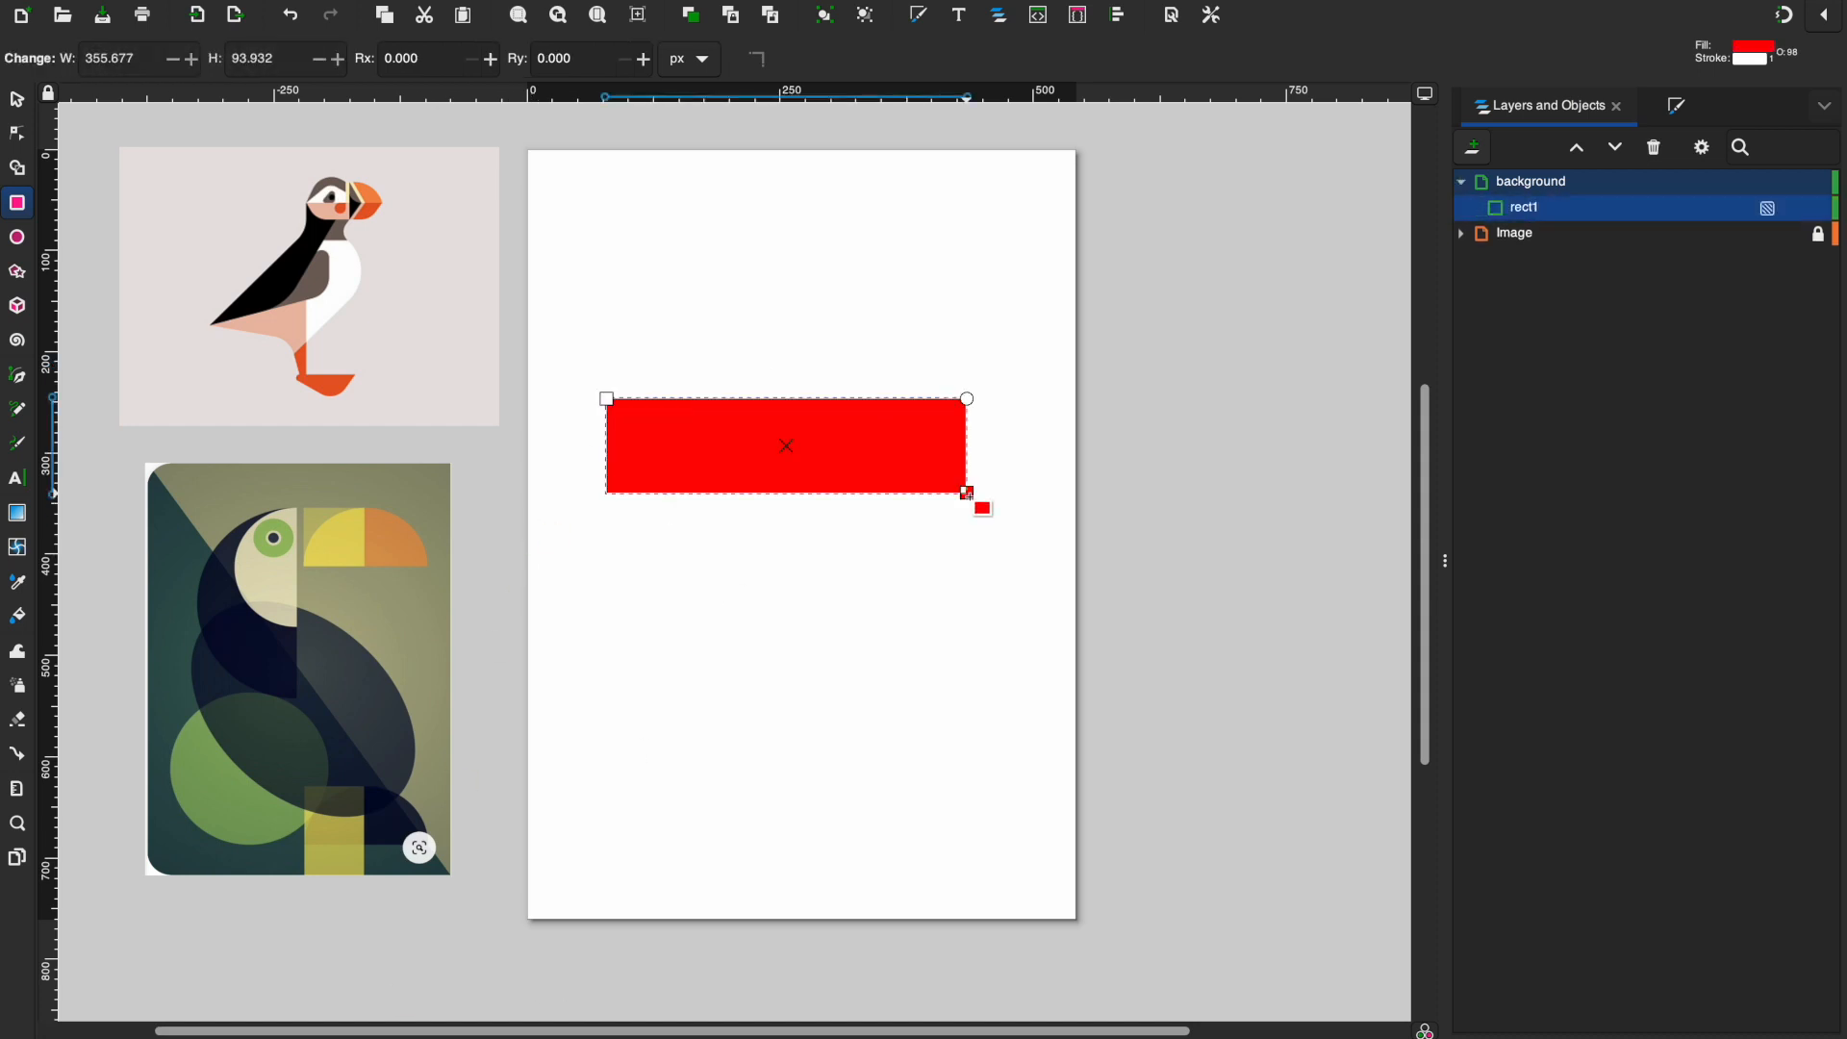
{"action": "key", "text": "ctrl+z"}
{"action": "left_click_drag", "start_coordinate": [739, 392], "coordinate": [989, 634]}
{"action": "key", "text": "Delete"}
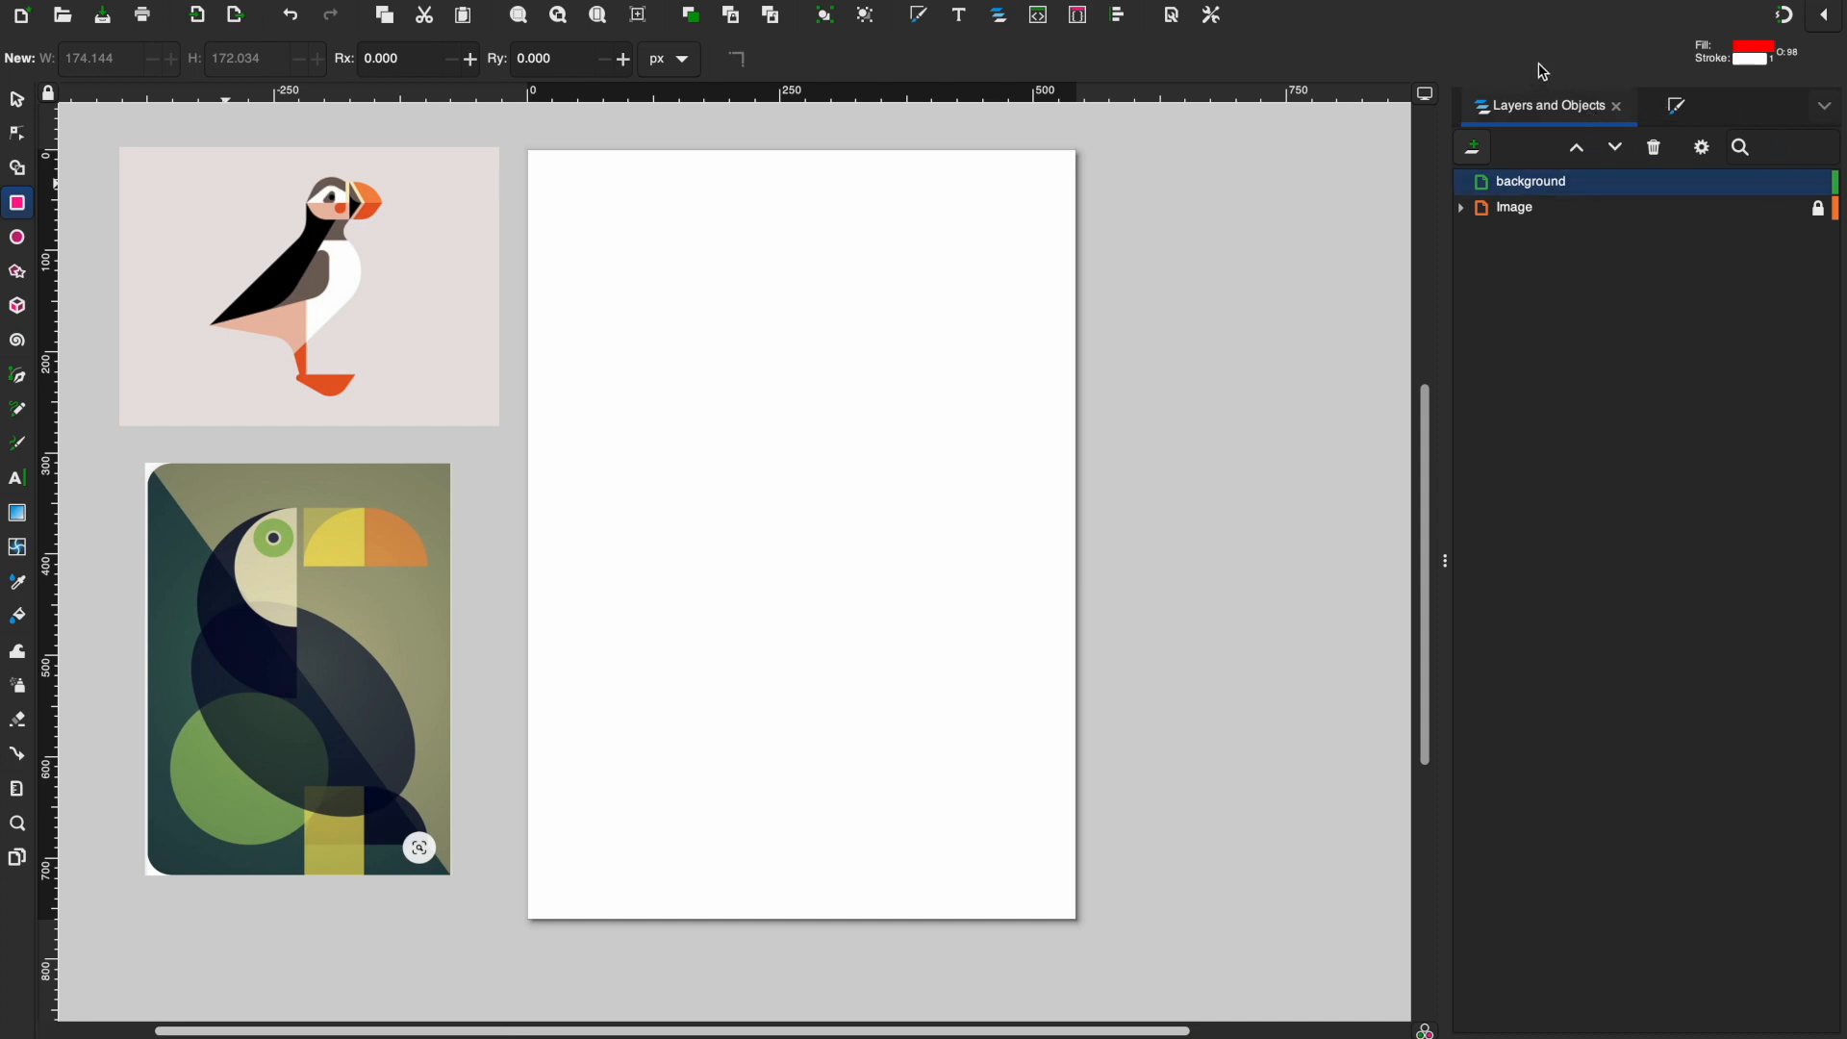
Step: Draw a trial rectangle about 354 × 294 px on the page and try adjusting its stroke colour in Fill and Stroke
{"action": "left_click", "coordinate": [1681, 108]}
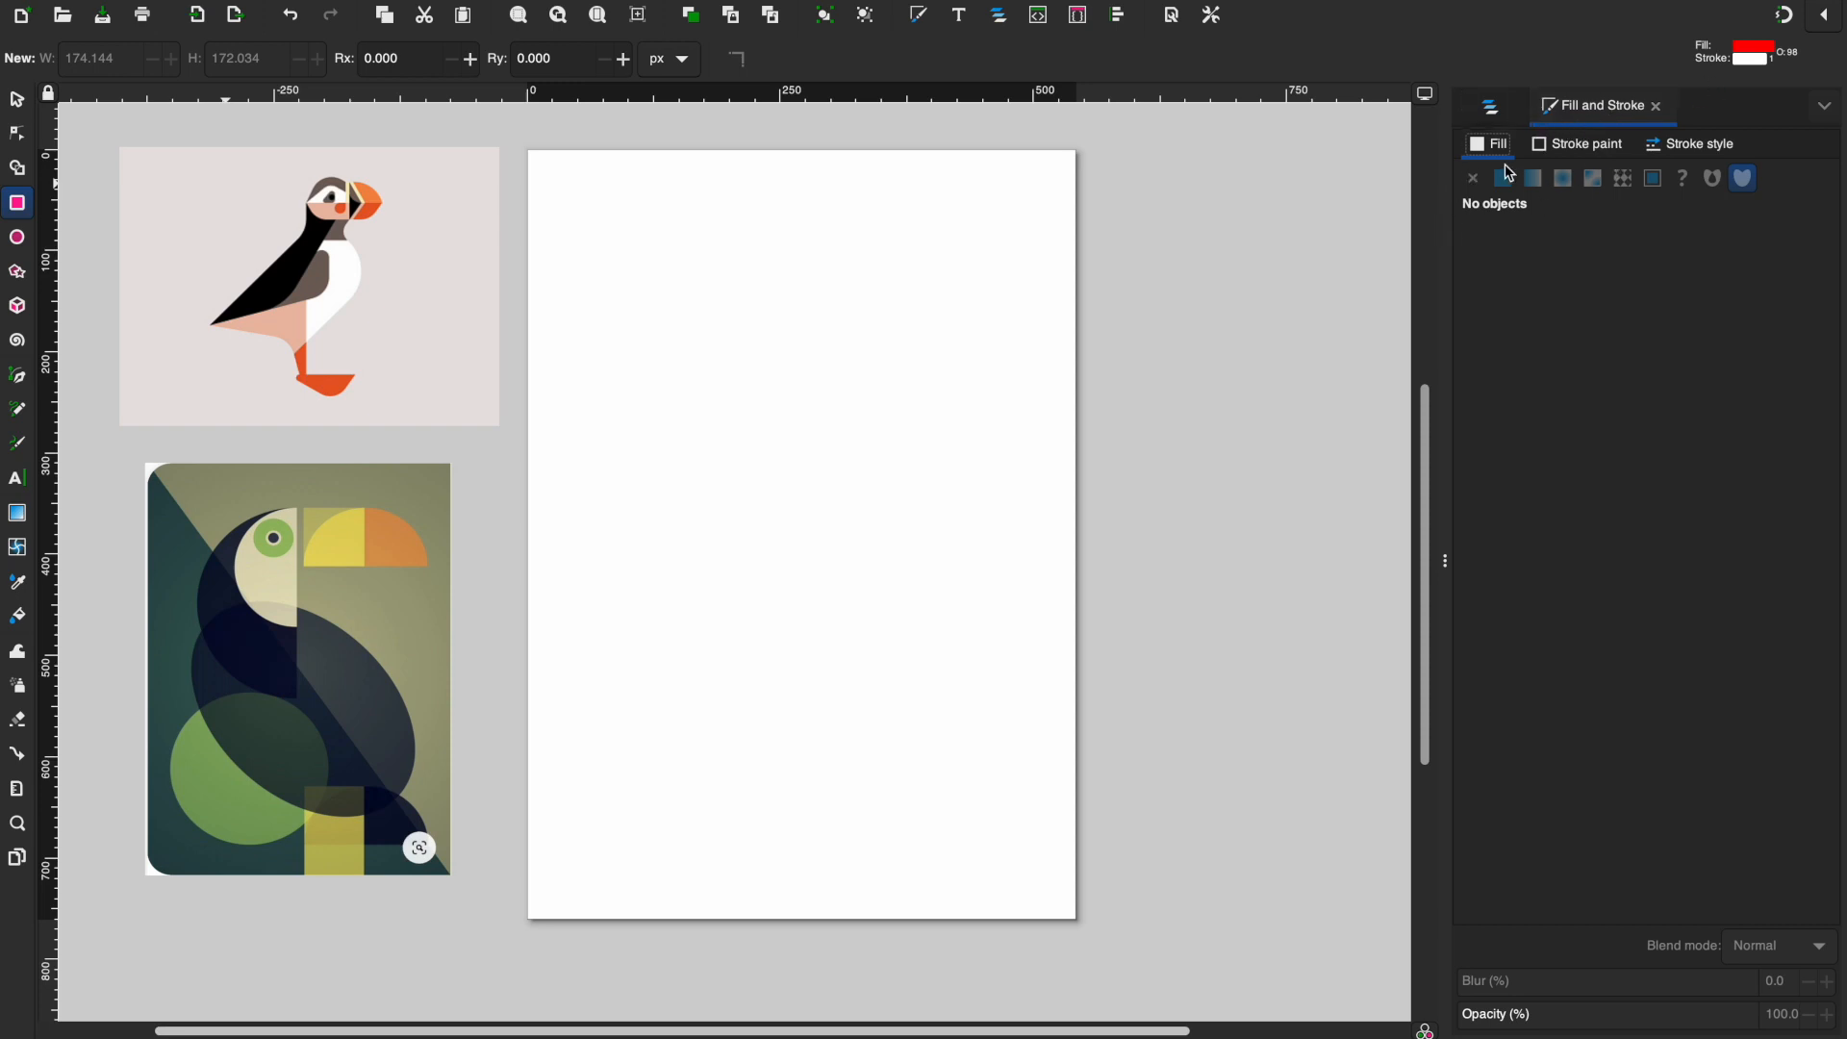
{"action": "mouse_move", "coordinate": [651, 244]}
{"action": "left_mouse_down"}
{"action": "mouse_move", "coordinate": [695, 496]}
{"action": "mouse_move", "coordinate": [1014, 510]}
{"action": "mouse_move", "coordinate": [1014, 548]}
{"action": "left_mouse_up"}
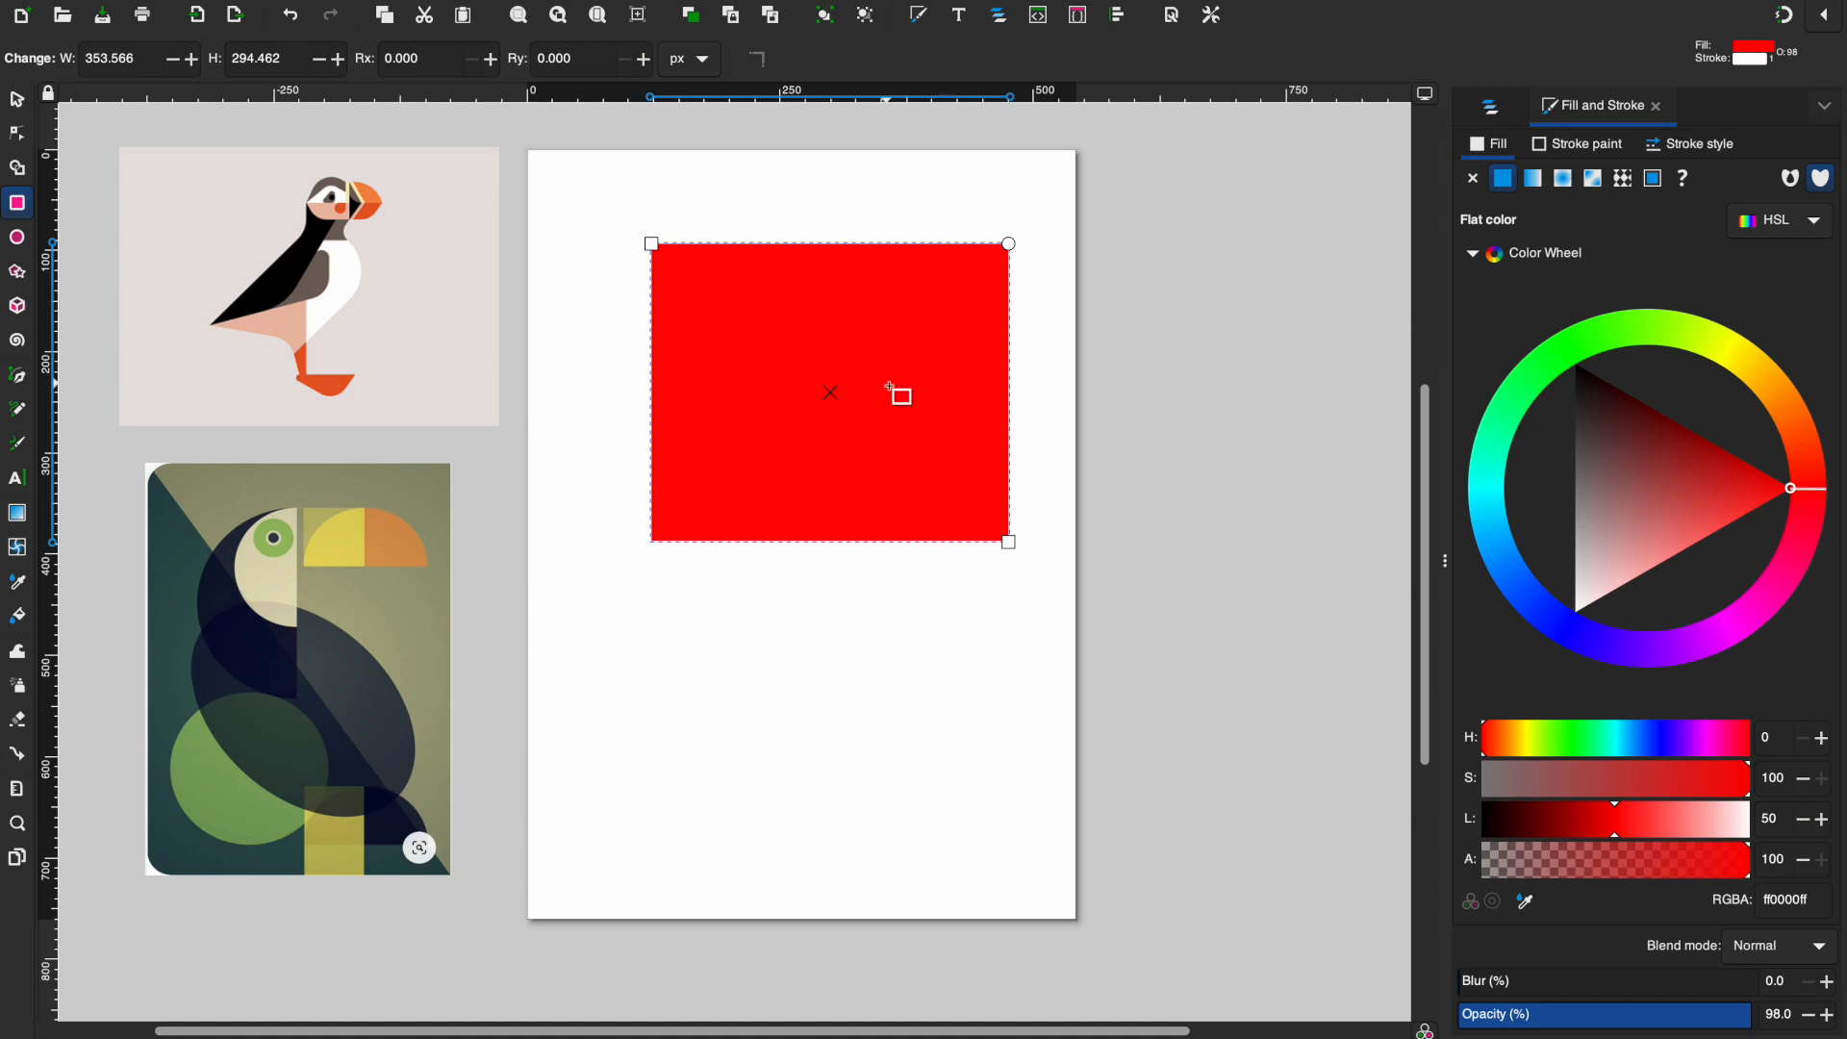
{"action": "left_click", "coordinate": [1598, 161]}
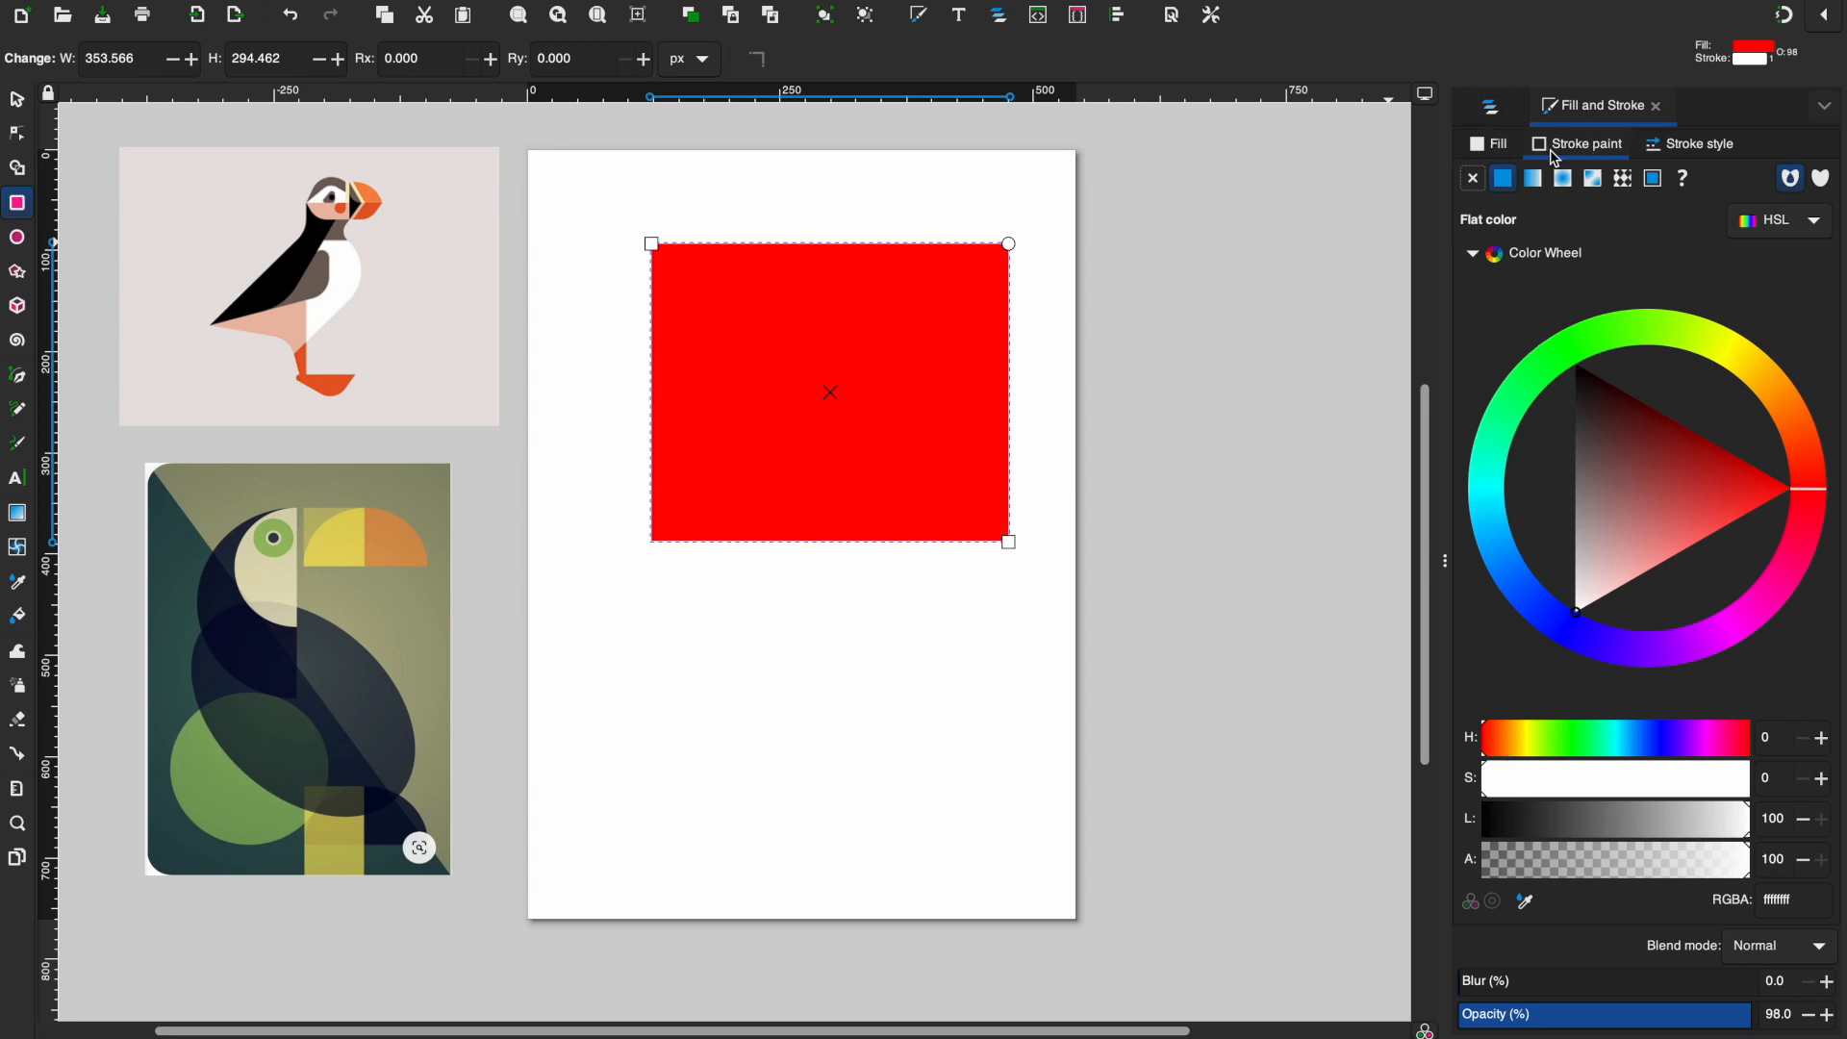
{"action": "mouse_move", "coordinate": [1487, 760]}
{"action": "left_mouse_down"}
{"action": "mouse_move", "coordinate": [1650, 759]}
{"action": "mouse_move", "coordinate": [1628, 759]}
{"action": "left_mouse_up"}
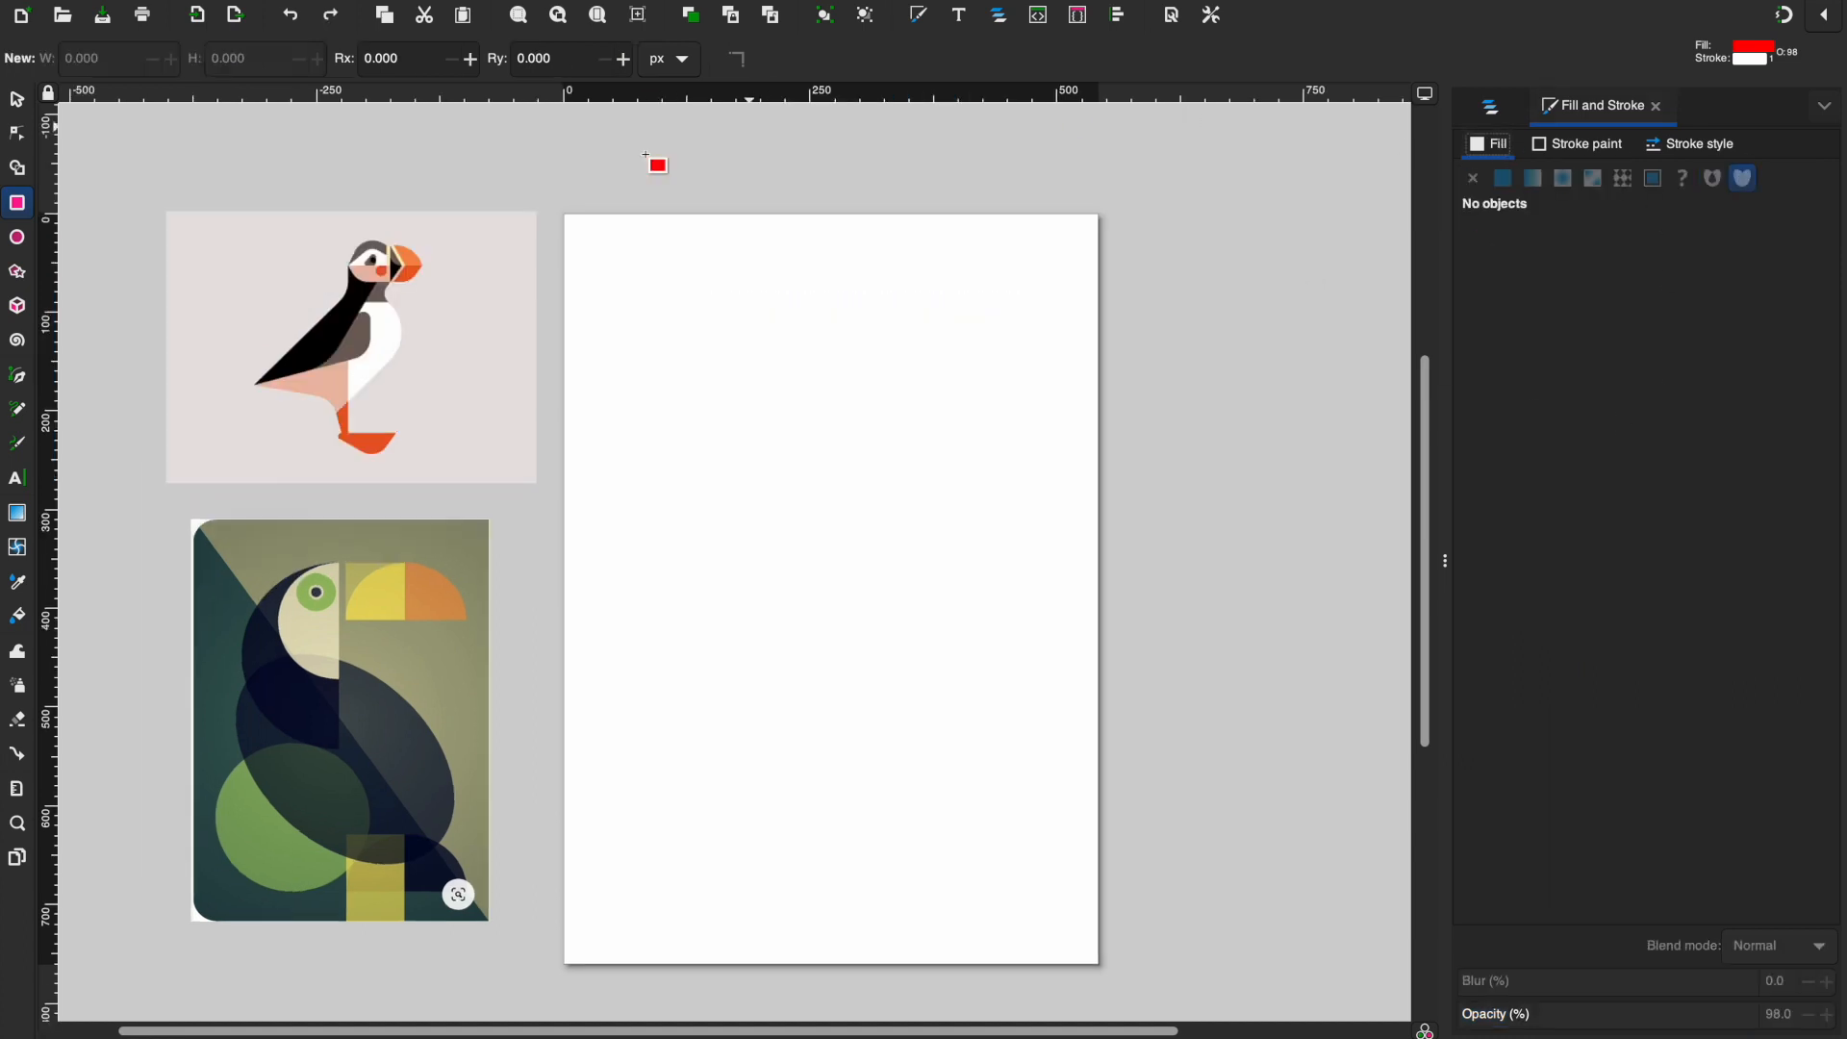
Step: Draw a rectangle about 543 × 762 px covering the whole page on the background layer
{"action": "mouse_move", "coordinate": [564, 217]}
{"action": "left_mouse_down"}
{"action": "mouse_move", "coordinate": [571, 772]}
{"action": "mouse_move", "coordinate": [707, 971]}
{"action": "mouse_move", "coordinate": [1037, 1012]}
{"action": "mouse_move", "coordinate": [1092, 957]}
{"action": "mouse_move", "coordinate": [1103, 969]}
{"action": "left_mouse_up"}
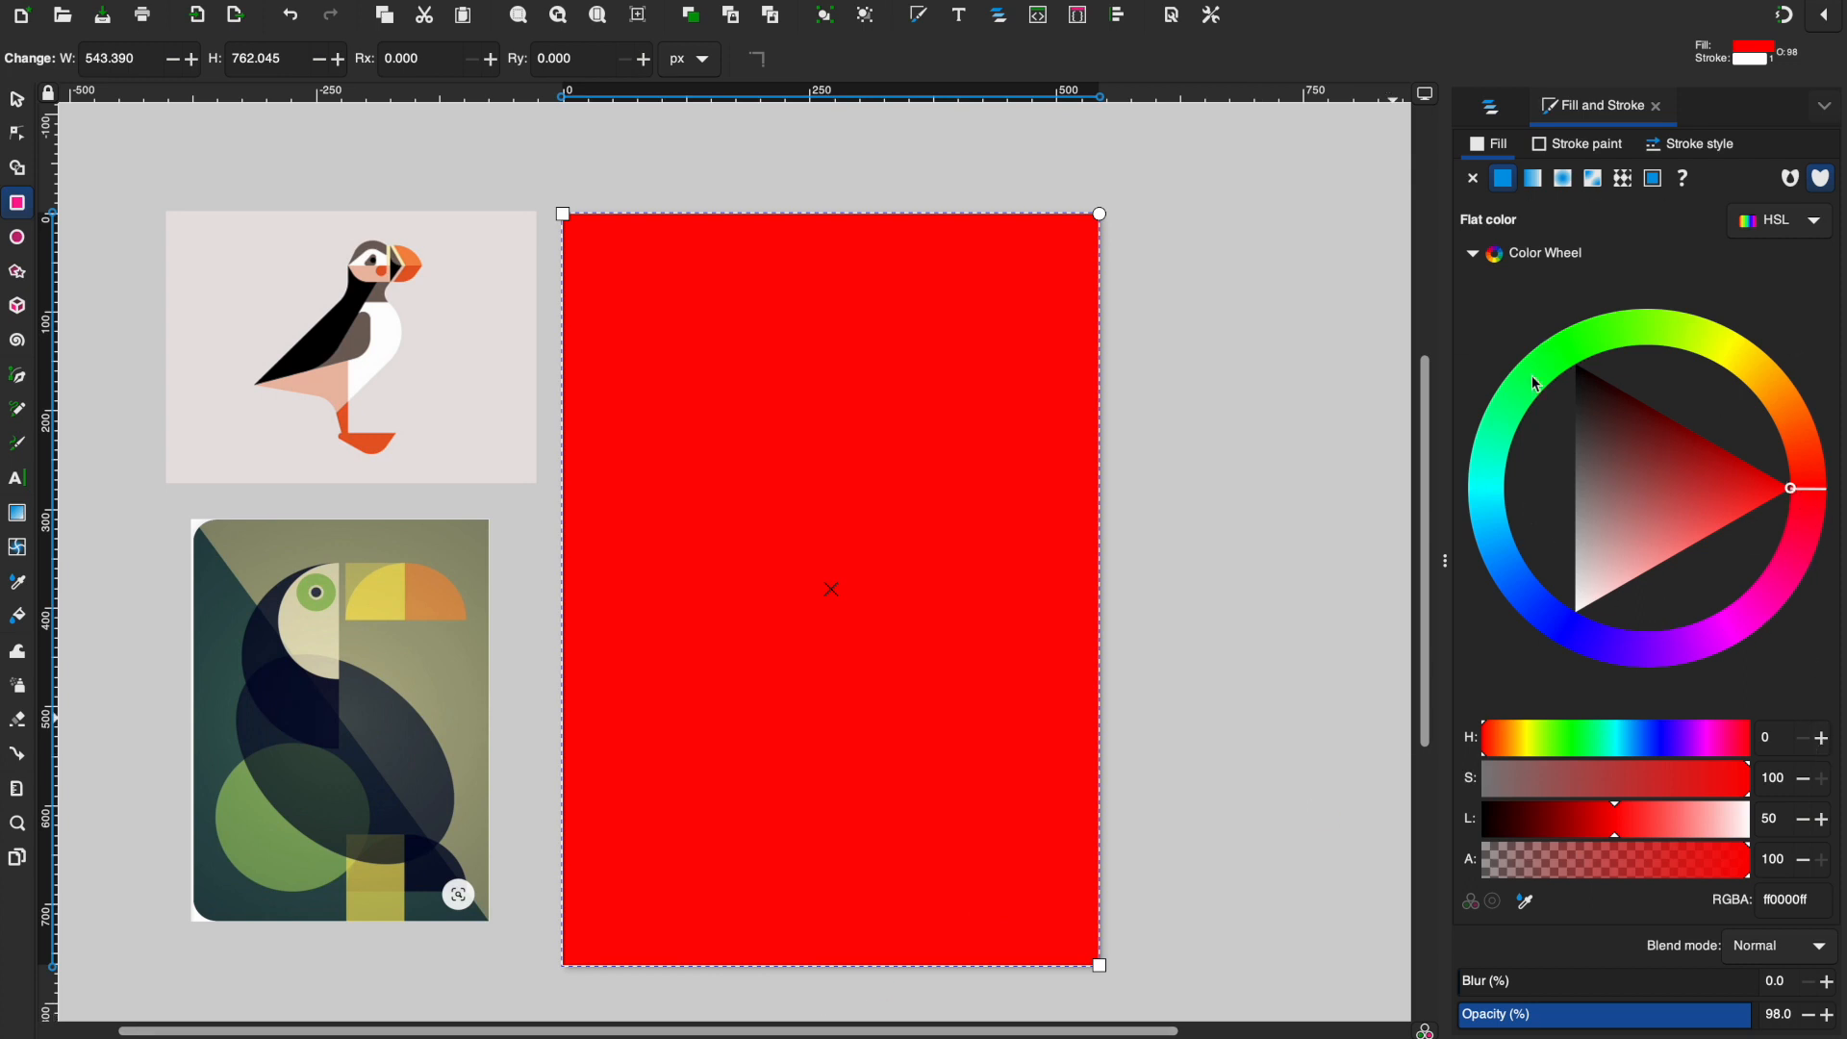
{"action": "left_click", "coordinate": [1472, 254]}
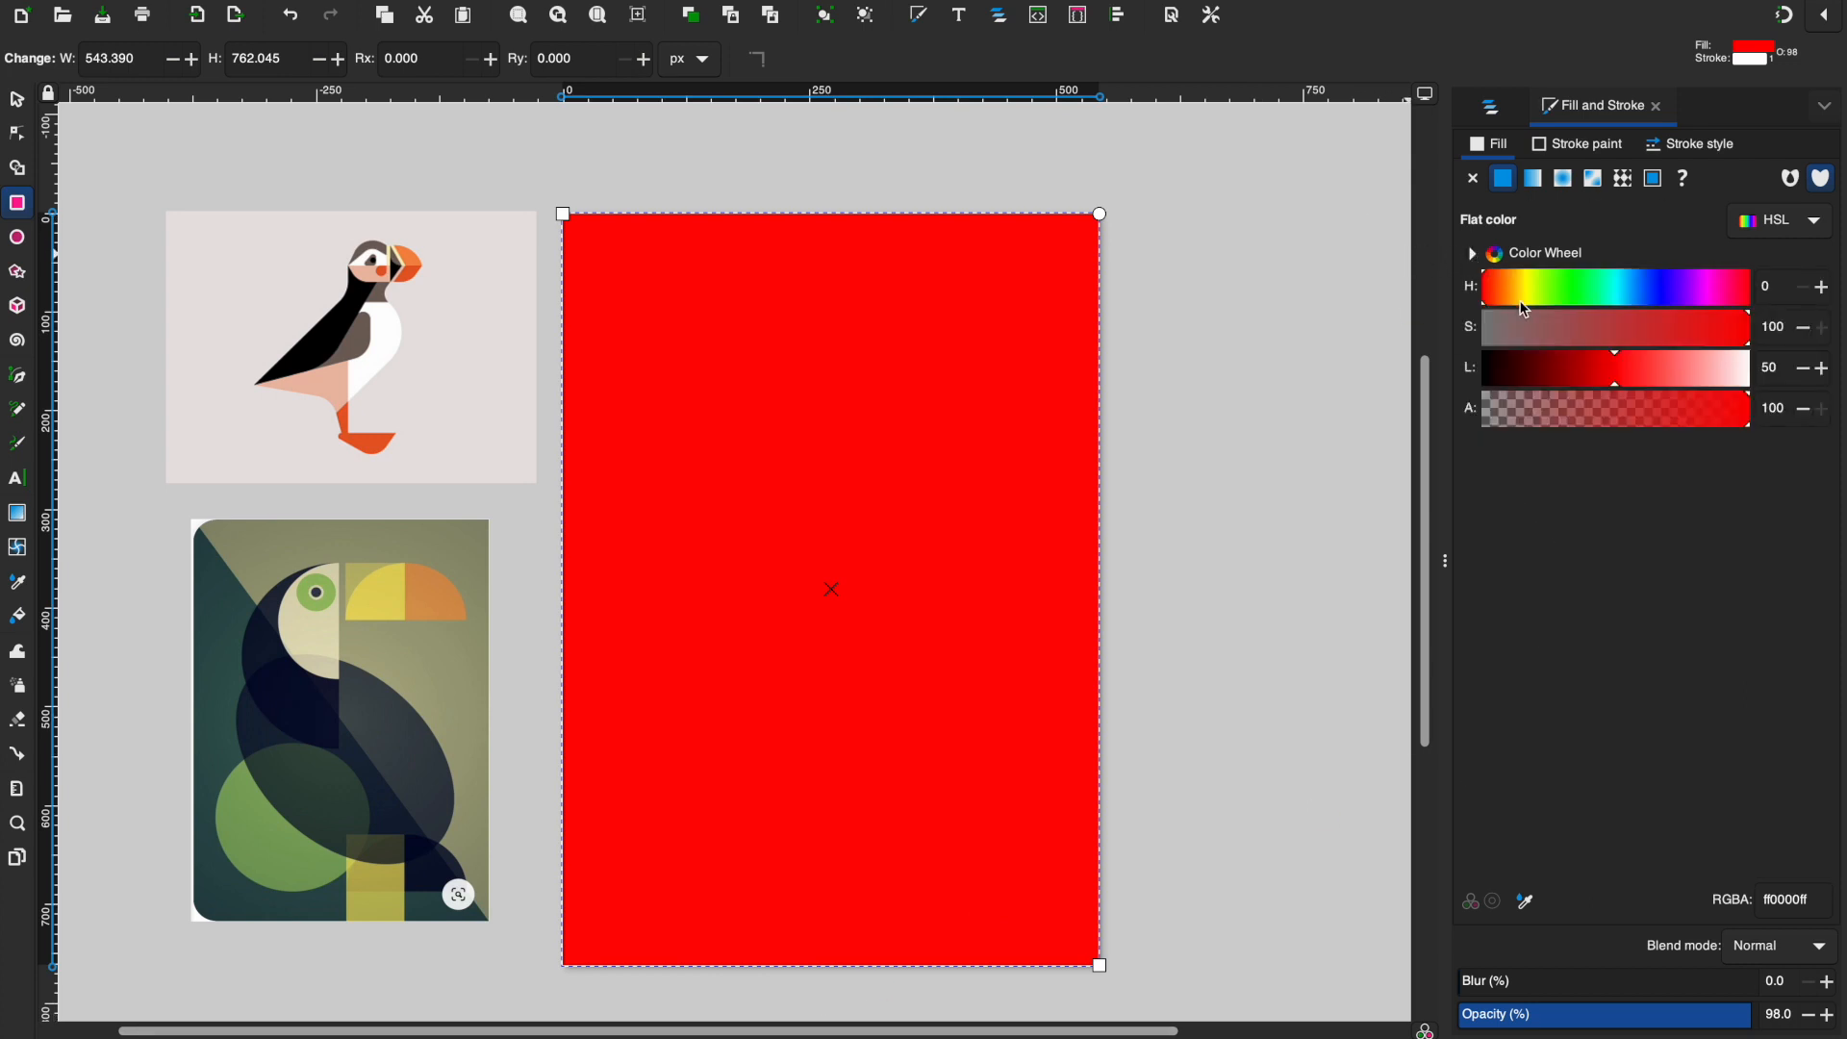
{"action": "left_click", "coordinate": [1475, 256]}
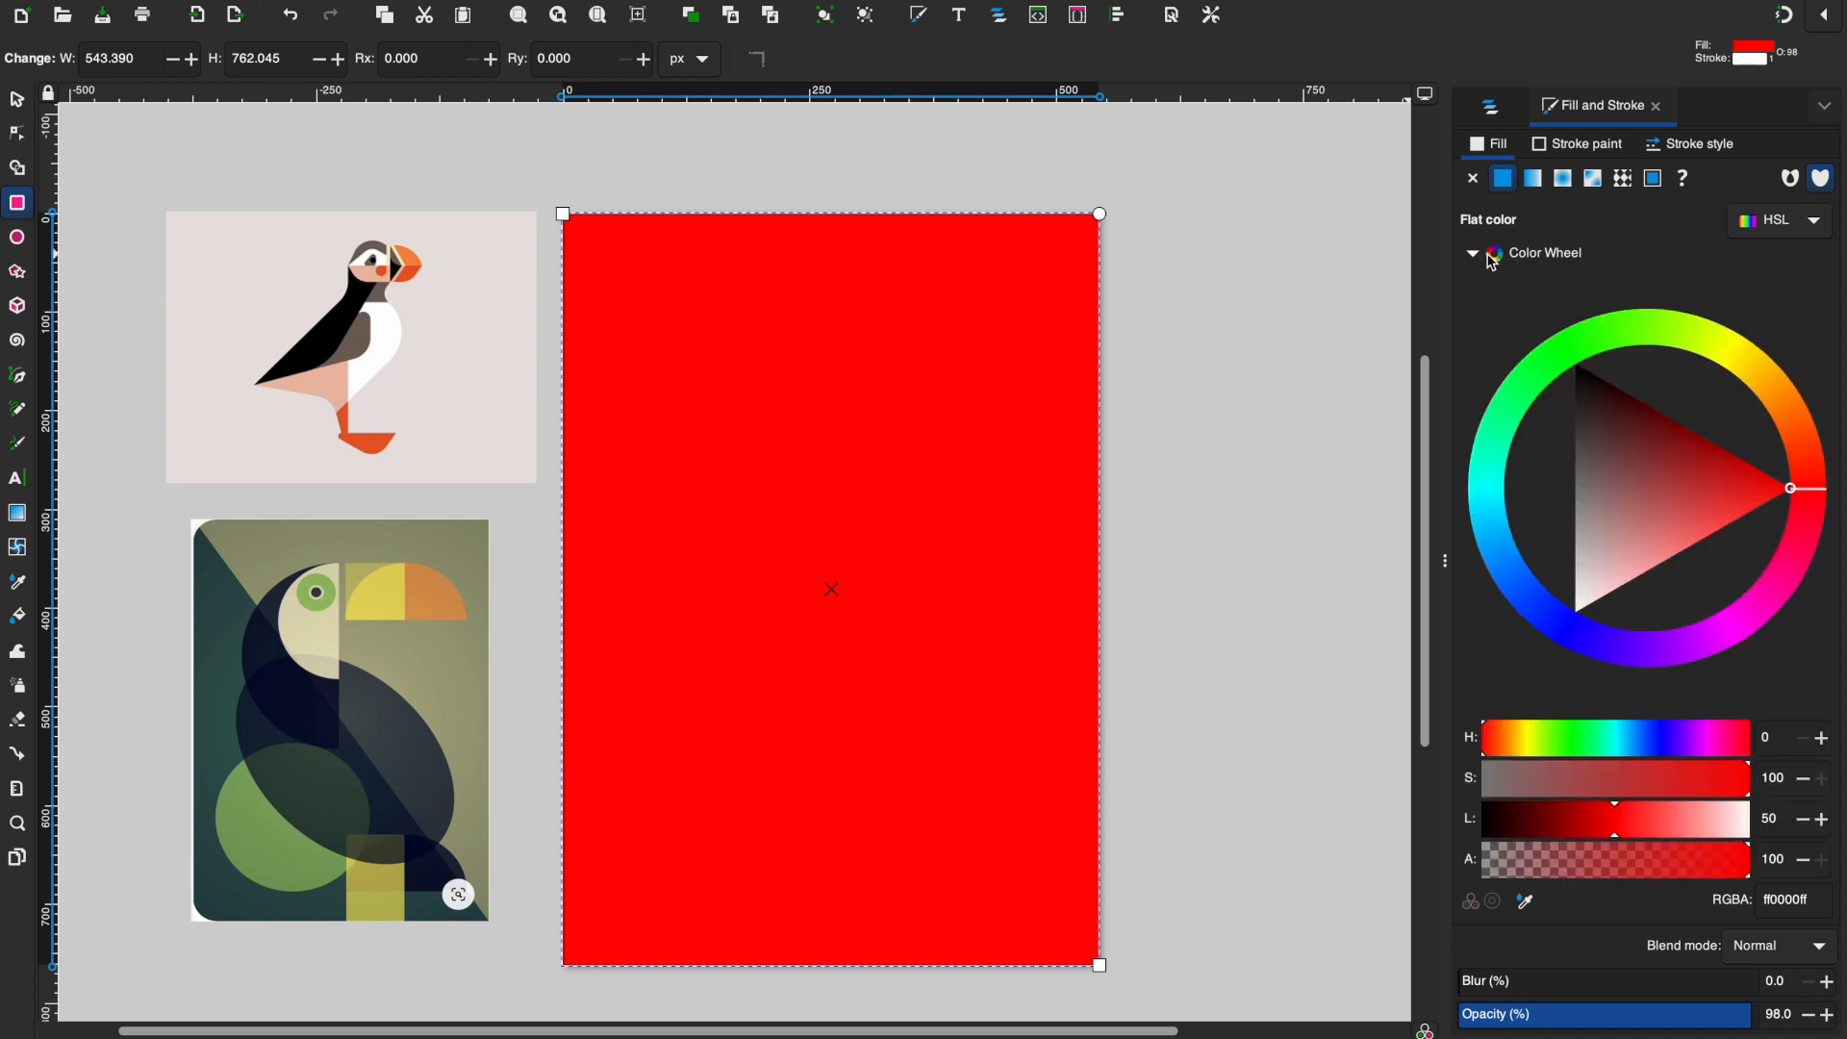
Step: Give the background rectangle a dusty pink flat fill with hue 0, saturation 26 and lightness 73 (cca8a8ff)
{"action": "left_click", "coordinate": [1731, 211]}
{"action": "left_click", "coordinate": [1524, 211]}
{"action": "mouse_move", "coordinate": [1795, 497]}
{"action": "left_mouse_down"}
{"action": "mouse_move", "coordinate": [1711, 590]}
{"action": "mouse_move", "coordinate": [1826, 491]}
{"action": "mouse_move", "coordinate": [1820, 445]}
{"action": "mouse_move", "coordinate": [1833, 509]}
{"action": "left_mouse_up"}
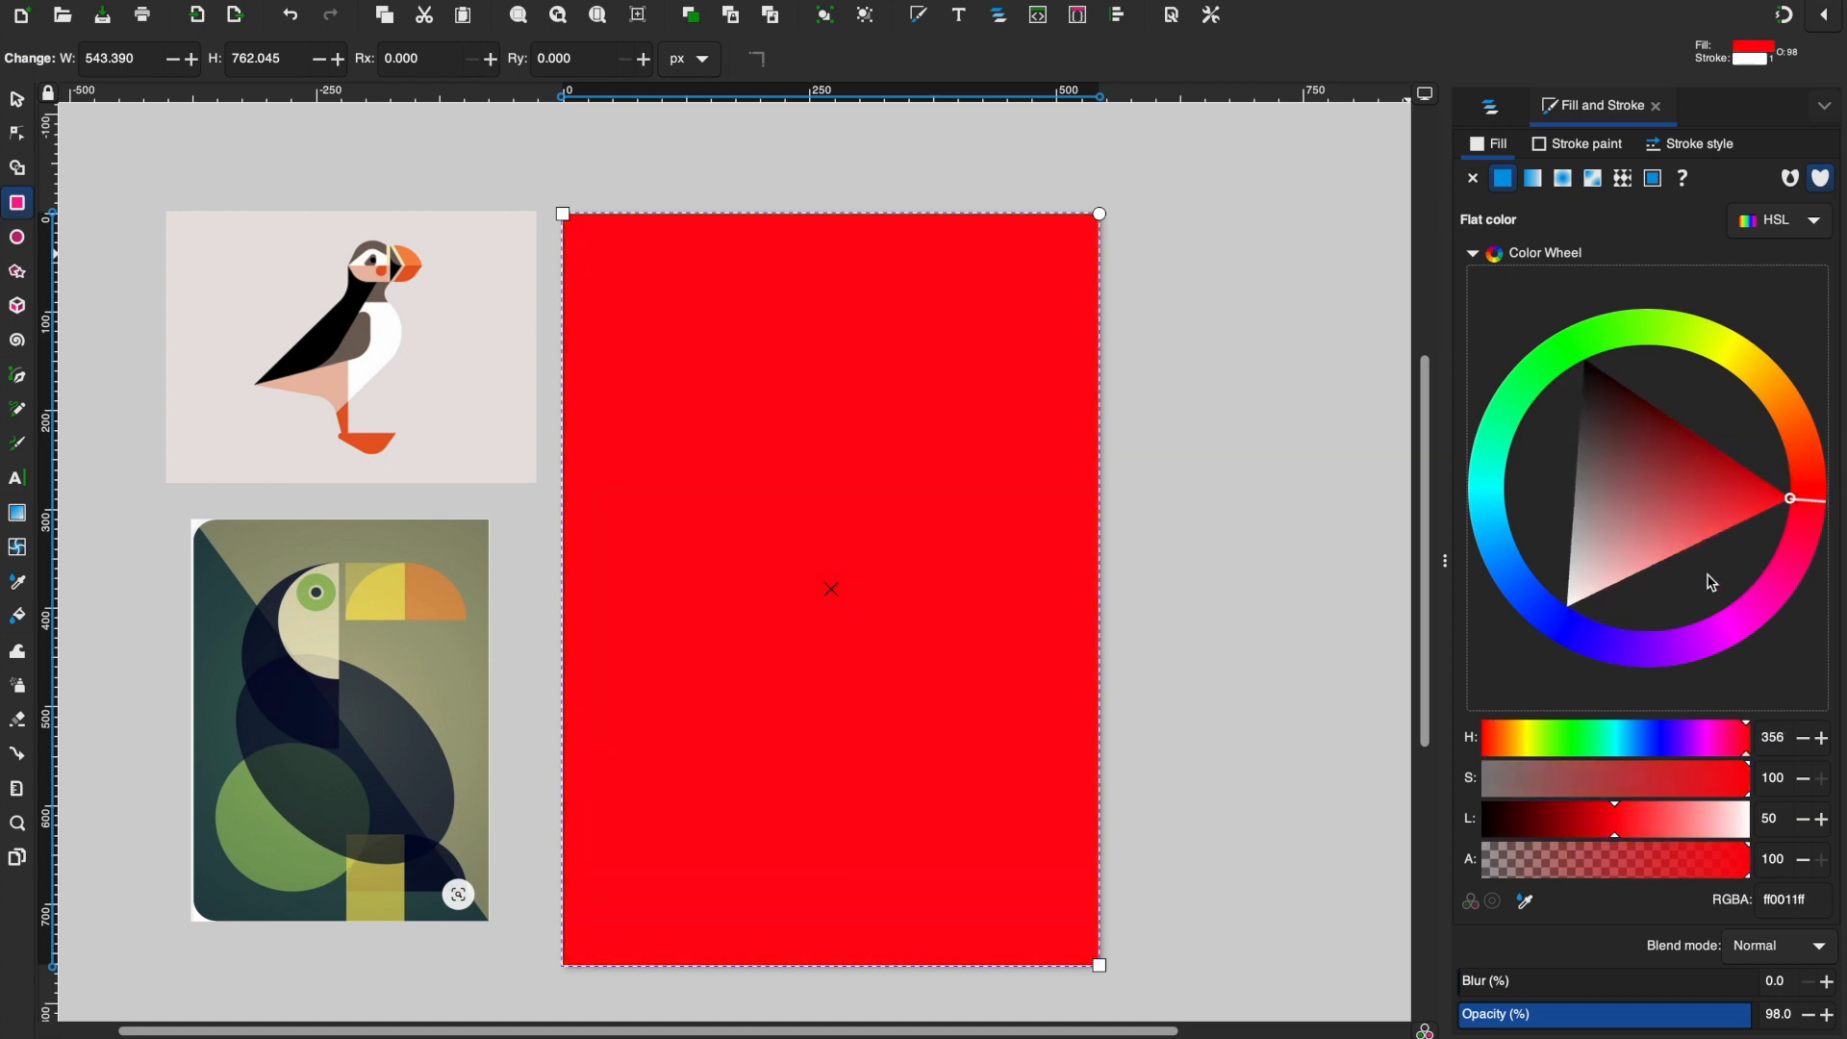
{"action": "mouse_move", "coordinate": [1625, 812]}
{"action": "left_mouse_down"}
{"action": "mouse_move", "coordinate": [1743, 829]}
{"action": "mouse_move", "coordinate": [1533, 795]}
{"action": "mouse_move", "coordinate": [1635, 793]}
{"action": "mouse_move", "coordinate": [1550, 795]}
{"action": "left_mouse_up"}
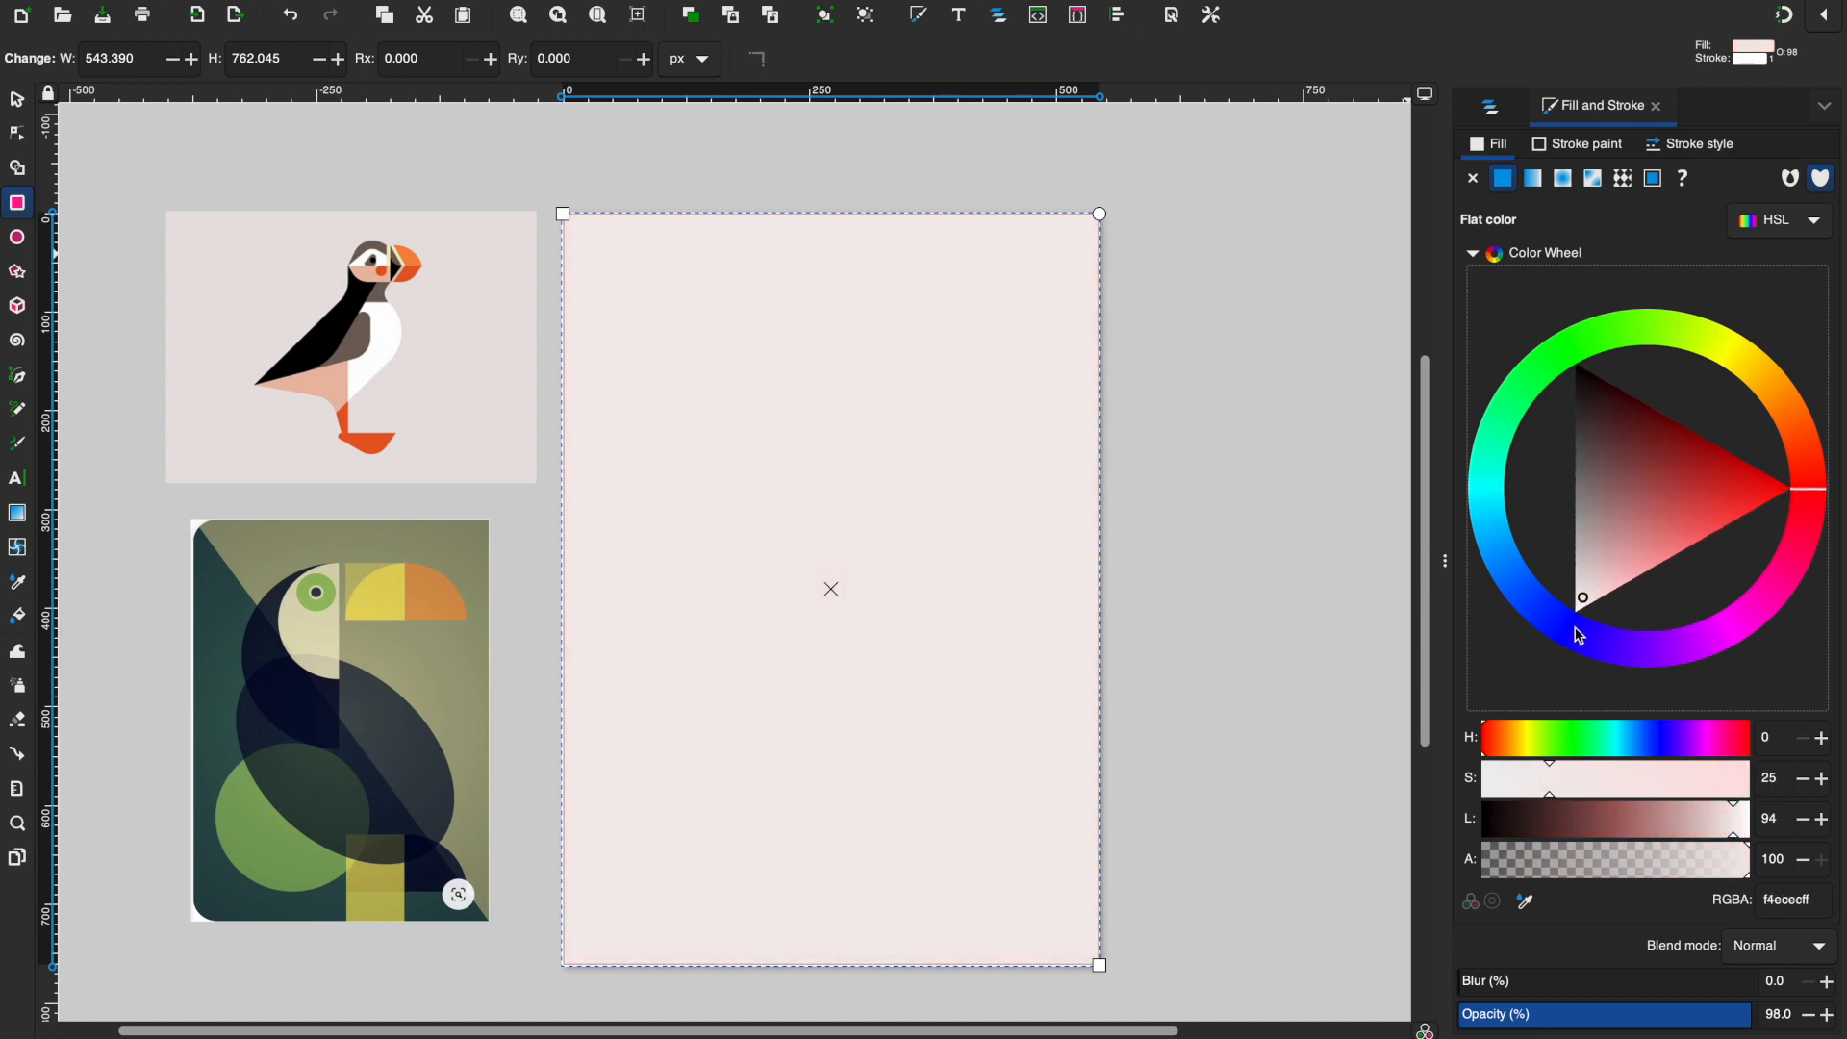
{"action": "mouse_move", "coordinate": [1705, 843]}
{"action": "left_mouse_down"}
{"action": "mouse_move", "coordinate": [1720, 835]}
{"action": "mouse_move", "coordinate": [1693, 841]}
{"action": "left_mouse_up"}
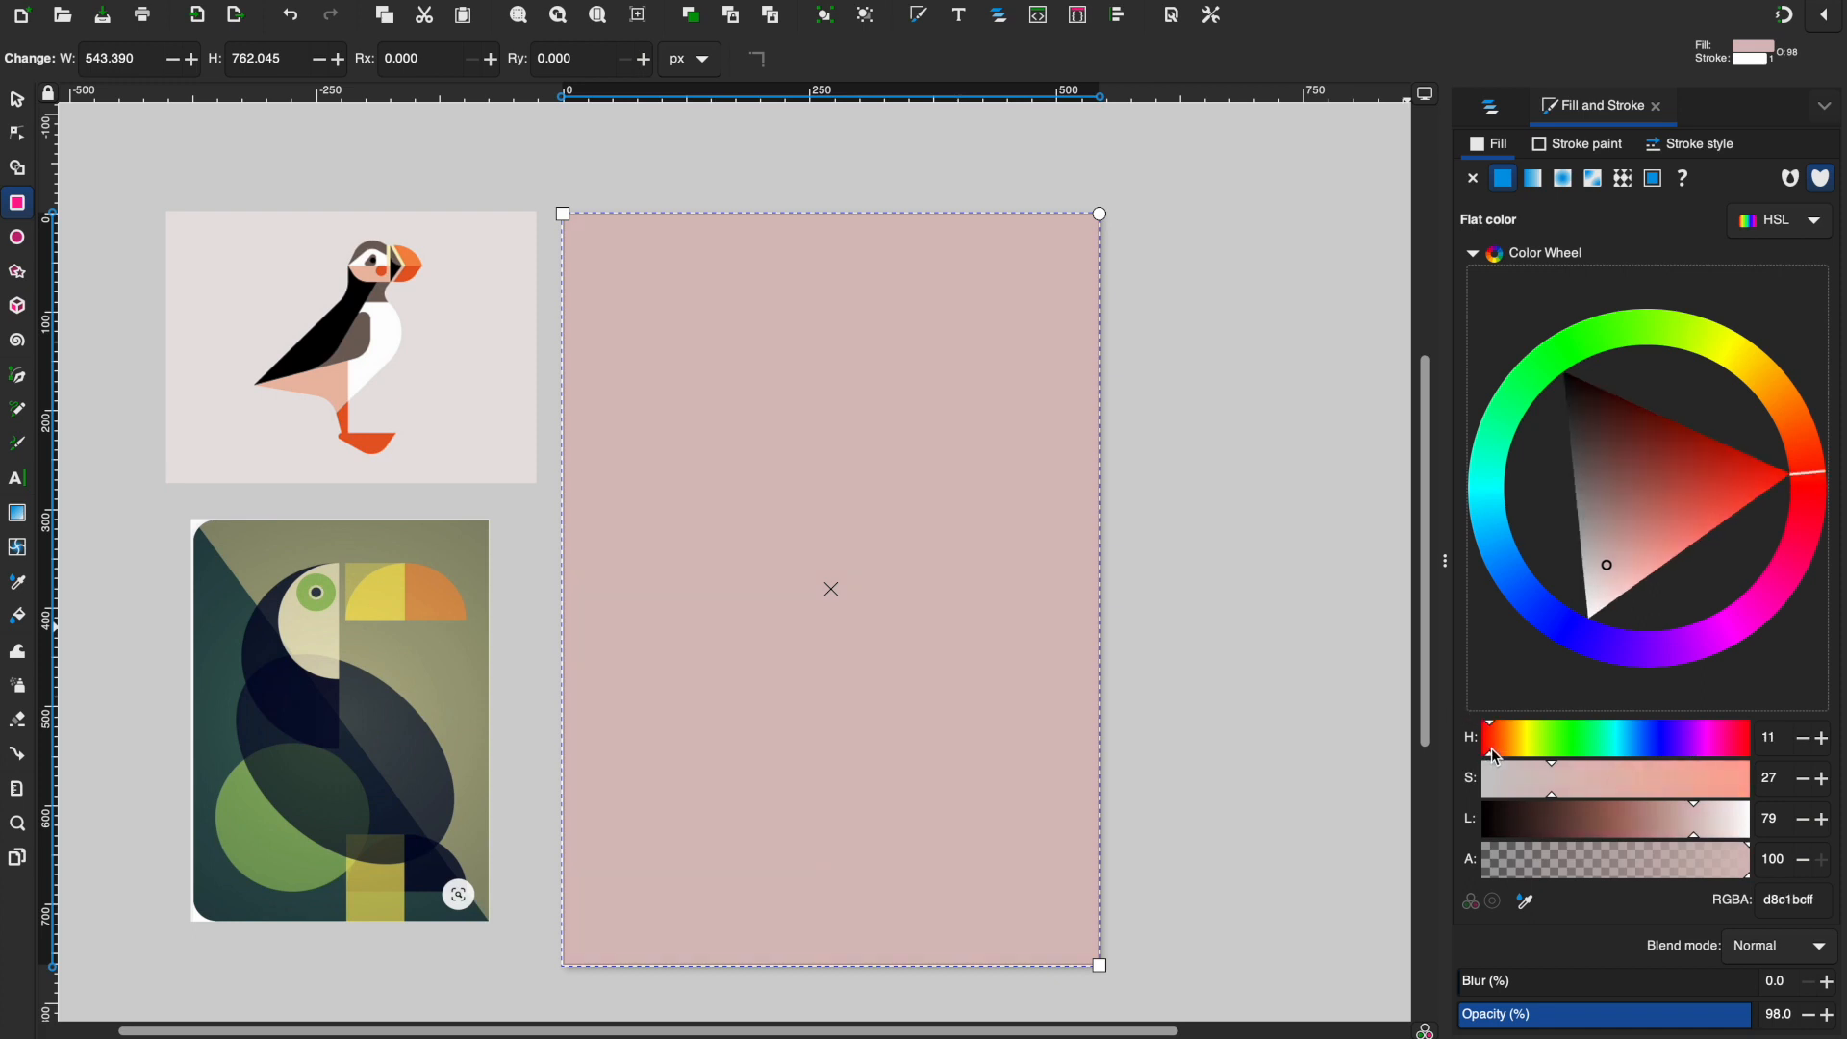
{"action": "mouse_move", "coordinate": [1491, 755]}
{"action": "left_mouse_down"}
{"action": "mouse_move", "coordinate": [1703, 748]}
{"action": "mouse_move", "coordinate": [1480, 760]}
{"action": "left_mouse_up"}
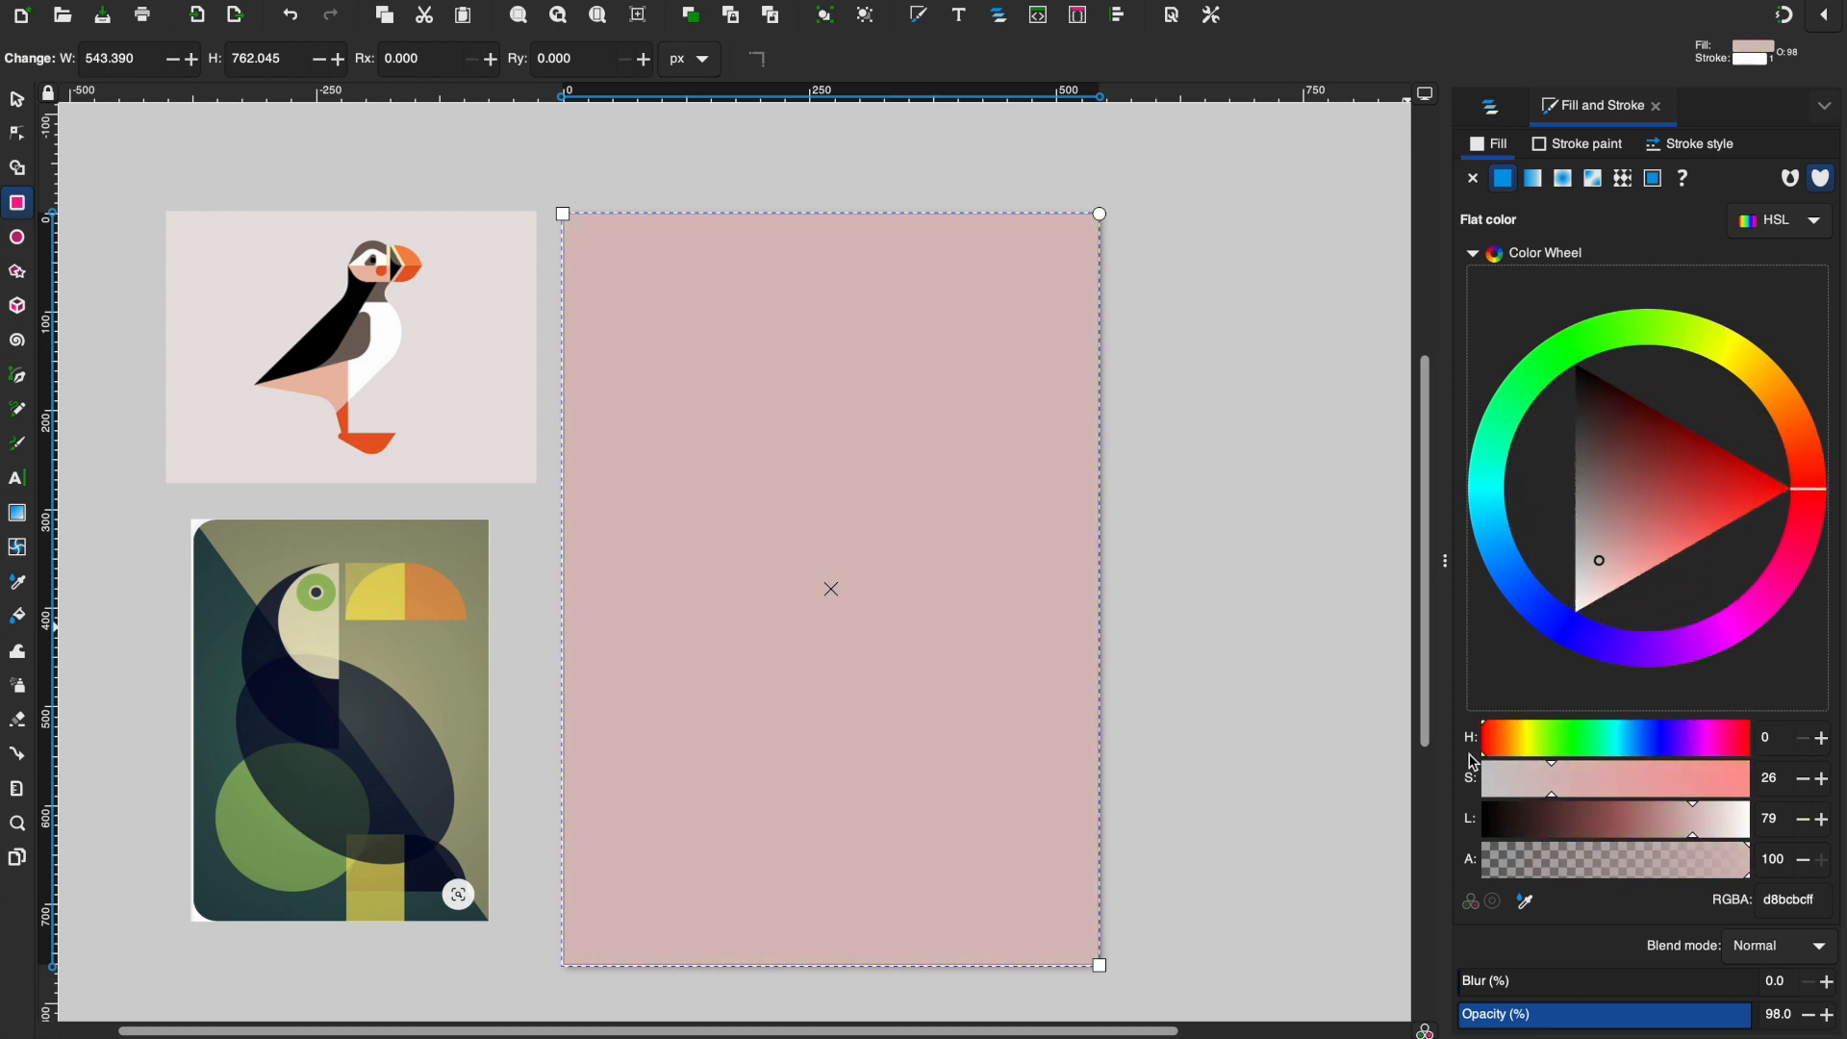
{"action": "left_click_drag", "start_coordinate": [1670, 835], "coordinate": [1677, 843]}
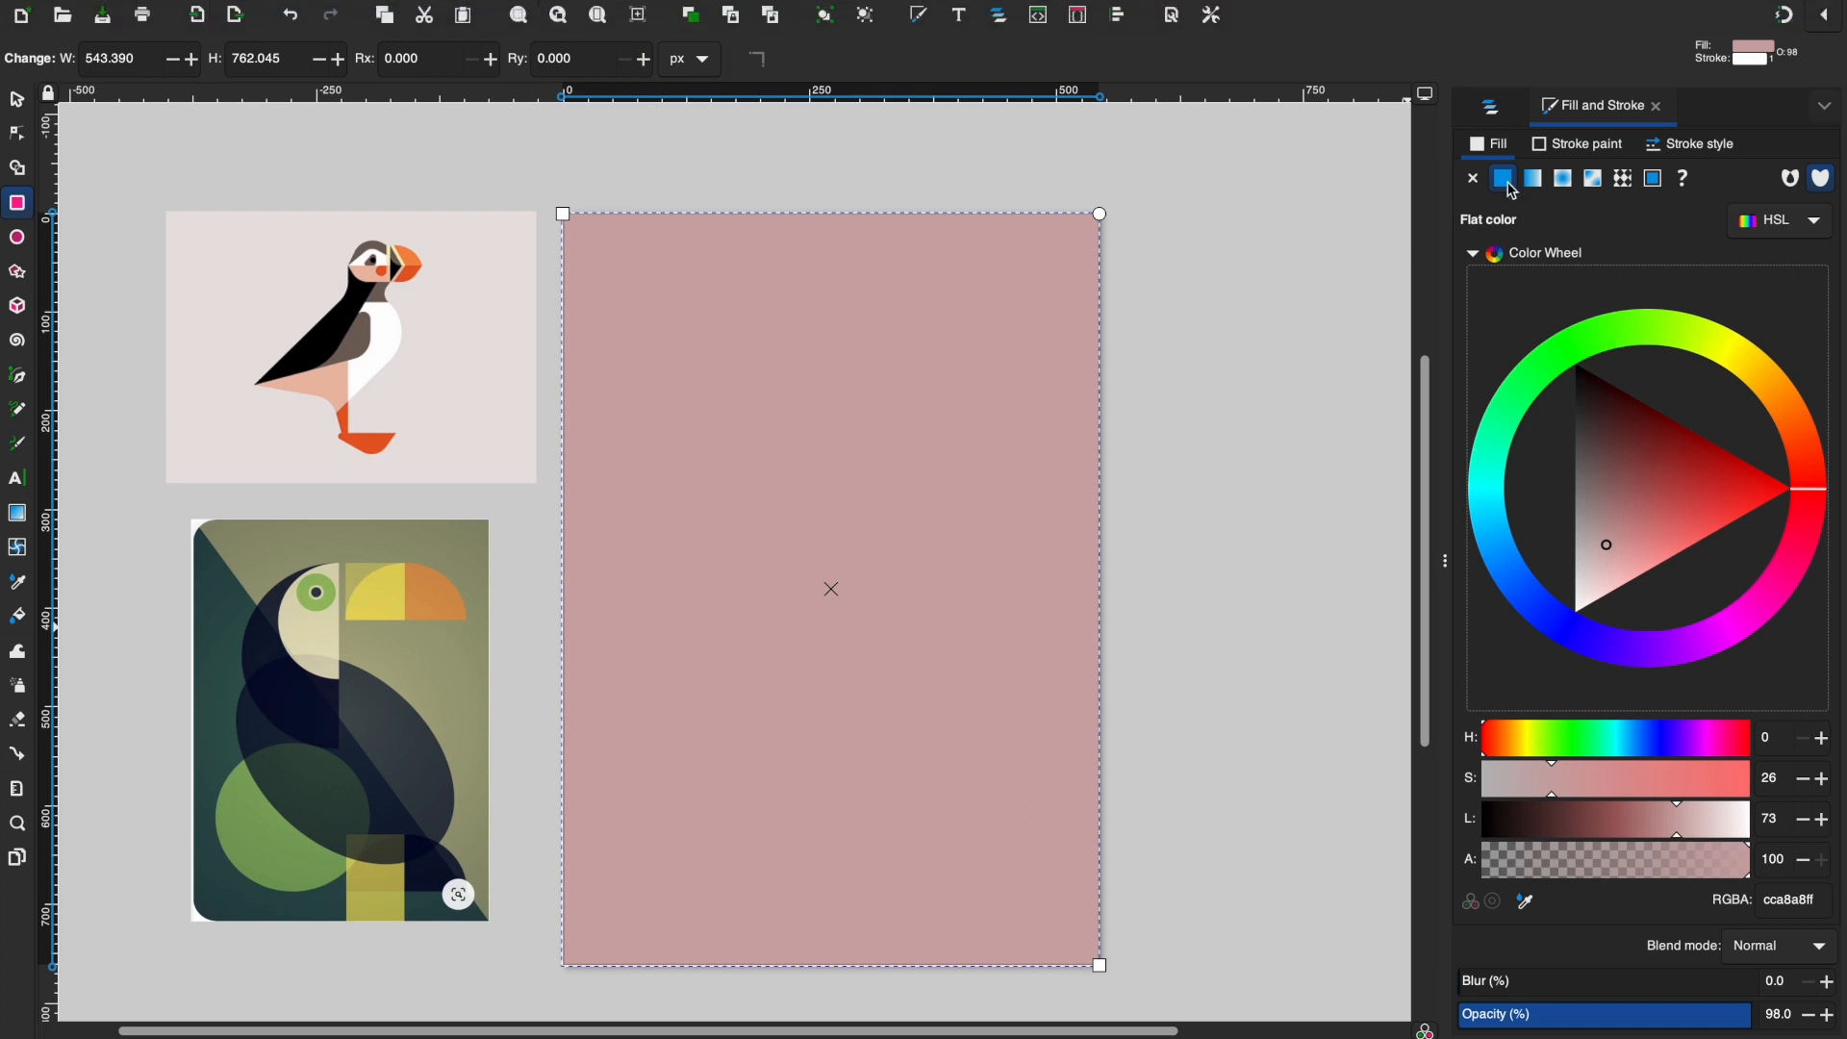
Step: Lock the background layer and add a layer above it named "body"
{"action": "left_click", "coordinate": [1492, 107]}
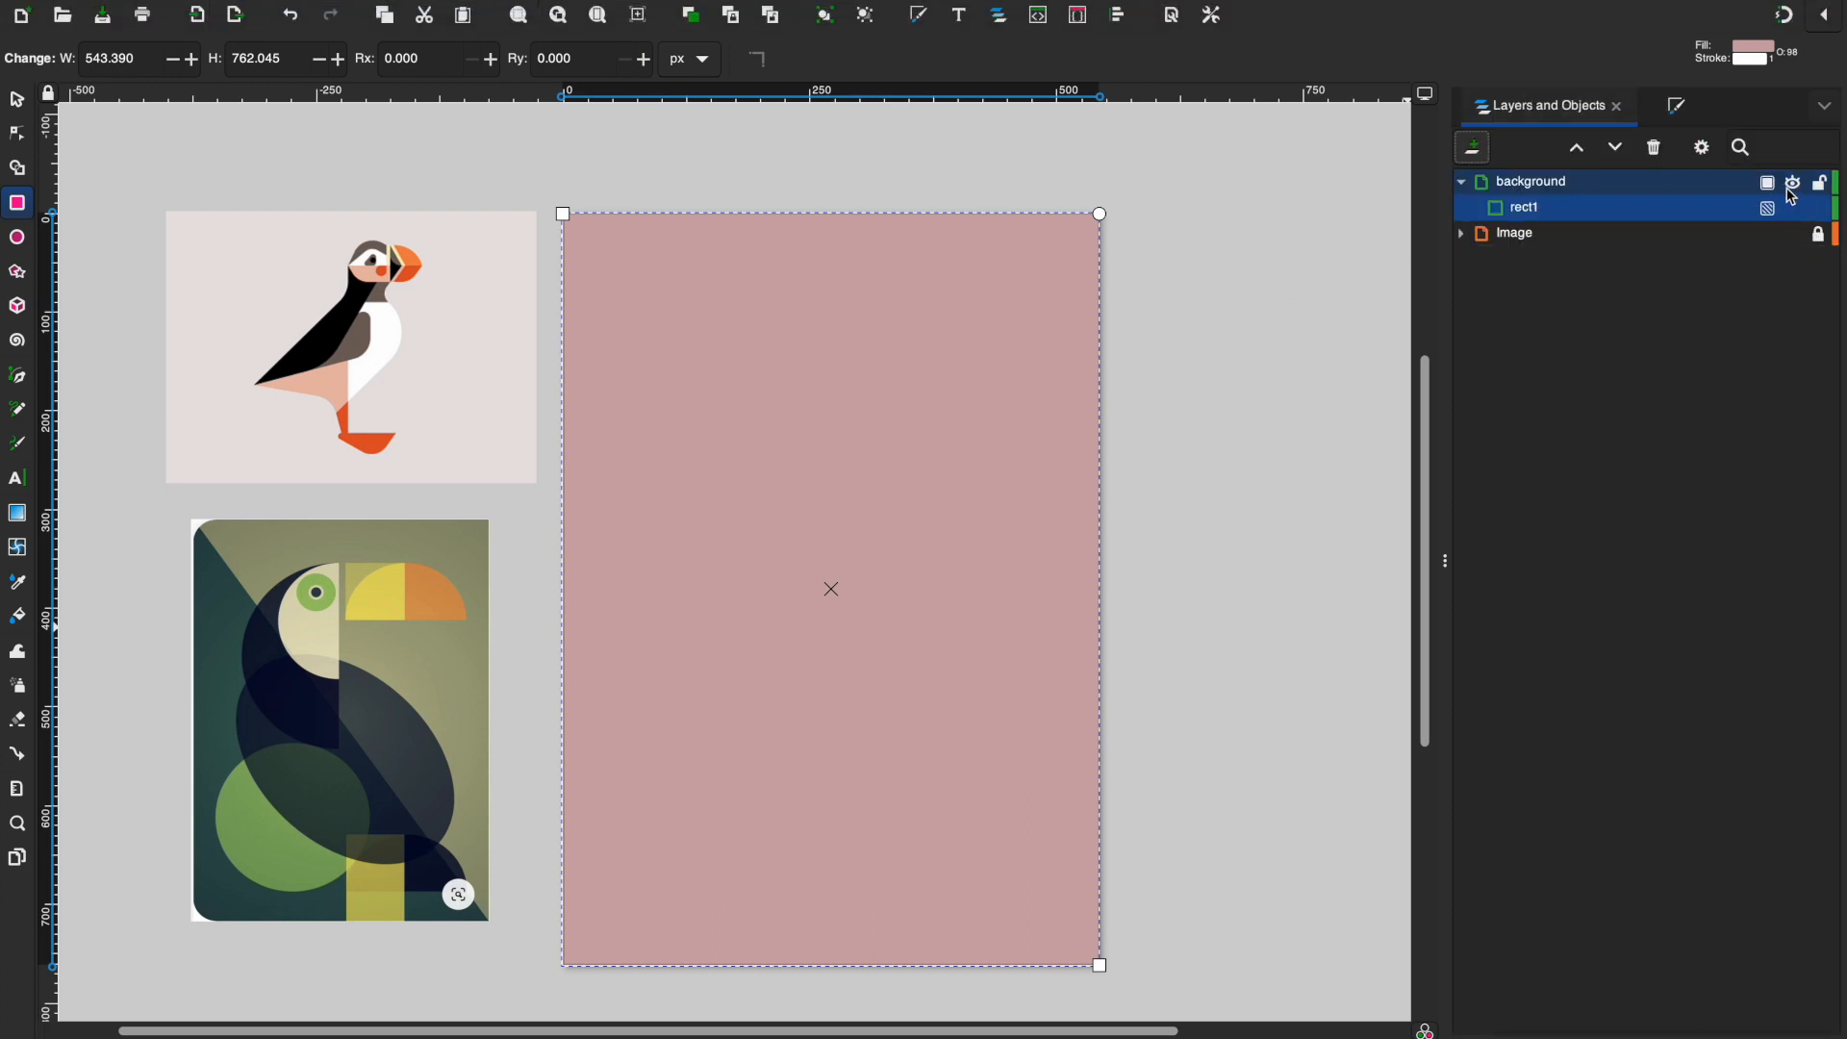
{"action": "left_click", "coordinate": [1821, 185]}
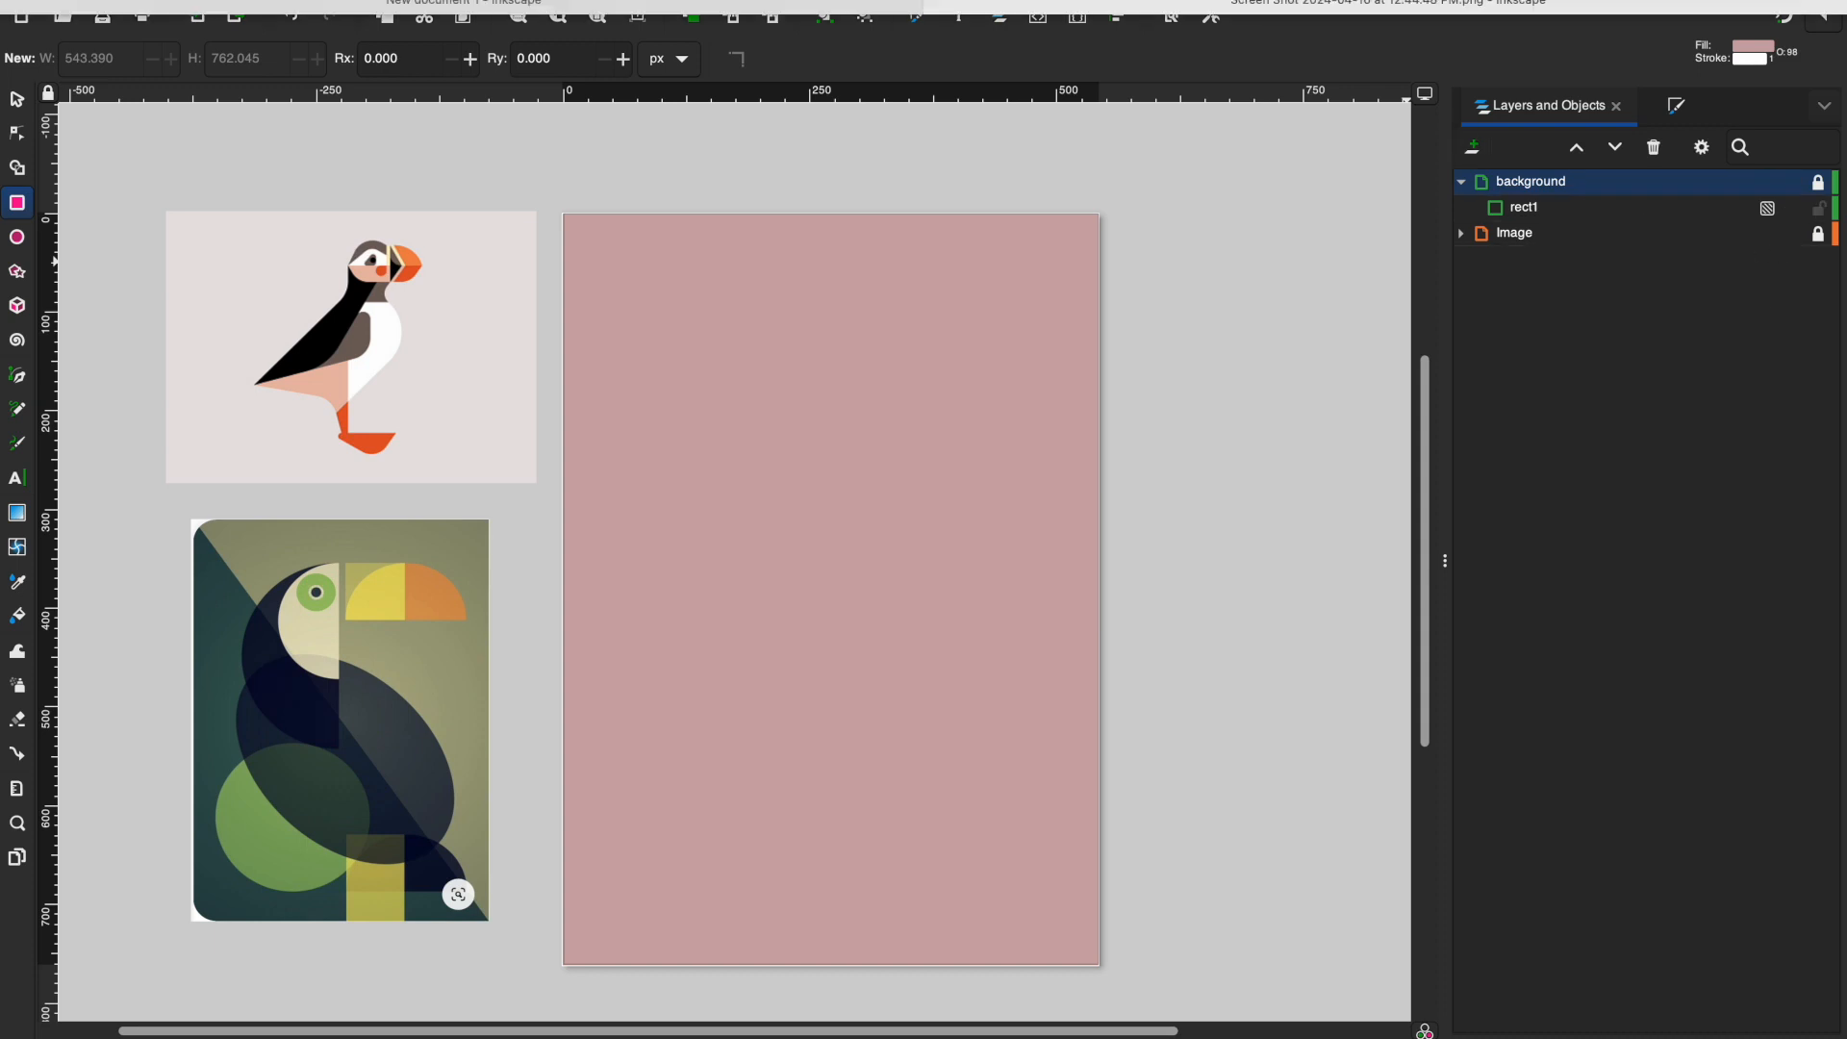
{"action": "left_click", "coordinate": [1471, 145]}
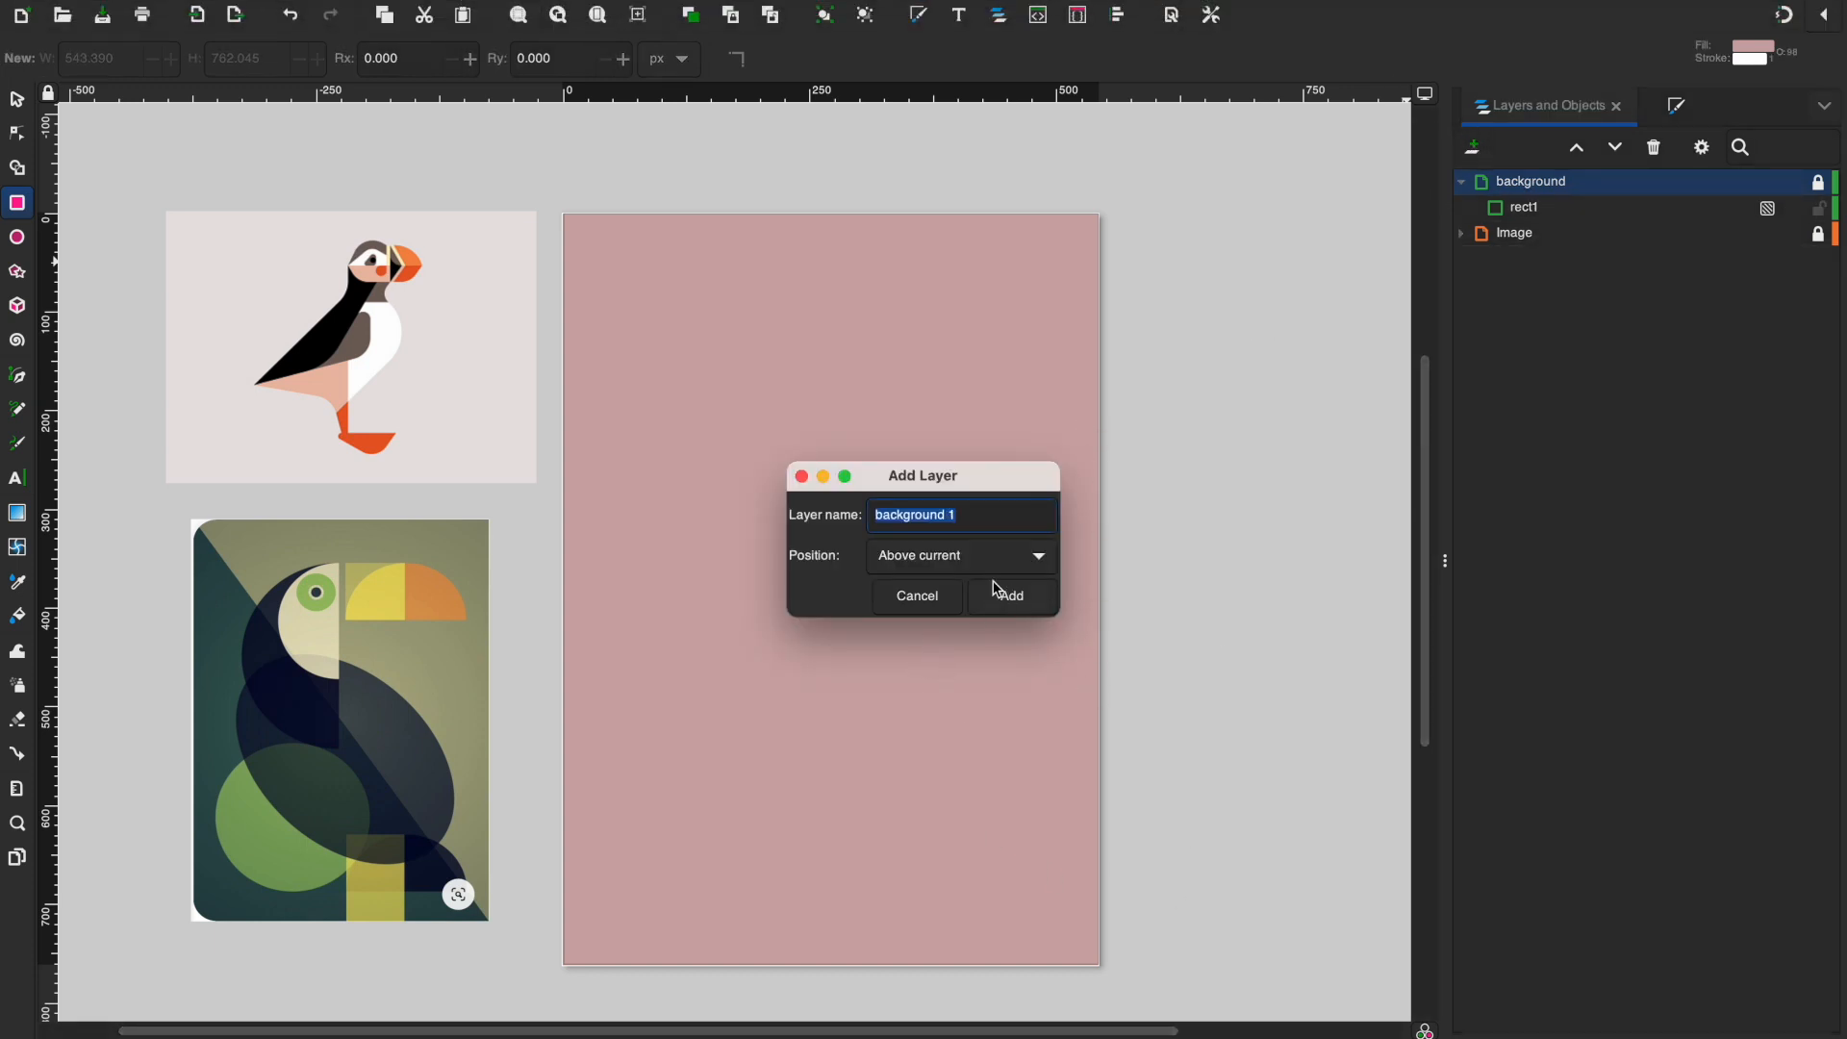
{"action": "left_click", "coordinate": [1009, 606]}
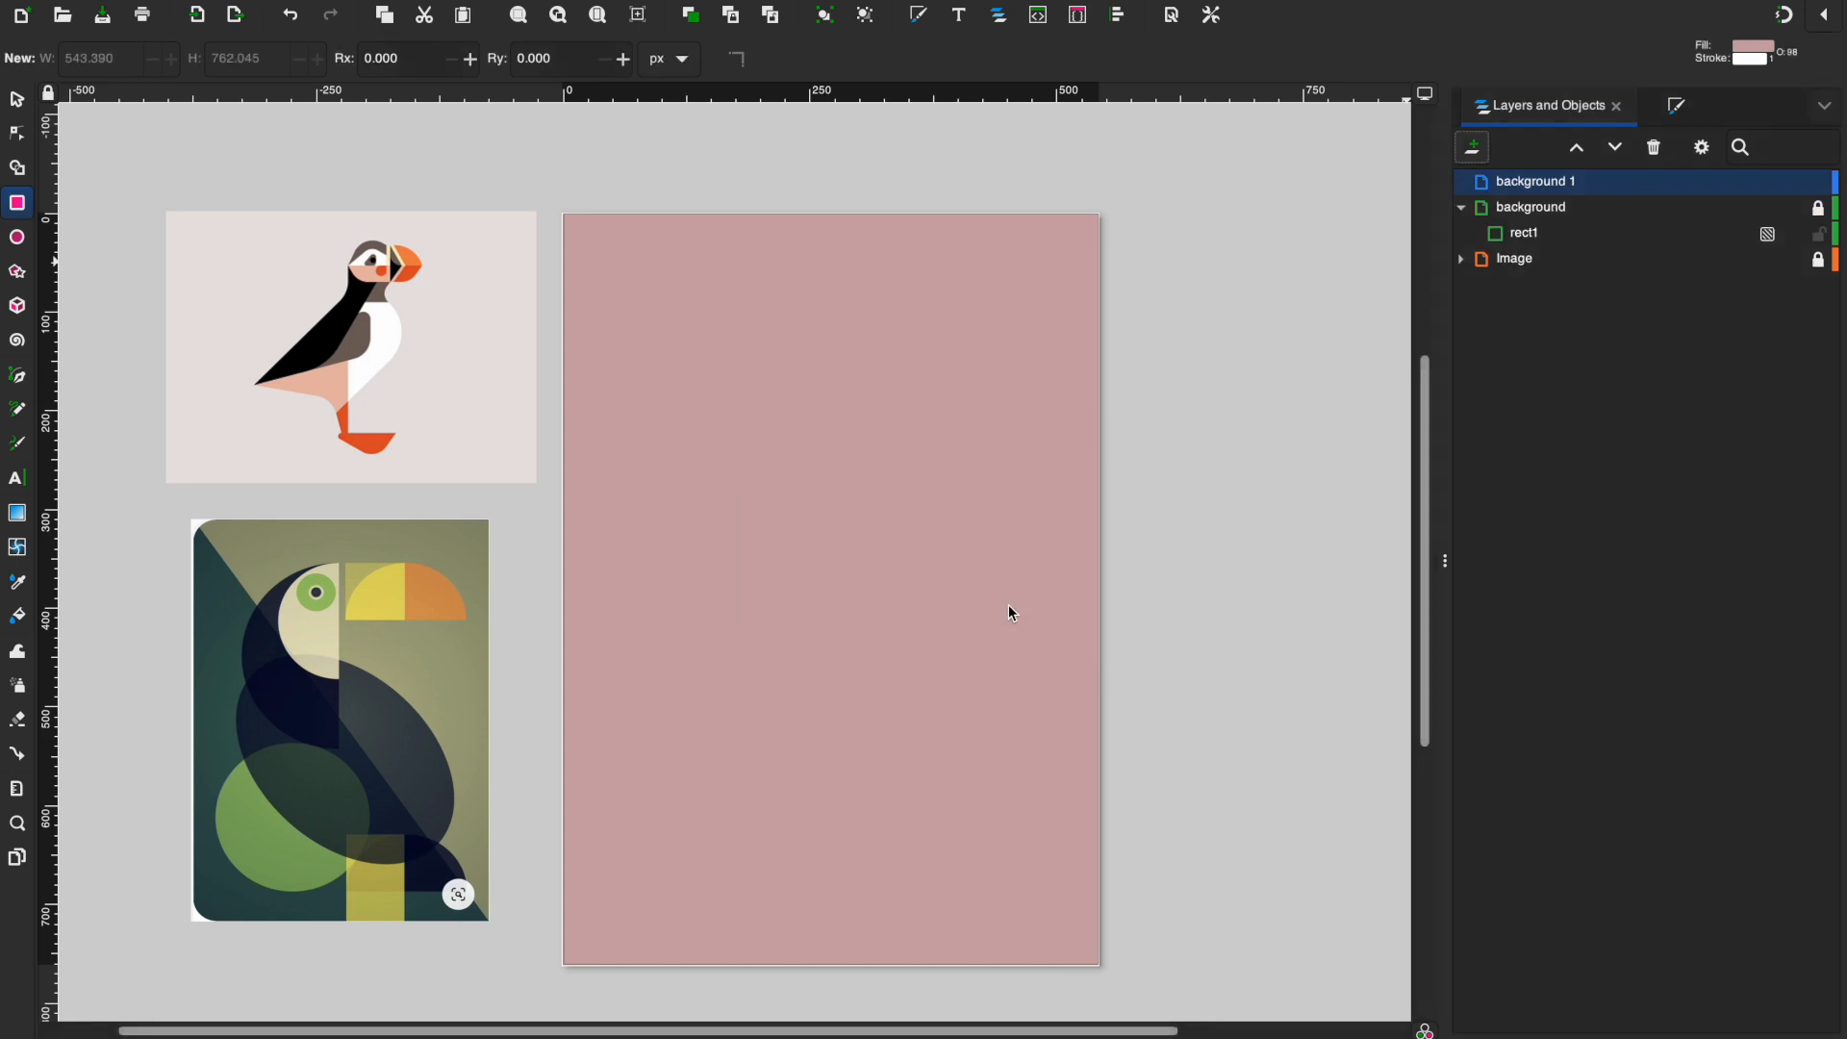
{"action": "right_click", "coordinate": [1533, 183]}
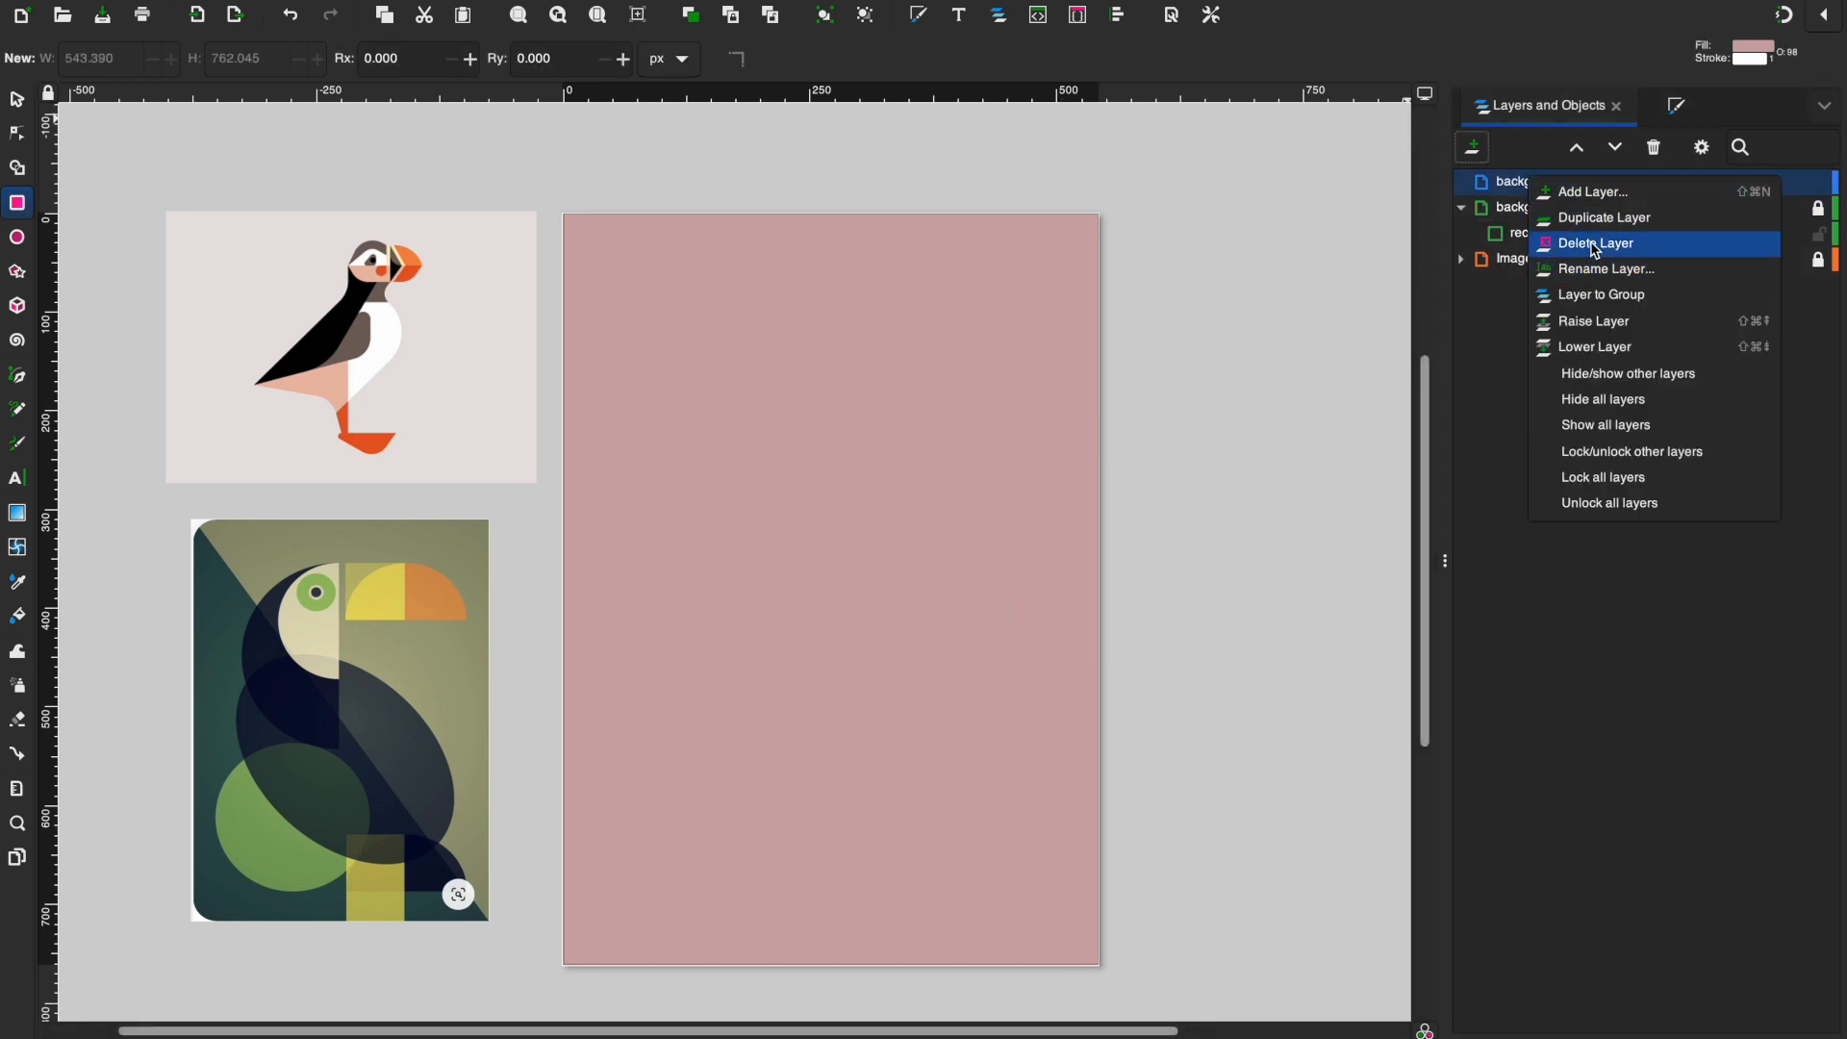
{"action": "left_click", "coordinate": [1577, 274]}
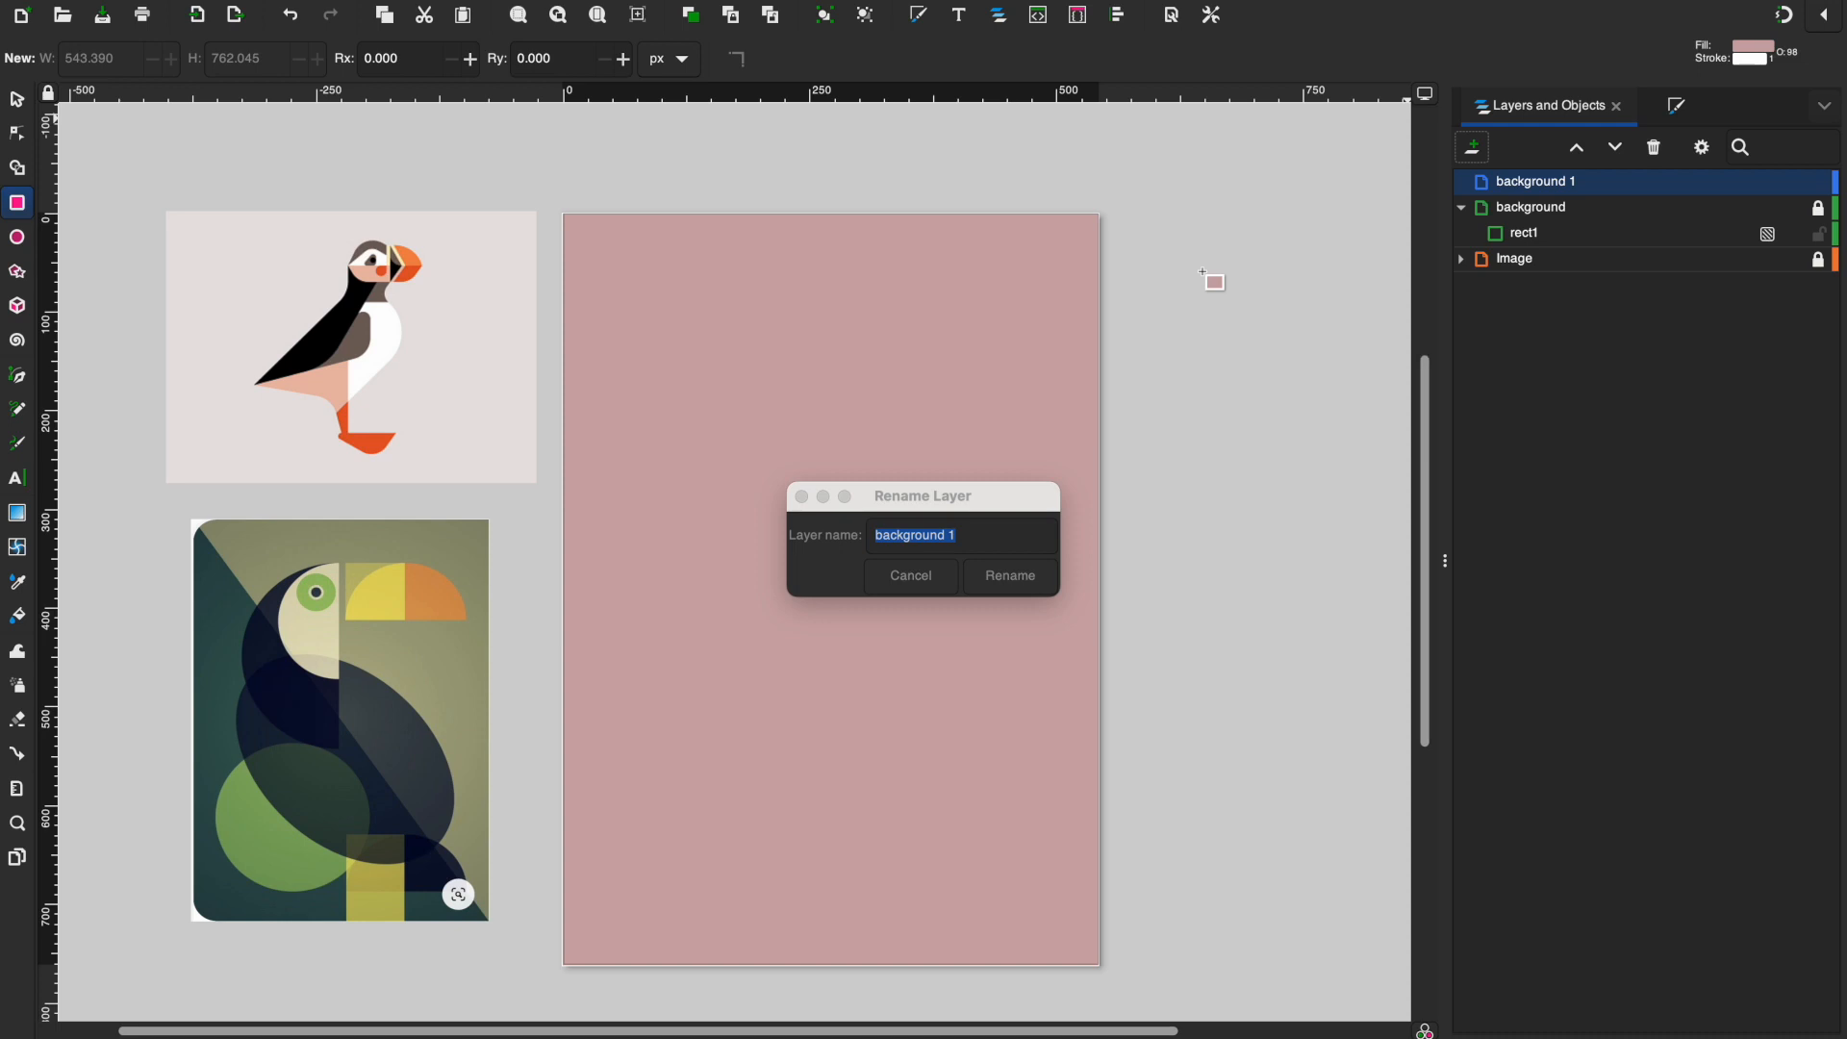
{"action": "type", "text": "body"}
{"action": "left_click", "coordinate": [1031, 574]}
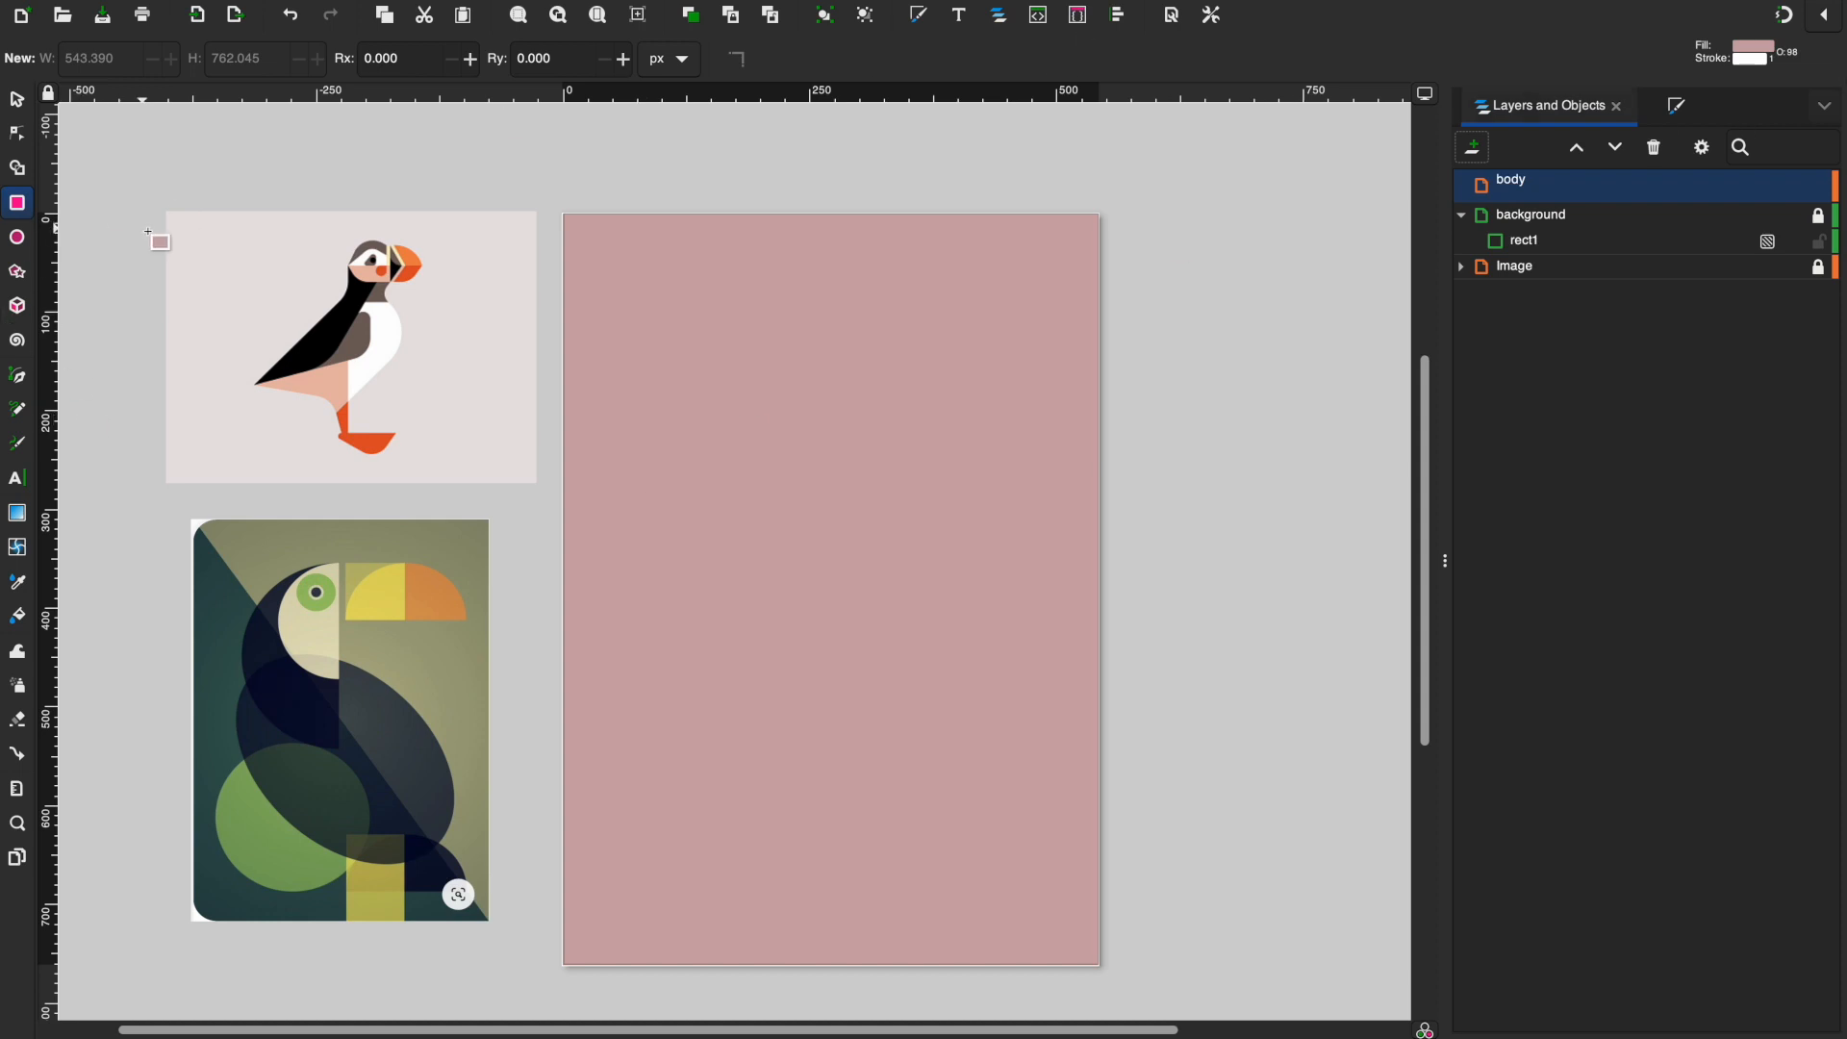
Step: Draw a full black ellipse in the lower half of the page and resize it to about 247 × 365 px
{"action": "left_click", "coordinate": [20, 238]}
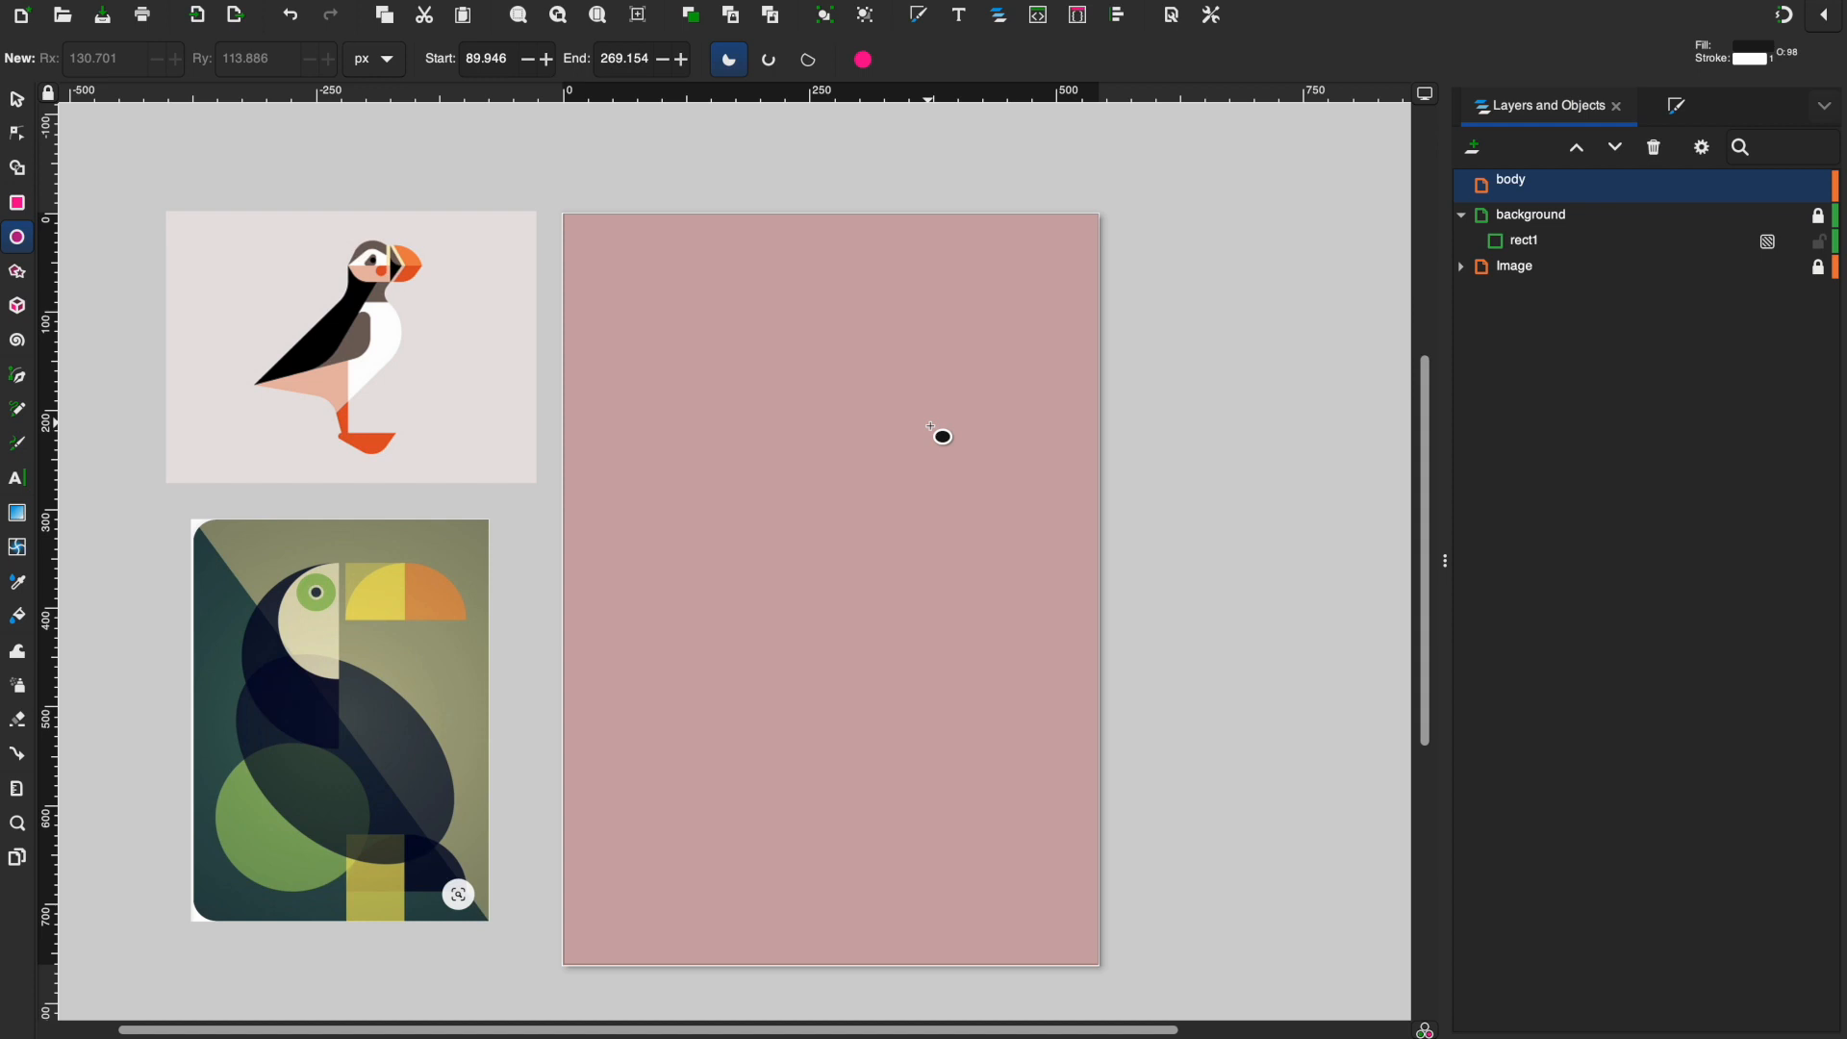
{"action": "left_click_drag", "start_coordinate": [644, 834], "coordinate": [985, 454]}
{"action": "key", "text": "ctrl+z"}
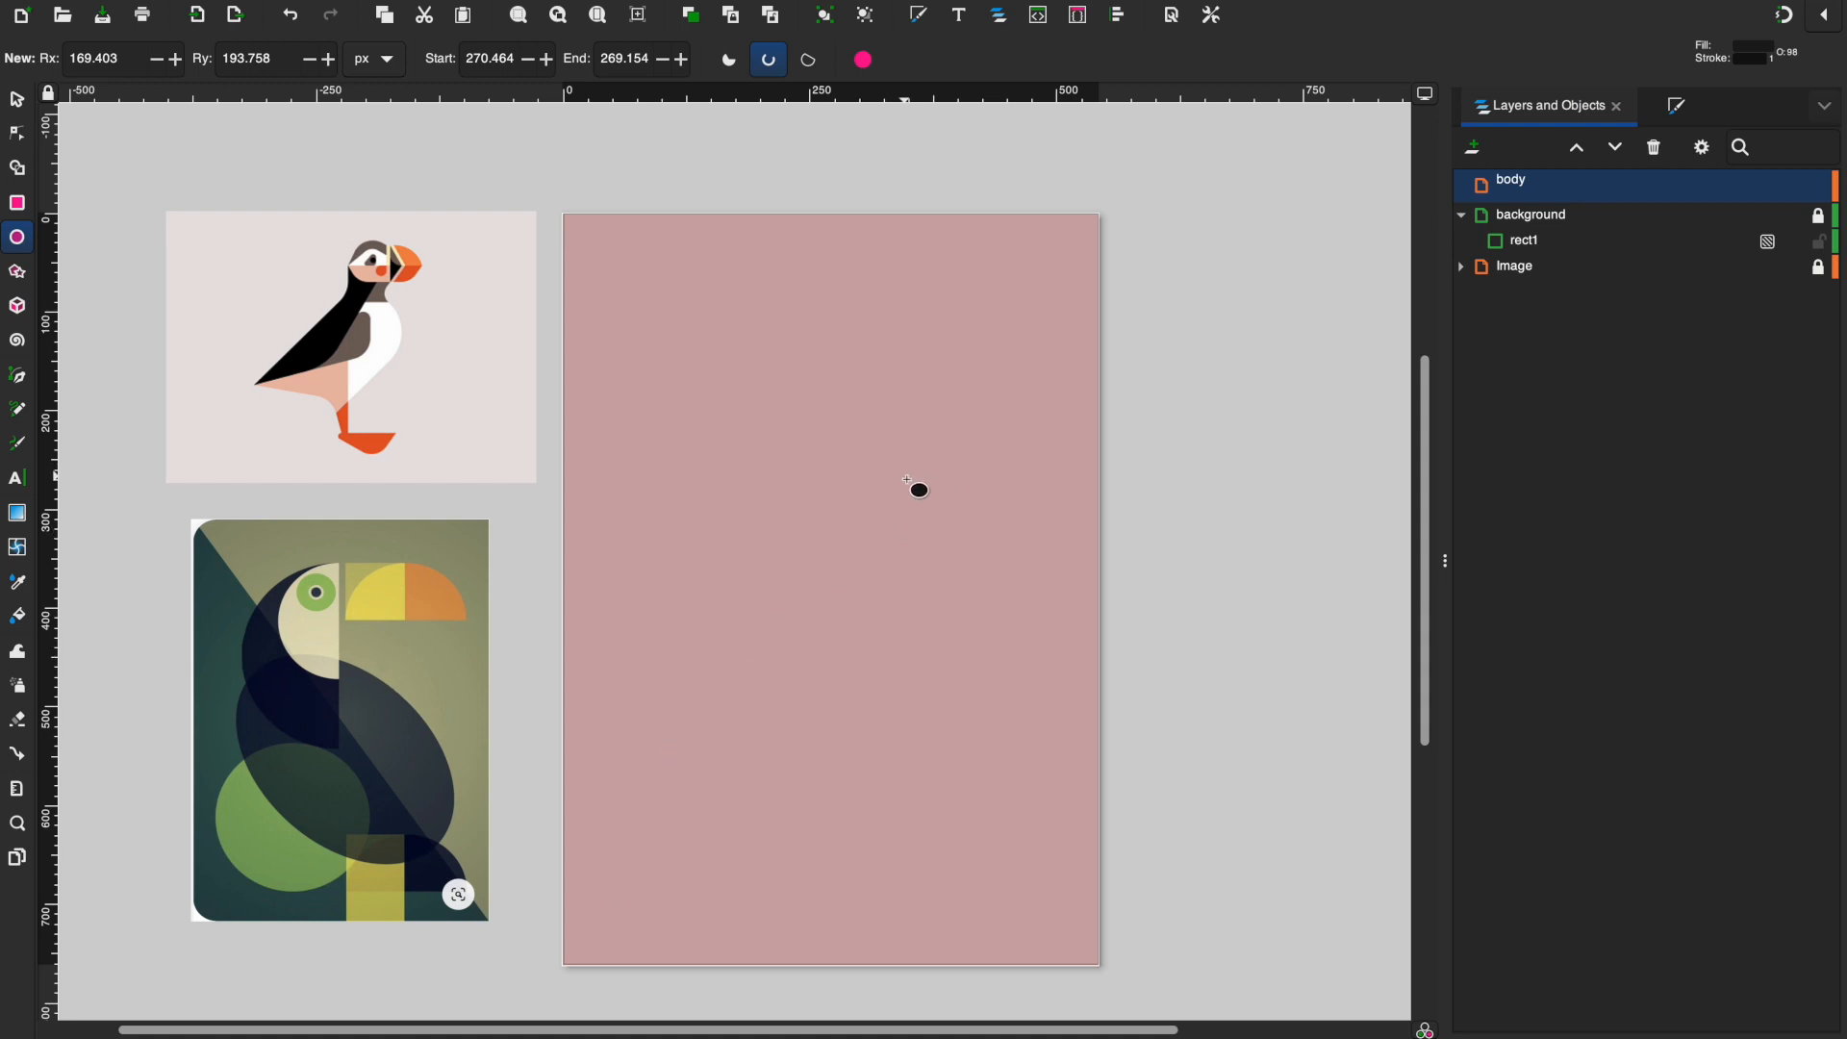
{"action": "left_click_drag", "start_coordinate": [895, 506], "coordinate": [644, 857]}
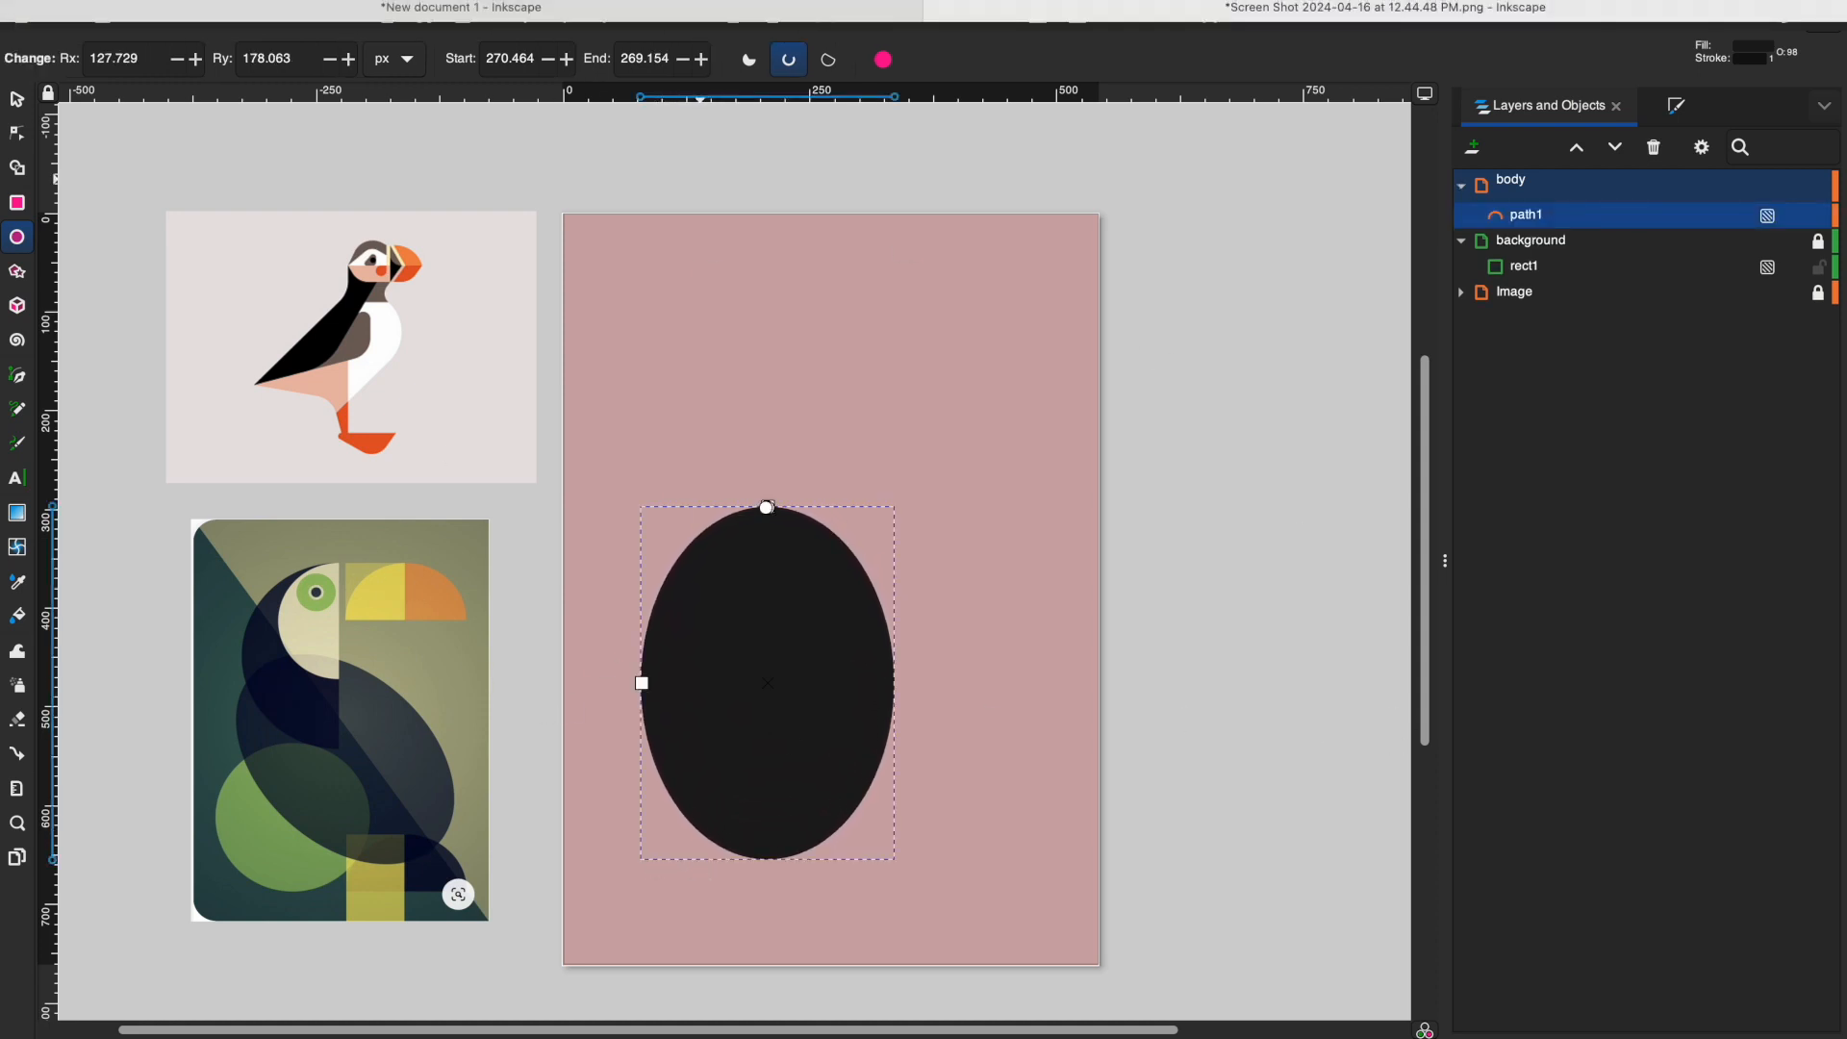
{"action": "left_click", "coordinate": [11, 101]}
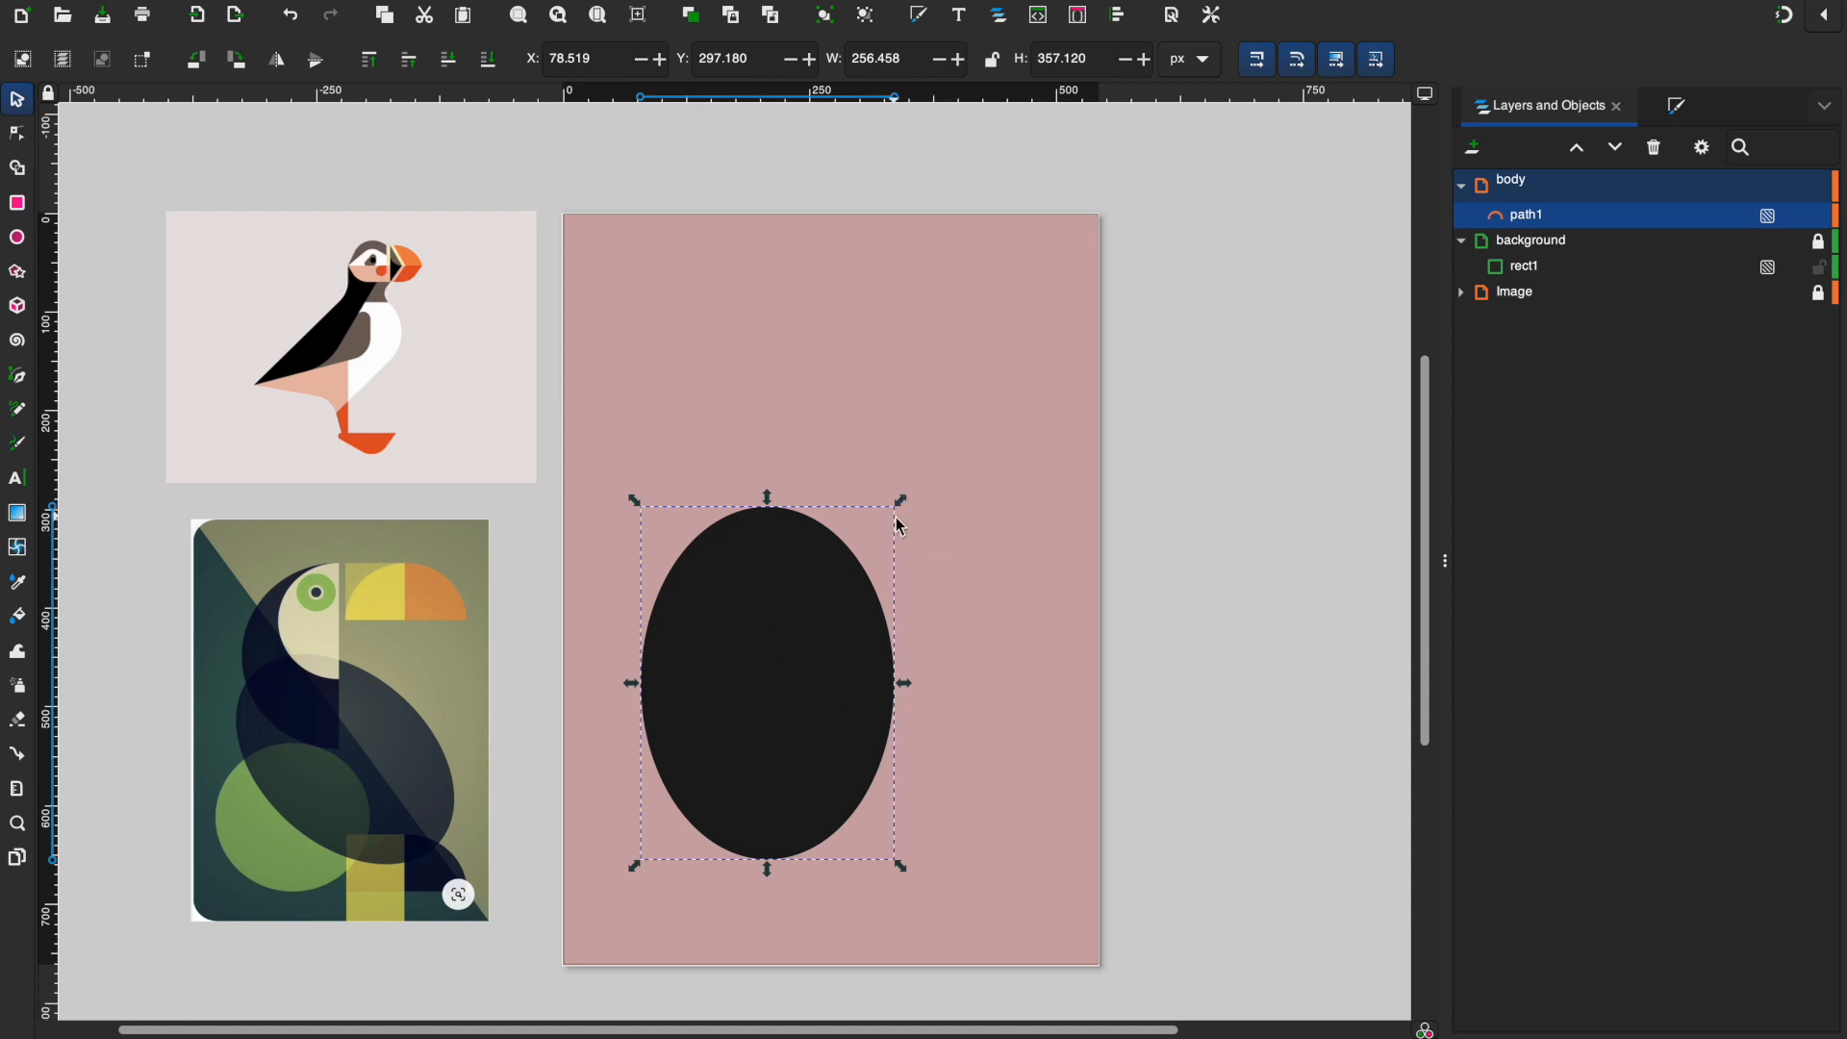
{"action": "mouse_move", "coordinate": [905, 516]}
{"action": "left_mouse_down"}
{"action": "mouse_move", "coordinate": [997, 388]}
{"action": "mouse_move", "coordinate": [896, 708]}
{"action": "mouse_move", "coordinate": [857, 640]}
{"action": "mouse_move", "coordinate": [932, 402]}
{"action": "mouse_move", "coordinate": [915, 417]}
{"action": "mouse_move", "coordinate": [907, 586]}
{"action": "mouse_move", "coordinate": [874, 531]}
{"action": "mouse_move", "coordinate": [891, 497]}
{"action": "left_mouse_up"}
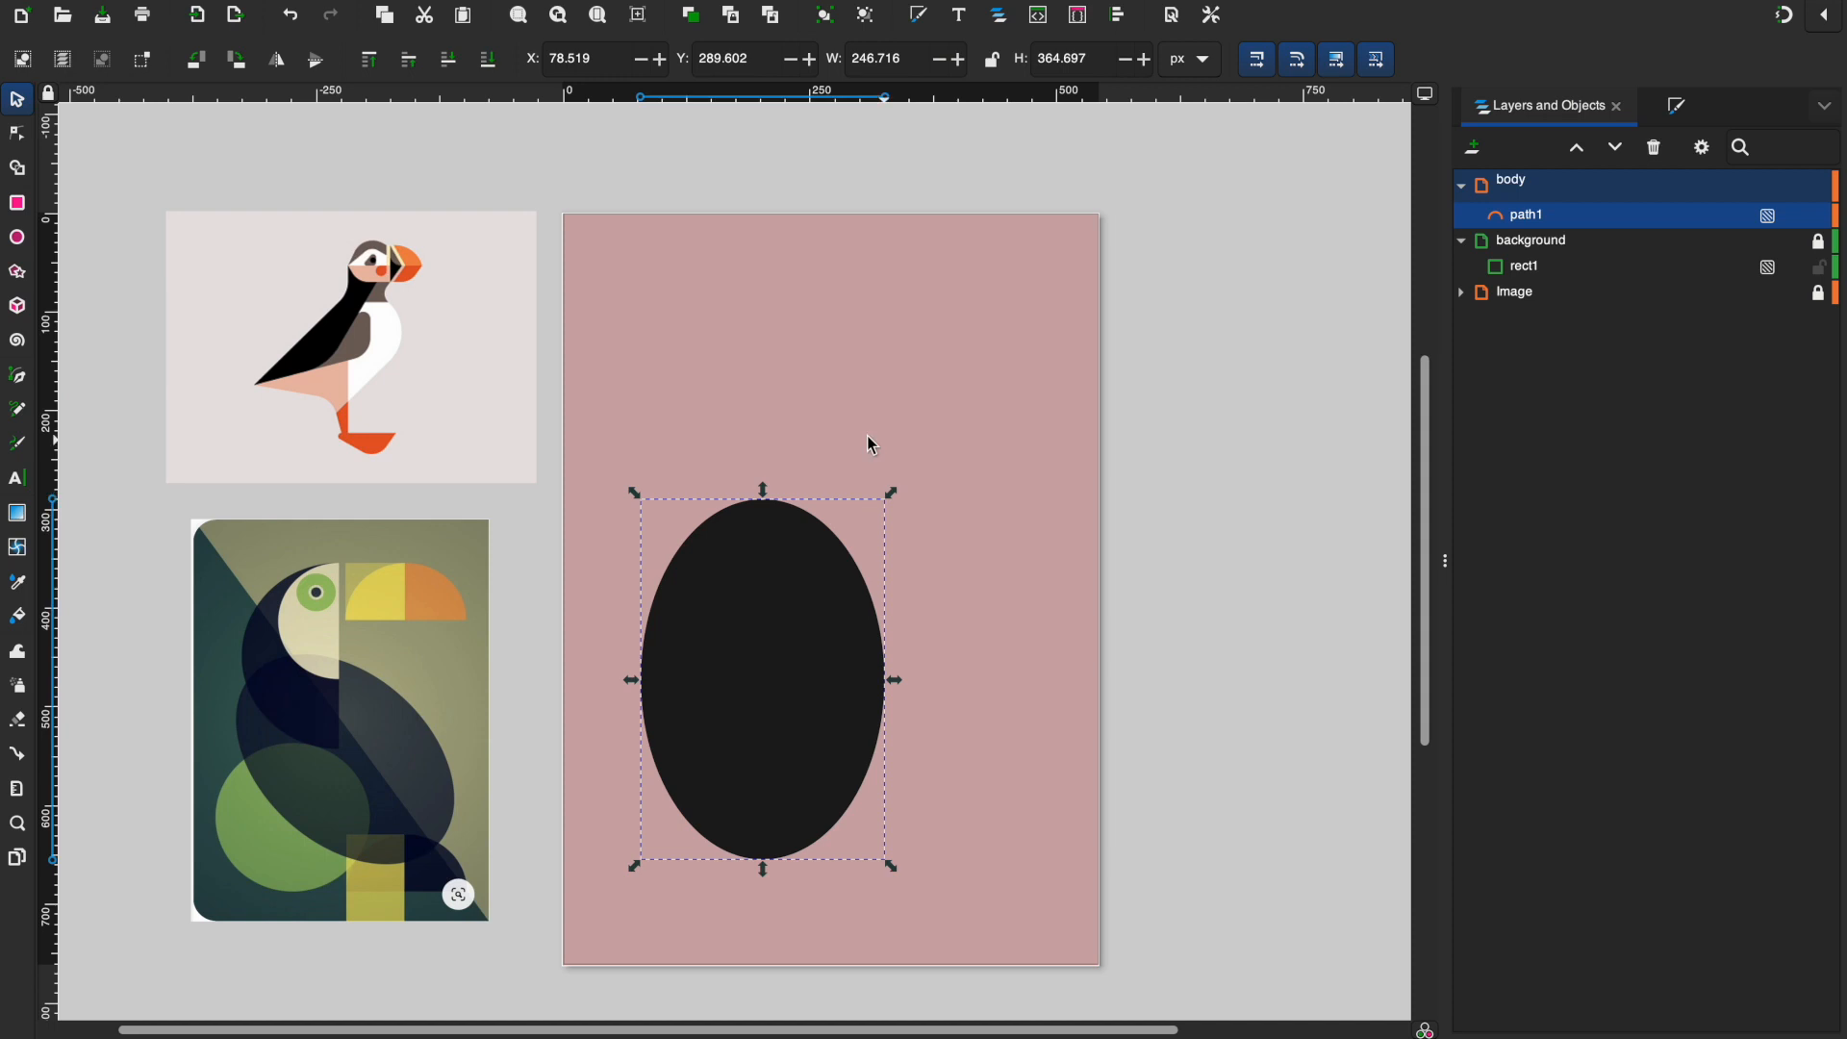
Step: Tilt the body ellipse clockwise so its upper end leans right, and move it slightly up and to the right
{"action": "left_click", "coordinate": [825, 660]}
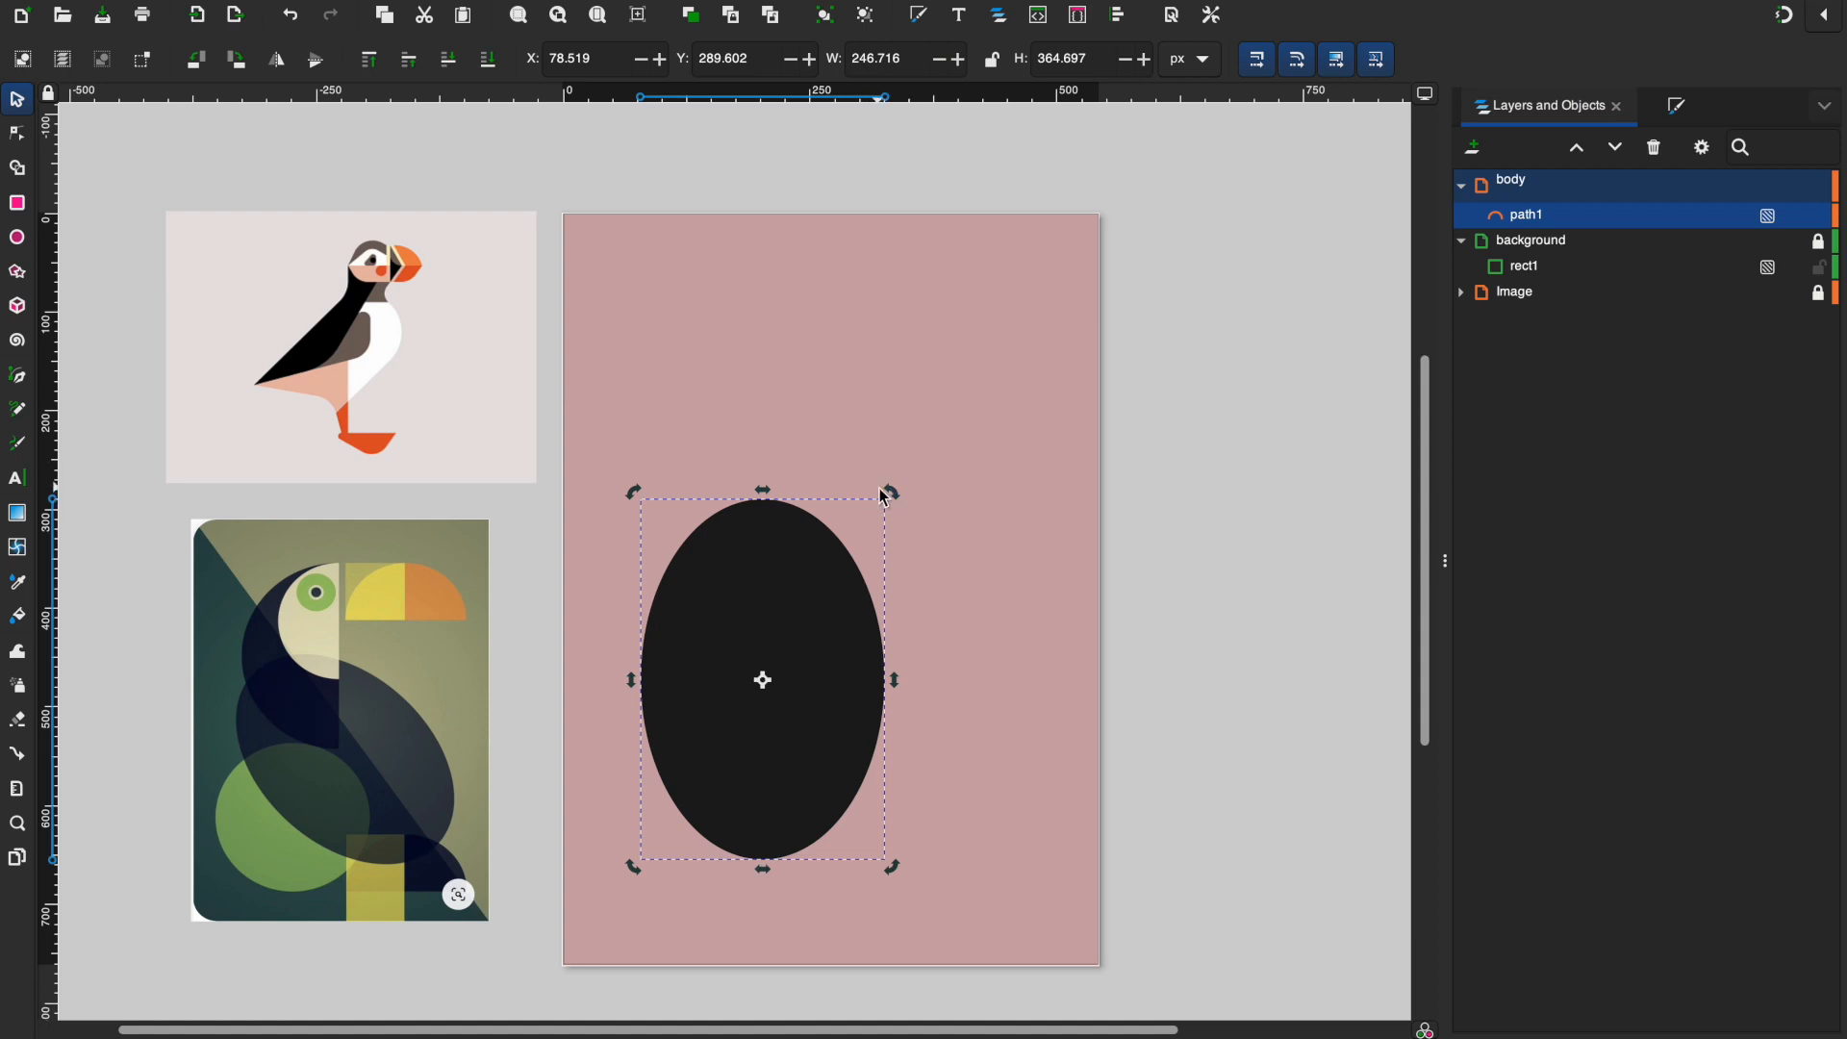
{"action": "left_click_drag", "start_coordinate": [895, 497], "coordinate": [992, 574]}
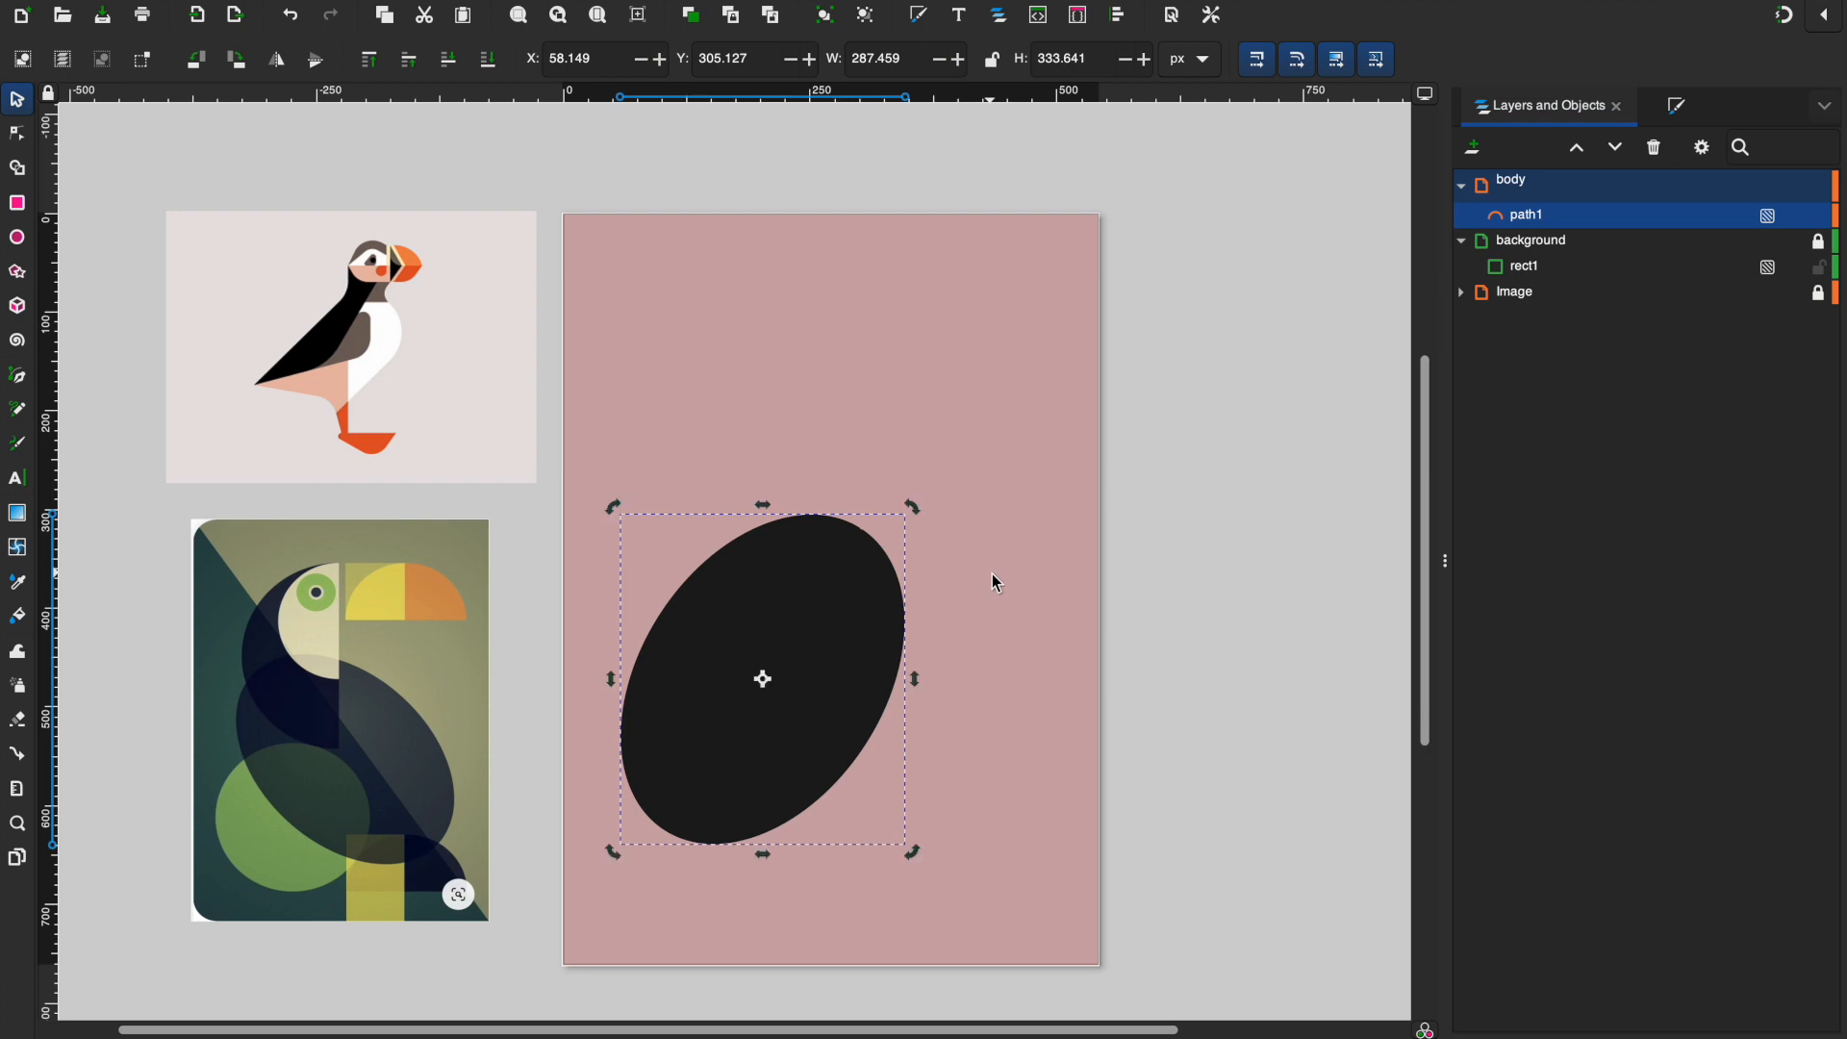
{"action": "left_click_drag", "start_coordinate": [821, 602], "coordinate": [852, 553]}
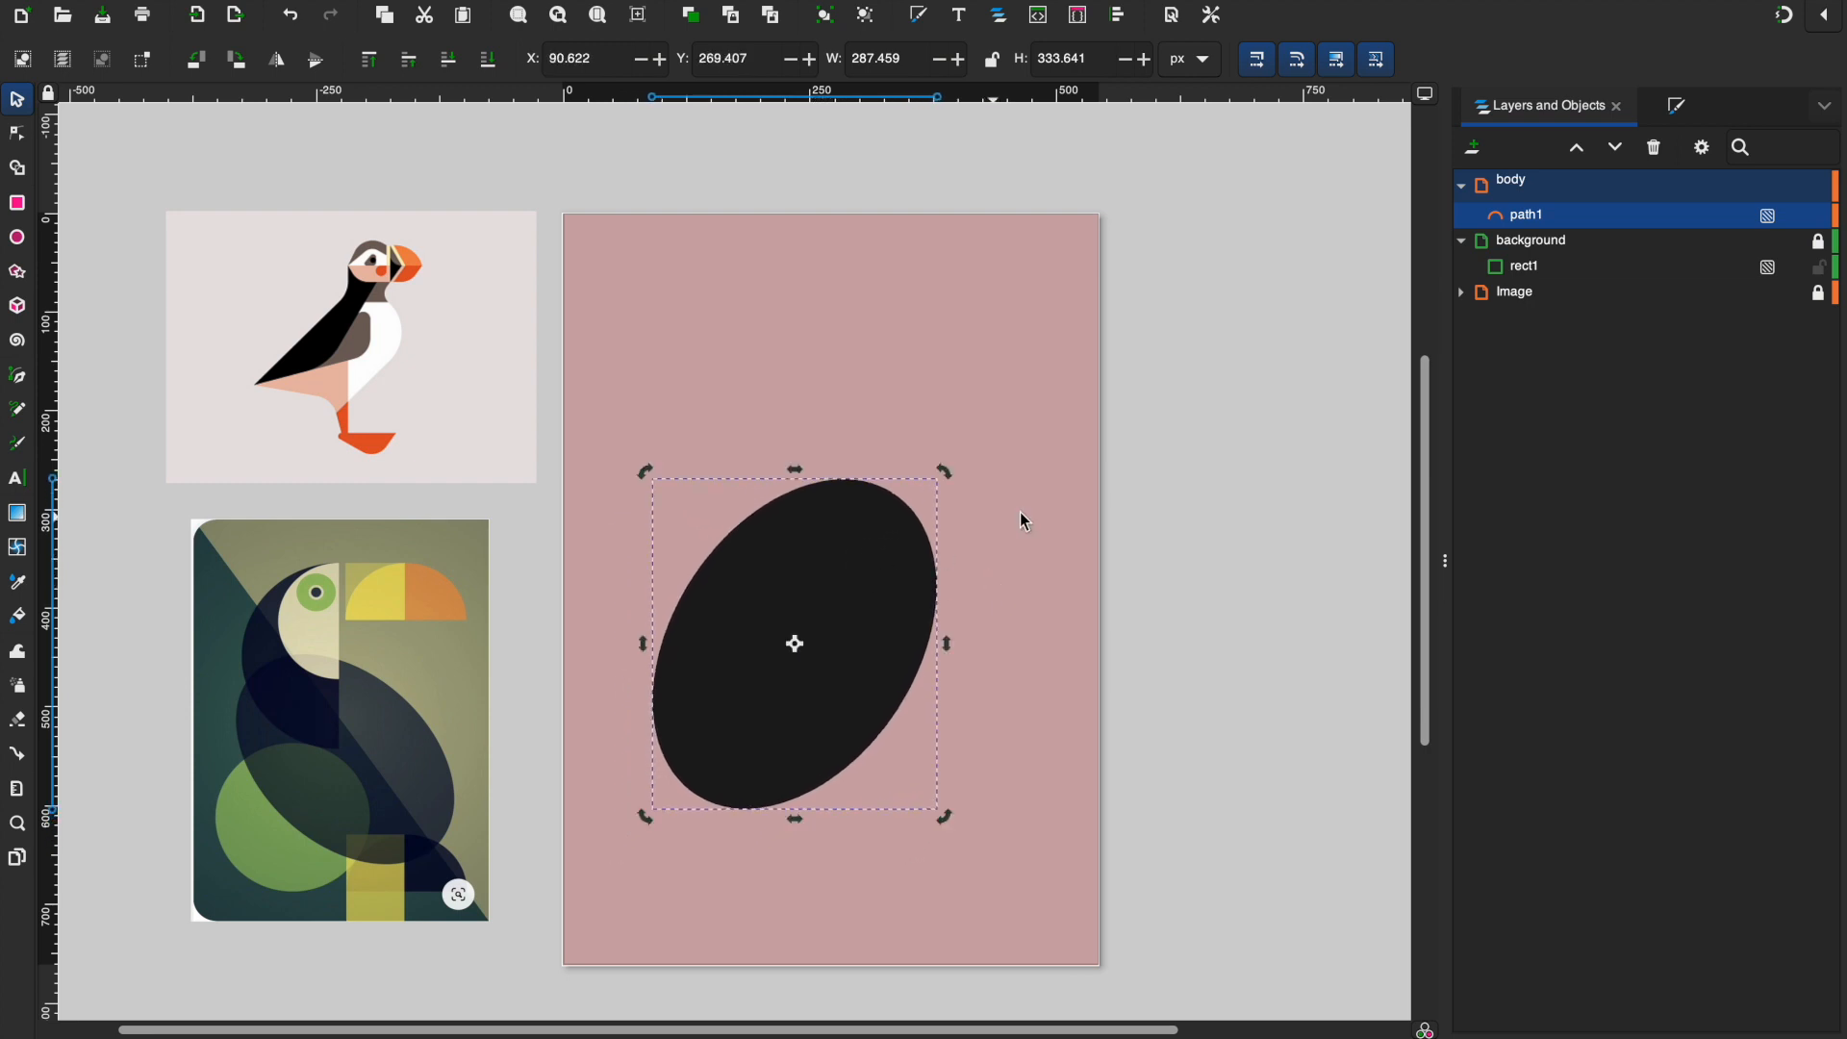
{"action": "left_click", "coordinate": [1158, 503]}
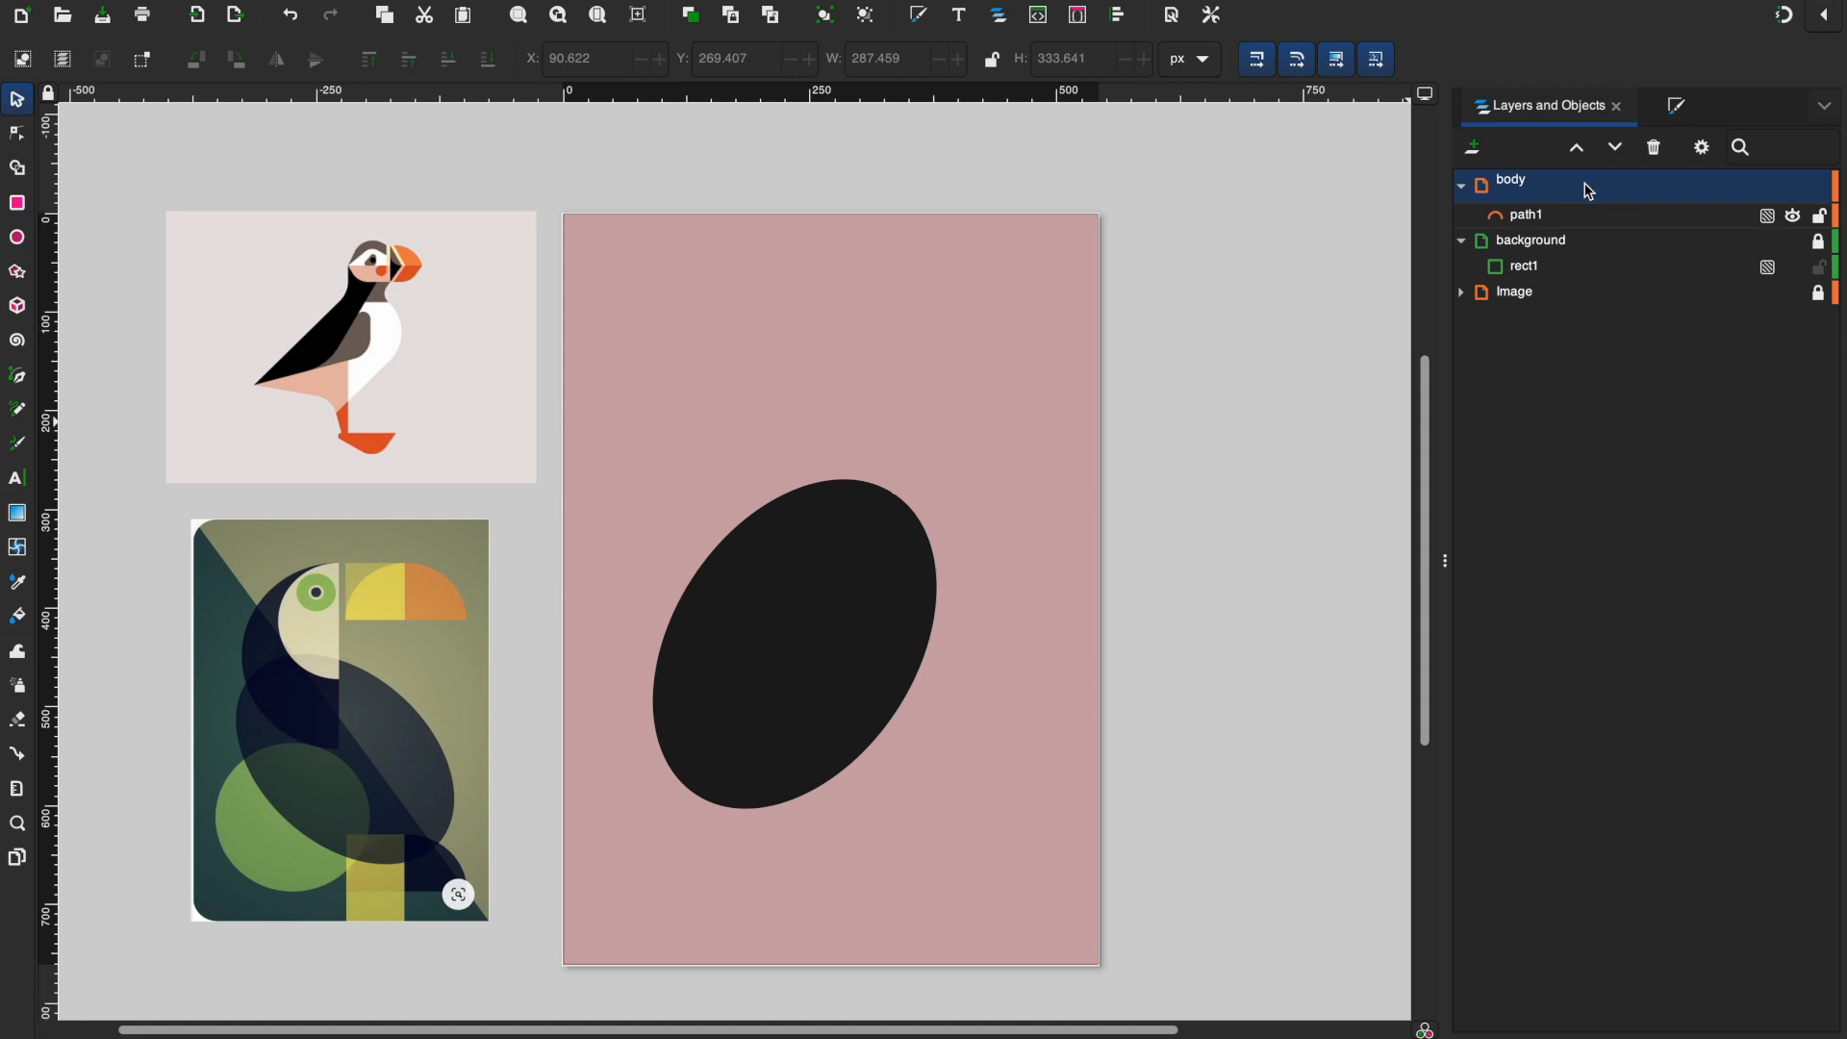
Step: Lock the body layer and add a layer named "head" above it
{"action": "mouse_move", "coordinate": [1786, 185]}
{"action": "left_click", "coordinate": [1477, 151]}
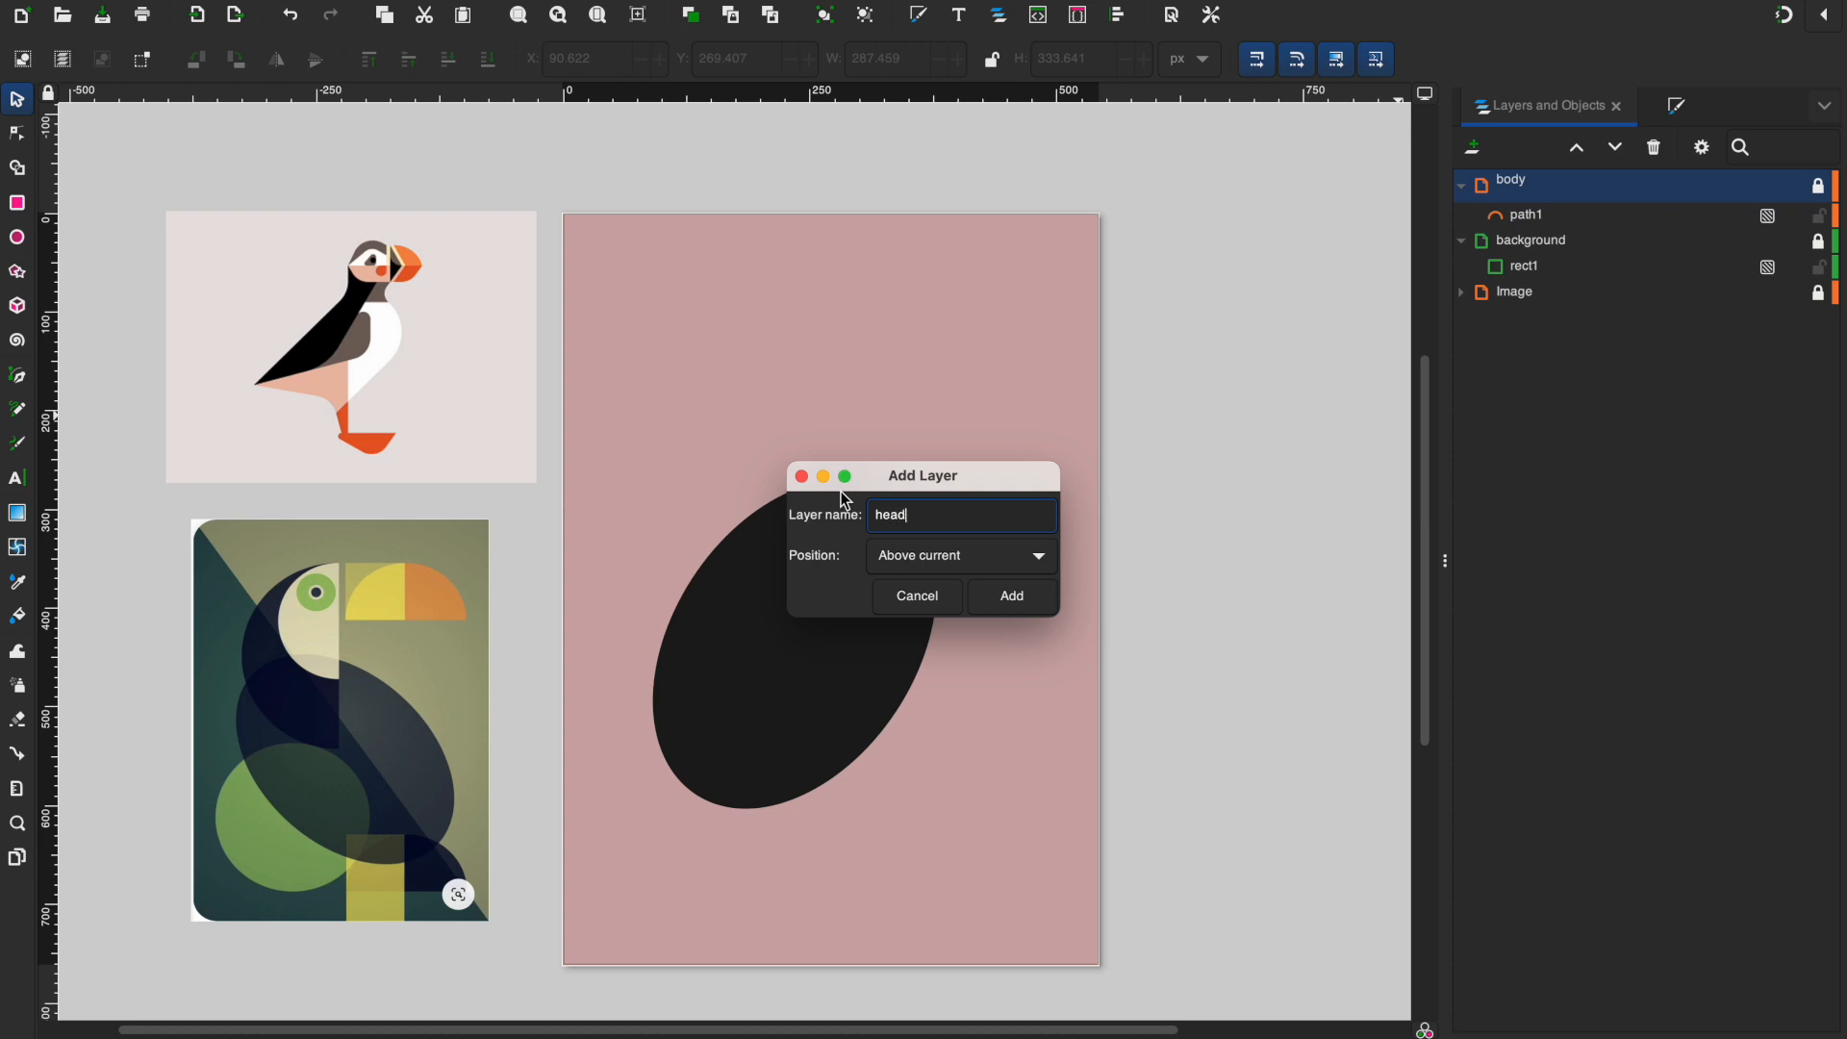
{"action": "left_click", "coordinate": [1015, 602]}
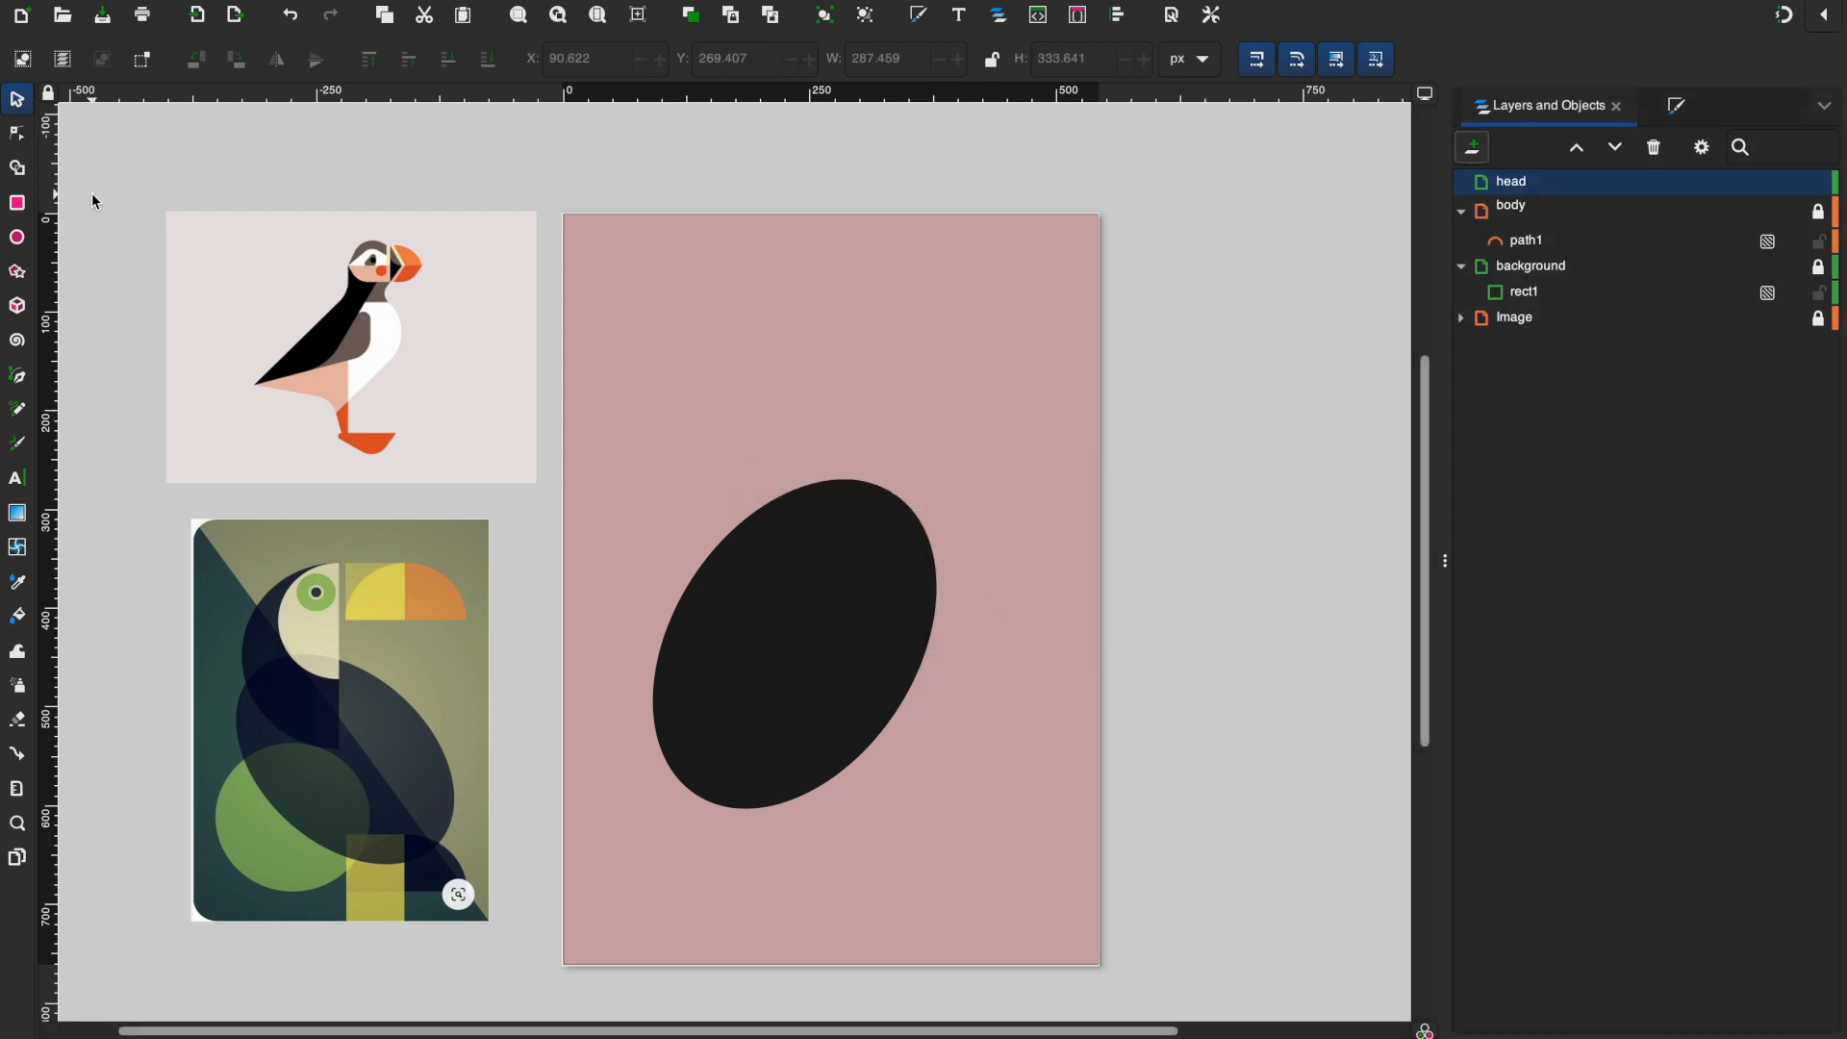
Step: Draw a near-circular black ellipse about 187 × 193 px above the body and cut it down to its right half
{"action": "left_click", "coordinate": [21, 248]}
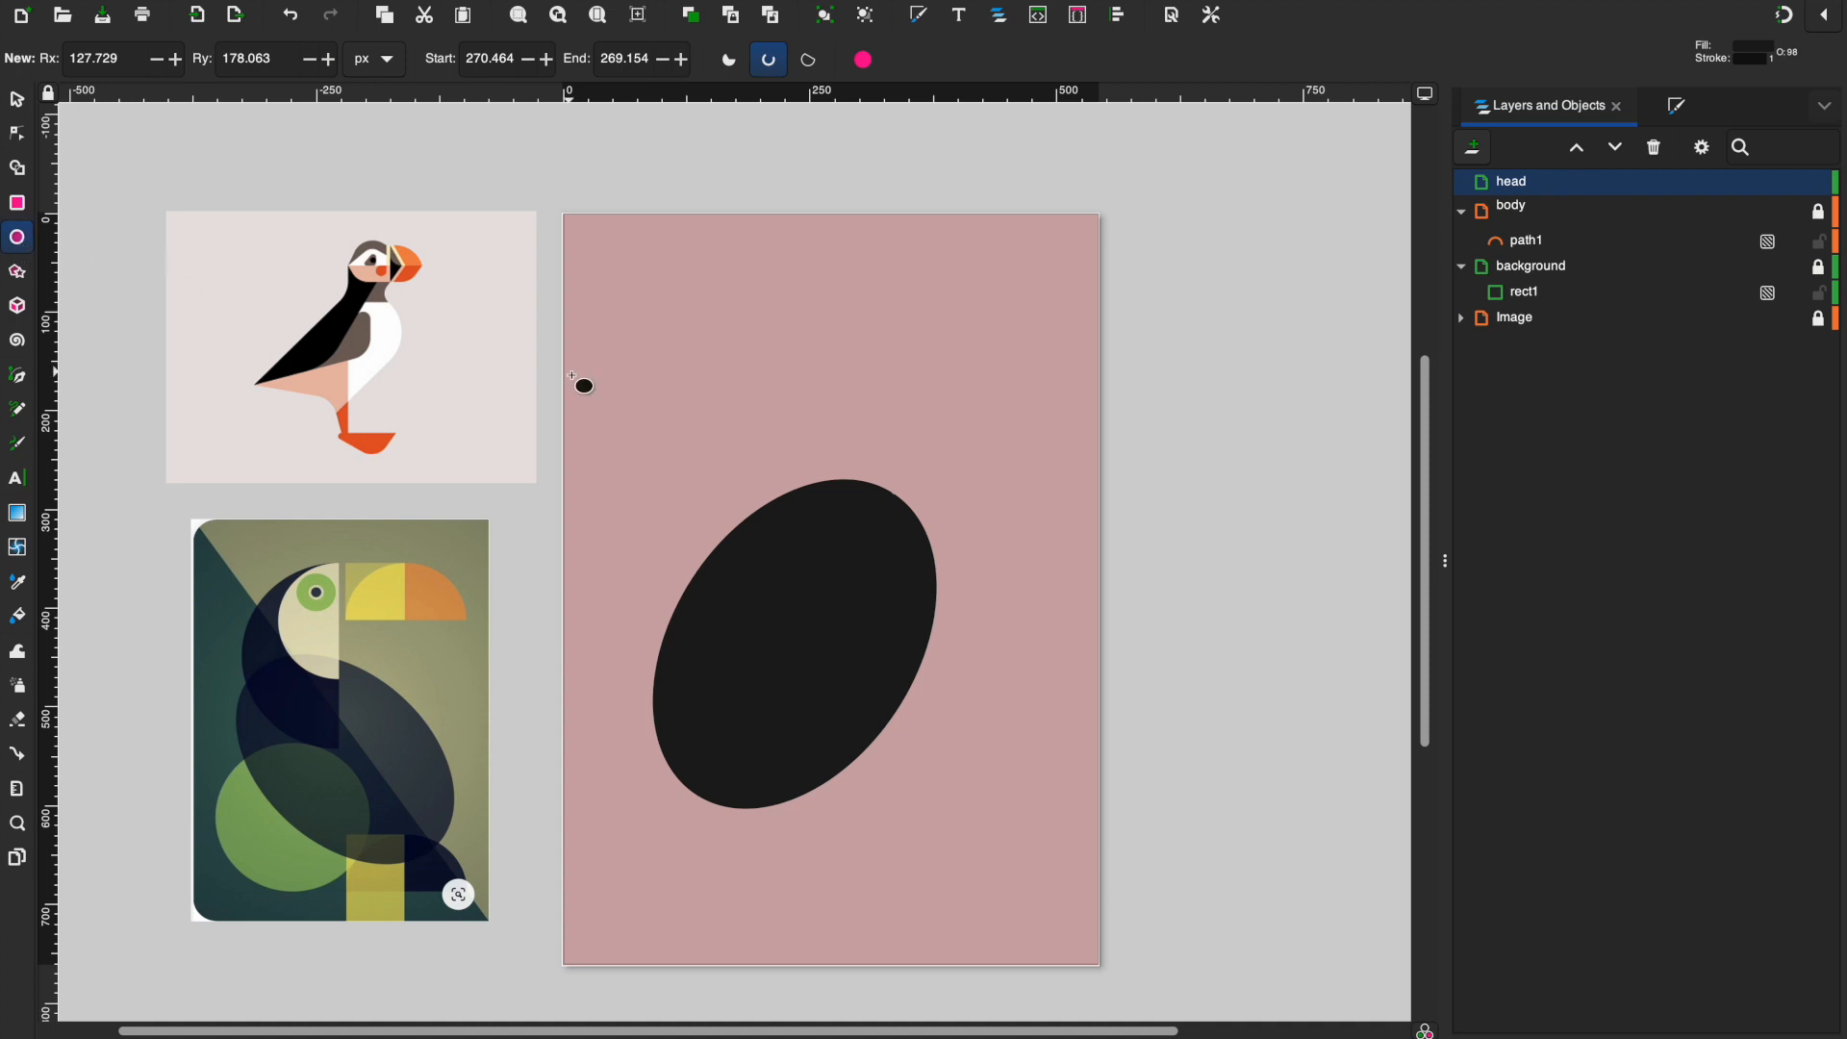
{"action": "mouse_move", "coordinate": [671, 302]}
{"action": "left_mouse_down"}
{"action": "mouse_move", "coordinate": [782, 441]}
{"action": "mouse_move", "coordinate": [882, 478]}
{"action": "mouse_move", "coordinate": [833, 487]}
{"action": "mouse_move", "coordinate": [859, 494]}
{"action": "left_mouse_up"}
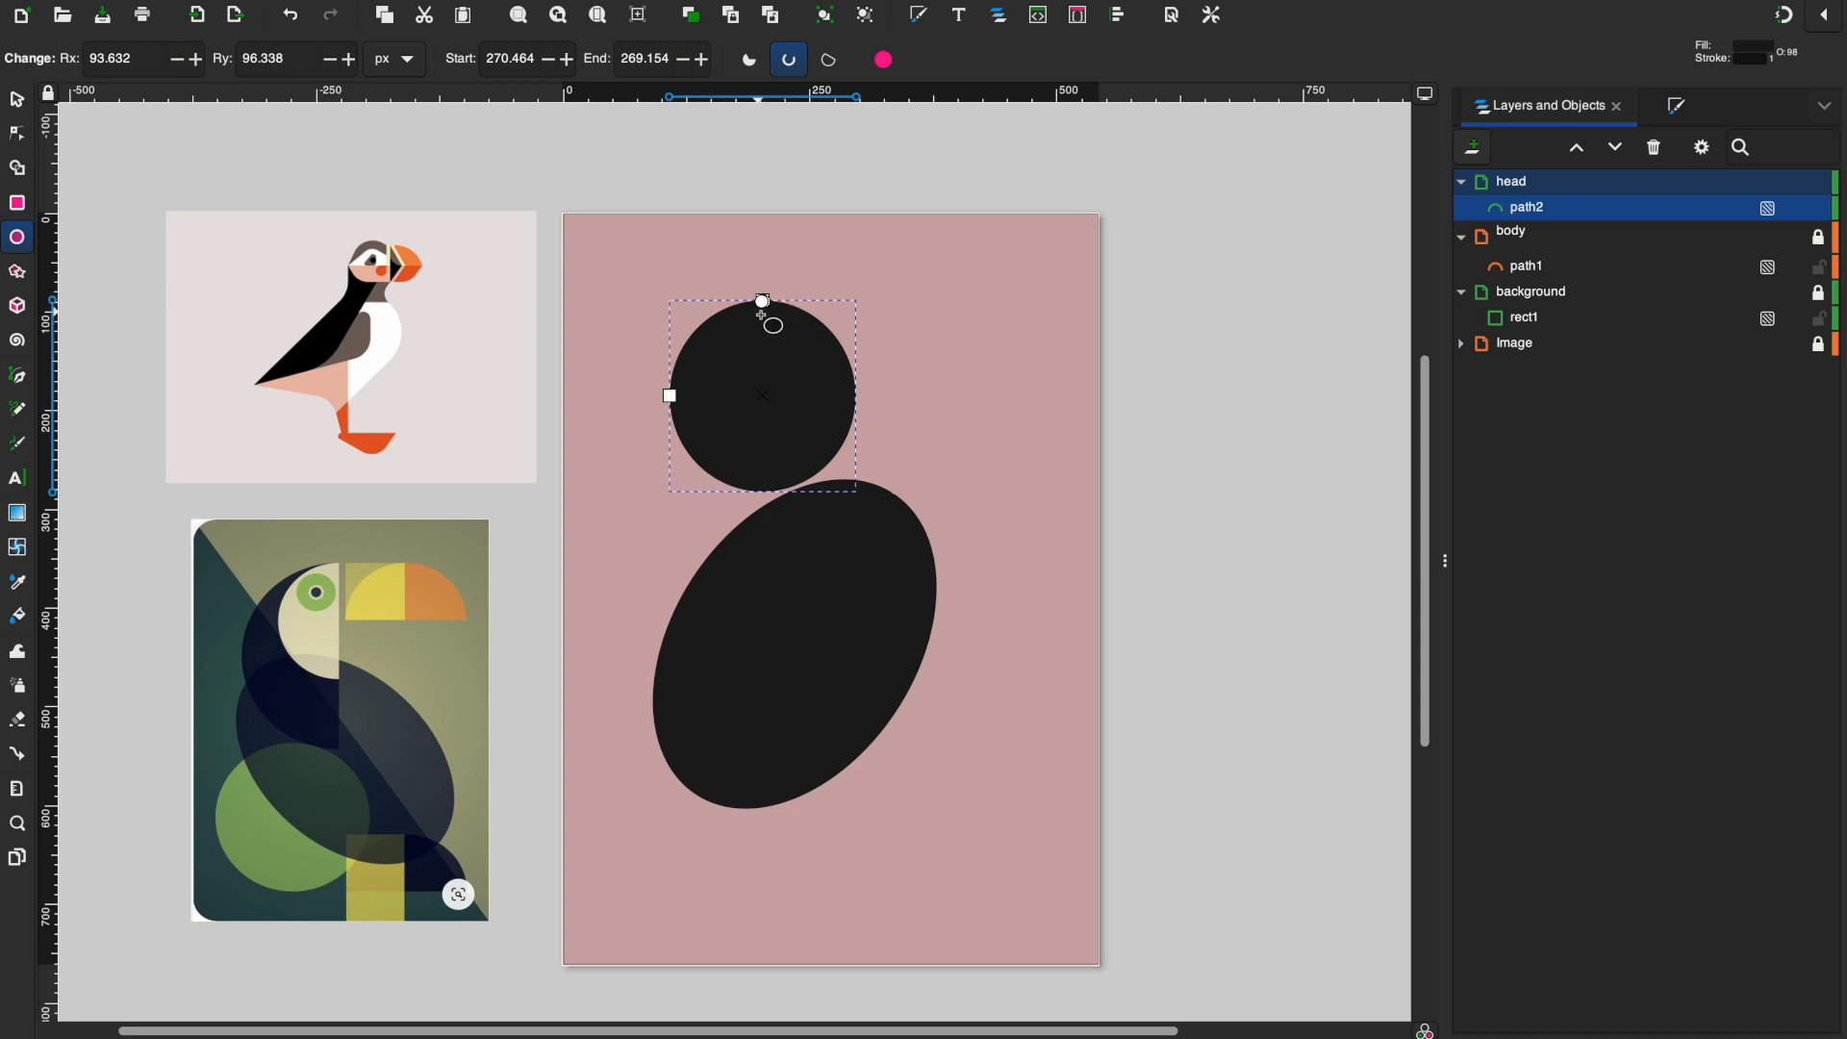
{"action": "left_click_drag", "start_coordinate": [765, 306], "coordinate": [774, 561]}
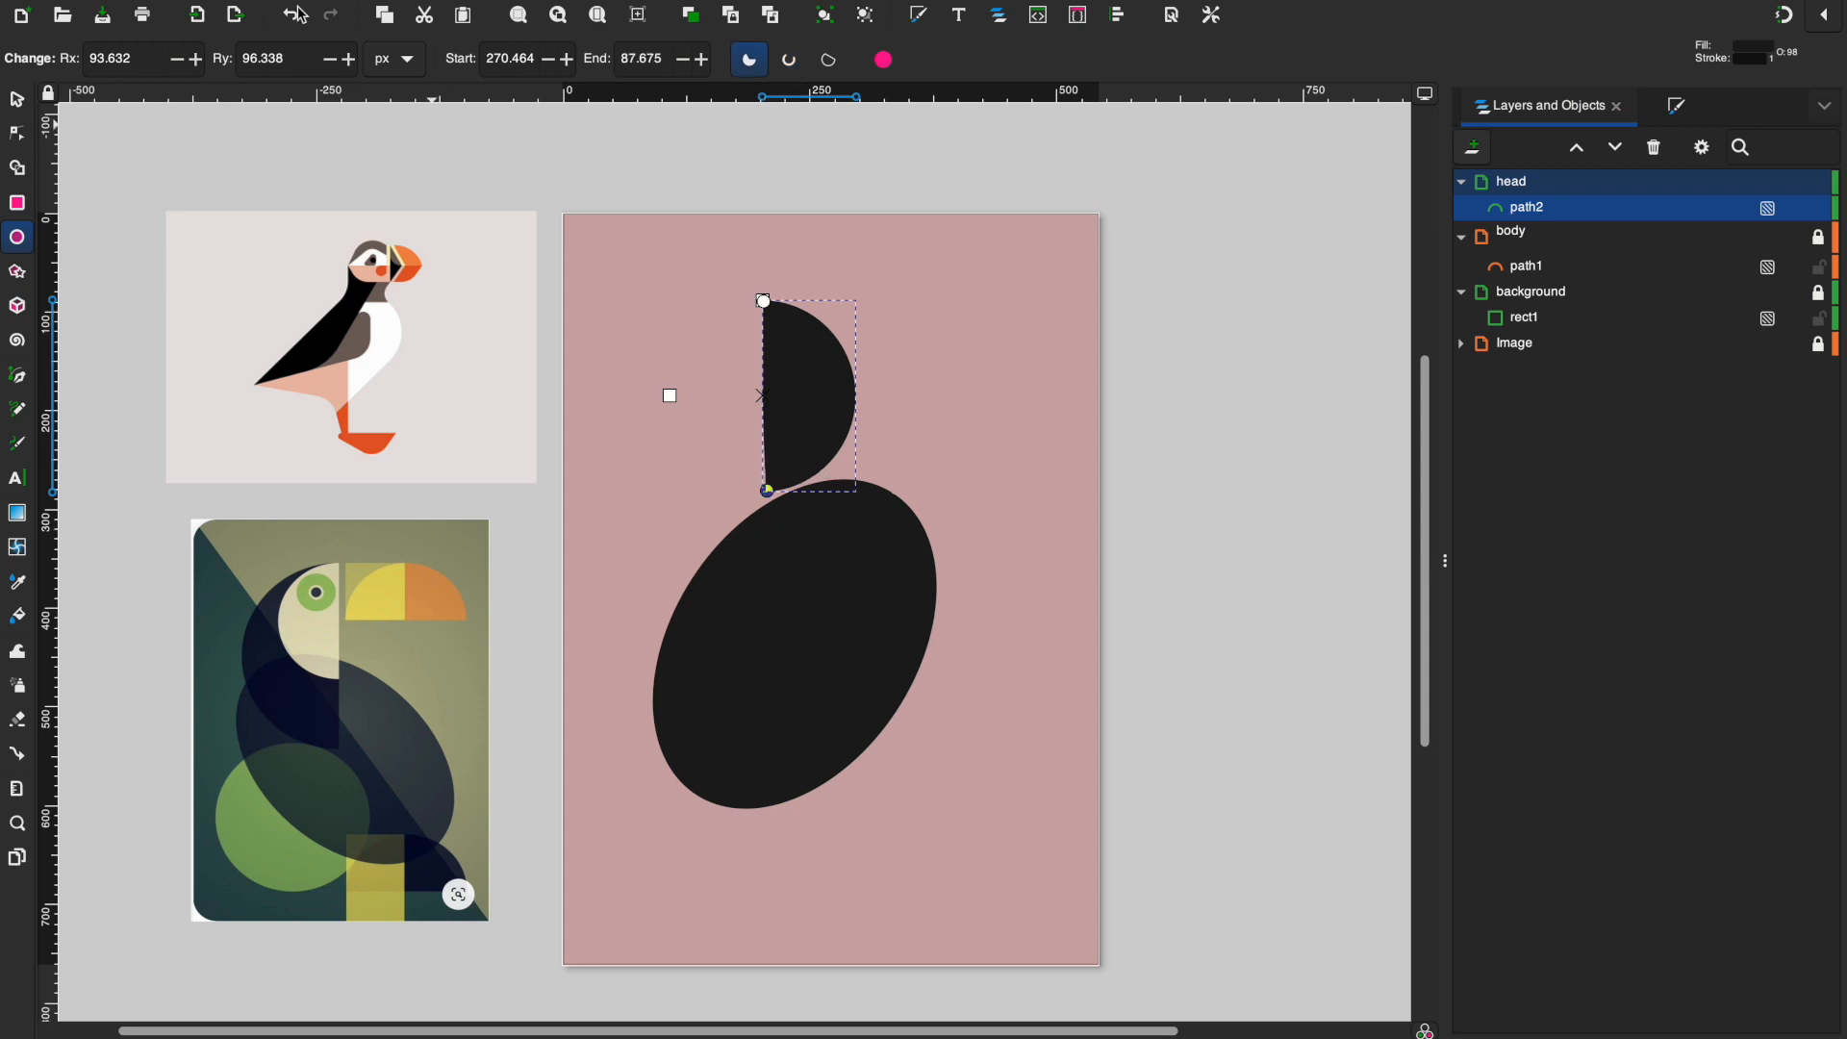
Step: Rotate the half circle of the head half a turn so its curved side faces left
{"action": "left_click", "coordinate": [22, 100]}
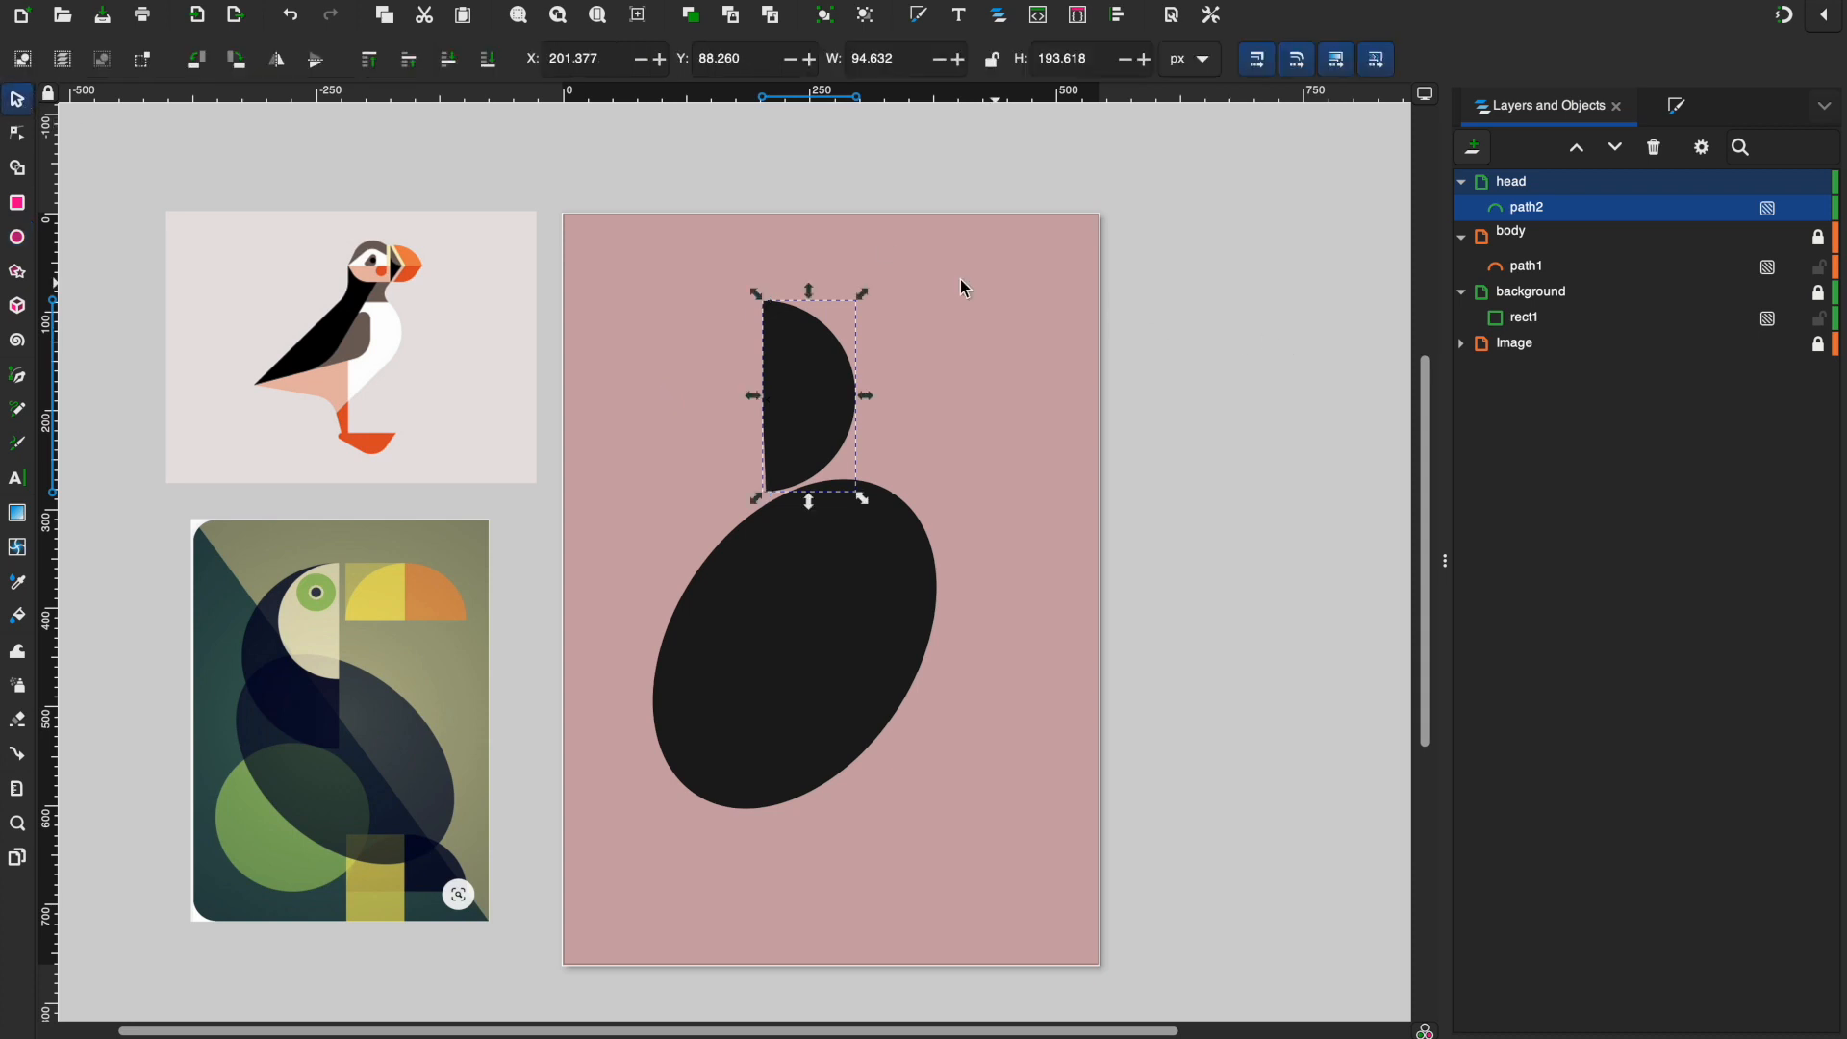
{"action": "left_click", "coordinate": [827, 380]}
{"action": "left_click_drag", "start_coordinate": [948, 416], "coordinate": [945, 409]}
{"action": "left_click", "coordinate": [859, 327]}
{"action": "left_click", "coordinate": [811, 404]}
{"action": "left_click_drag", "start_coordinate": [872, 304], "coordinate": [732, 569]}
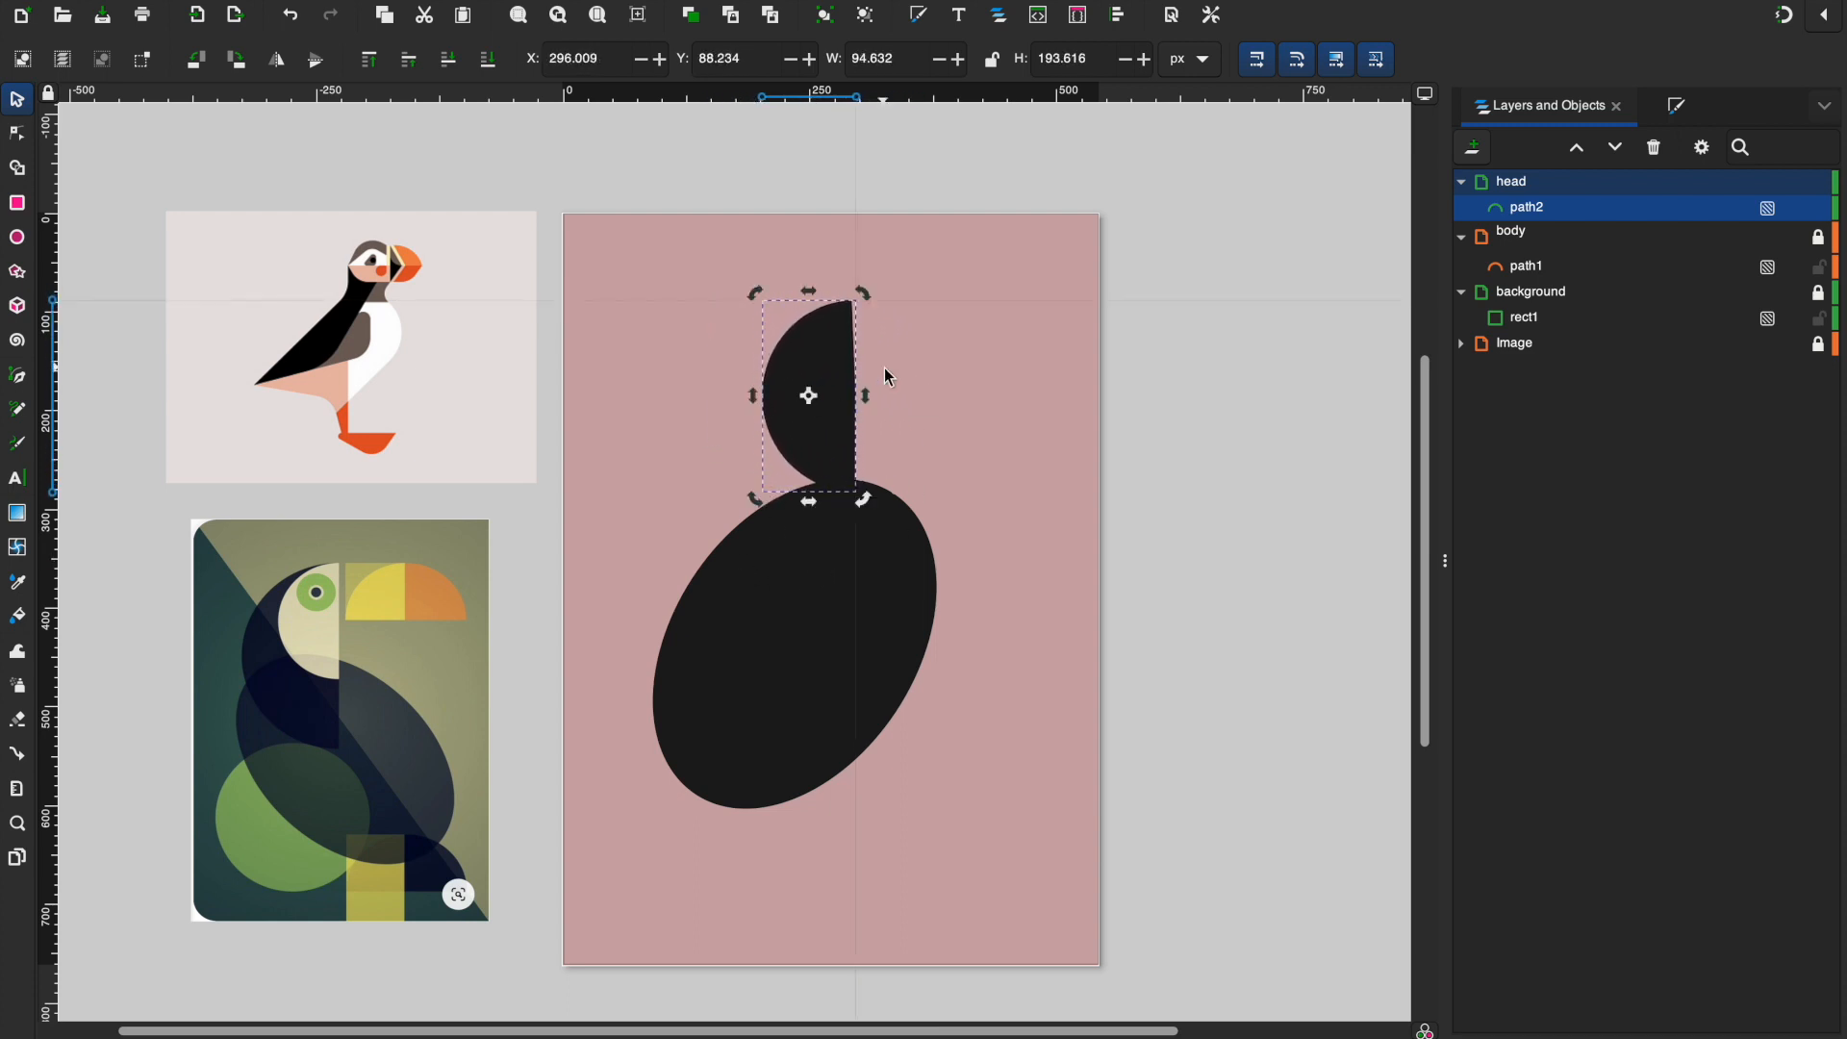
Step: Enlarge the half circle to about 158 × 302 px so it overlaps the upper end of the body
{"action": "left_click", "coordinate": [819, 390]}
{"action": "left_click_drag", "start_coordinate": [862, 299], "coordinate": [894, 243]}
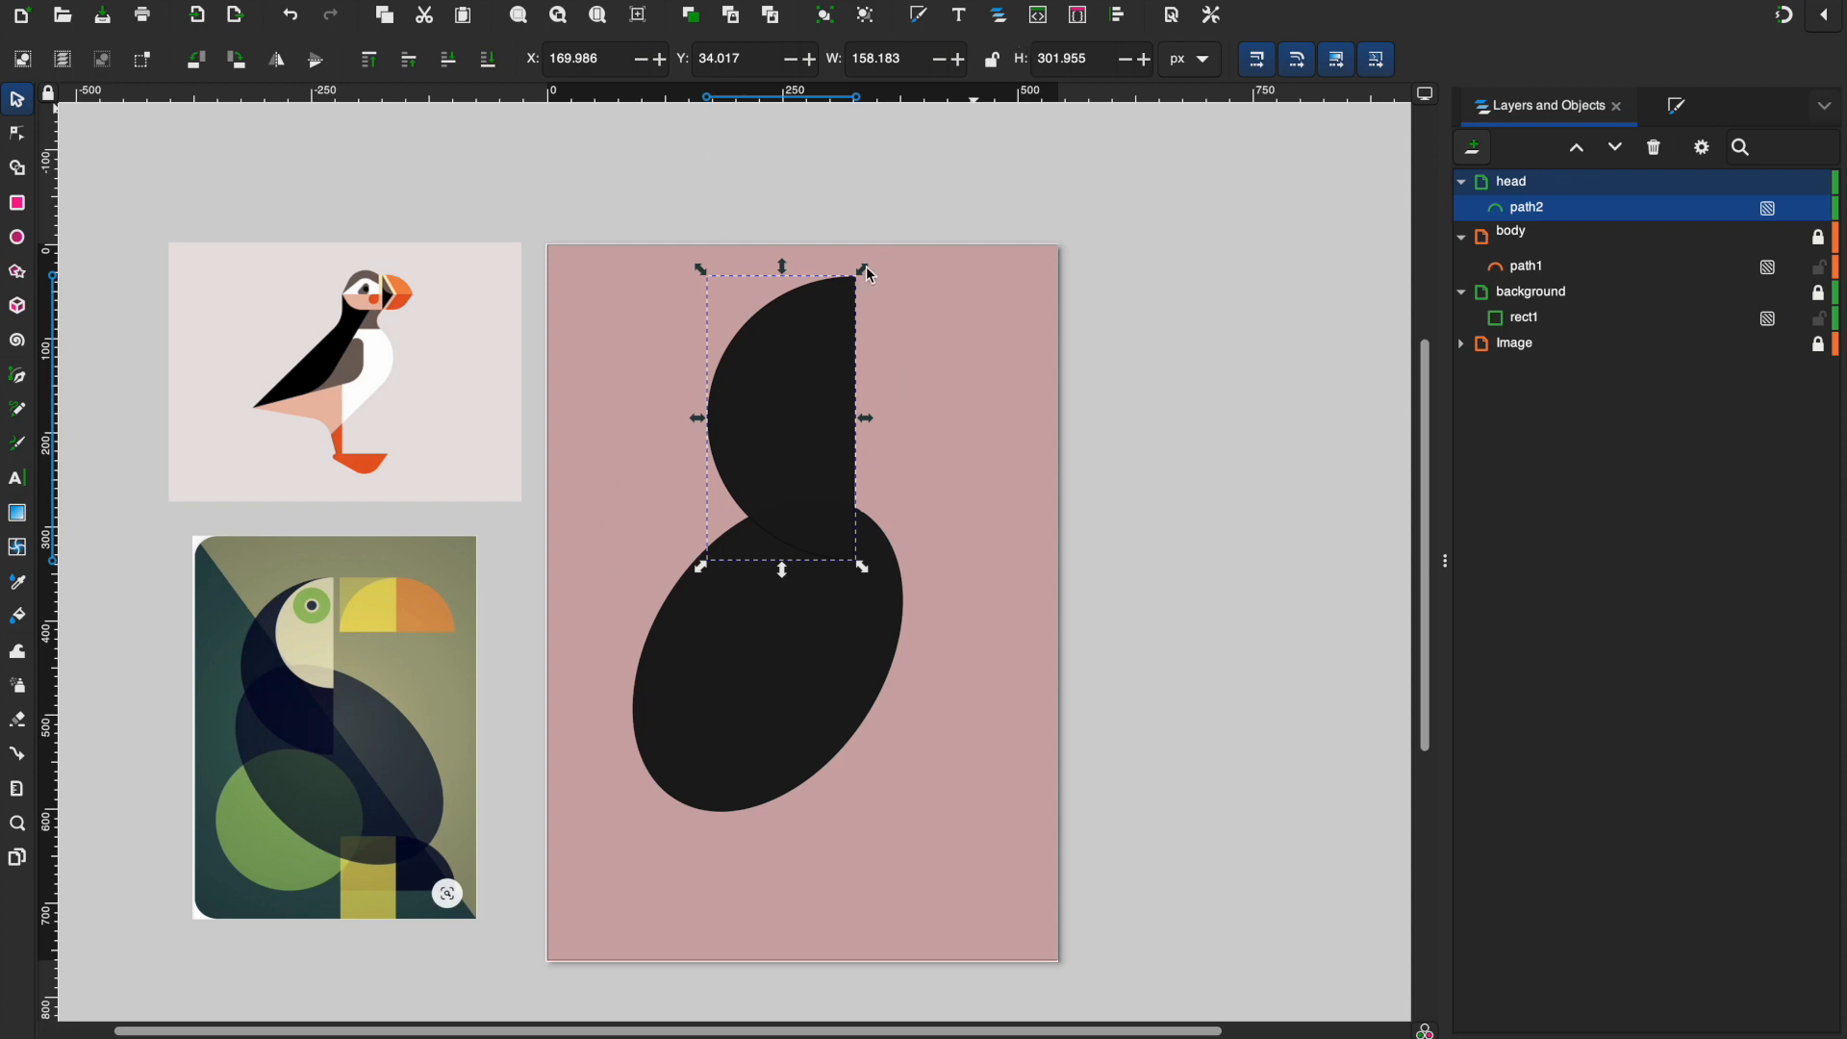
{"action": "left_click", "coordinate": [939, 752]}
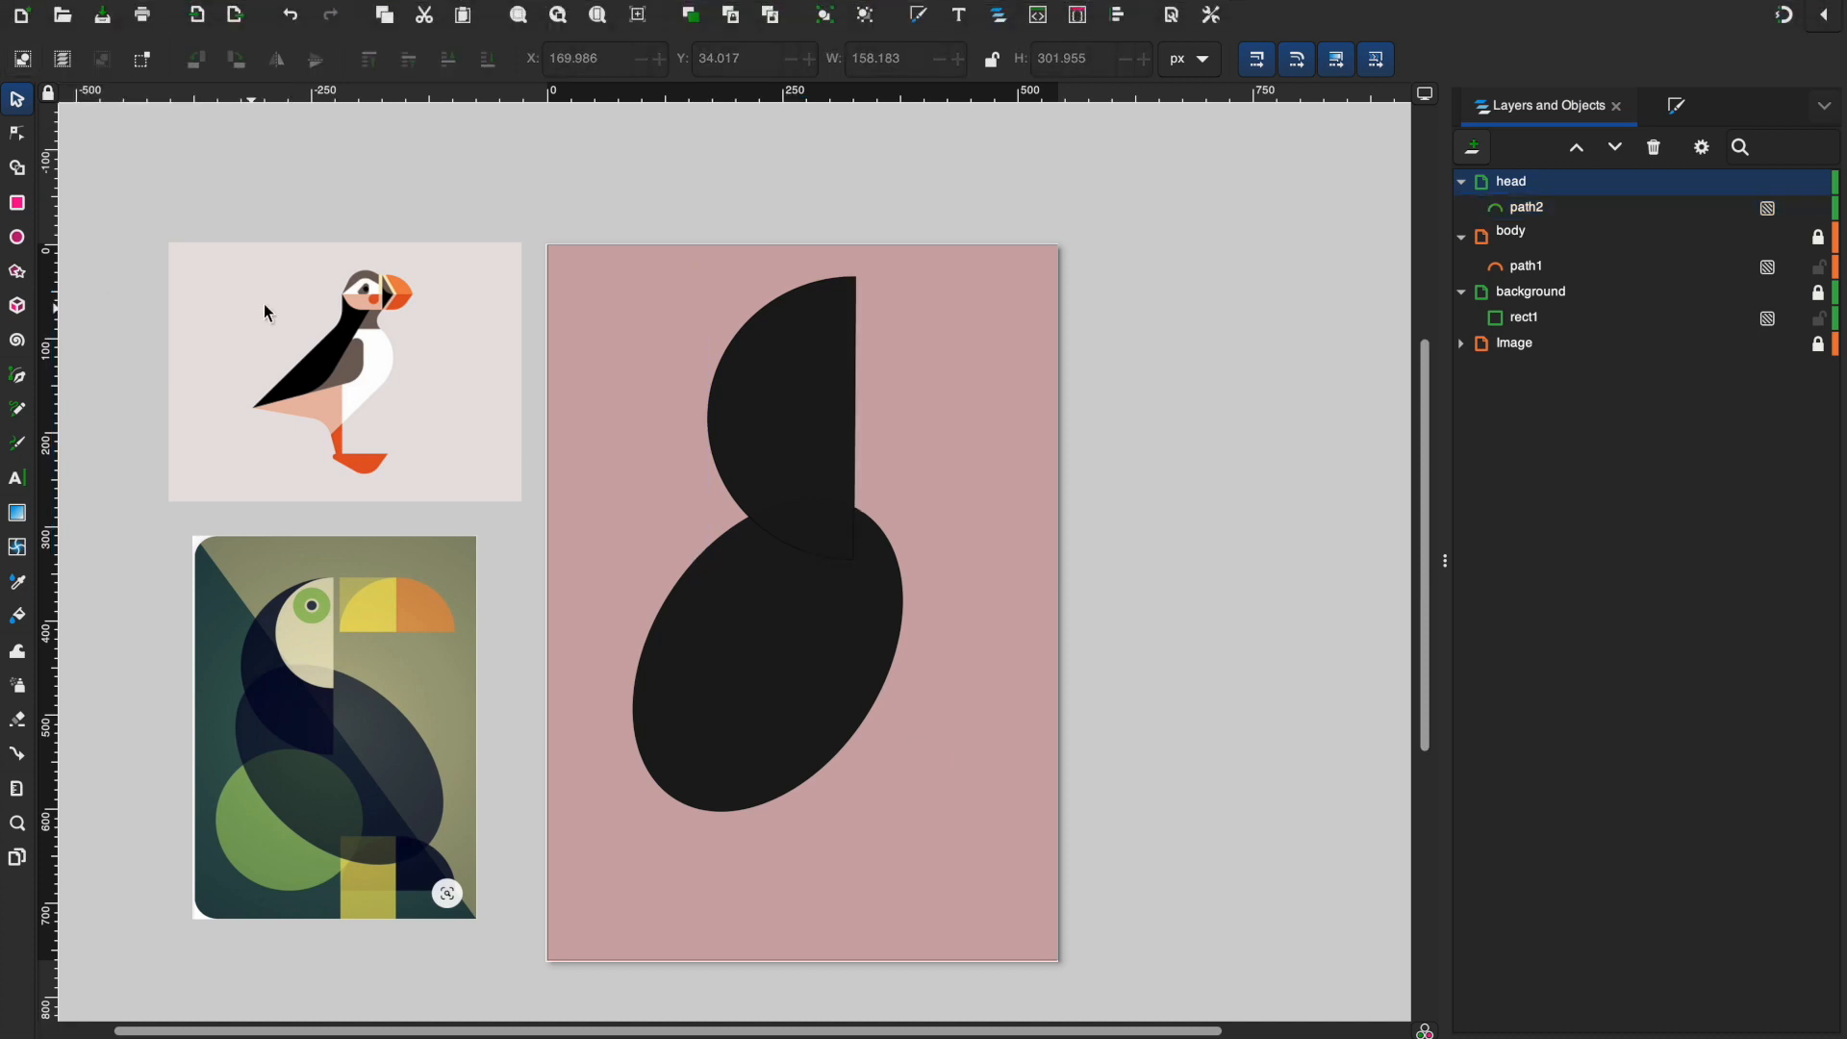
{"action": "left_click", "coordinate": [17, 239]}
{"action": "left_click_drag", "start_coordinate": [574, 341], "coordinate": [668, 550]}
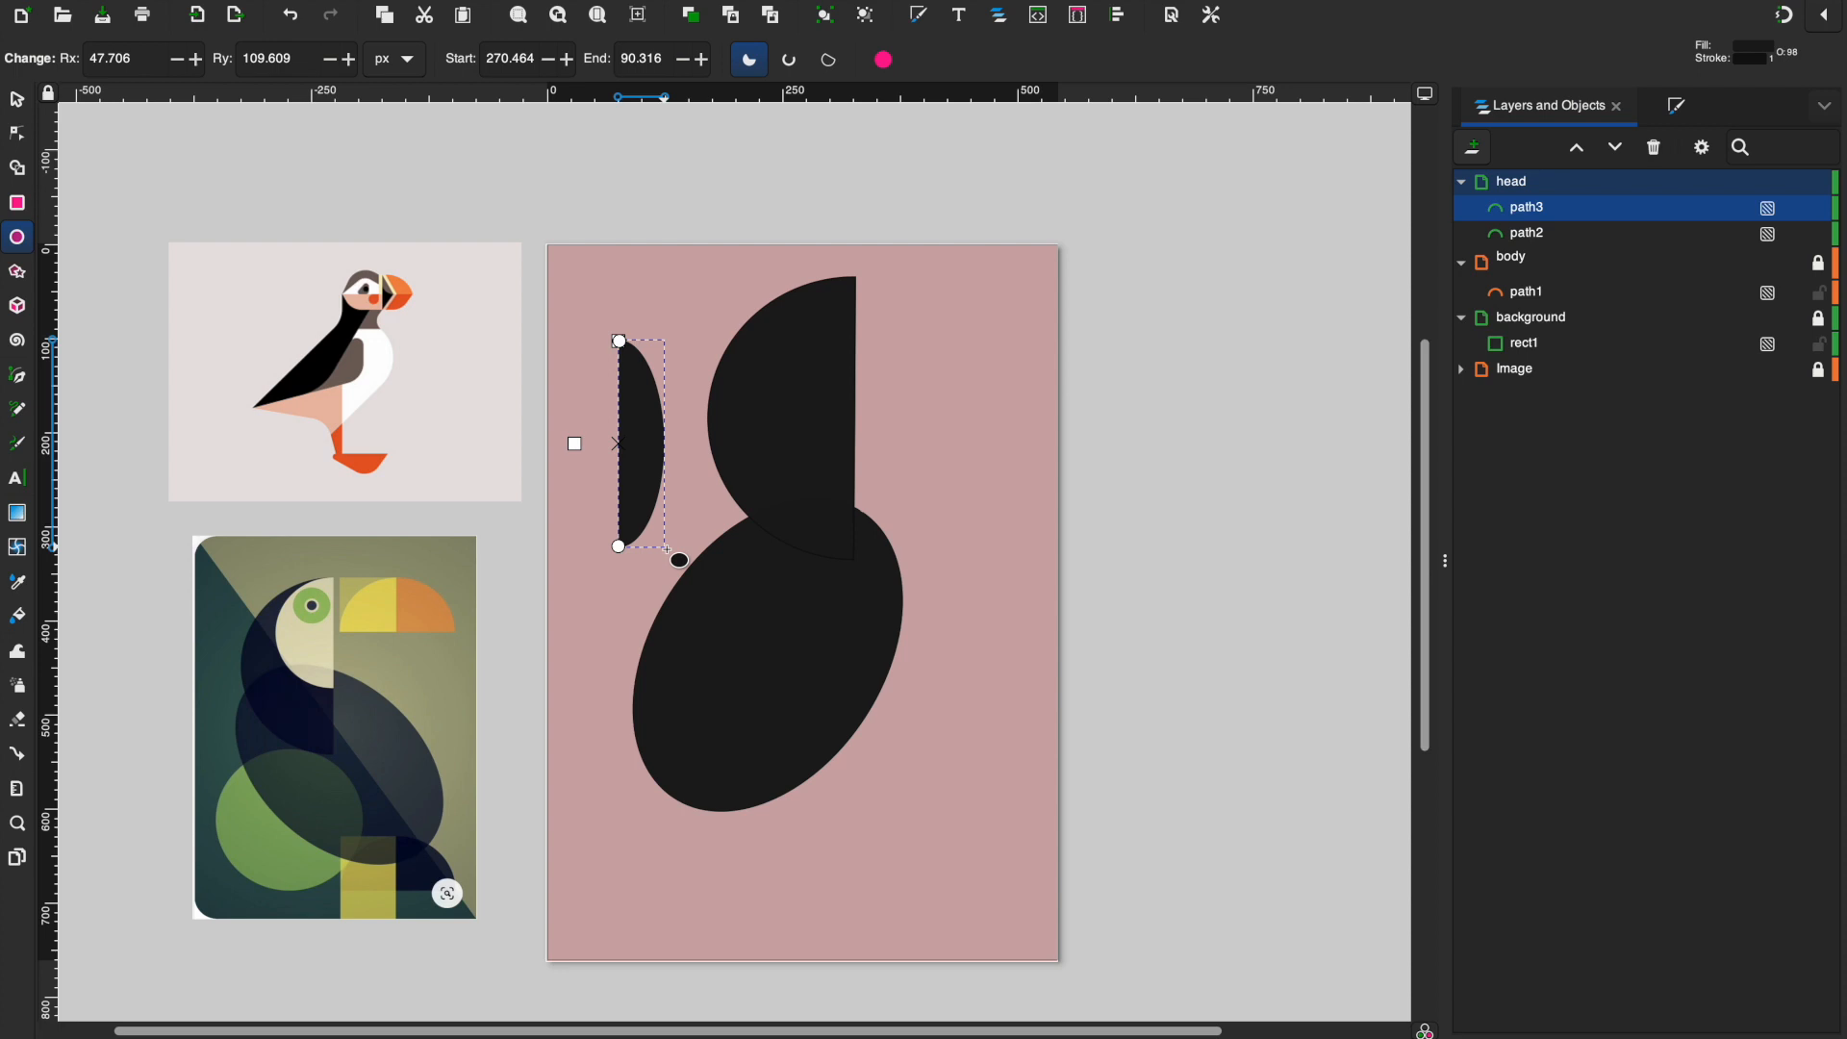
{"action": "left_click", "coordinate": [18, 99]}
{"action": "left_click_drag", "start_coordinate": [672, 343], "coordinate": [606, 459]}
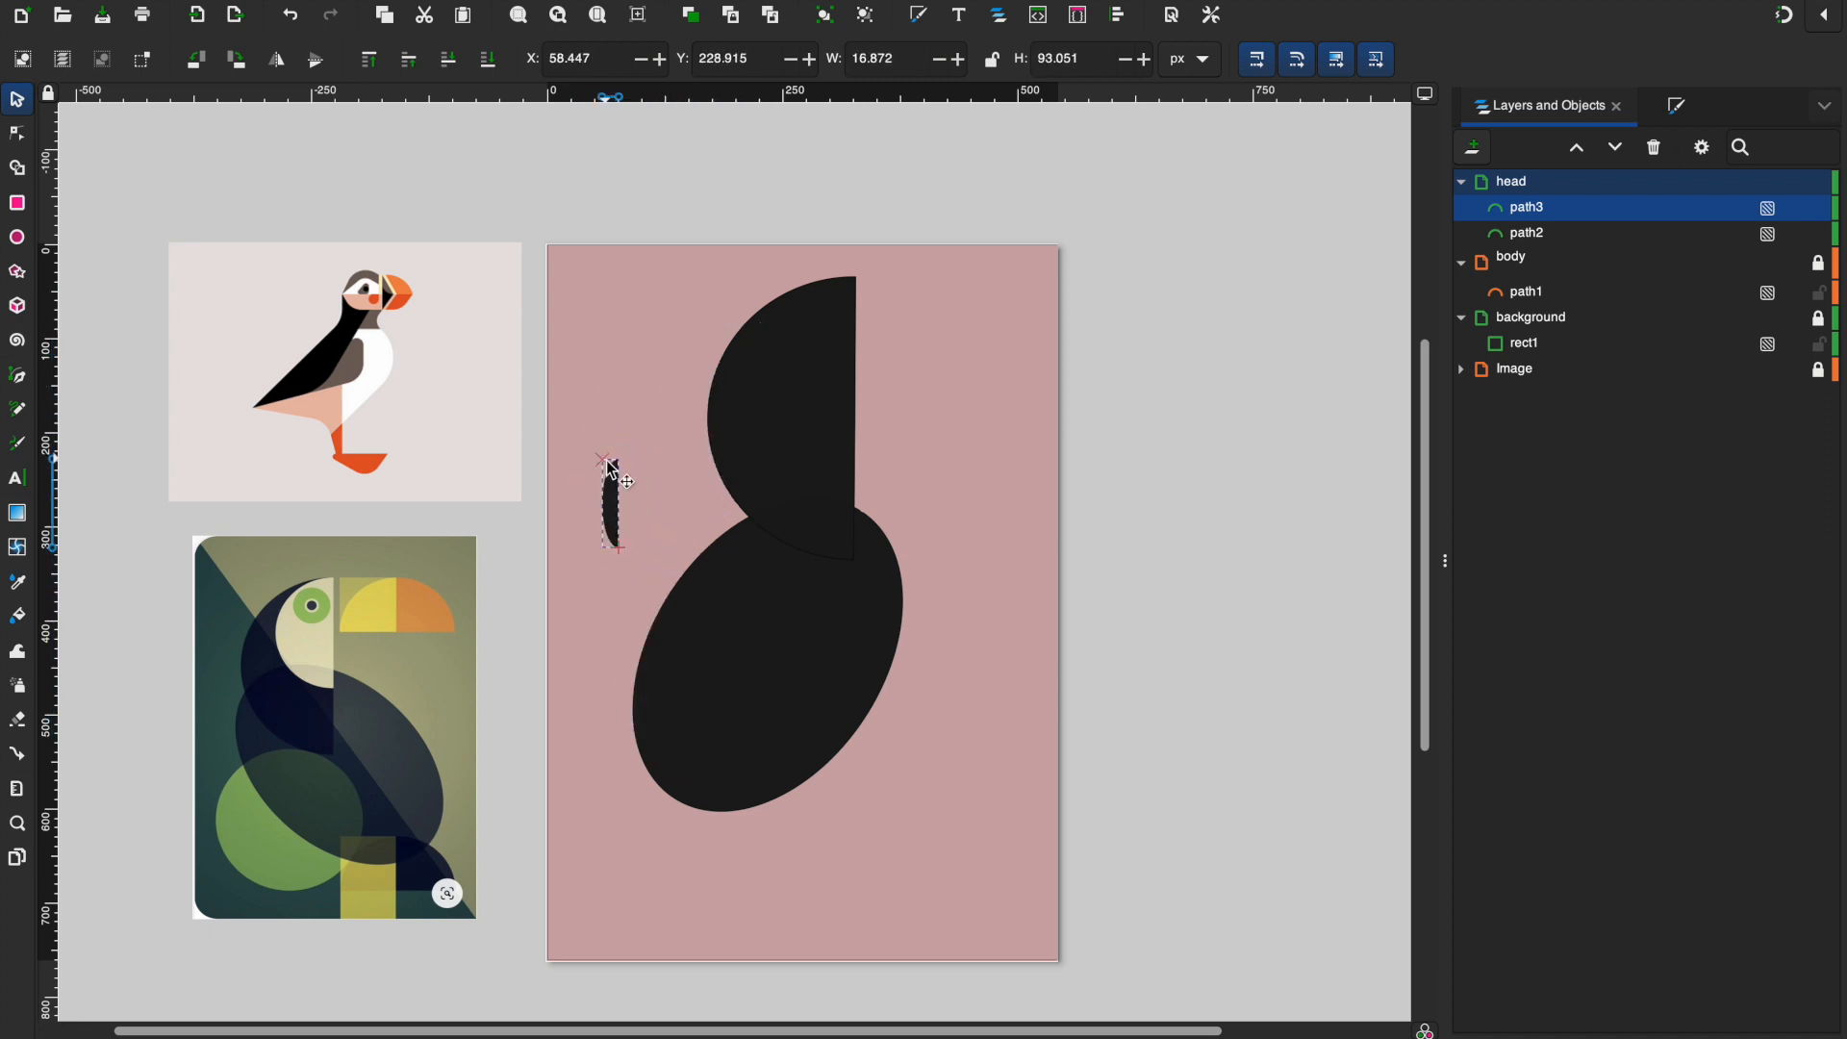
{"action": "key", "text": "Delete"}
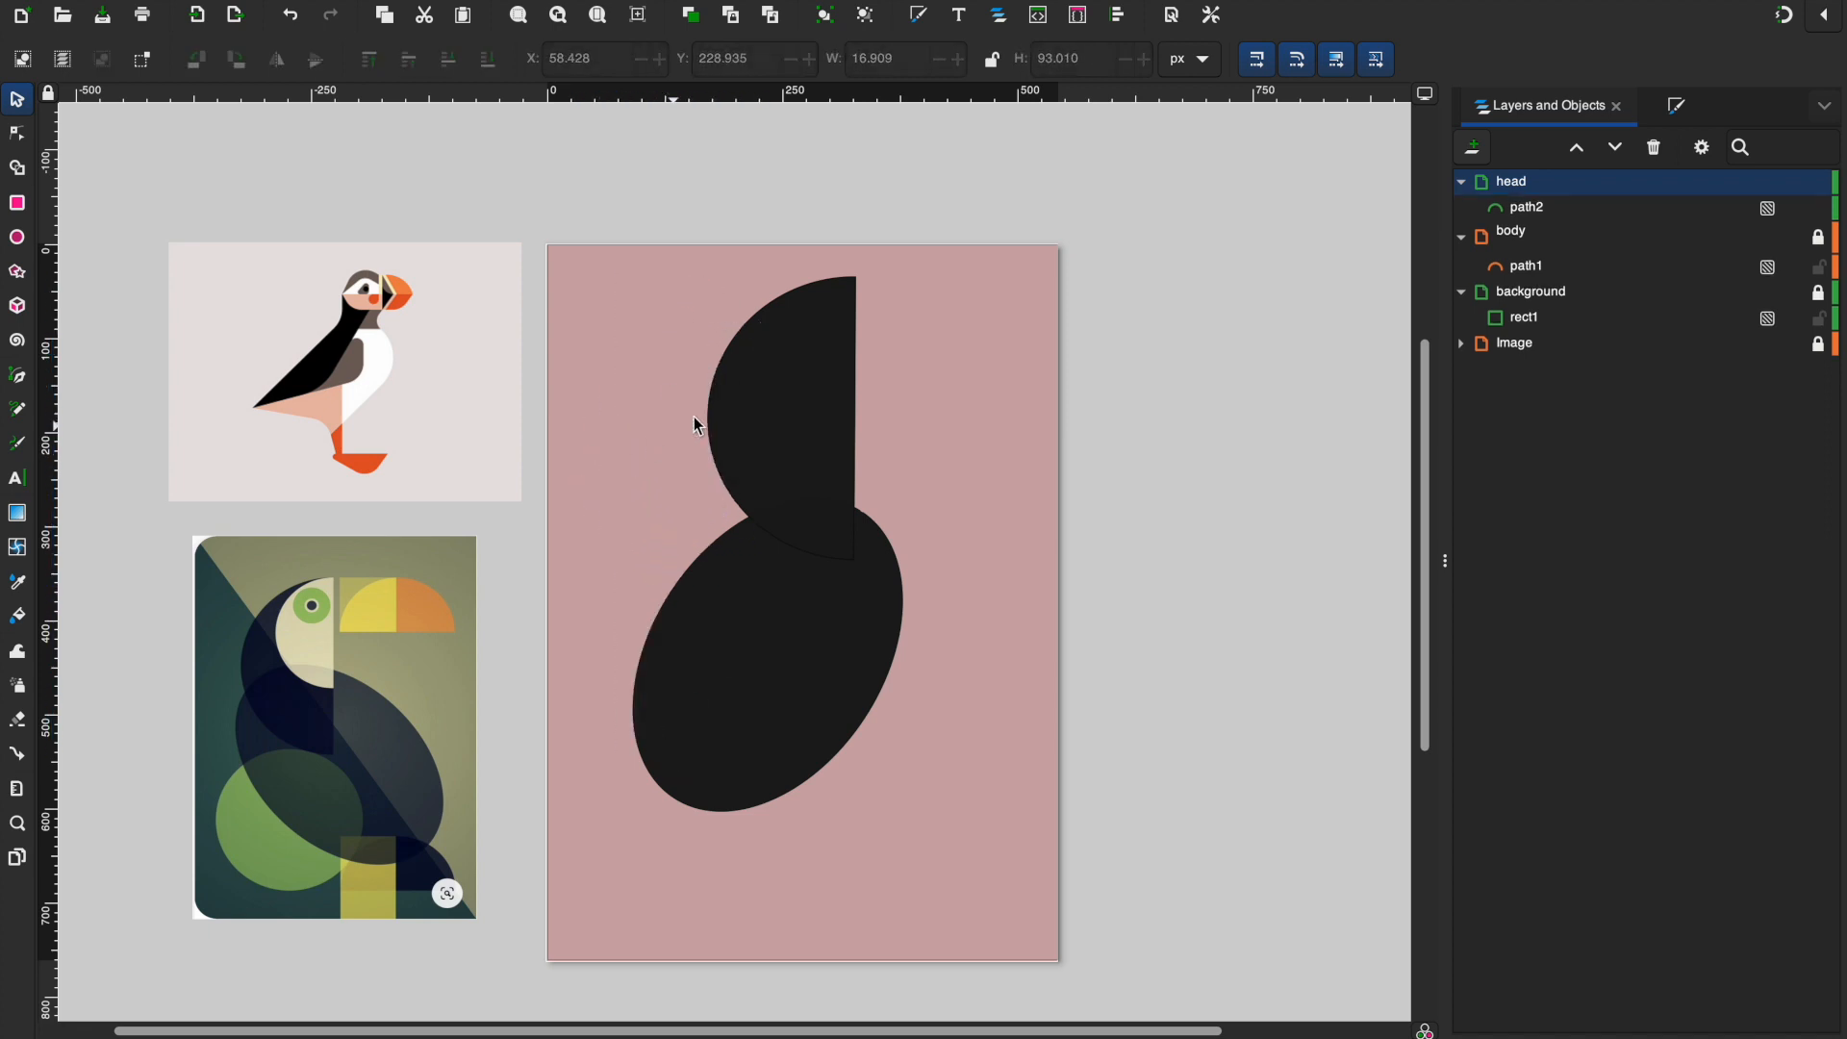
Step: Scale the black half circle of the head down proportionally to about 131 × 250 px, keeping it overlapping the body
{"action": "left_click", "coordinate": [738, 390]}
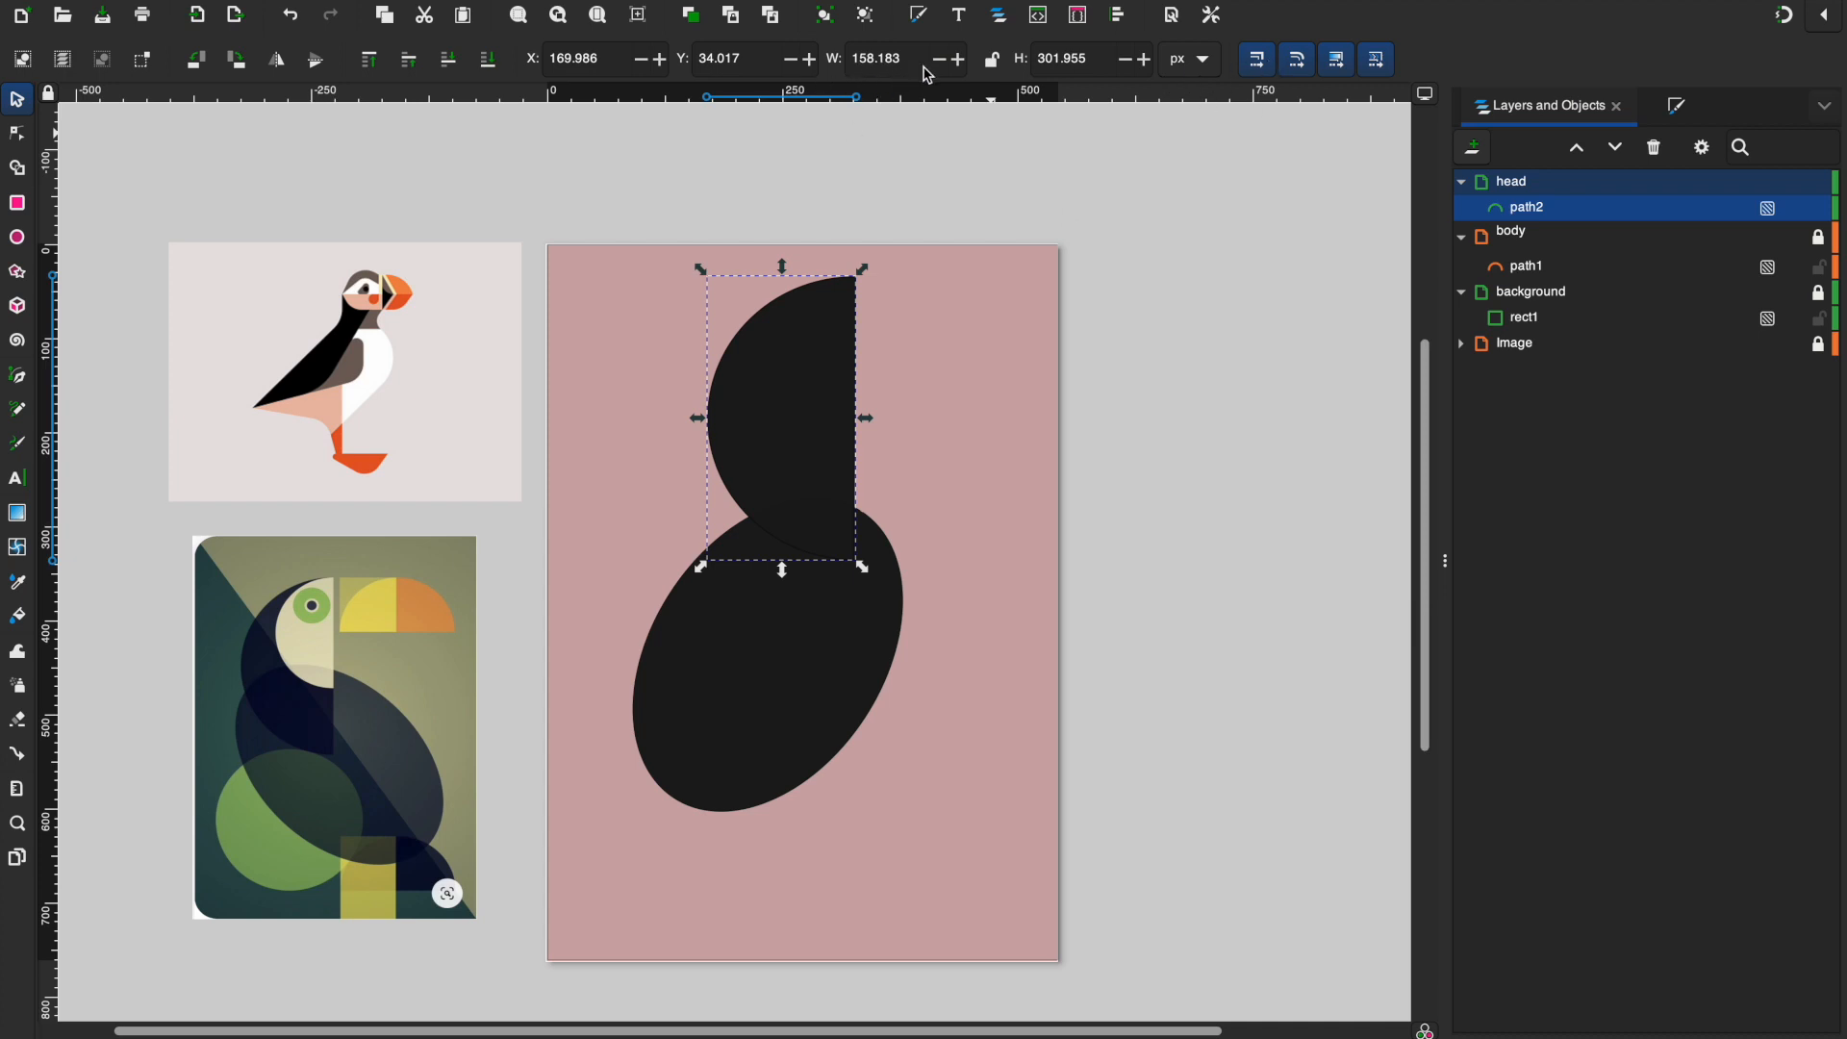
{"action": "left_click", "coordinate": [993, 59]}
{"action": "left_click_drag", "start_coordinate": [865, 276], "coordinate": [975, 318]}
{"action": "left_click_drag", "start_coordinate": [781, 444], "coordinate": [787, 443]}
{"action": "left_click", "coordinate": [981, 445]}
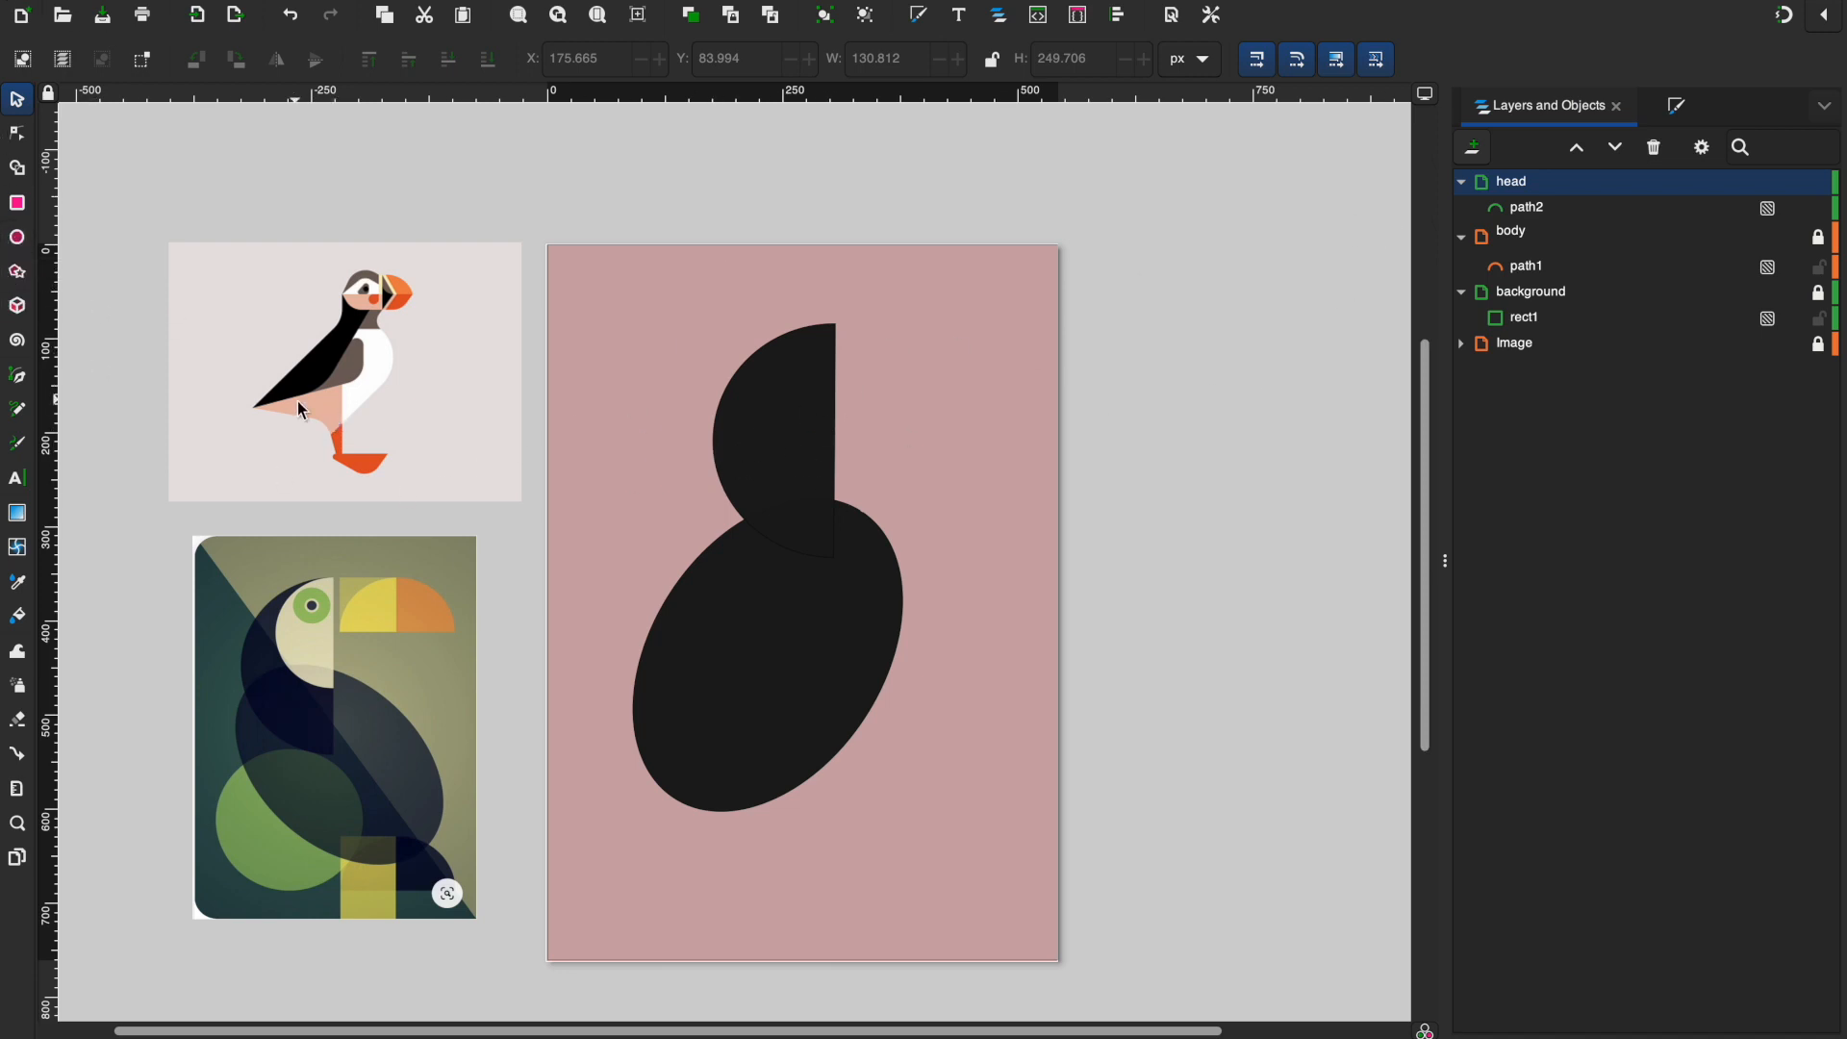
Step: Paste a copy of the head's half circle and place it beside the head, on its flat side
{"action": "left_click", "coordinate": [816, 402]}
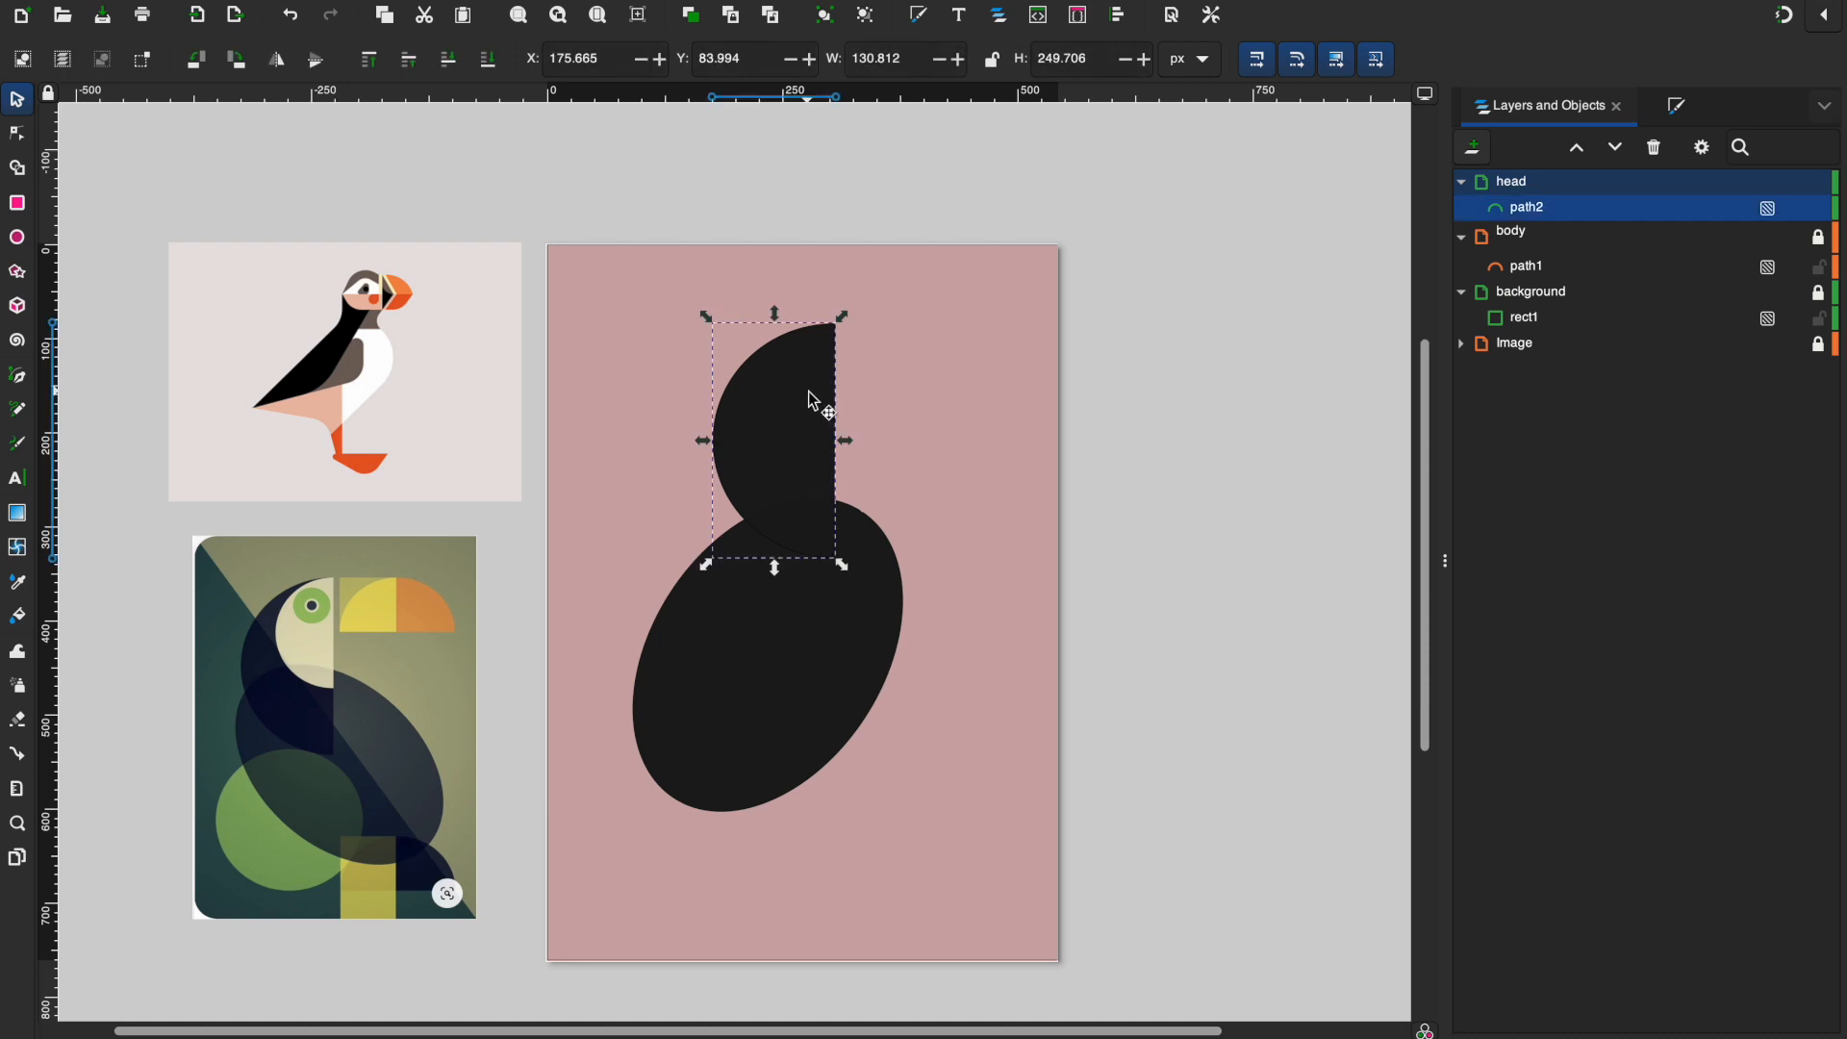
{"action": "key", "text": "ctrl+v"}
{"action": "left_click_drag", "start_coordinate": [845, 396], "coordinate": [997, 389]}
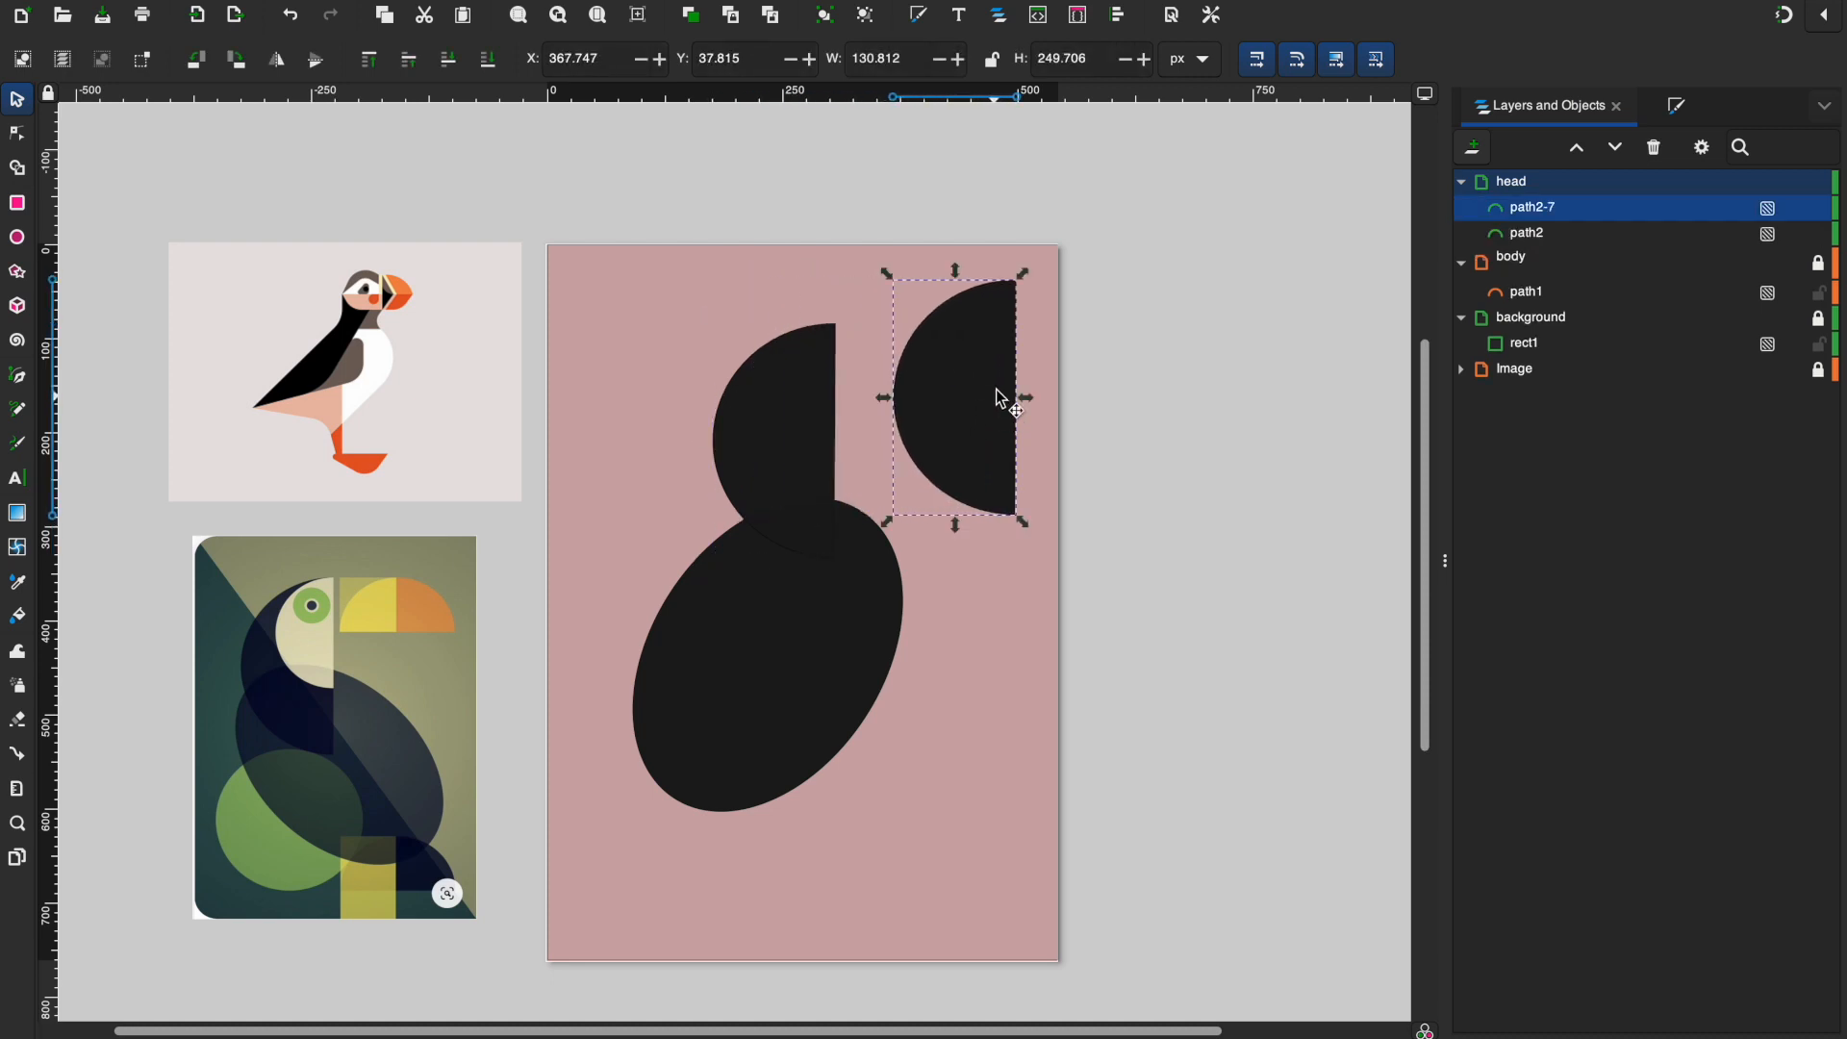
Step: Fill the copied half circle with light gray and shrink it proportionally to about 80 × 152 px
{"action": "left_click", "coordinate": [994, 61]}
{"action": "left_click", "coordinate": [1019, 295]}
{"action": "left_click", "coordinate": [982, 342]}
{"action": "left_click_drag", "start_coordinate": [1023, 275], "coordinate": [979, 369]}
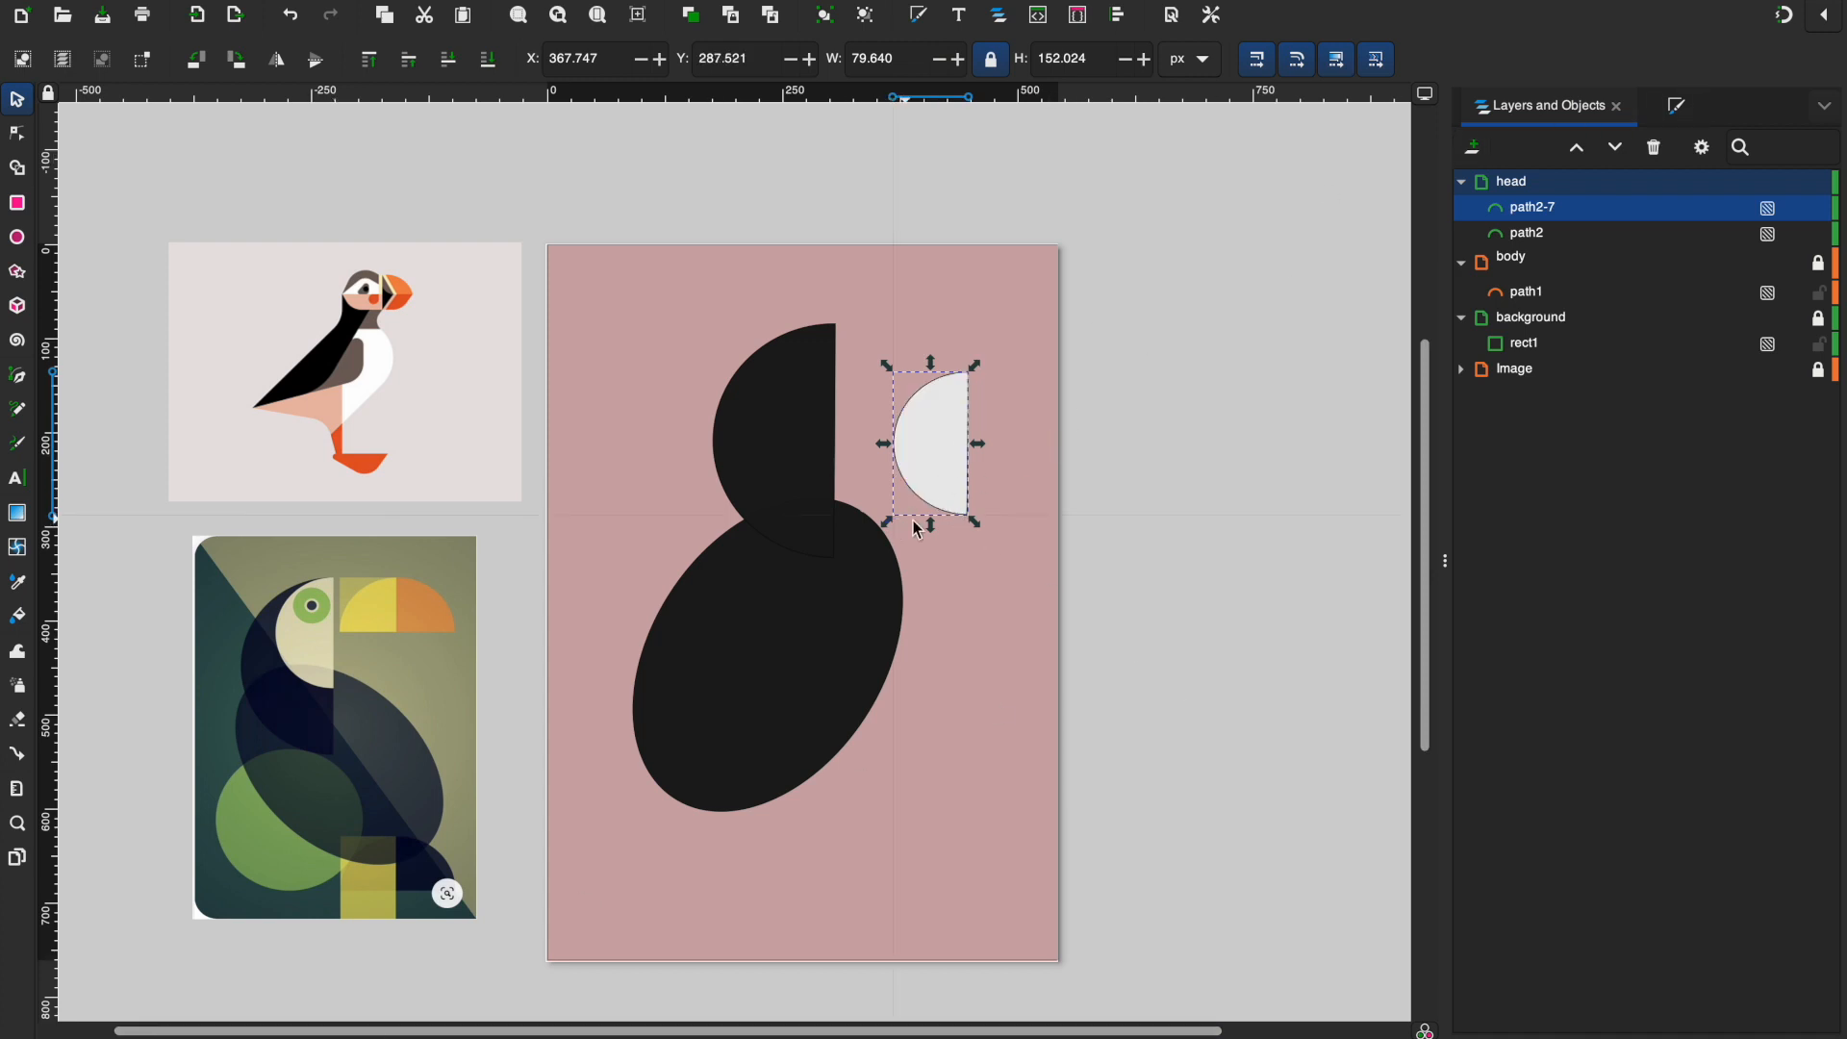
{"action": "left_click", "coordinate": [1012, 460]}
Step: Change the light half circle's stroke to a near-white gray that blends with its fill
{"action": "scroll", "coordinate": [1008, 423], "scroll_direction": "up", "scroll_amount": 1}
{"action": "scroll", "coordinate": [1012, 427], "scroll_direction": "up", "scroll_amount": 1}
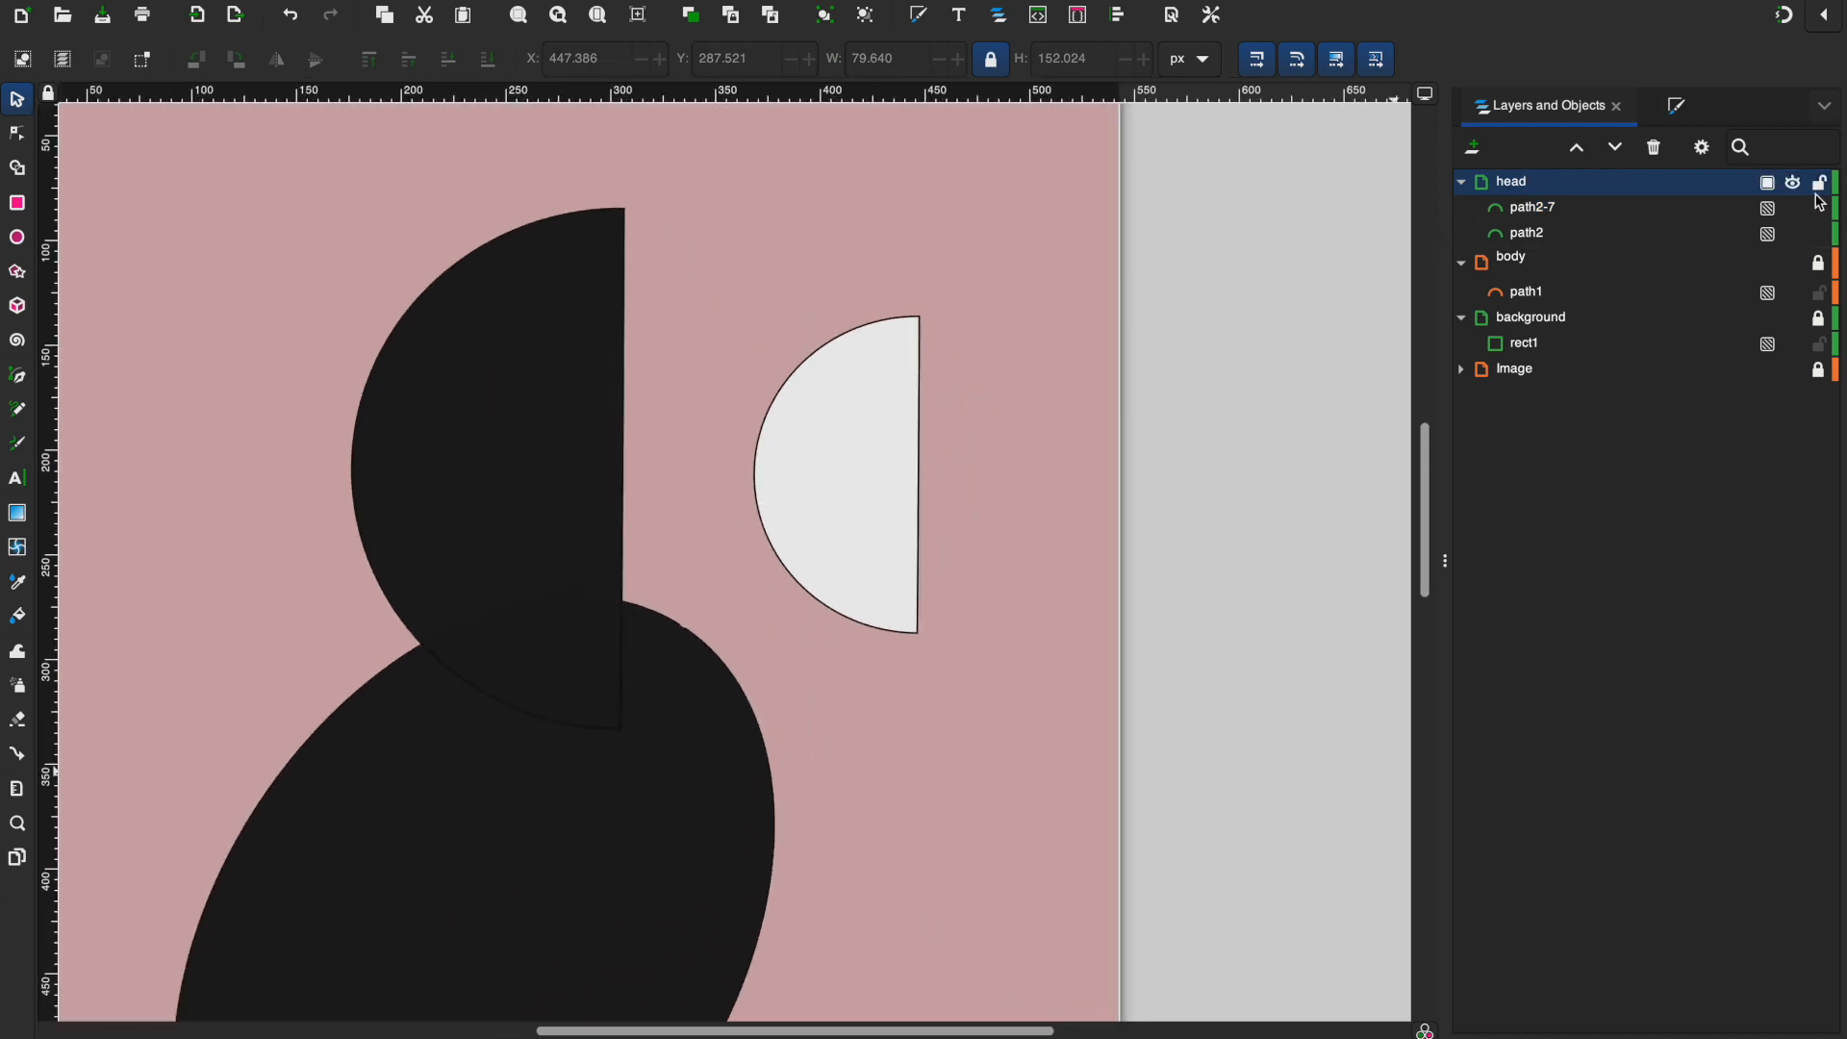
{"action": "left_click", "coordinate": [1673, 106]}
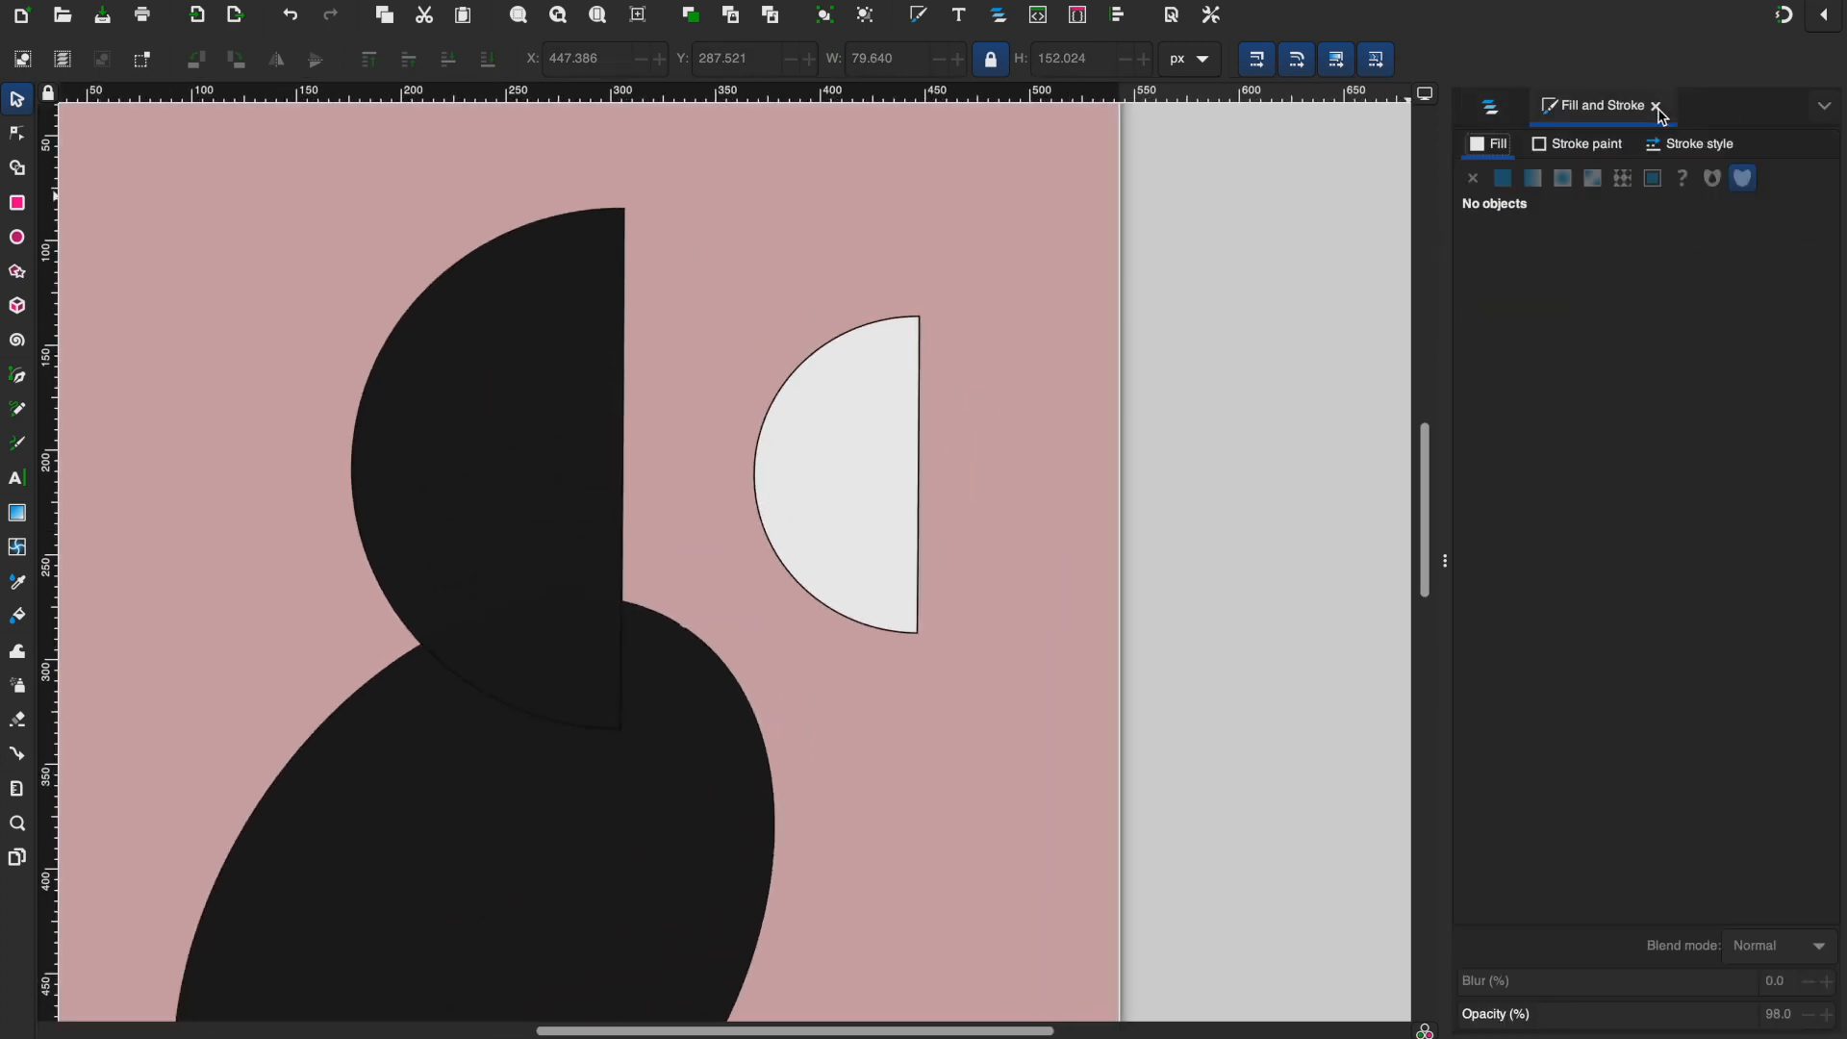
{"action": "left_click", "coordinate": [1584, 149]}
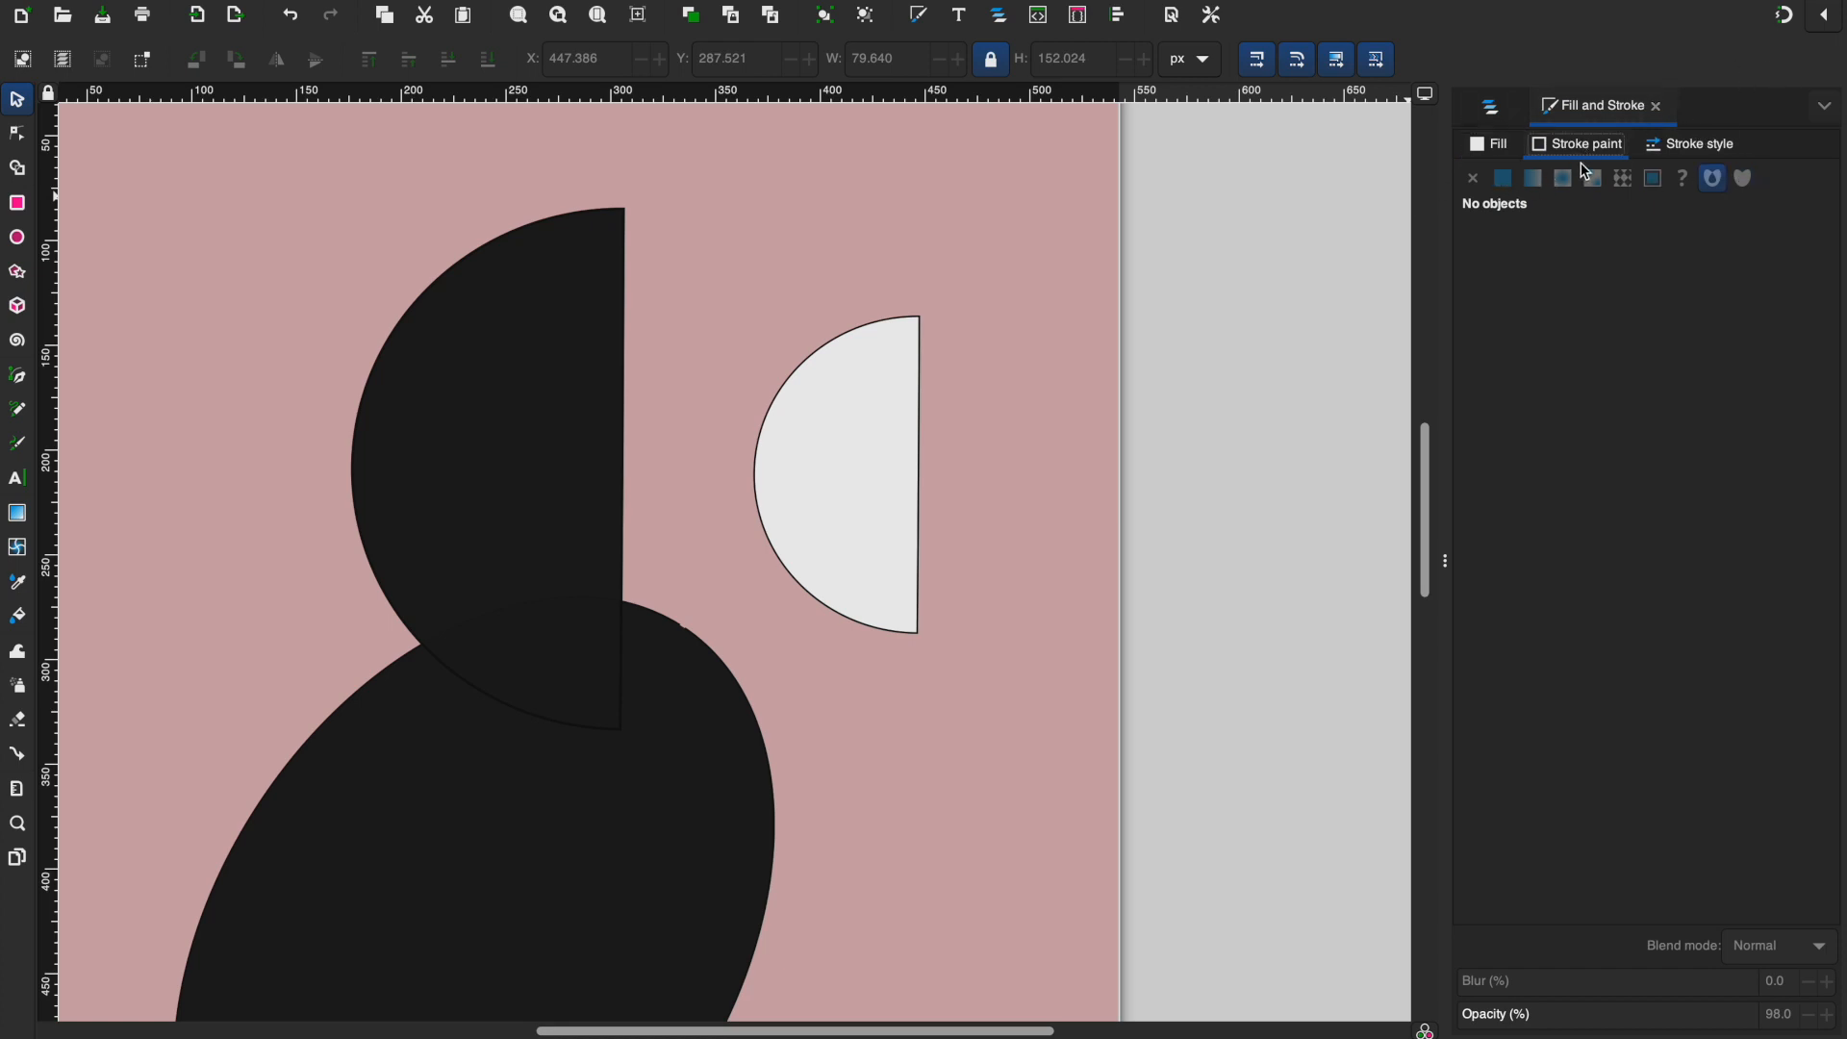
{"action": "left_click", "coordinate": [829, 433]}
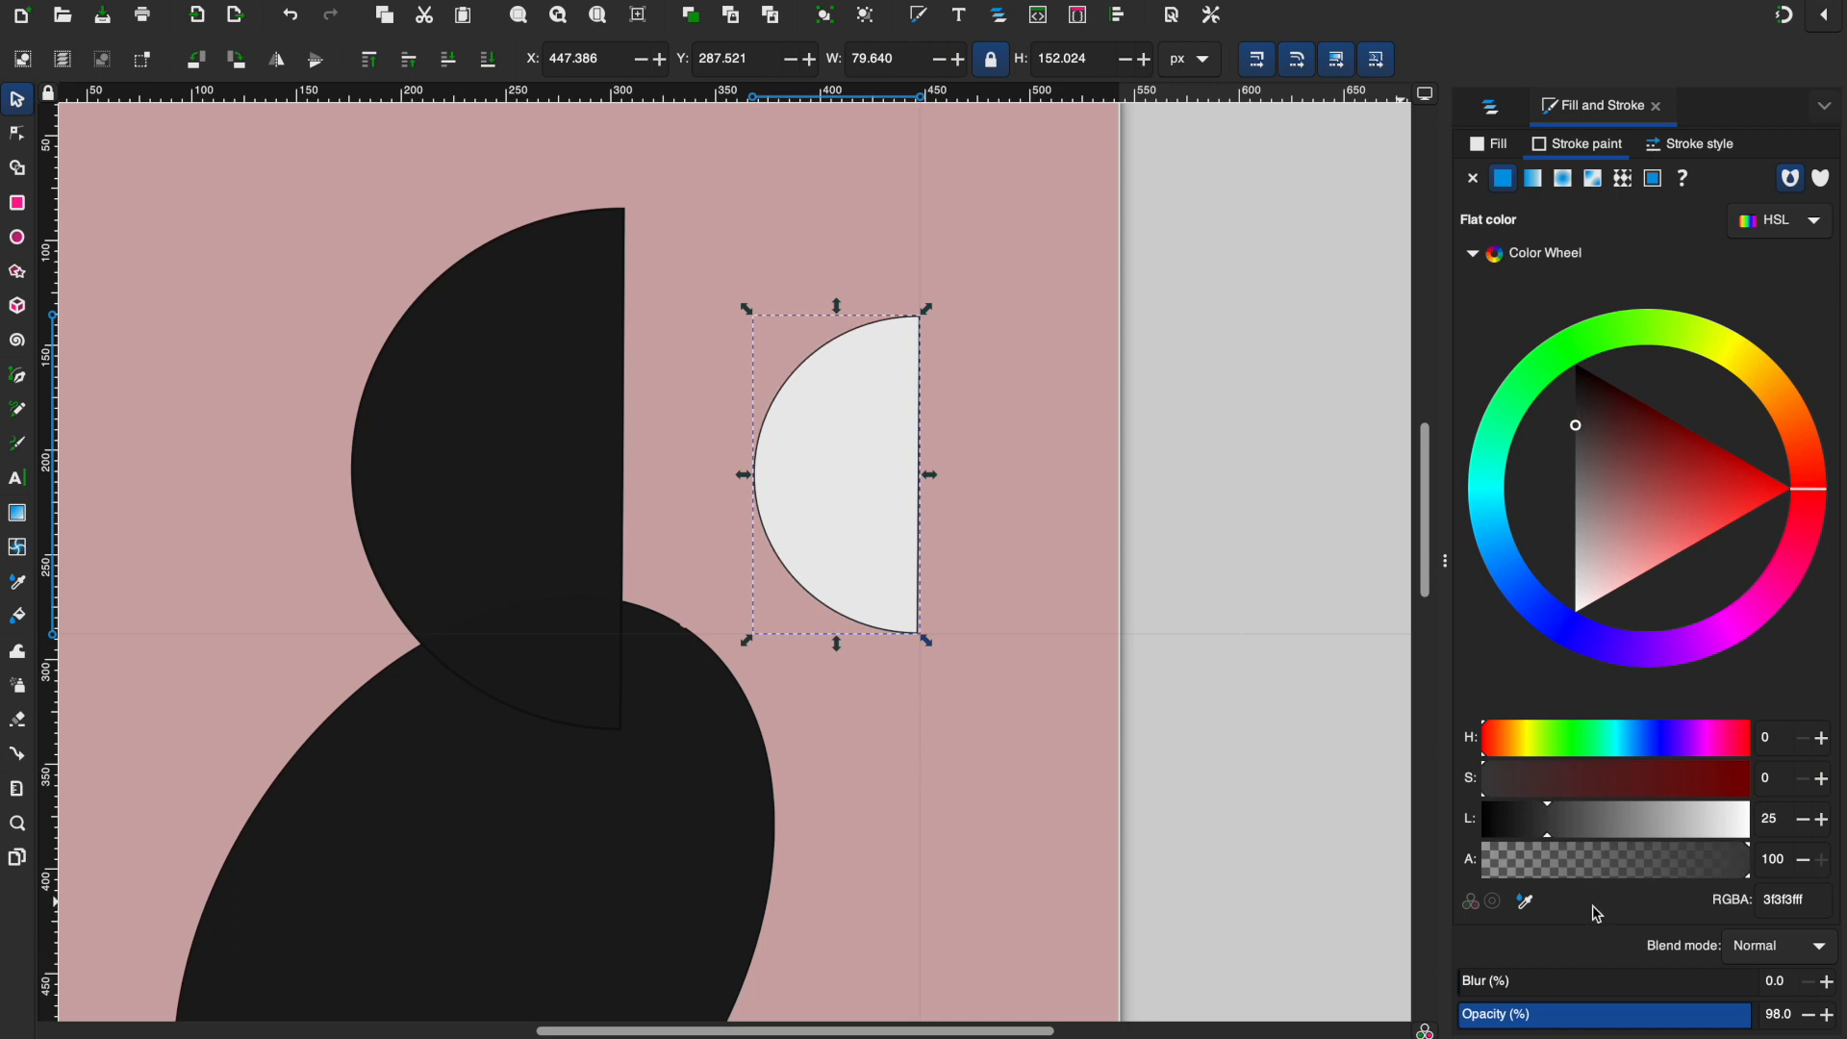
{"action": "left_click", "coordinate": [1516, 820]}
{"action": "left_click", "coordinate": [1513, 833]}
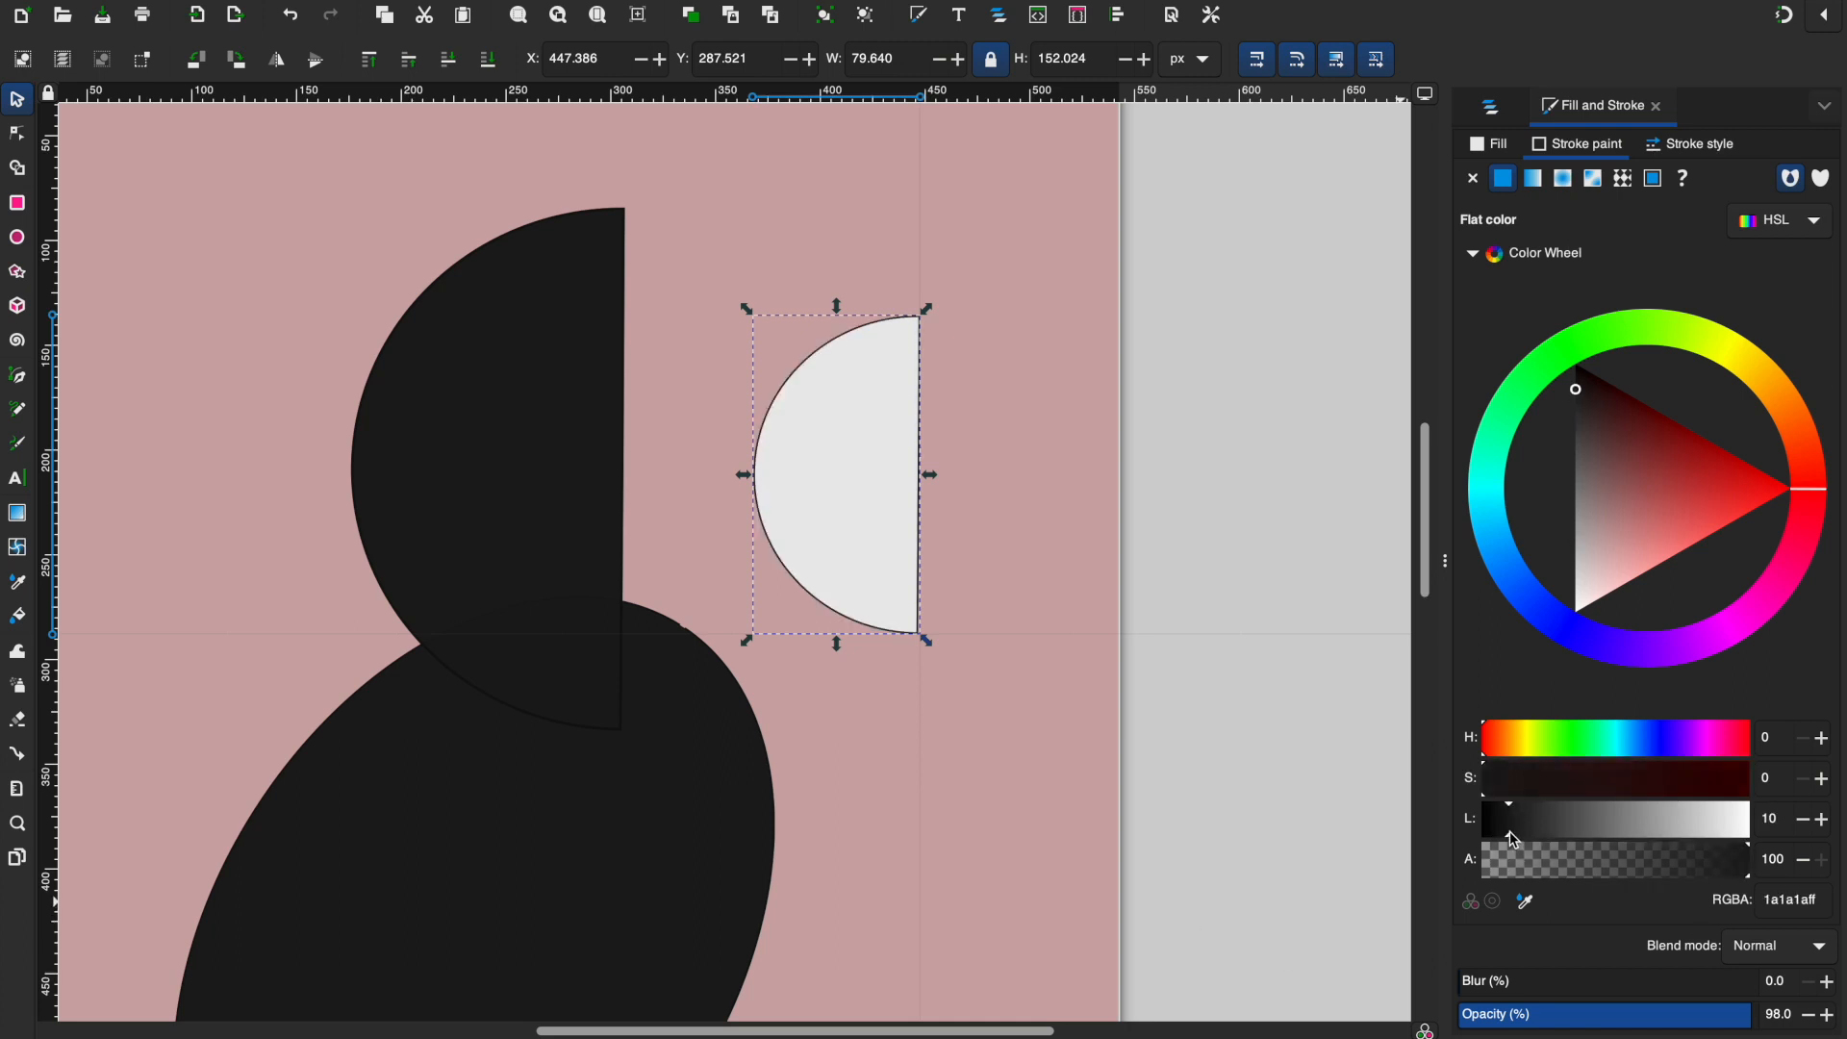
{"action": "left_click_drag", "start_coordinate": [1515, 837], "coordinate": [1799, 835]}
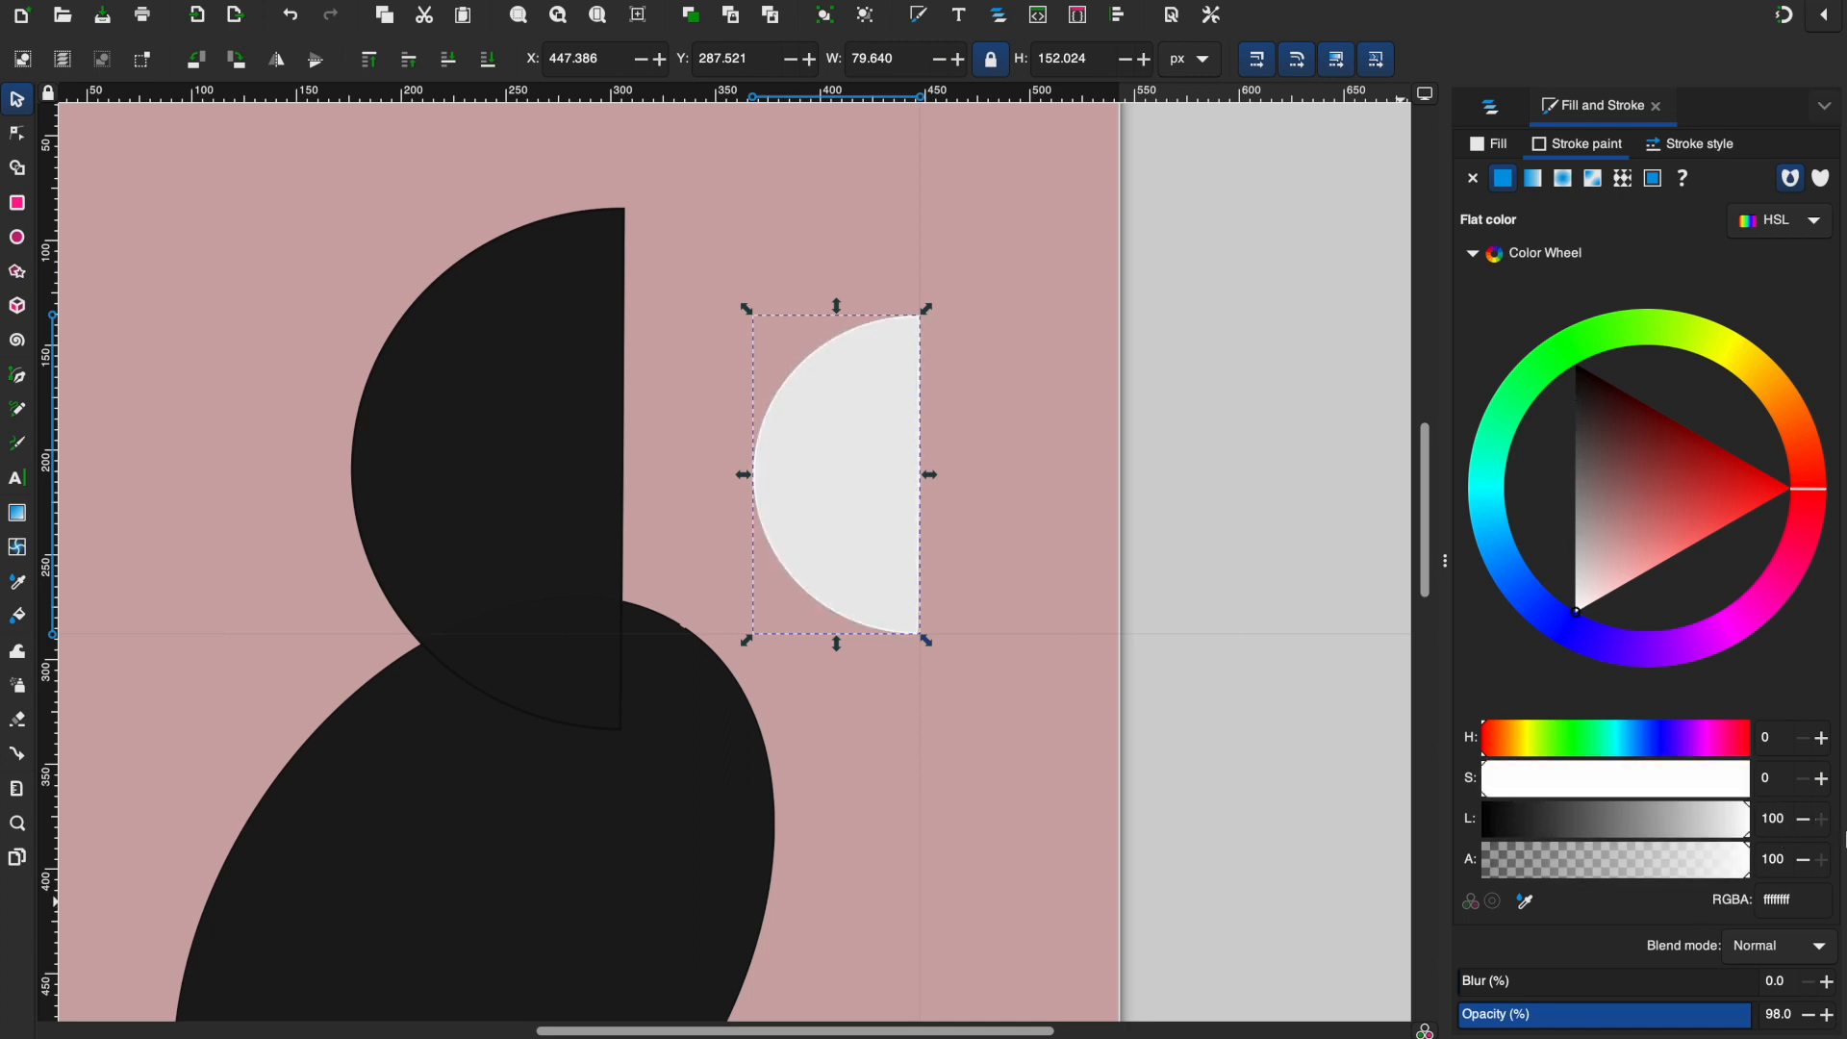
{"action": "mouse_move", "coordinate": [1490, 801]}
{"action": "left_mouse_down"}
{"action": "mouse_move", "coordinate": [1599, 781]}
{"action": "mouse_move", "coordinate": [1652, 803]}
{"action": "mouse_move", "coordinate": [1483, 802]}
{"action": "left_mouse_up"}
{"action": "left_click", "coordinate": [1311, 582]}
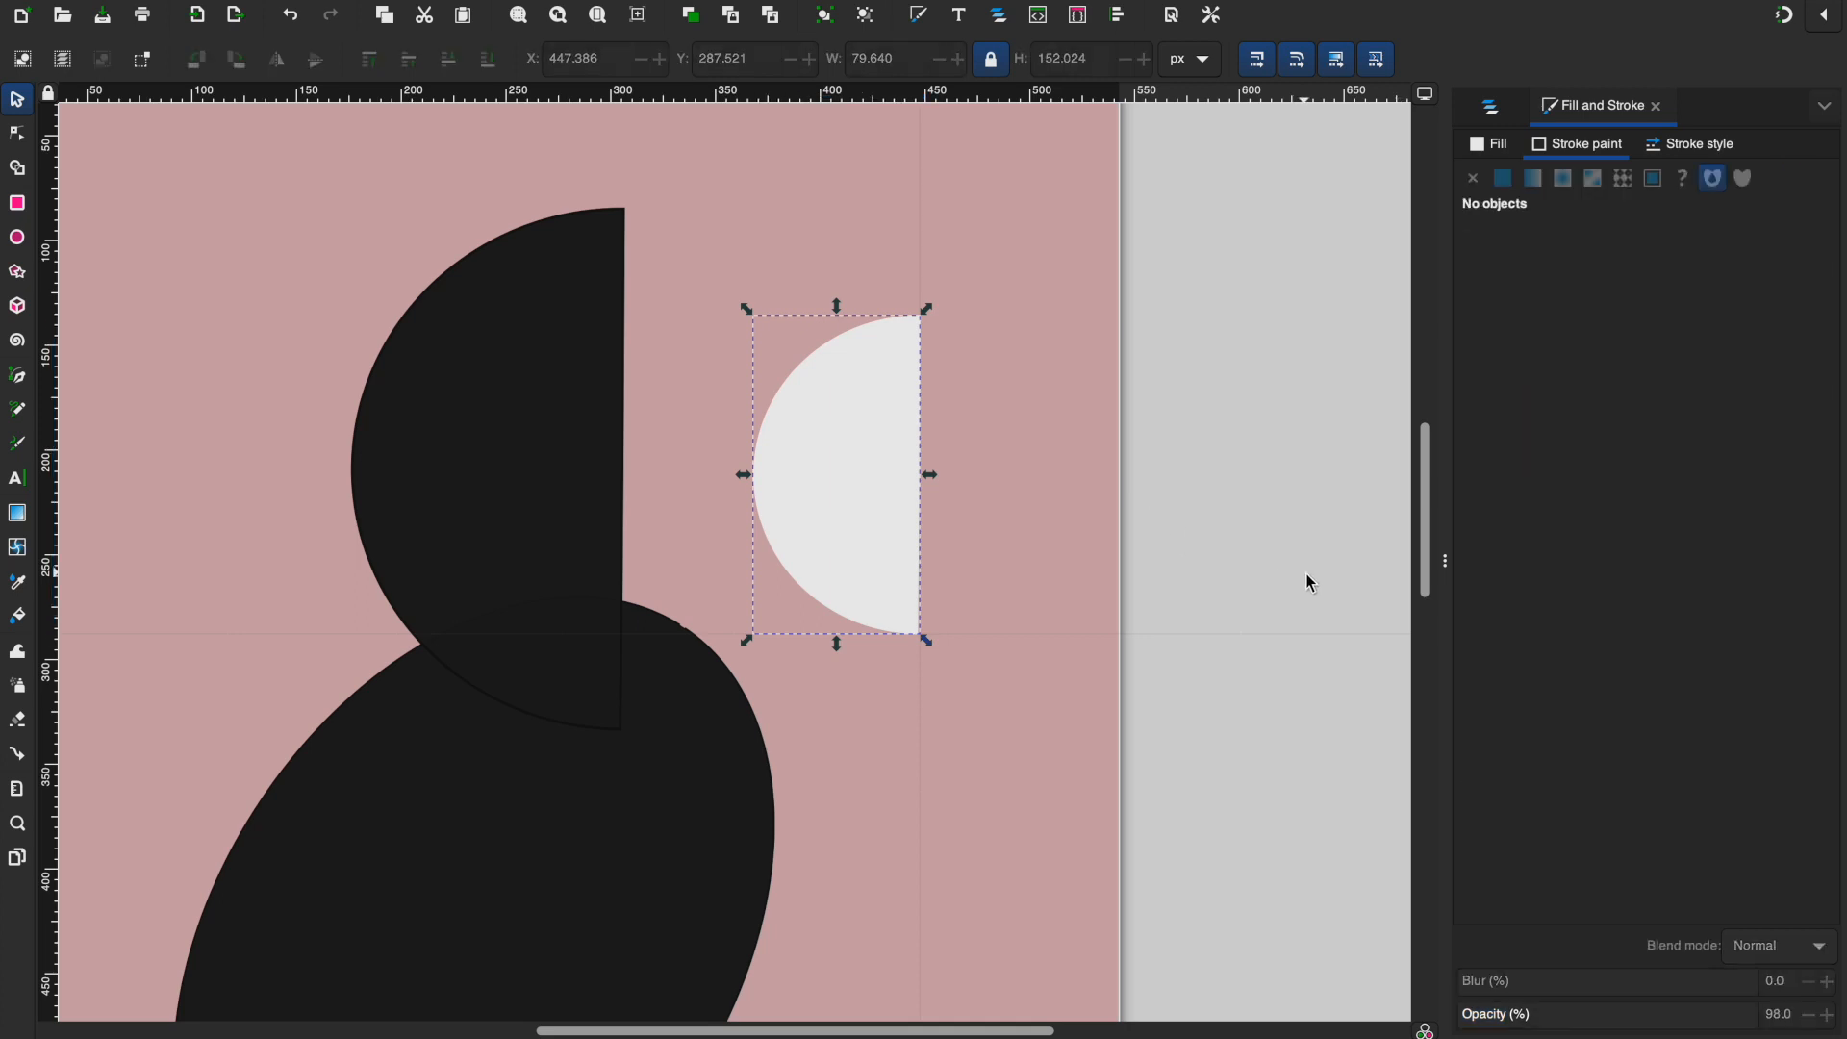
Step: Move the light half circle onto the black head so their flat edges line up near the top of the head
{"action": "left_click", "coordinate": [1491, 145]}
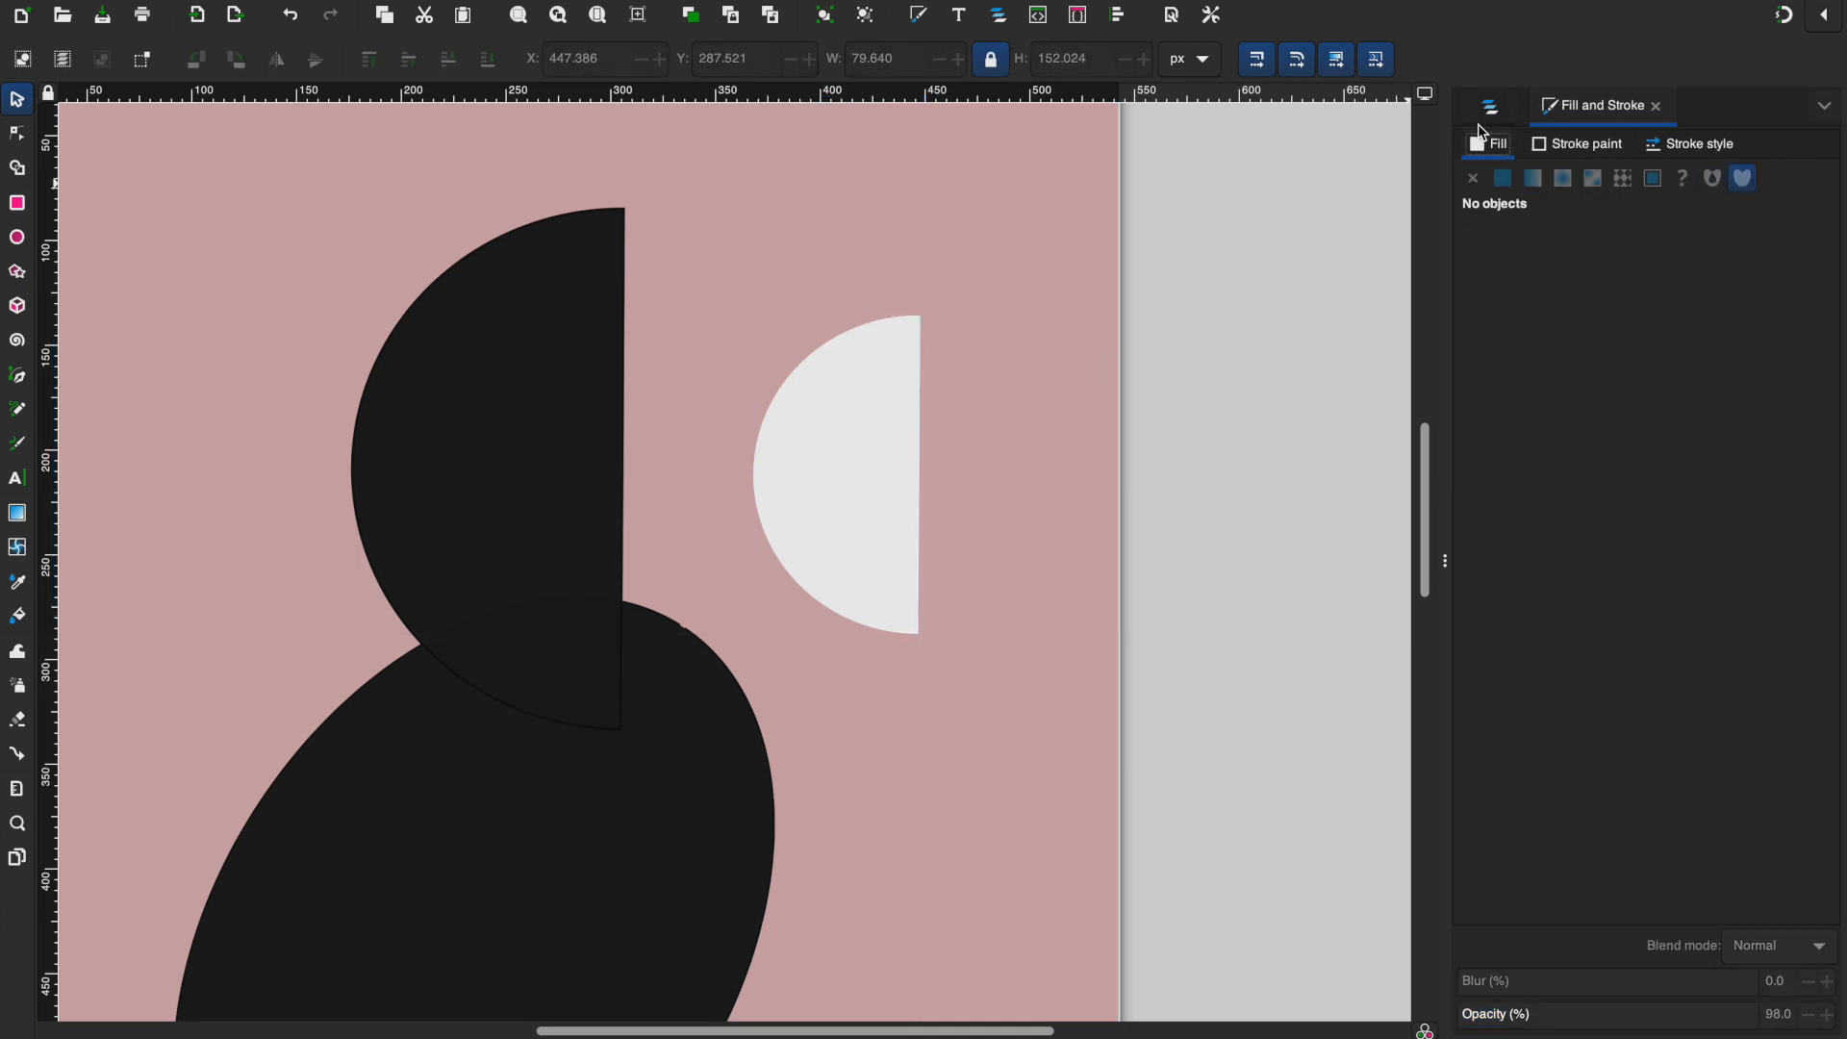
{"action": "left_click", "coordinate": [1487, 110]}
{"action": "left_click", "coordinate": [814, 462]}
{"action": "scroll", "coordinate": [816, 465], "scroll_direction": "down", "scroll_amount": 2}
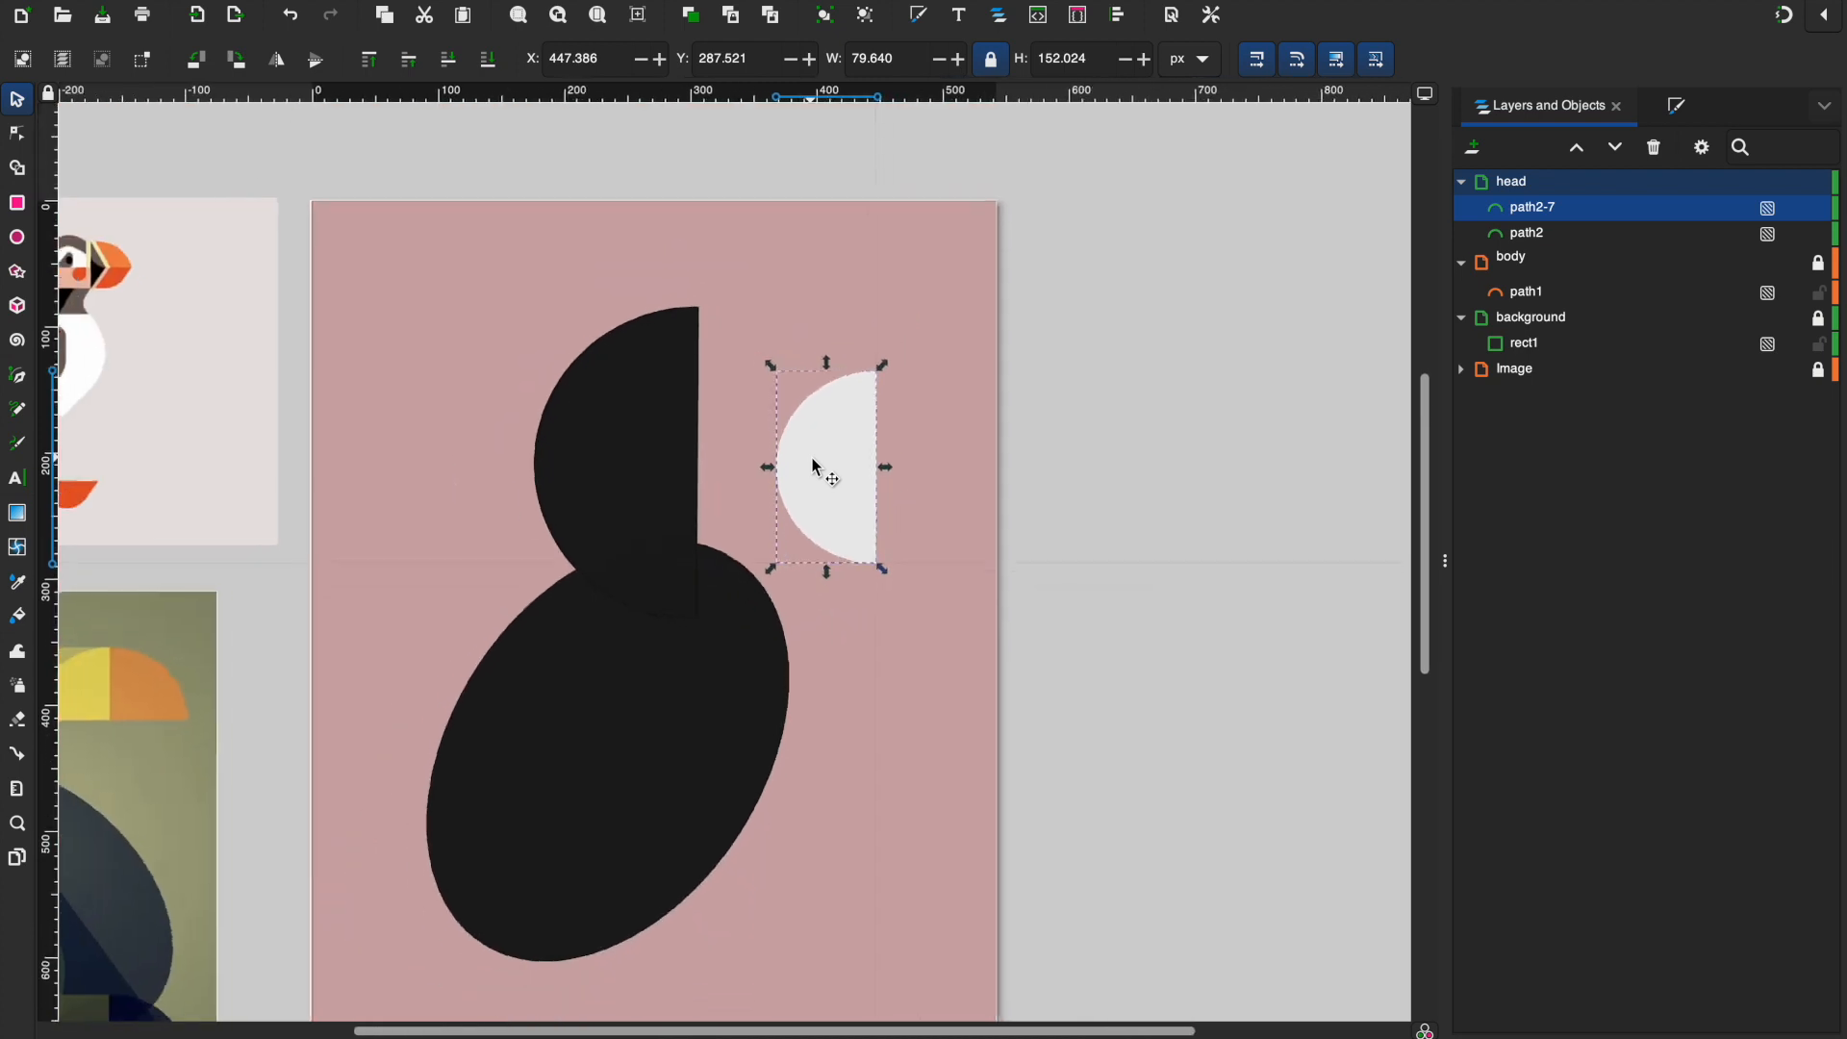
{"action": "scroll", "coordinate": [504, 562], "scroll_direction": "down", "scroll_amount": 2}
{"action": "left_click_drag", "start_coordinate": [702, 510], "coordinate": [601, 464]}
{"action": "left_click", "coordinate": [766, 532]}
{"action": "scroll", "coordinate": [866, 551], "scroll_direction": "left", "scroll_amount": 5}
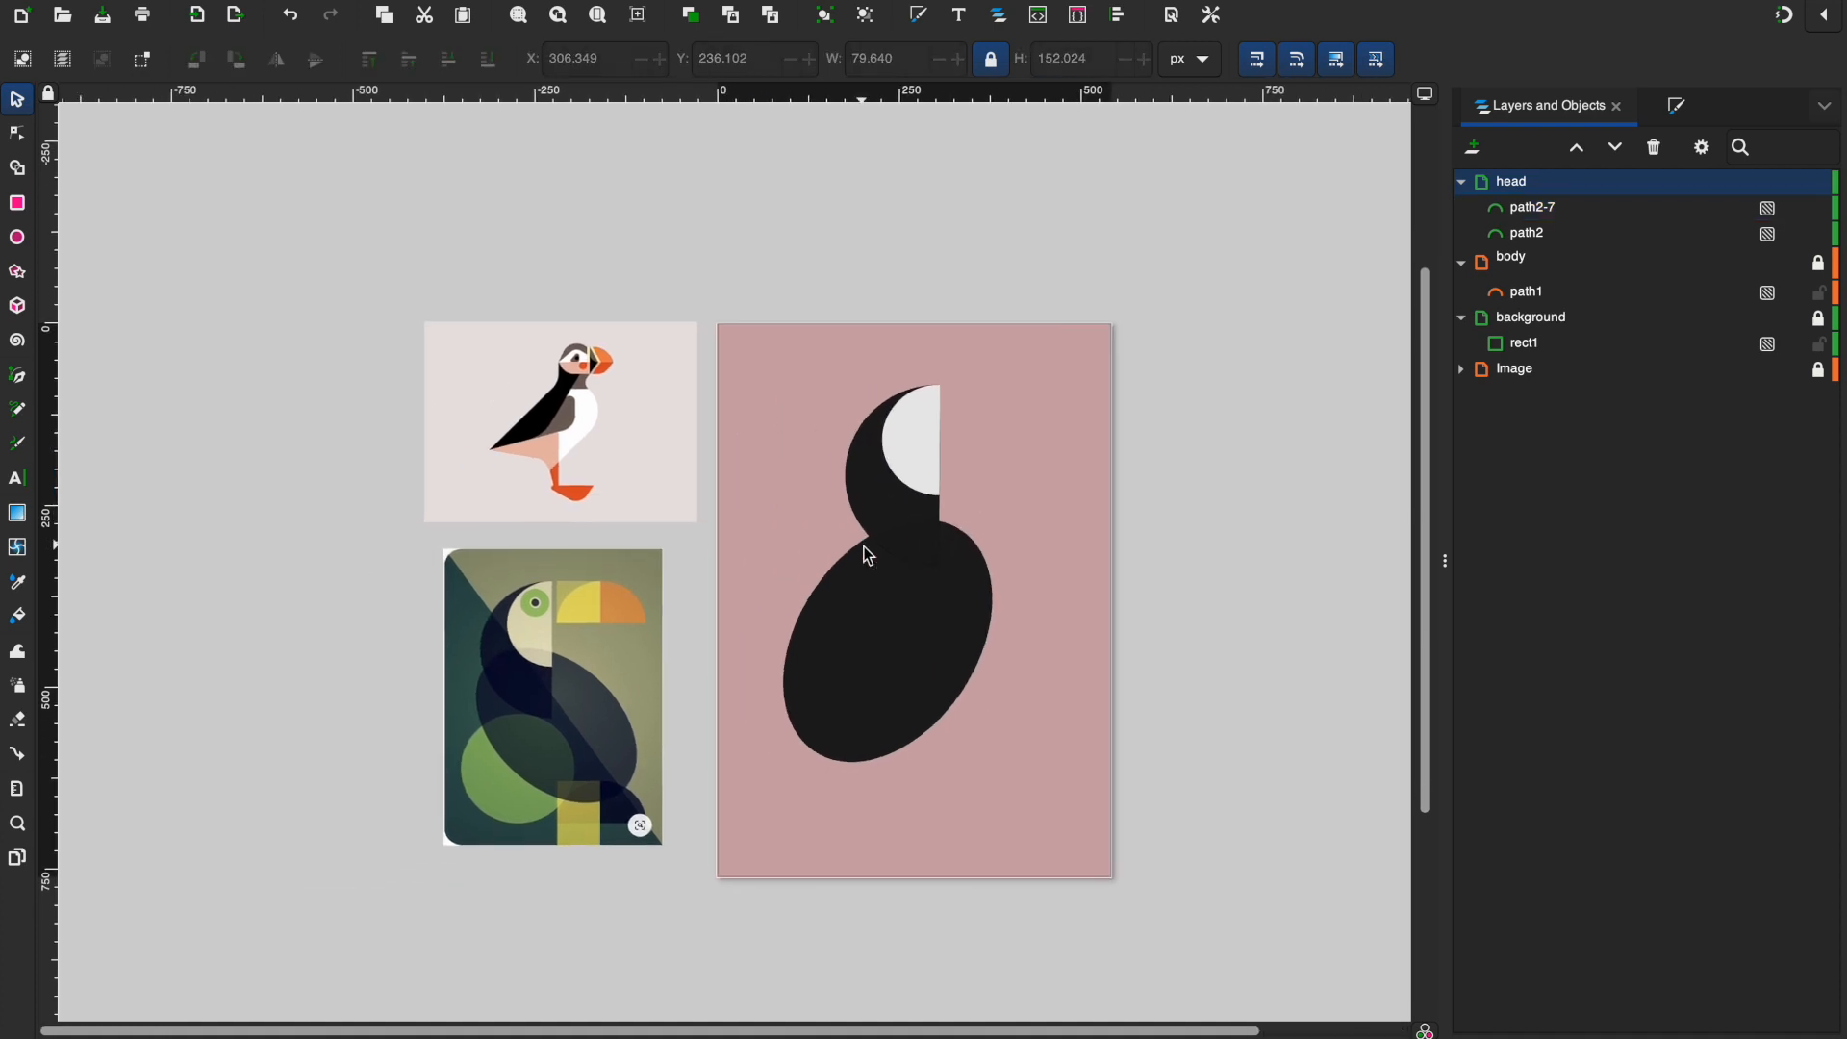
Step: Stretch the light half circle vertically to about 170 px, keeping its width and its flat edge aligned with the head
{"action": "scroll", "coordinate": [808, 656], "scroll_direction": "up", "scroll_amount": 2}
{"action": "left_click_drag", "start_coordinate": [985, 363], "coordinate": [978, 450]}
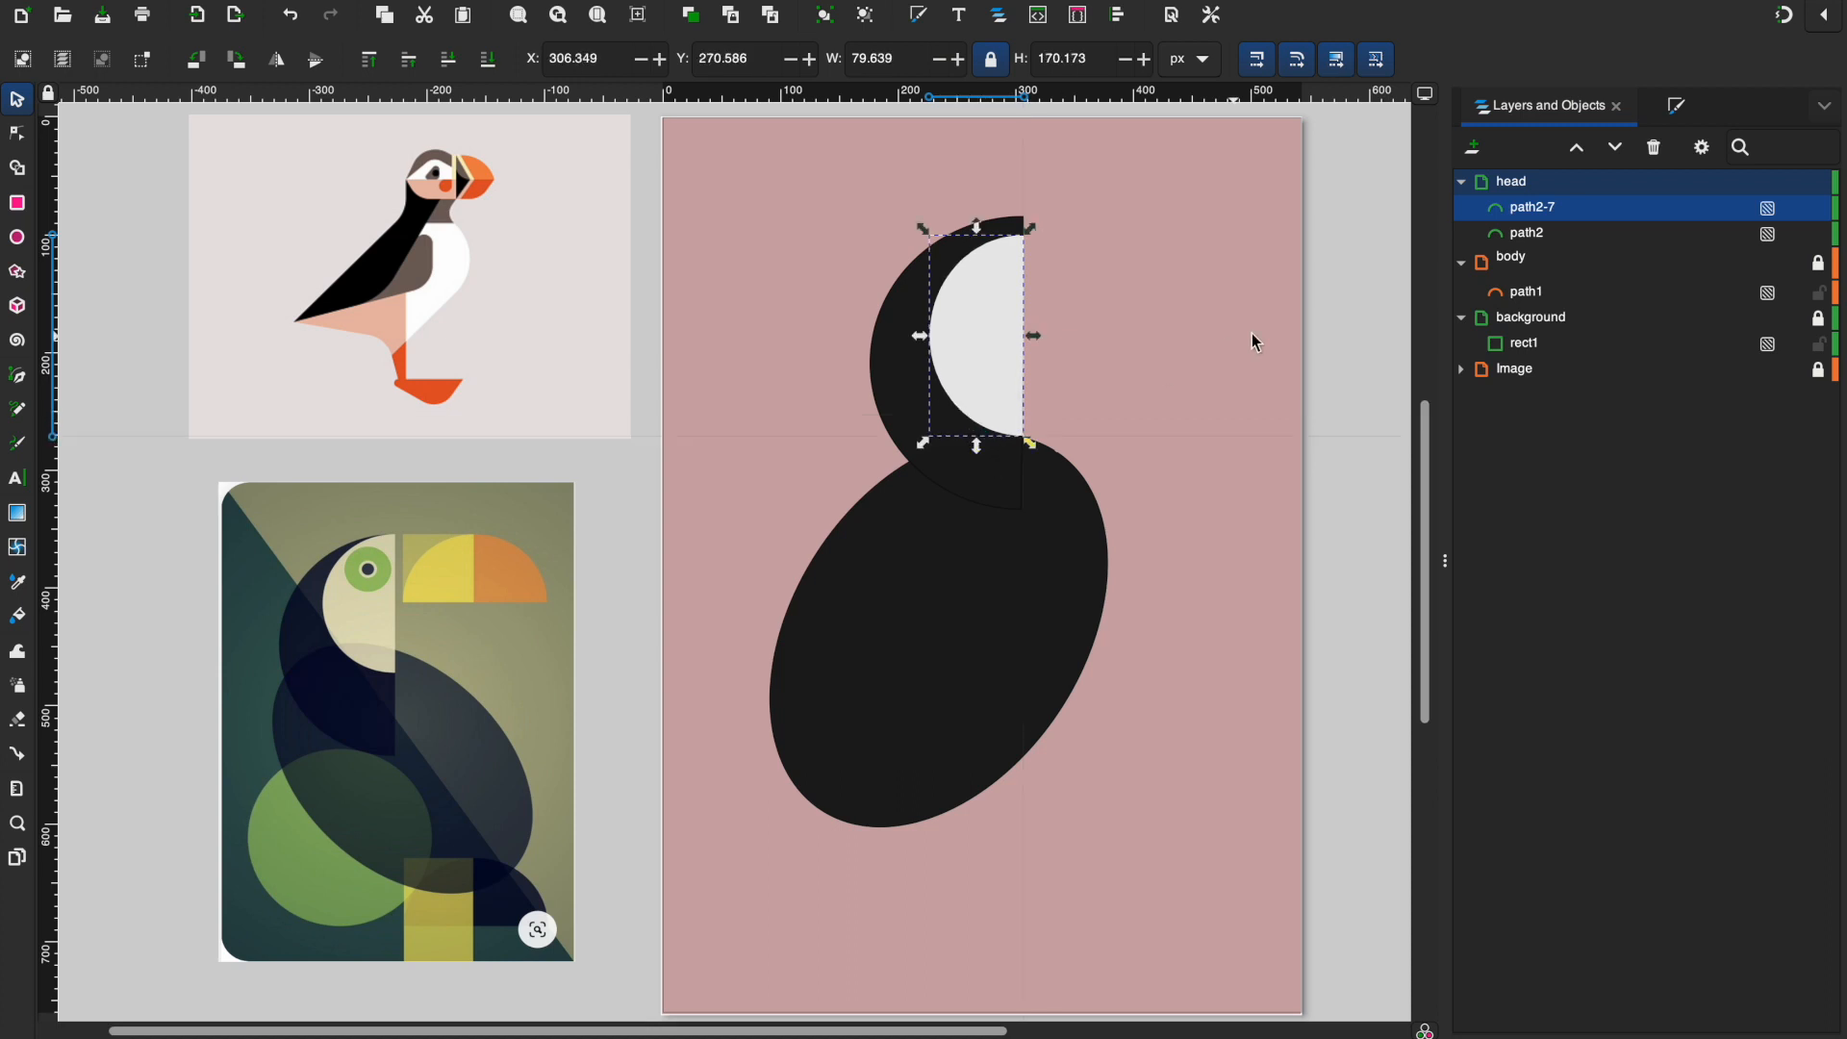
{"action": "left_click", "coordinate": [1151, 447]}
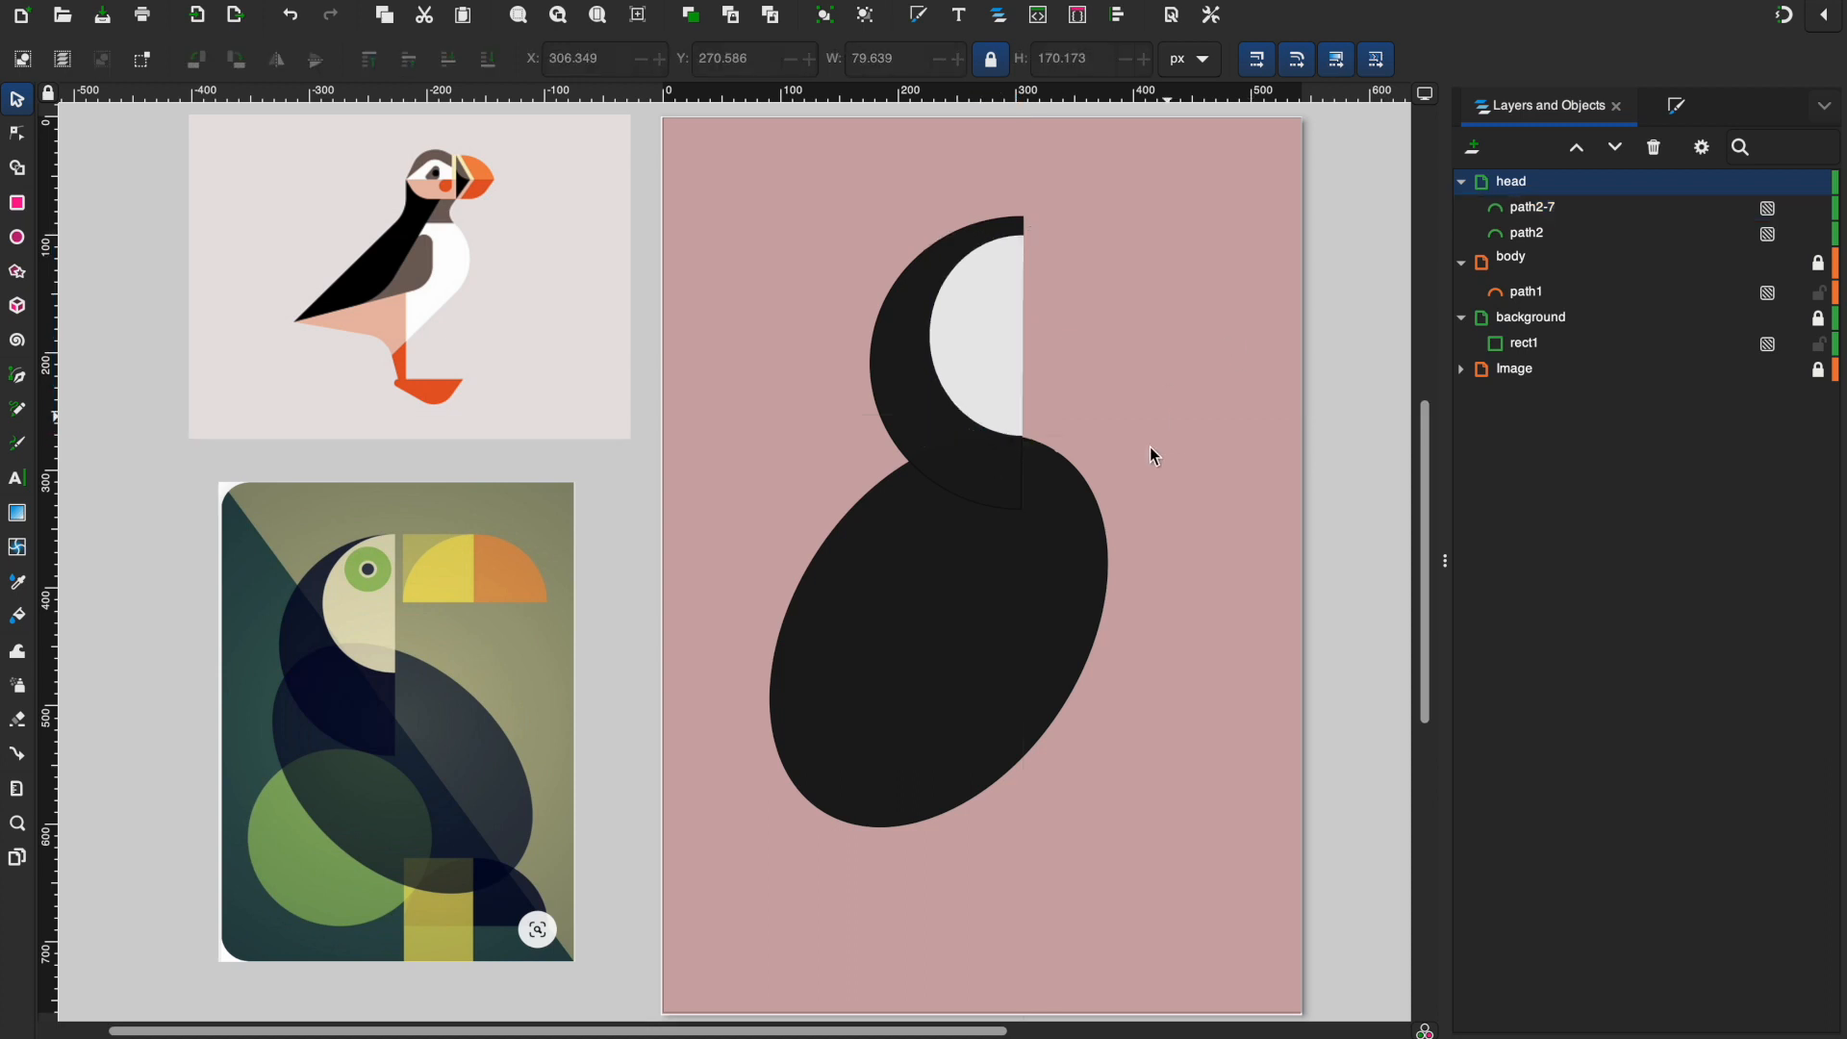
{"action": "left_click", "coordinate": [1012, 373]}
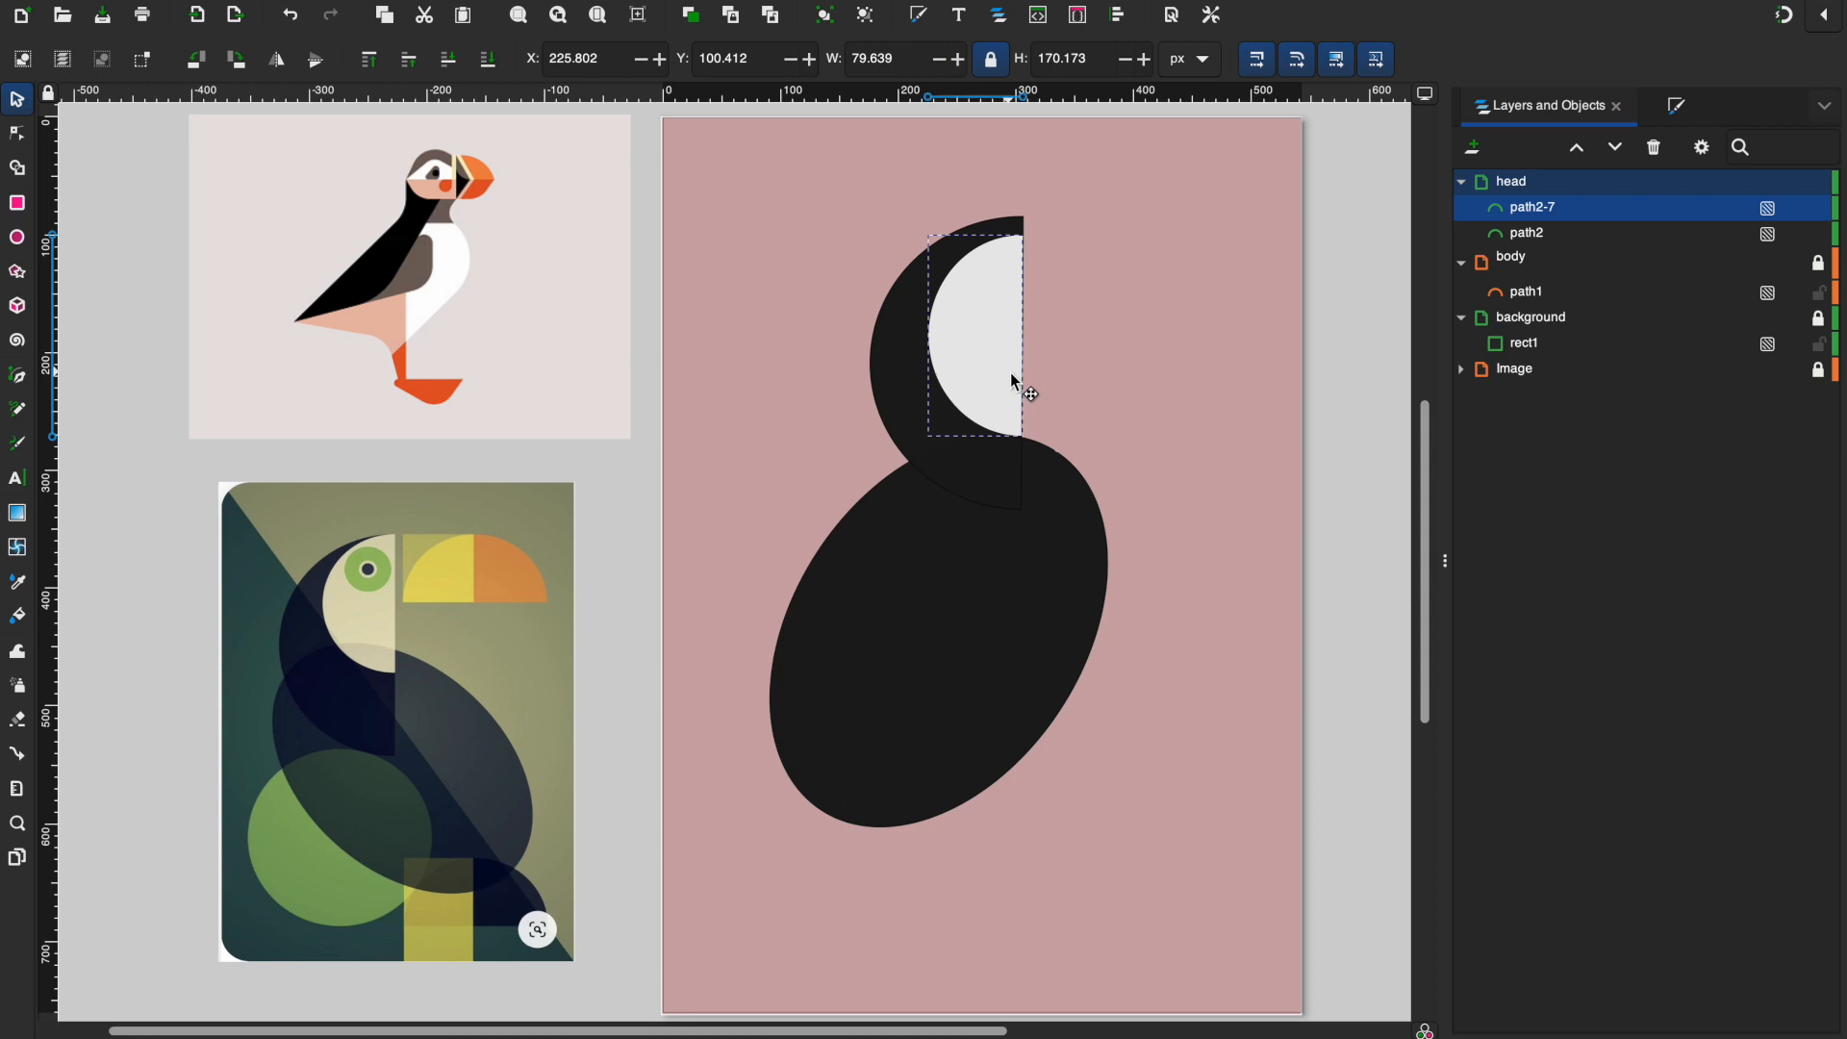
{"action": "left_click", "coordinate": [1133, 412]}
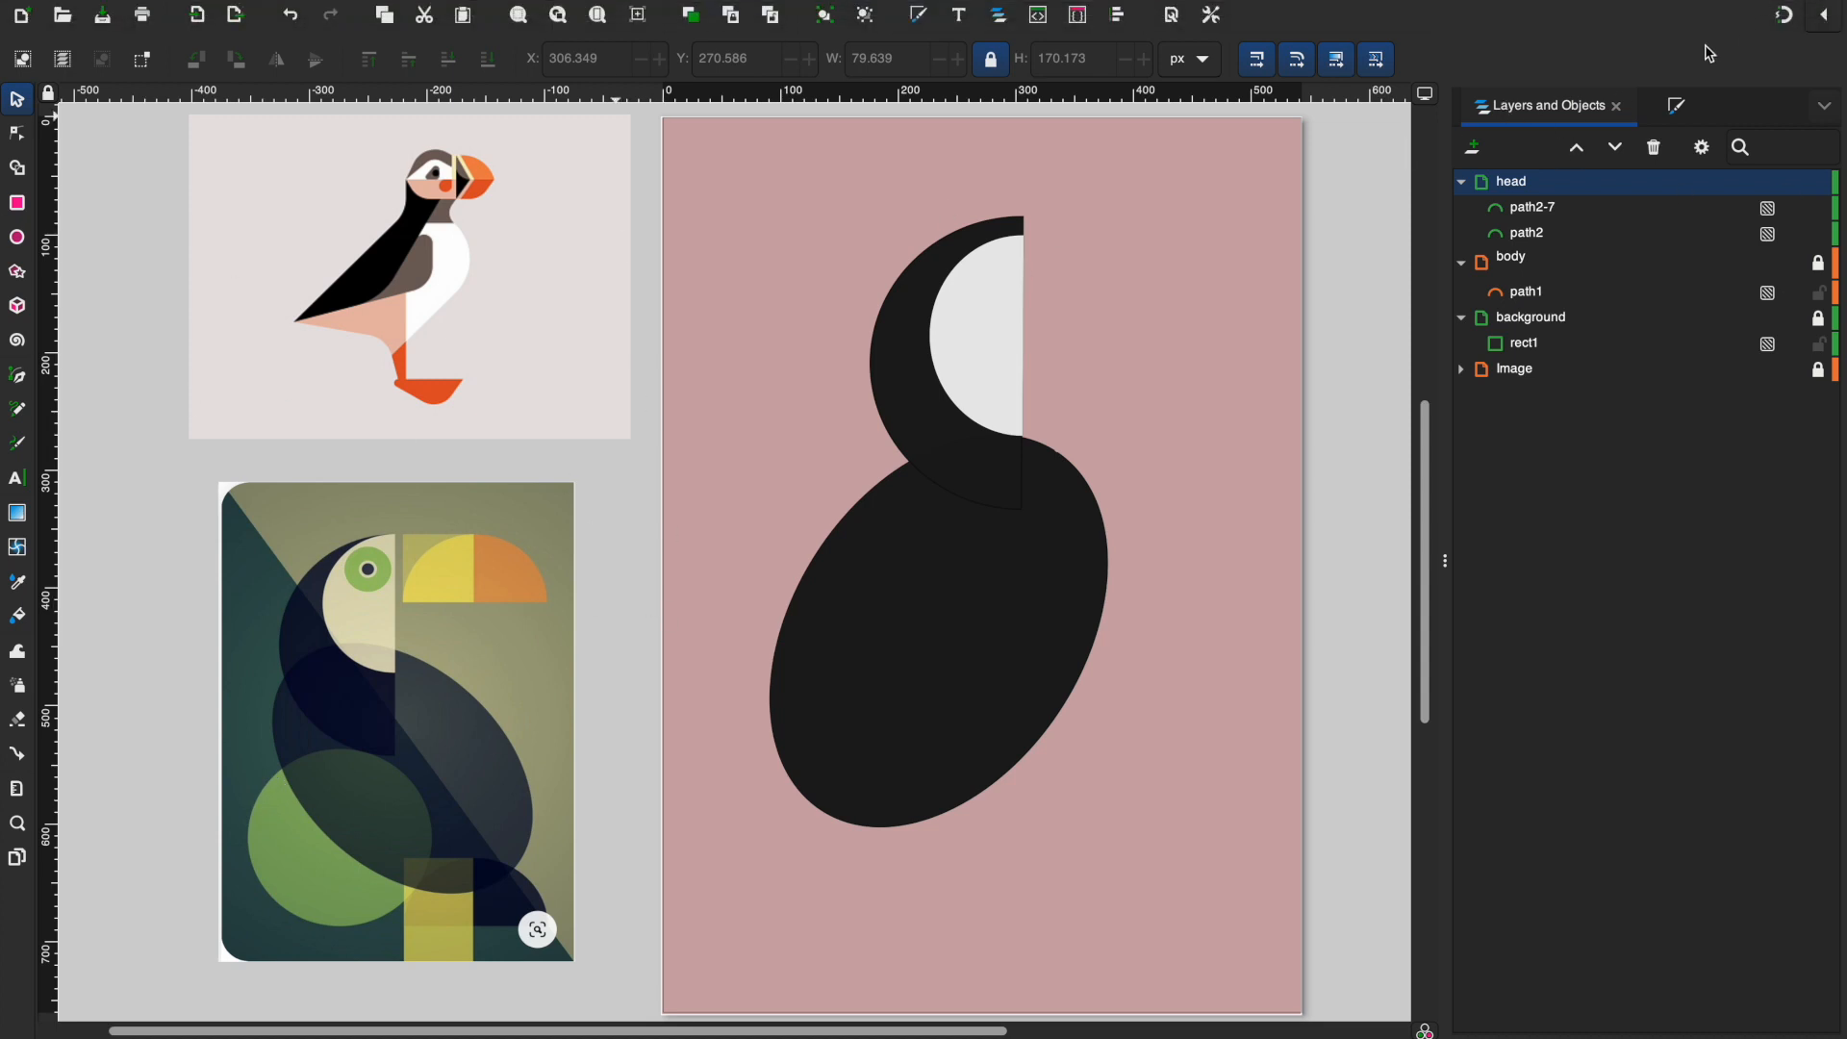
Step: Add a layer named "eyes" above the head layer and lock the head layer
{"action": "left_click", "coordinate": [1474, 150]}
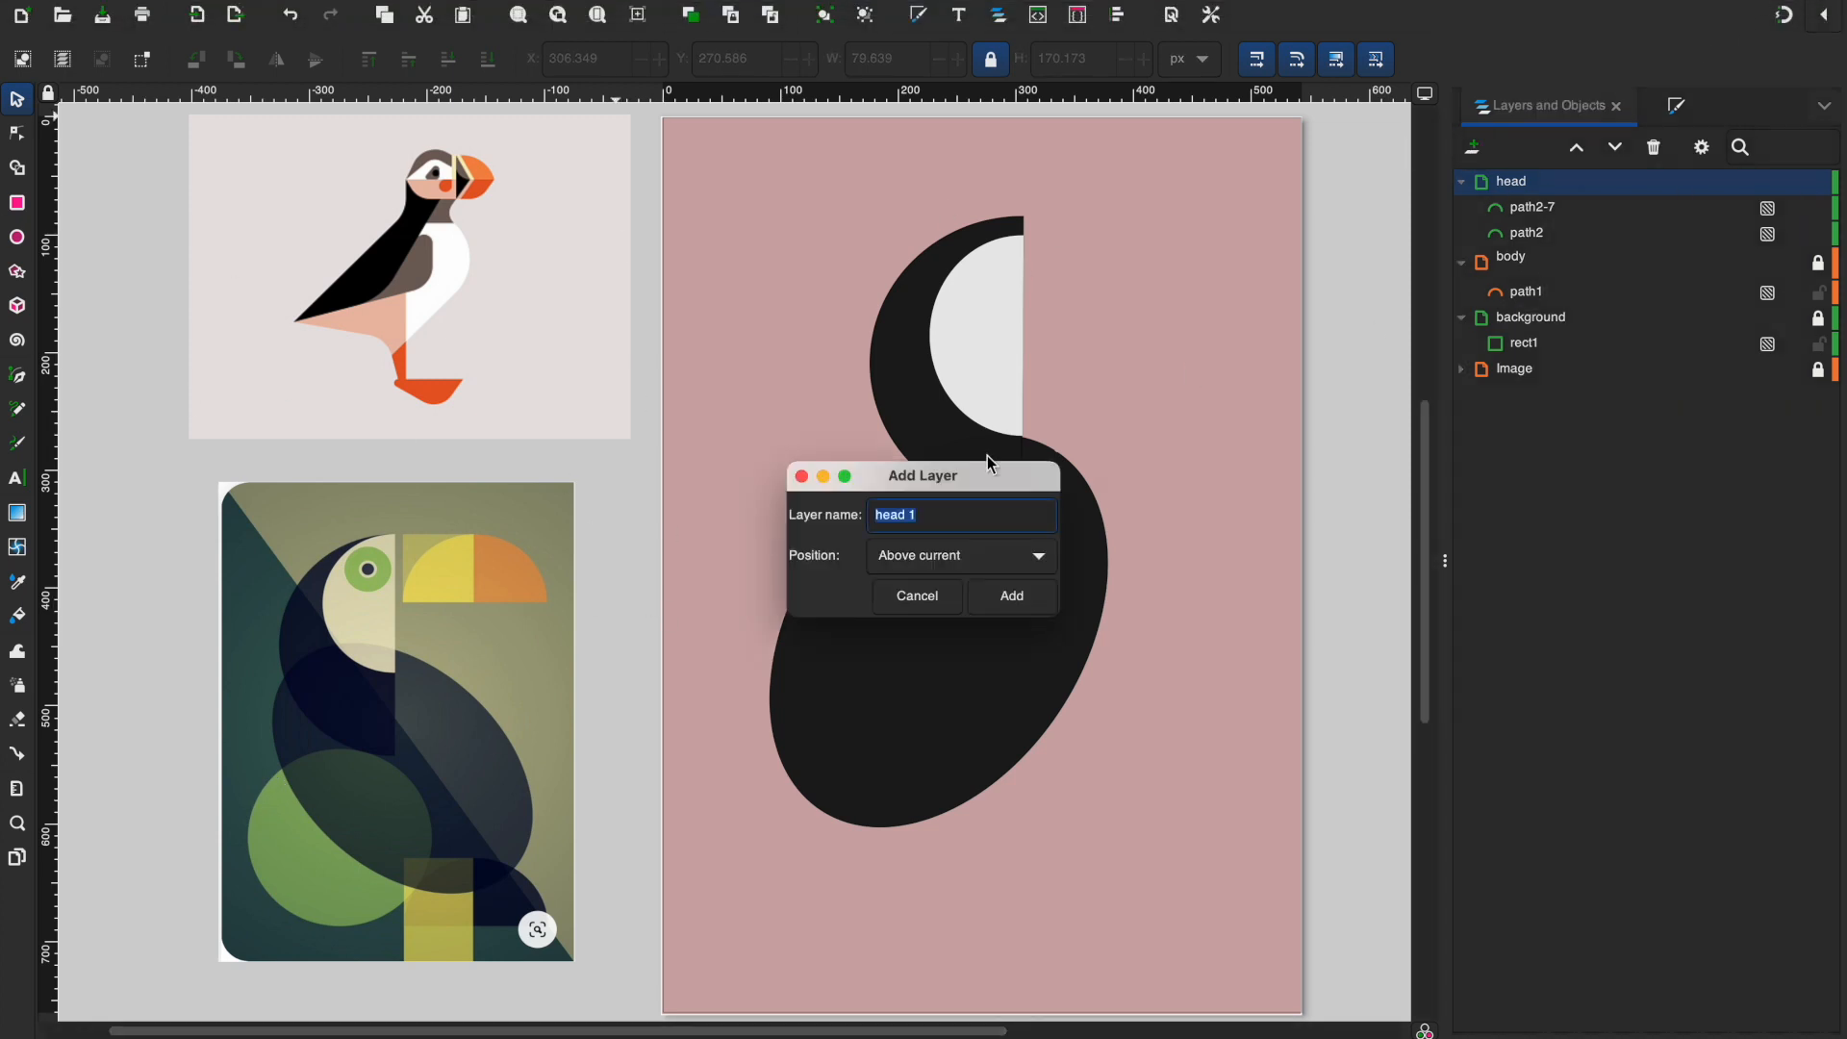
{"action": "type", "text": "eyes"}
{"action": "left_click", "coordinate": [1013, 608]}
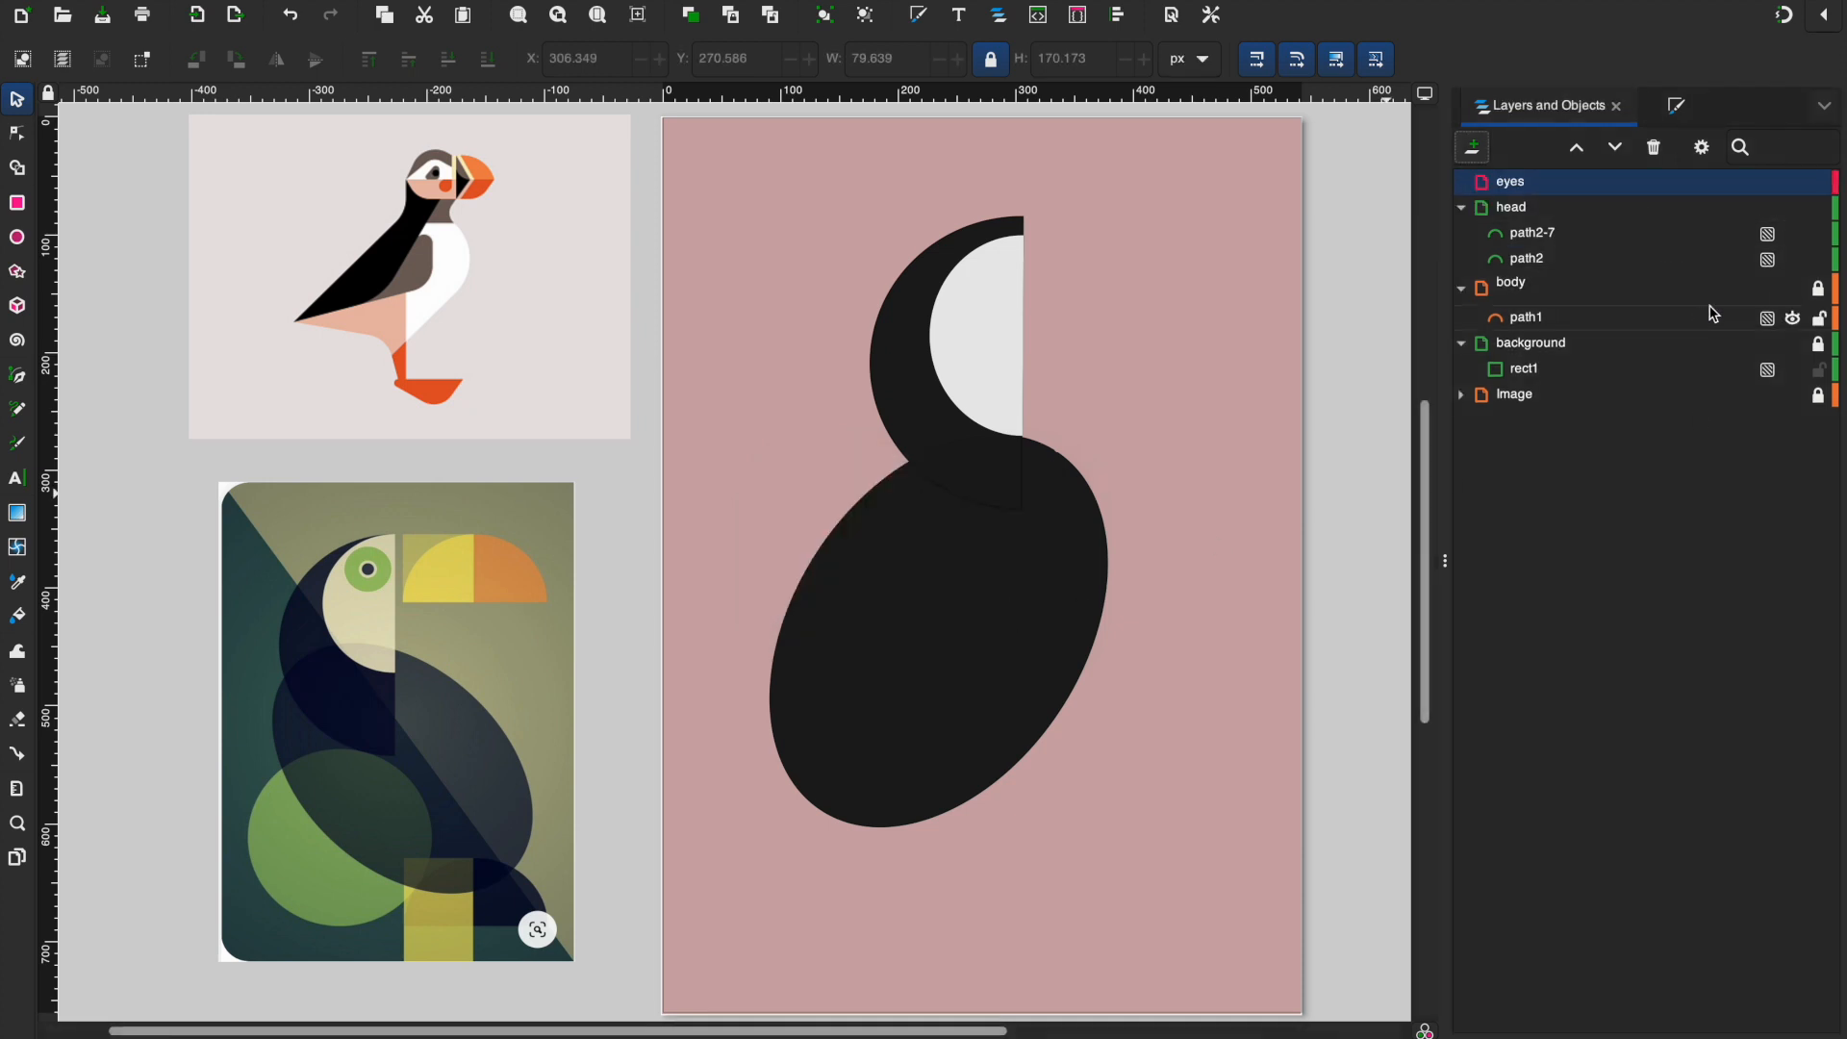
{"action": "left_click", "coordinate": [1821, 210]}
Step: Draw a black-filled circle about 32 px across on the upper part of the light face as the eye
{"action": "left_click", "coordinate": [18, 239]}
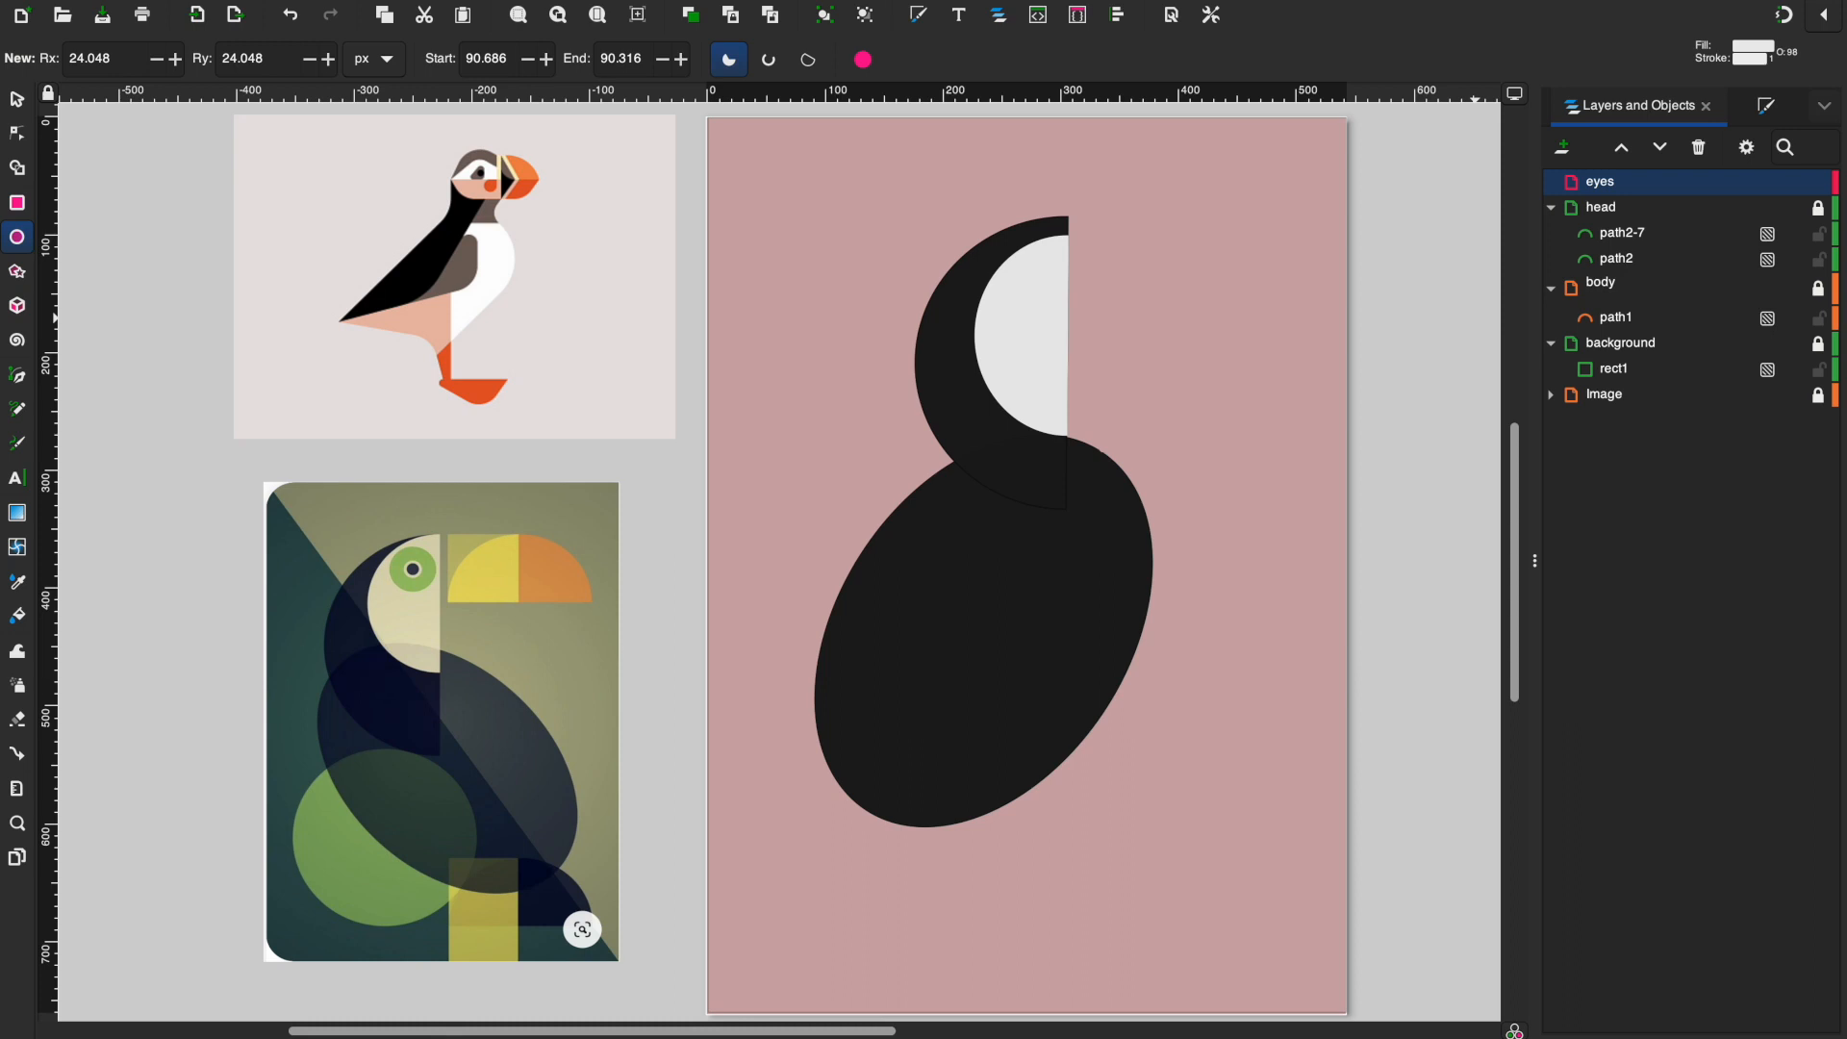
{"action": "left_click", "coordinate": [923, 1037]}
{"action": "left_click", "coordinate": [904, 1036]}
{"action": "scroll", "coordinate": [1095, 290], "scroll_direction": "up", "scroll_amount": 5}
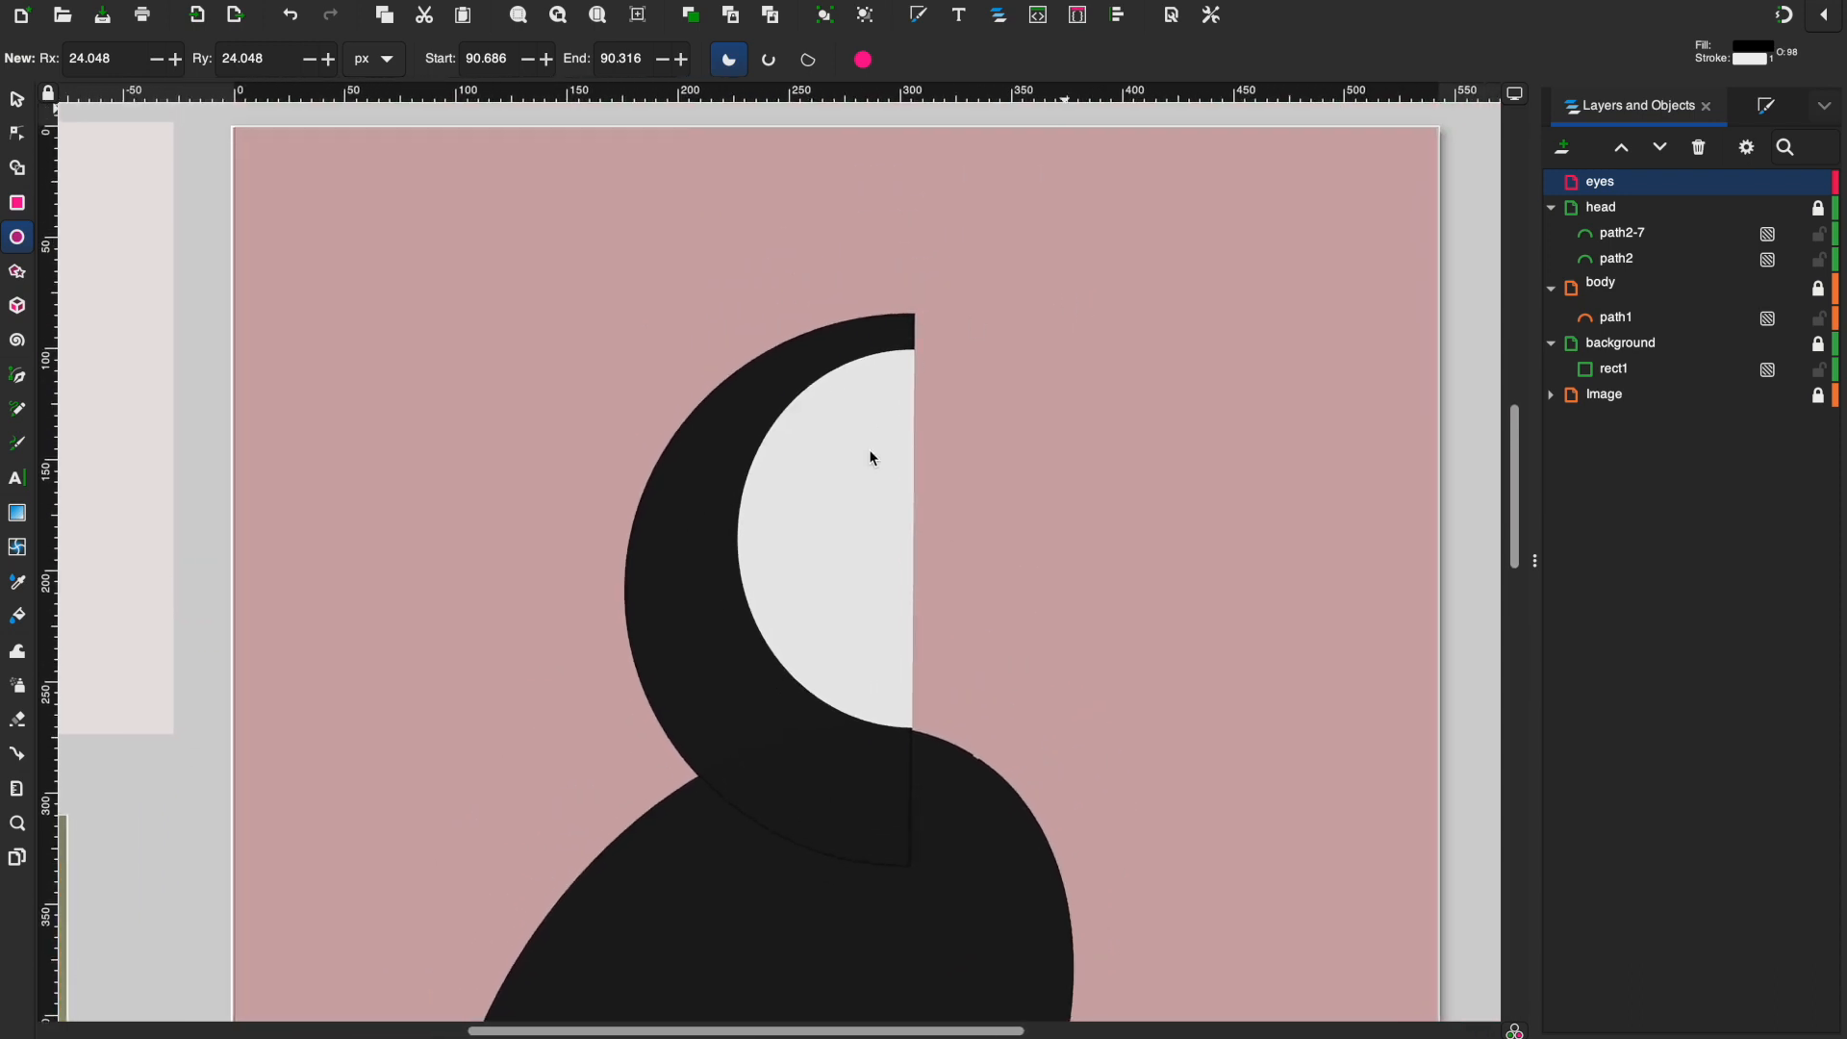
{"action": "left_click_drag", "start_coordinate": [905, 275], "coordinate": [881, 255]}
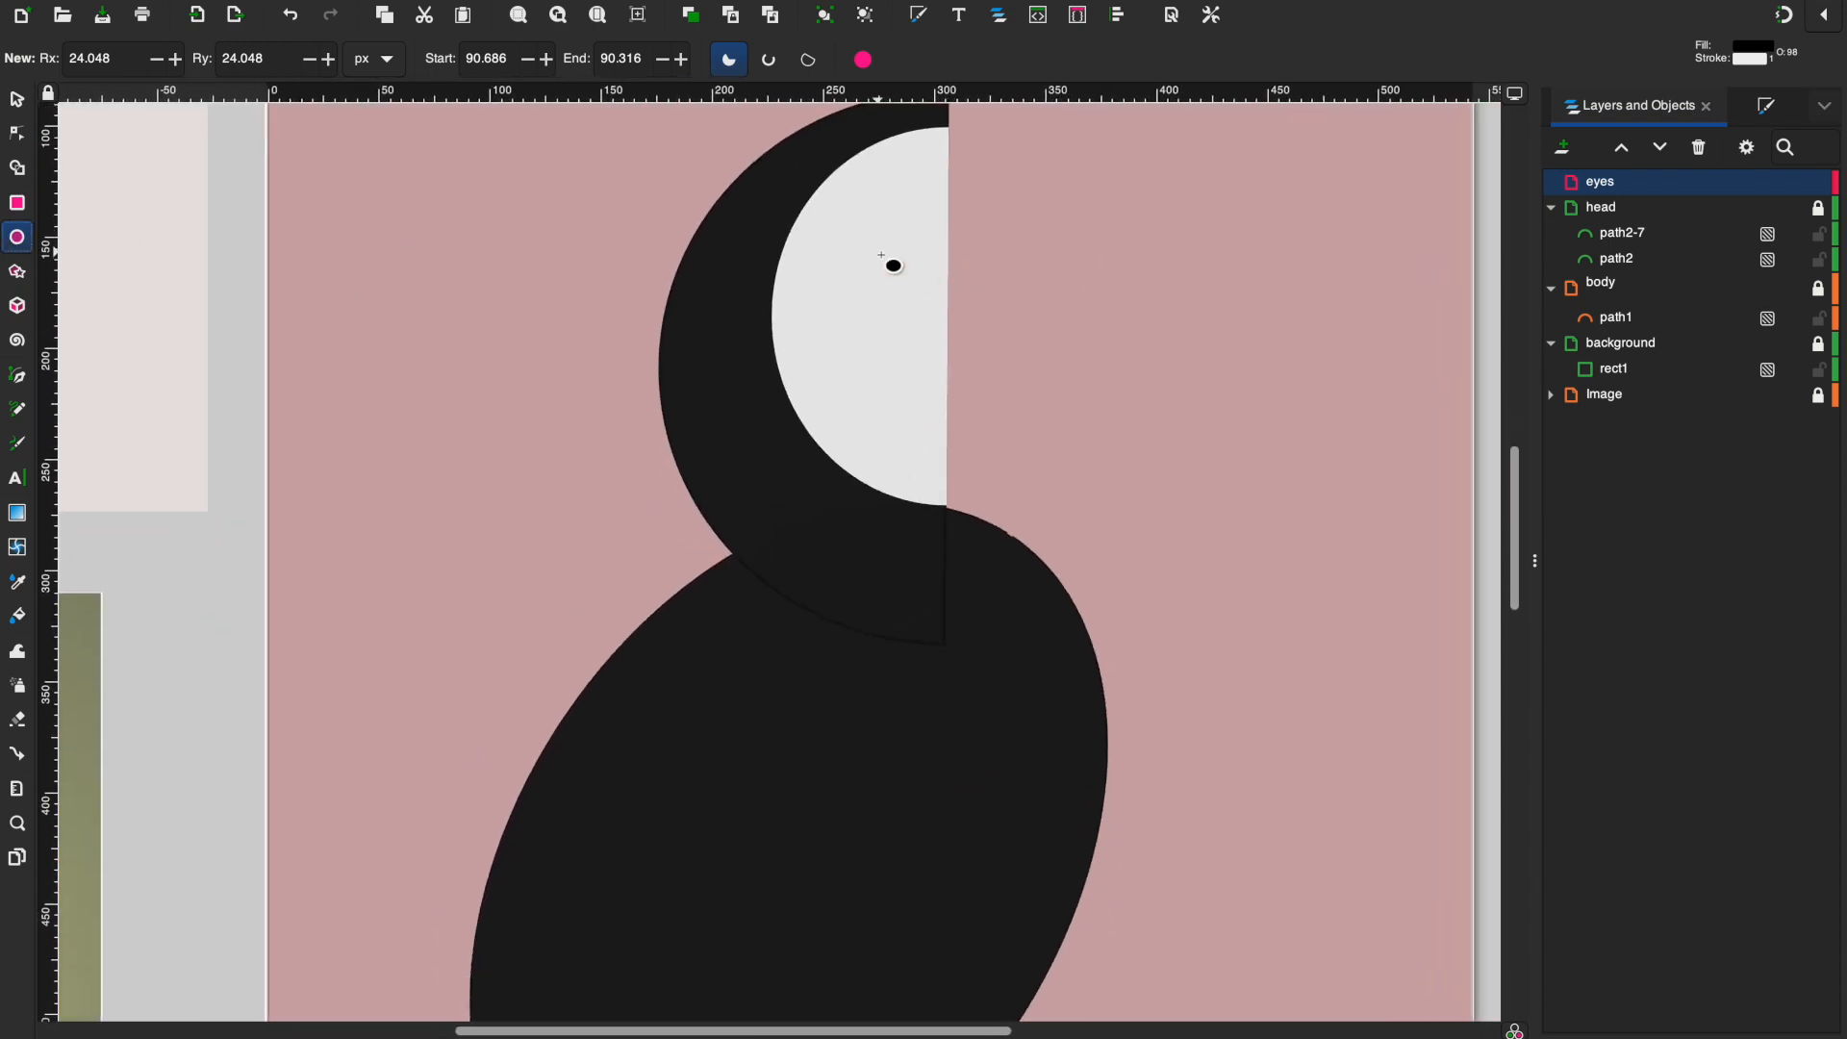
{"action": "mouse_move", "coordinate": [864, 190]}
{"action": "left_mouse_down"}
{"action": "mouse_move", "coordinate": [886, 251]}
{"action": "mouse_move", "coordinate": [928, 256]}
{"action": "left_mouse_up"}
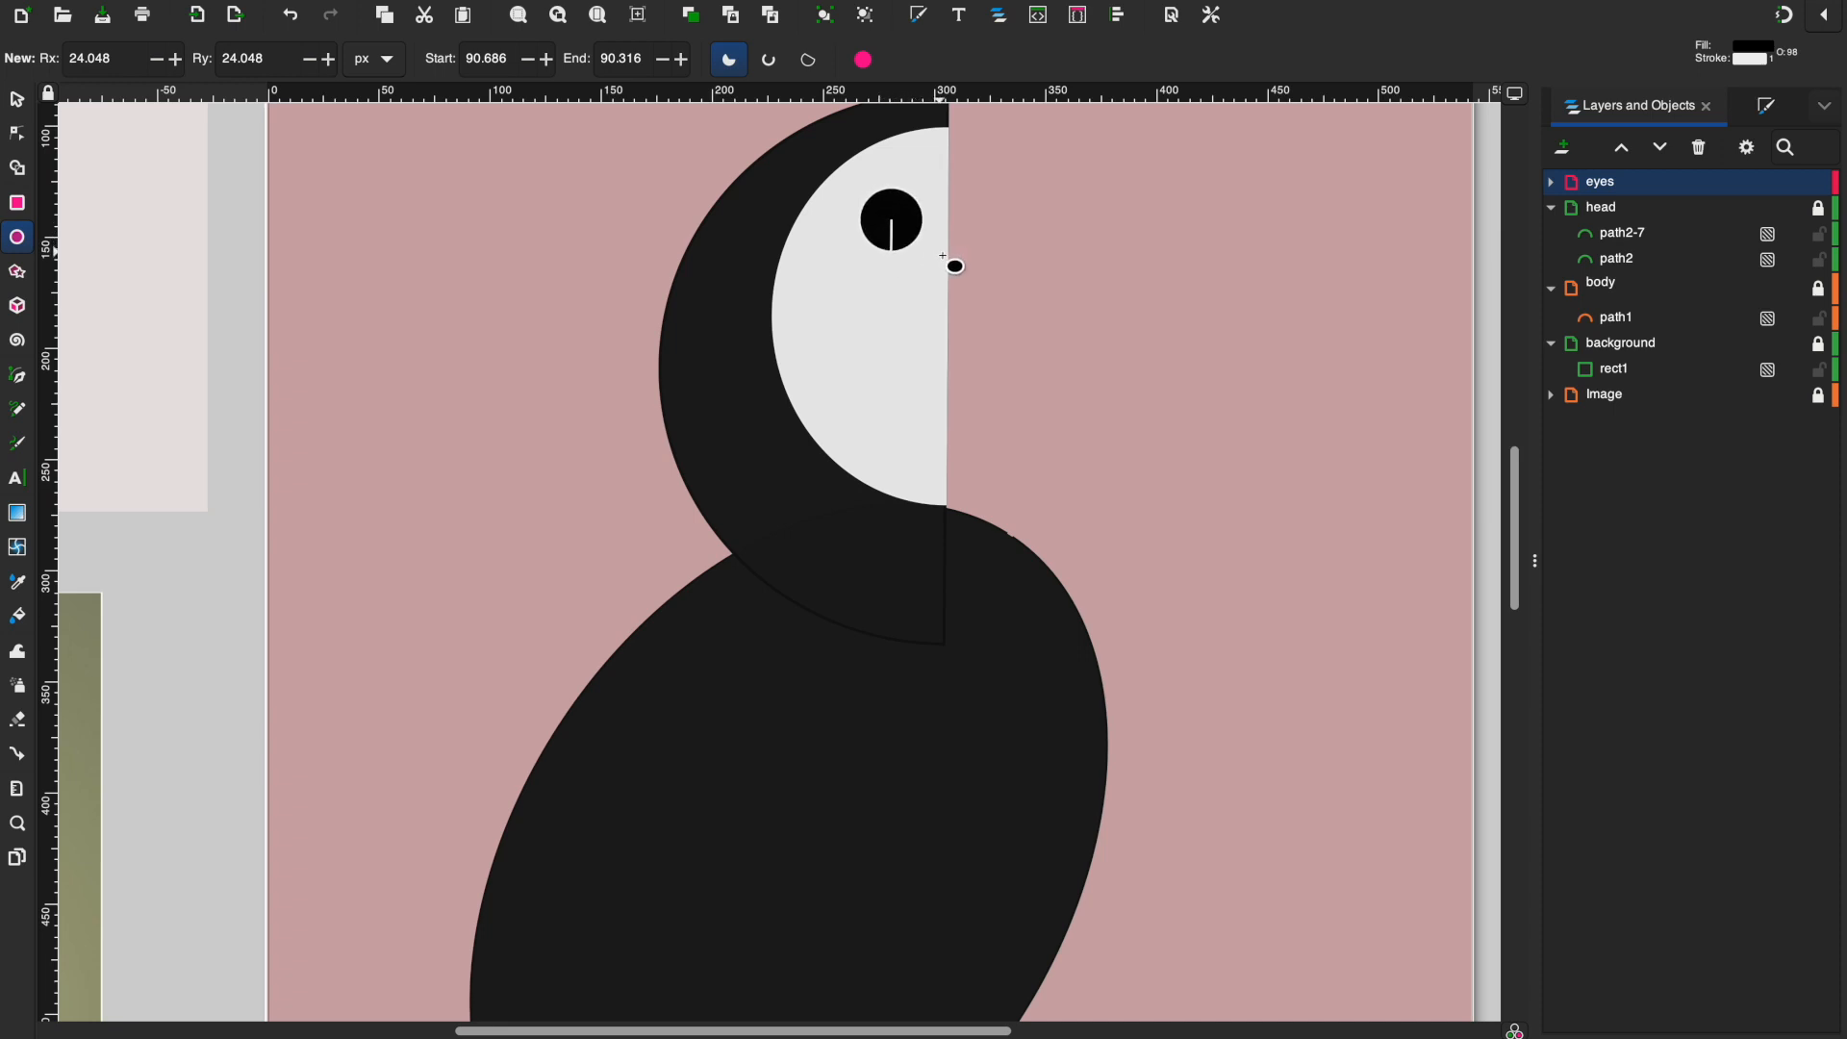
{"action": "left_click_drag", "start_coordinate": [944, 258], "coordinate": [947, 262]}
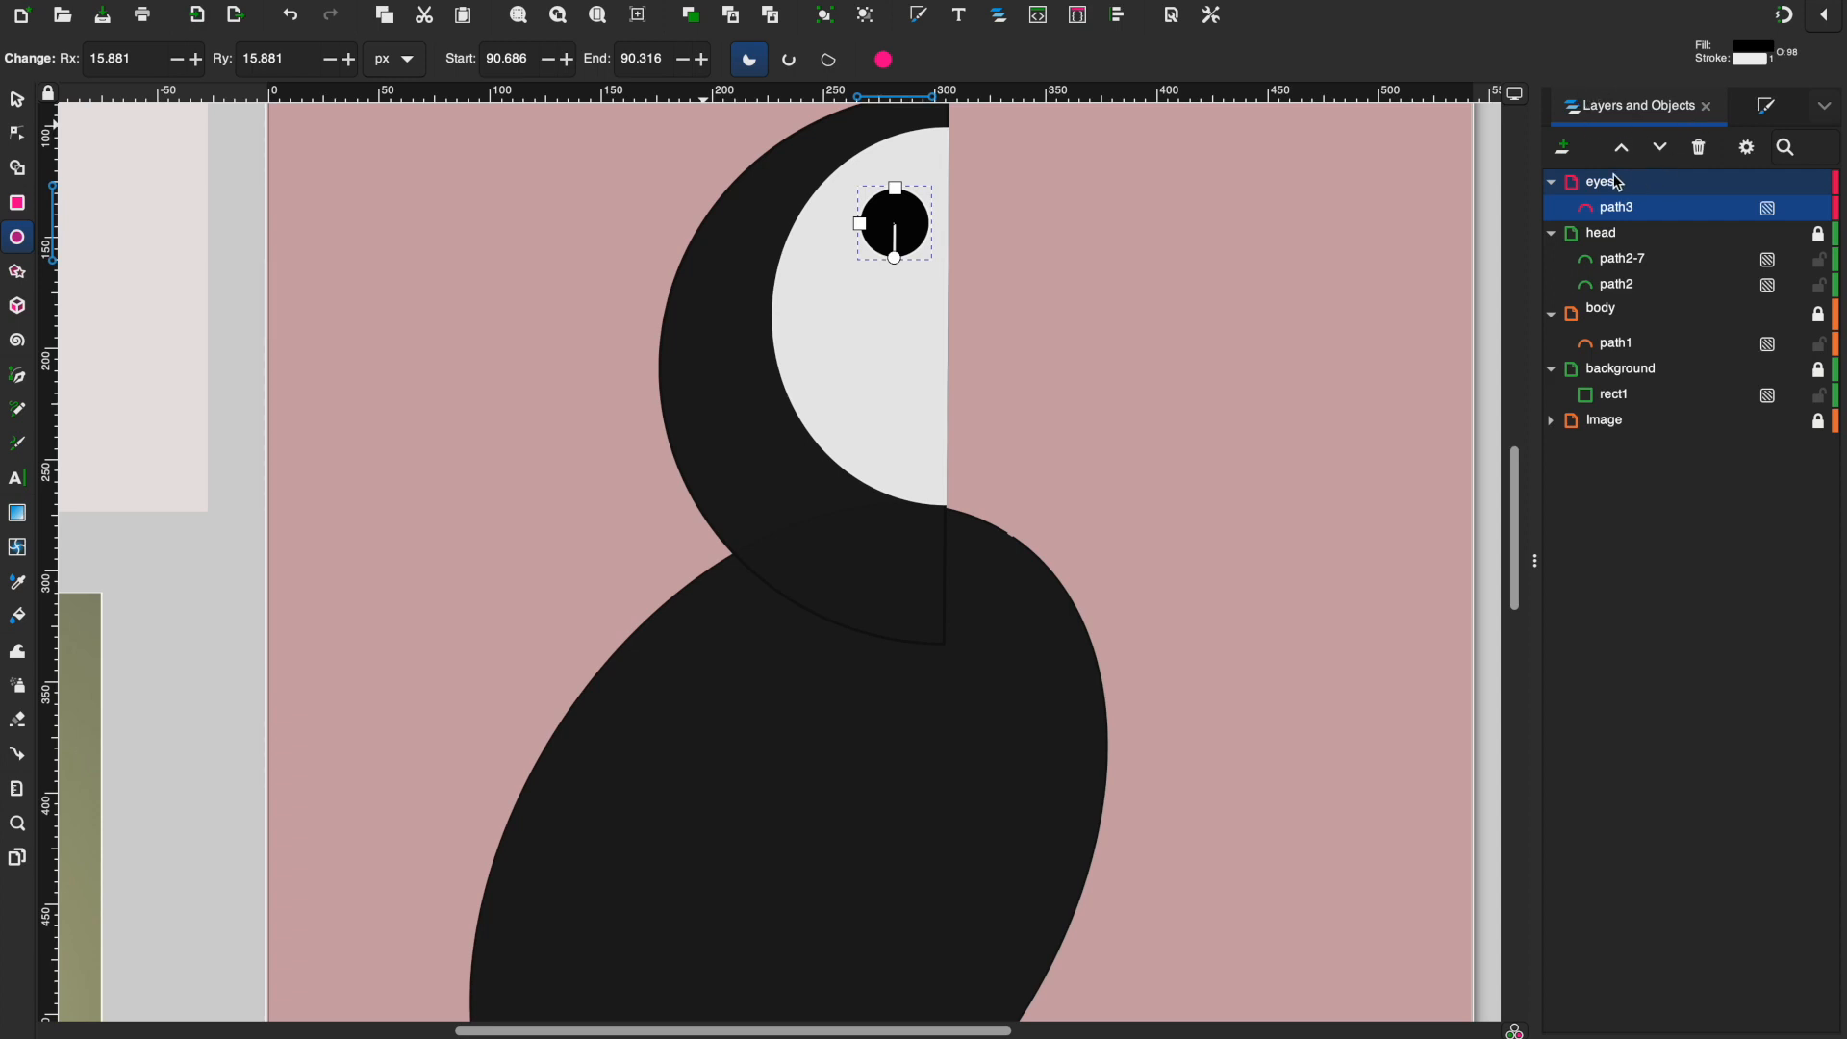
Step: Set the eye circle's stroke to black (000000ff) by lowering its lightness to 0
{"action": "left_click", "coordinate": [1774, 123]}
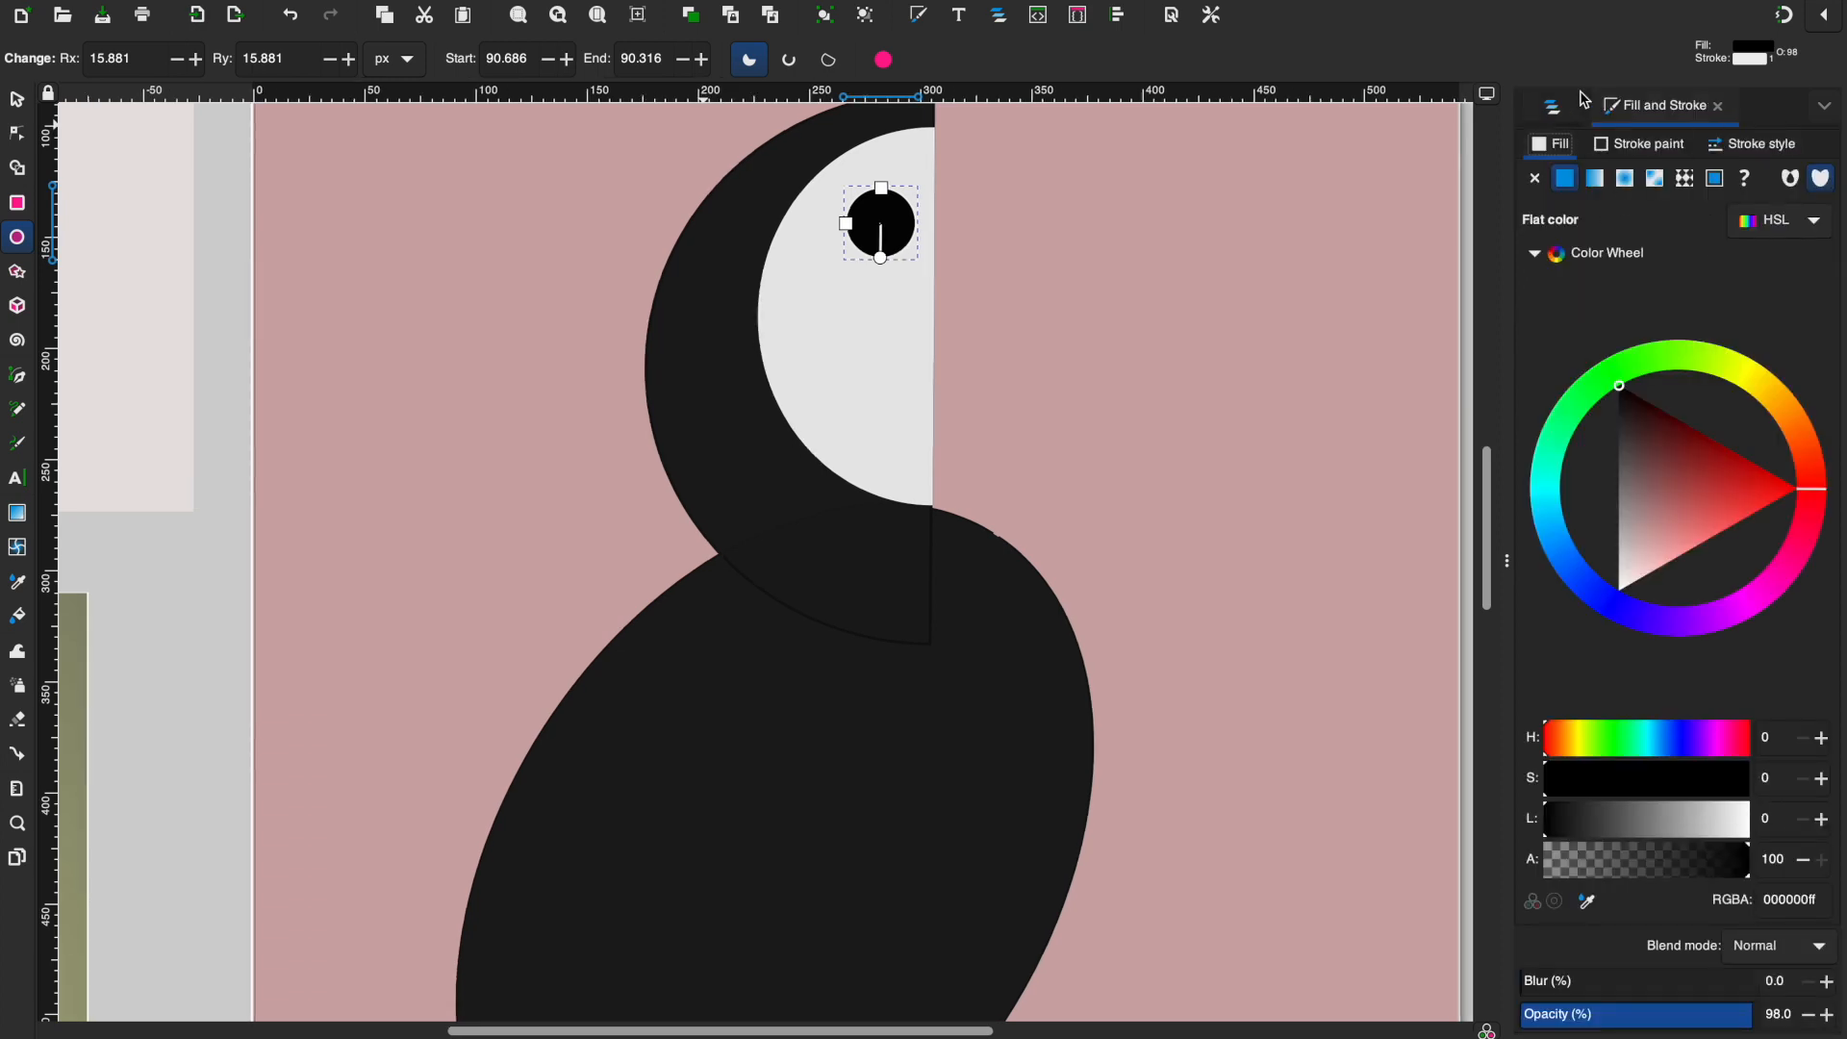
{"action": "left_click", "coordinate": [1622, 149]}
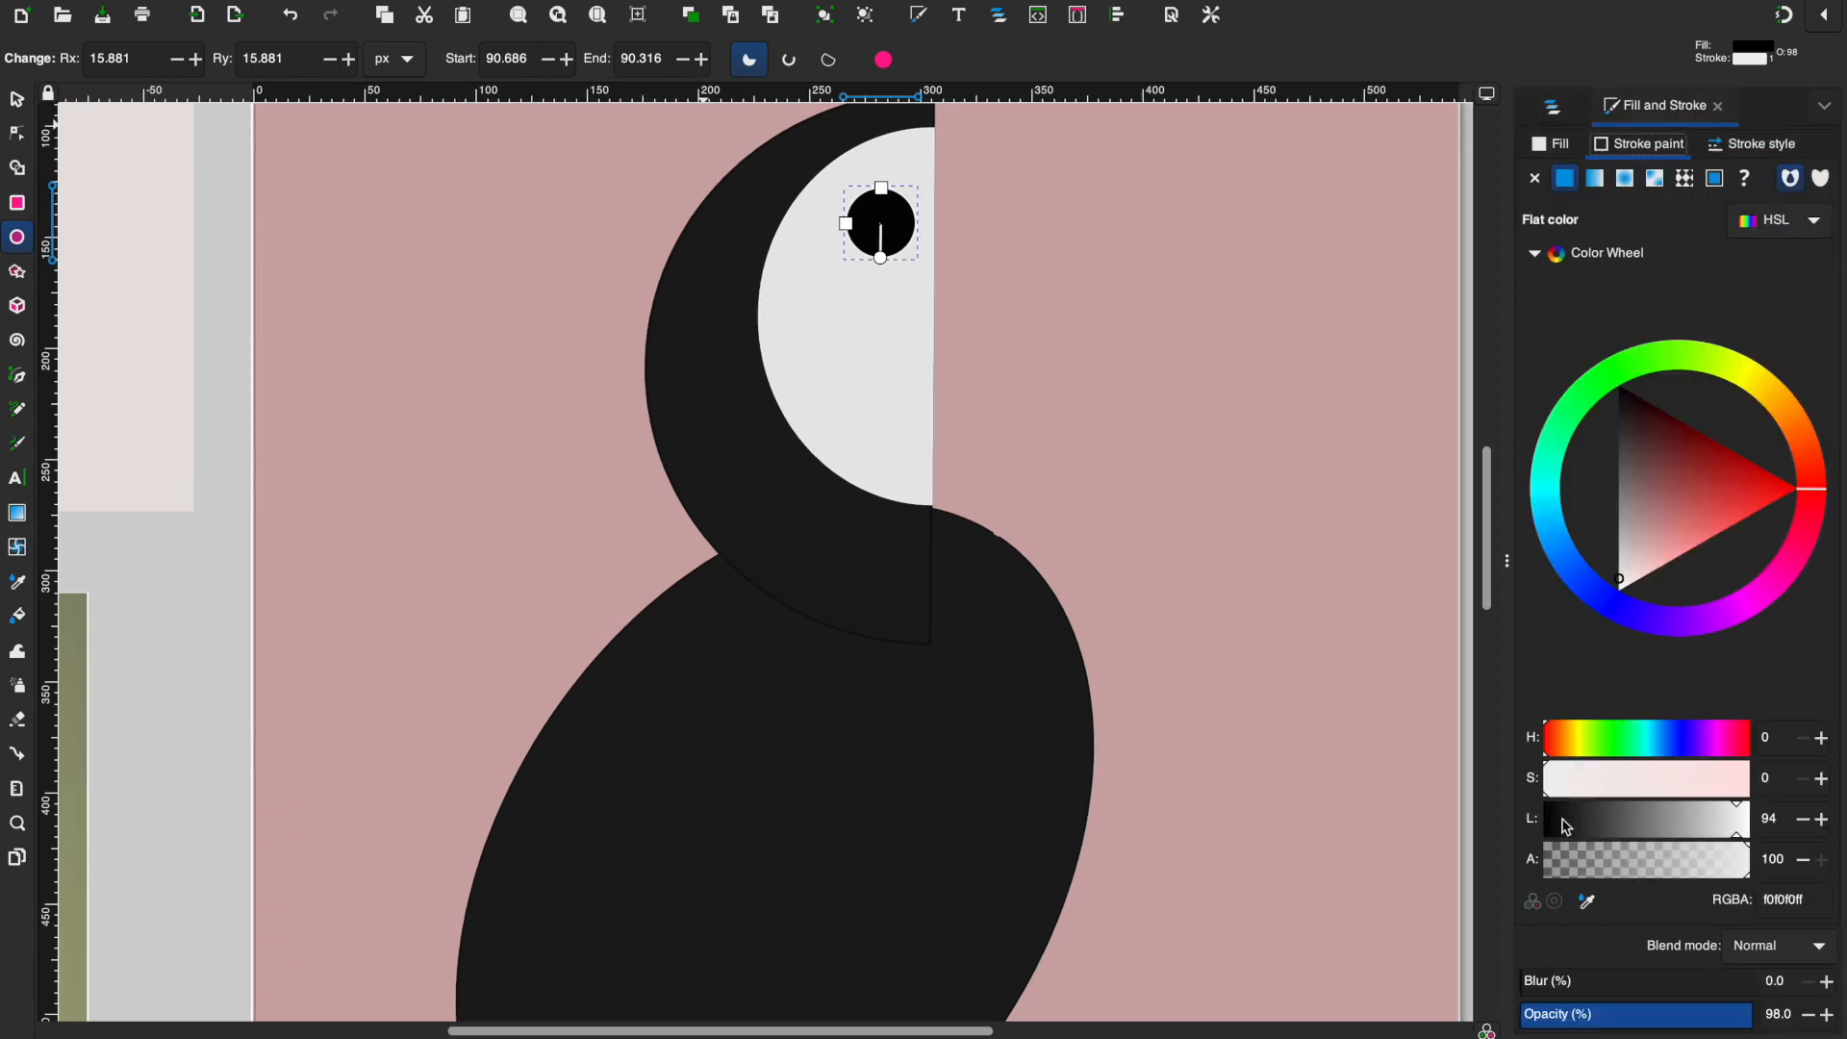
{"action": "left_click_drag", "start_coordinate": [1701, 833], "coordinate": [1494, 846]}
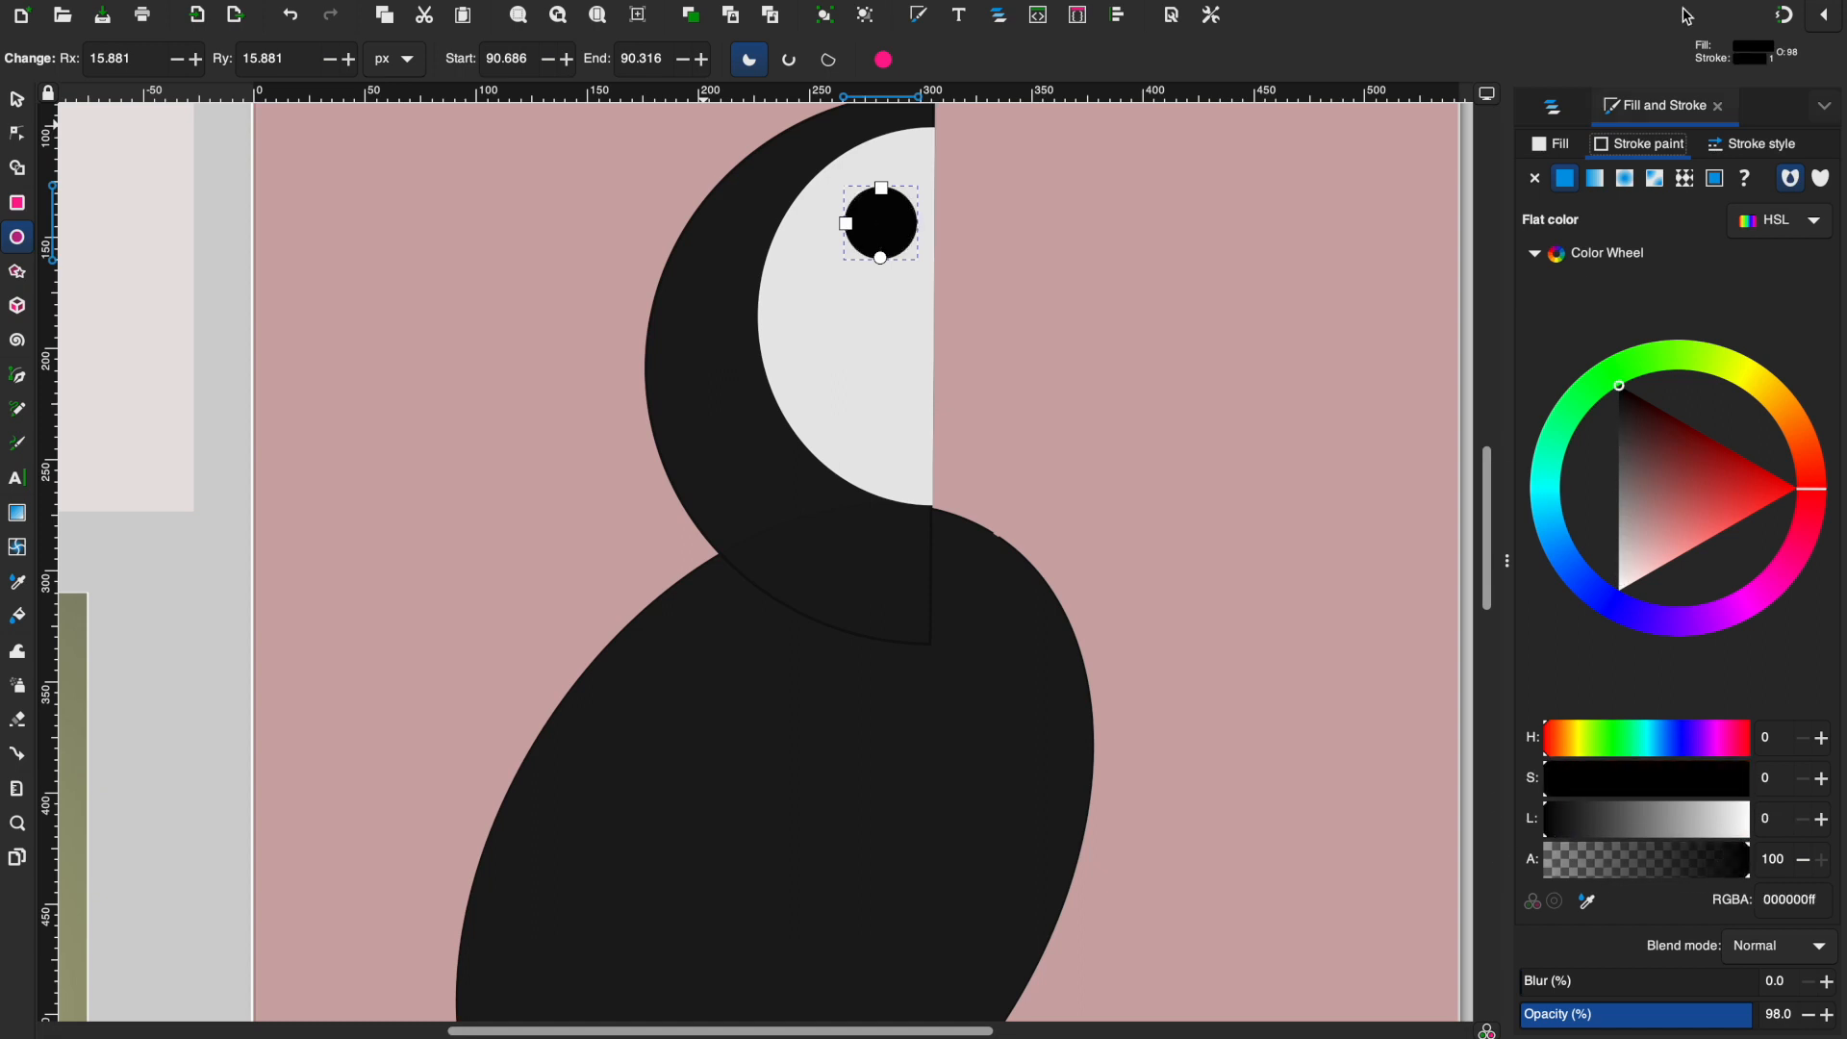
{"action": "left_click", "coordinate": [1553, 106]}
Step: Enlarge the eye circle proportionally to about 38 × 38 px, keeping it on the upper part of the light face
{"action": "left_click", "coordinate": [16, 102]}
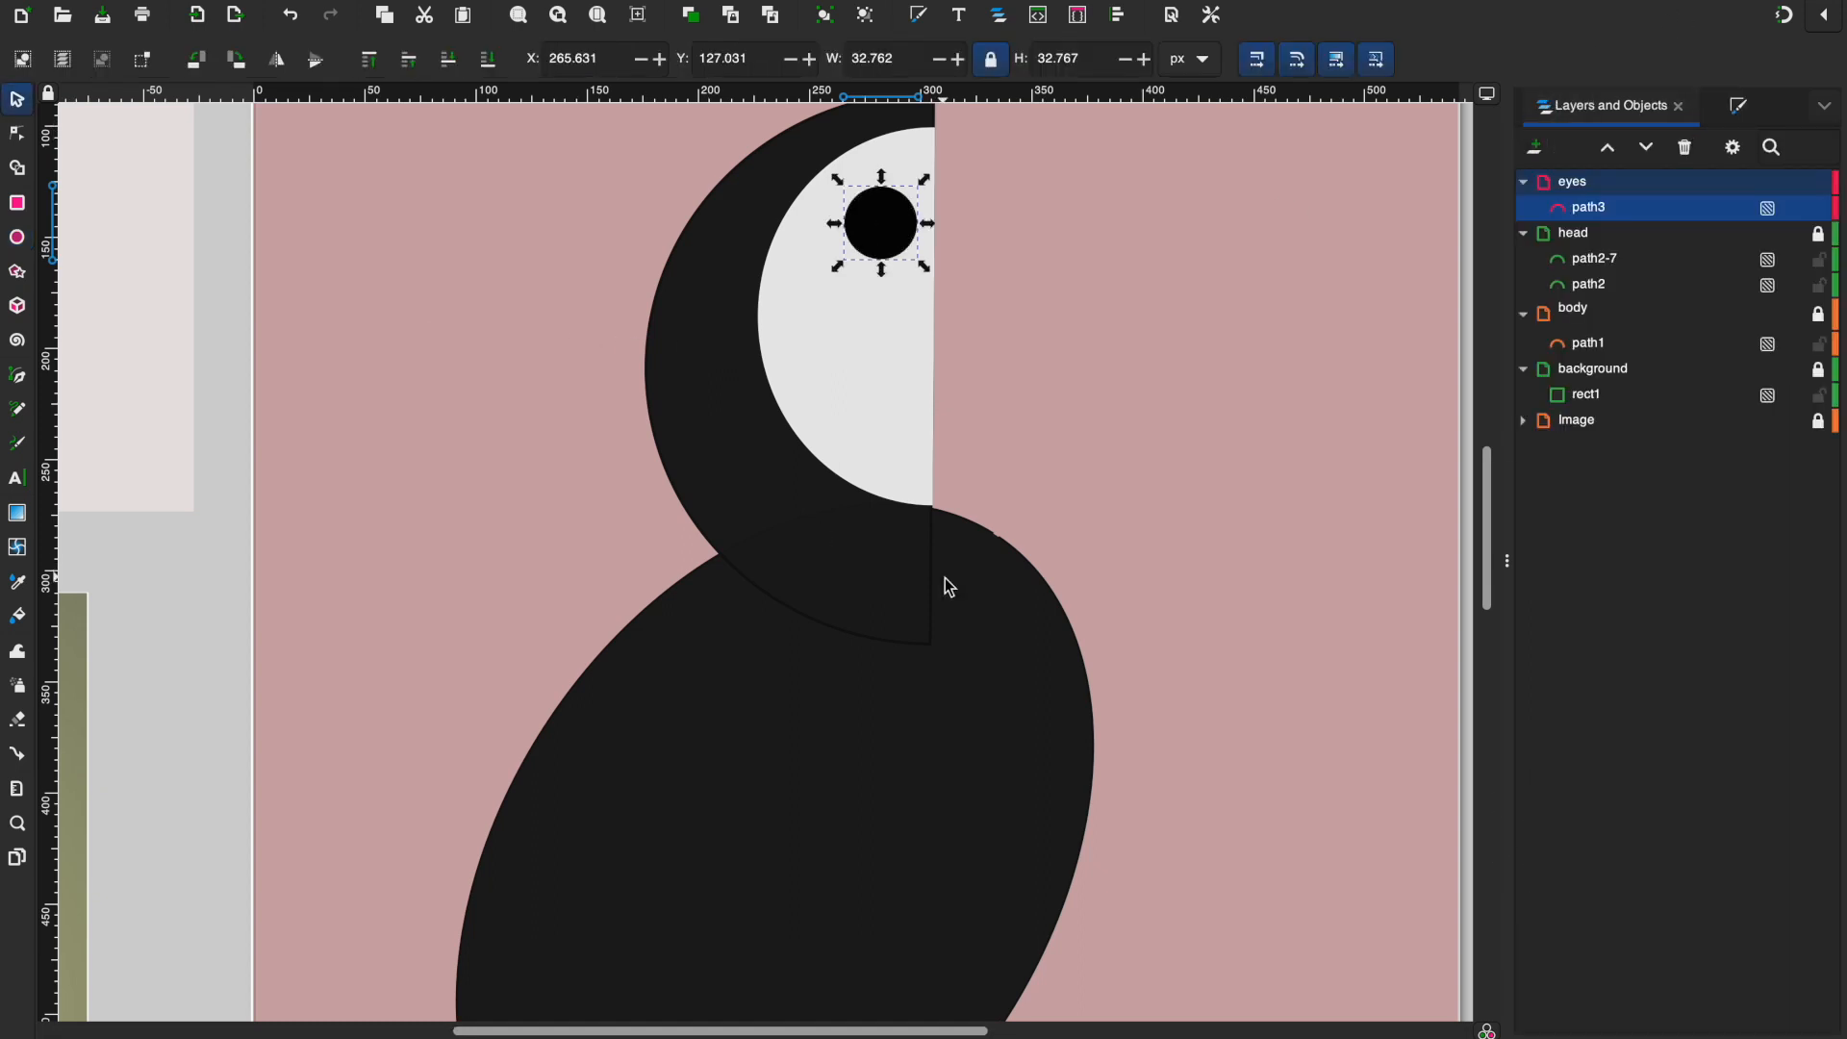
{"action": "left_click", "coordinate": [945, 577]}
{"action": "scroll", "coordinate": [1130, 373], "scroll_direction": "down", "scroll_amount": 2}
{"action": "scroll", "coordinate": [1098, 391], "scroll_direction": "up", "scroll_amount": 1}
{"action": "left_click", "coordinate": [973, 264]}
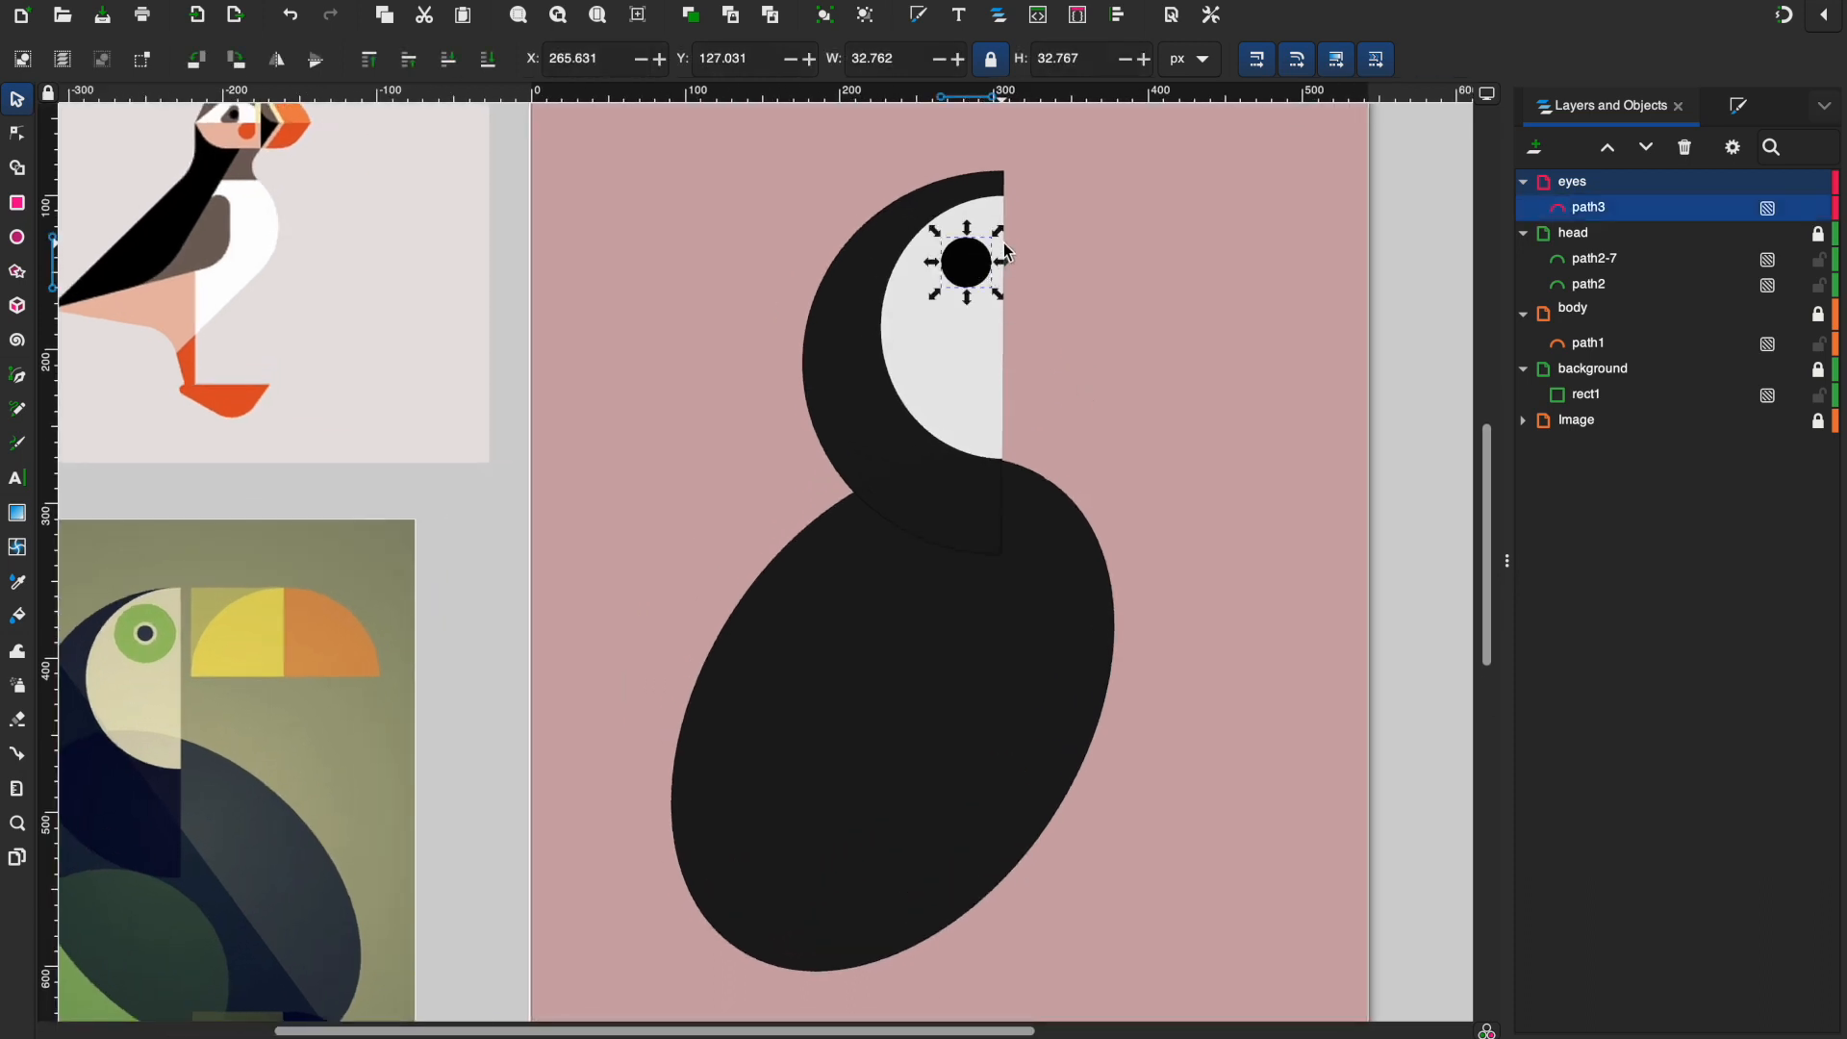
{"action": "left_click_drag", "start_coordinate": [1003, 231], "coordinate": [967, 262]}
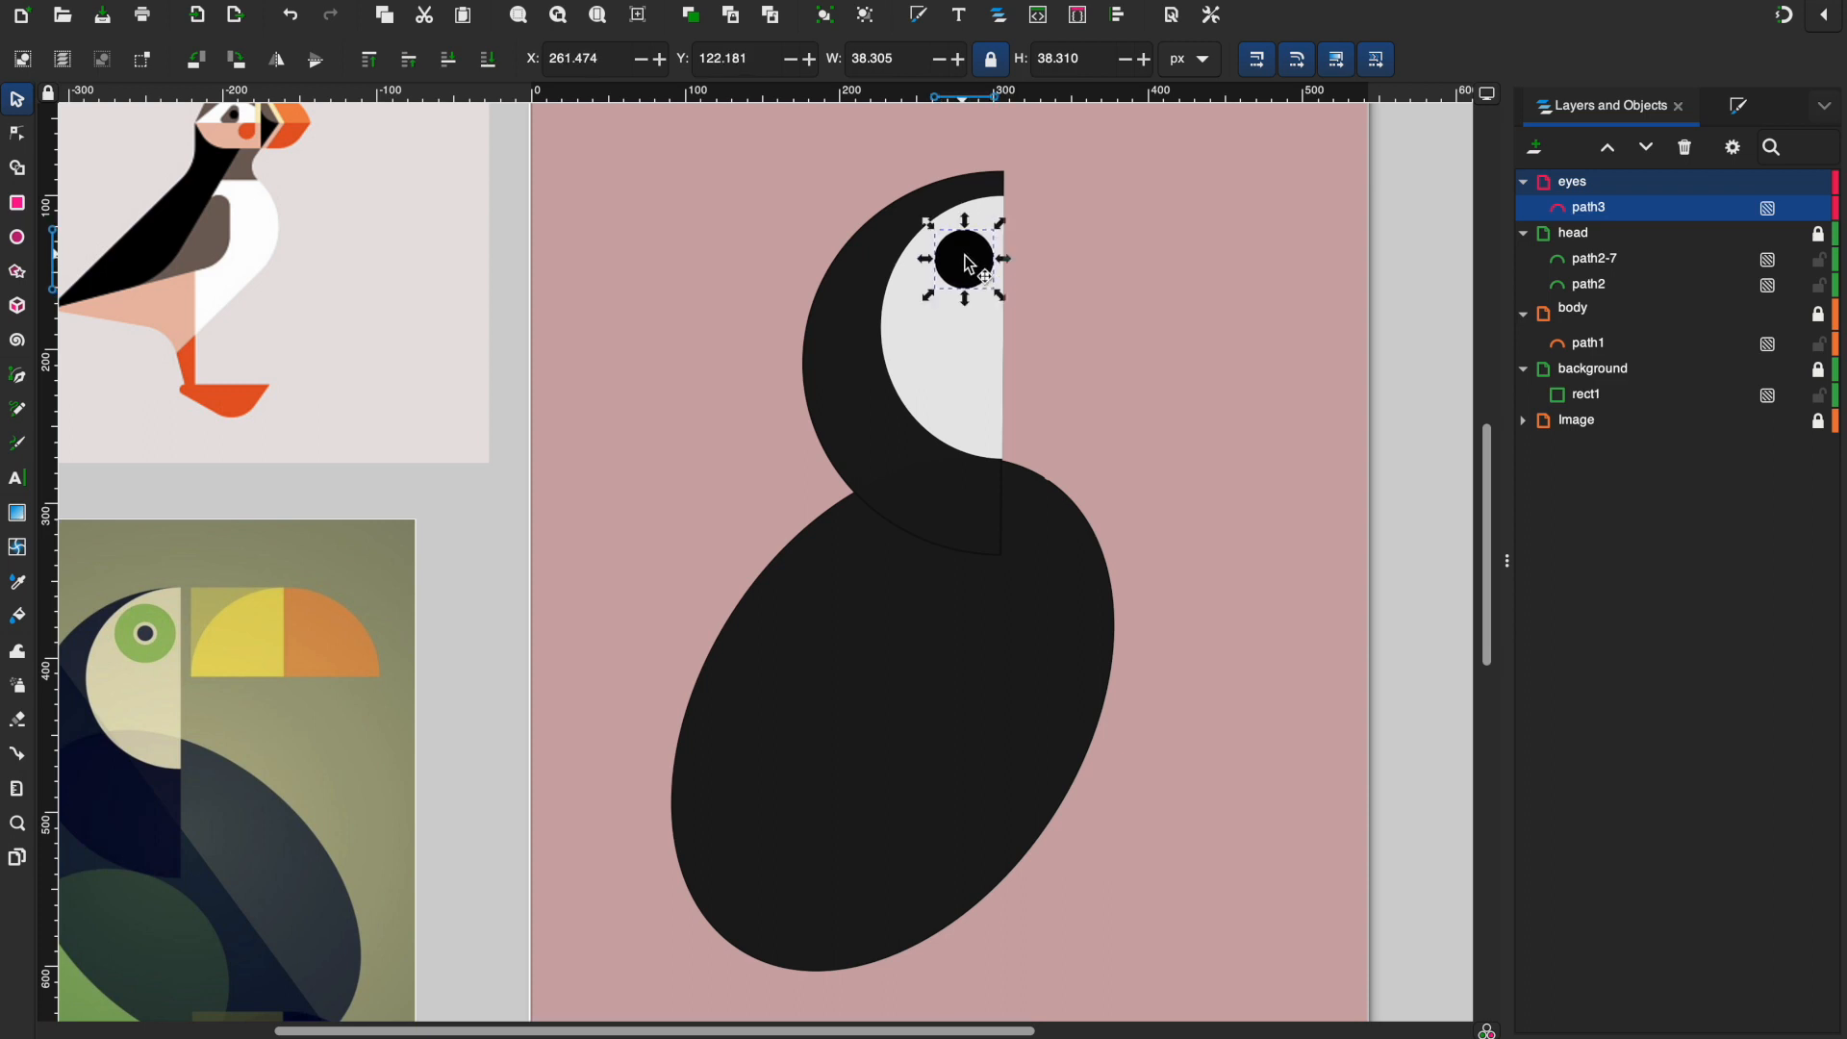
Step: Duplicate the black eye circle and move the copy lower on the light face
{"action": "left_click", "coordinate": [1032, 284]}
{"action": "left_click", "coordinate": [986, 277]}
{"action": "key", "text": "ctrl+d"}
{"action": "left_click_drag", "start_coordinate": [964, 259], "coordinate": [936, 360]}
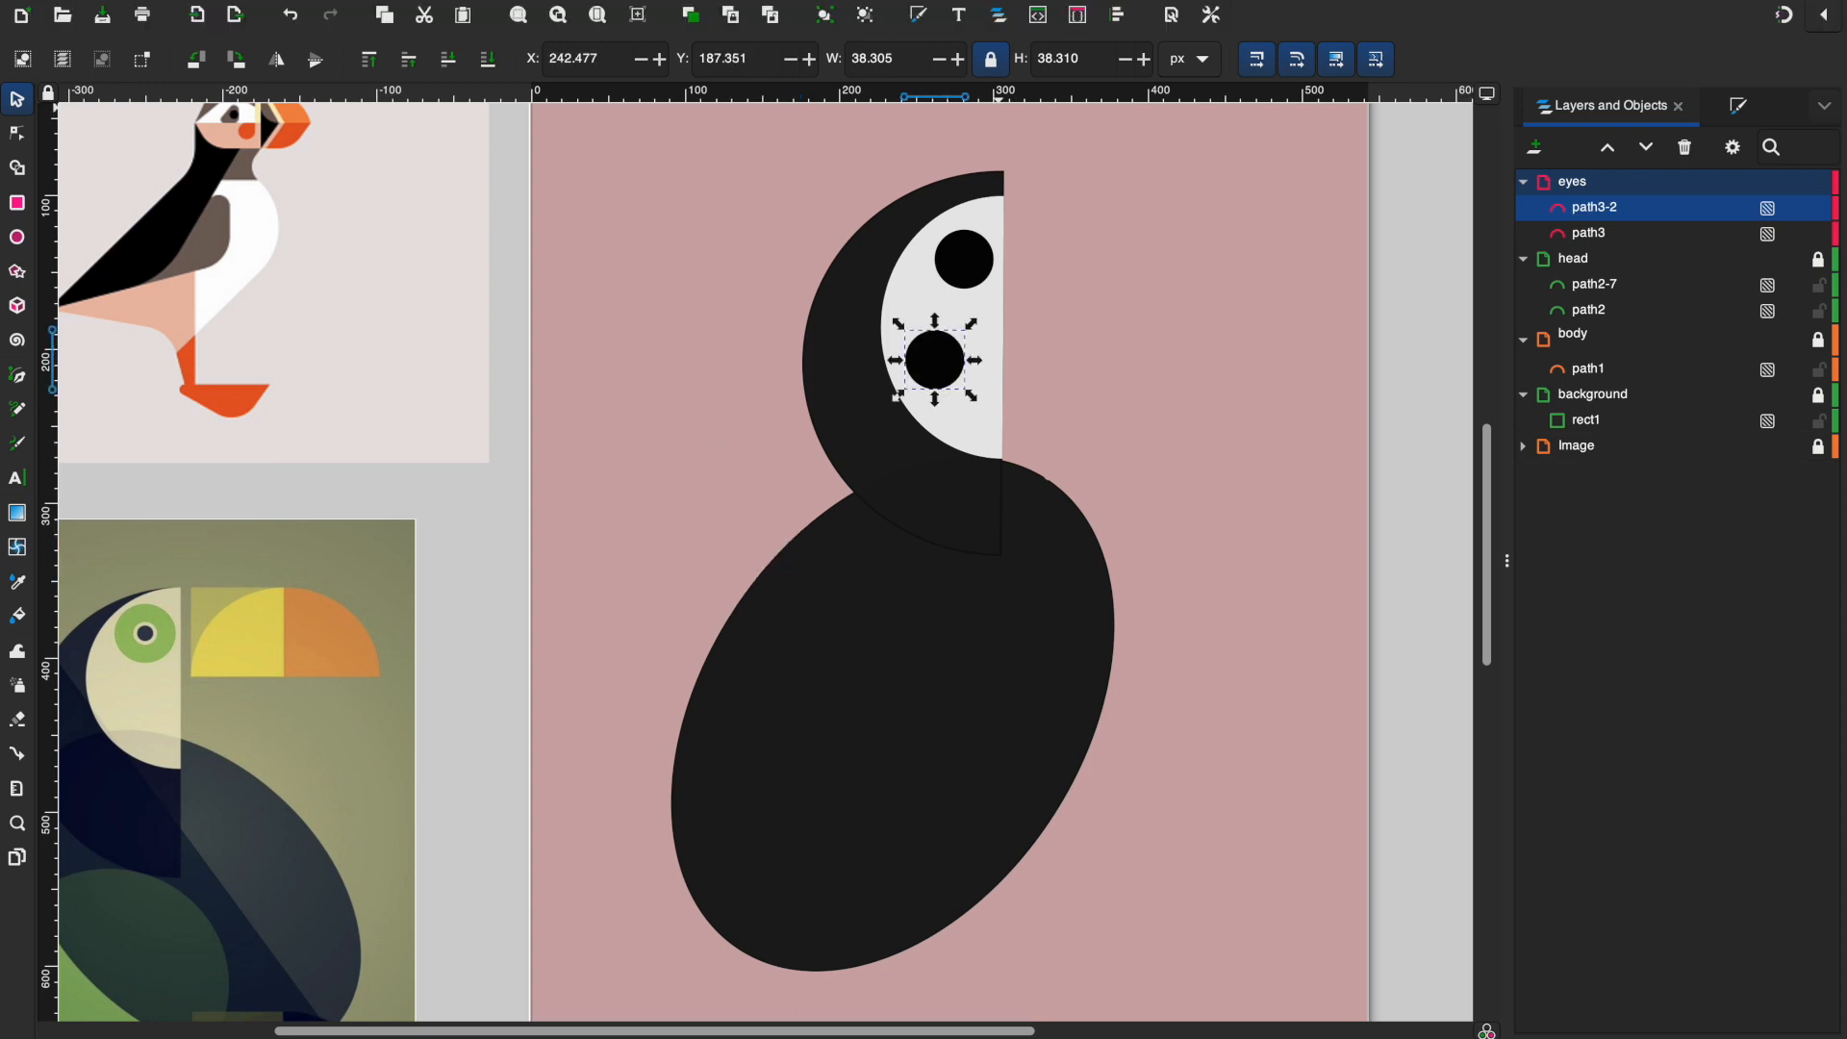
Step: Change the copied circle's fill to light grey (d5d5d5ff) and its stroke to light grey (d7d7d7ff)
{"action": "key", "text": "ctrl+shift+f"}
{"action": "left_click", "coordinate": [1550, 149]}
{"action": "left_click_drag", "start_coordinate": [1544, 835], "coordinate": [1711, 836]}
{"action": "left_click", "coordinate": [1595, 179]}
{"action": "left_click", "coordinate": [1717, 835]}
{"action": "left_click", "coordinate": [1521, 178]}
{"action": "left_click", "coordinate": [1701, 834]}
{"action": "left_click", "coordinate": [1572, 148]}
{"action": "left_click_drag", "start_coordinate": [1523, 820], "coordinate": [1709, 817]}
Step: Fit the grey circle inside the black eye at about 26 px across and place an identical copy beside the head
{"action": "mouse_move", "coordinate": [913, 366]}
{"action": "left_mouse_down"}
{"action": "mouse_move", "coordinate": [971, 234]}
{"action": "mouse_move", "coordinate": [1061, 273]}
{"action": "left_mouse_up"}
{"action": "left_click", "coordinate": [1024, 295]}
{"action": "left_click", "coordinate": [948, 278]}
{"action": "left_click", "coordinate": [948, 265]}
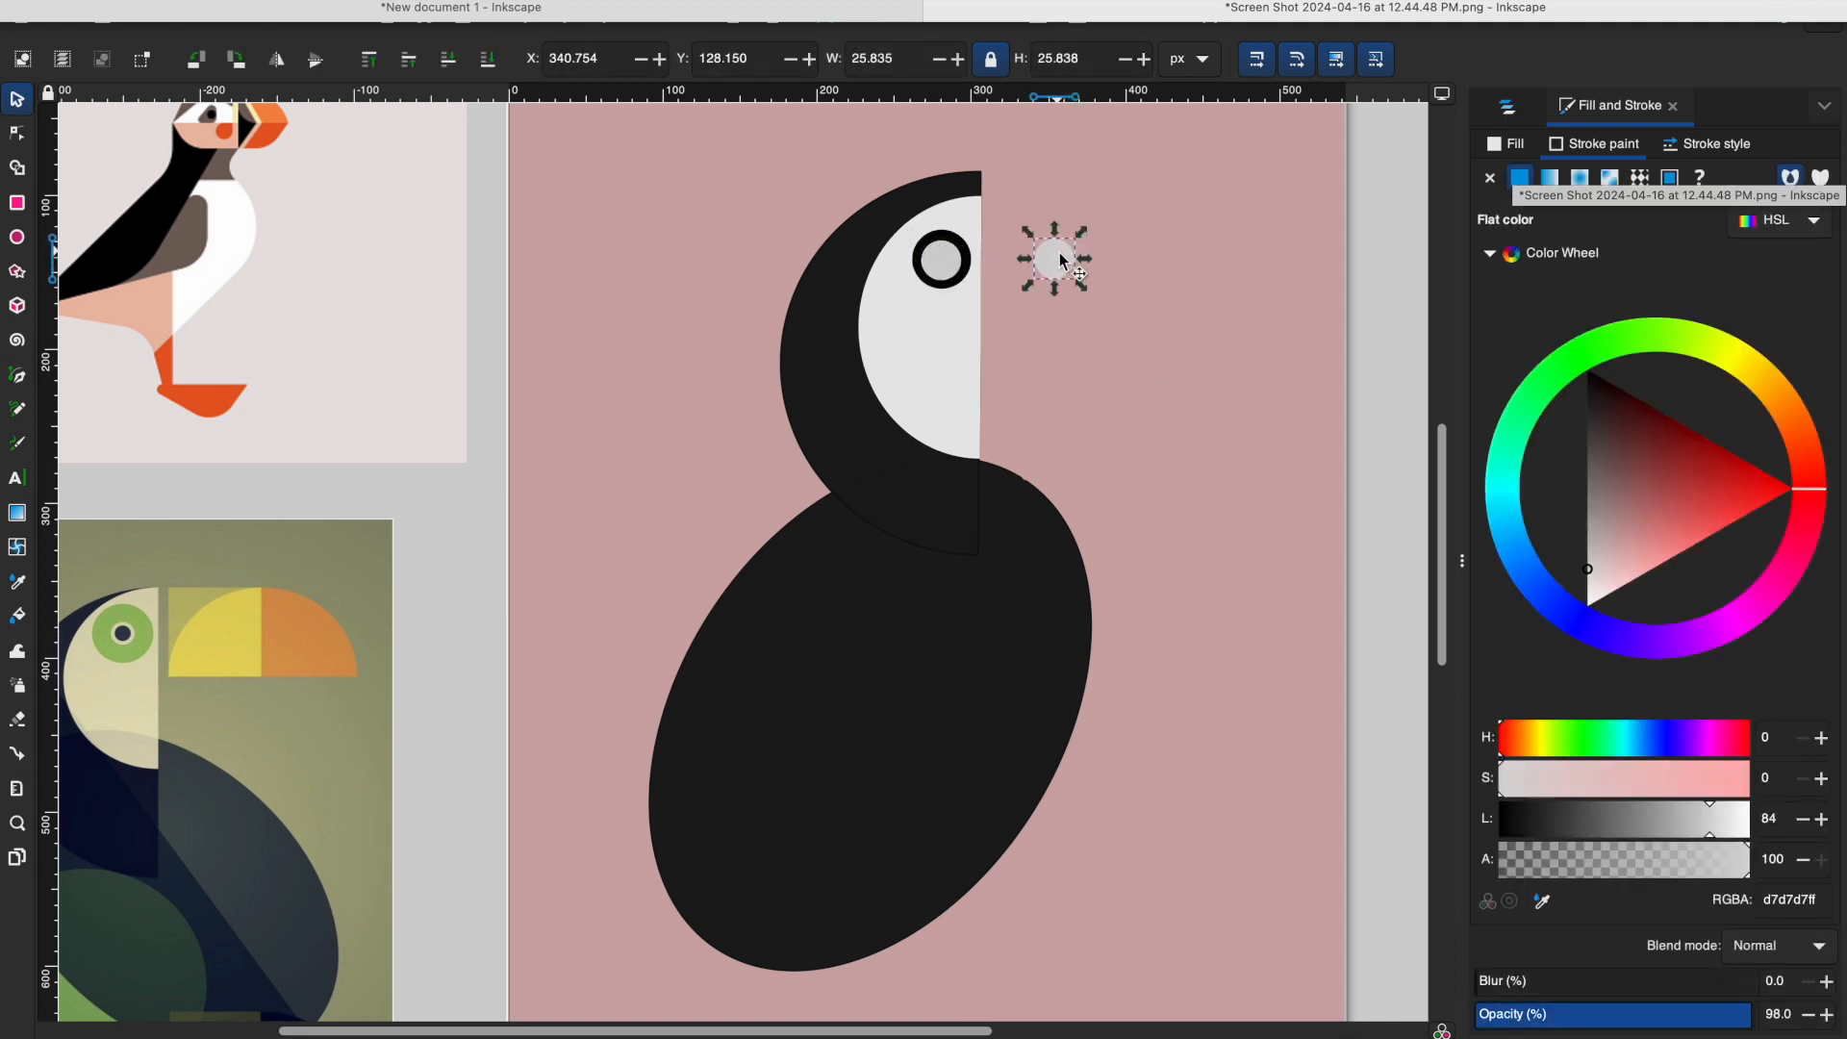
Step: Set the fill of the grey circle beside the head to dark blue (000080ff)
{"action": "left_click", "coordinate": [1494, 144]}
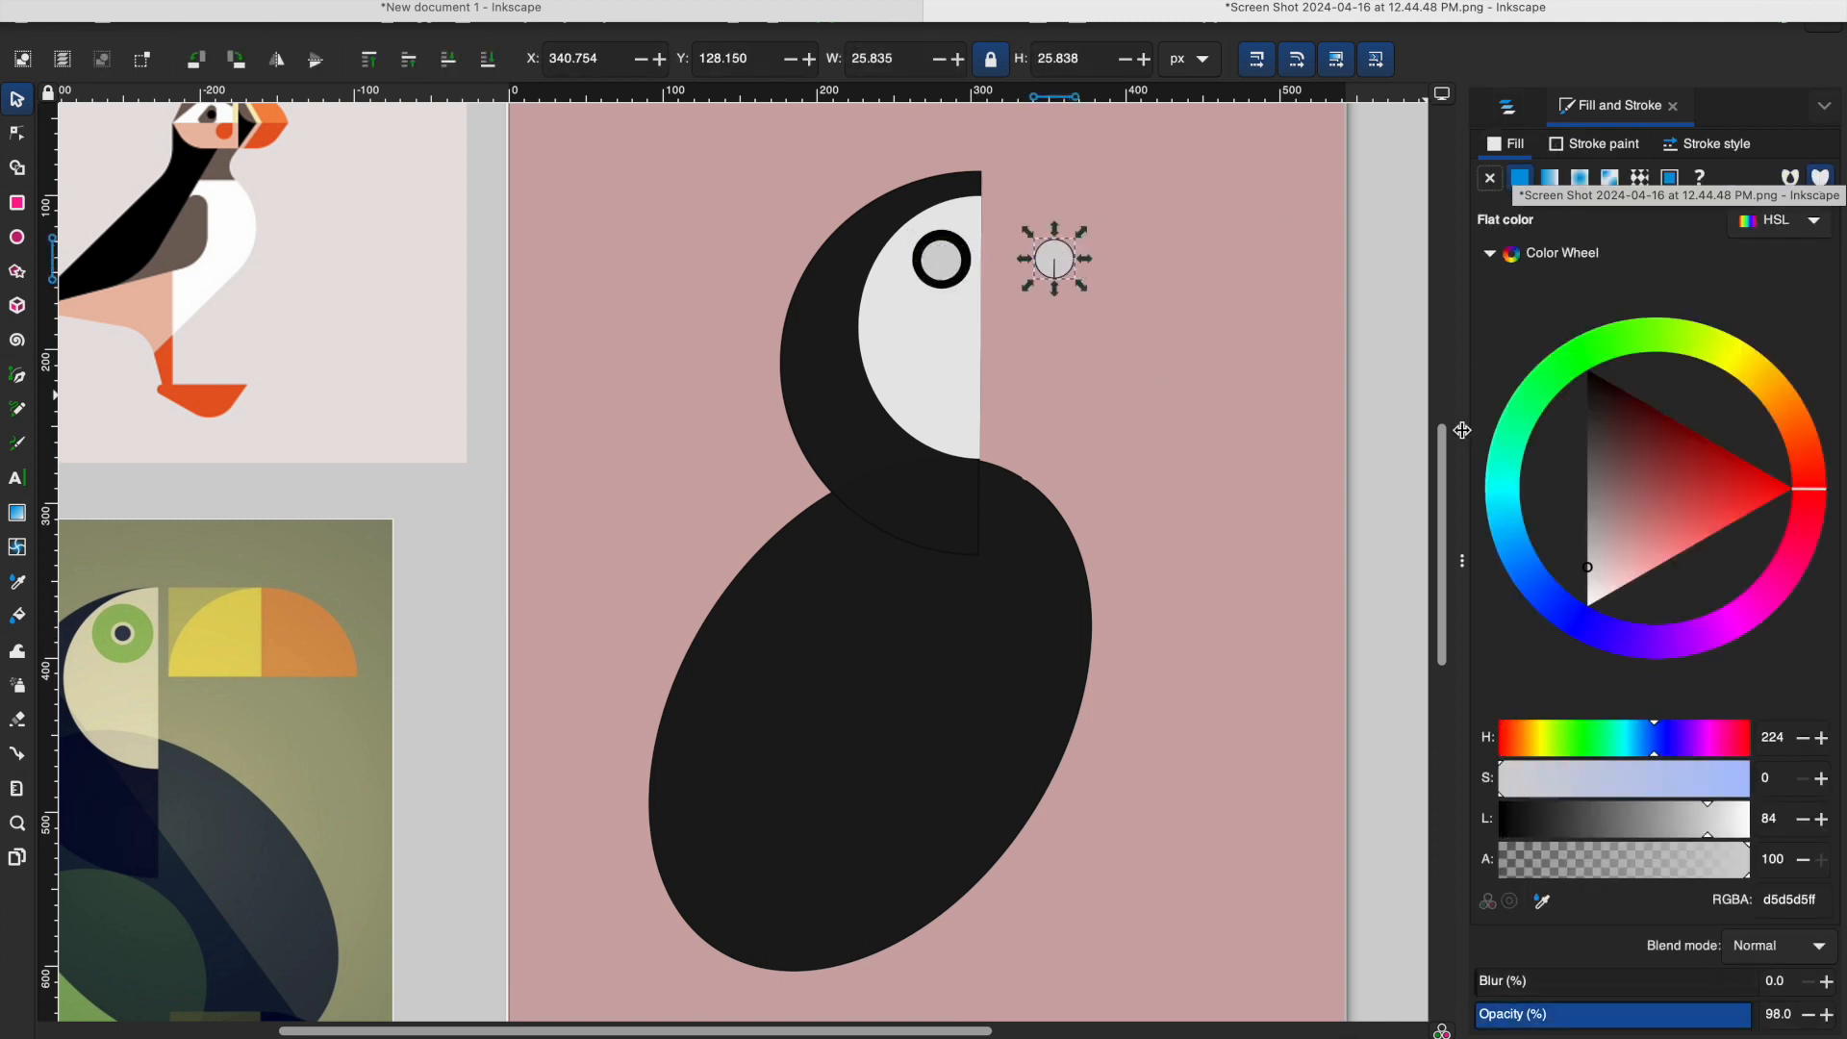
{"action": "key", "text": "e"}
{"action": "left_click", "coordinate": [16, 99]}
{"action": "left_click_drag", "start_coordinate": [1664, 748], "coordinate": [1543, 744]}
{"action": "left_click", "coordinate": [1504, 145]}
{"action": "scroll", "coordinate": [1054, 259], "scroll_direction": "up", "scroll_amount": 4}
{"action": "left_click", "coordinate": [1055, 259]}
{"action": "left_click", "coordinate": [1686, 746]}
{"action": "left_click", "coordinate": [596, 1037]}
{"action": "scroll", "coordinate": [182, 974], "scroll_direction": "down", "scroll_amount": 1}
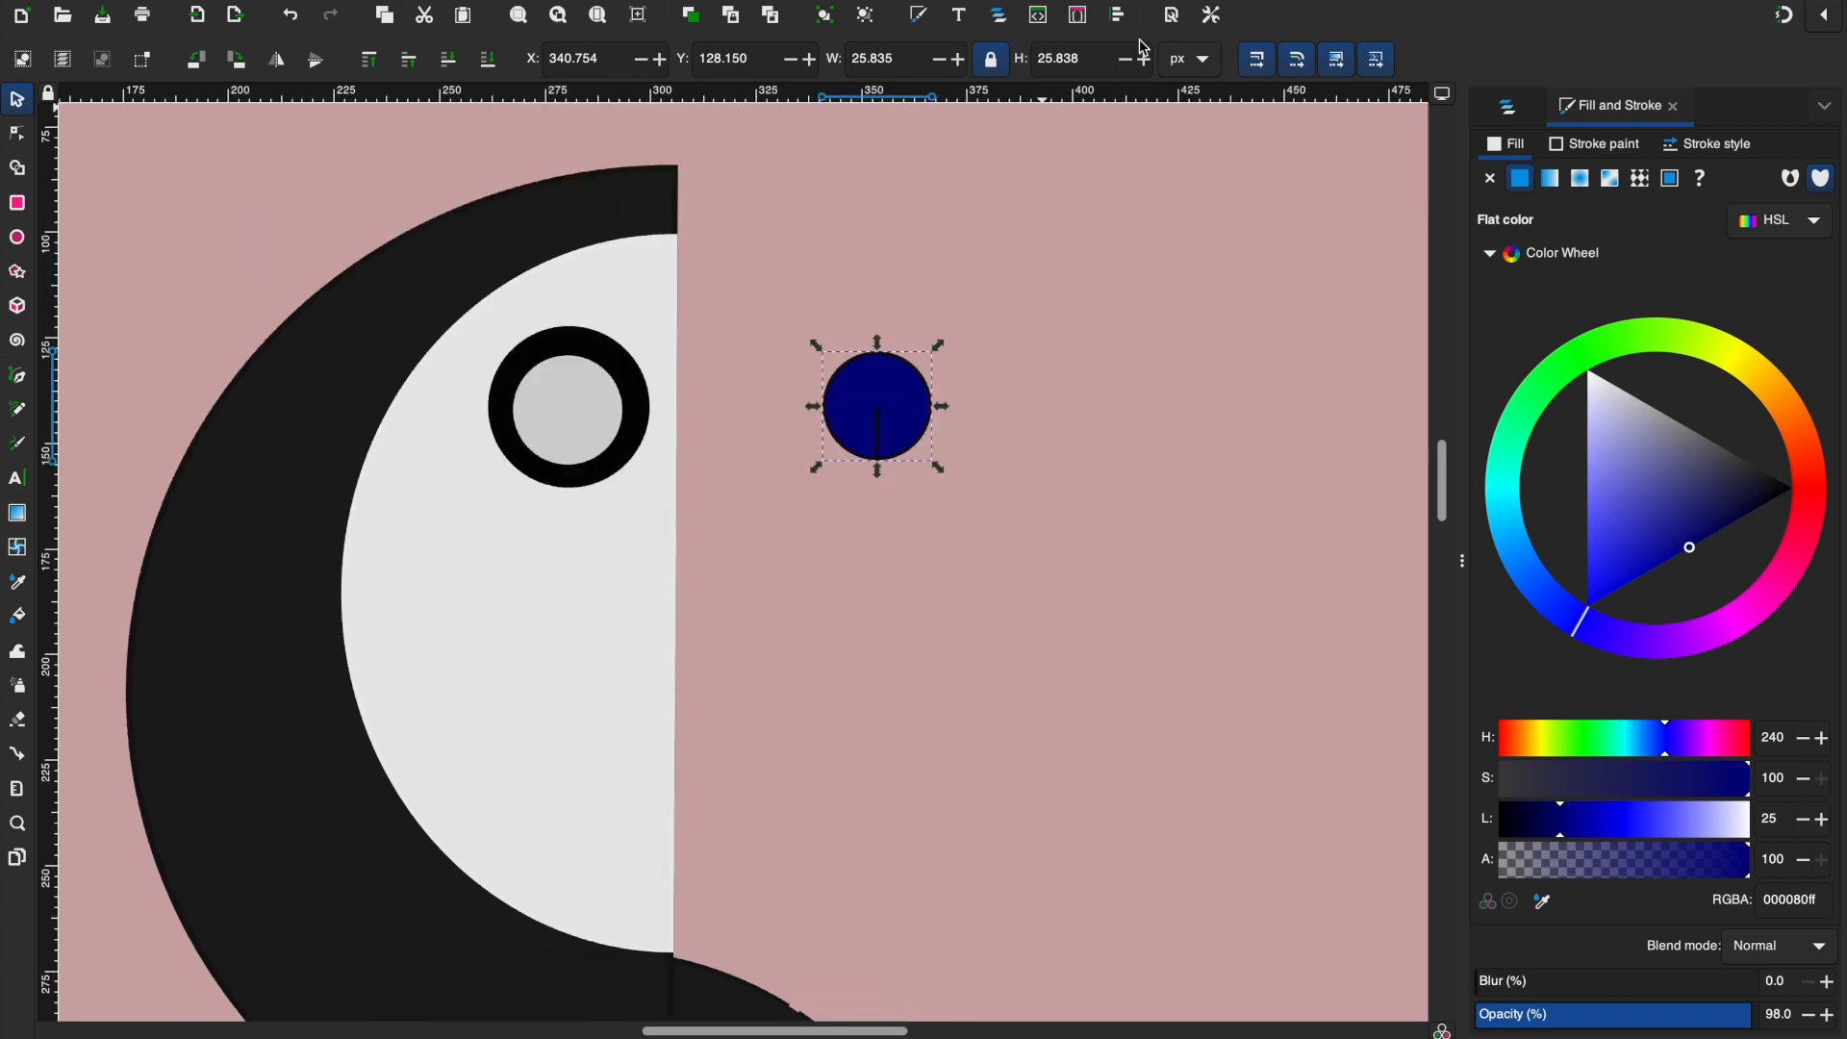
Step: Match the blue circle's stroke to its dark blue fill by sampling the colour
{"action": "left_click", "coordinate": [1594, 144]}
{"action": "left_click", "coordinate": [1543, 902]}
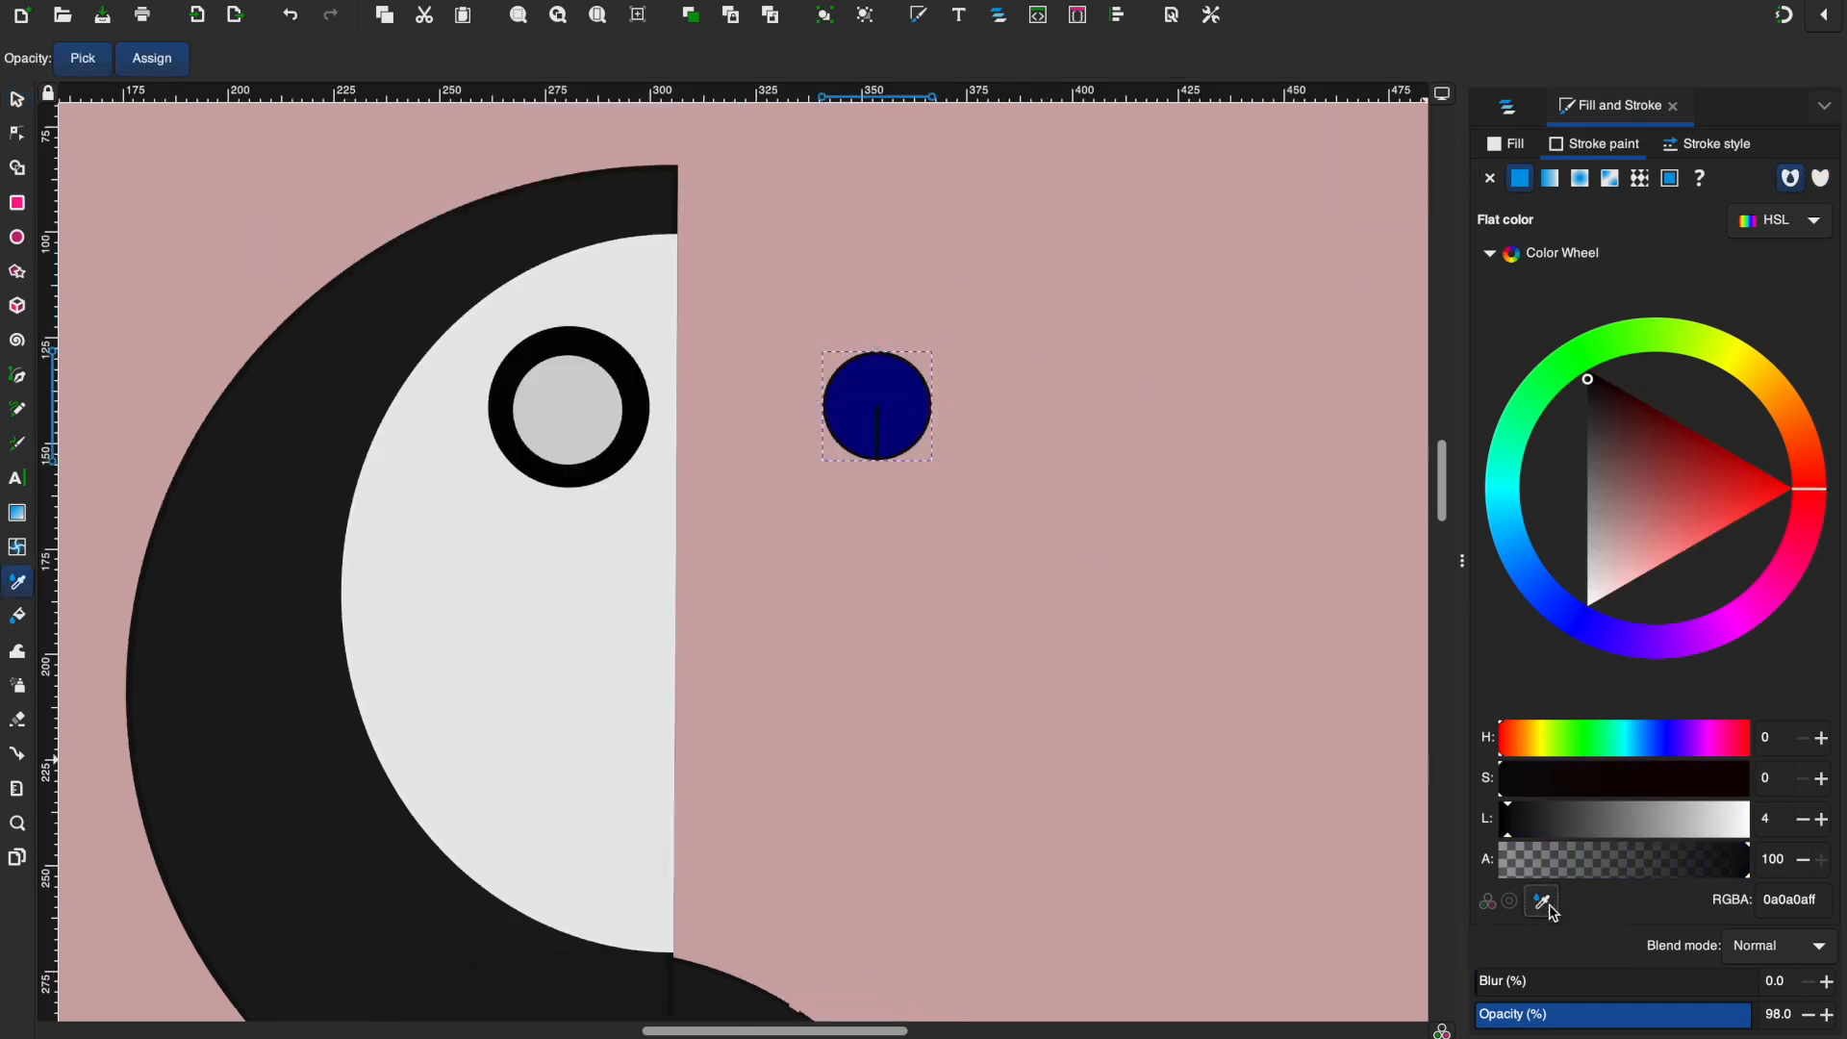
{"action": "left_click", "coordinate": [867, 397]}
{"action": "double_click", "coordinate": [1539, 901]}
{"action": "left_click", "coordinate": [892, 418]}
Step: Shape the blue circle into an upright ellipse about 10.7 × 19.8 px and place it at the left edge of the grey eye circle
{"action": "left_click", "coordinate": [956, 392]}
{"action": "left_click", "coordinate": [892, 418]}
{"action": "left_click", "coordinate": [914, 400]}
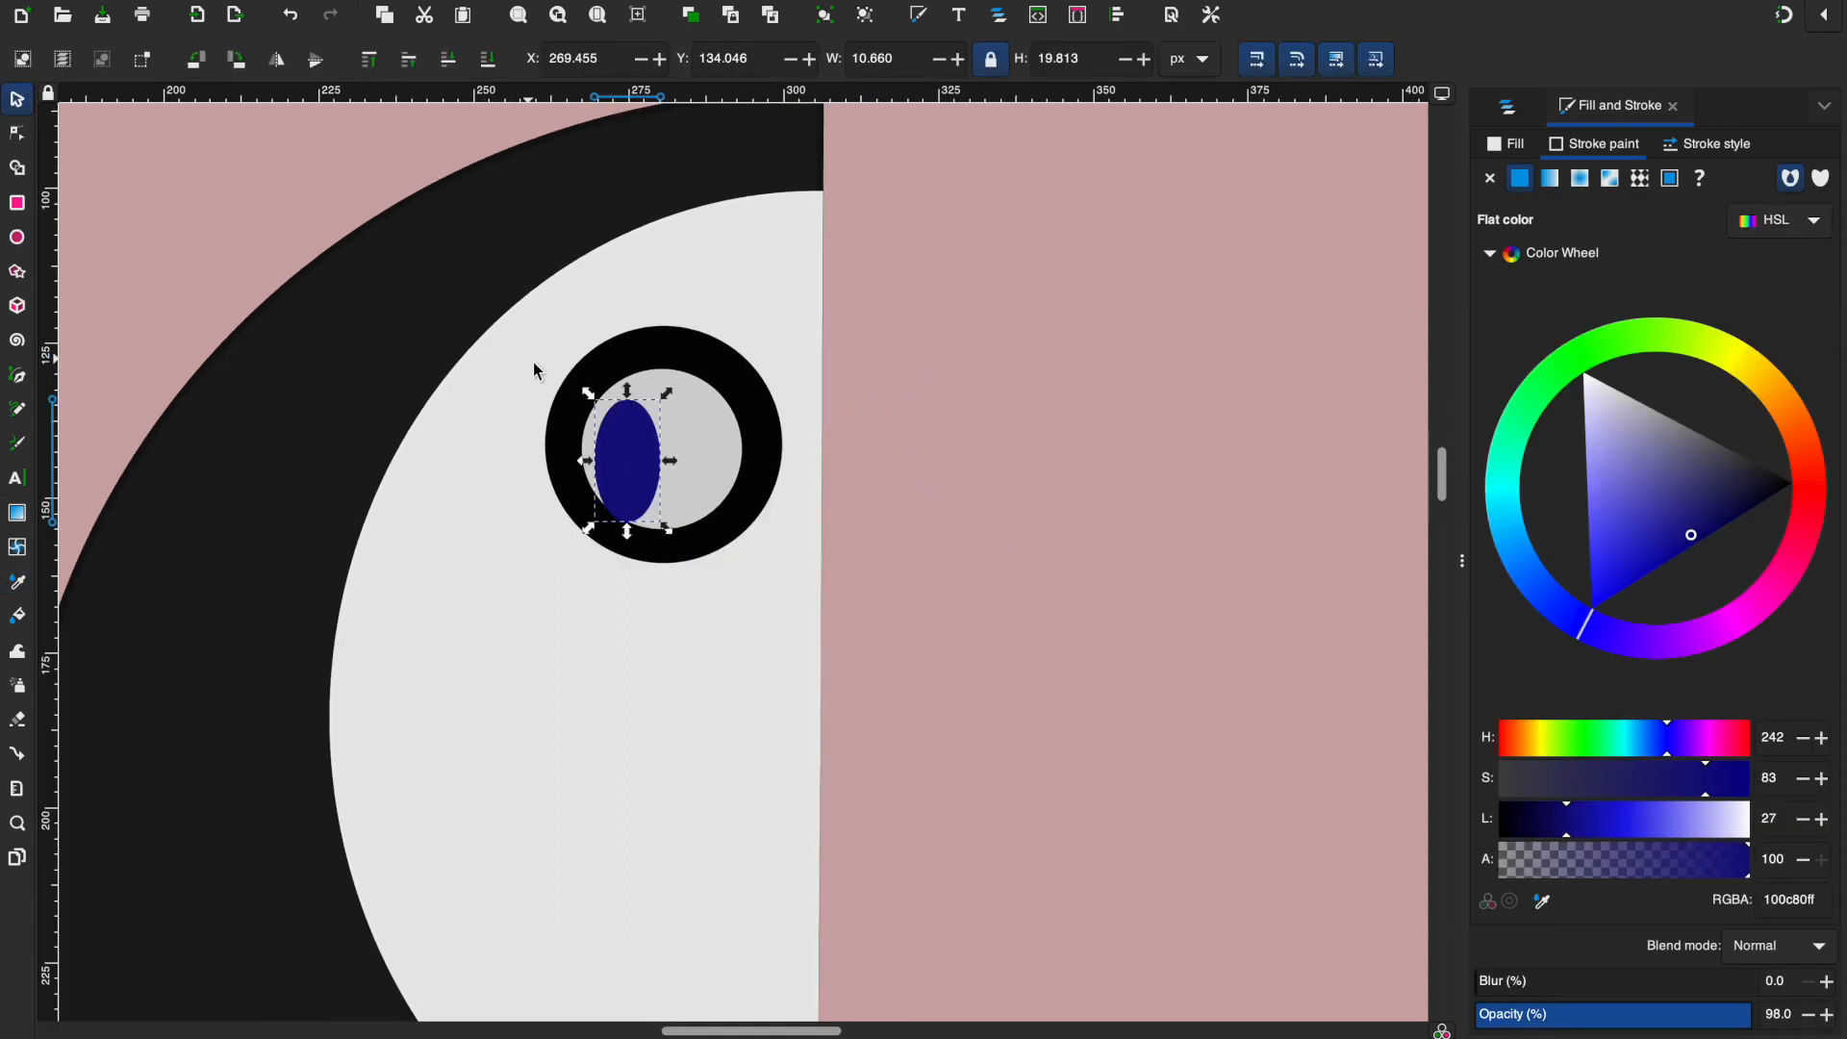
{"action": "left_click", "coordinate": [610, 432]}
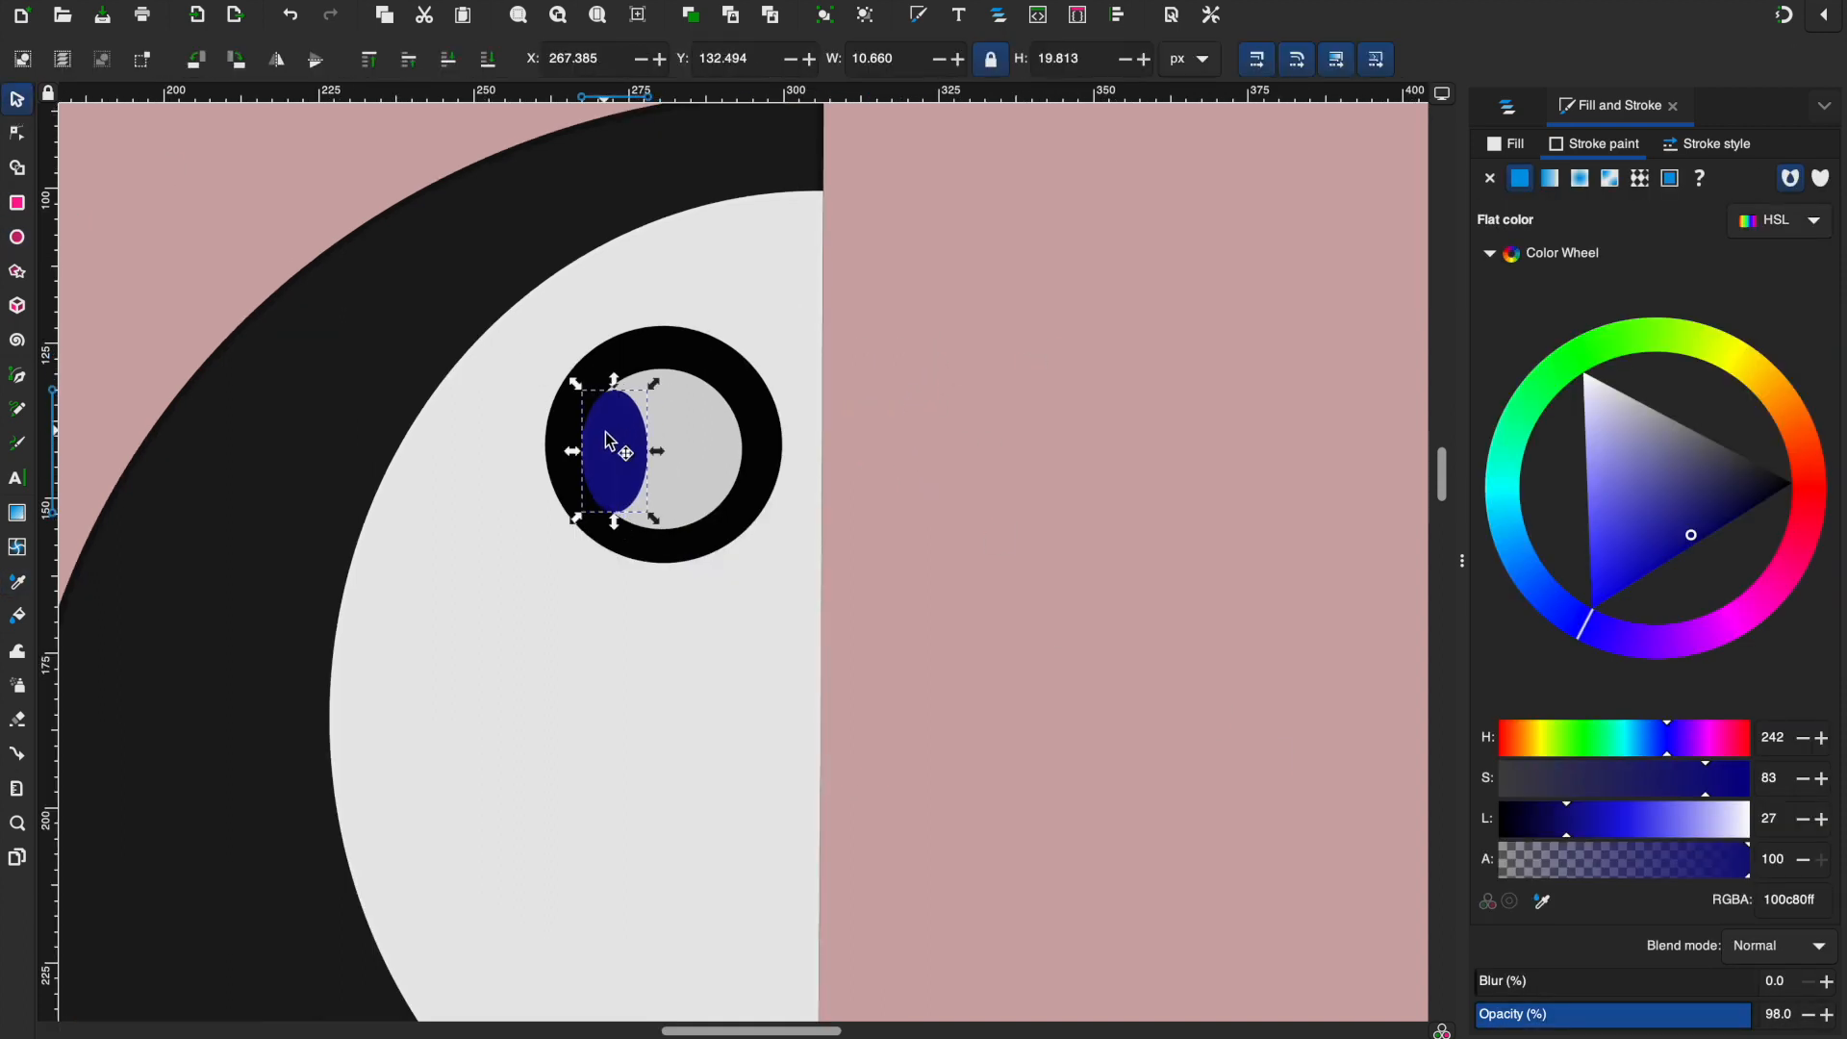
{"action": "key", "text": "Escape"}
Step: Compare the illustration with the puffin and toucan reference images, examining the beak shapes and the space in front of the face
{"action": "scroll", "coordinate": [895, 518], "scroll_direction": "down", "scroll_amount": 3}
{"action": "scroll", "coordinate": [894, 519], "scroll_direction": "down", "scroll_amount": 5}
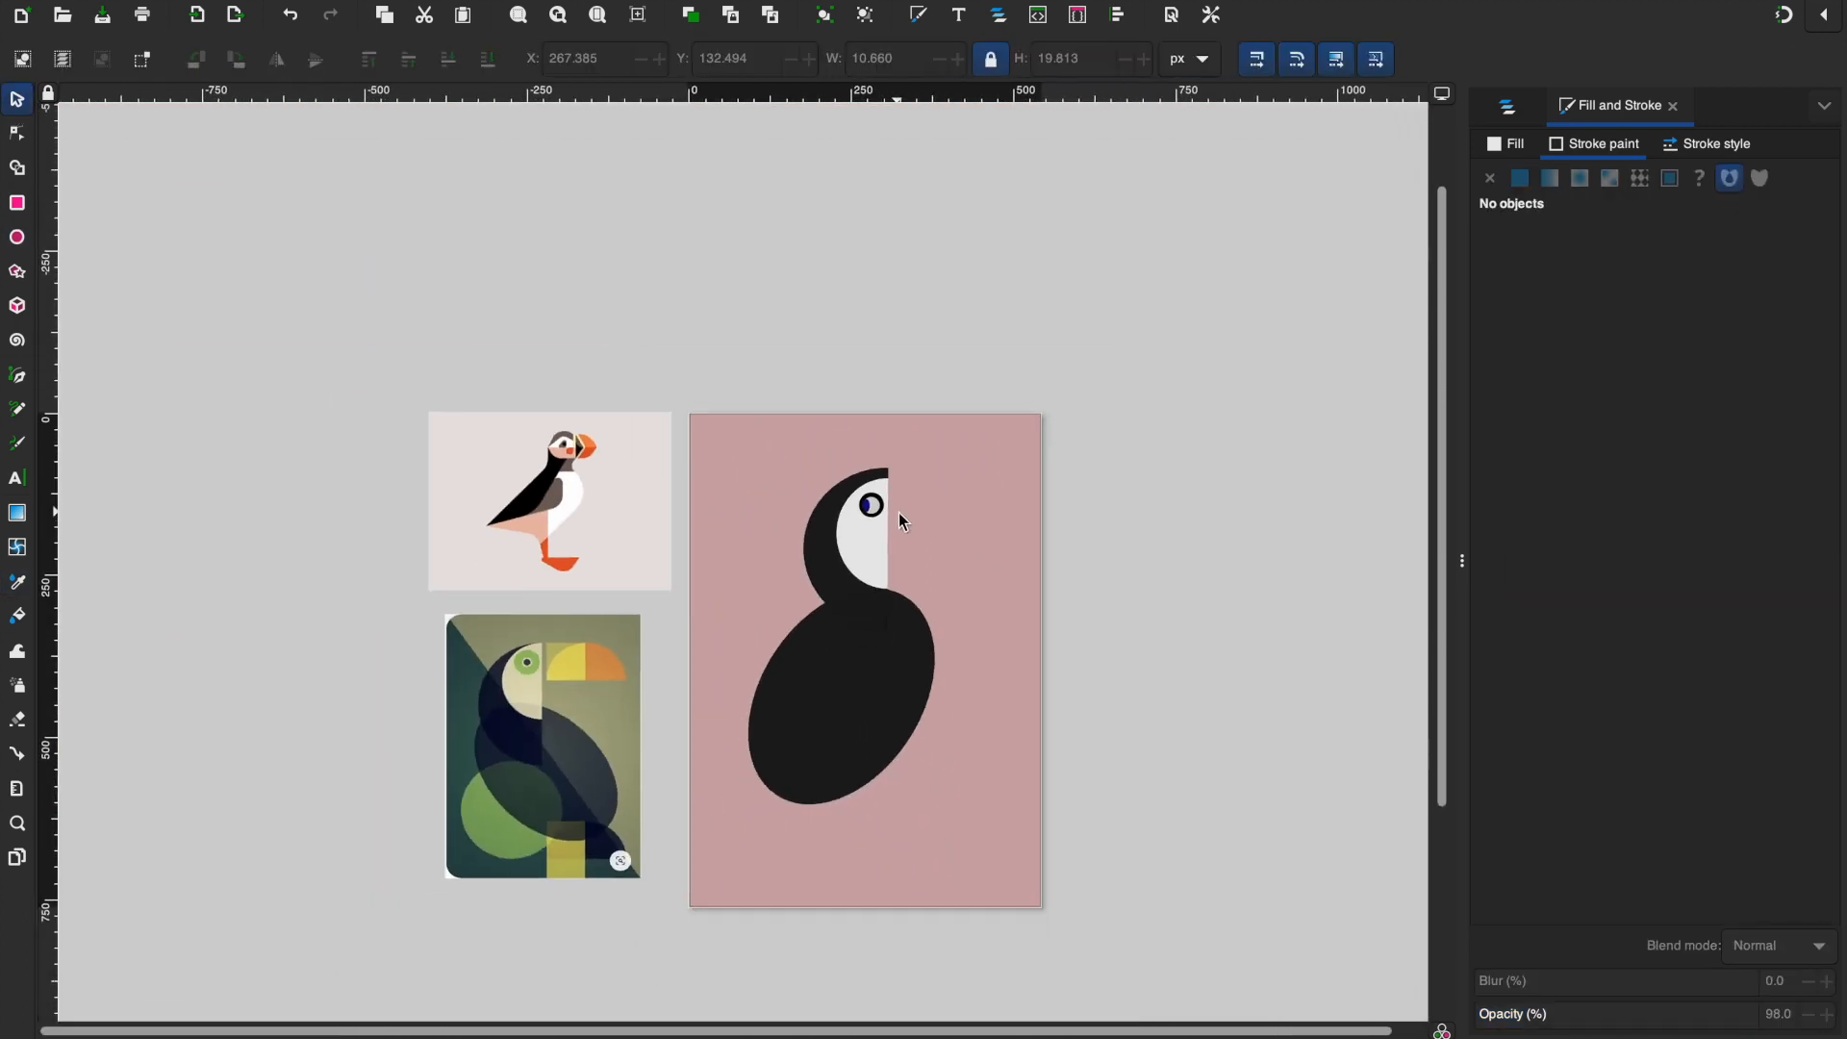
{"action": "scroll", "coordinate": [883, 575], "scroll_direction": "up", "scroll_amount": 3}
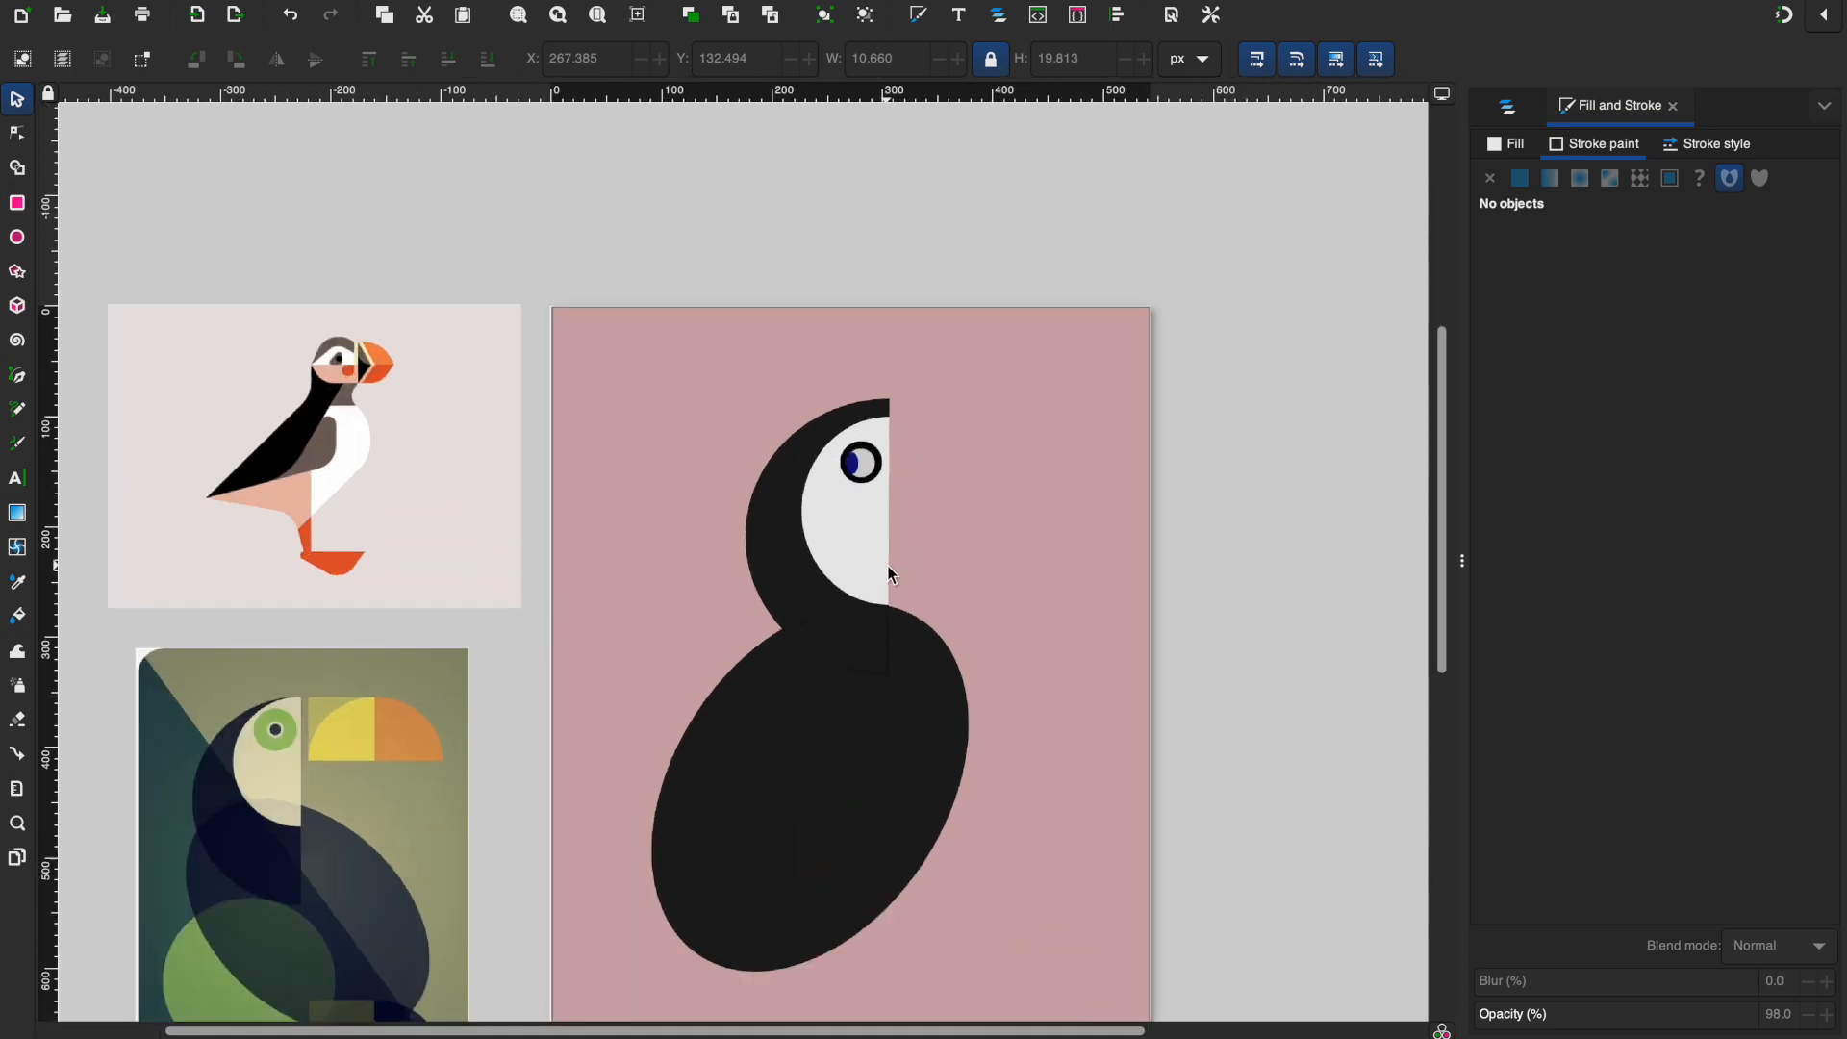
{"action": "scroll", "coordinate": [870, 587], "scroll_direction": "down", "scroll_amount": 3}
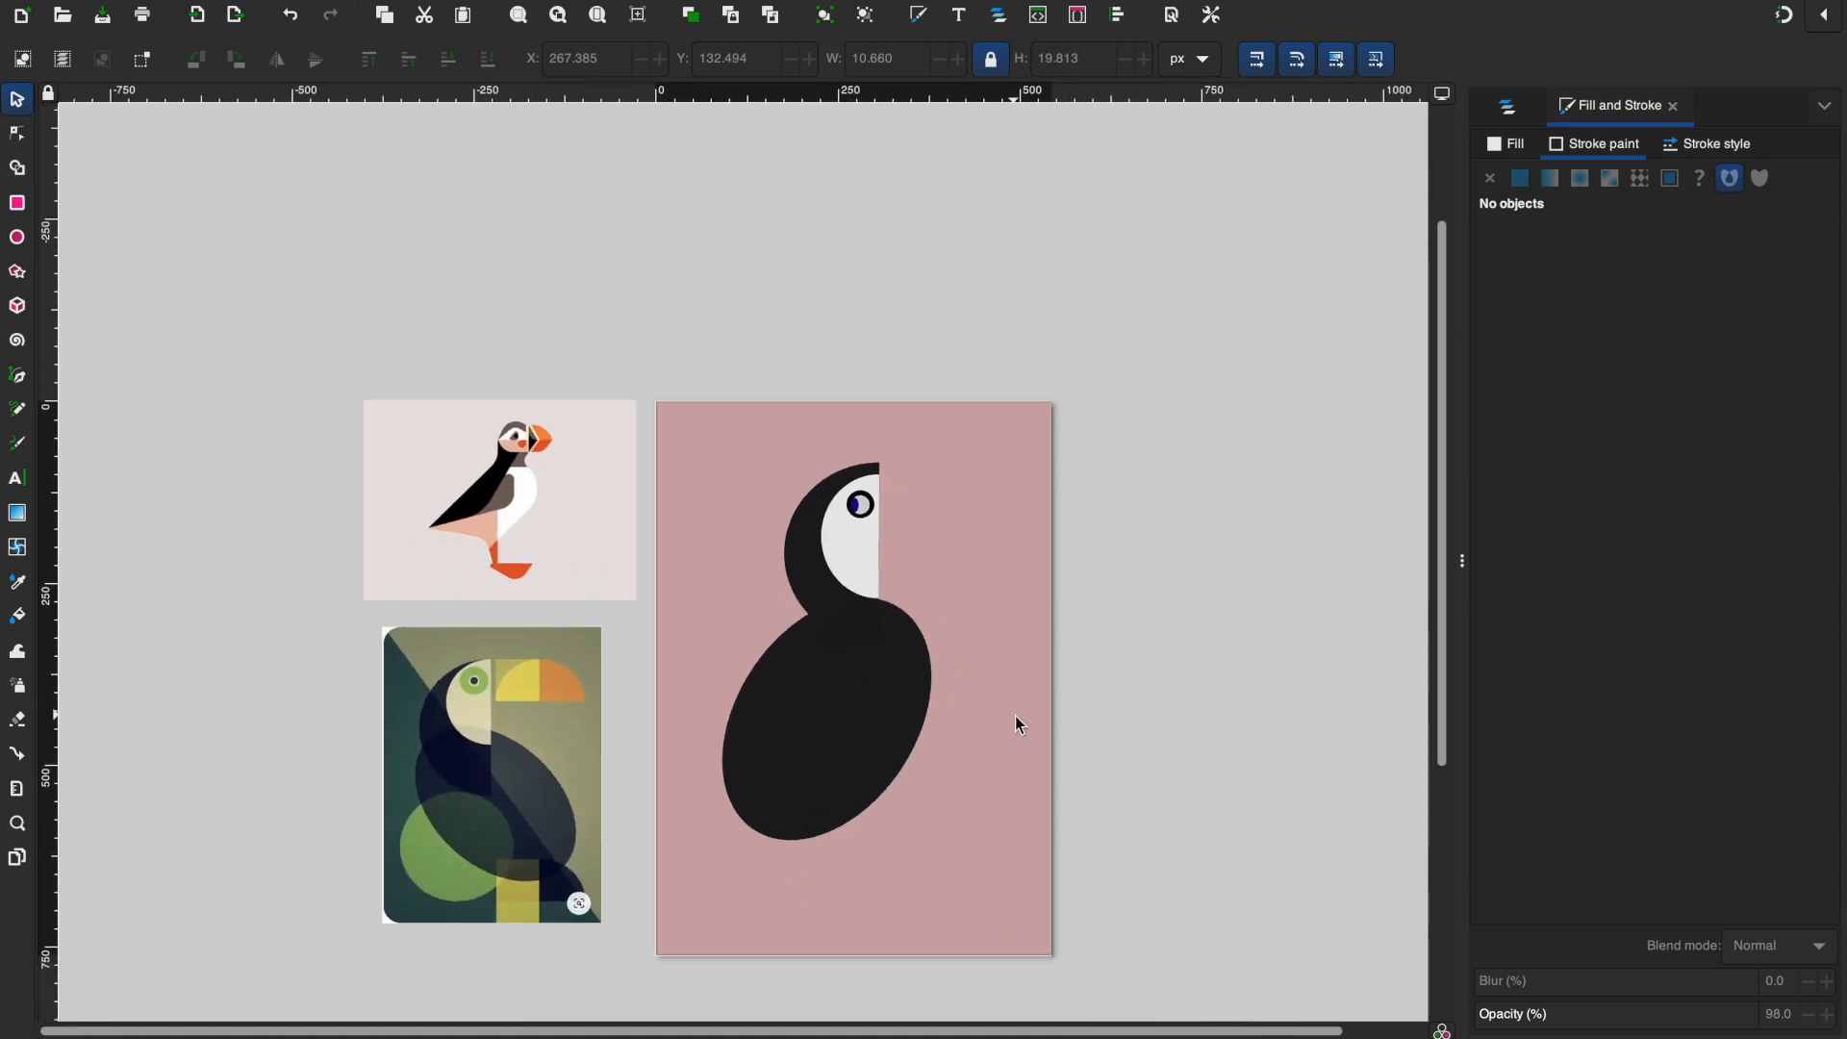
{"action": "scroll", "coordinate": [1018, 725], "scroll_direction": "down", "scroll_amount": 3}
{"action": "scroll", "coordinate": [1018, 725], "scroll_direction": "left", "scroll_amount": 1}
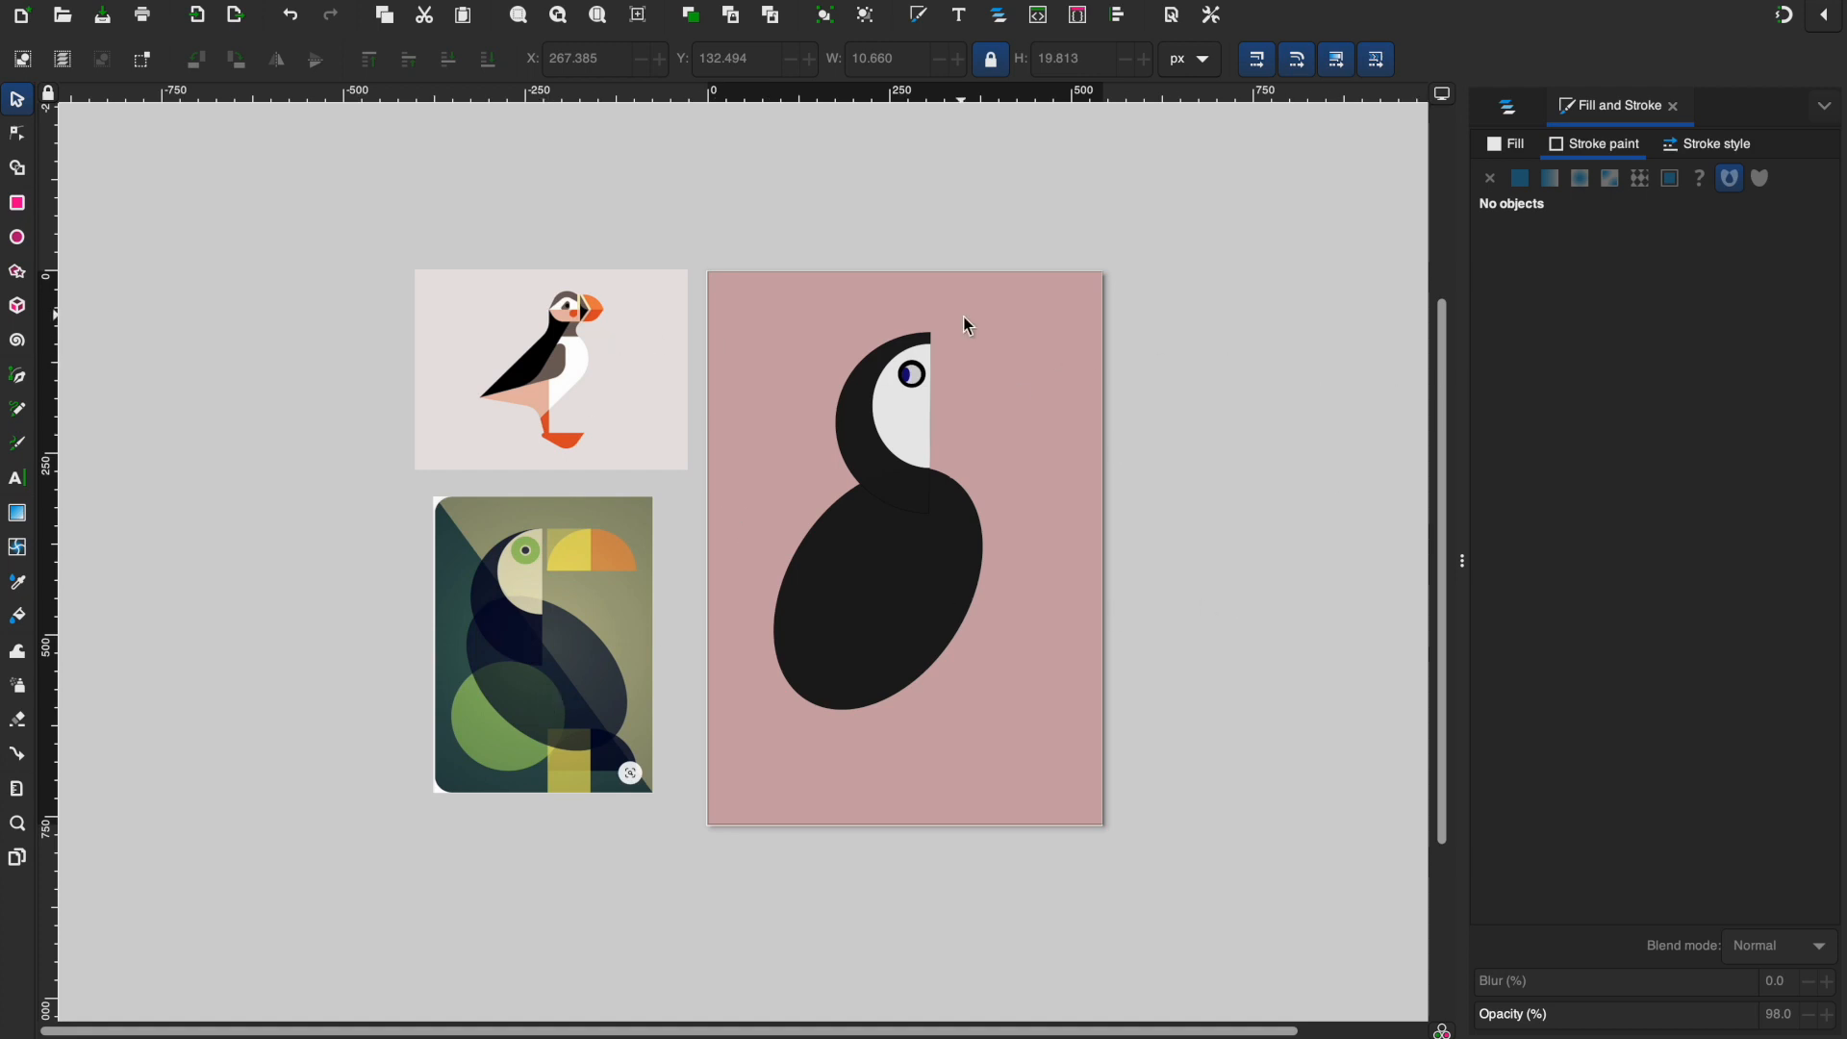
{"action": "scroll", "coordinate": [602, 570], "scroll_direction": "up", "scroll_amount": 2}
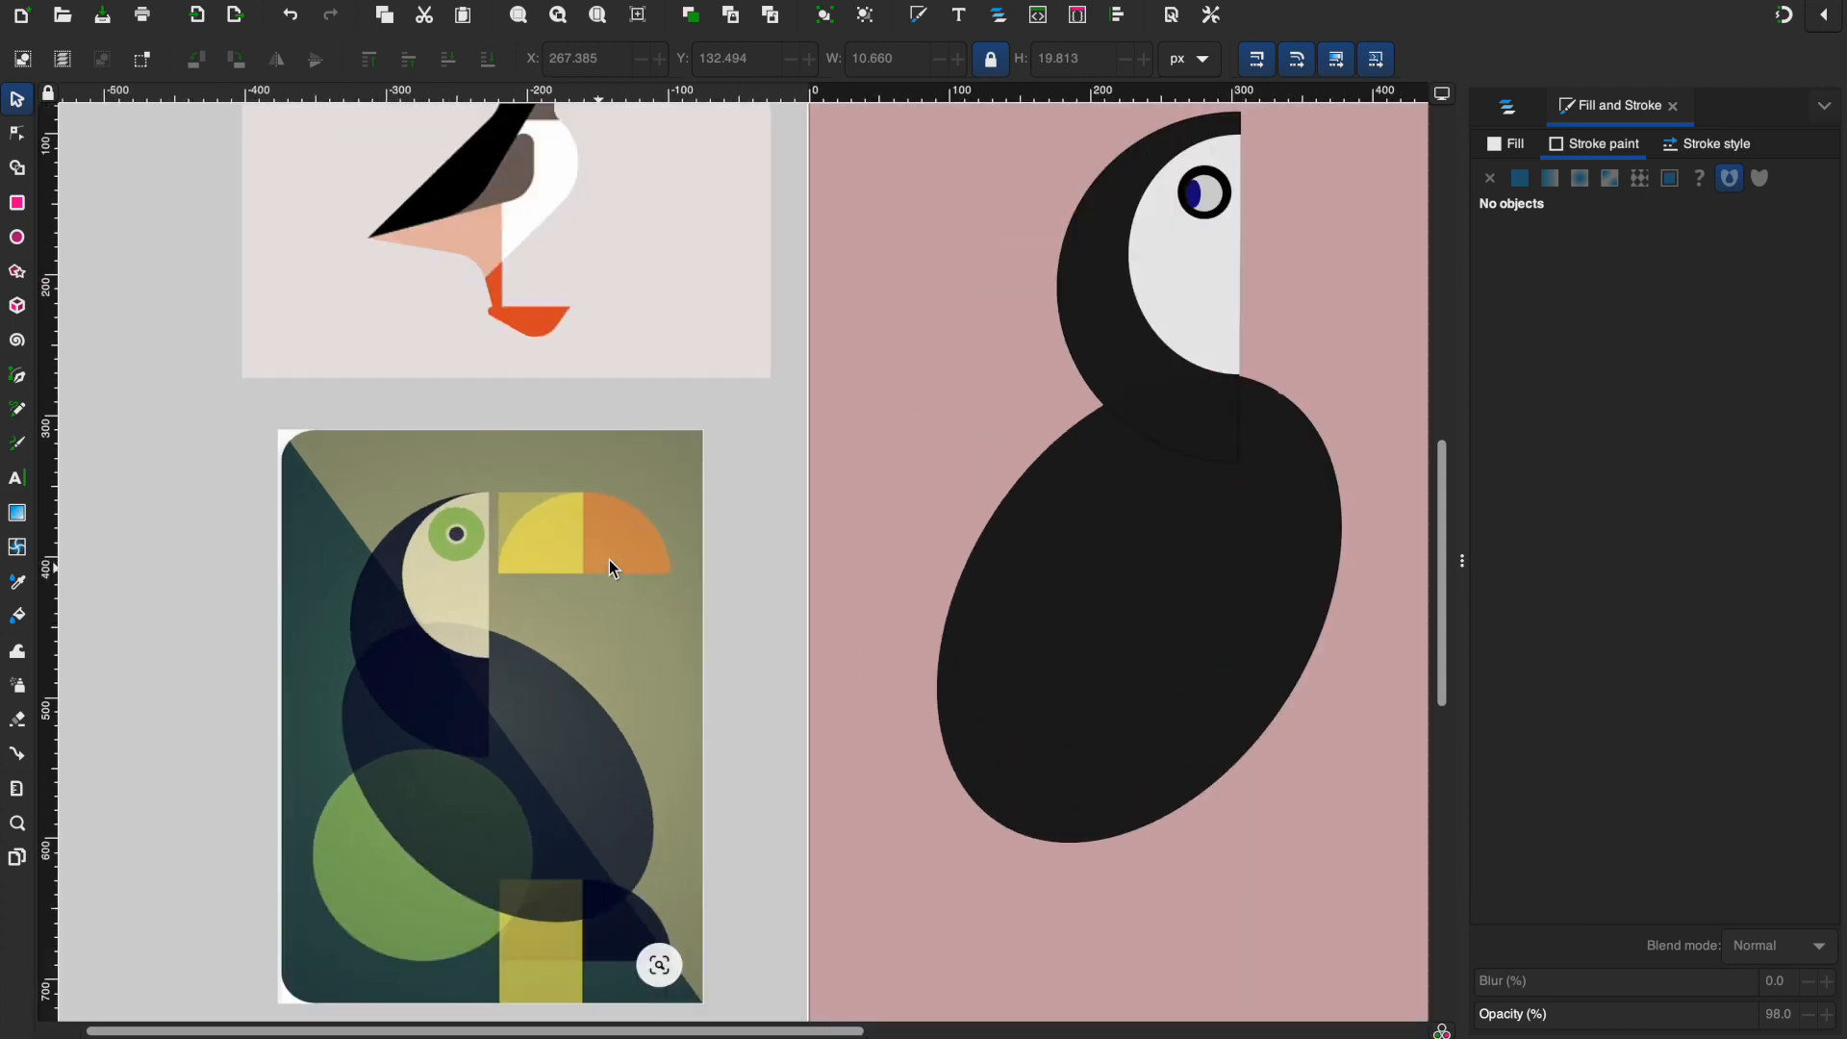
{"action": "scroll", "coordinate": [637, 677], "scroll_direction": "up", "scroll_amount": 1}
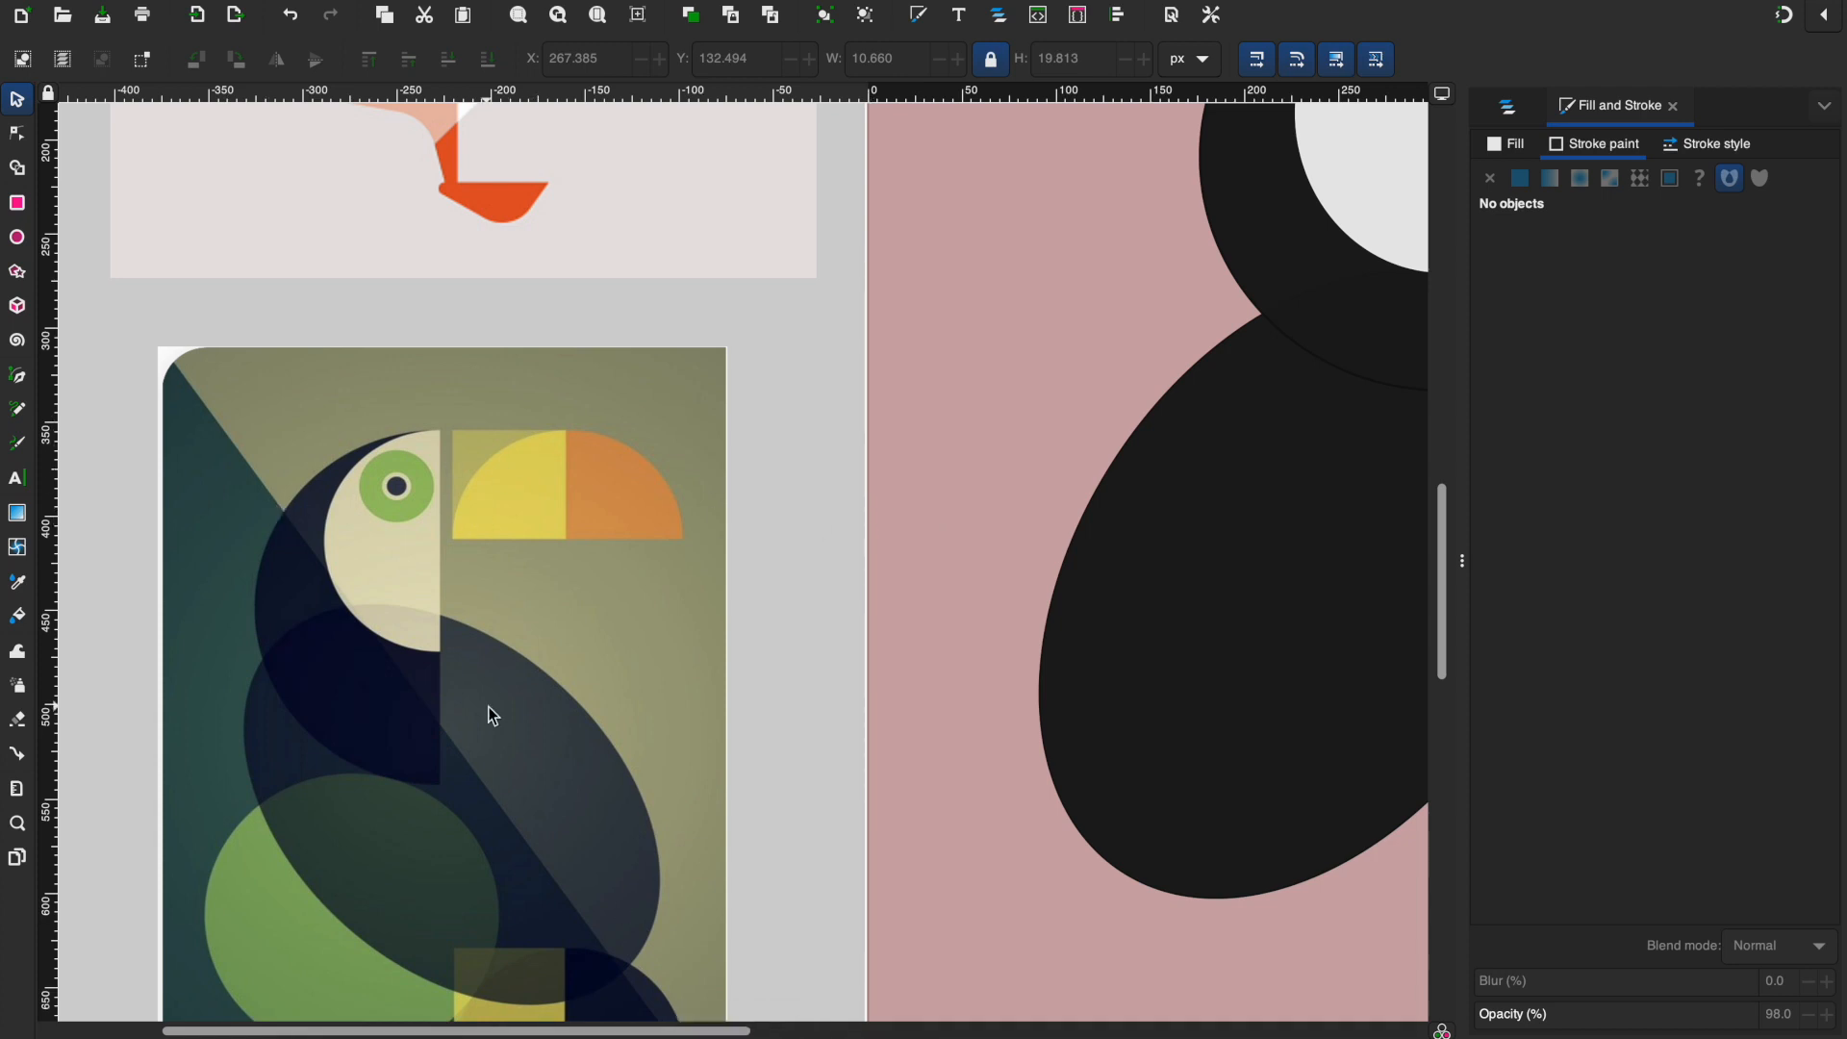
{"action": "scroll", "coordinate": [488, 706], "scroll_direction": "down", "scroll_amount": 5}
{"action": "scroll", "coordinate": [498, 713], "scroll_direction": "down", "scroll_amount": 1}
{"action": "scroll", "coordinate": [498, 713], "scroll_direction": "down", "scroll_amount": 2}
{"action": "scroll", "coordinate": [891, 448], "scroll_direction": "up", "scroll_amount": 5}
{"action": "scroll", "coordinate": [891, 448], "scroll_direction": "right", "scroll_amount": 5}
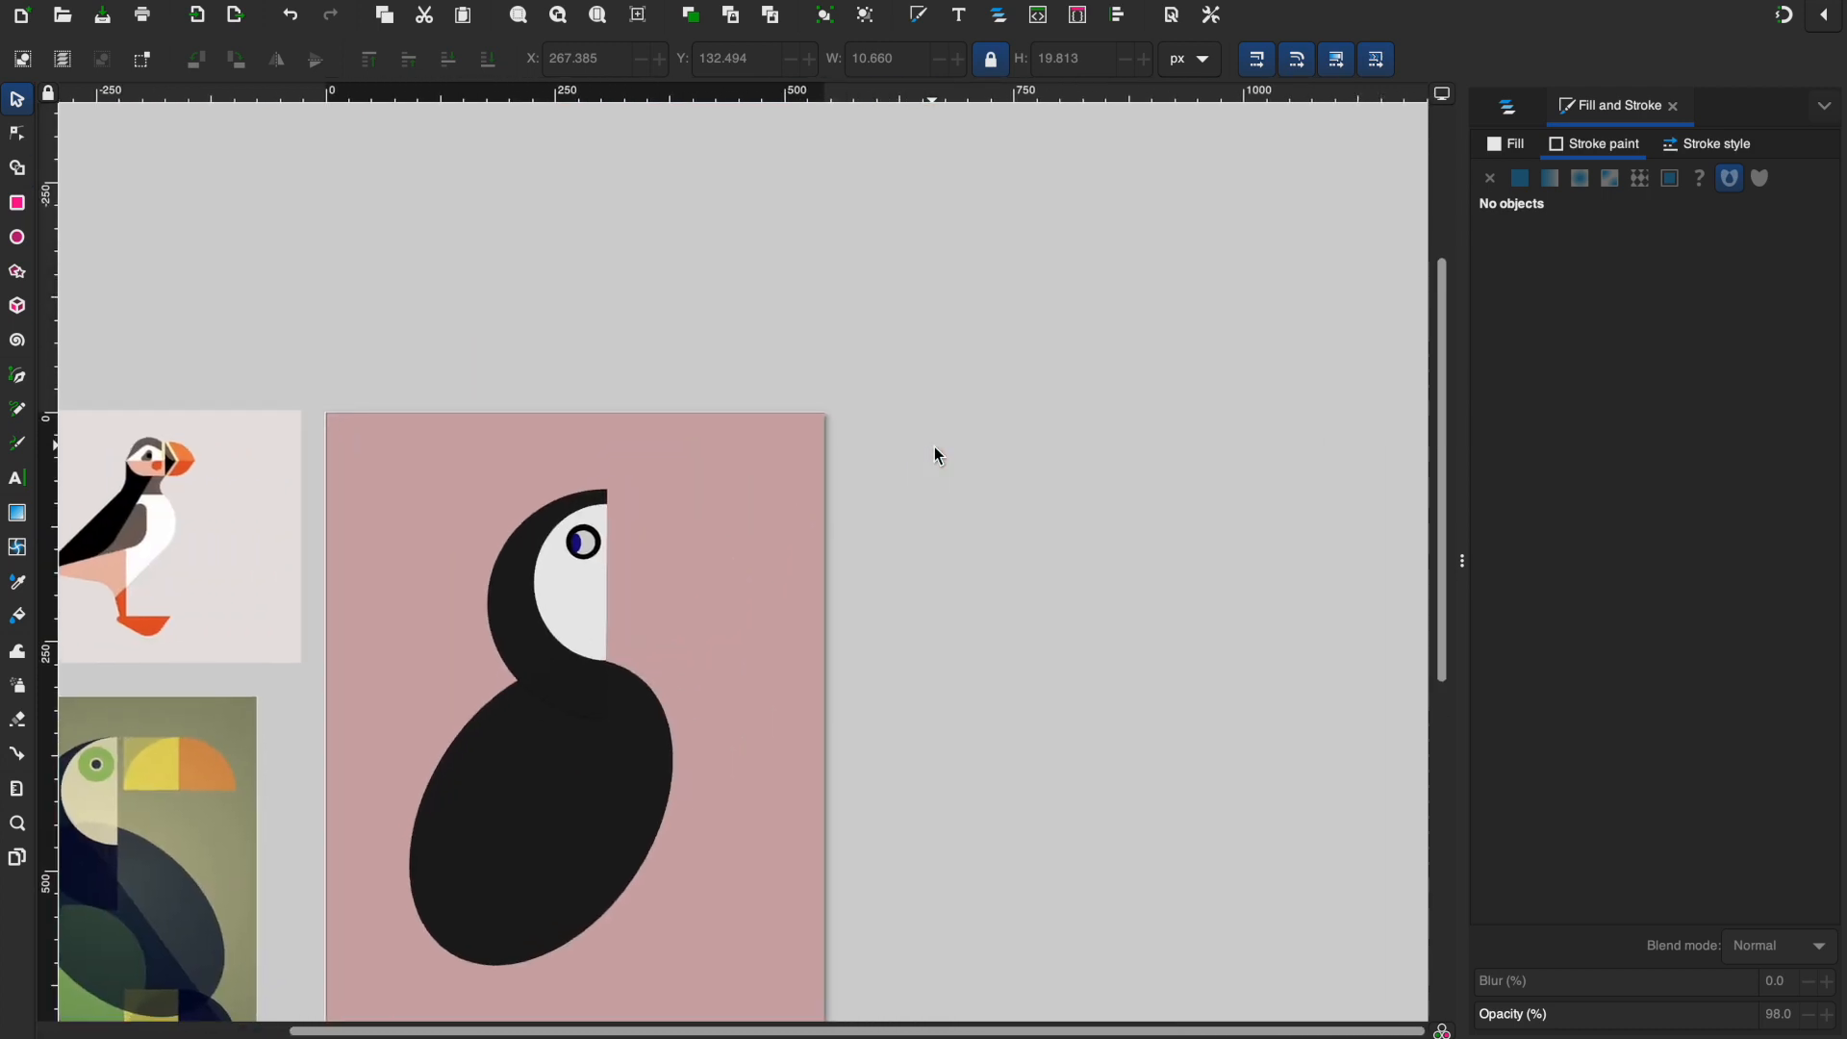
{"action": "scroll", "coordinate": [673, 553], "scroll_direction": "up", "scroll_amount": 1}
{"action": "scroll", "coordinate": [606, 577], "scroll_direction": "down", "scroll_amount": 2}
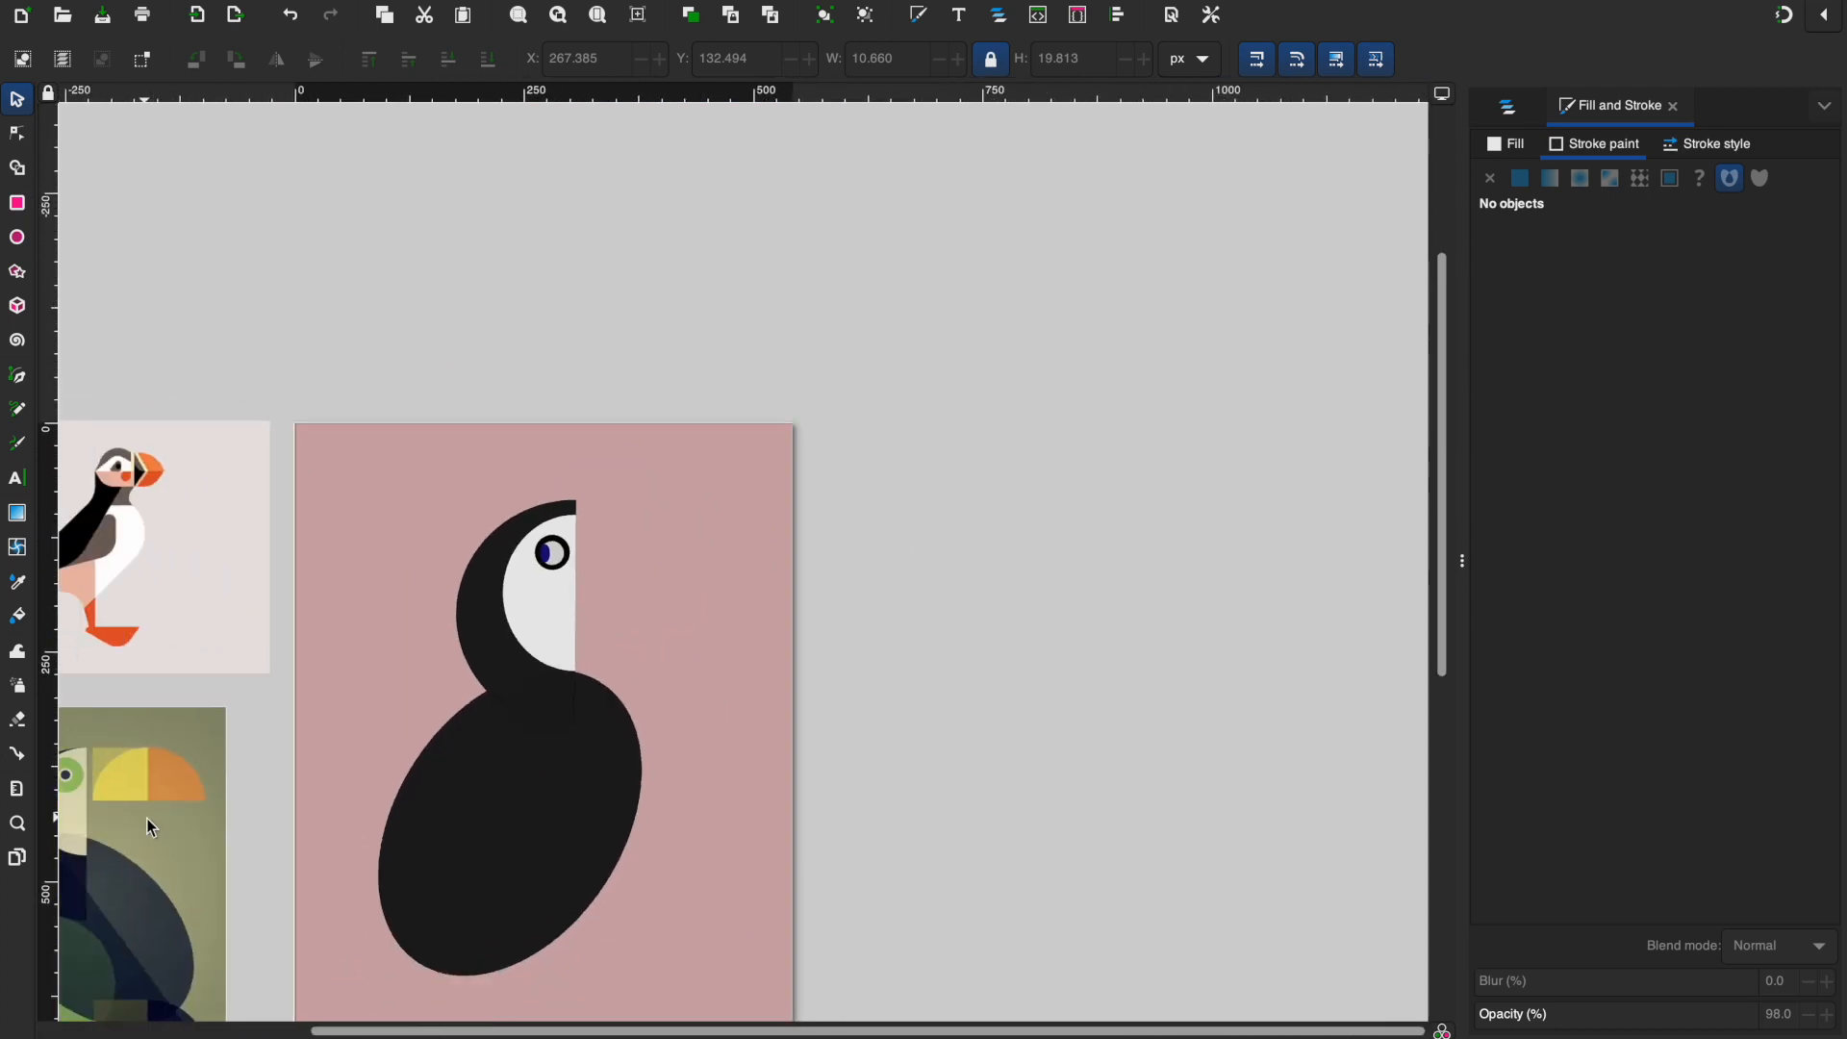
{"action": "scroll", "coordinate": [146, 818], "scroll_direction": "down", "scroll_amount": 3}
{"action": "scroll", "coordinate": [146, 817], "scroll_direction": "left", "scroll_amount": 3}
{"action": "scroll", "coordinate": [243, 819], "scroll_direction": "up", "scroll_amount": 1}
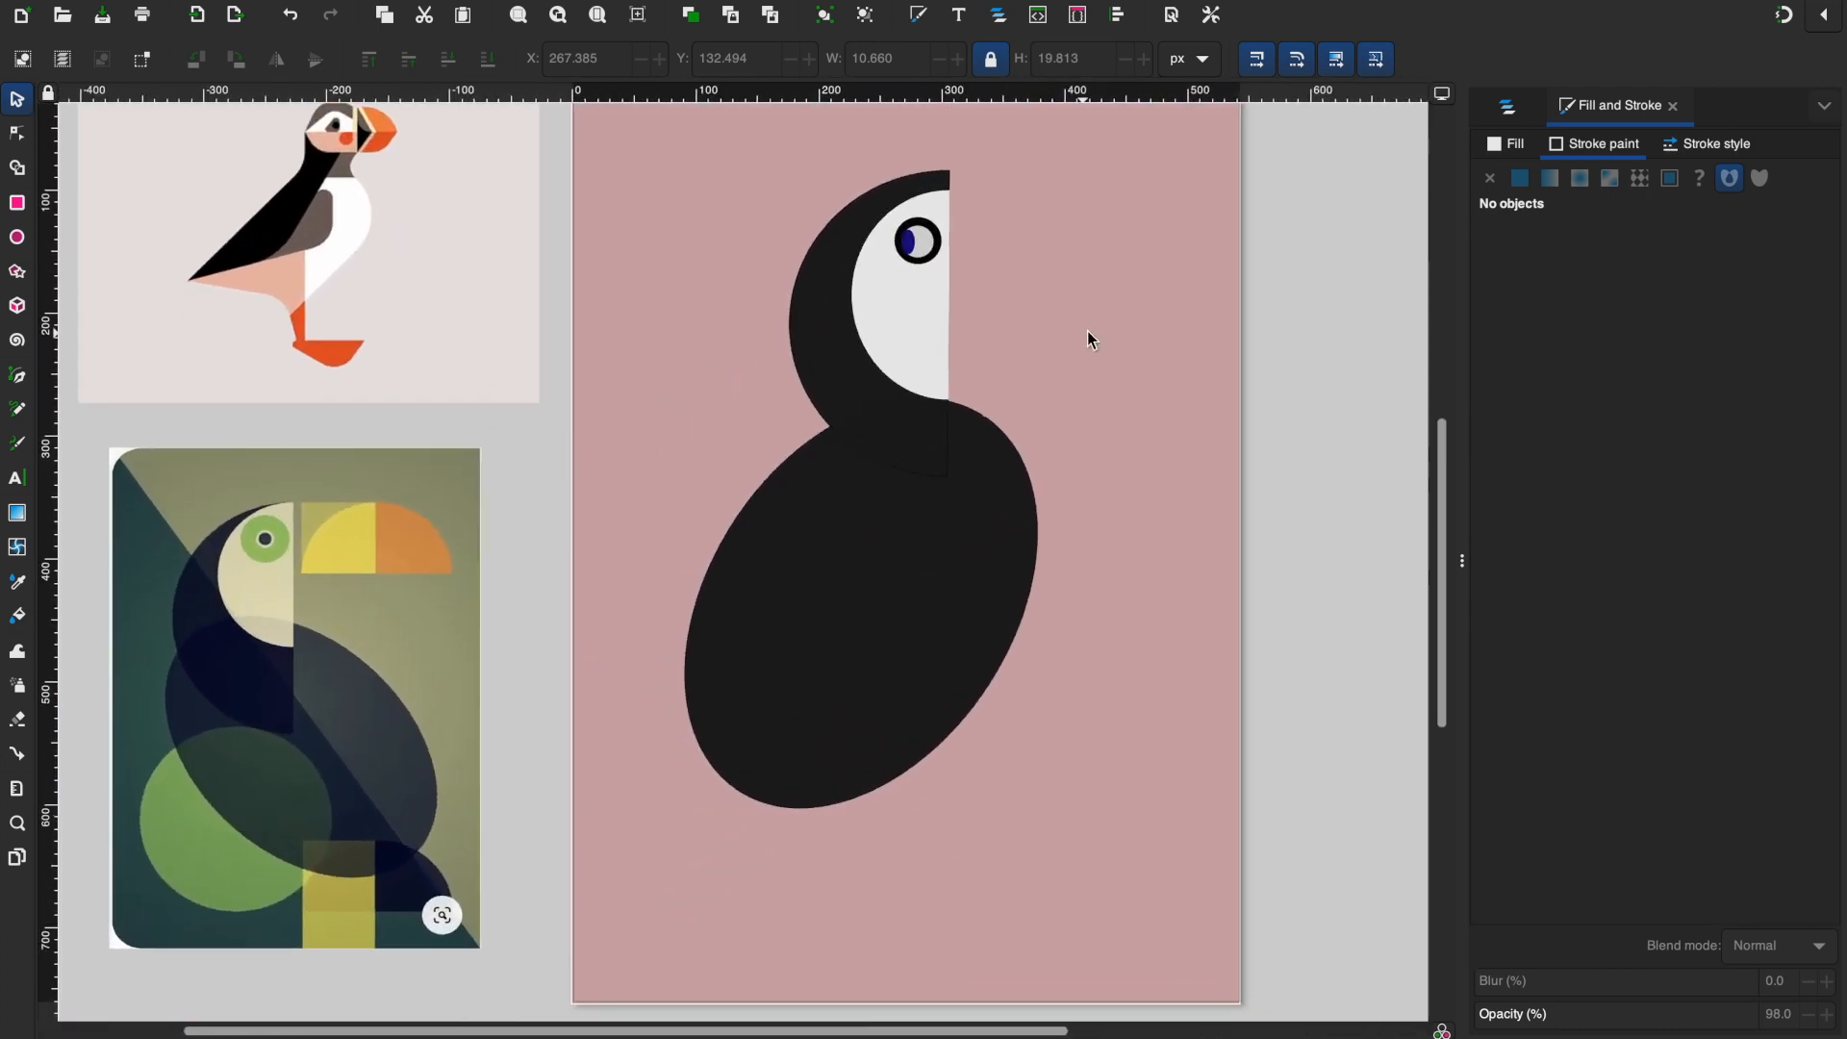
{"action": "scroll", "coordinate": [1089, 332], "scroll_direction": "up", "scroll_amount": 5}
{"action": "scroll", "coordinate": [1089, 331], "scroll_direction": "right", "scroll_amount": 5}
{"action": "scroll", "coordinate": [1088, 327], "scroll_direction": "up", "scroll_amount": 1}
{"action": "scroll", "coordinate": [521, 667], "scroll_direction": "right", "scroll_amount": 1}
{"action": "scroll", "coordinate": [522, 667], "scroll_direction": "down", "scroll_amount": 2}
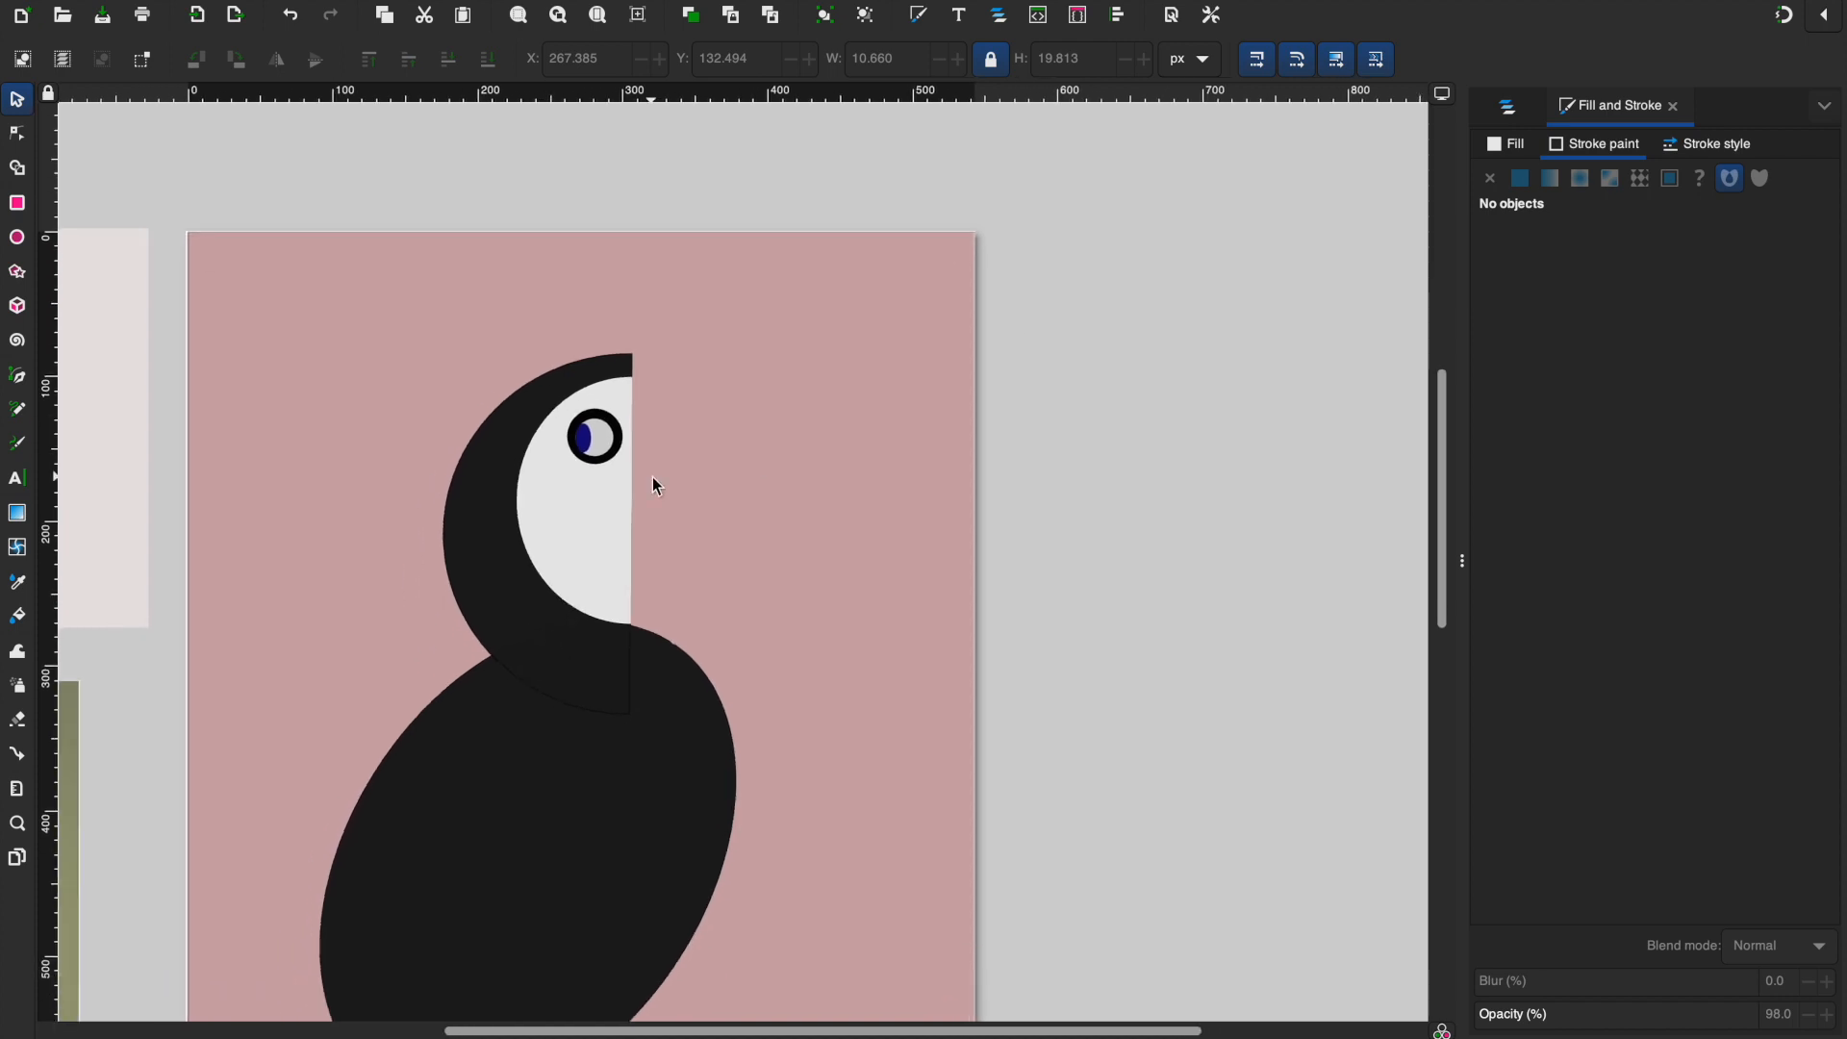
{"action": "scroll", "coordinate": [657, 486], "scroll_direction": "up", "scroll_amount": 1}
{"action": "scroll", "coordinate": [654, 486], "scroll_direction": "right", "scroll_amount": 3}
{"action": "scroll", "coordinate": [653, 487], "scroll_direction": "up", "scroll_amount": 1}
{"action": "scroll", "coordinate": [824, 388], "scroll_direction": "left", "scroll_amount": 6}
{"action": "scroll", "coordinate": [825, 387], "scroll_direction": "down", "scroll_amount": 3}
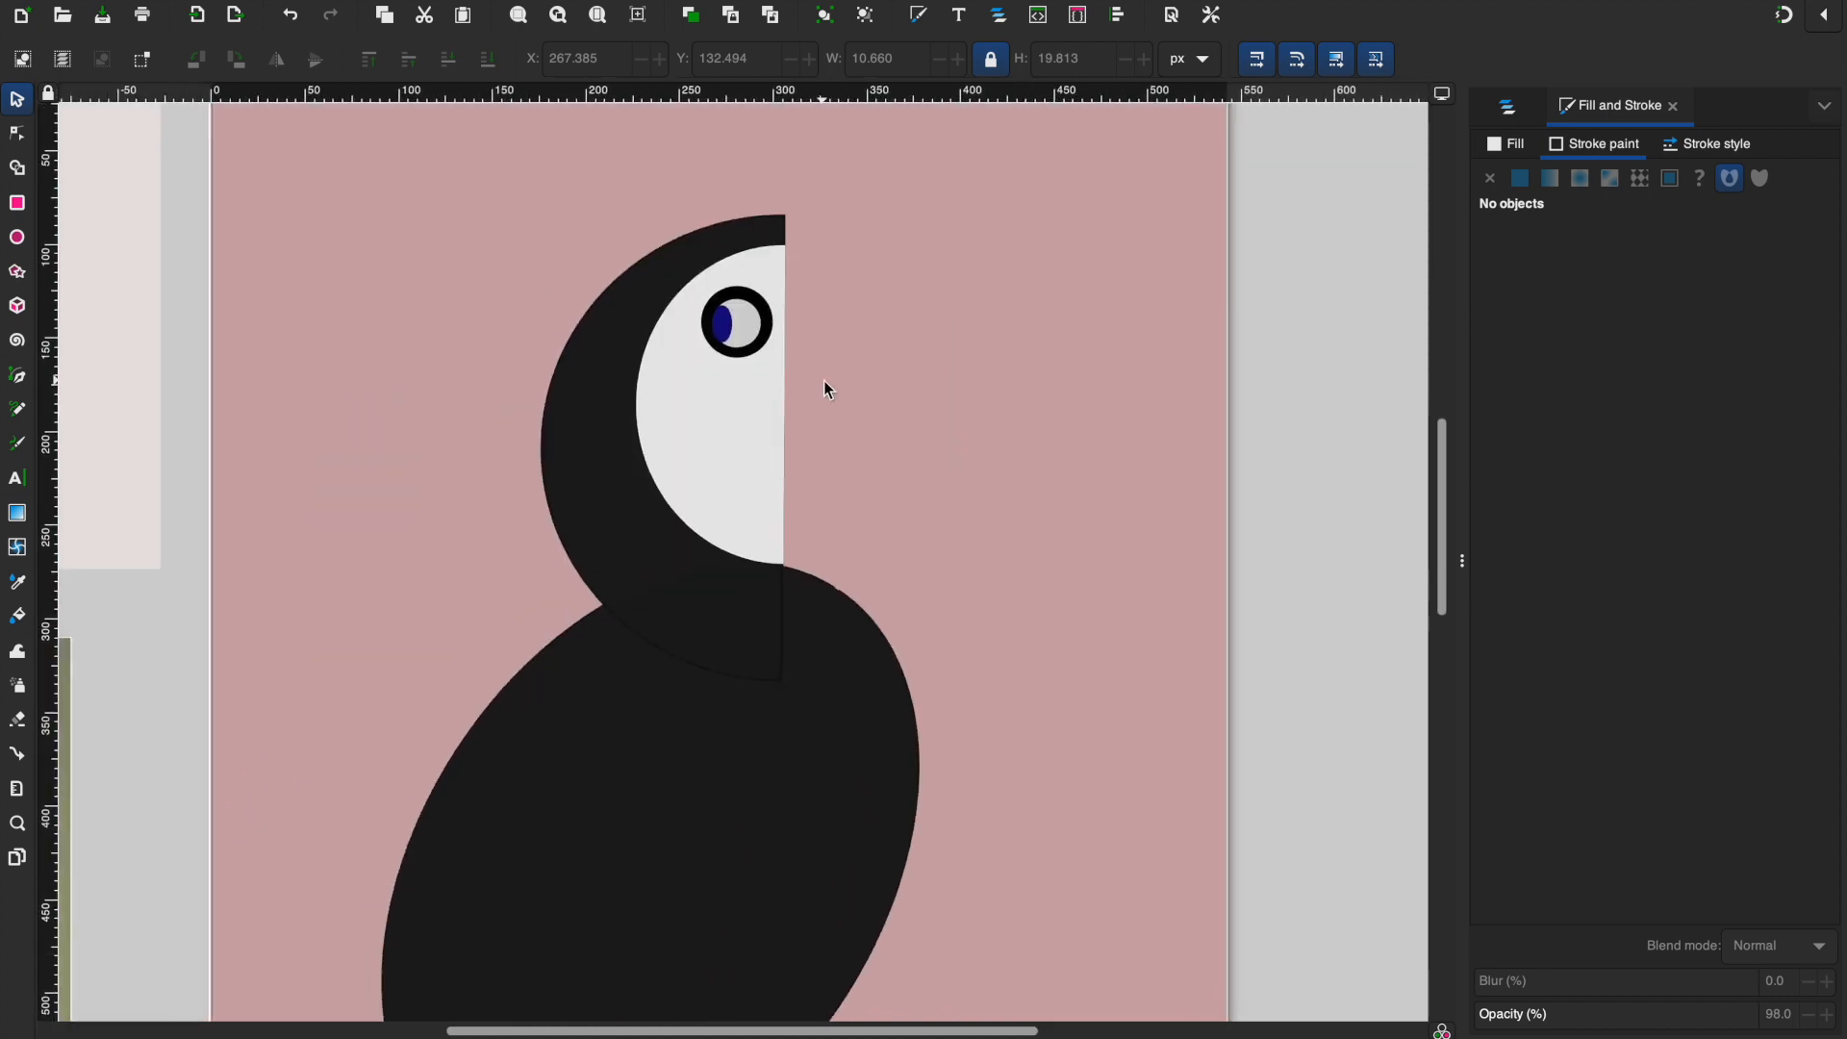
Step: Add a layer named "beak1" above the eyes layer for the beak shapes
{"action": "left_click", "coordinate": [18, 203]}
{"action": "left_click", "coordinate": [1509, 107]}
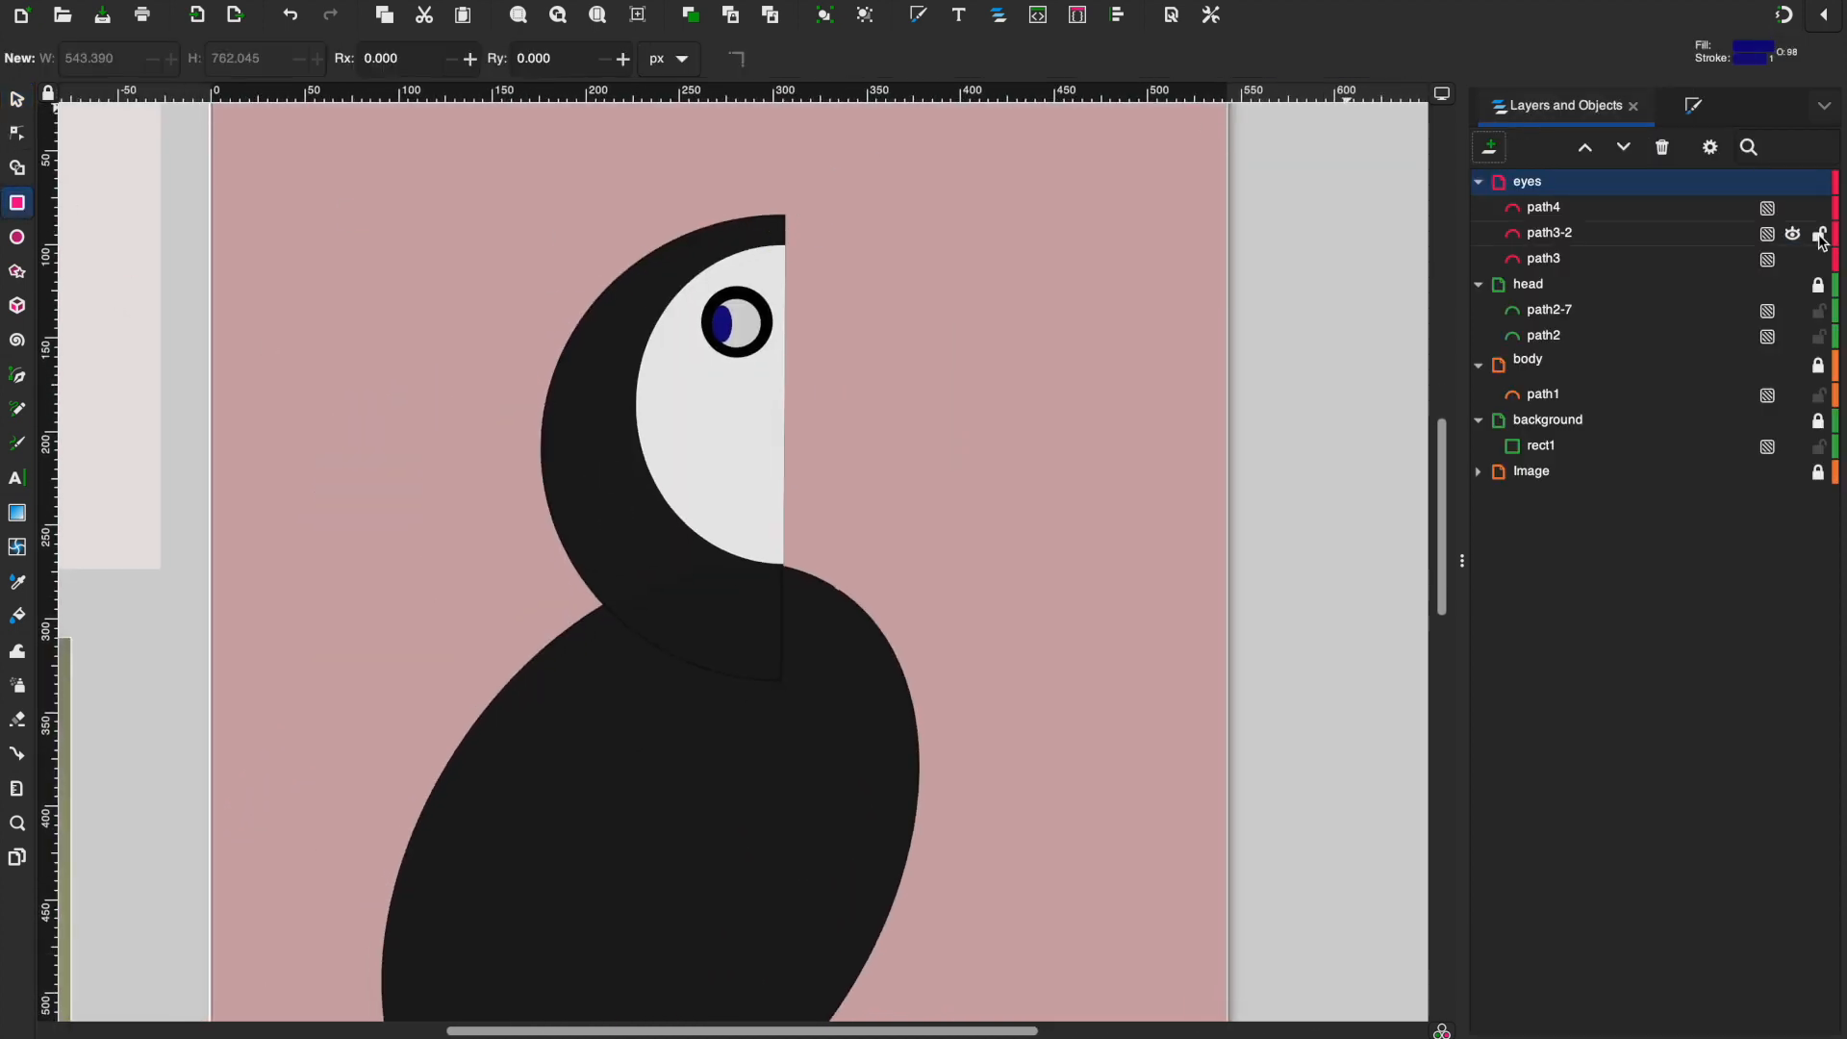
{"action": "key", "text": "ctrl+shift+n"}
{"action": "type", "text": "beak1"}
{"action": "key", "text": "Return"}
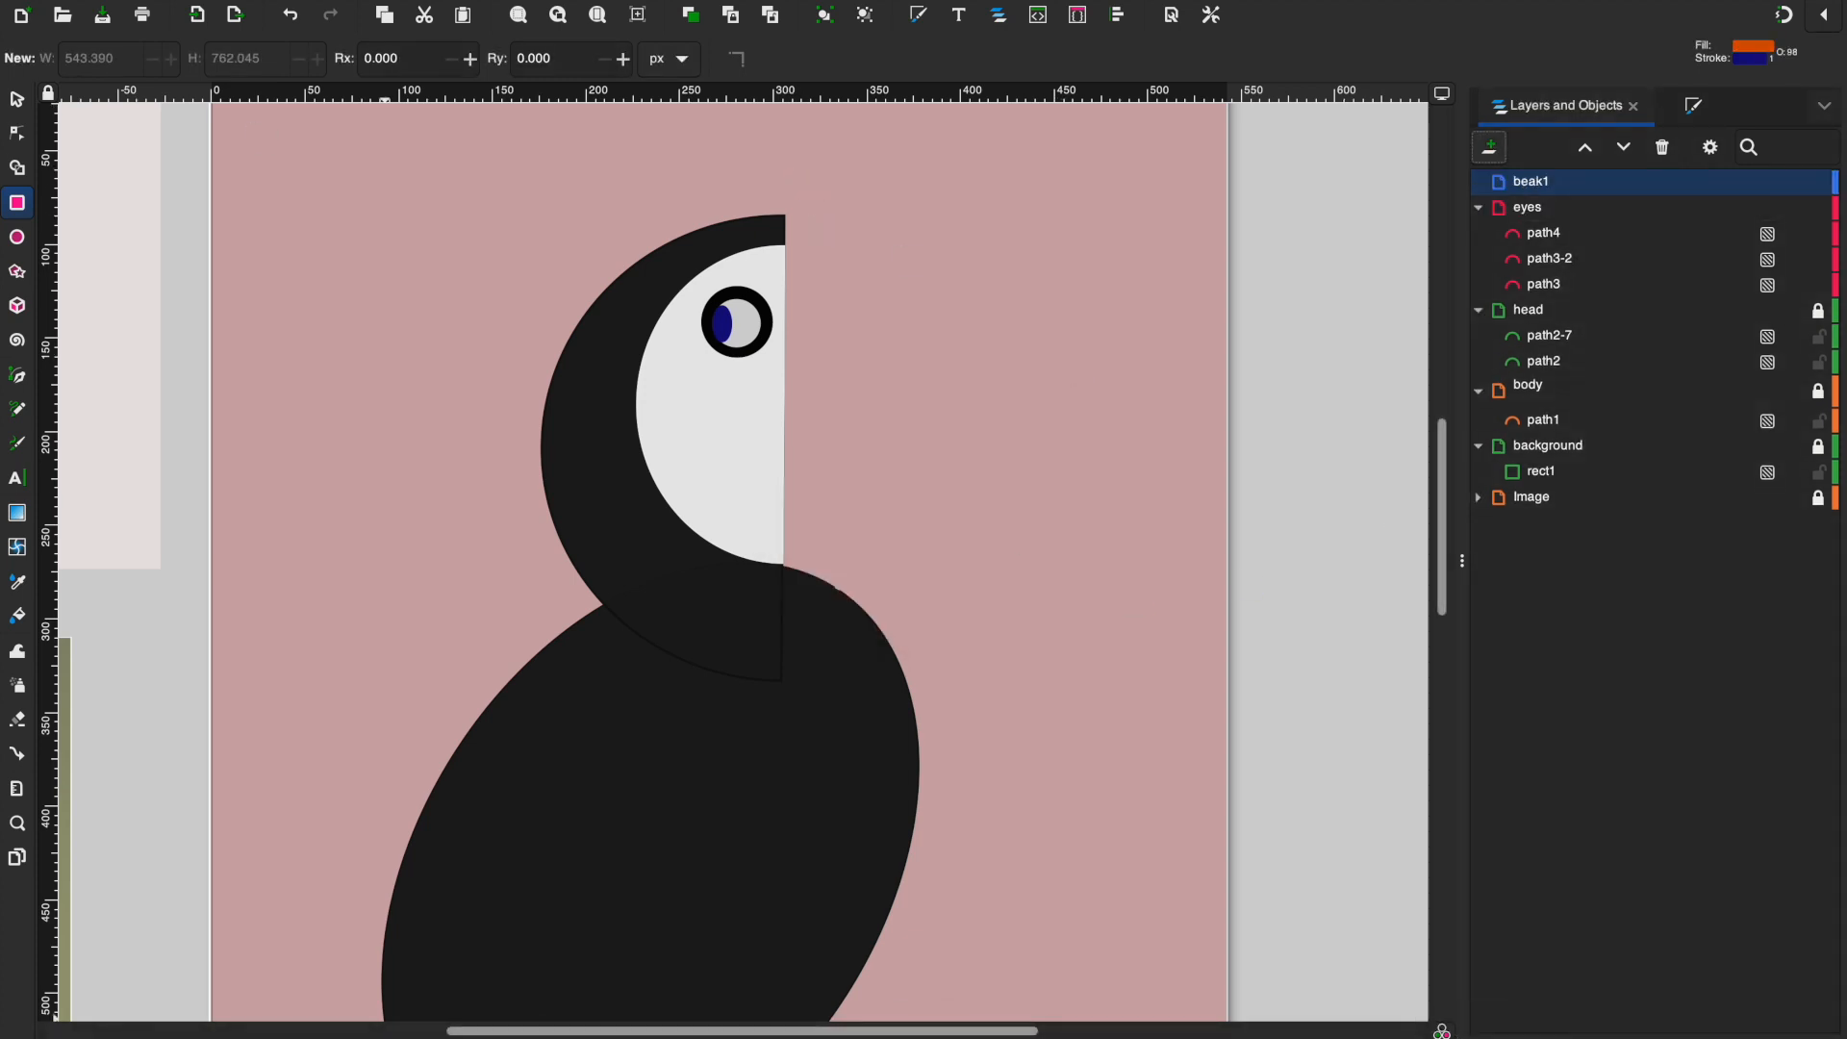
Step: Draw a dark orange square about 72.5 px wide against the top of the face's straight edge and match its stroke to its fill
{"action": "mouse_move", "coordinate": [794, 220]}
{"action": "left_mouse_down"}
{"action": "mouse_move", "coordinate": [841, 308]}
{"action": "mouse_move", "coordinate": [895, 315]}
{"action": "mouse_move", "coordinate": [928, 349]}
{"action": "left_mouse_up"}
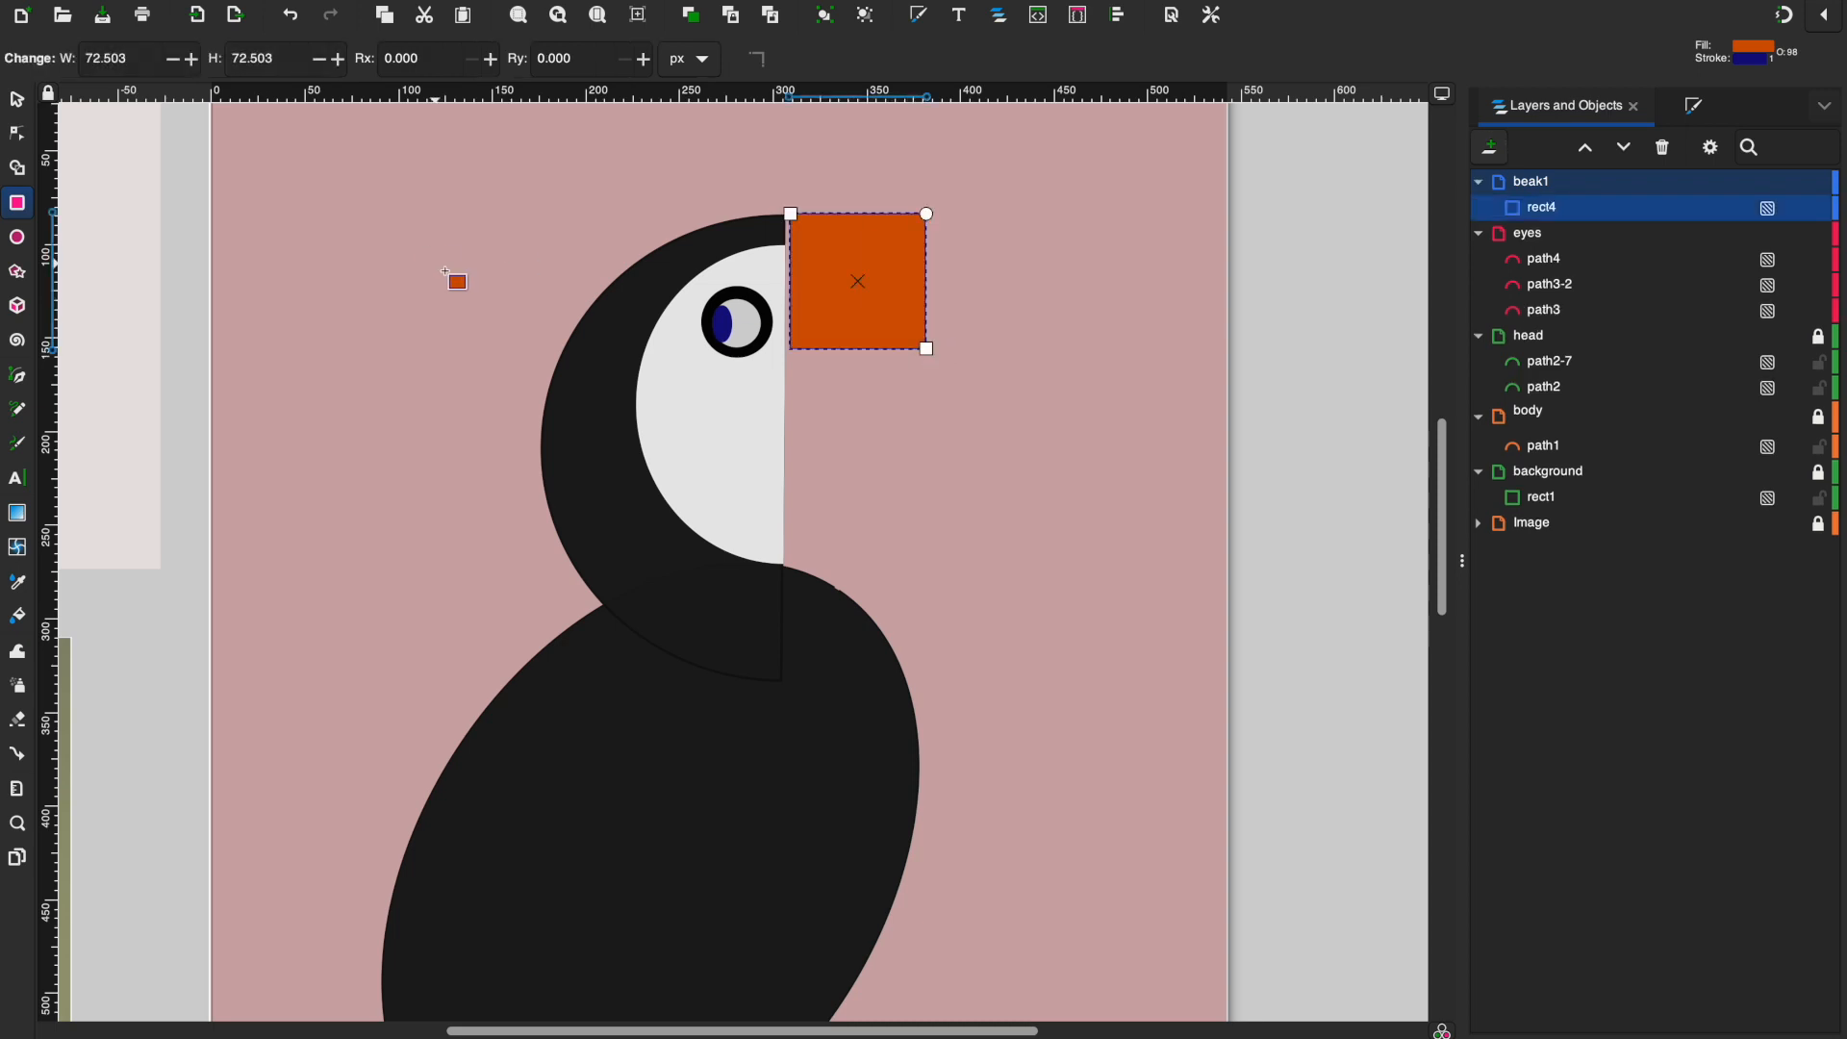
{"action": "key", "text": "ctrl+shift+f"}
{"action": "left_click", "coordinate": [1544, 905]}
{"action": "left_click", "coordinate": [879, 311]}
{"action": "left_click", "coordinate": [13, 98]}
{"action": "left_click", "coordinate": [175, 157]}
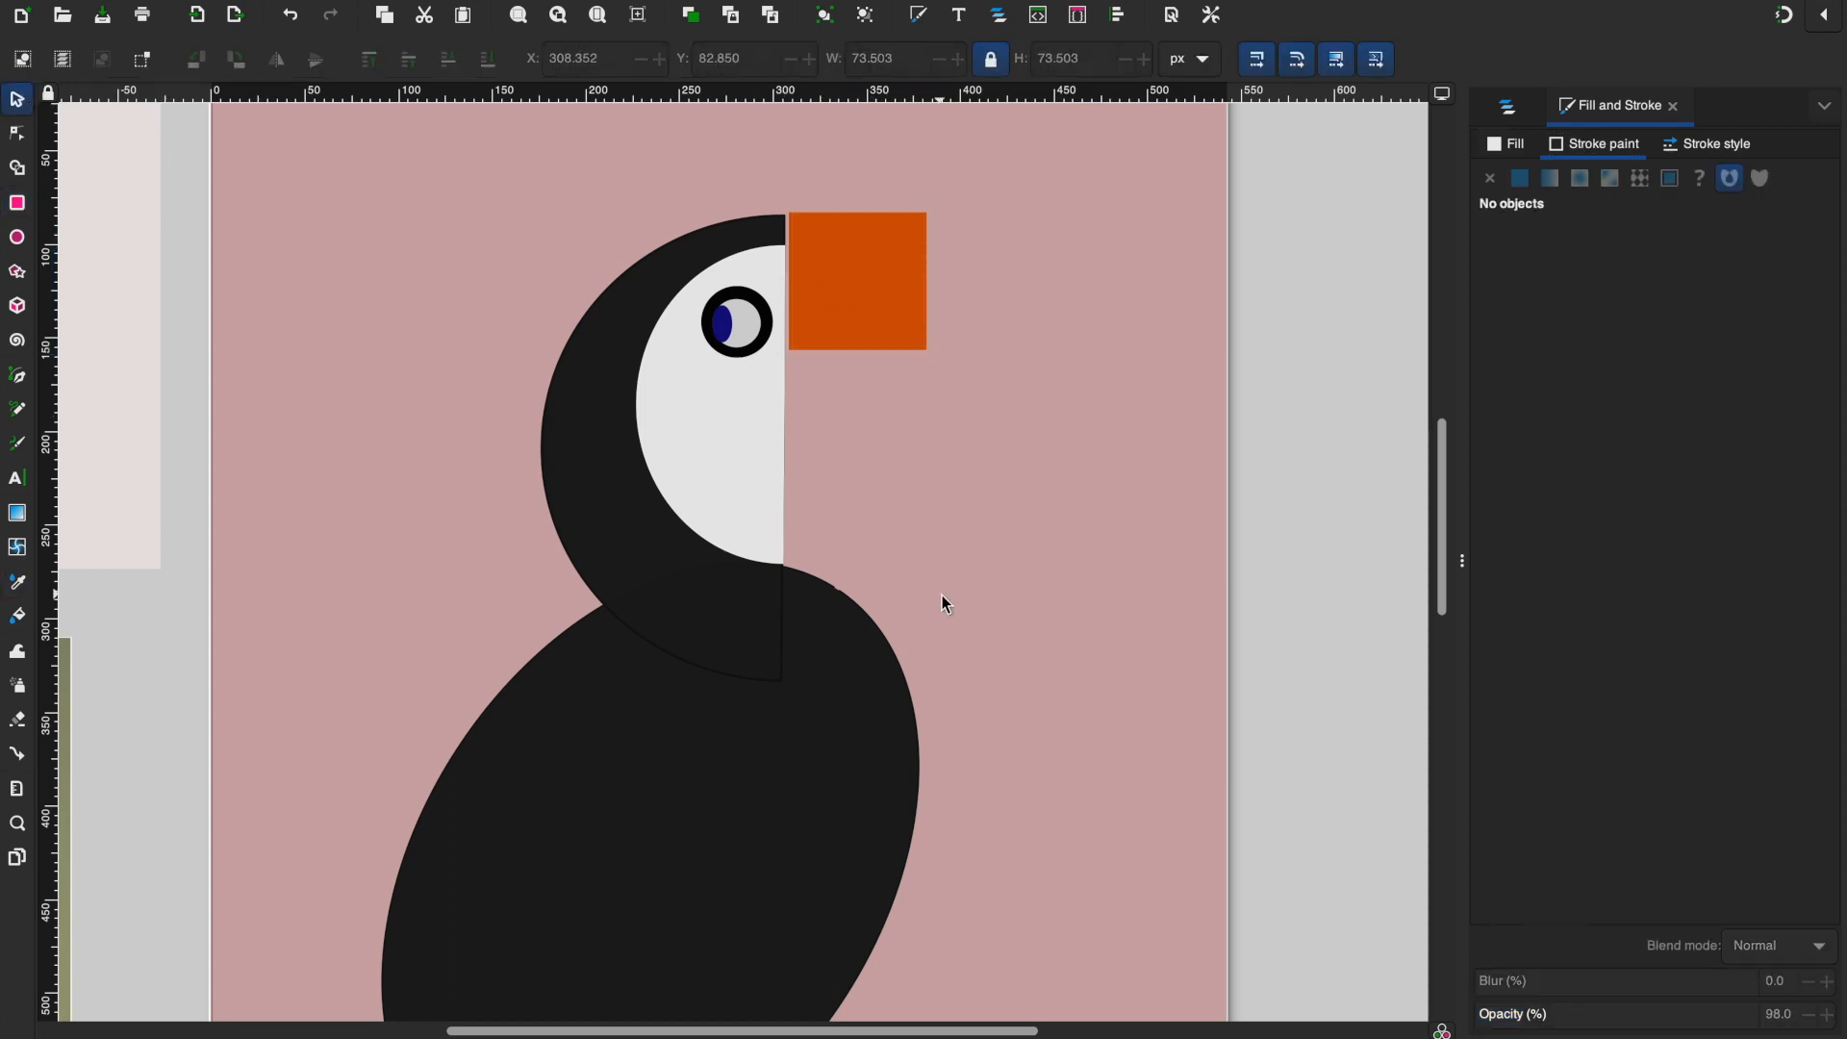
Step: Draw a dark orange quarter ellipse about 64 × 57 px on the empty page area left of the head
{"action": "left_click", "coordinate": [879, 293]}
{"action": "left_click", "coordinate": [1075, 381]}
{"action": "scroll", "coordinate": [804, 324], "scroll_direction": "down", "scroll_amount": 1}
{"action": "left_click", "coordinate": [17, 236]}
{"action": "left_click_drag", "start_coordinate": [352, 227], "coordinate": [349, 281]}
{"action": "scroll", "coordinate": [349, 281], "scroll_direction": "left", "scroll_amount": 10}
{"action": "left_click_drag", "start_coordinate": [834, 293], "coordinate": [940, 271]}
{"action": "left_click", "coordinate": [18, 99]}
{"action": "left_click", "coordinate": [848, 336]}
{"action": "left_click", "coordinate": [862, 344]}
{"action": "left_click", "coordinate": [883, 347]}
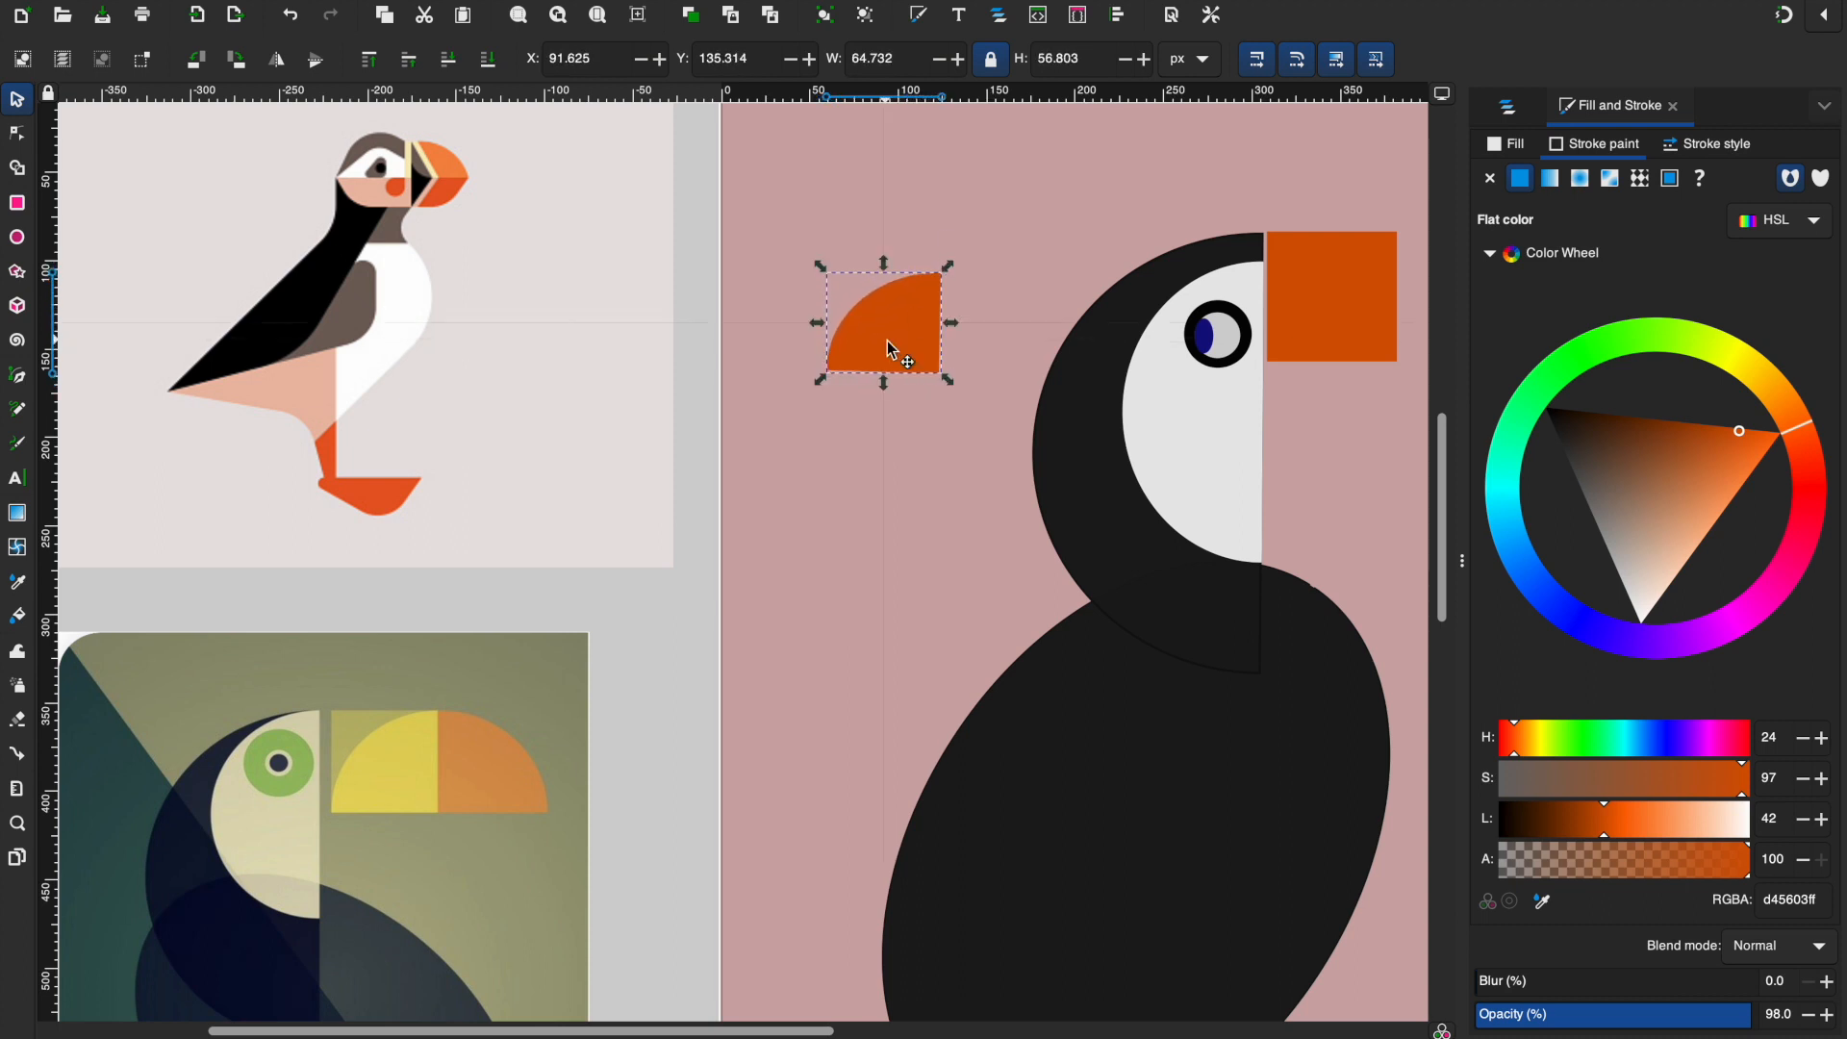
{"action": "left_click_drag", "start_coordinate": [823, 381], "coordinate": [824, 381]}
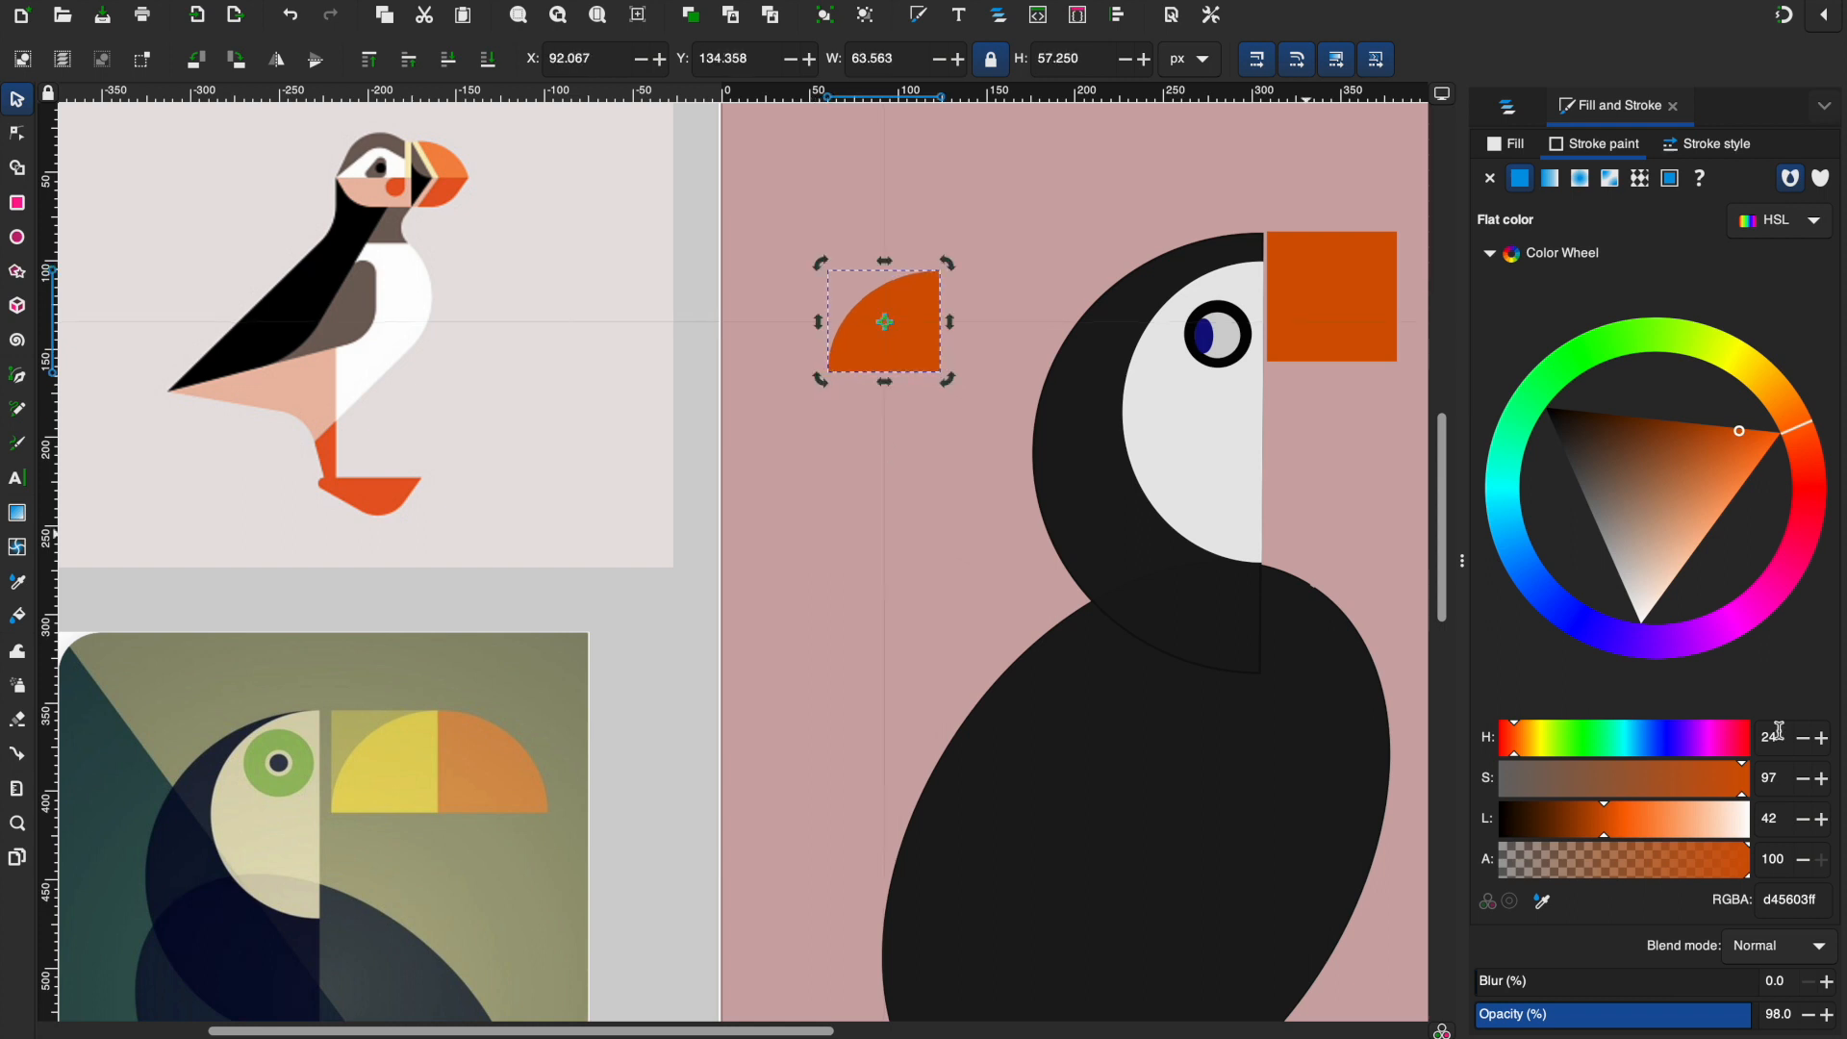
Step: Set the quarter ellipse's fill to bright orange (ff5b12ff) and sample its colour for the stroke
{"action": "left_click", "coordinate": [1605, 835]}
{"action": "left_click", "coordinate": [1529, 143]}
{"action": "left_click_drag", "start_coordinate": [1611, 841], "coordinate": [1635, 837]}
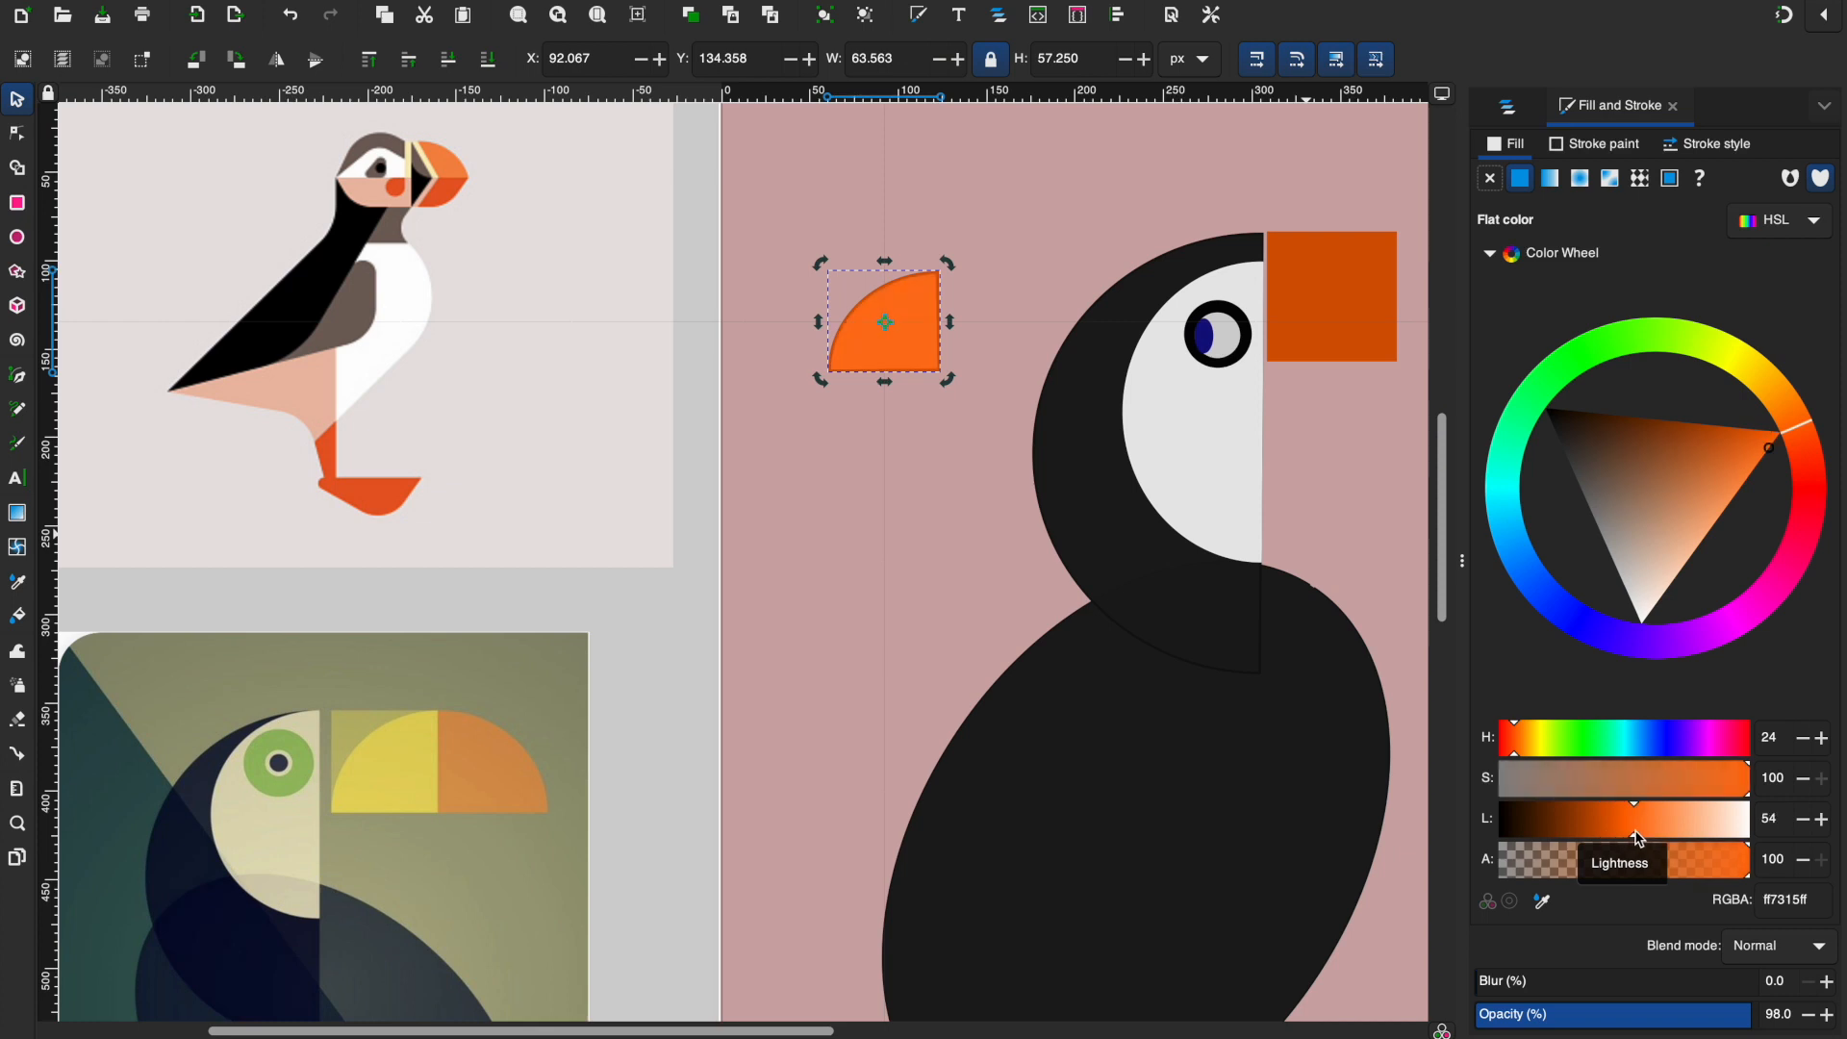
{"action": "left_click", "coordinate": [1515, 760]}
{"action": "left_click", "coordinate": [1630, 833]}
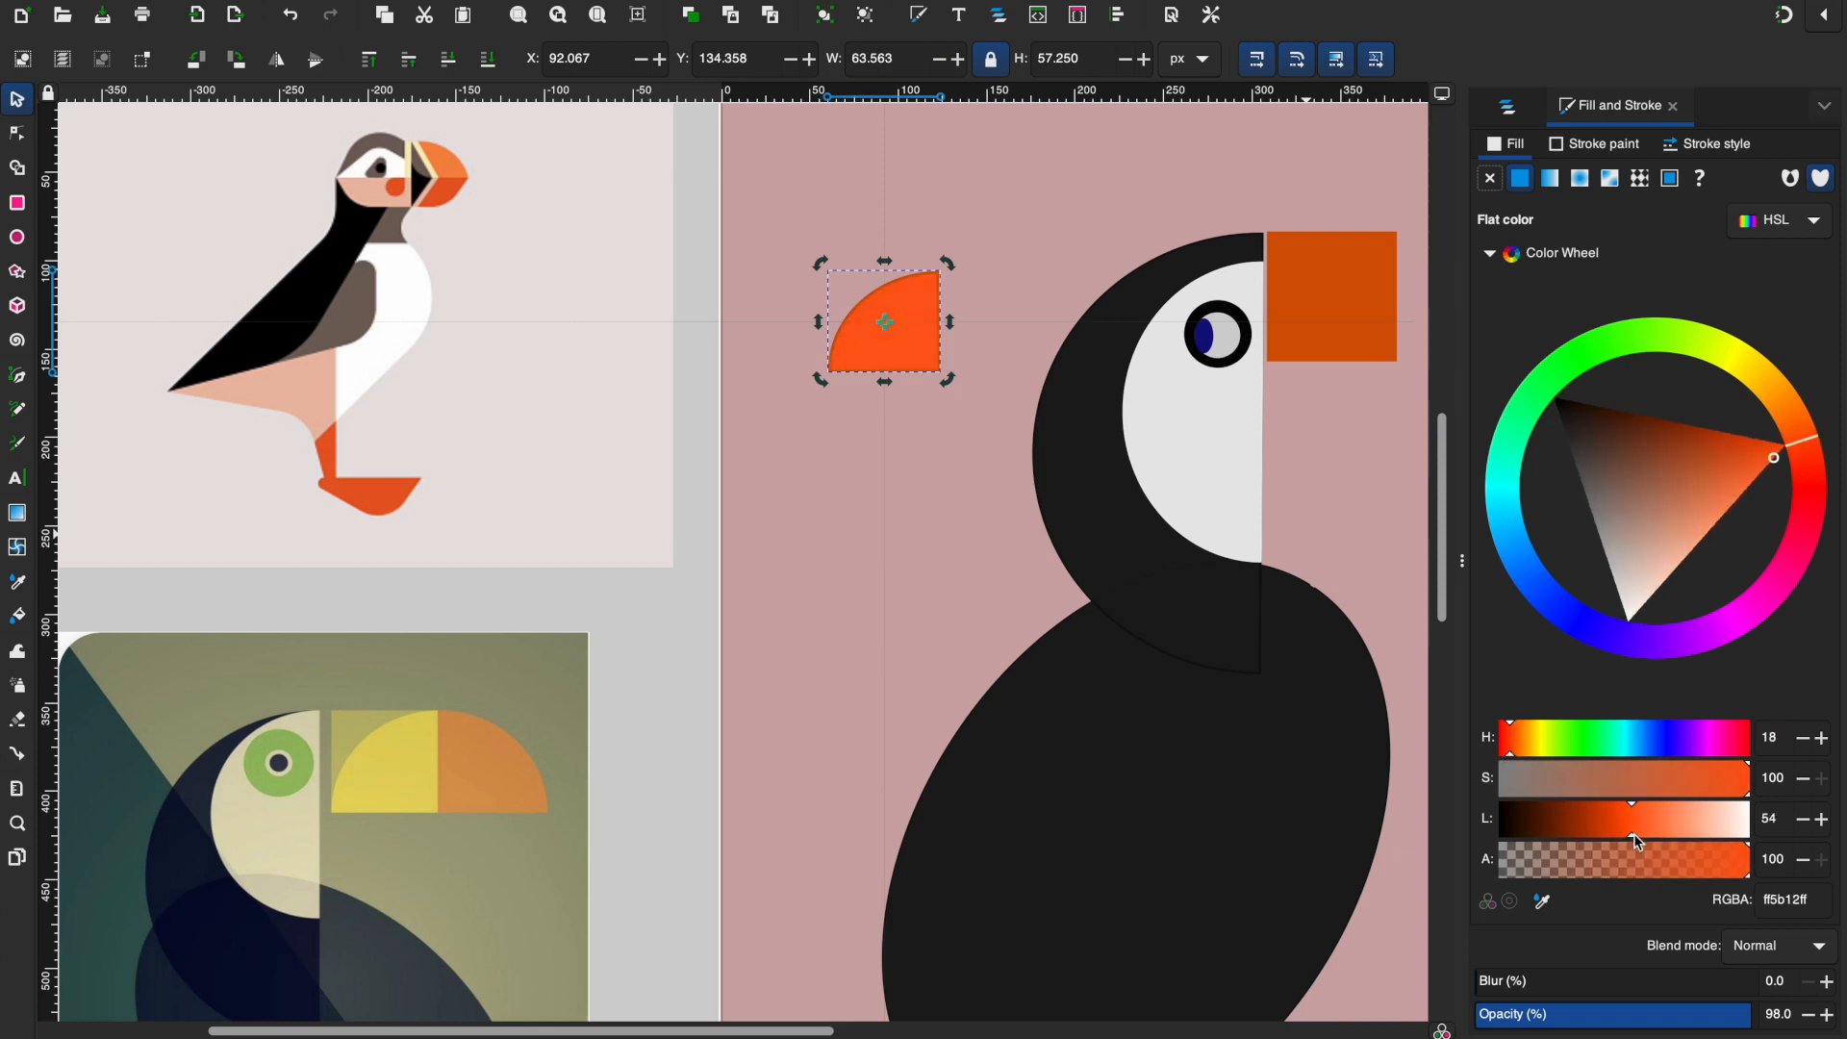
{"action": "left_click", "coordinate": [1592, 145]}
{"action": "left_click", "coordinate": [1542, 905]}
{"action": "left_click", "coordinate": [907, 319]}
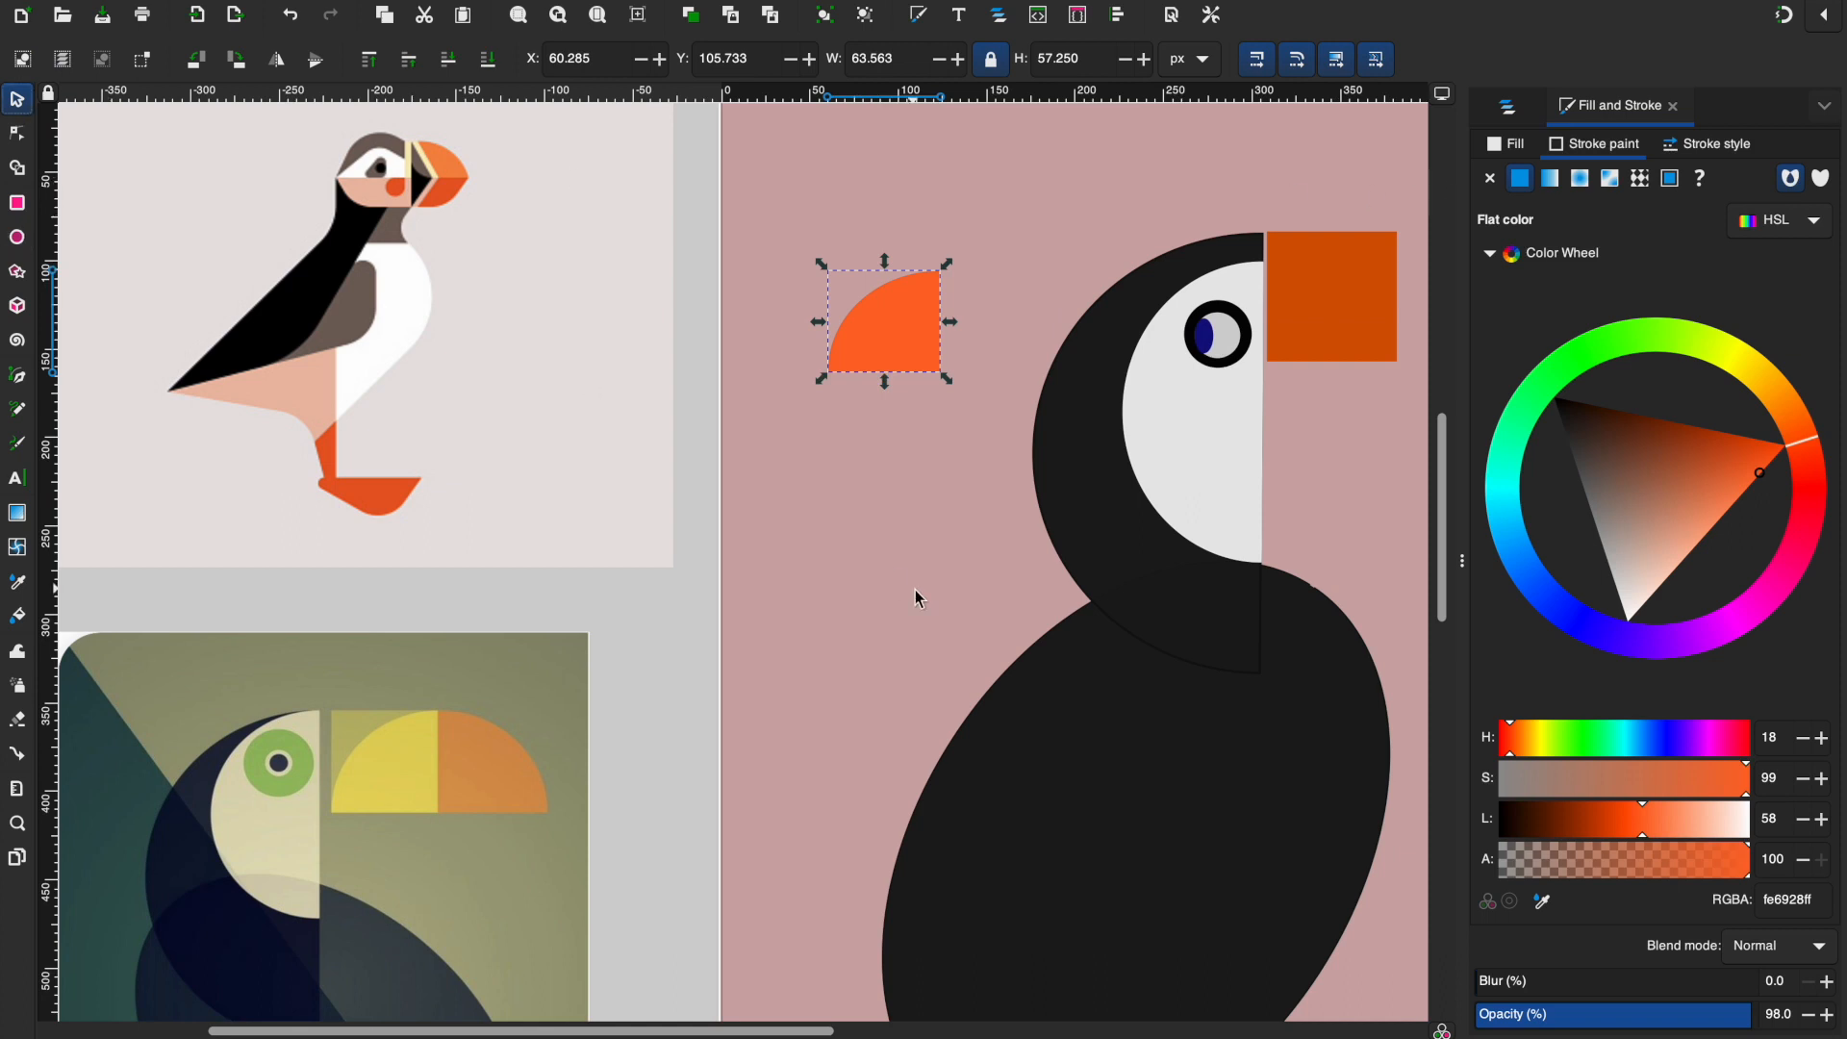
Step: Move the quarter ellipse onto the lower part of the orange square and stretch it, with proportions unlocked, to about 77 × 57 px
{"action": "scroll", "coordinate": [915, 590], "scroll_direction": "right", "scroll_amount": 2}
{"action": "scroll", "coordinate": [915, 589], "scroll_direction": "up", "scroll_amount": 1}
{"action": "left_click_drag", "start_coordinate": [806, 354], "coordinate": [1263, 345]}
{"action": "left_click_drag", "start_coordinate": [1186, 420], "coordinate": [1159, 359]}
{"action": "left_click", "coordinate": [992, 65]}
{"action": "key", "text": "Escape"}
{"action": "mouse_move", "coordinate": [1264, 384]}
{"action": "left_mouse_down"}
{"action": "mouse_move", "coordinate": [1259, 357]}
{"action": "mouse_move", "coordinate": [1263, 377]}
{"action": "left_mouse_up"}
{"action": "key", "text": "Escape"}
{"action": "left_click", "coordinate": [1262, 380]}
Step: Copy the quarter ellipse, mirror it horizontally and join it to the original's right edge to complete the rounded beak
{"action": "key", "text": "ctrl+c"}
{"action": "key", "text": "ctrl+v"}
{"action": "scroll", "coordinate": [1370, 568], "scroll_direction": "right", "scroll_amount": 8}
{"action": "scroll", "coordinate": [1370, 567], "scroll_direction": "up", "scroll_amount": 2}
{"action": "left_click_drag", "start_coordinate": [913, 442], "coordinate": [1228, 436]}
{"action": "left_click_drag", "start_coordinate": [1173, 433], "coordinate": [1041, 433]}
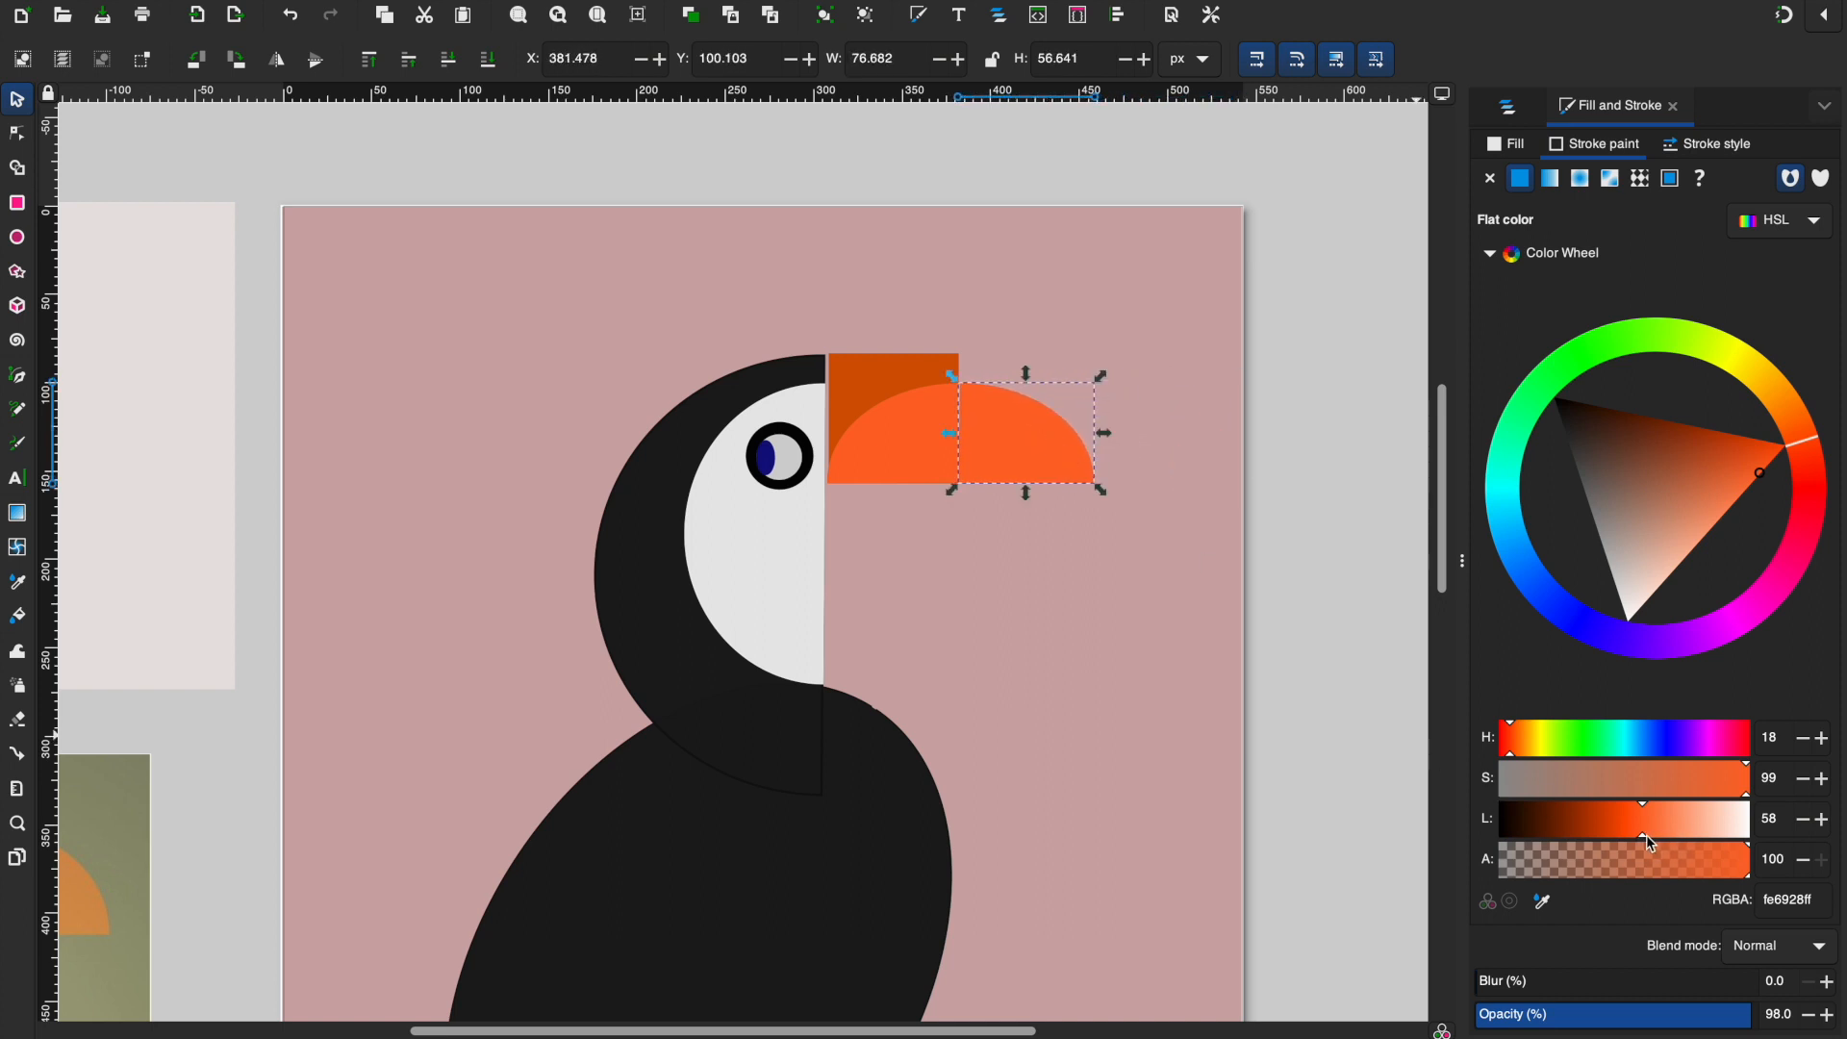
Step: Lighten the front beak segment's fill to lightness 68 (ff8d5aff)
{"action": "left_click_drag", "start_coordinate": [1658, 844], "coordinate": [1669, 845]}
{"action": "key", "text": "ctrl+z"}
{"action": "left_click", "coordinate": [1535, 145]}
{"action": "left_click_drag", "start_coordinate": [1647, 843], "coordinate": [1669, 845]}
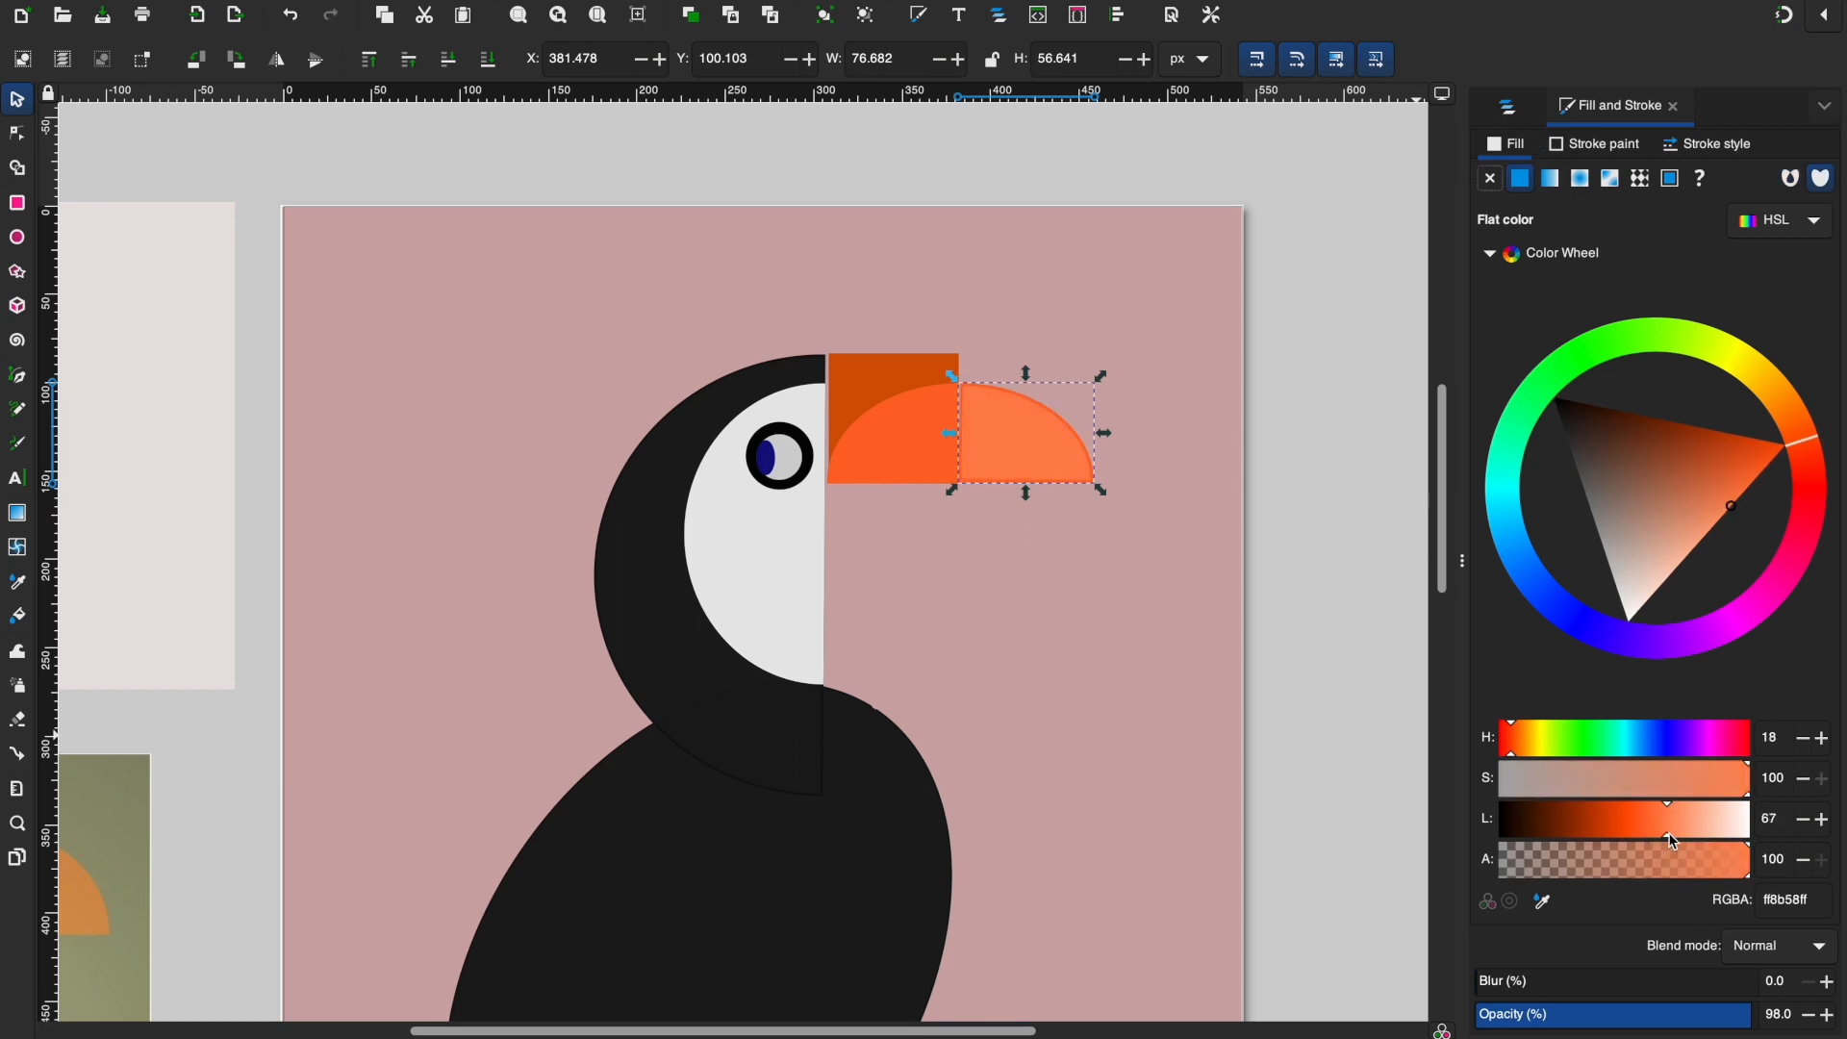
{"action": "left_click", "coordinate": [1549, 179]}
{"action": "left_click", "coordinate": [1625, 901]}
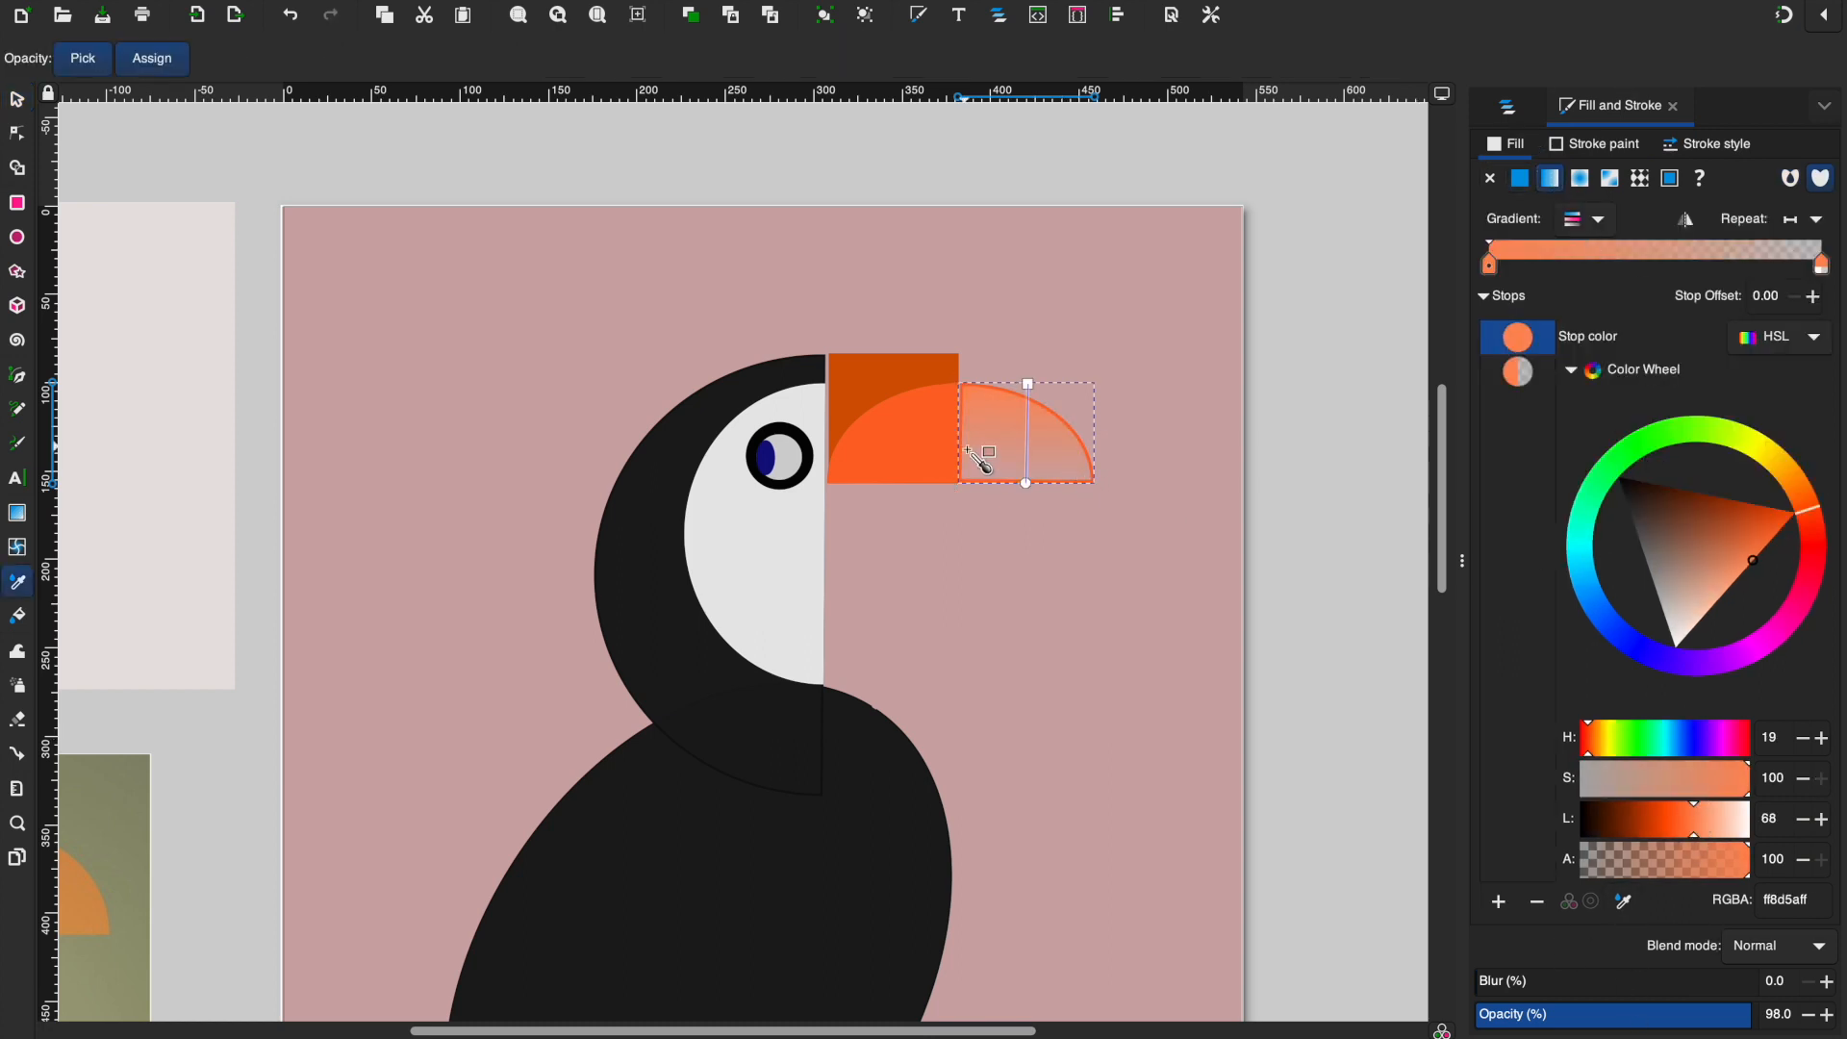
{"action": "key", "text": "ctrl+z"}
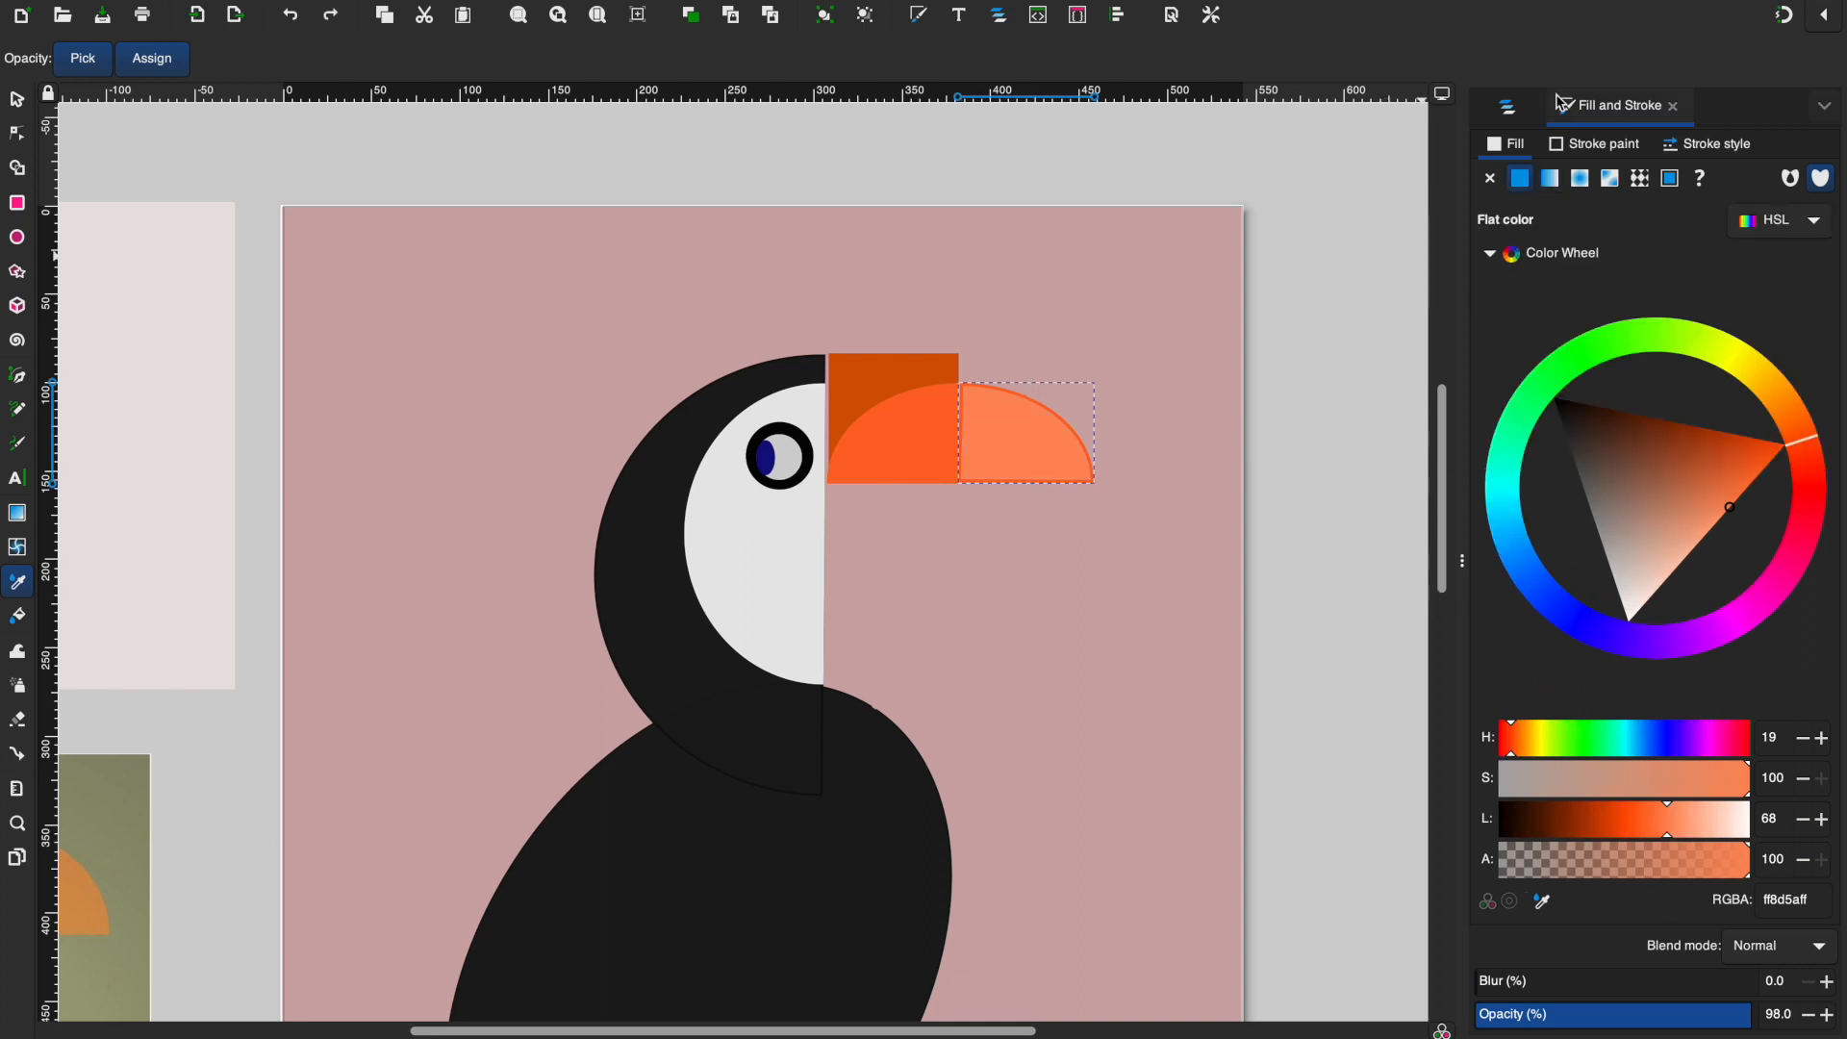
Step: Match the front beak segment's stroke to its lighter orange fill by sampling the colour
{"action": "left_click", "coordinate": [1571, 146]}
{"action": "key", "text": "s"}
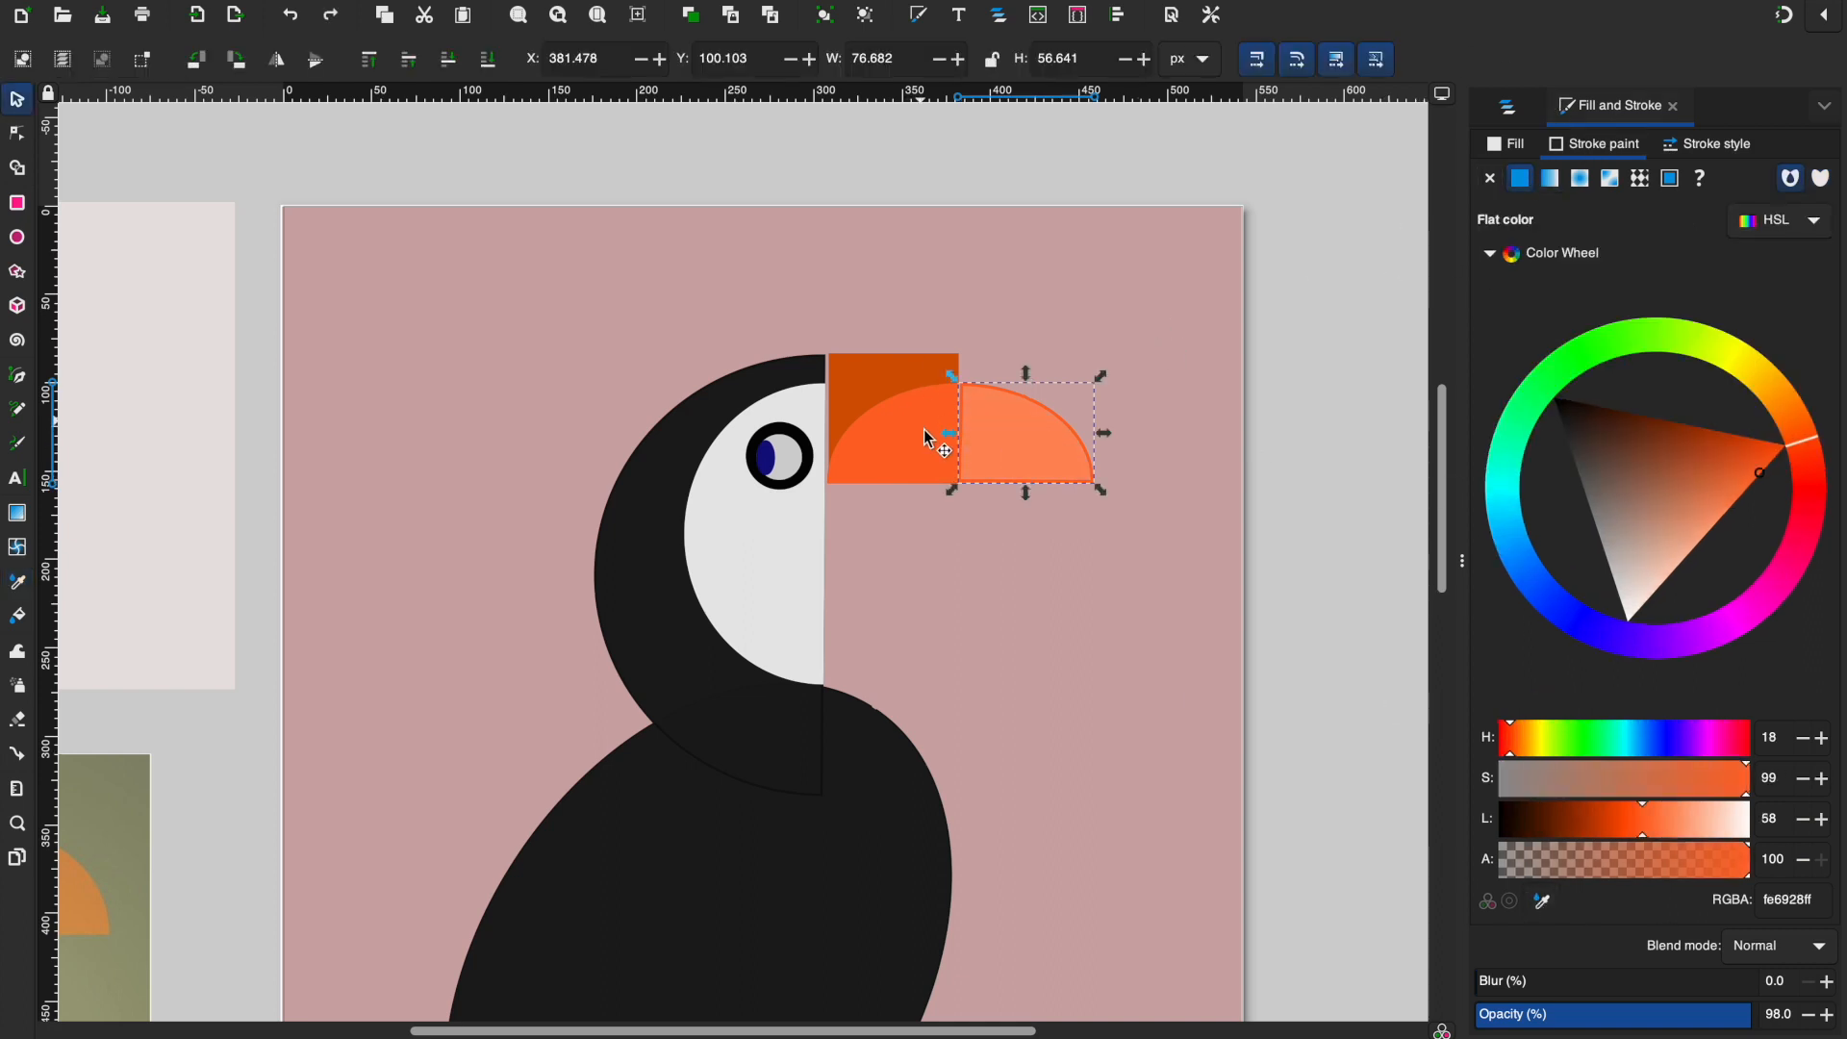
{"action": "left_click", "coordinate": [1542, 901]}
{"action": "left_click", "coordinate": [988, 443]}
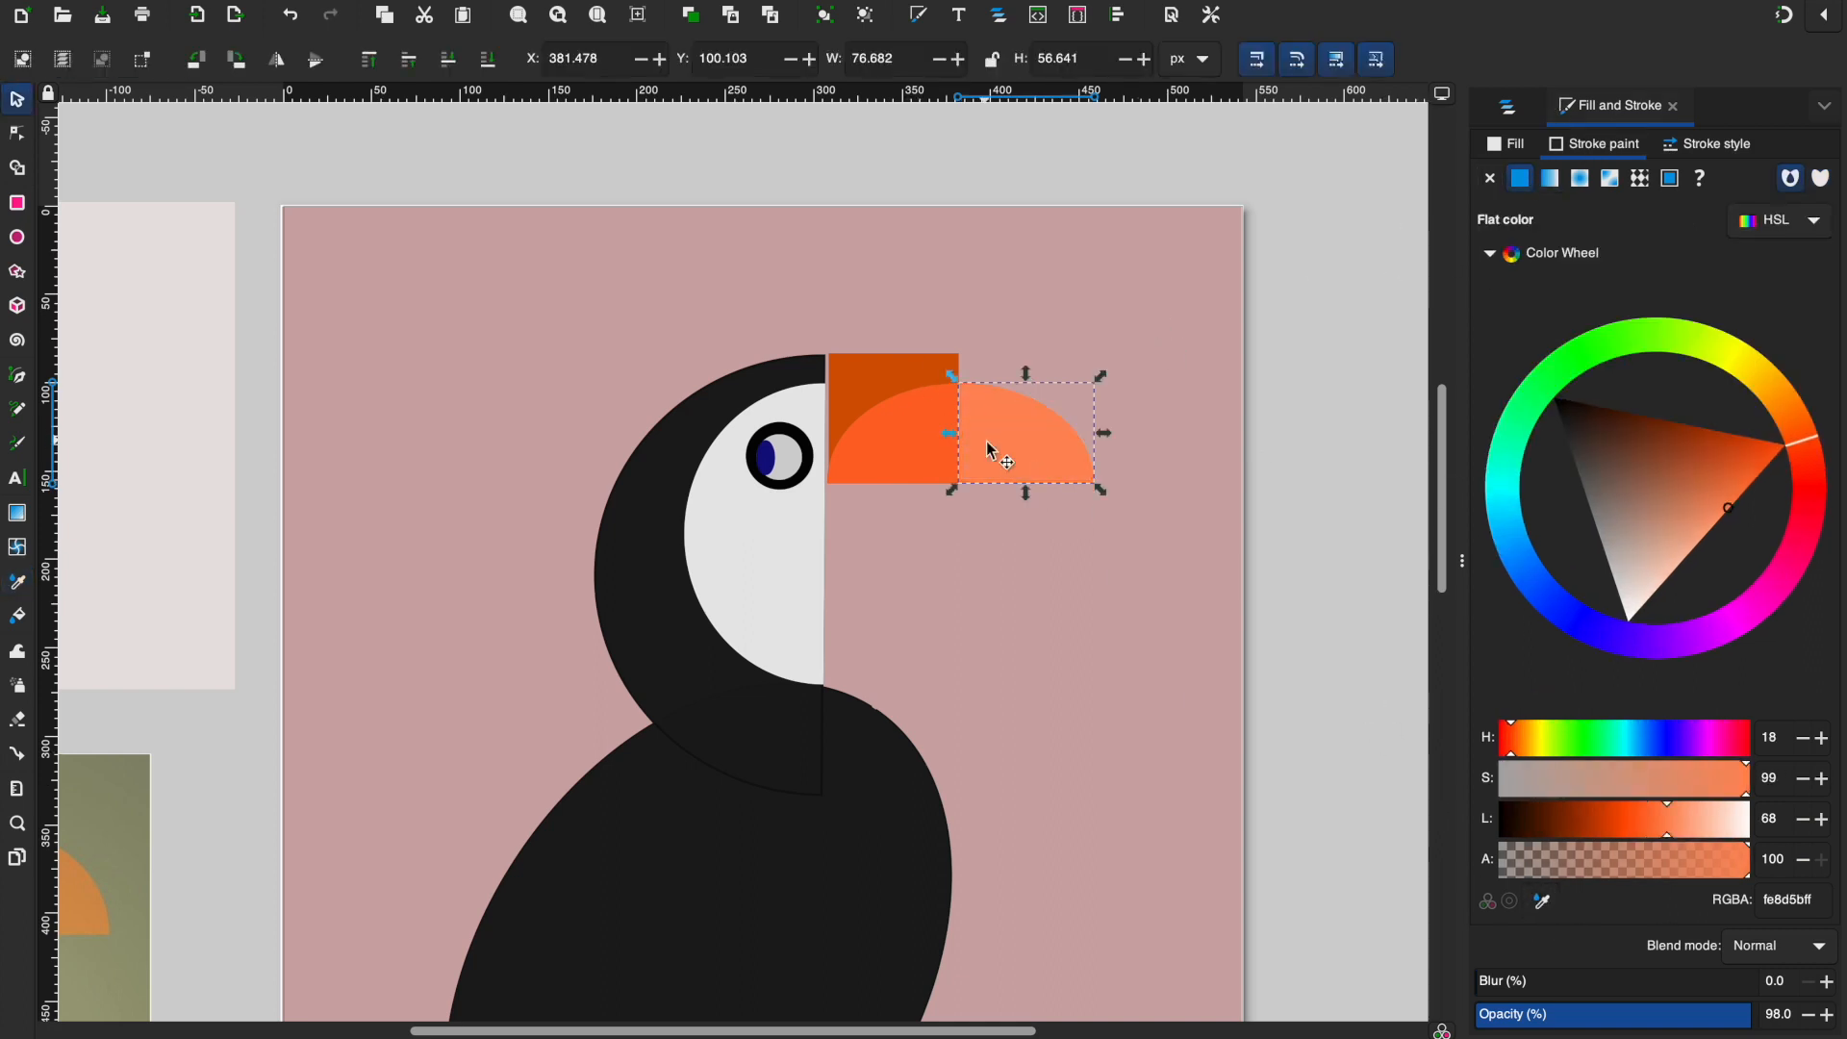
Step: Shift the front beak segment slightly right to about X 383.4 px and set its stroke lightness to 60 (fe7232ff)
{"action": "left_click", "coordinate": [449, 454]}
{"action": "scroll", "coordinate": [996, 663], "scroll_direction": "down", "scroll_amount": 2}
{"action": "scroll", "coordinate": [1030, 516], "scroll_direction": "up", "scroll_amount": 3}
{"action": "left_click_drag", "start_coordinate": [923, 546], "coordinate": [931, 549]}
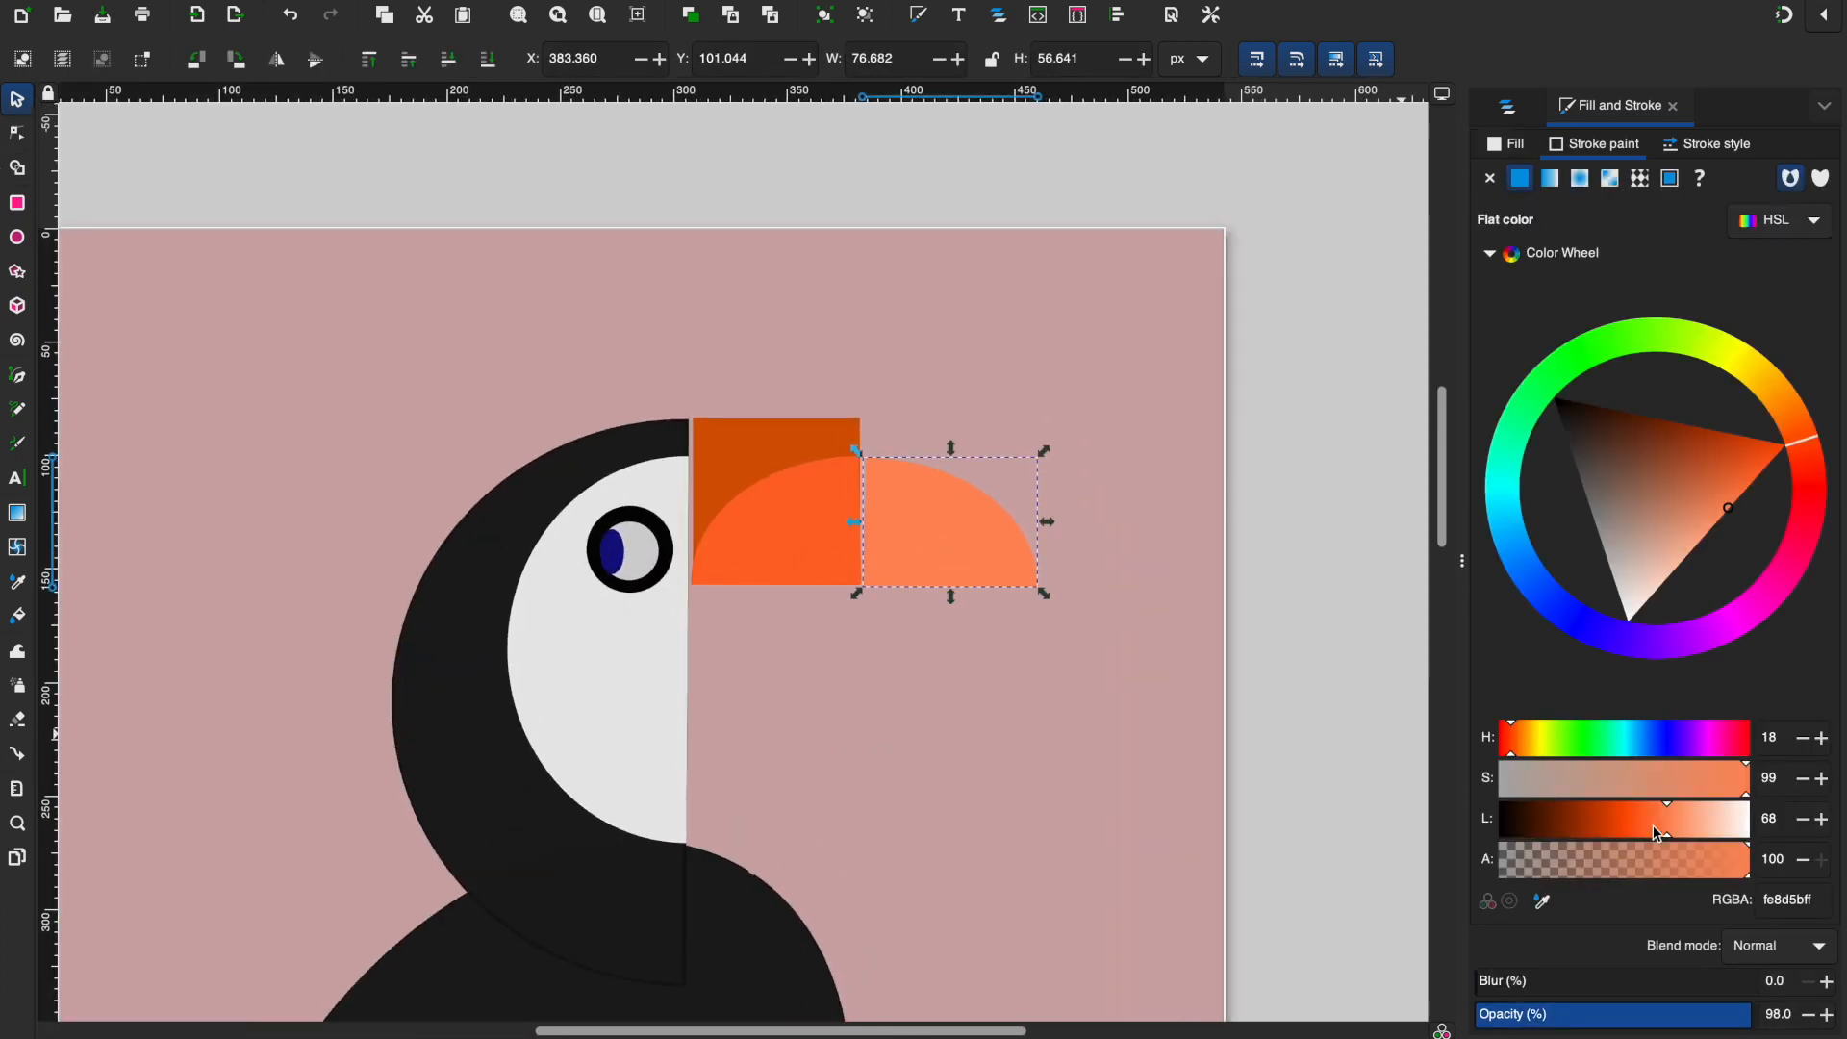
{"action": "left_click_drag", "start_coordinate": [1671, 843], "coordinate": [1654, 844]}
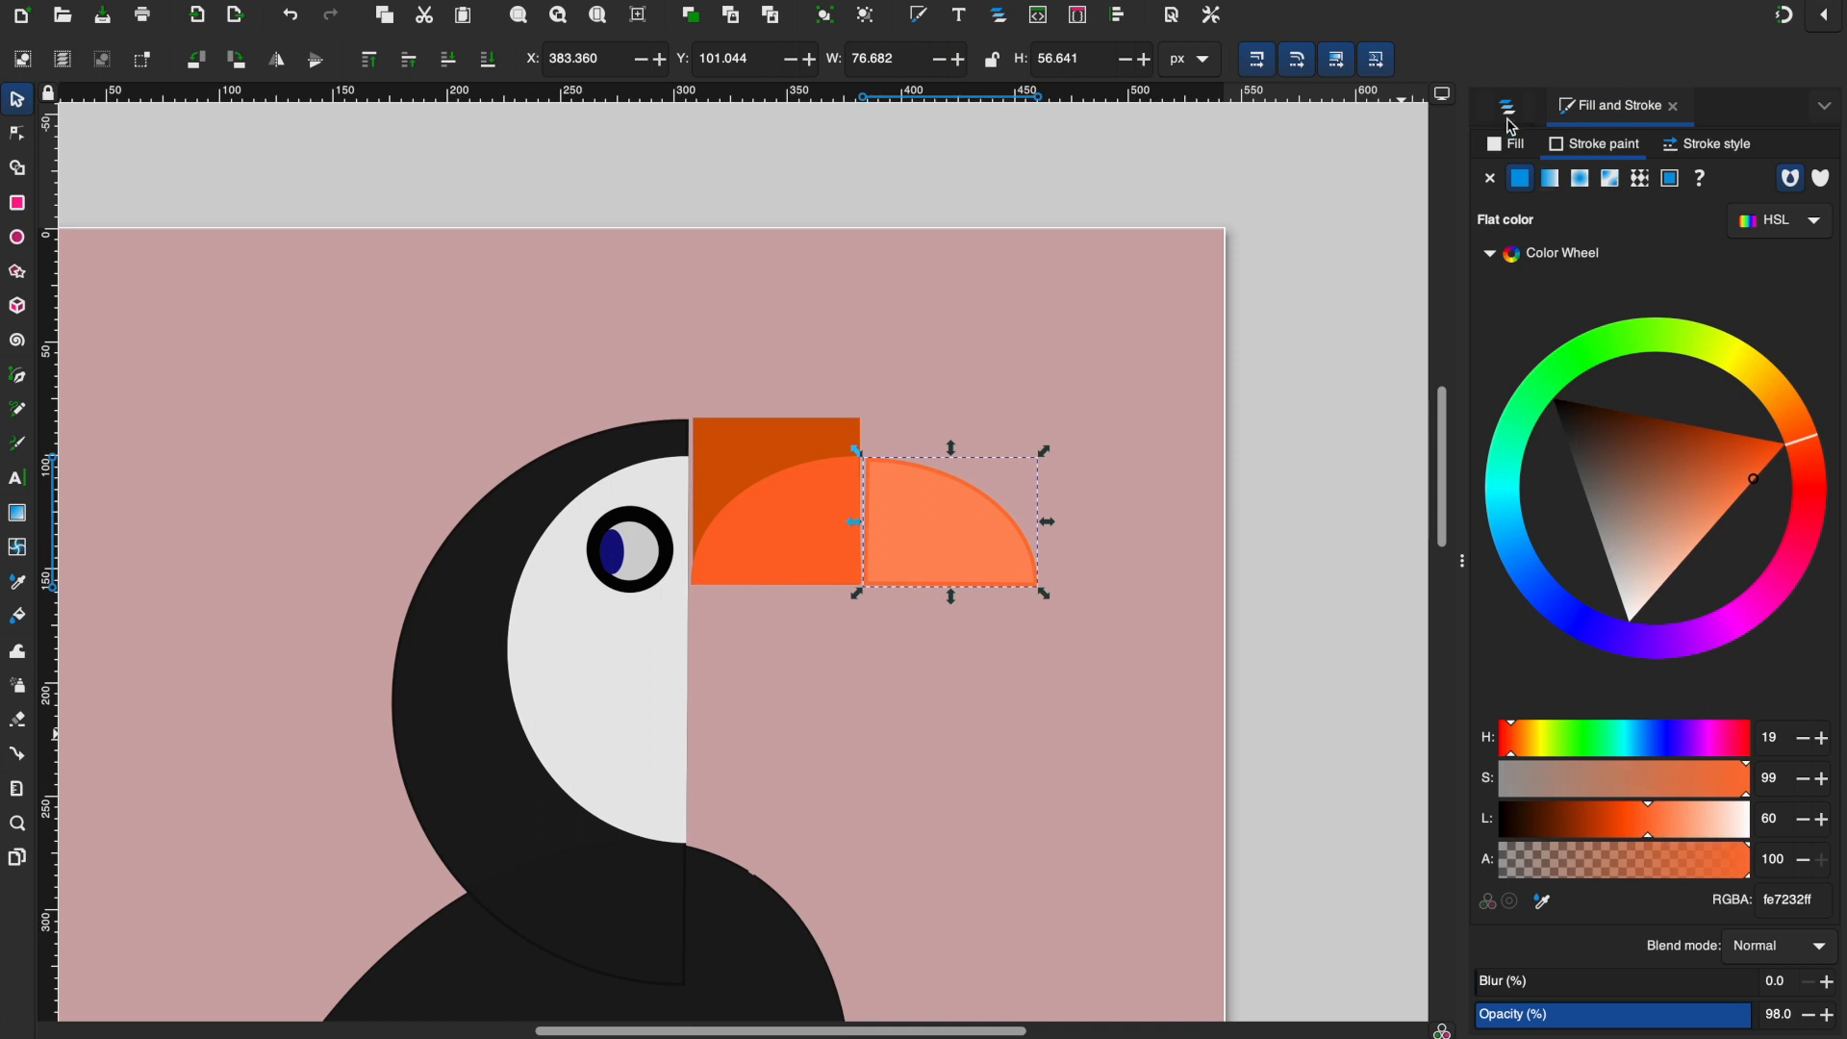
Step: Set the front beak segment's fill lightness to 60 (ff7131ff)
{"action": "left_click", "coordinate": [1505, 144]}
{"action": "left_click", "coordinate": [1653, 844]}
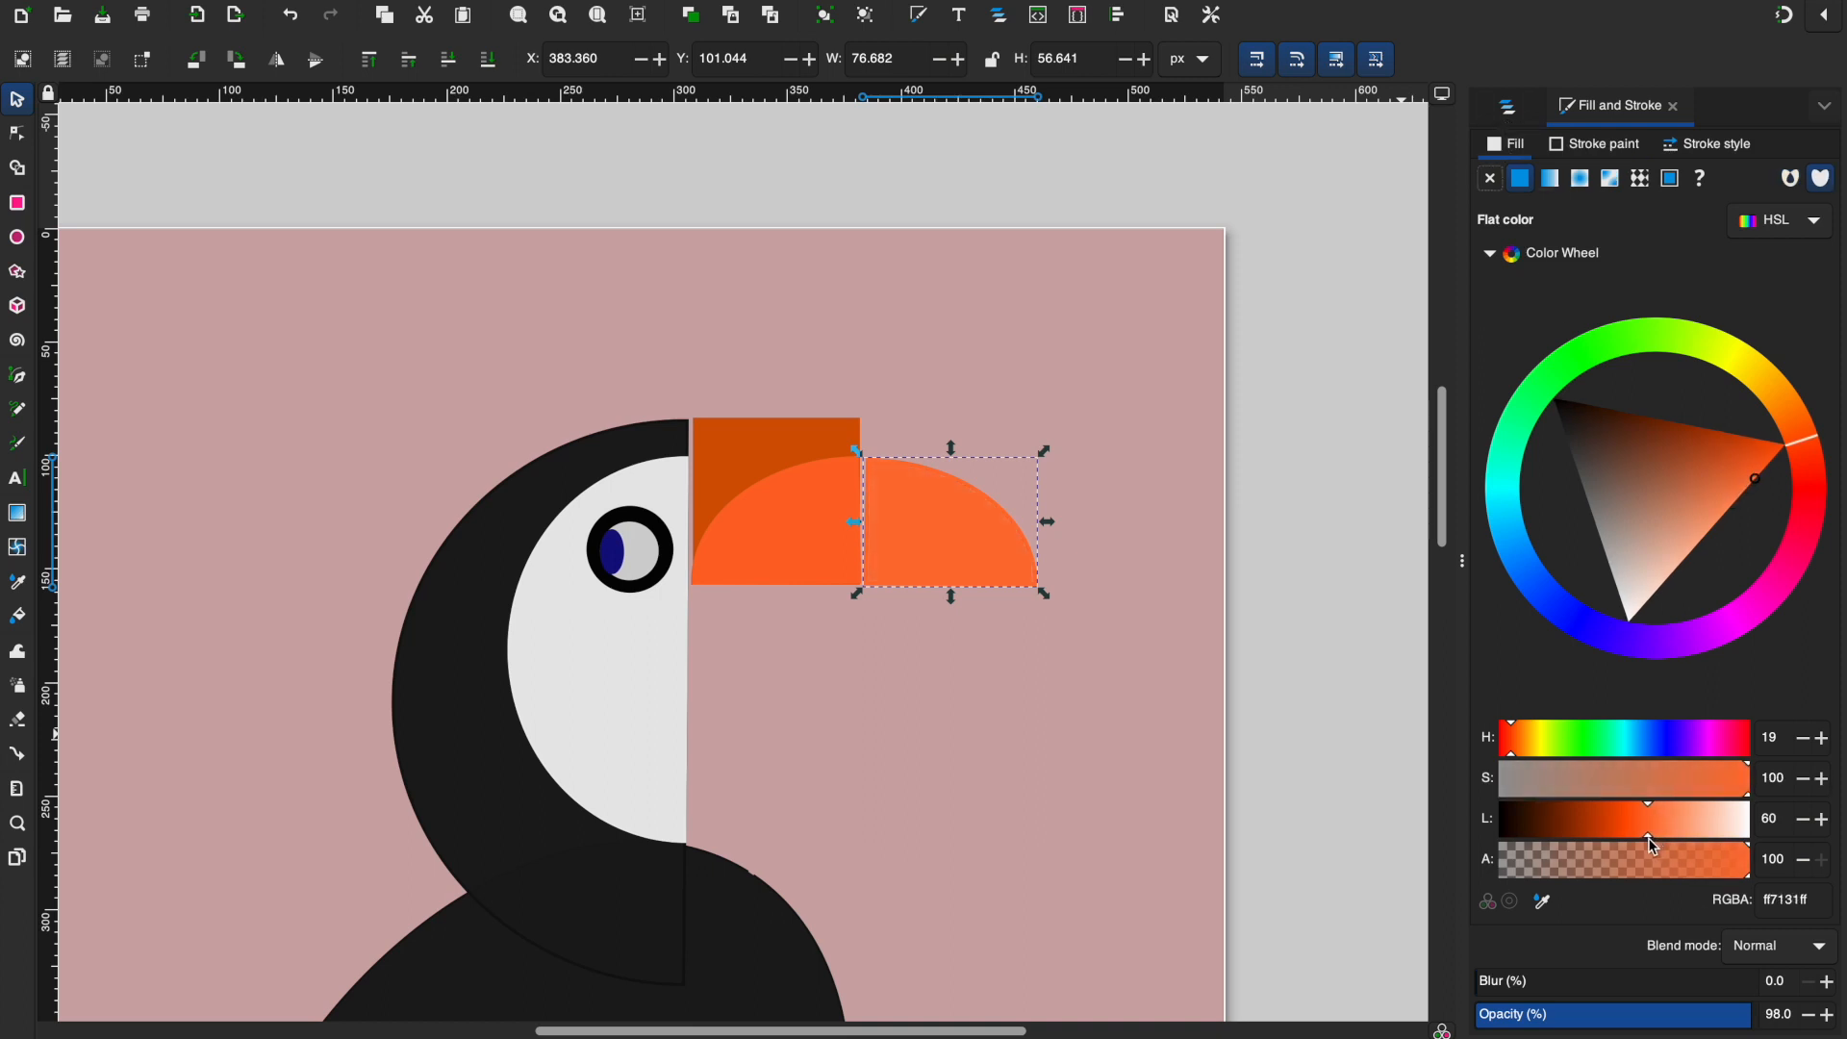
{"action": "left_click", "coordinate": [1442, 753]}
{"action": "left_click", "coordinate": [1306, 663]}
{"action": "scroll", "coordinate": [1307, 664], "scroll_direction": "down", "scroll_amount": 3}
{"action": "scroll", "coordinate": [1164, 562], "scroll_direction": "up", "scroll_amount": 3}
{"action": "scroll", "coordinate": [1164, 562], "scroll_direction": "up", "scroll_amount": 1}
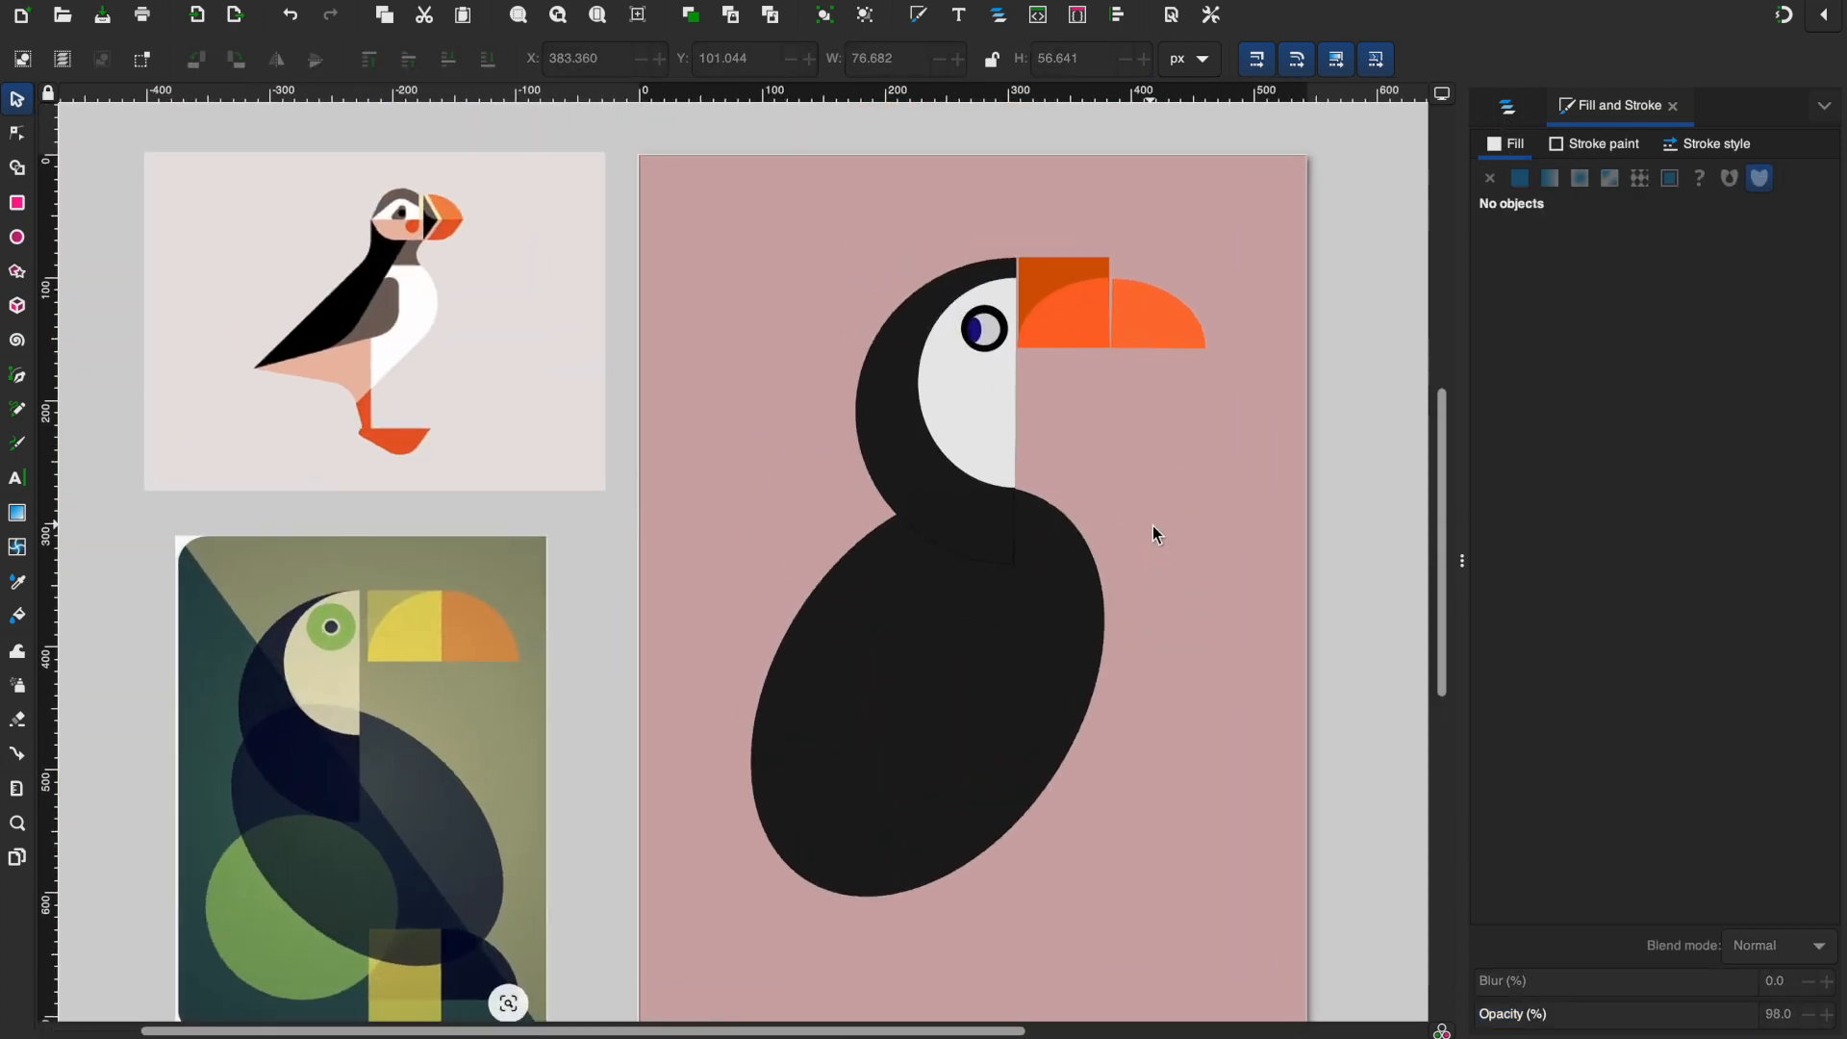
{"action": "scroll", "coordinate": [1155, 534], "scroll_direction": "up", "scroll_amount": 3}
Step: Move the front beak segment against the rear orange segment to close the gap between them
{"action": "left_click_drag", "start_coordinate": [1144, 406], "coordinate": [1135, 400]}
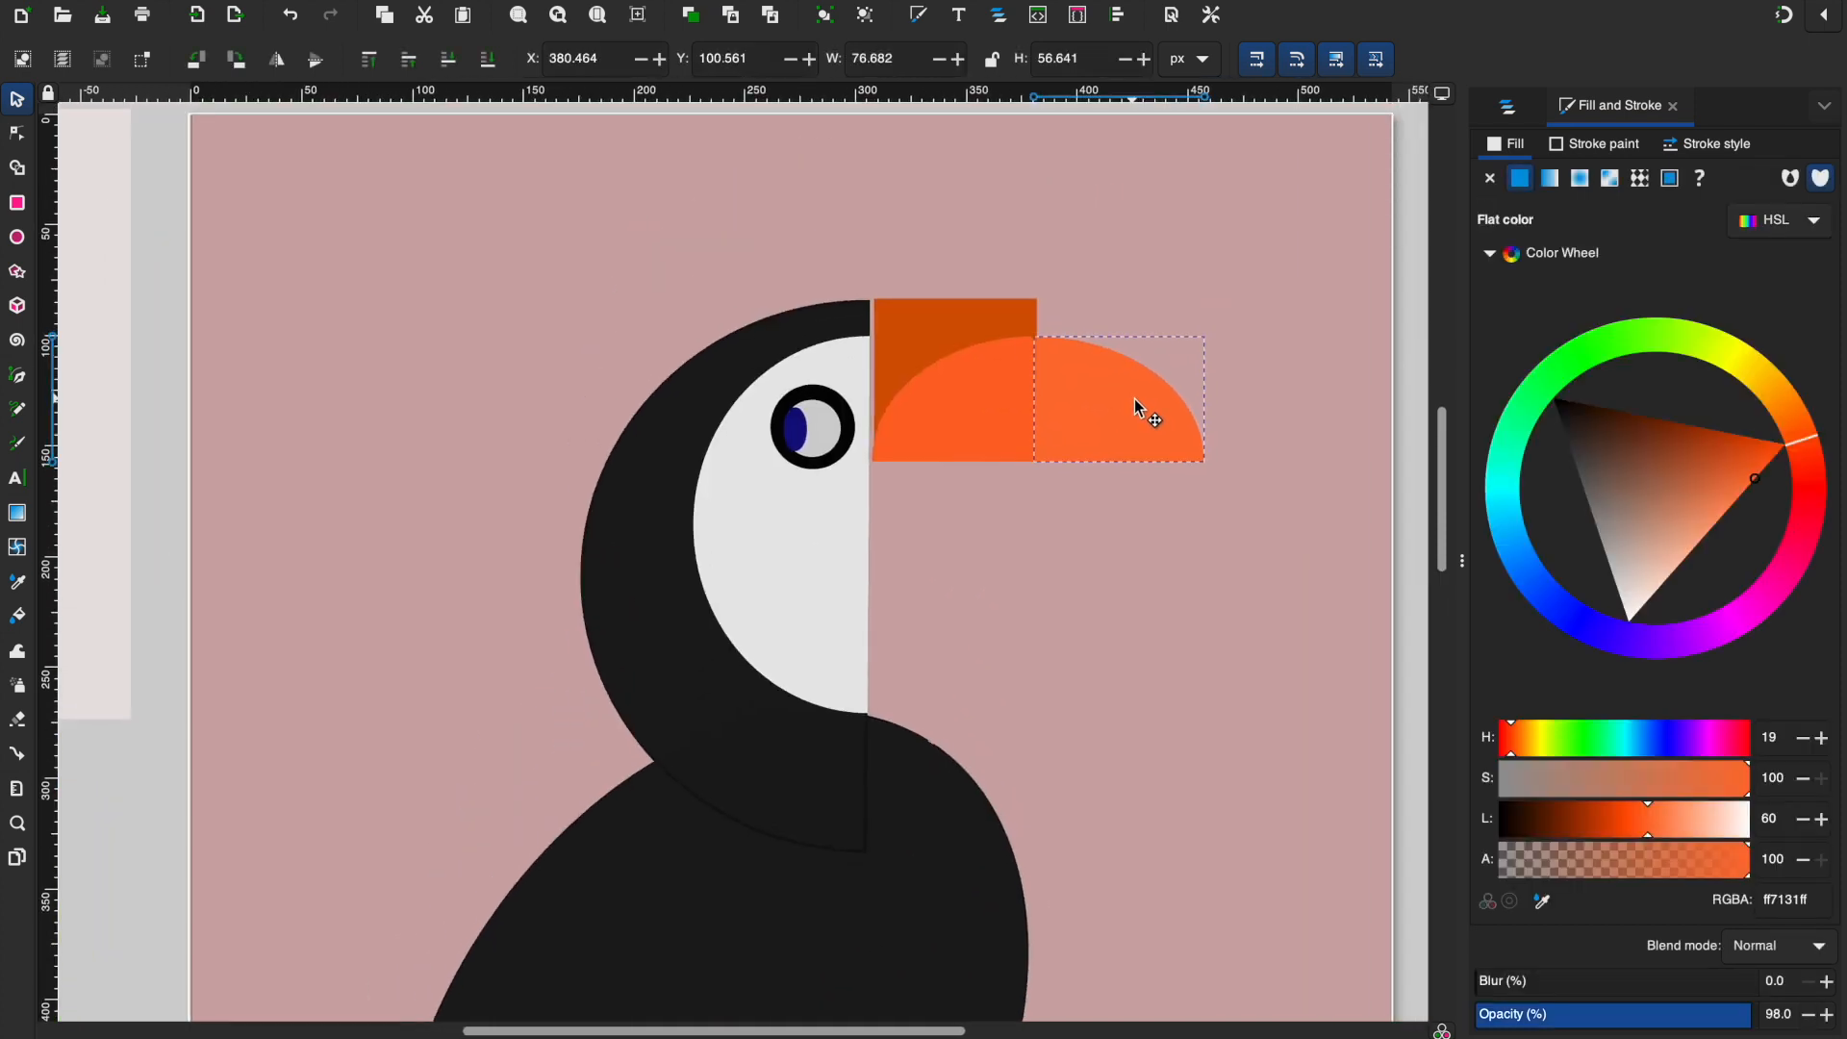
{"action": "left_click", "coordinate": [1285, 429]}
{"action": "left_click", "coordinate": [1129, 435]}
{"action": "left_click", "coordinate": [1187, 499]}
{"action": "left_click_drag", "start_coordinate": [1103, 424], "coordinate": [1110, 428]}
{"action": "left_click", "coordinate": [1214, 425]}
{"action": "left_click", "coordinate": [1202, 462]}
Step: Extend the front beak segment's arc to an end angle of about 181.9° so it reaches the rear segment
{"action": "key", "text": "e"}
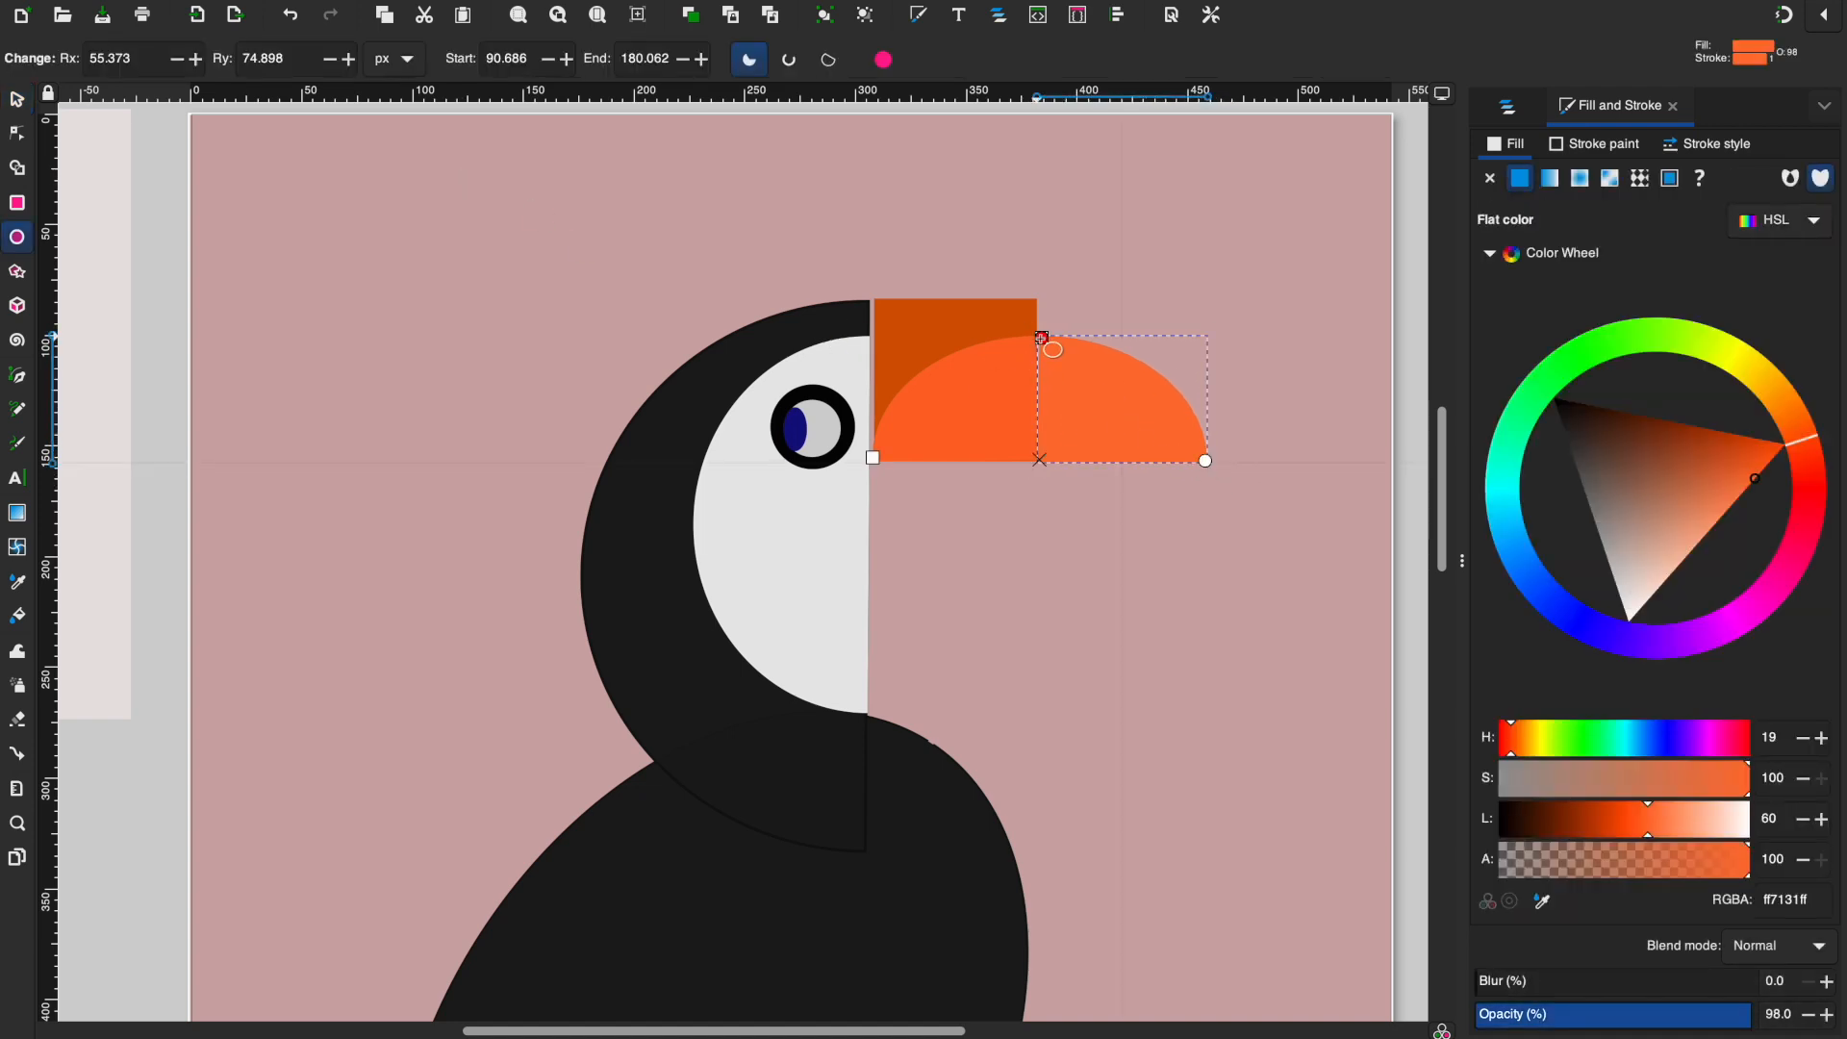
{"action": "key", "text": "Escape"}
{"action": "left_click", "coordinate": [17, 99]}
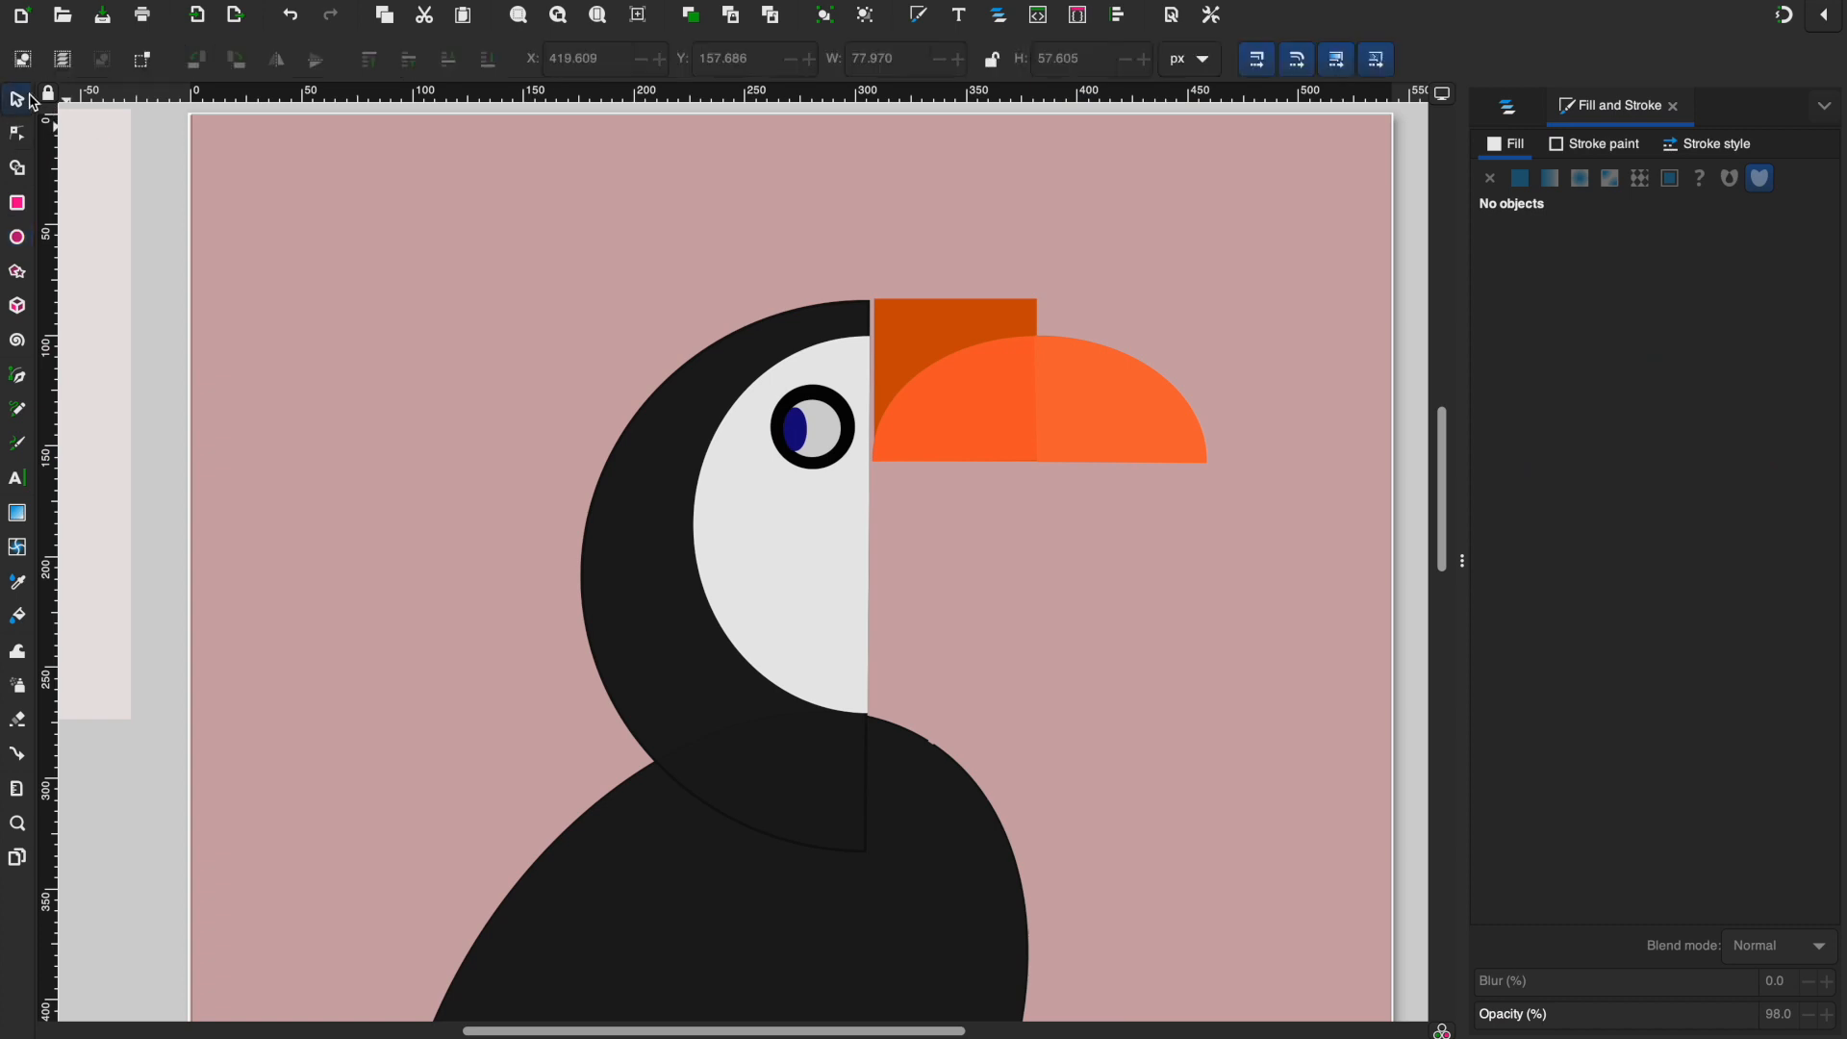
Step: Lighten the front beak segment's fill to lightness 65 (ff834bff) and match its stroke by sampling the fill colour
{"action": "left_click", "coordinate": [1055, 448]}
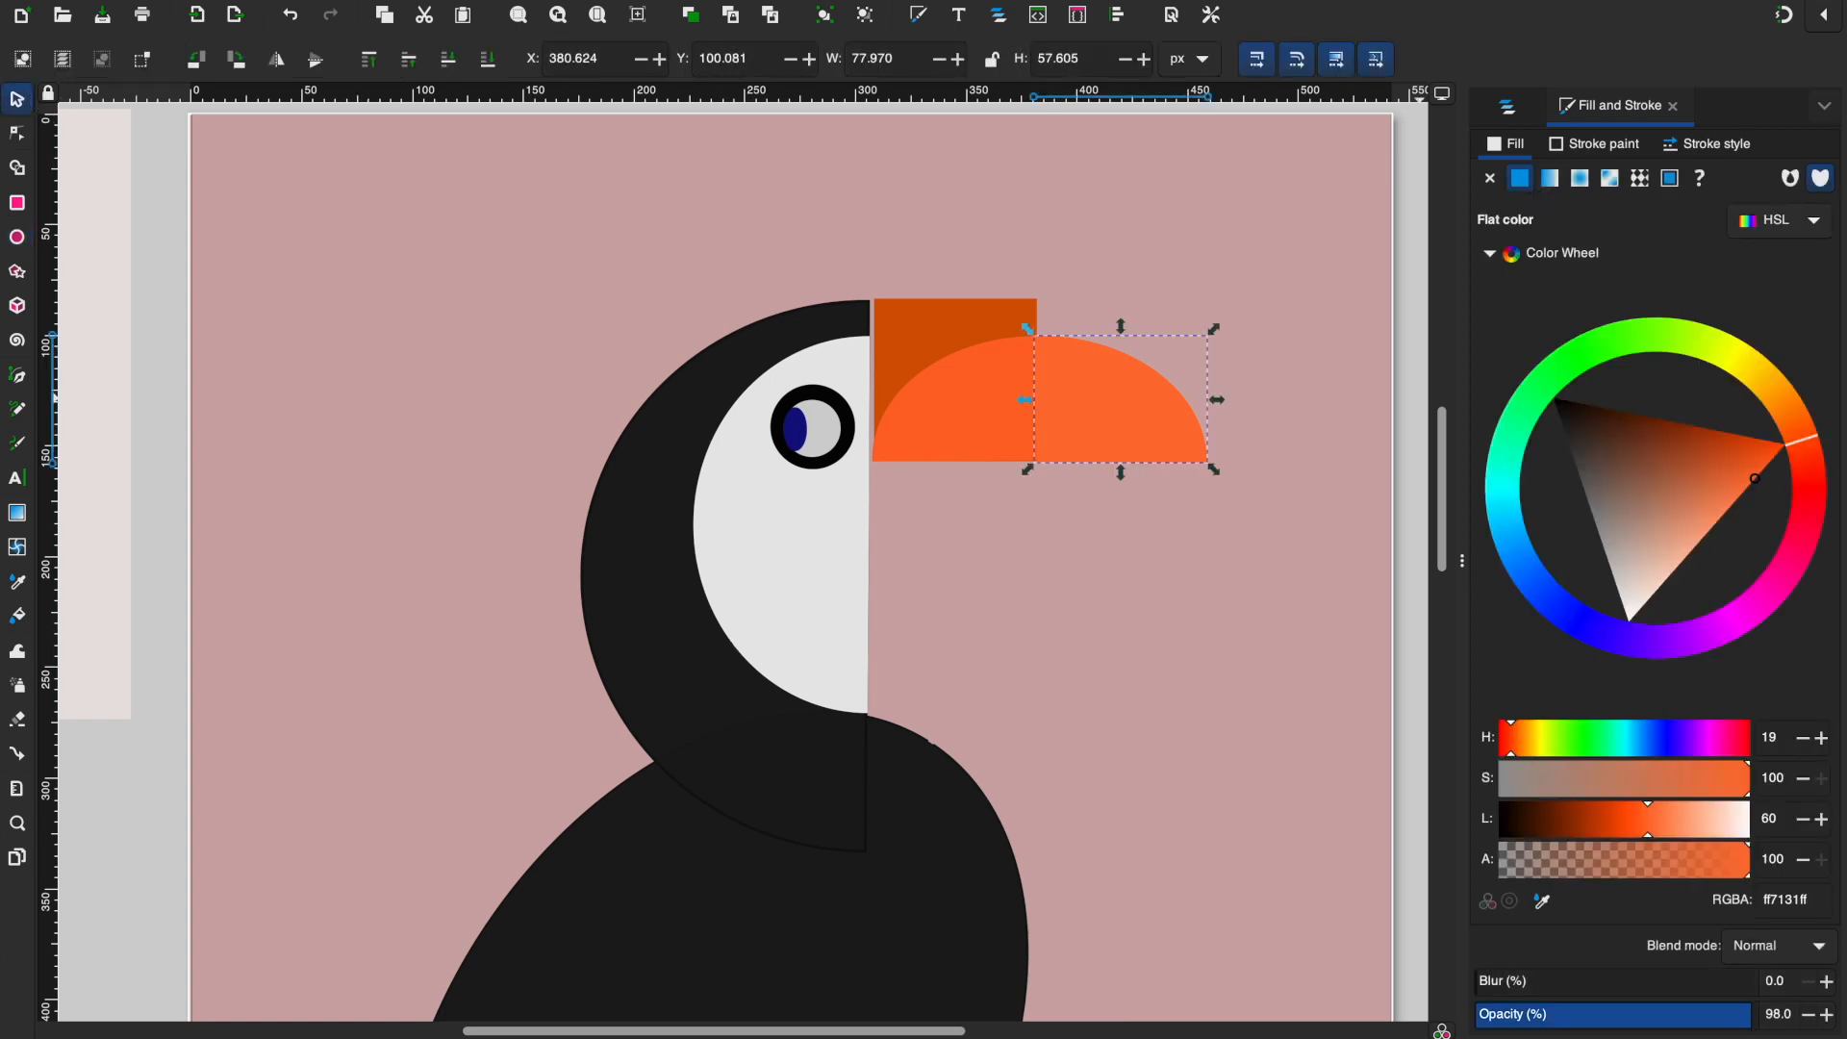
{"action": "left_click_drag", "start_coordinate": [1655, 843], "coordinate": [1667, 844]}
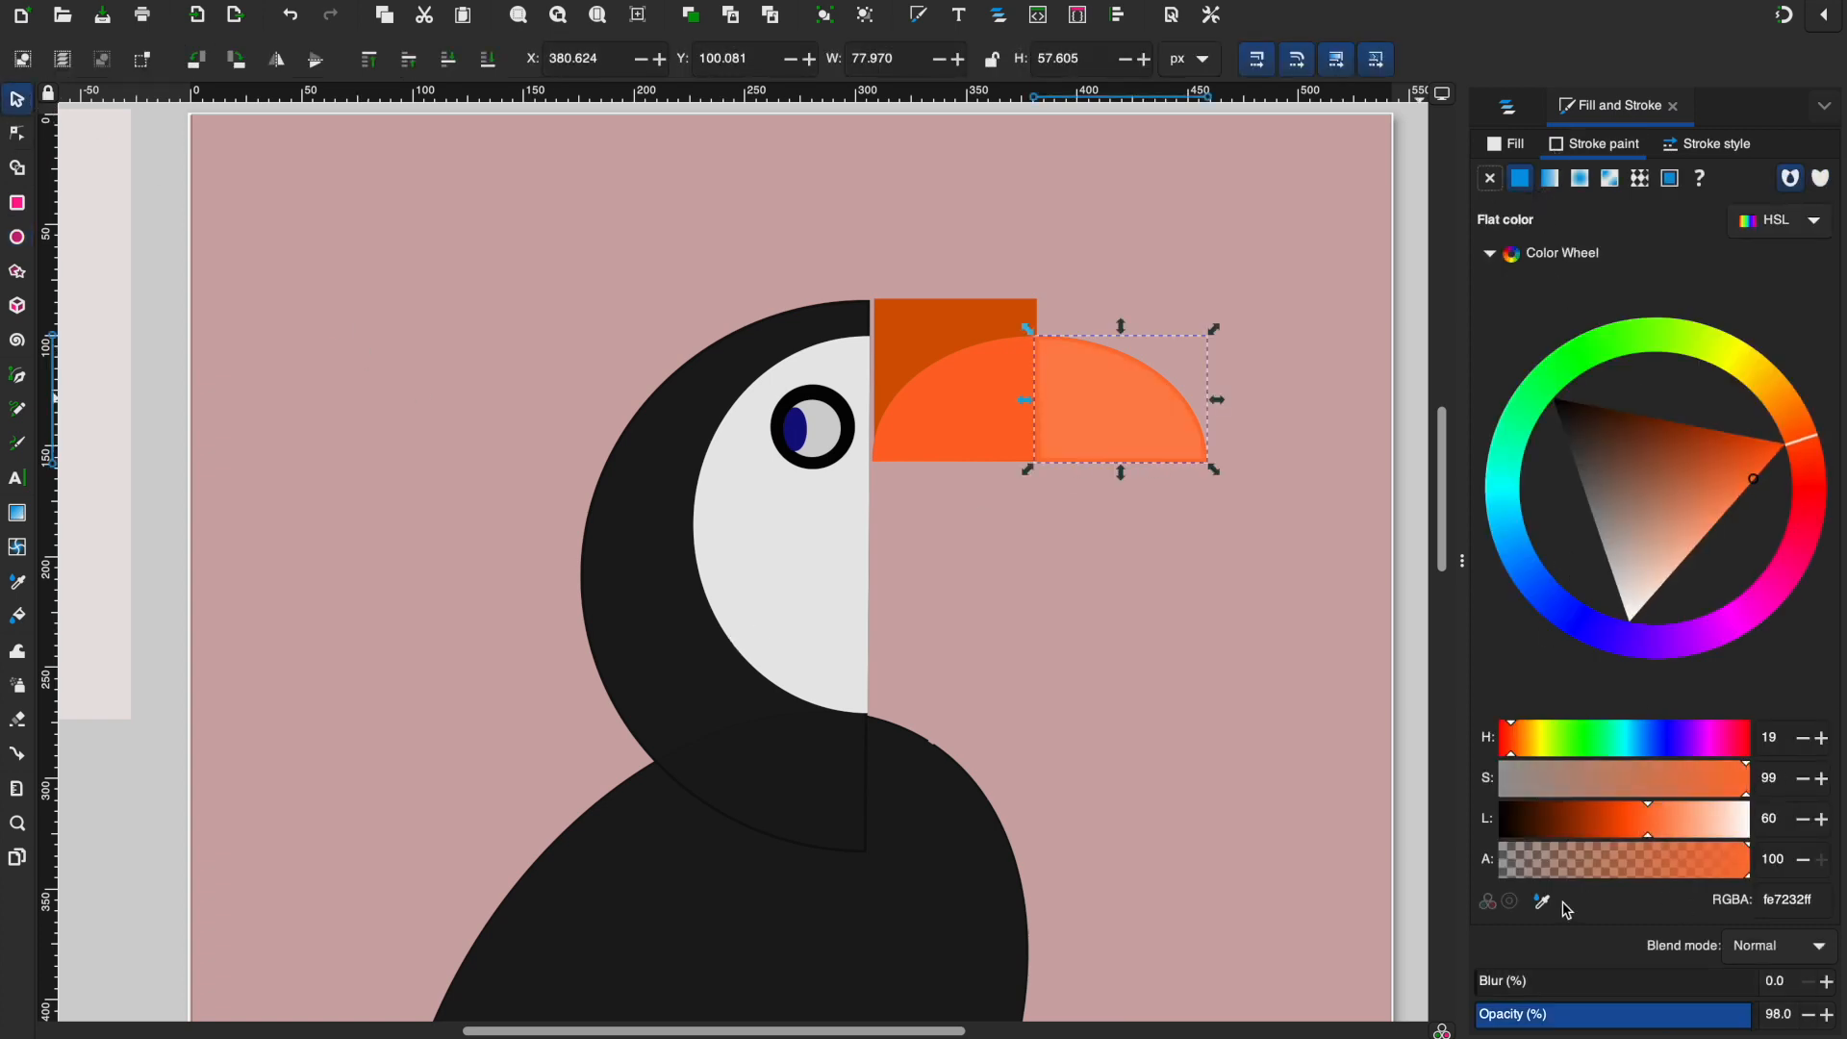
{"action": "left_click", "coordinate": [1081, 750]}
Step: Draw a left-half ellipse with radii of about 143 by 89 px over the body's lower end, ending its arc at about 270°
{"action": "scroll", "coordinate": [1118, 597], "scroll_direction": "down", "scroll_amount": 3}
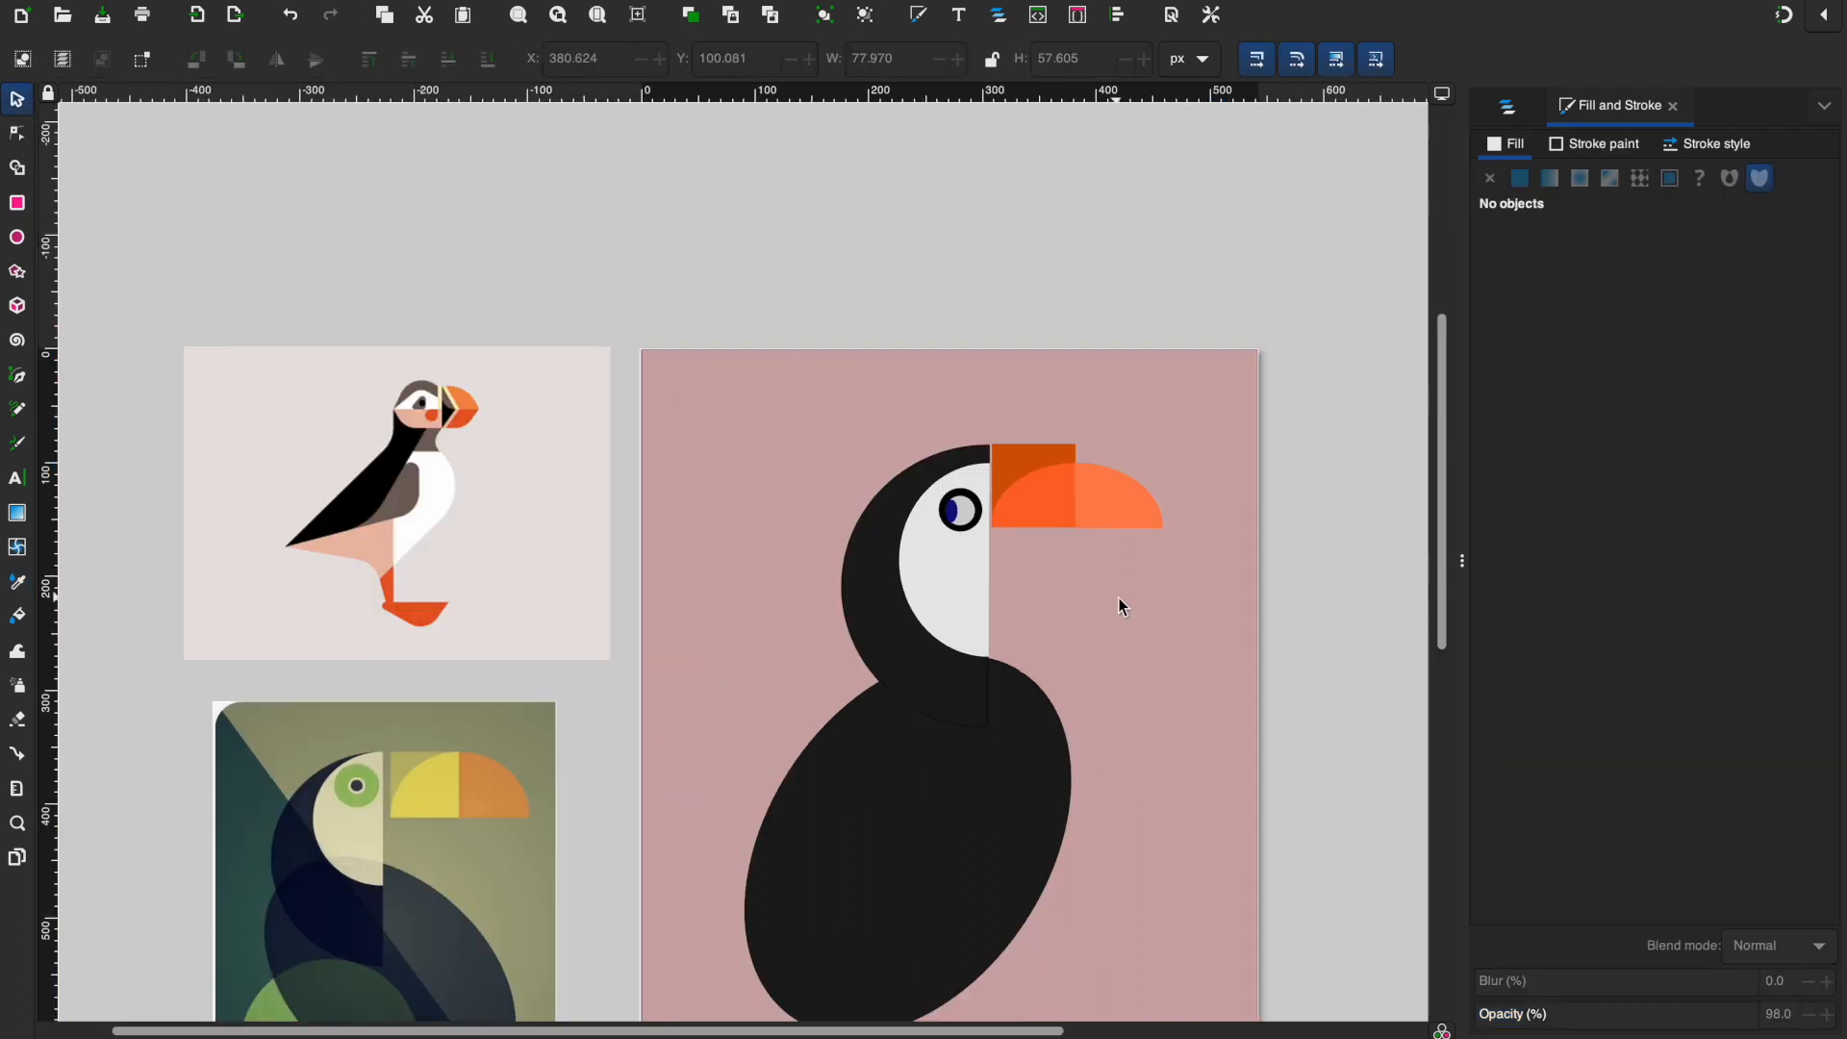
{"action": "scroll", "coordinate": [1200, 572], "scroll_direction": "up", "scroll_amount": 2}
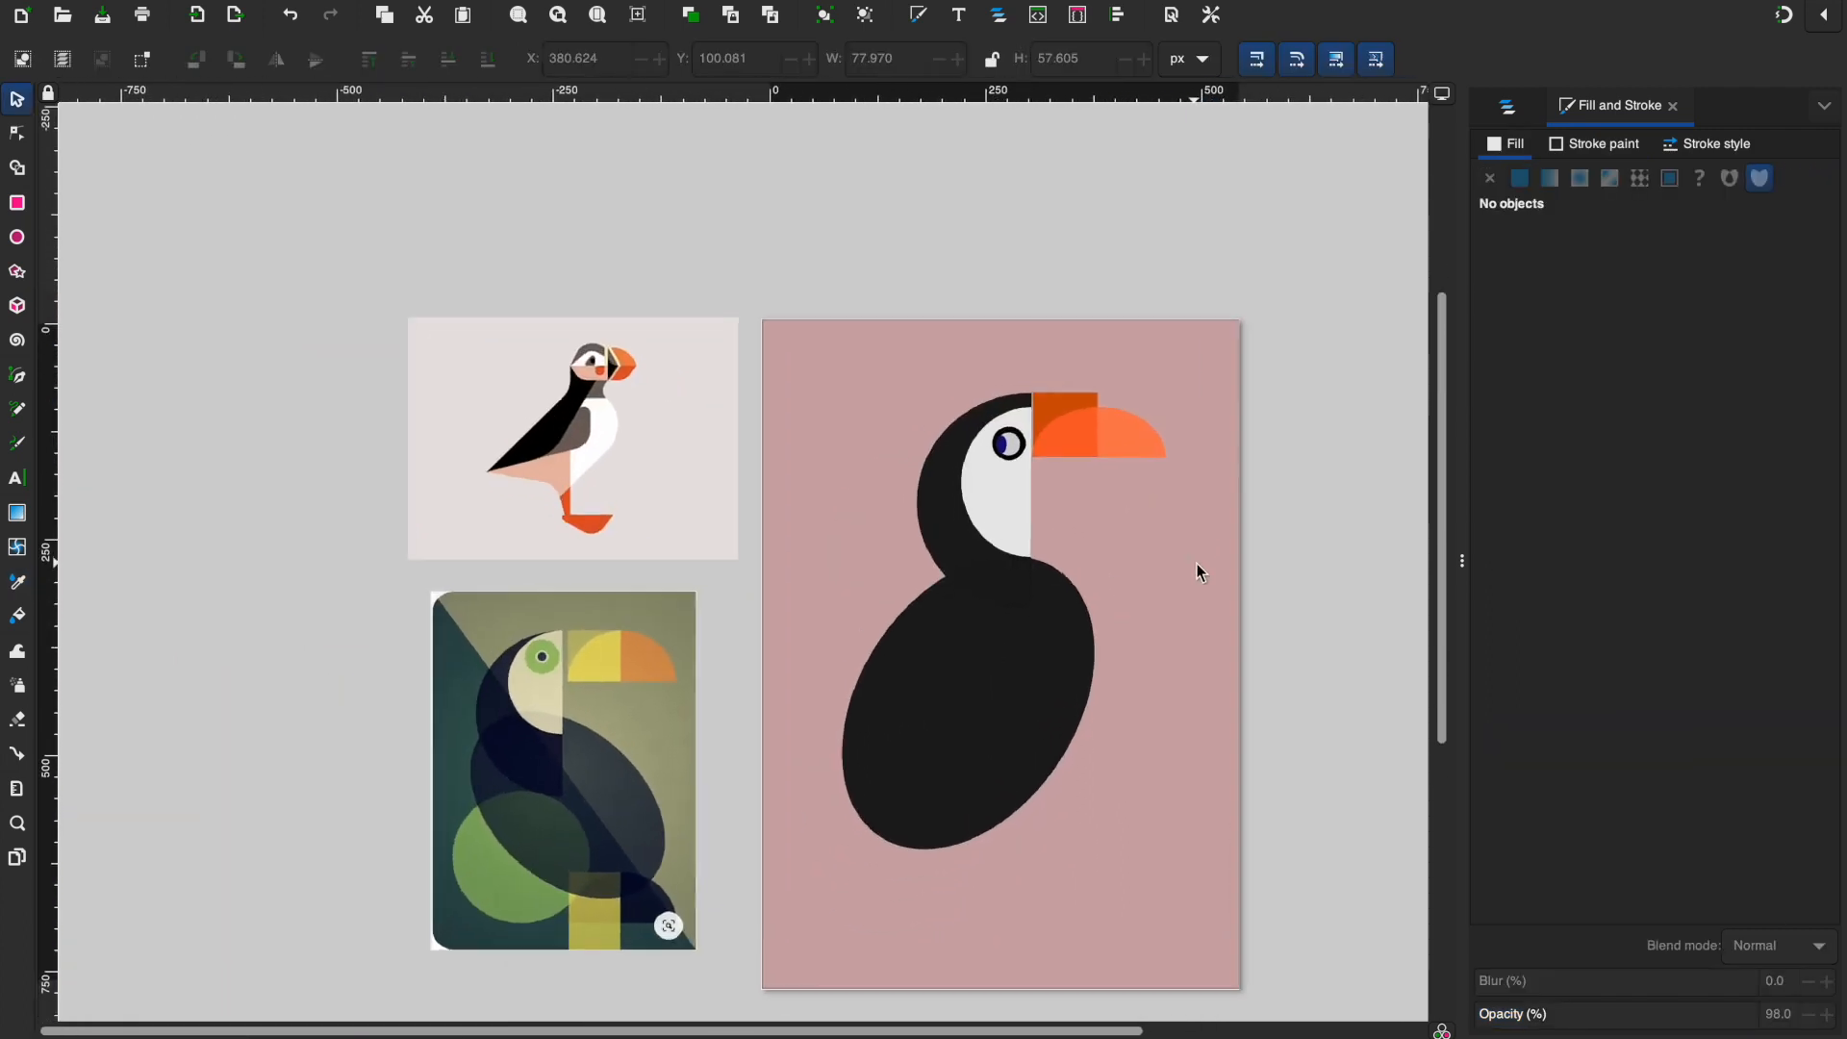
{"action": "scroll", "coordinate": [466, 717], "scroll_direction": "down", "scroll_amount": 3}
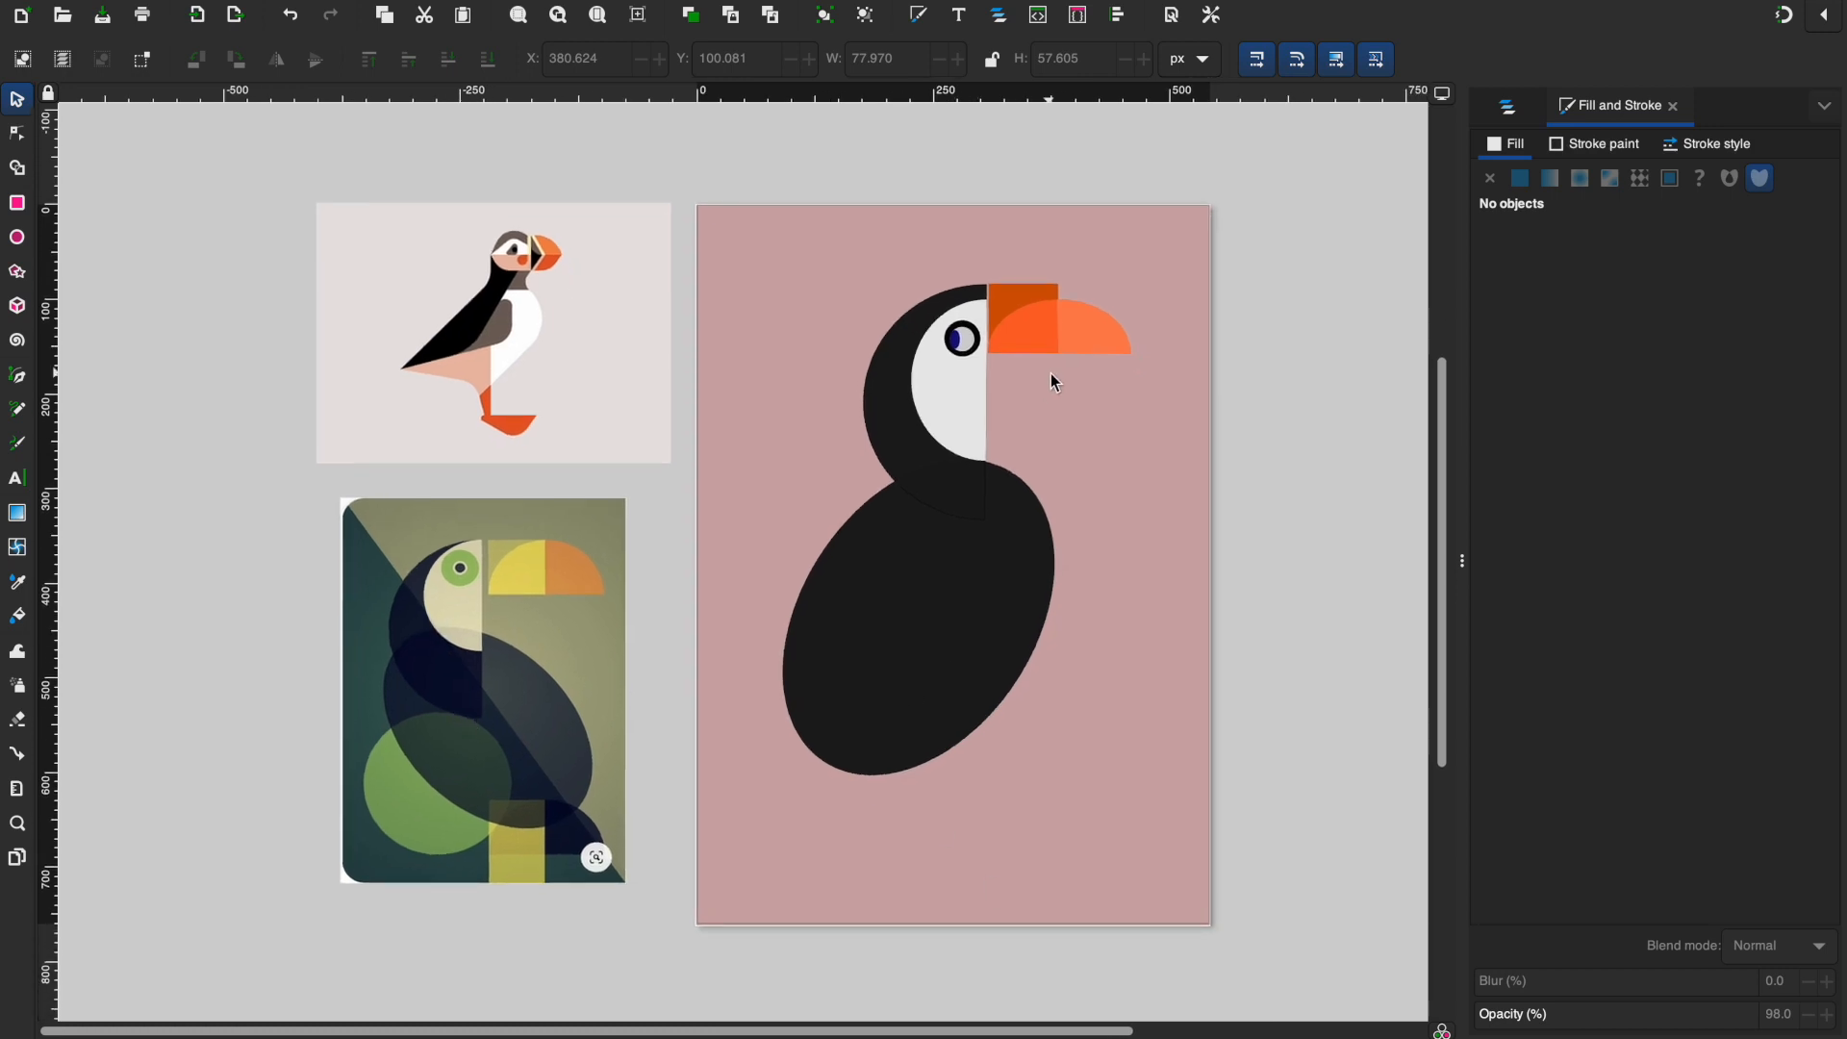
{"action": "left_click", "coordinate": [22, 241]}
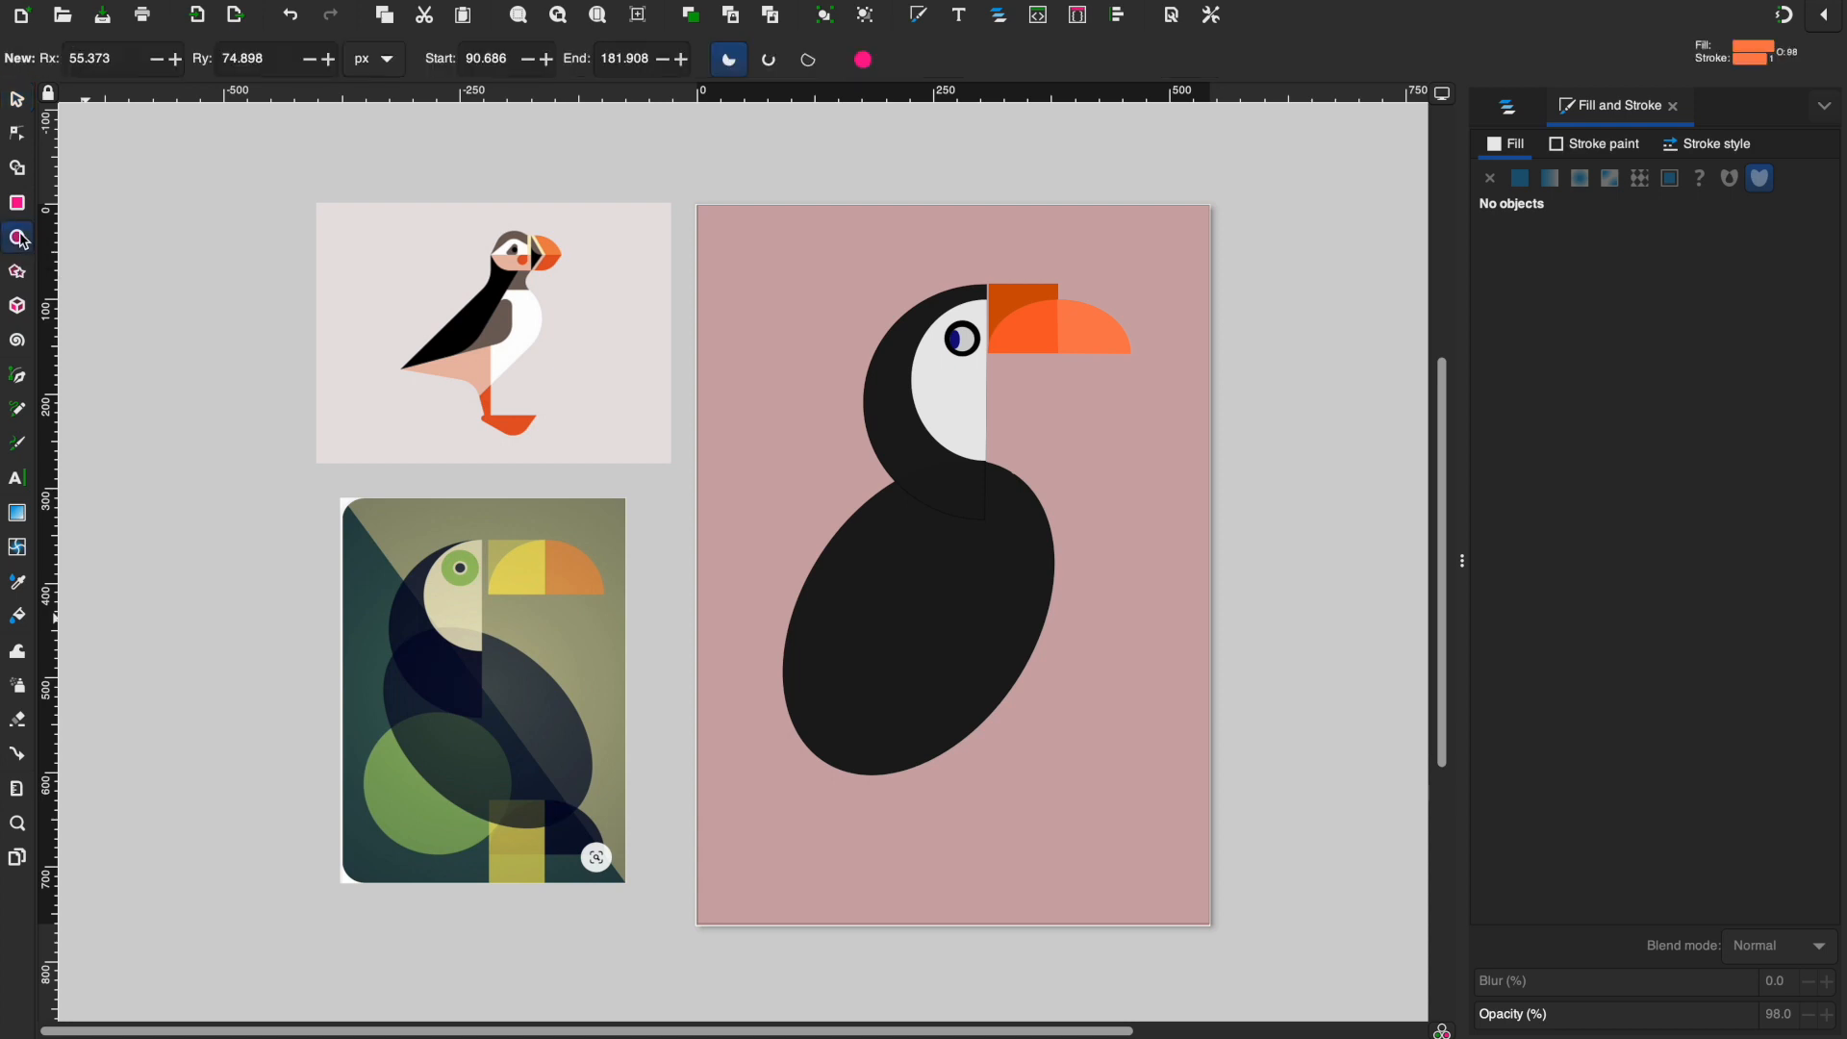
{"action": "left_click_drag", "start_coordinate": [886, 795], "coordinate": [1159, 625]}
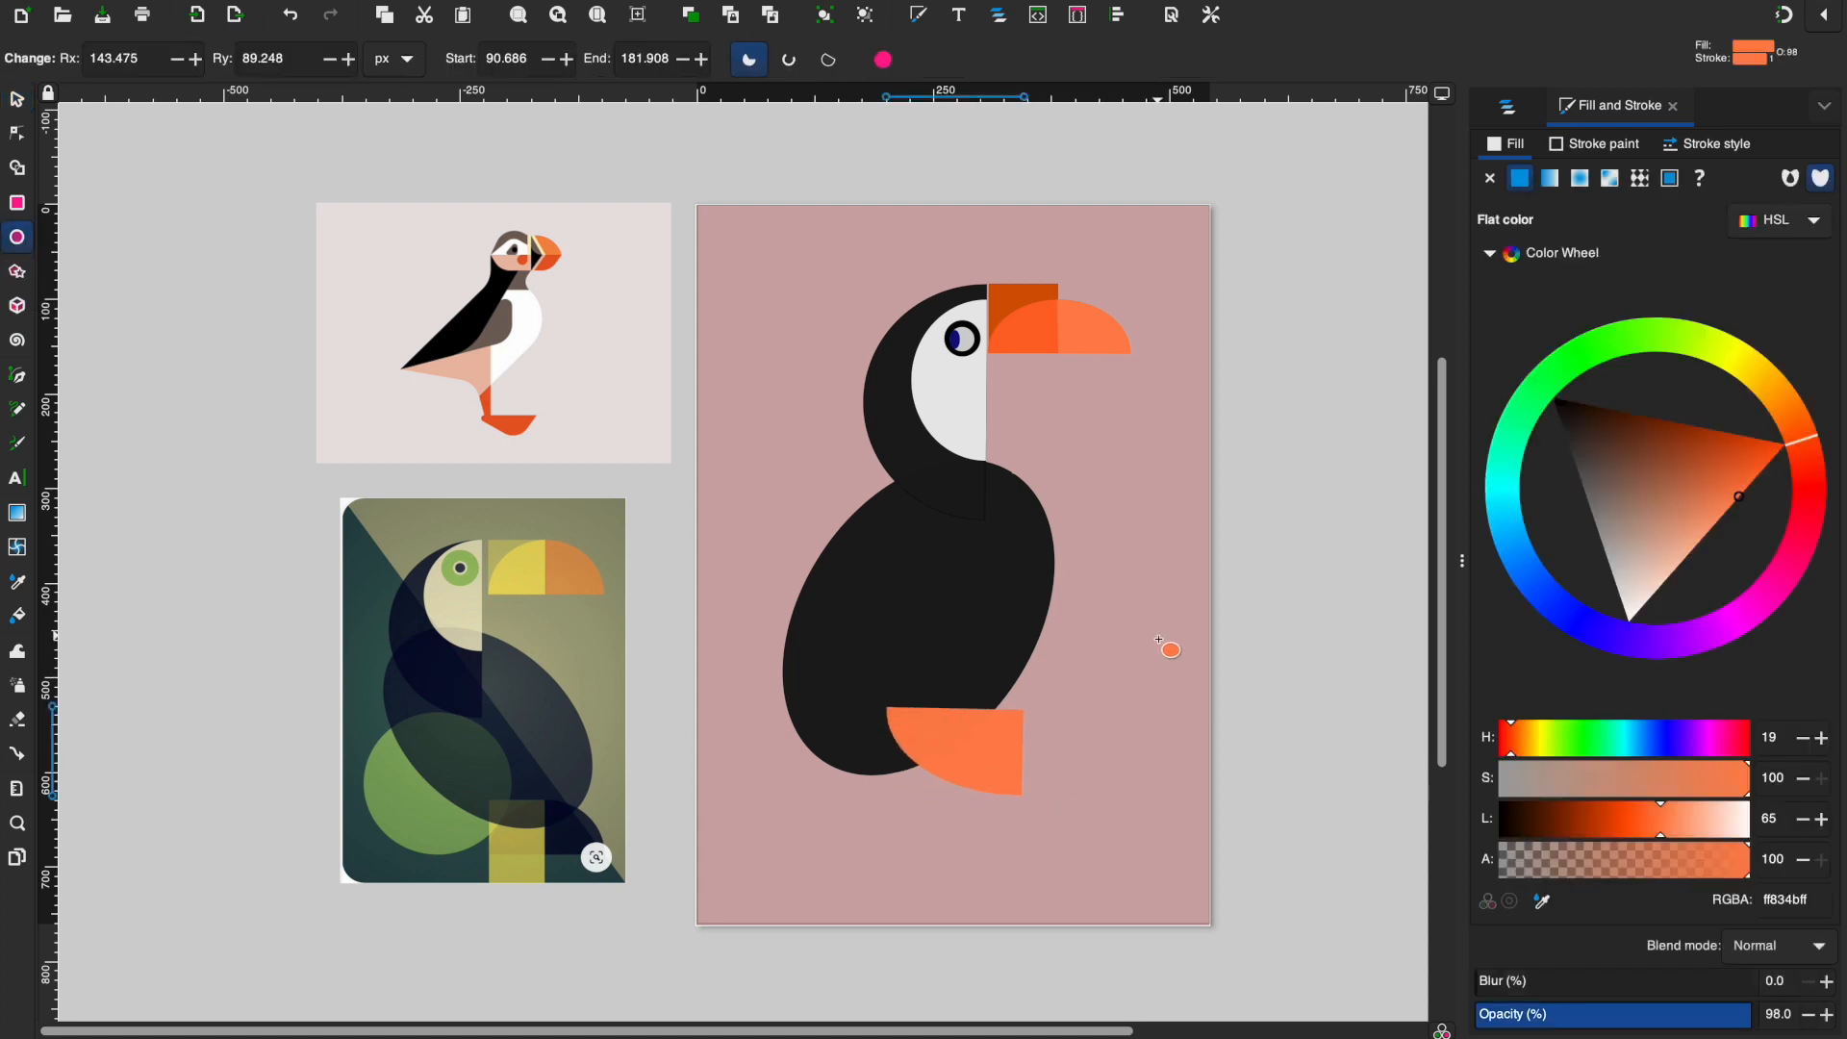
{"action": "left_click_drag", "start_coordinate": [885, 704], "coordinate": [959, 641]}
{"action": "key", "text": "ctrl+z"}
{"action": "left_click", "coordinate": [935, 731]}
{"action": "left_click_drag", "start_coordinate": [887, 709], "coordinate": [1025, 625]}
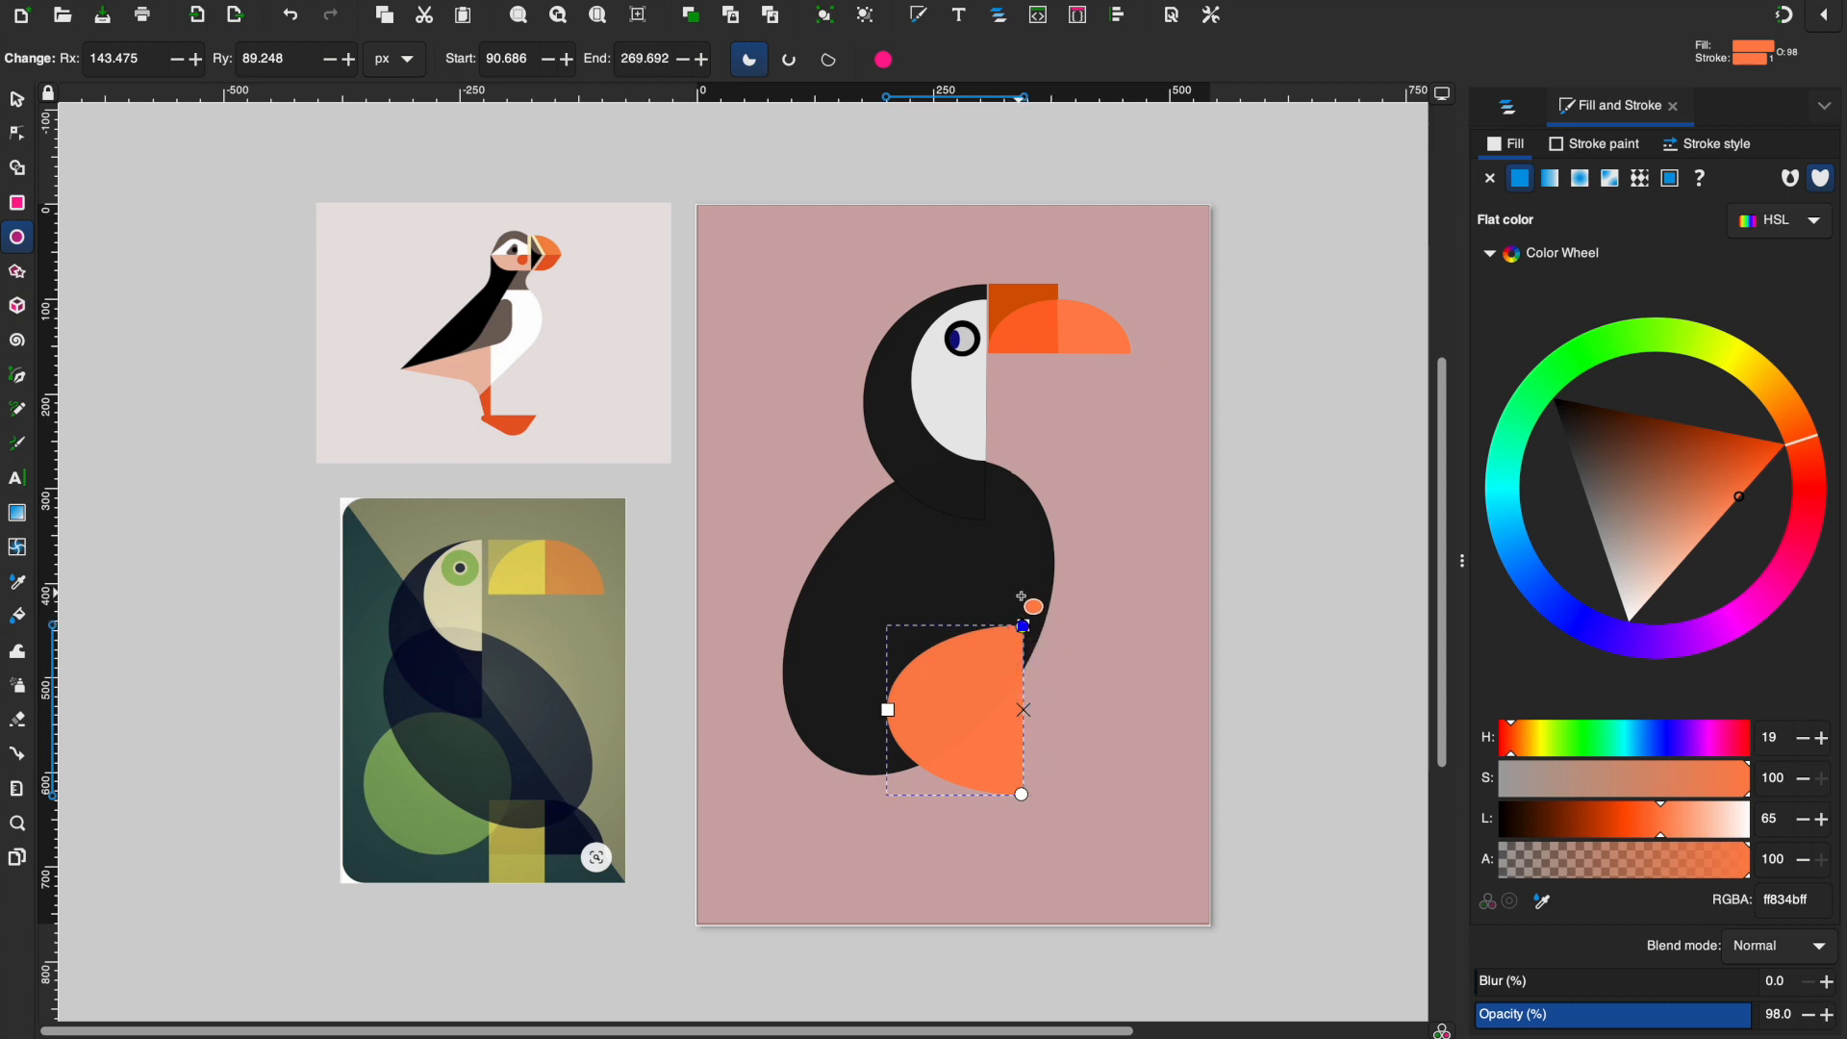
Step: Set the half ellipse's fill lightness to 55 (ff6017ff) and sample its fill colour for the stroke
{"action": "left_click_drag", "start_coordinate": [1556, 817], "coordinate": [1641, 833]}
{"action": "left_click", "coordinate": [1562, 151]}
{"action": "left_click", "coordinate": [1541, 900]}
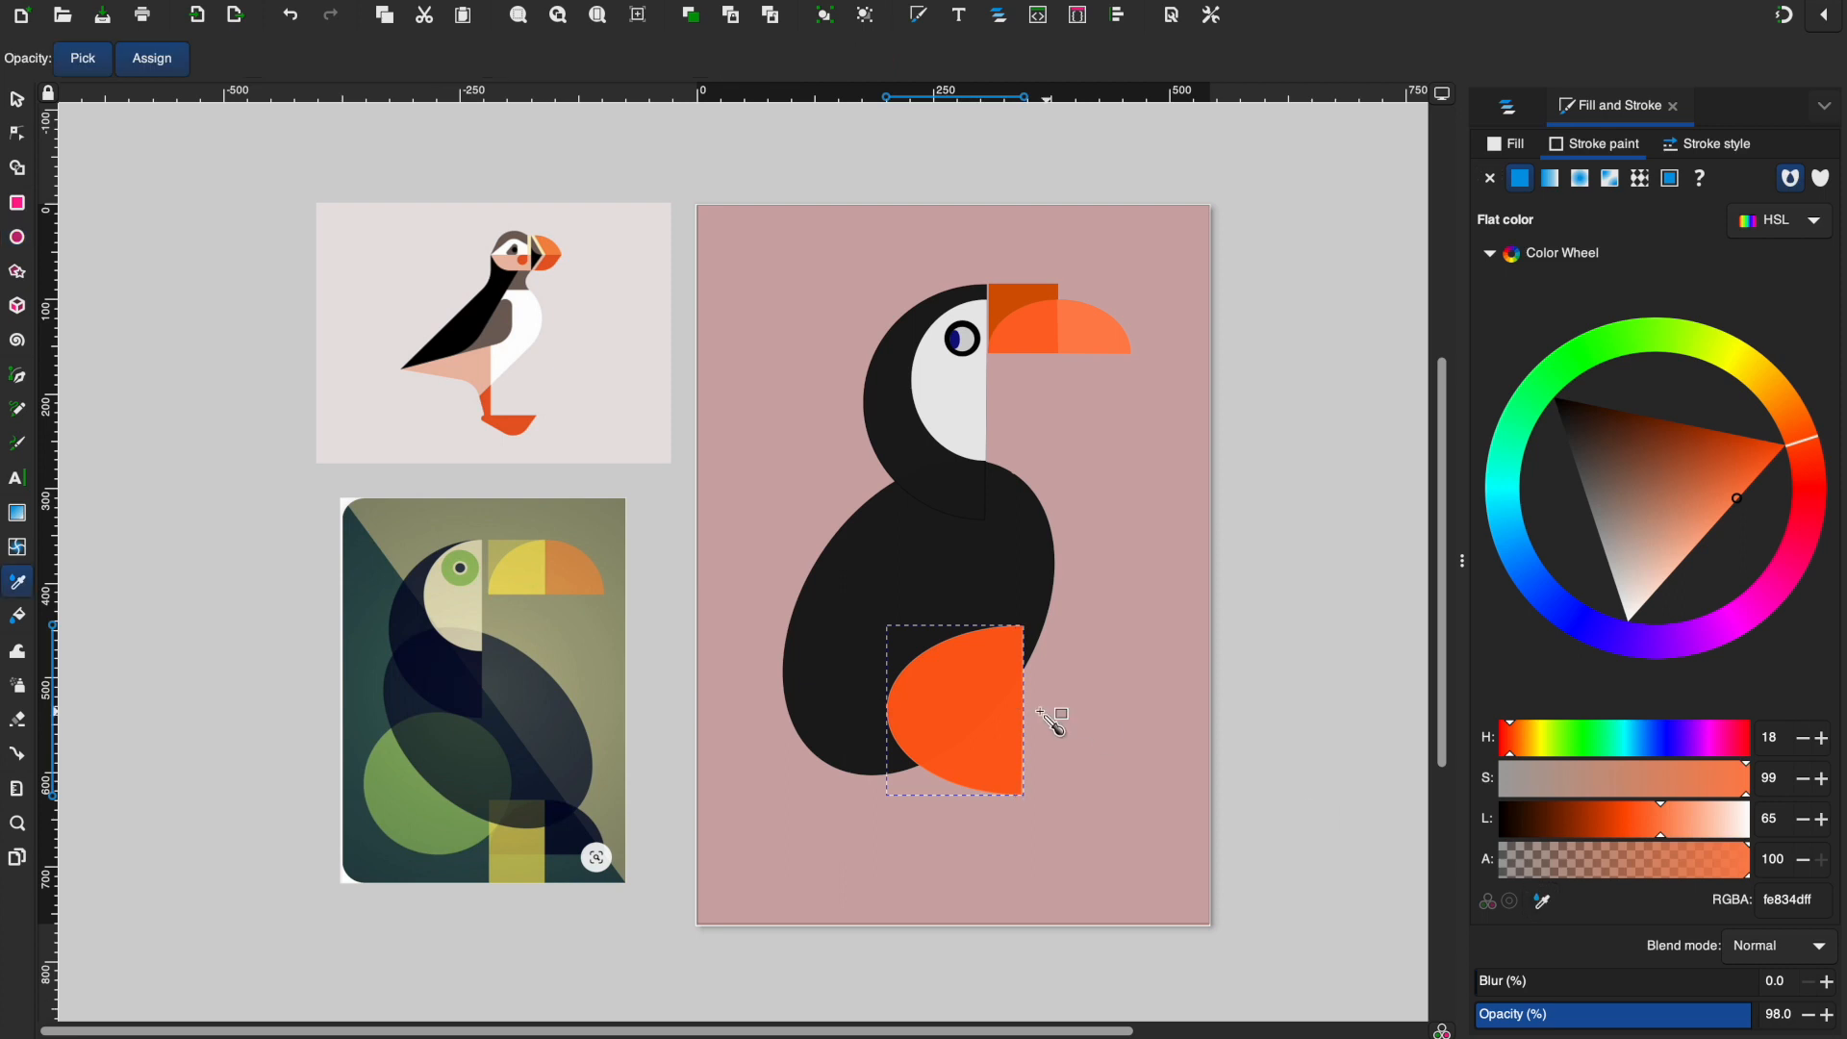
{"action": "left_click", "coordinate": [966, 706]}
{"action": "left_click", "coordinate": [1514, 146]}
Step: Rotate the half ellipse a quarter turn clockwise, place it beneath the body and flatten it to about 195 by 65 px
{"action": "left_click", "coordinate": [22, 98]}
{"action": "left_click", "coordinate": [941, 705]}
{"action": "left_click_drag", "start_coordinate": [877, 618], "coordinate": [1049, 616]}
{"action": "left_click", "coordinate": [937, 736]}
{"action": "left_click_drag", "start_coordinate": [1012, 716], "coordinate": [1027, 797]}
{"action": "left_click_drag", "start_coordinate": [879, 717], "coordinate": [858, 754]}
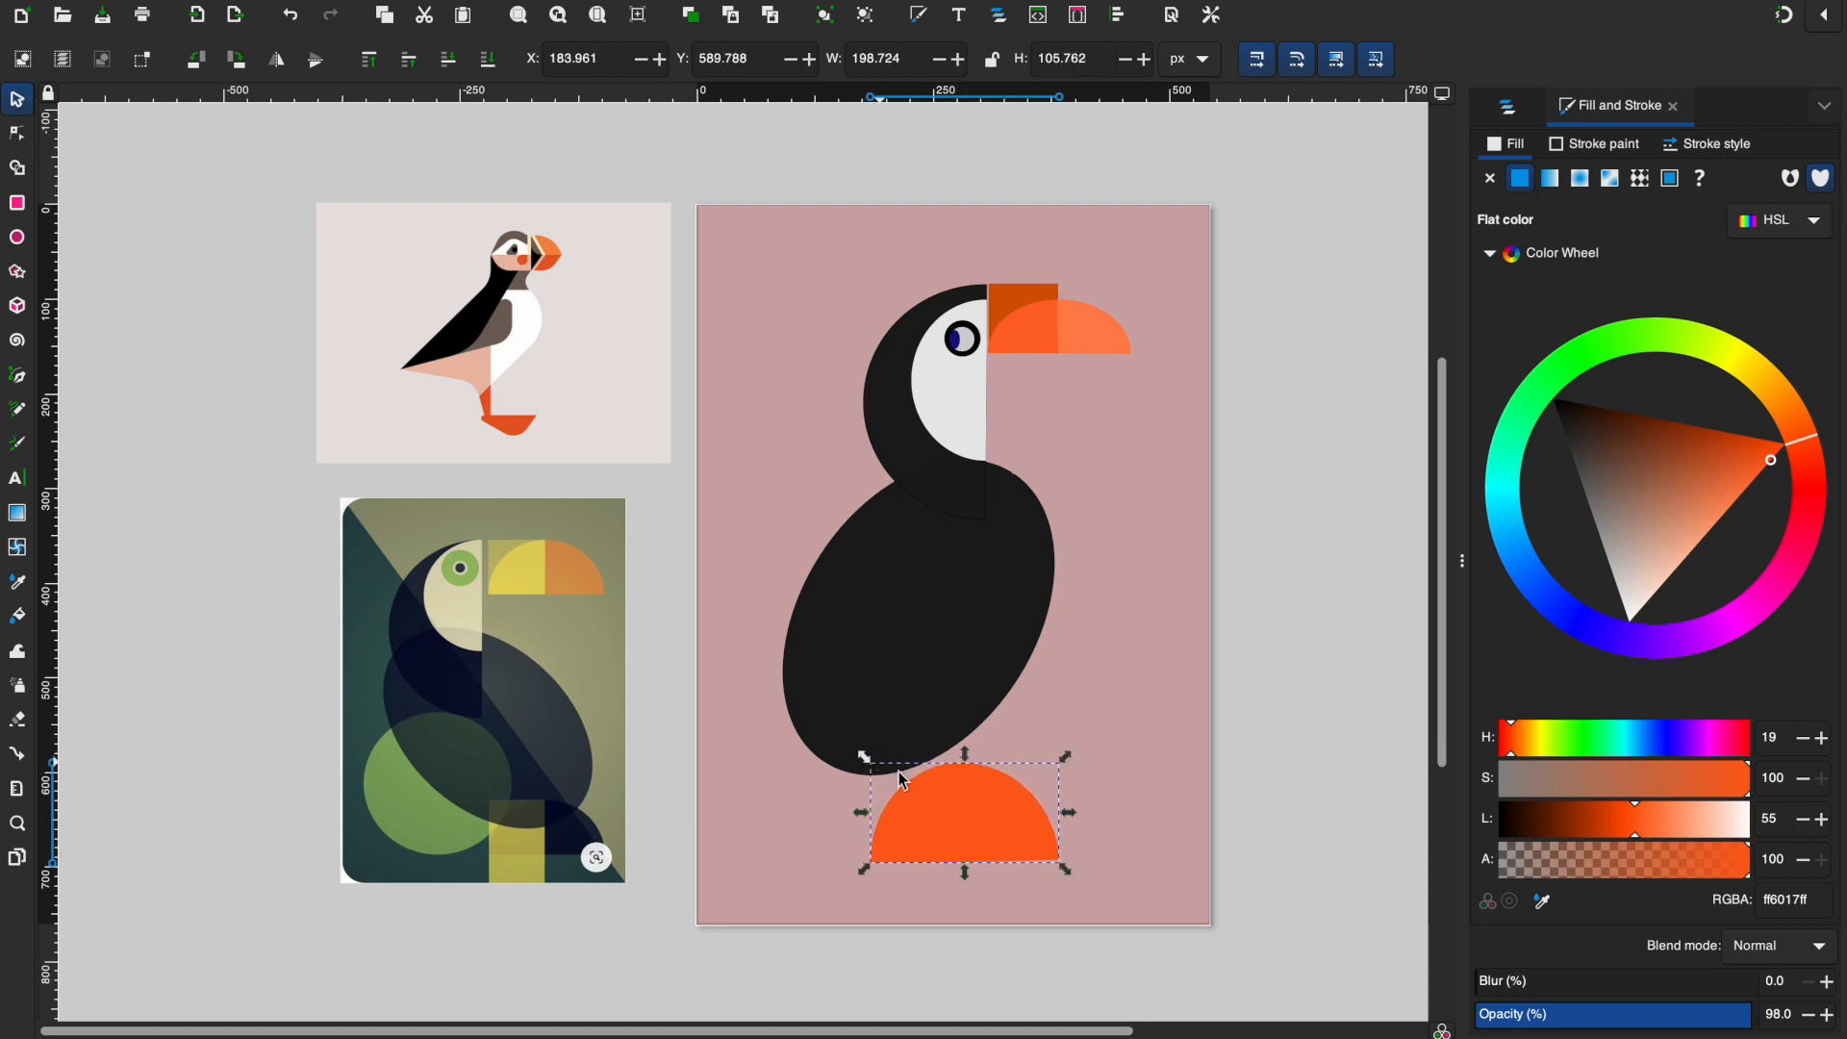
{"action": "left_click_drag", "start_coordinate": [873, 862], "coordinate": [878, 835]}
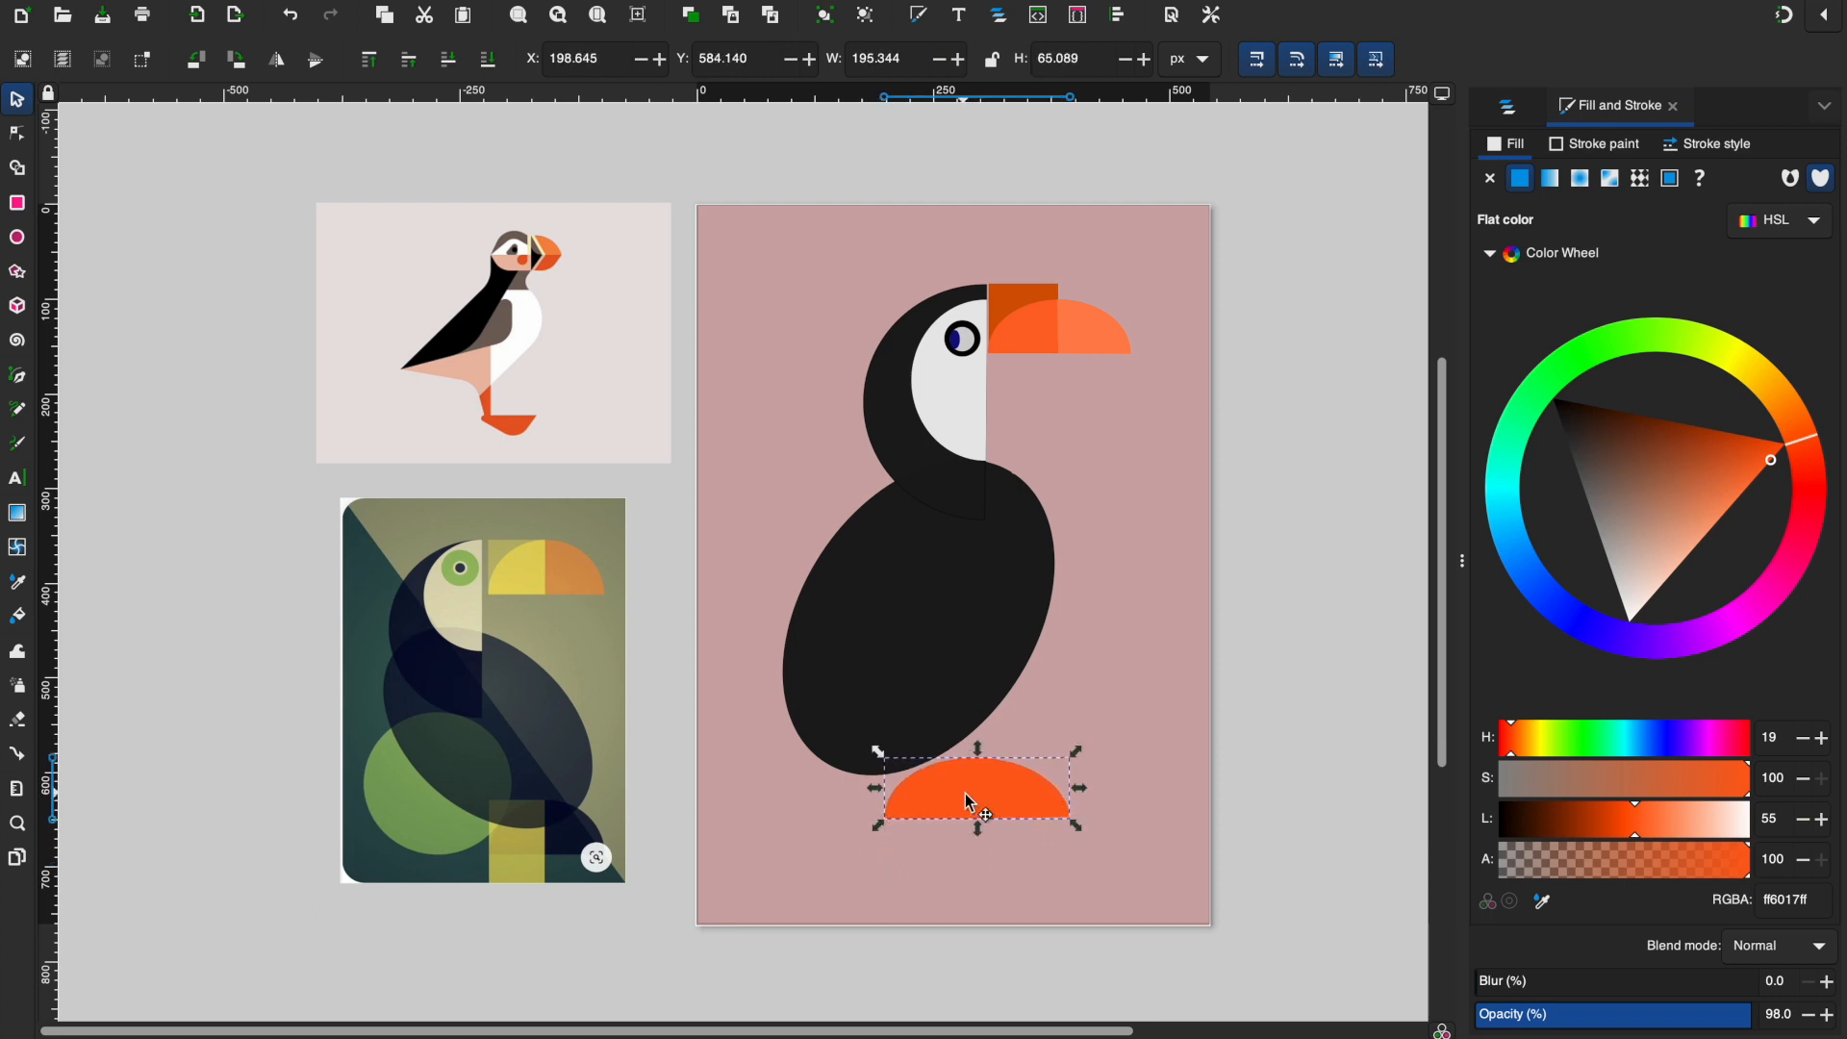
{"action": "left_click", "coordinate": [1270, 839]}
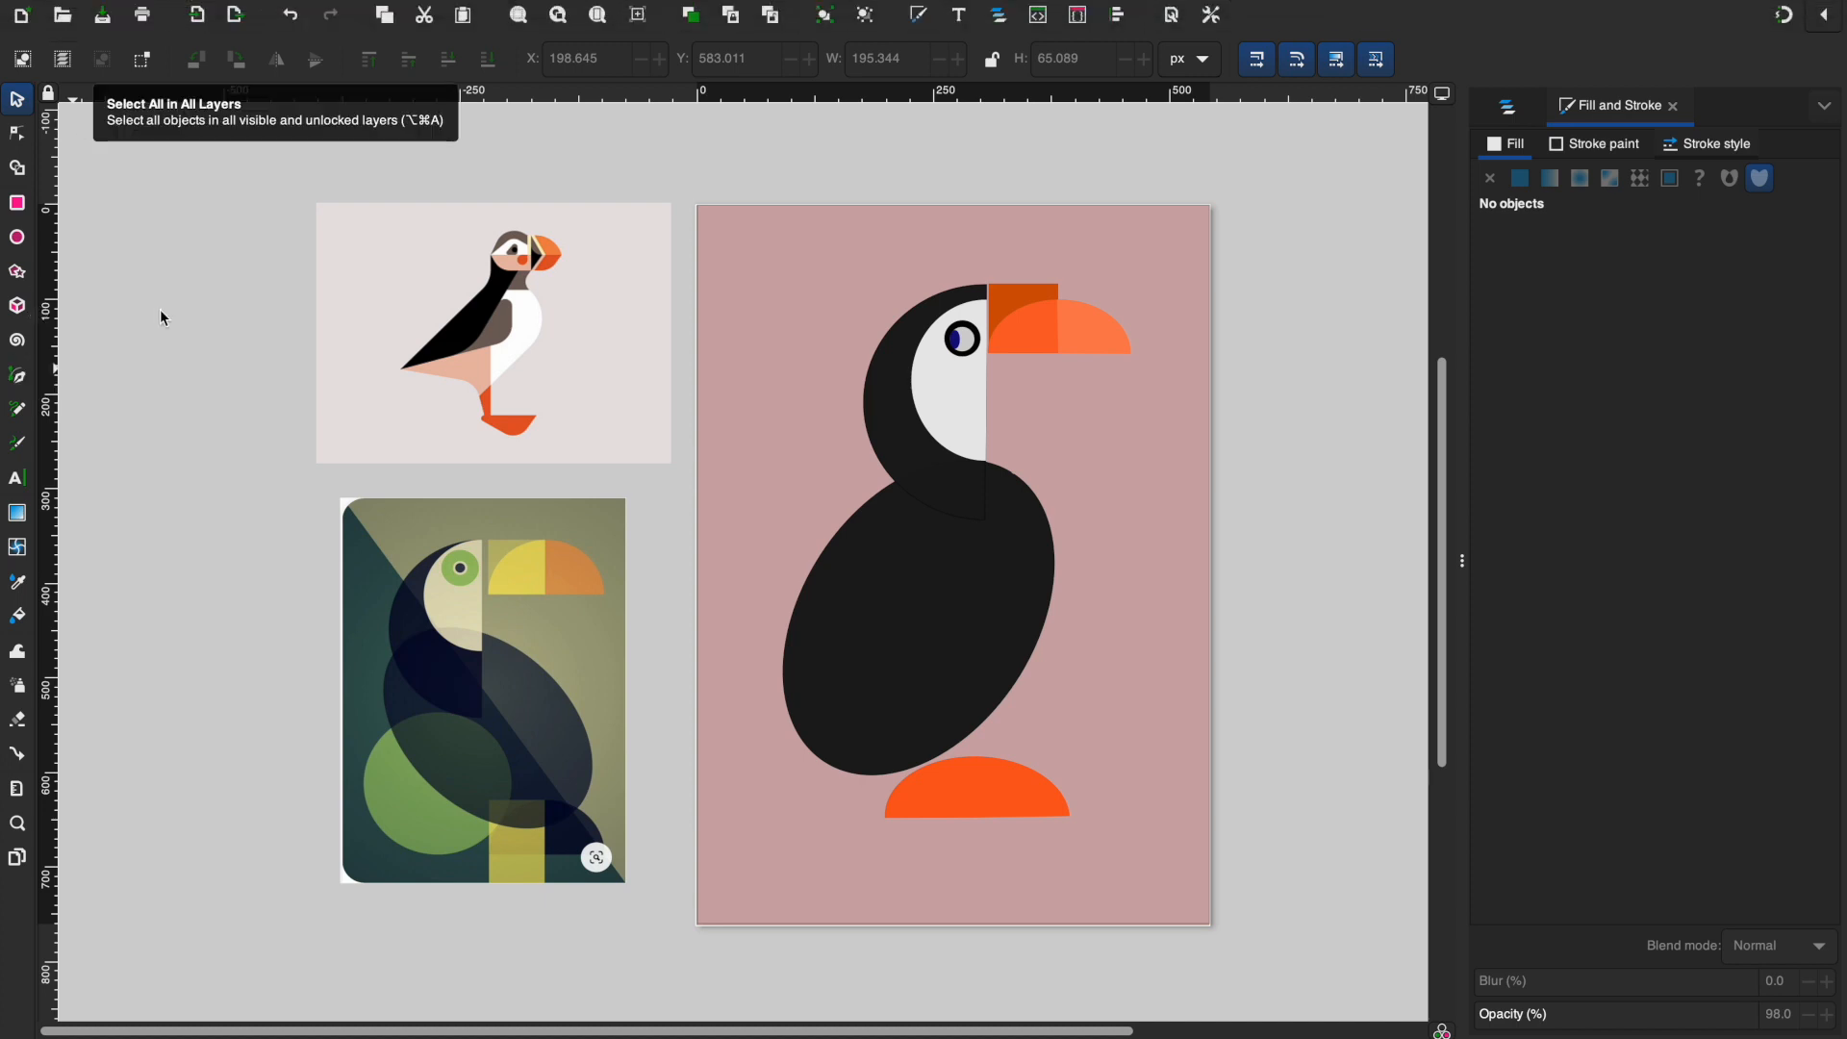
{"action": "left_click", "coordinate": [19, 376]}
{"action": "left_click", "coordinate": [1119, 613]}
{"action": "left_click_drag", "start_coordinate": [1186, 520], "coordinate": [1266, 432]}
{"action": "left_click_drag", "start_coordinate": [1424, 631], "coordinate": [1123, 606]}
{"action": "left_click", "coordinate": [1122, 611]}
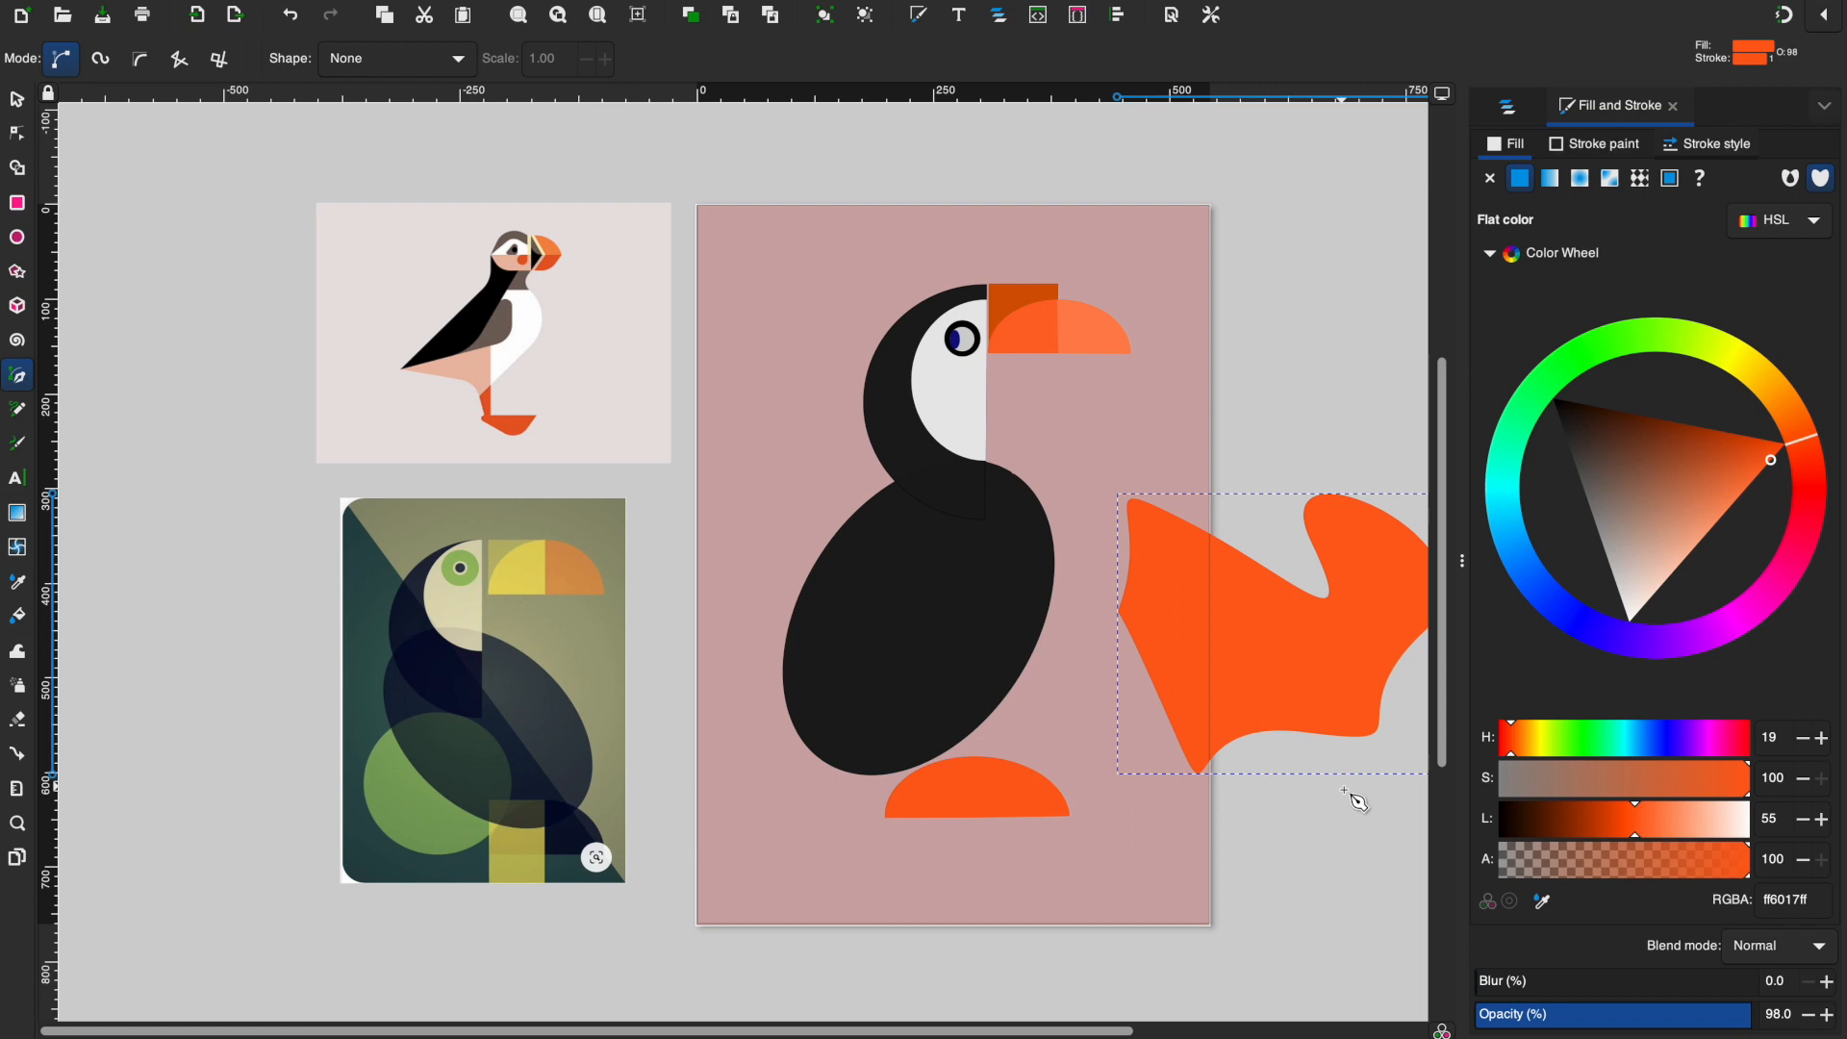
{"action": "key", "text": "Delete"}
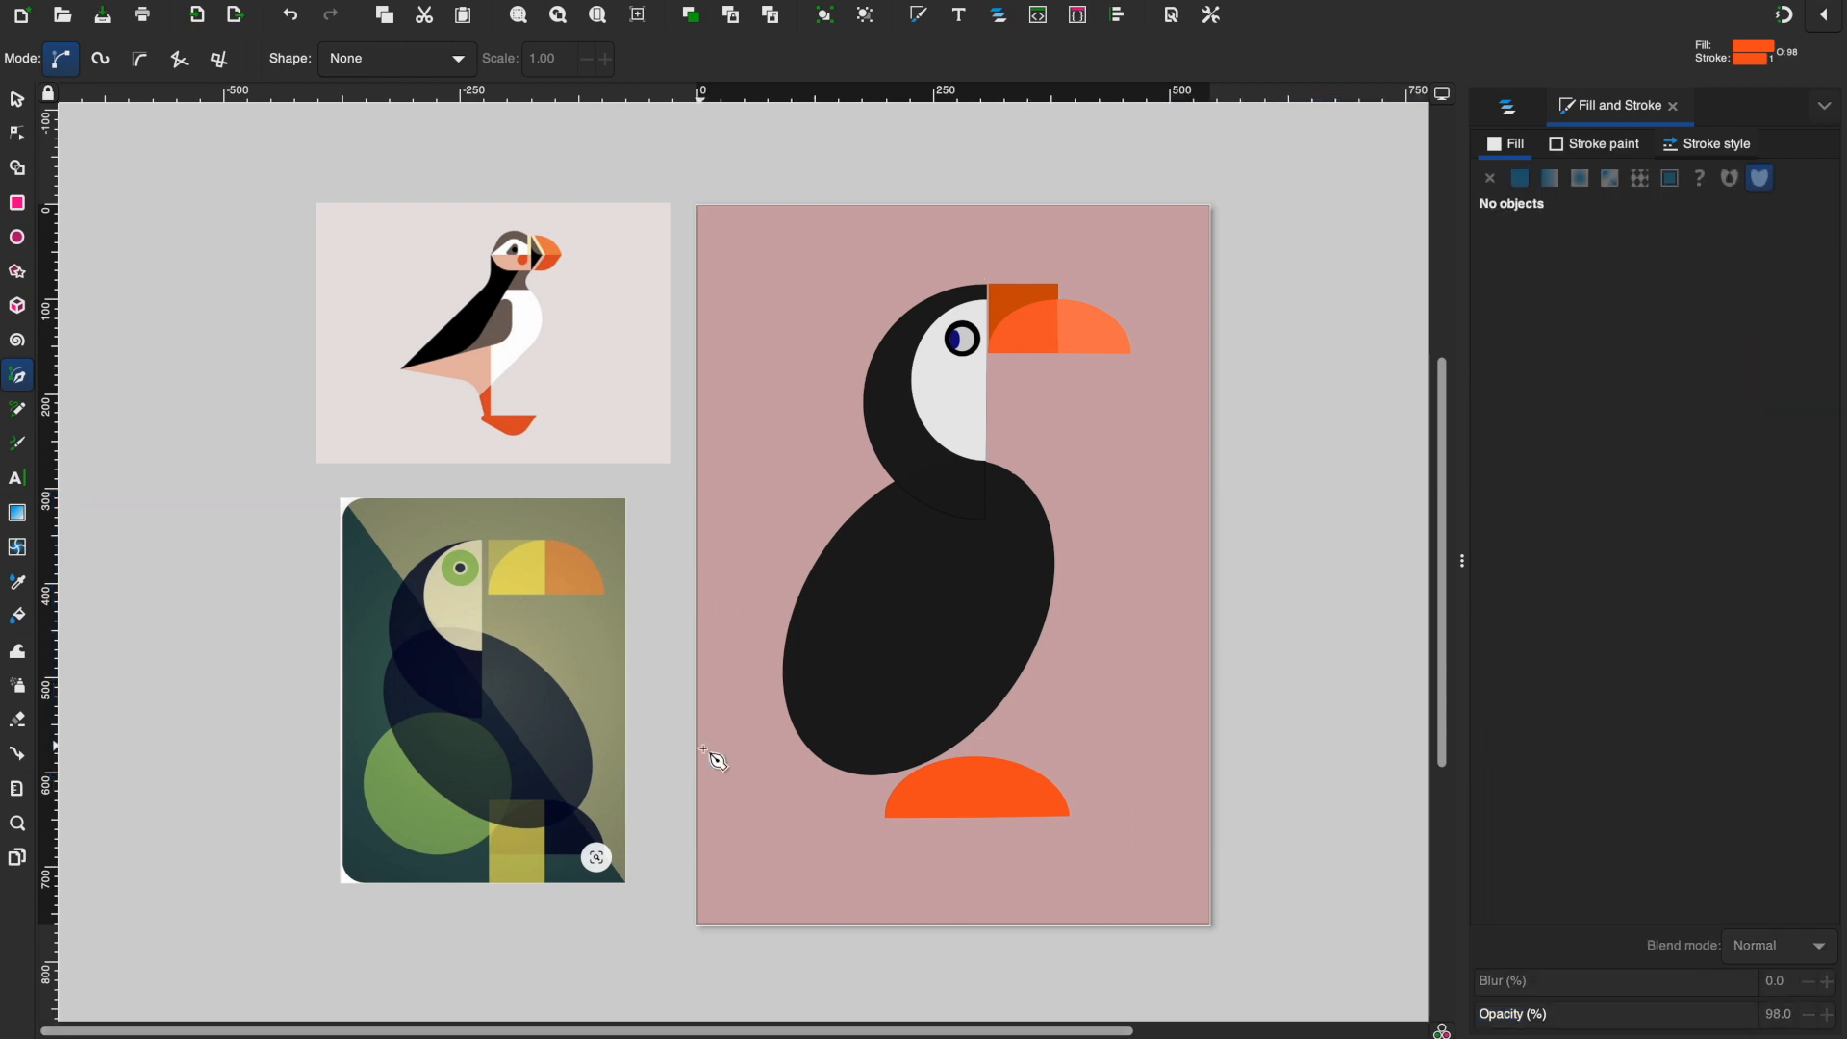
Step: Add a layer named tail above the current beak layer
{"action": "scroll", "coordinate": [822, 649], "scroll_direction": "up", "scroll_amount": 1}
{"action": "scroll", "coordinate": [784, 808], "scroll_direction": "down", "scroll_amount": 3}
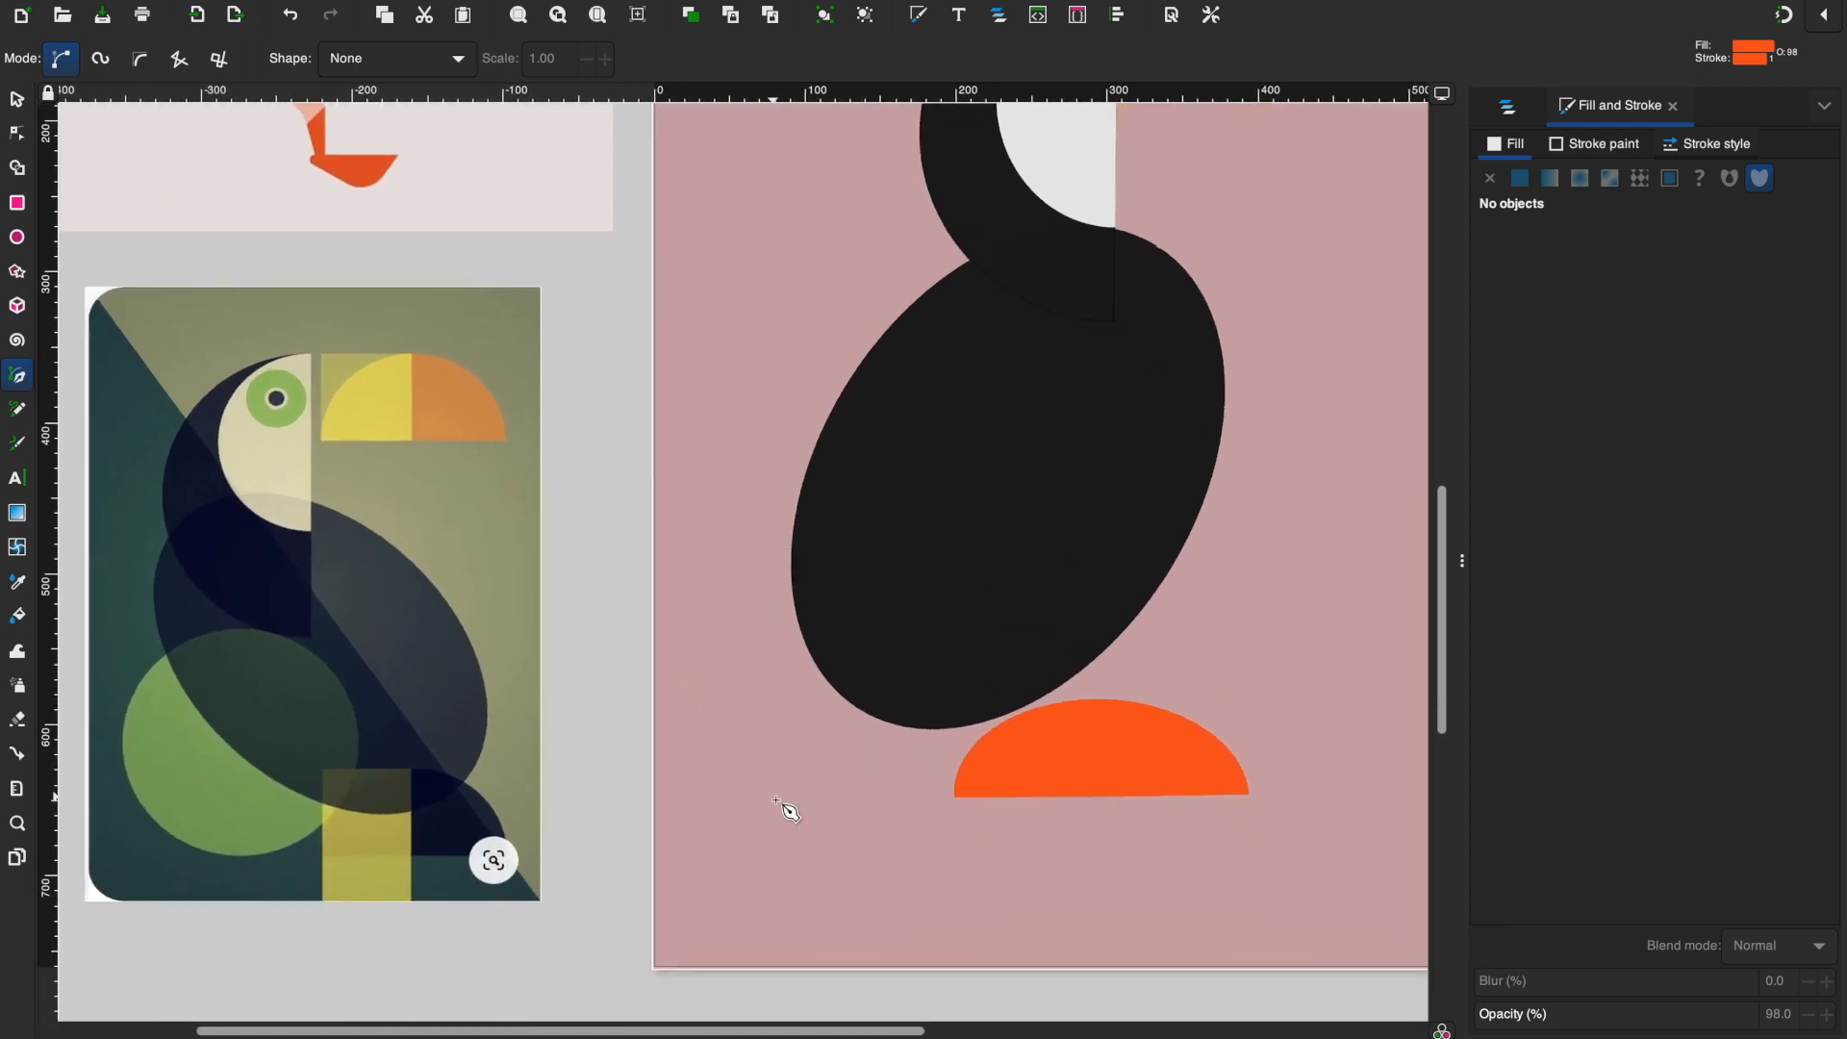
{"action": "left_click", "coordinate": [1505, 108]}
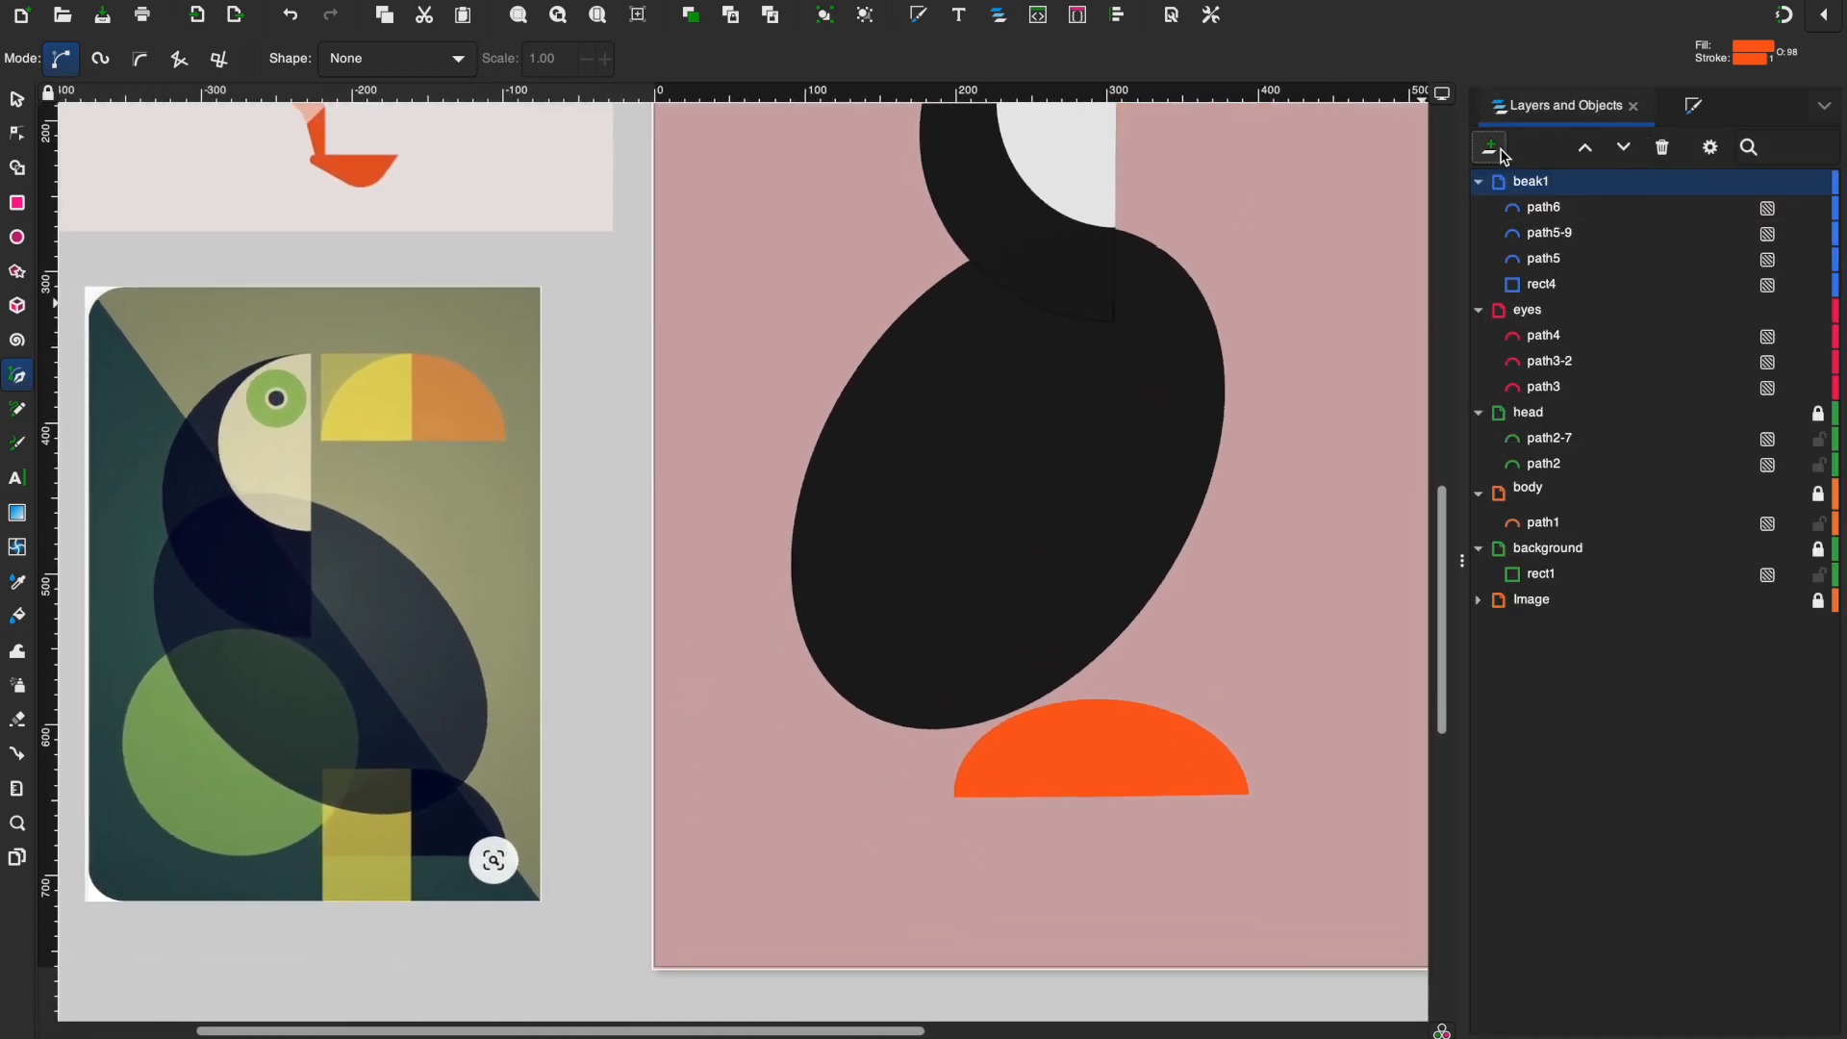
{"action": "left_click", "coordinate": [1490, 147]}
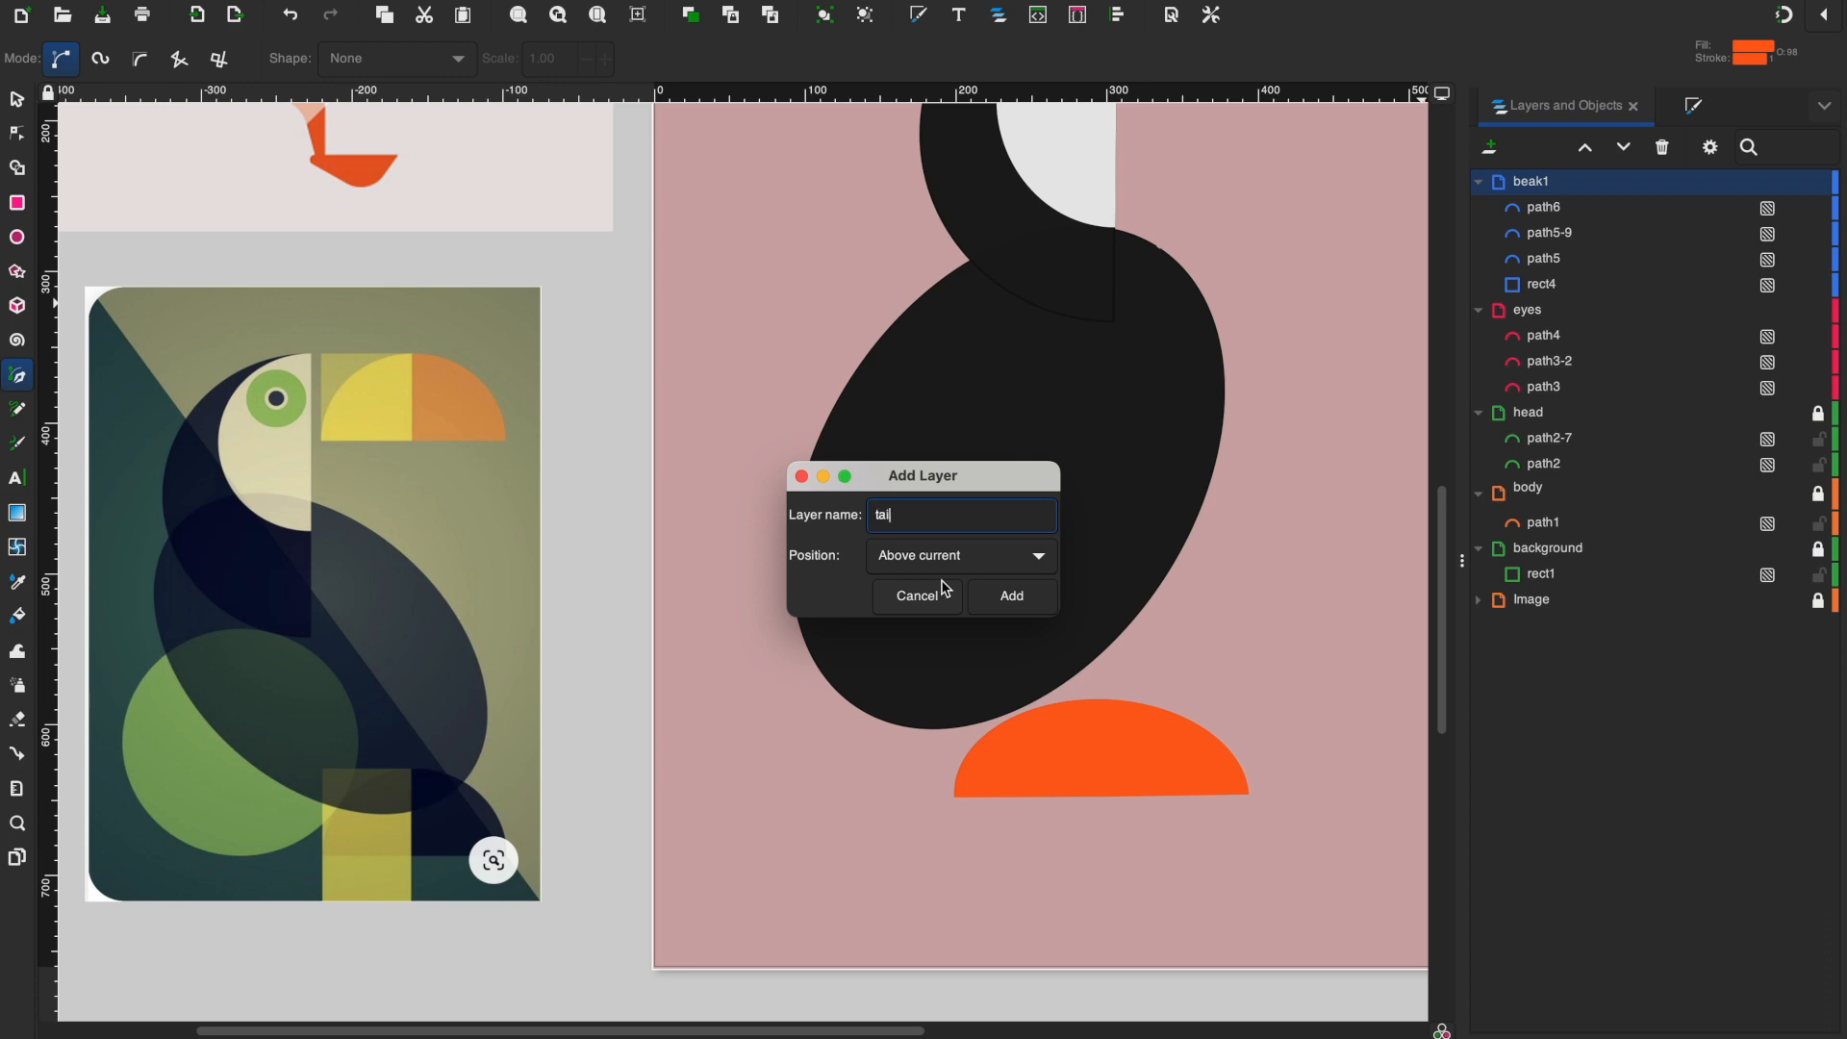
{"action": "type", "text": "tail"}
{"action": "left_click", "coordinate": [1011, 596]}
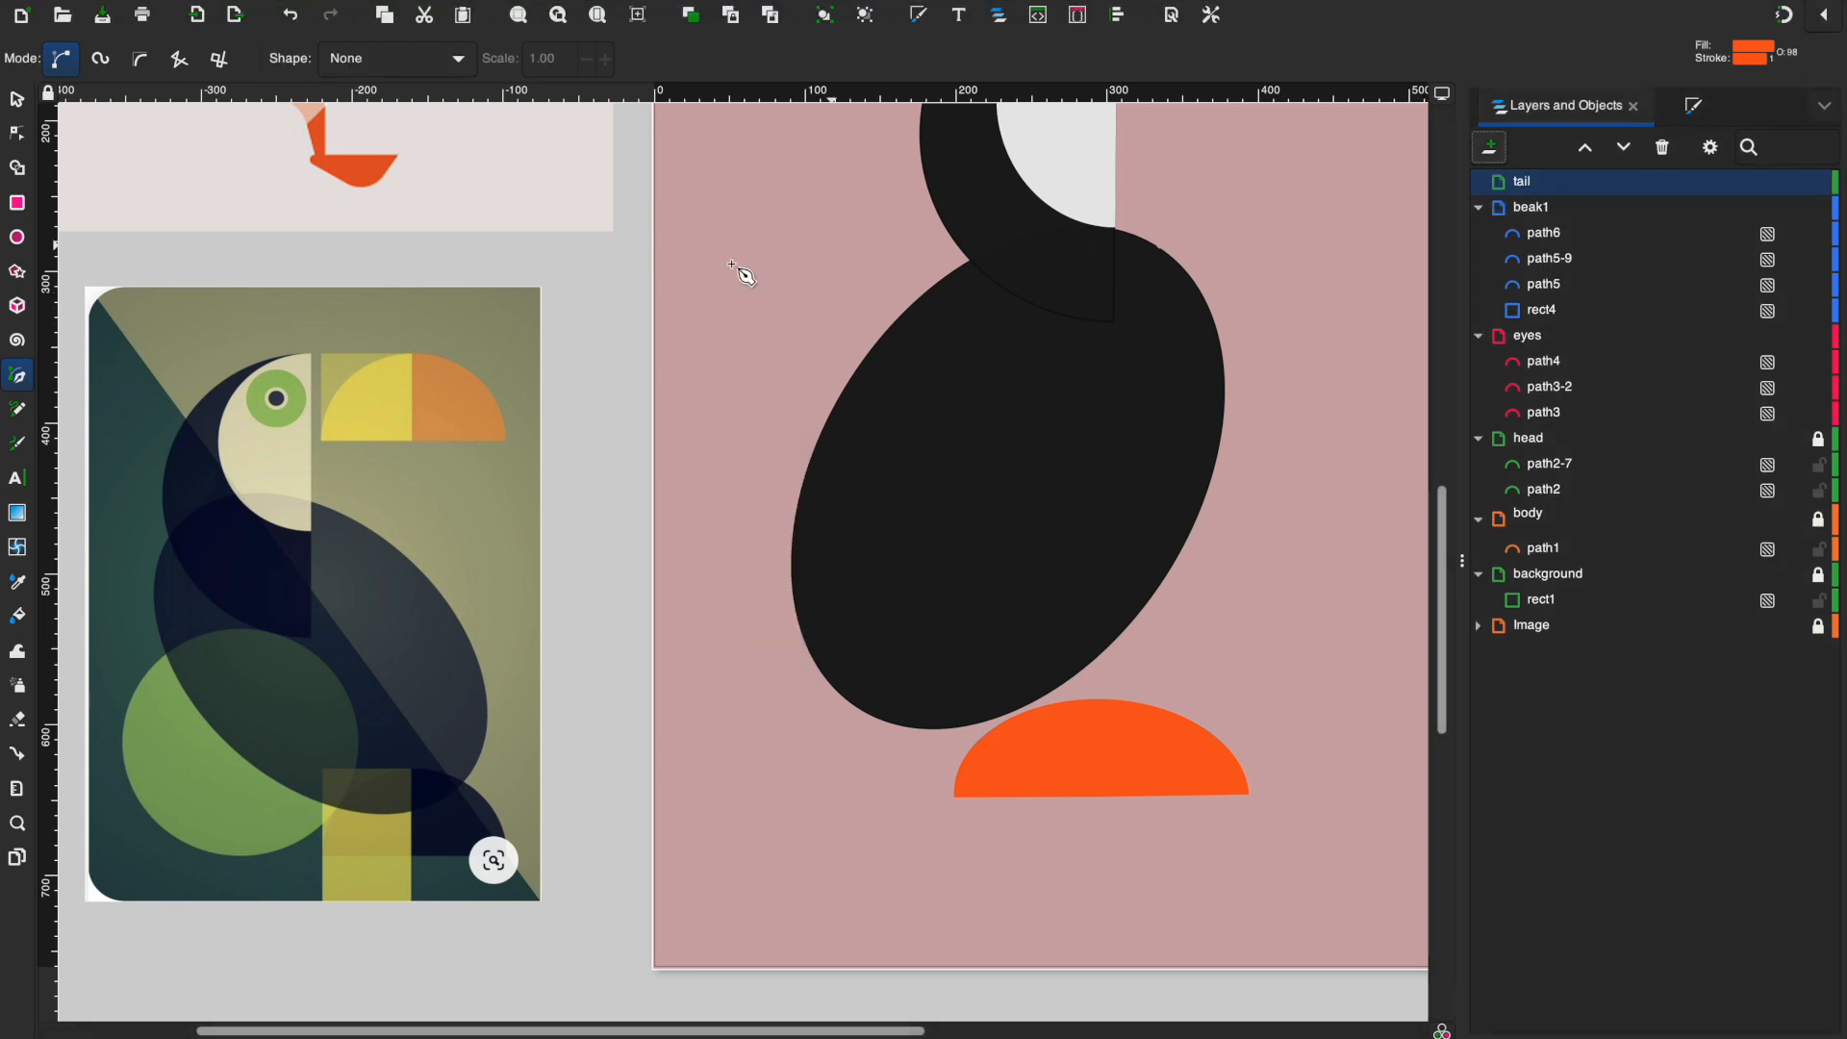
Step: Compare the puffin and toucan reference images with the lower body to plan the tail's shape
{"action": "scroll", "coordinate": [670, 295], "scroll_direction": "left", "scroll_amount": 10}
{"action": "scroll", "coordinate": [671, 295], "scroll_direction": "up", "scroll_amount": 4}
{"action": "scroll", "coordinate": [671, 294], "scroll_direction": "right", "scroll_amount": 10}
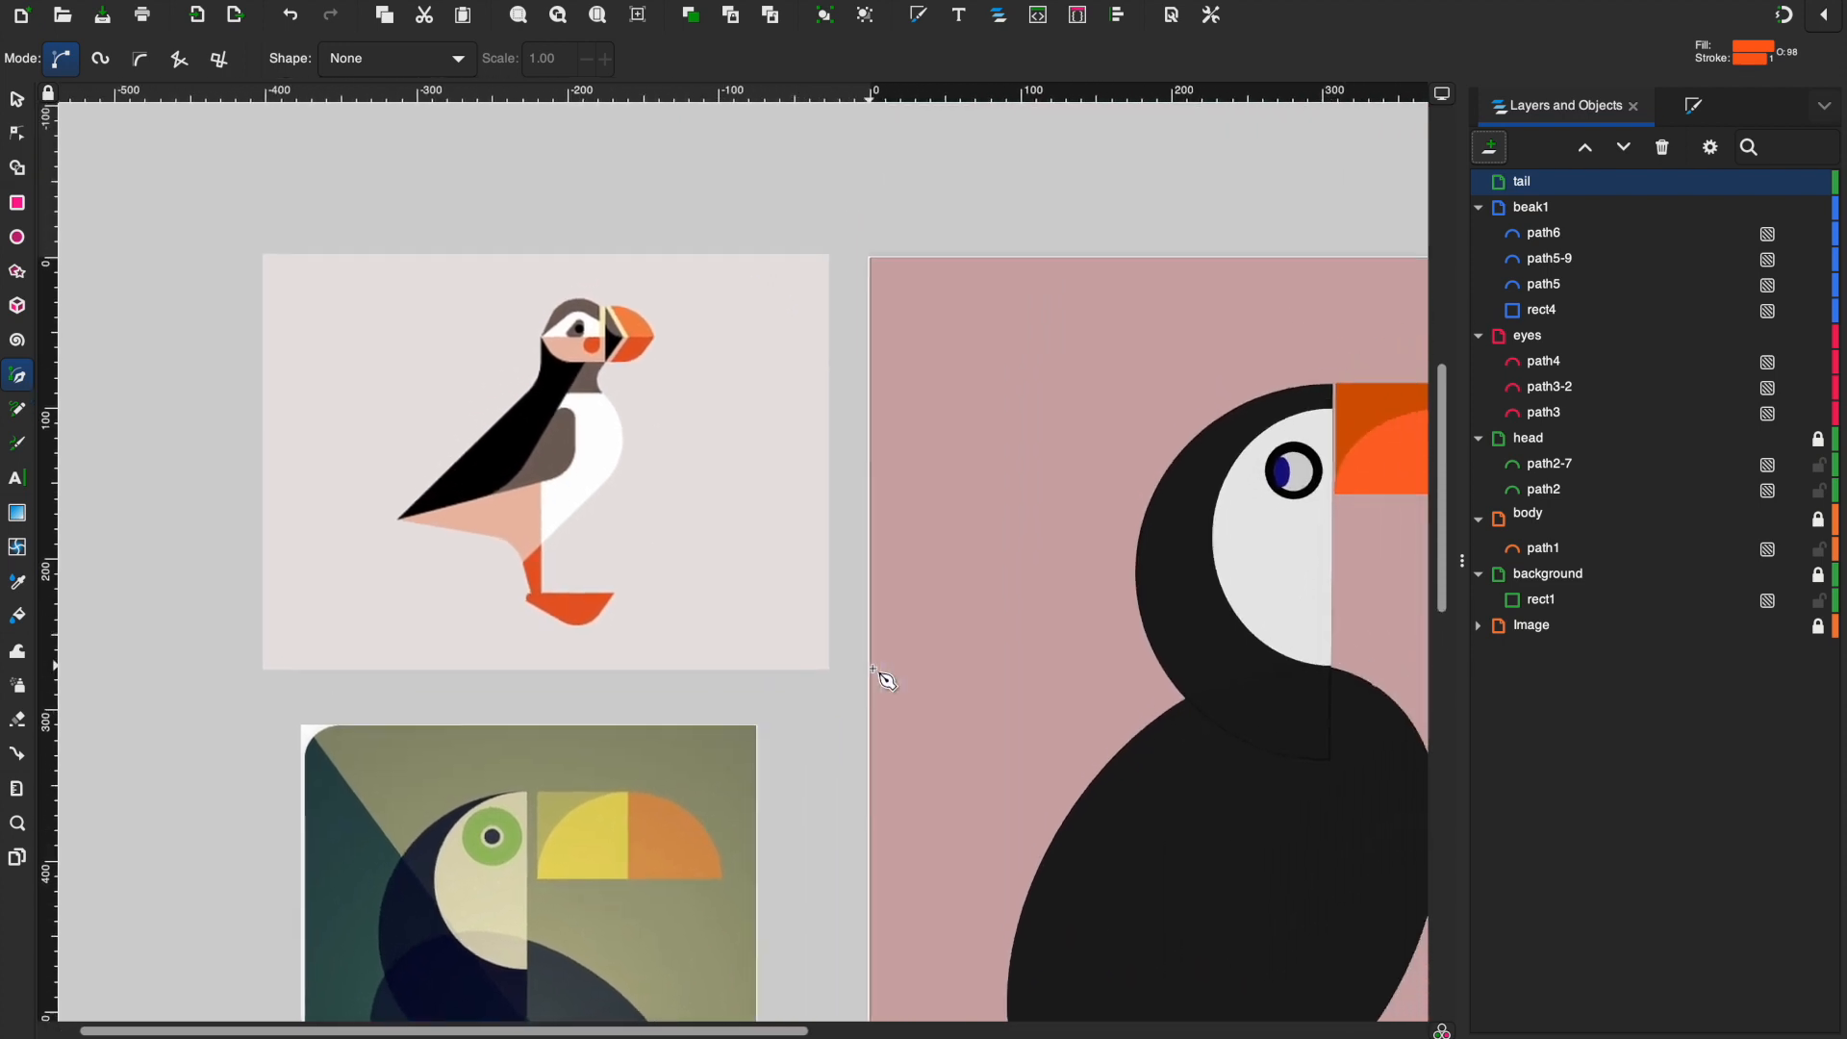
{"action": "scroll", "coordinate": [899, 618], "scroll_direction": "down", "scroll_amount": 3}
{"action": "scroll", "coordinate": [899, 619], "scroll_direction": "up", "scroll_amount": 4}
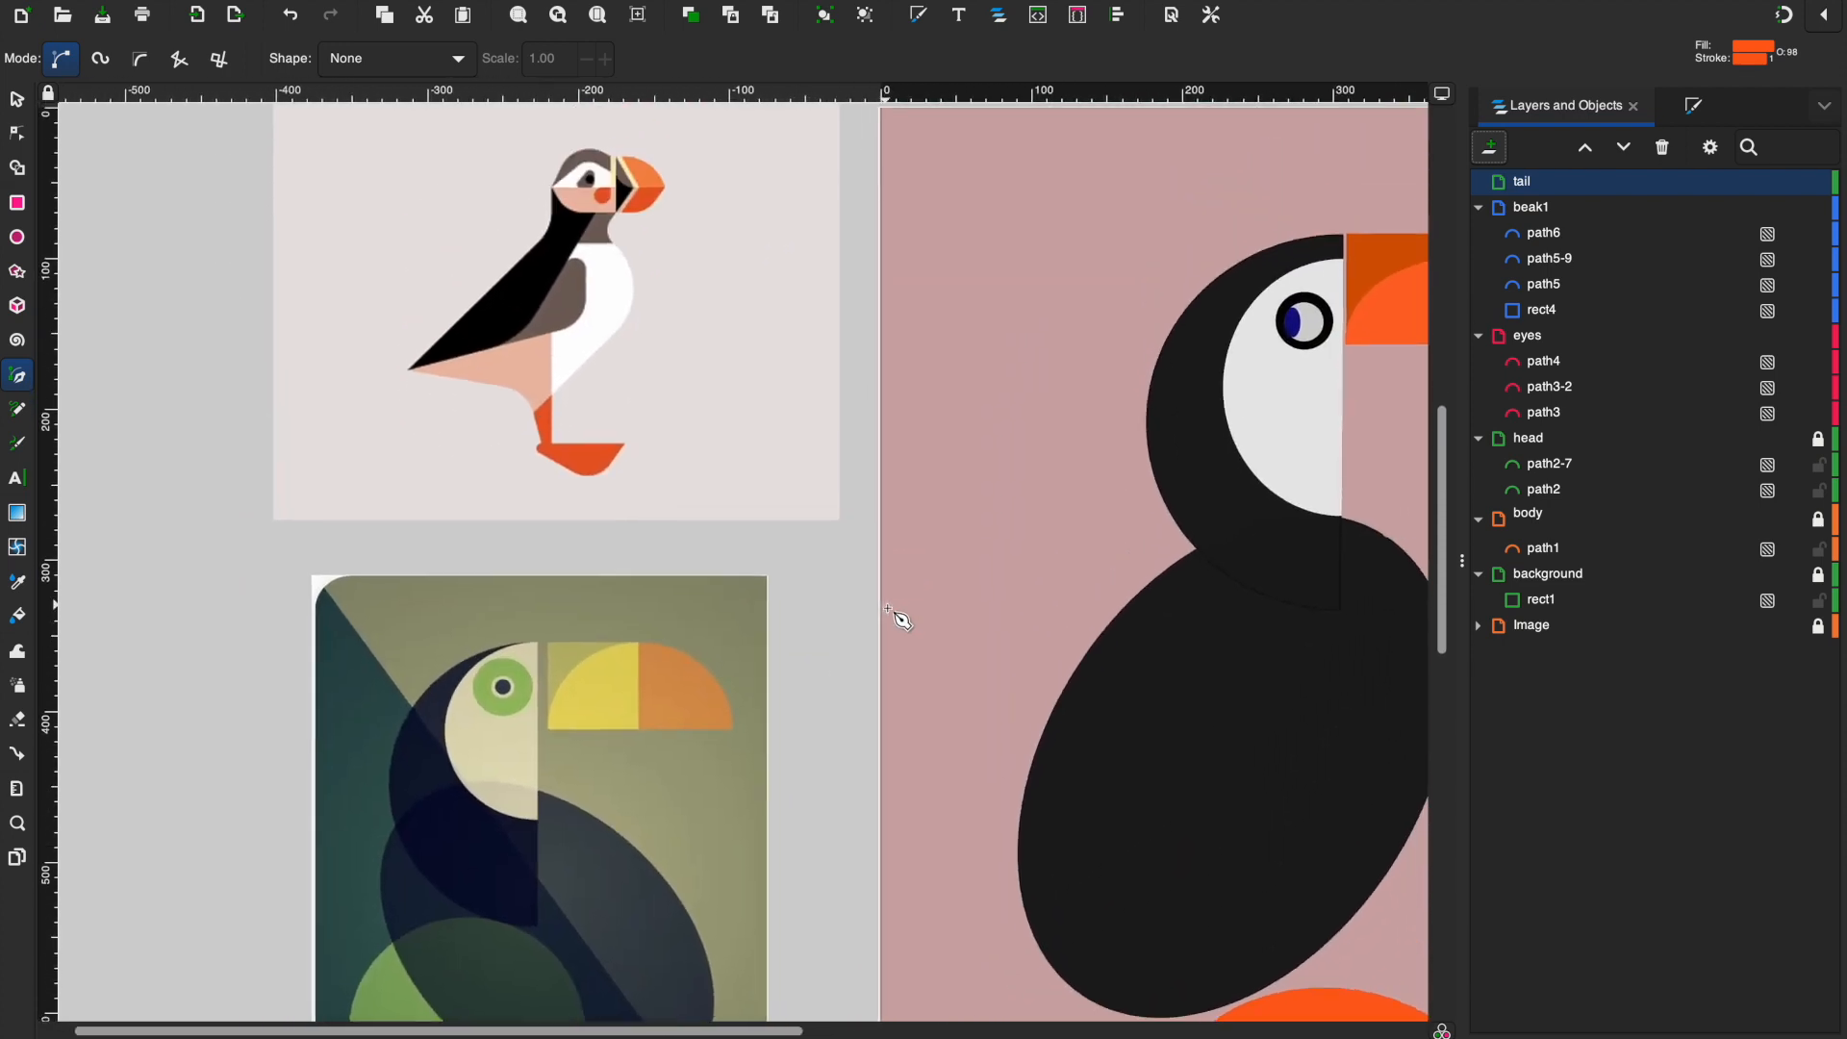
{"action": "scroll", "coordinate": [900, 618], "scroll_direction": "down", "scroll_amount": 5}
{"action": "scroll", "coordinate": [900, 618], "scroll_direction": "left", "scroll_amount": 2}
{"action": "scroll", "coordinate": [899, 619], "scroll_direction": "up", "scroll_amount": 5}
{"action": "scroll", "coordinate": [900, 618], "scroll_direction": "right", "scroll_amount": 9}
{"action": "scroll", "coordinate": [899, 618], "scroll_direction": "down", "scroll_amount": 3}
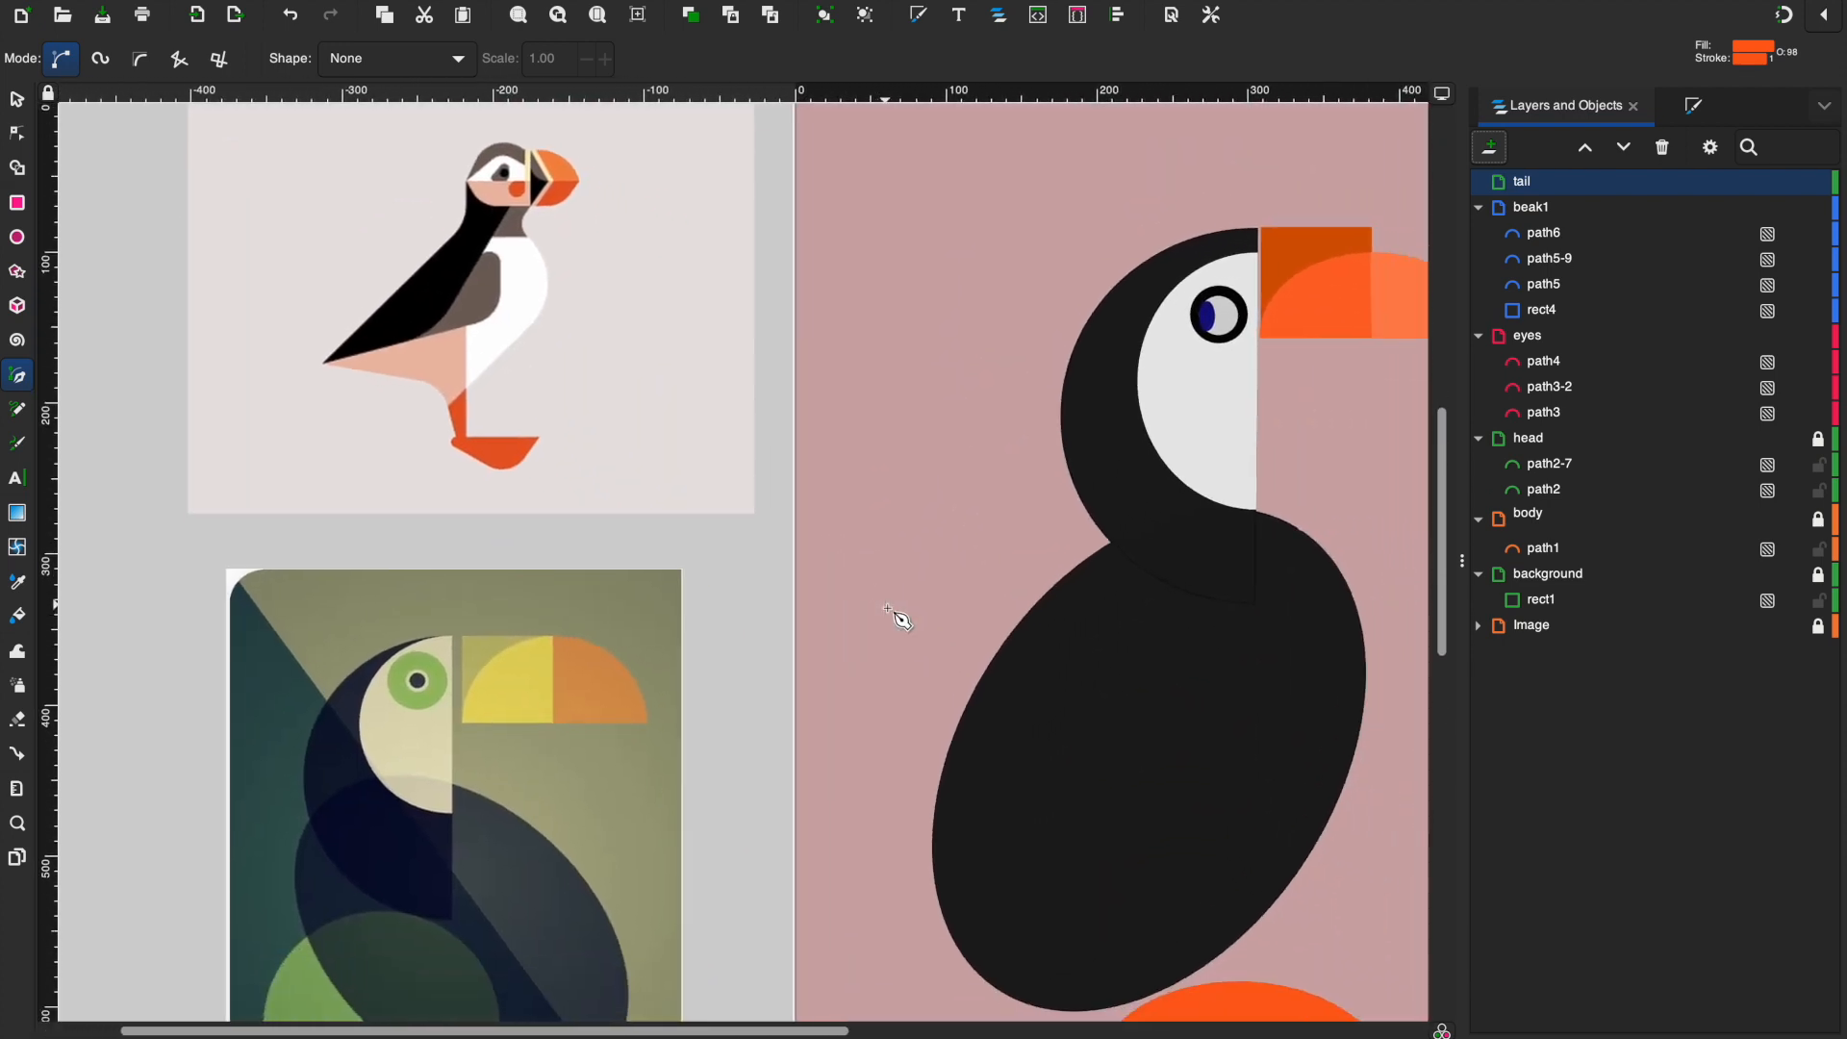
{"action": "scroll", "coordinate": [897, 618], "scroll_direction": "down", "scroll_amount": 6}
{"action": "scroll", "coordinate": [897, 618], "scroll_direction": "right", "scroll_amount": 1}
{"action": "scroll", "coordinate": [896, 619], "scroll_direction": "down", "scroll_amount": 3}
{"action": "scroll", "coordinate": [896, 619], "scroll_direction": "left", "scroll_amount": 6}
{"action": "scroll", "coordinate": [897, 619], "scroll_direction": "up", "scroll_amount": 4}
{"action": "scroll", "coordinate": [896, 618], "scroll_direction": "right", "scroll_amount": 4}
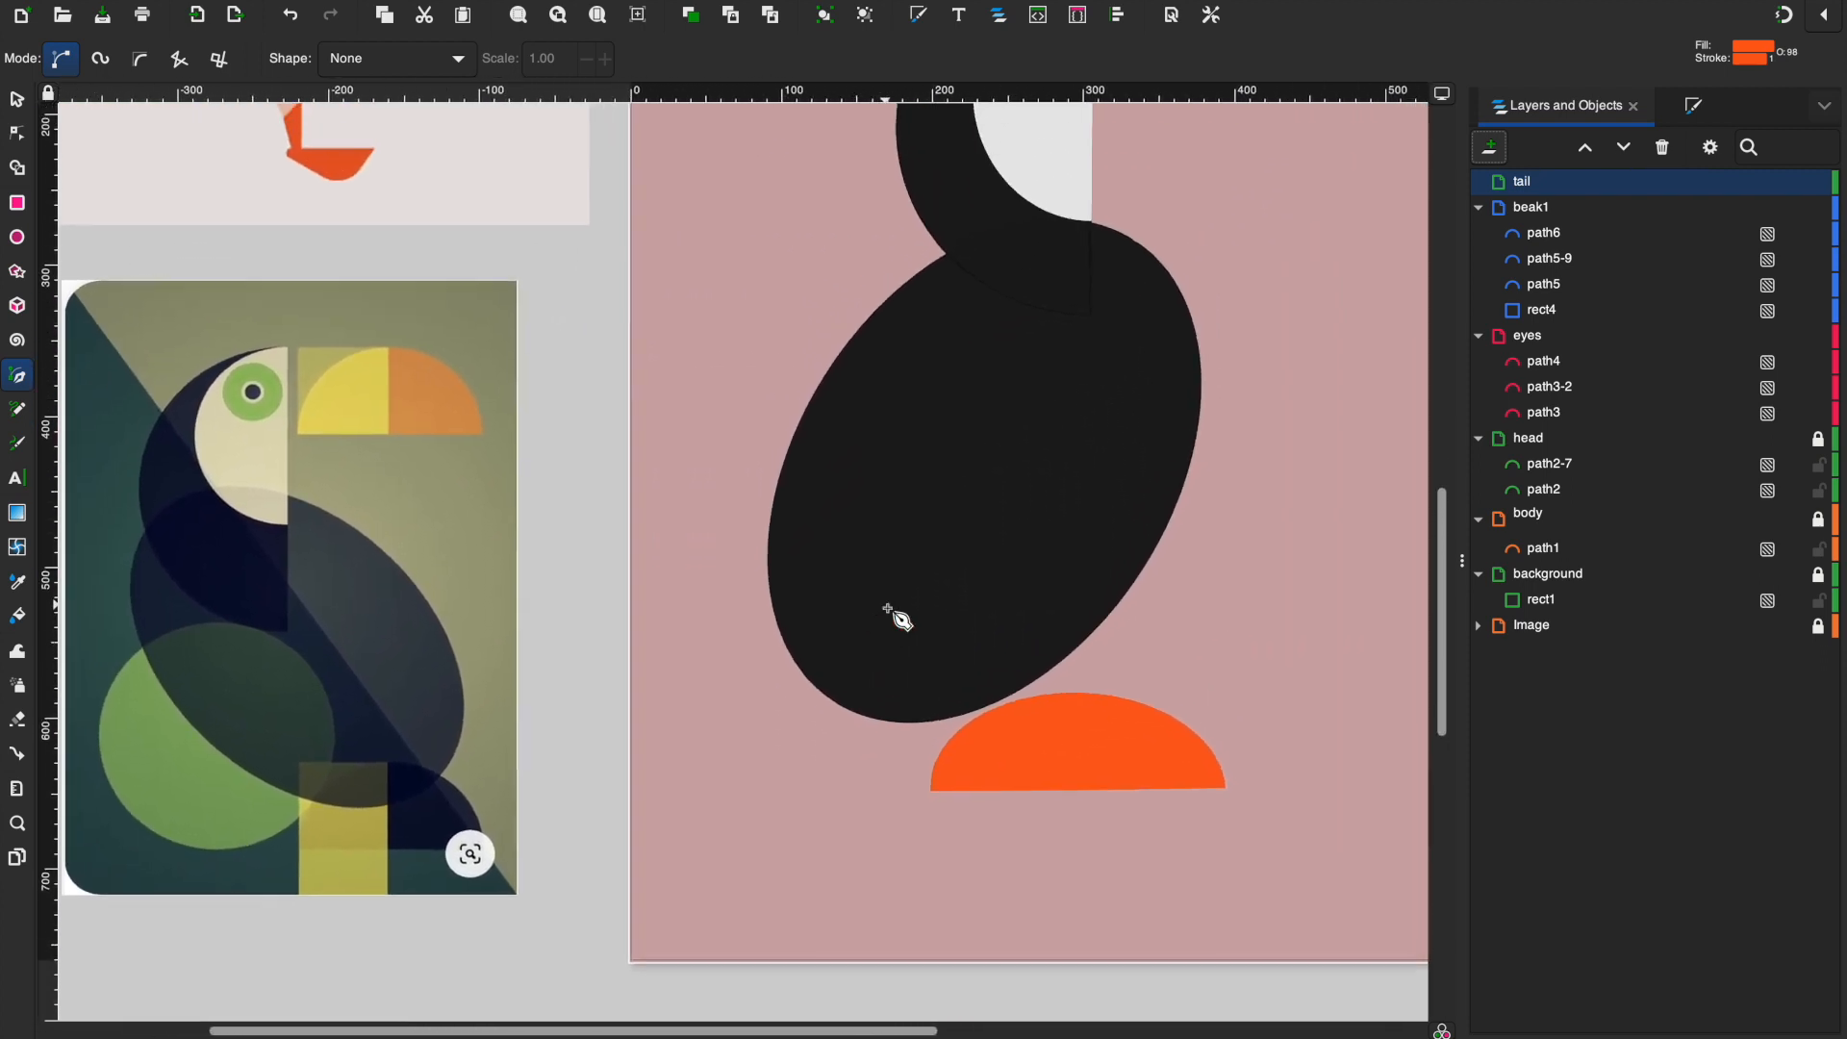
{"action": "scroll", "coordinate": [683, 563], "scroll_direction": "up", "scroll_amount": 2}
{"action": "scroll", "coordinate": [683, 563], "scroll_direction": "left", "scroll_amount": 1}
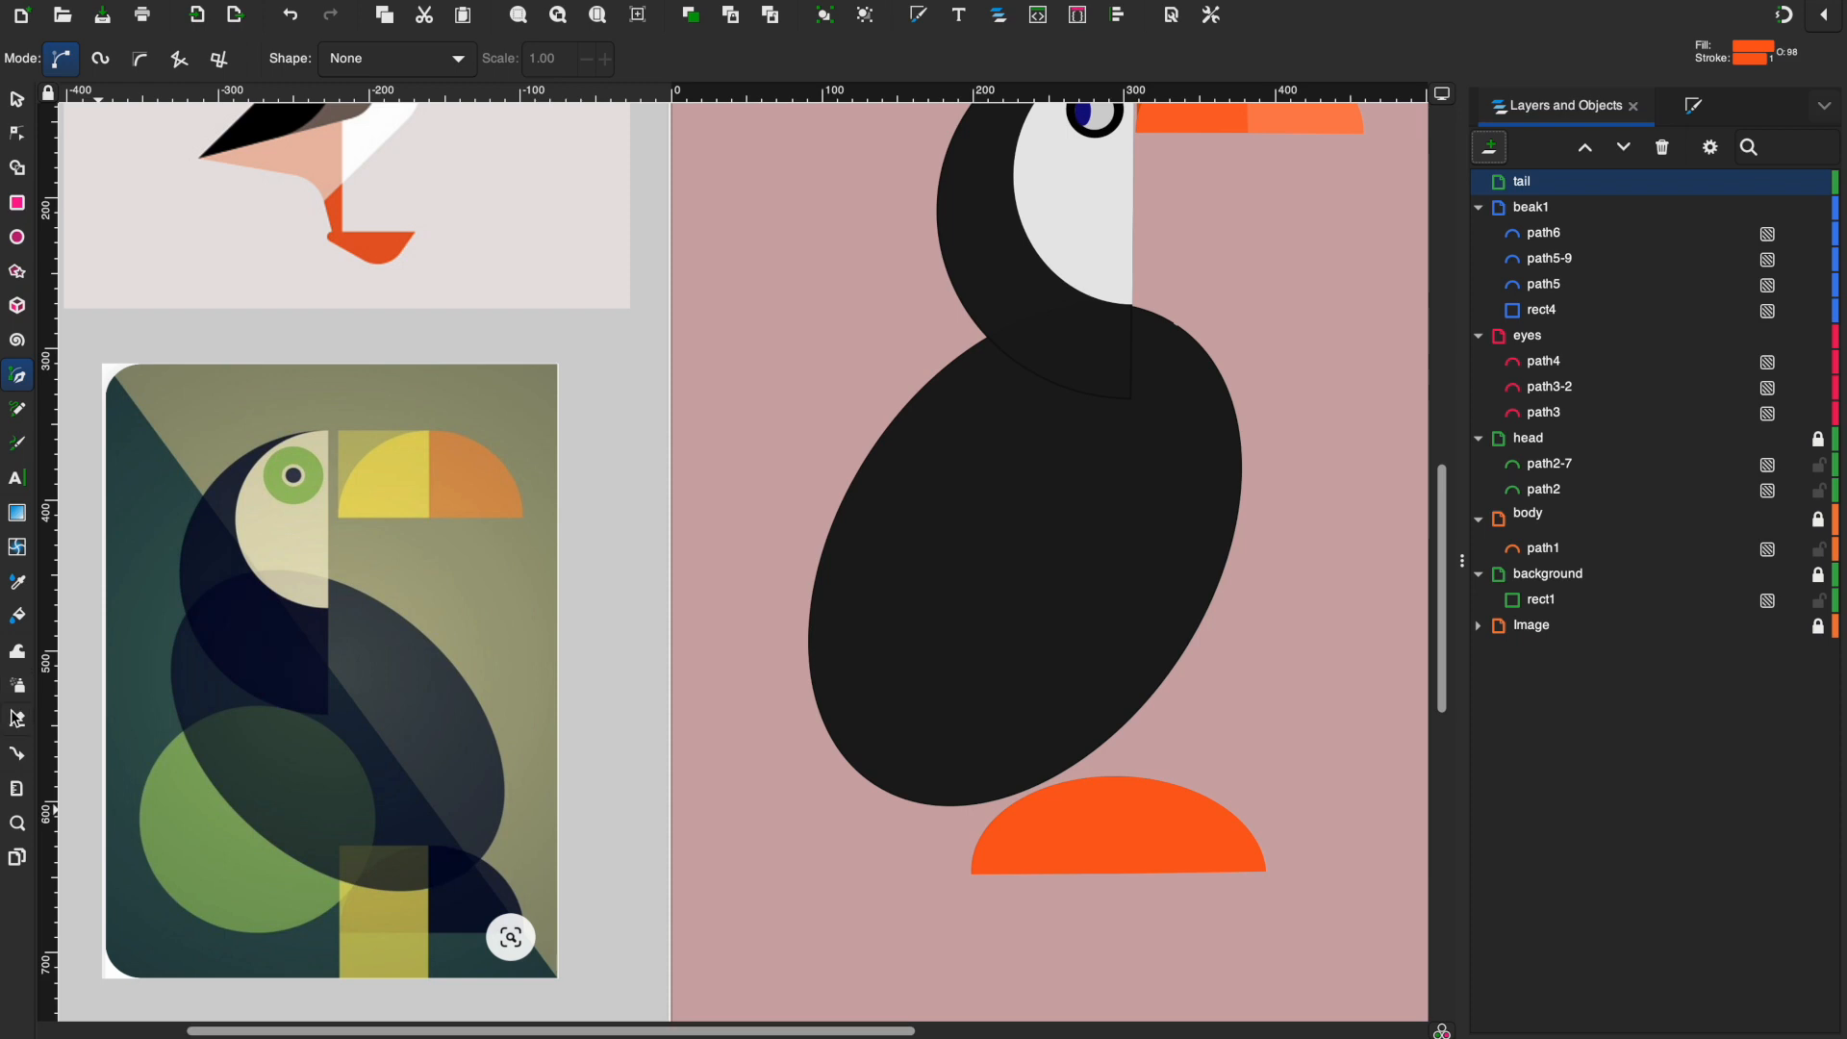
Step: Sample the body's near-black colour as the fill for new shapes
{"action": "left_click", "coordinate": [17, 581]}
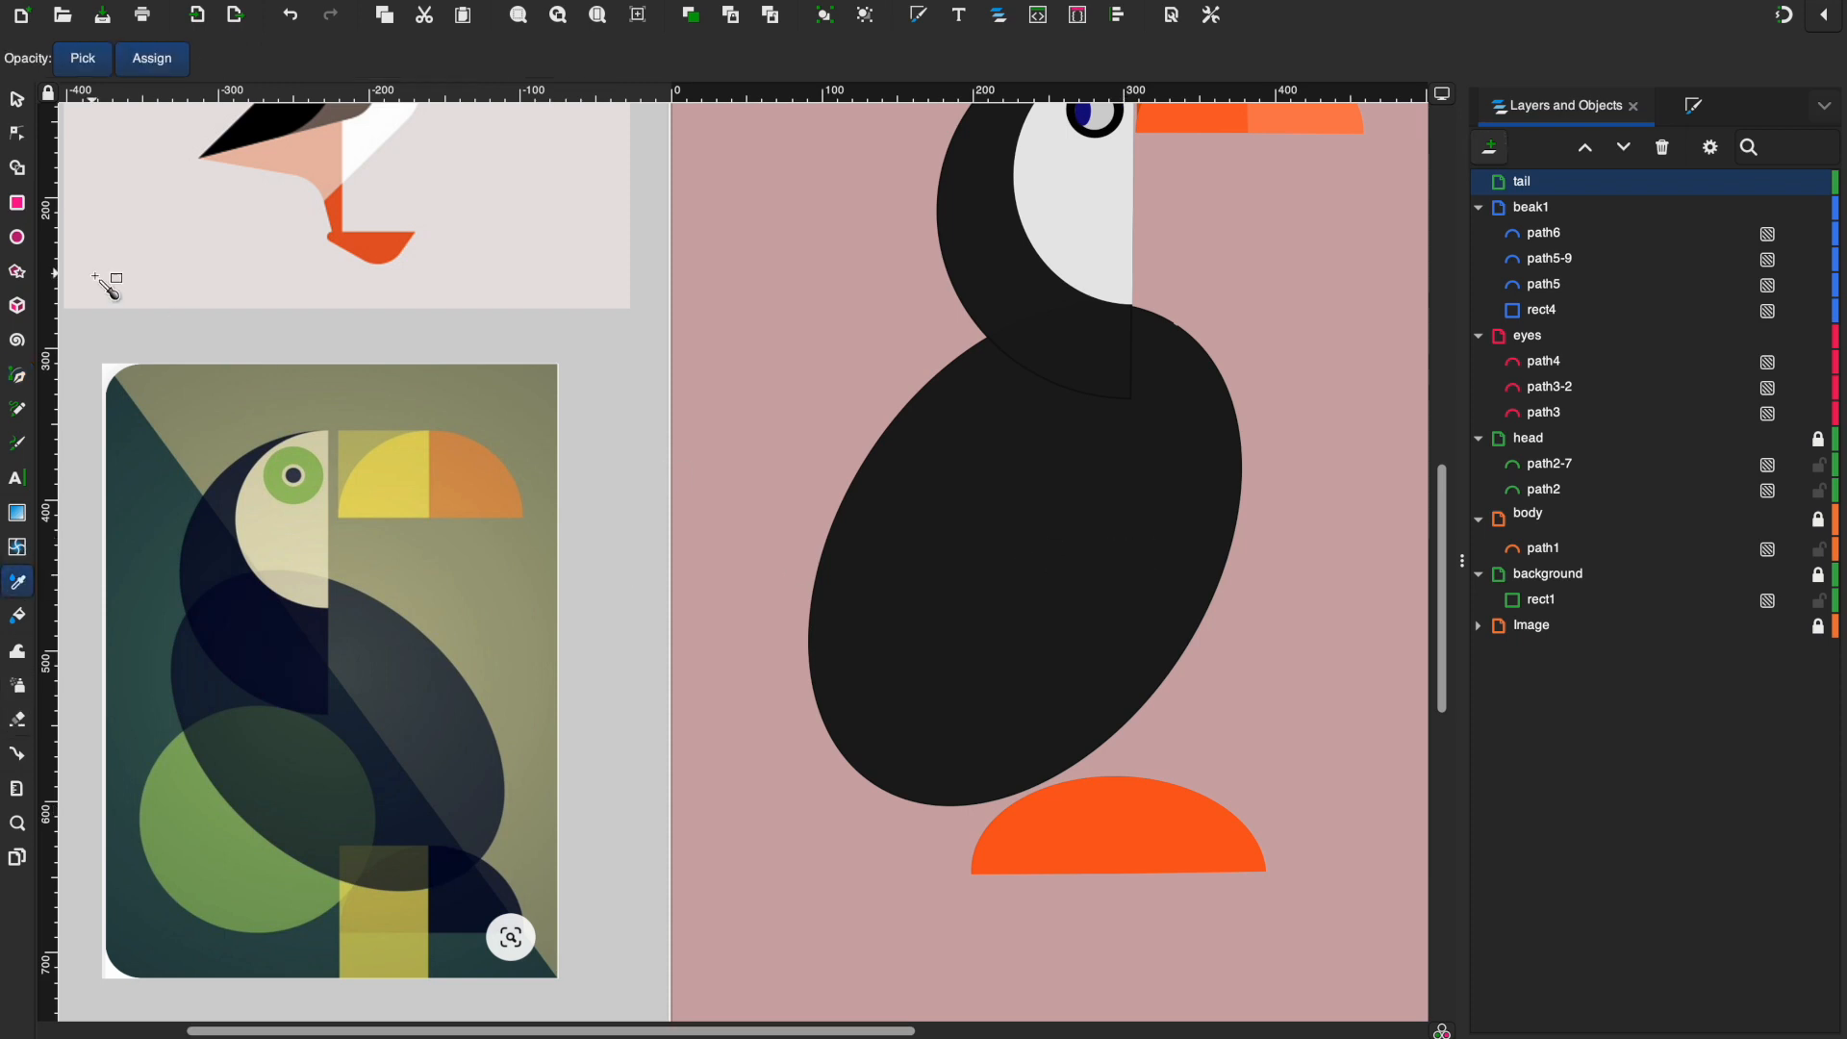
{"action": "left_click", "coordinate": [17, 132]}
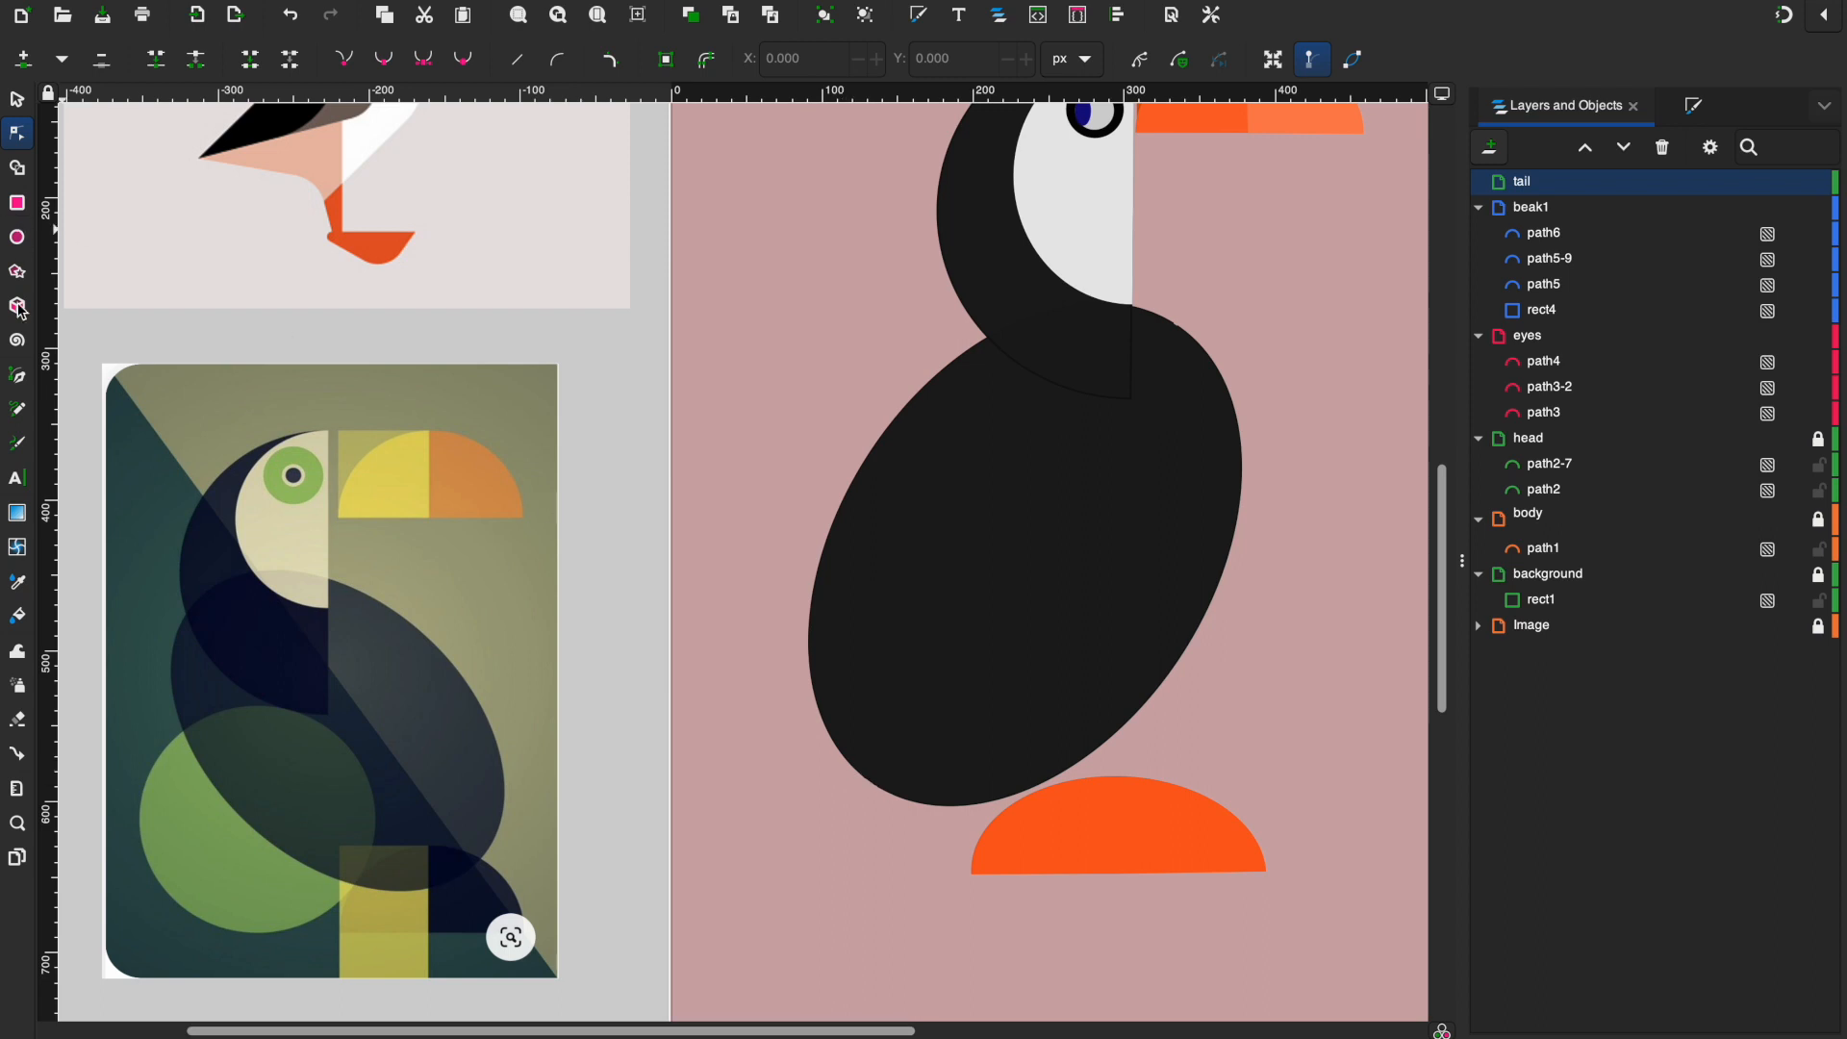
{"action": "left_click", "coordinate": [15, 375]}
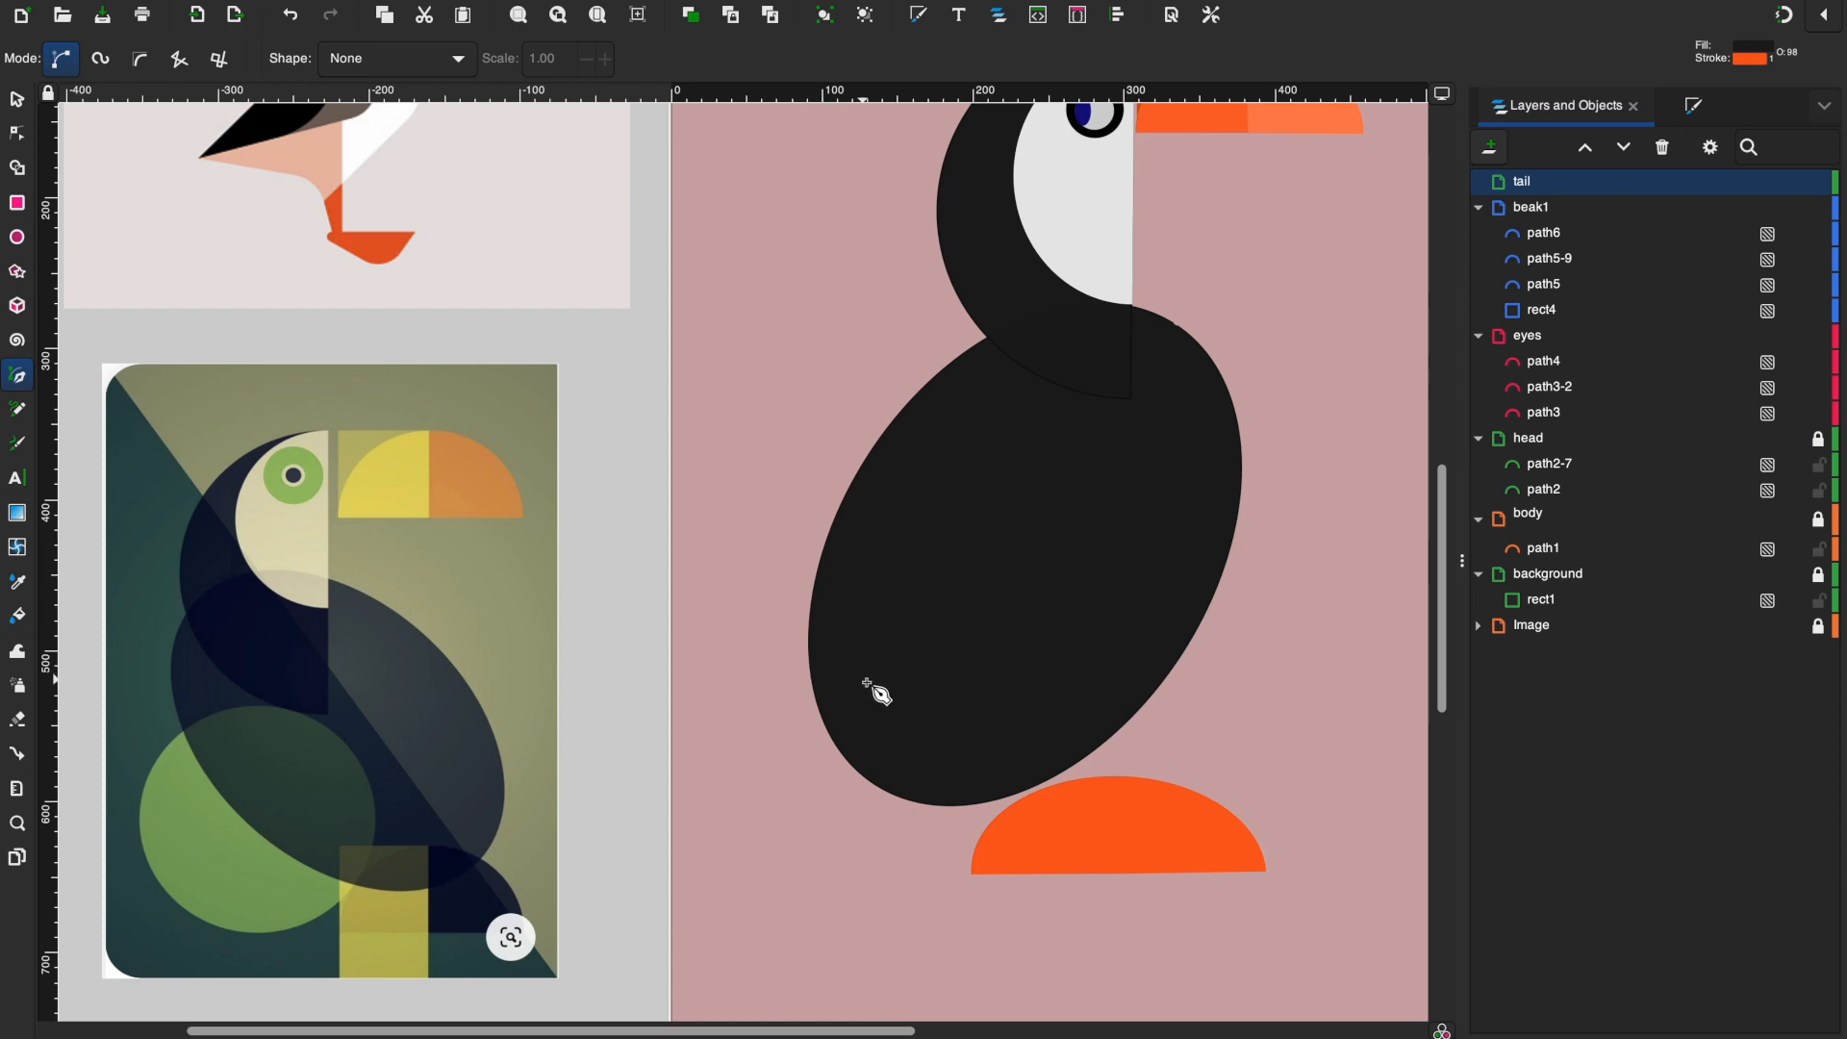
Step: Draw a closed, curved pointed tail about 140 by 92 px at the body's lower left with the Pen tool
{"action": "left_click", "coordinate": [819, 677]}
{"action": "left_click_drag", "start_coordinate": [785, 736], "coordinate": [768, 750]}
{"action": "key", "text": "ctrl+z"}
{"action": "left_click_drag", "start_coordinate": [740, 781], "coordinate": [696, 785]}
{"action": "key", "text": "ctrl+z"}
{"action": "left_click_drag", "start_coordinate": [738, 774], "coordinate": [699, 778]}
{"action": "left_click_drag", "start_coordinate": [941, 809], "coordinate": [977, 781]}
{"action": "left_click", "coordinate": [820, 677]}
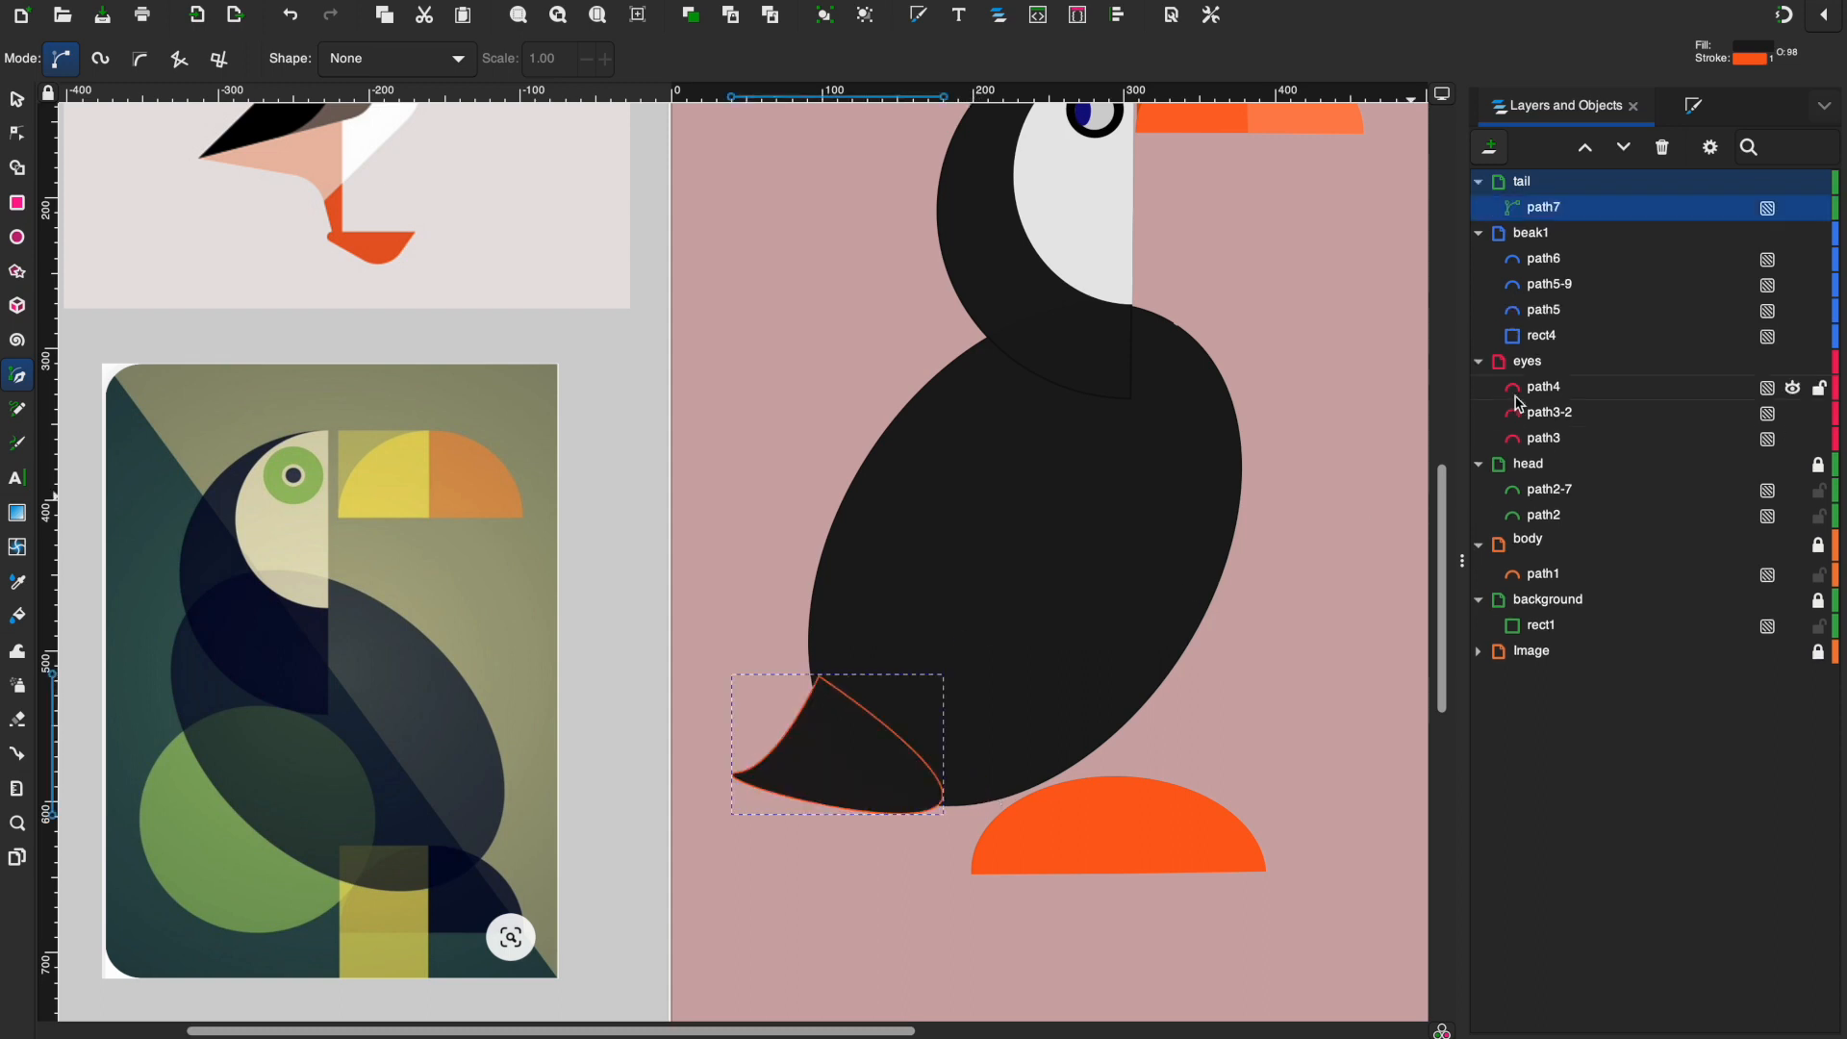
{"action": "left_click", "coordinate": [13, 97]}
{"action": "left_click", "coordinate": [514, 315]}
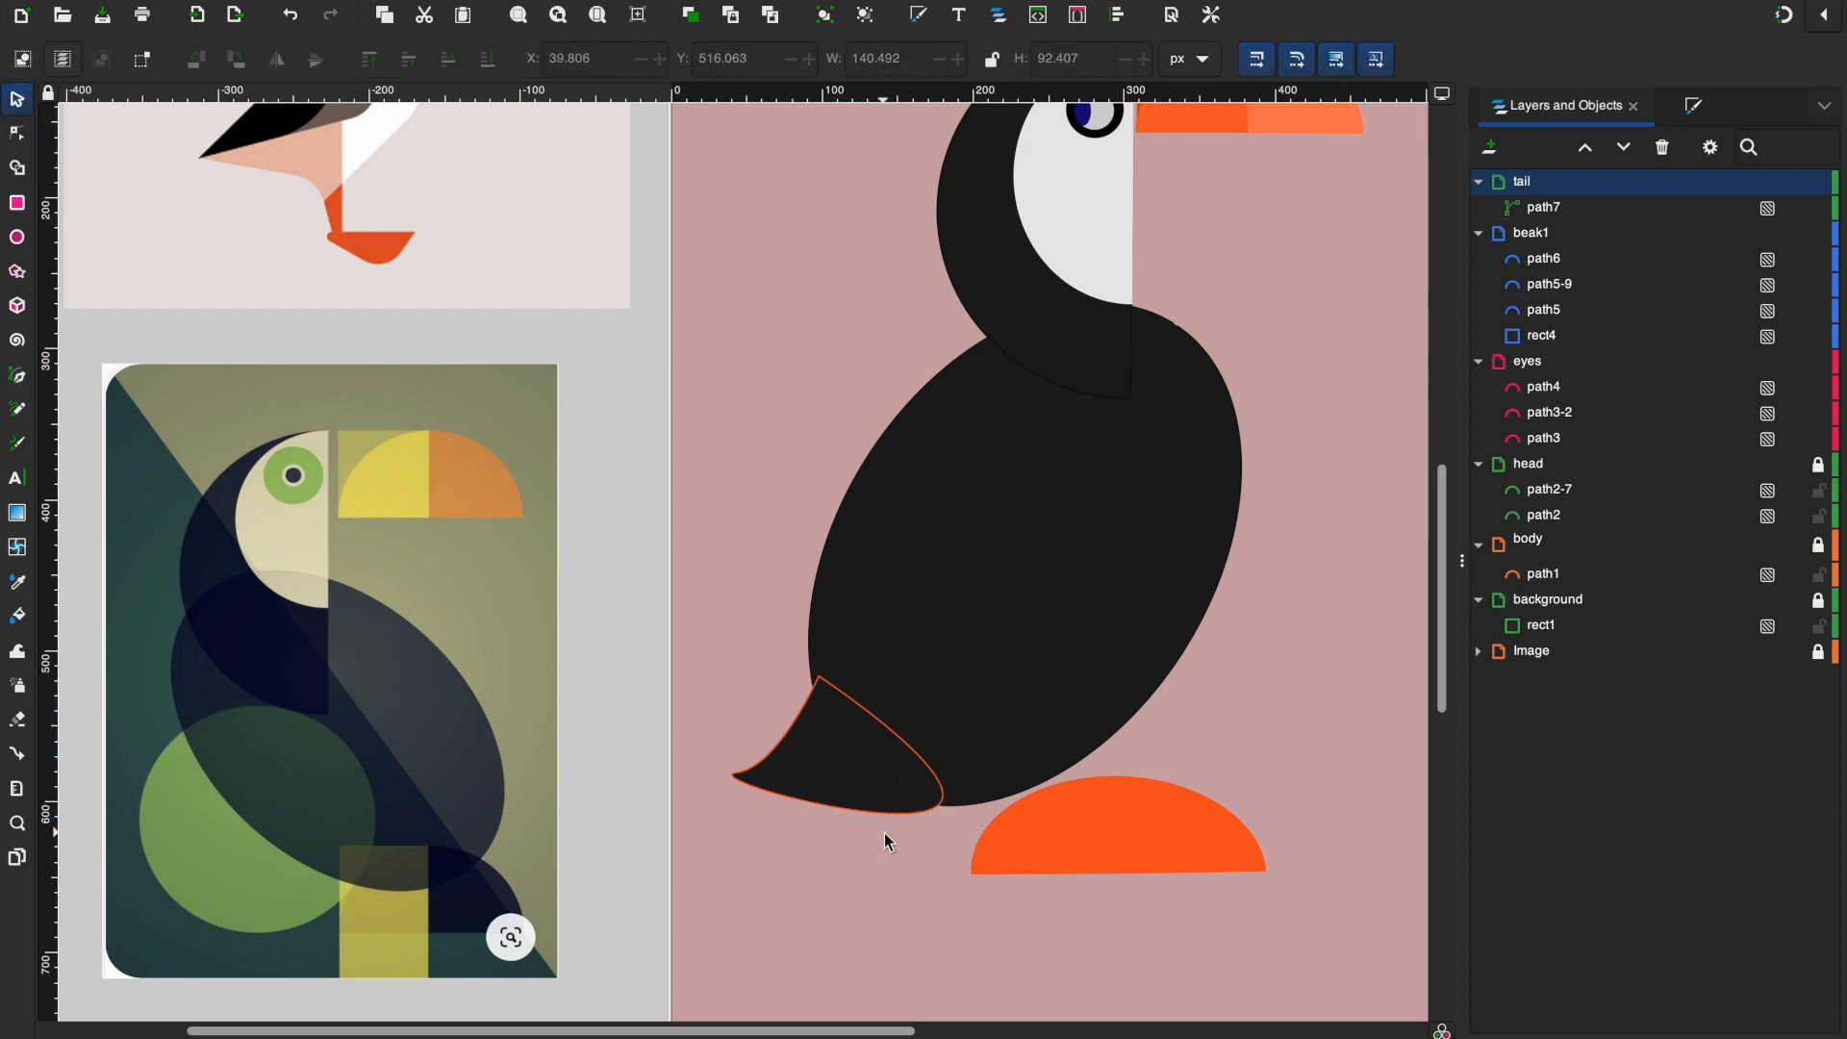
Step: Give the tail a linear gradient fill that fades from near-black (1d1c1cff) to transparent
{"action": "left_click", "coordinate": [864, 787]}
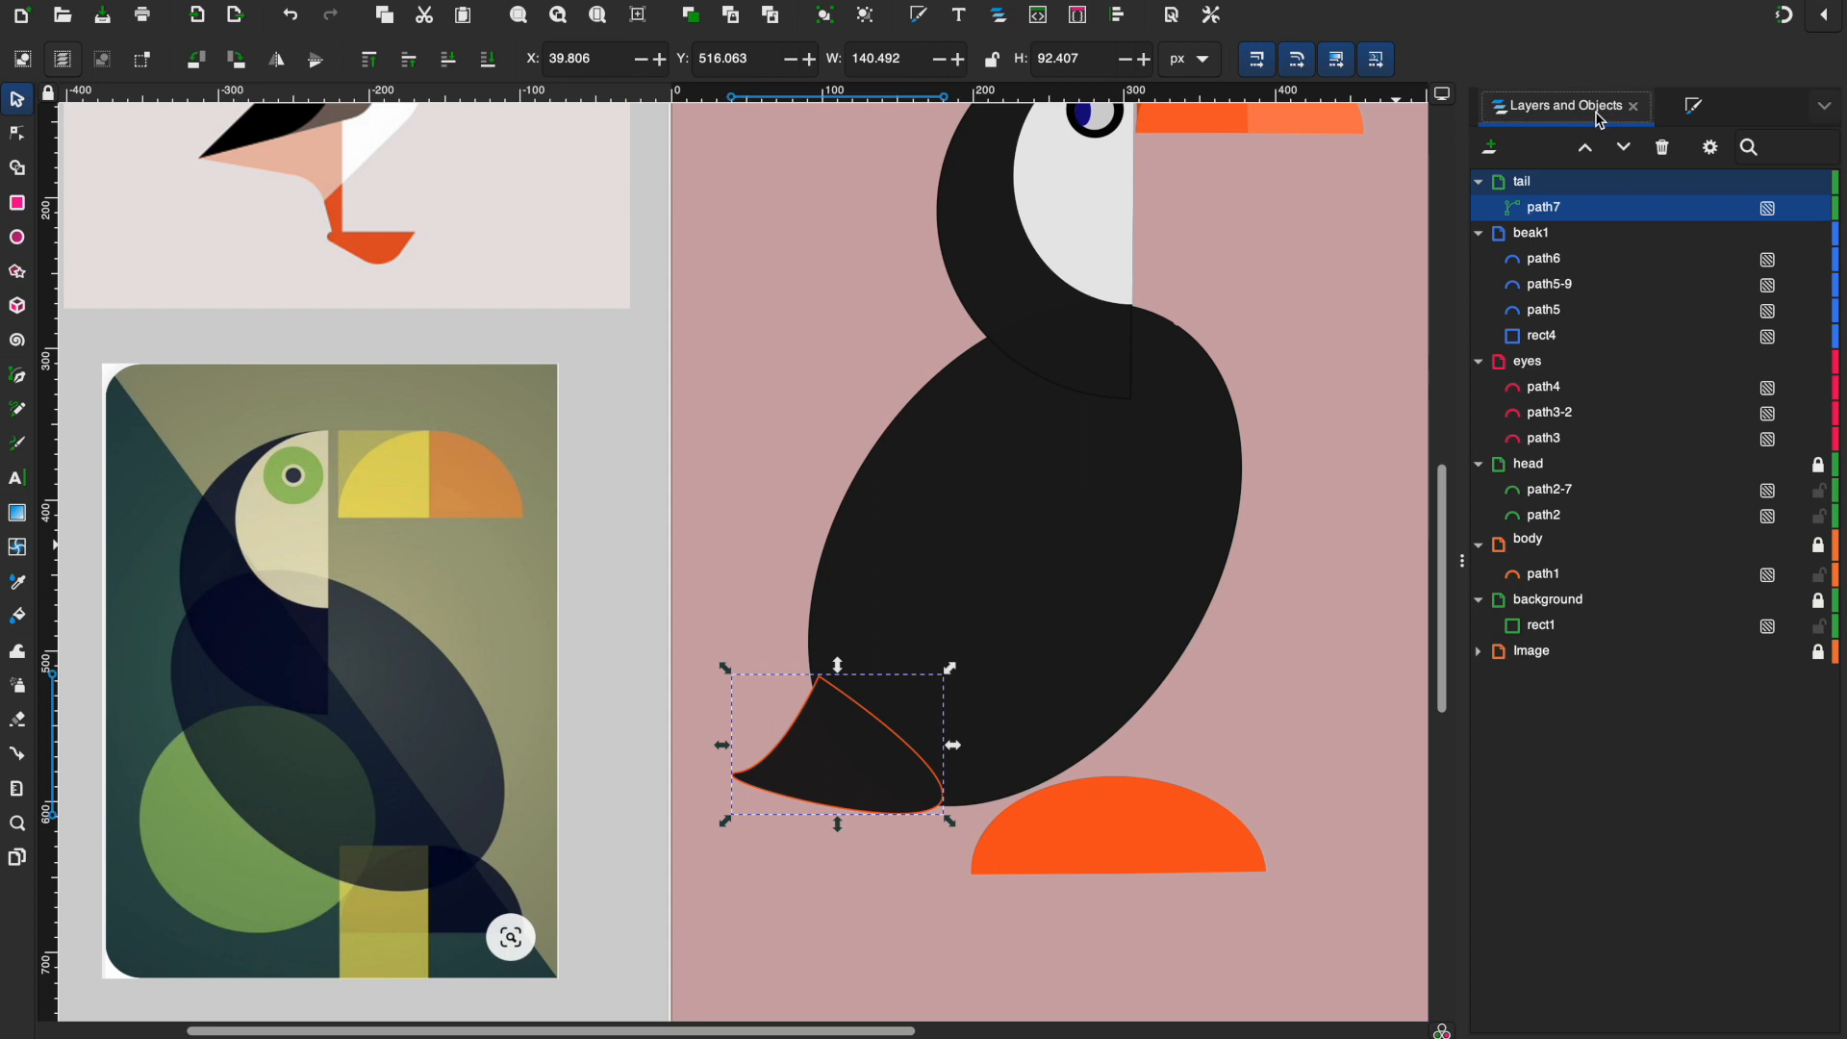
{"action": "left_click", "coordinate": [1696, 109]}
{"action": "left_click", "coordinate": [1552, 180]}
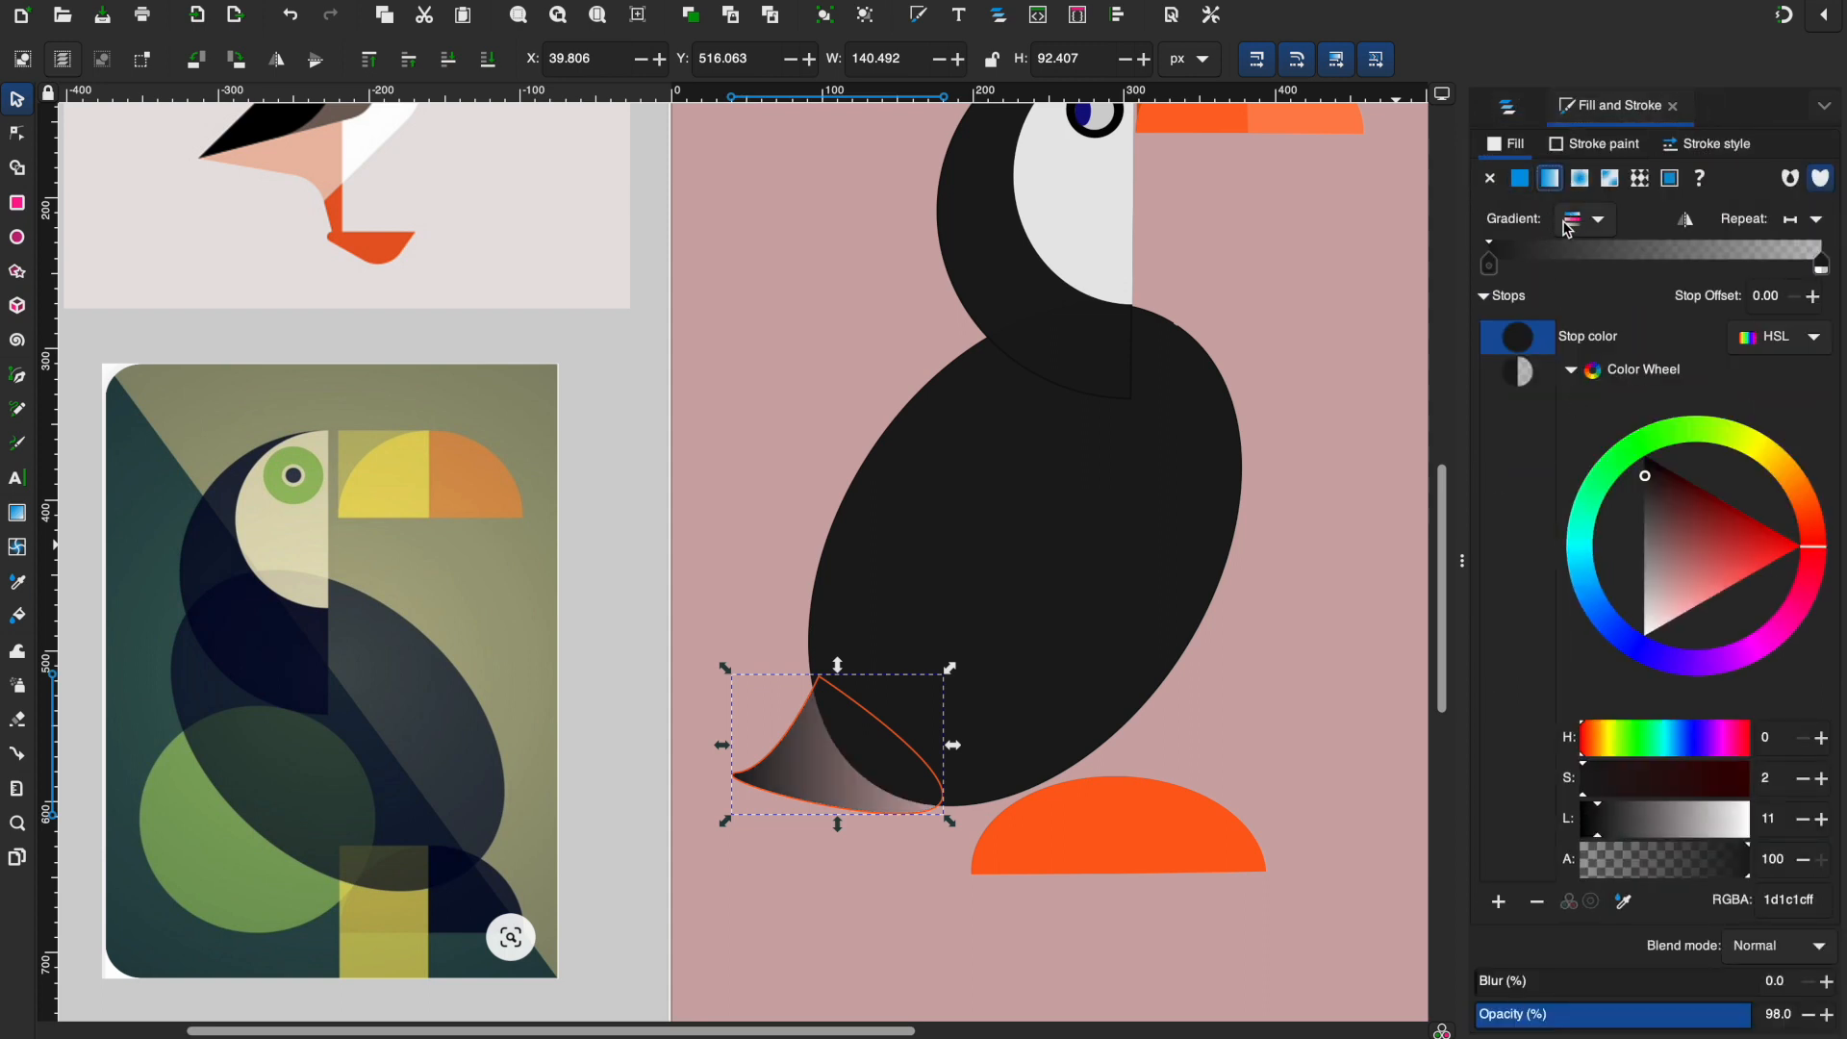
Step: Sample the body's near-black (1d1c1cff) for the tail's stroke and give the tail a flat fill of the same colour
{"action": "left_click", "coordinate": [1569, 154]}
{"action": "left_click", "coordinate": [1549, 902]}
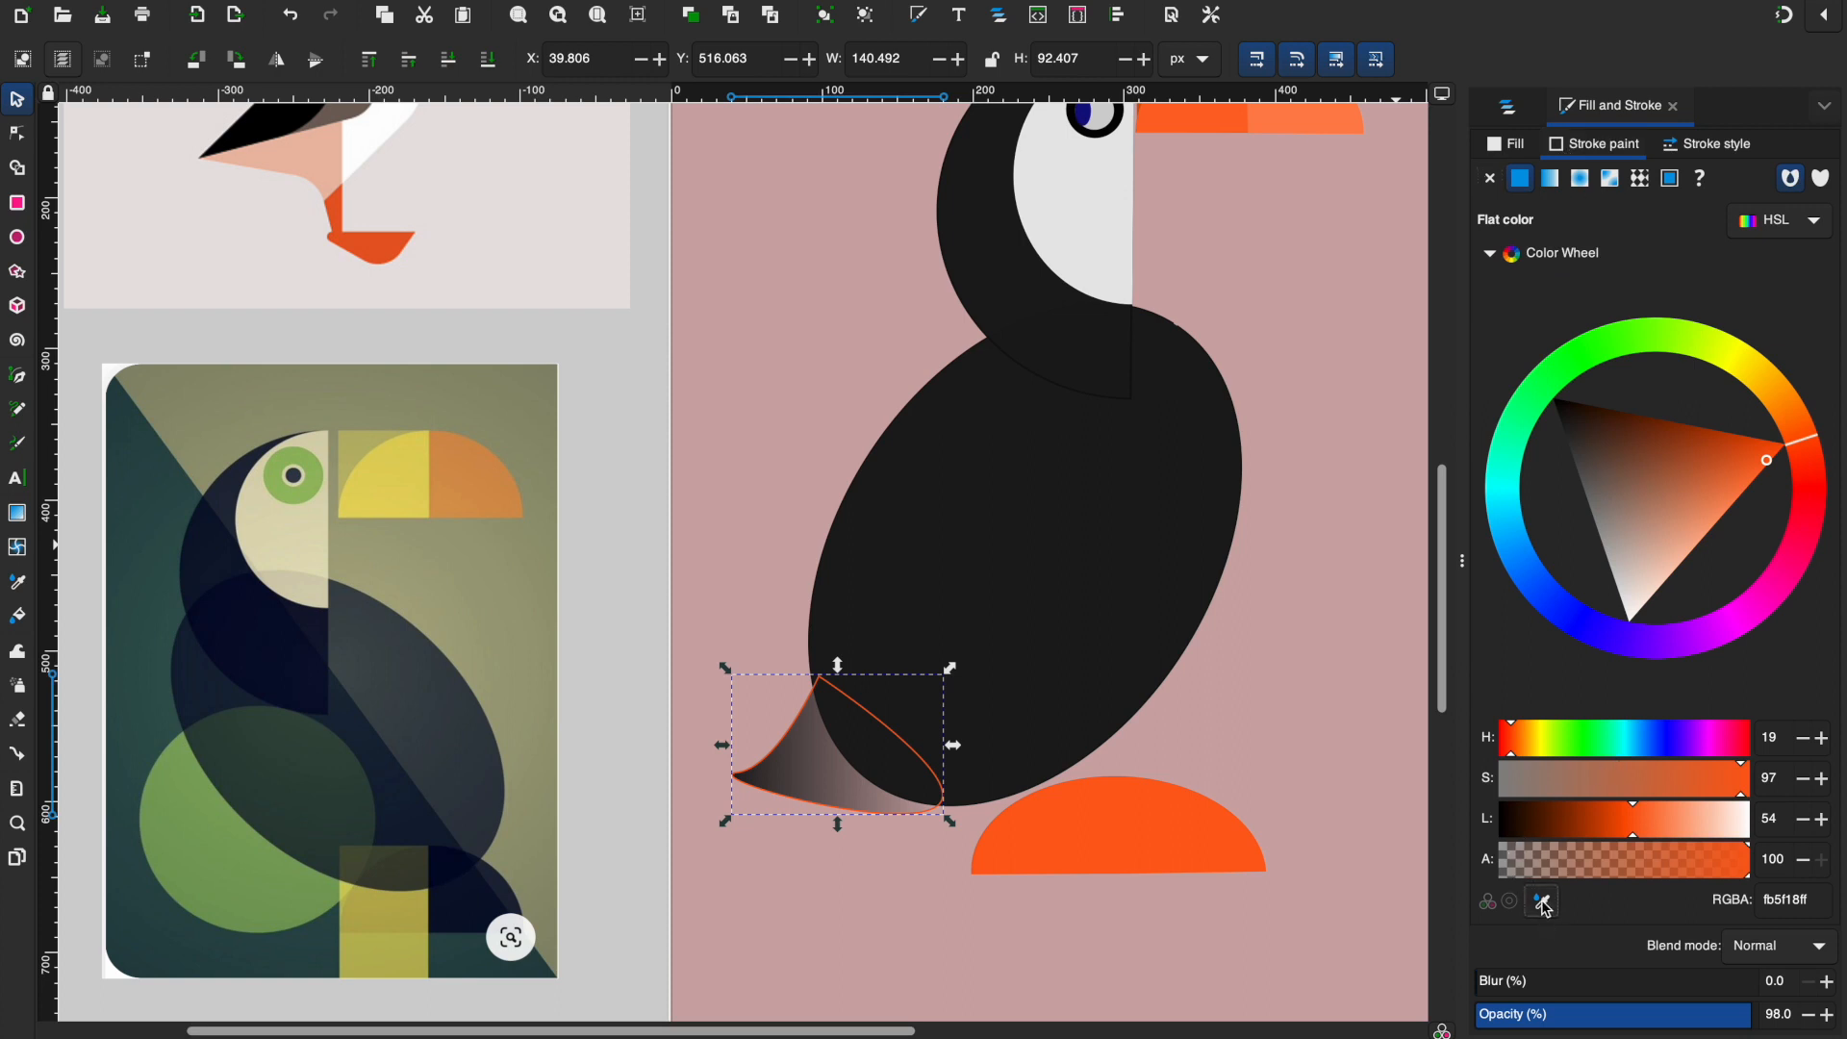
{"action": "left_click", "coordinate": [1109, 617]}
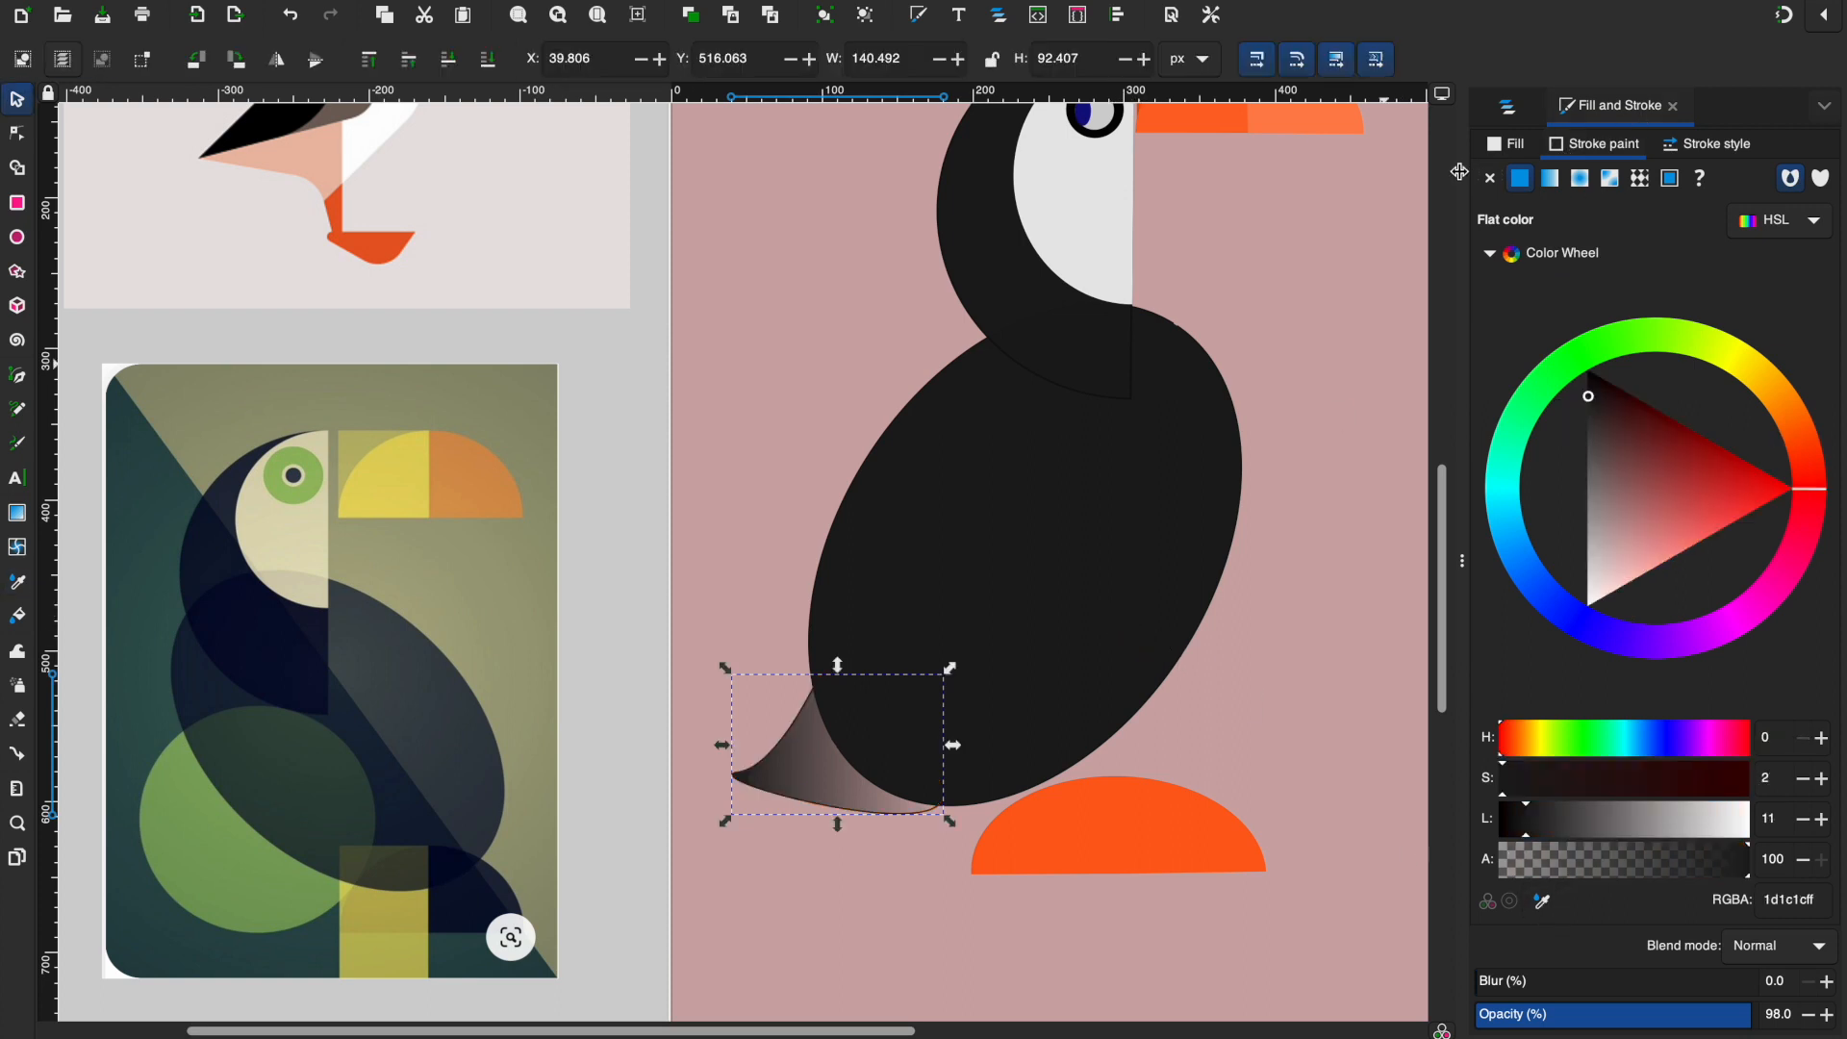
{"action": "left_click", "coordinate": [1504, 158]}
{"action": "left_click", "coordinate": [1519, 178]}
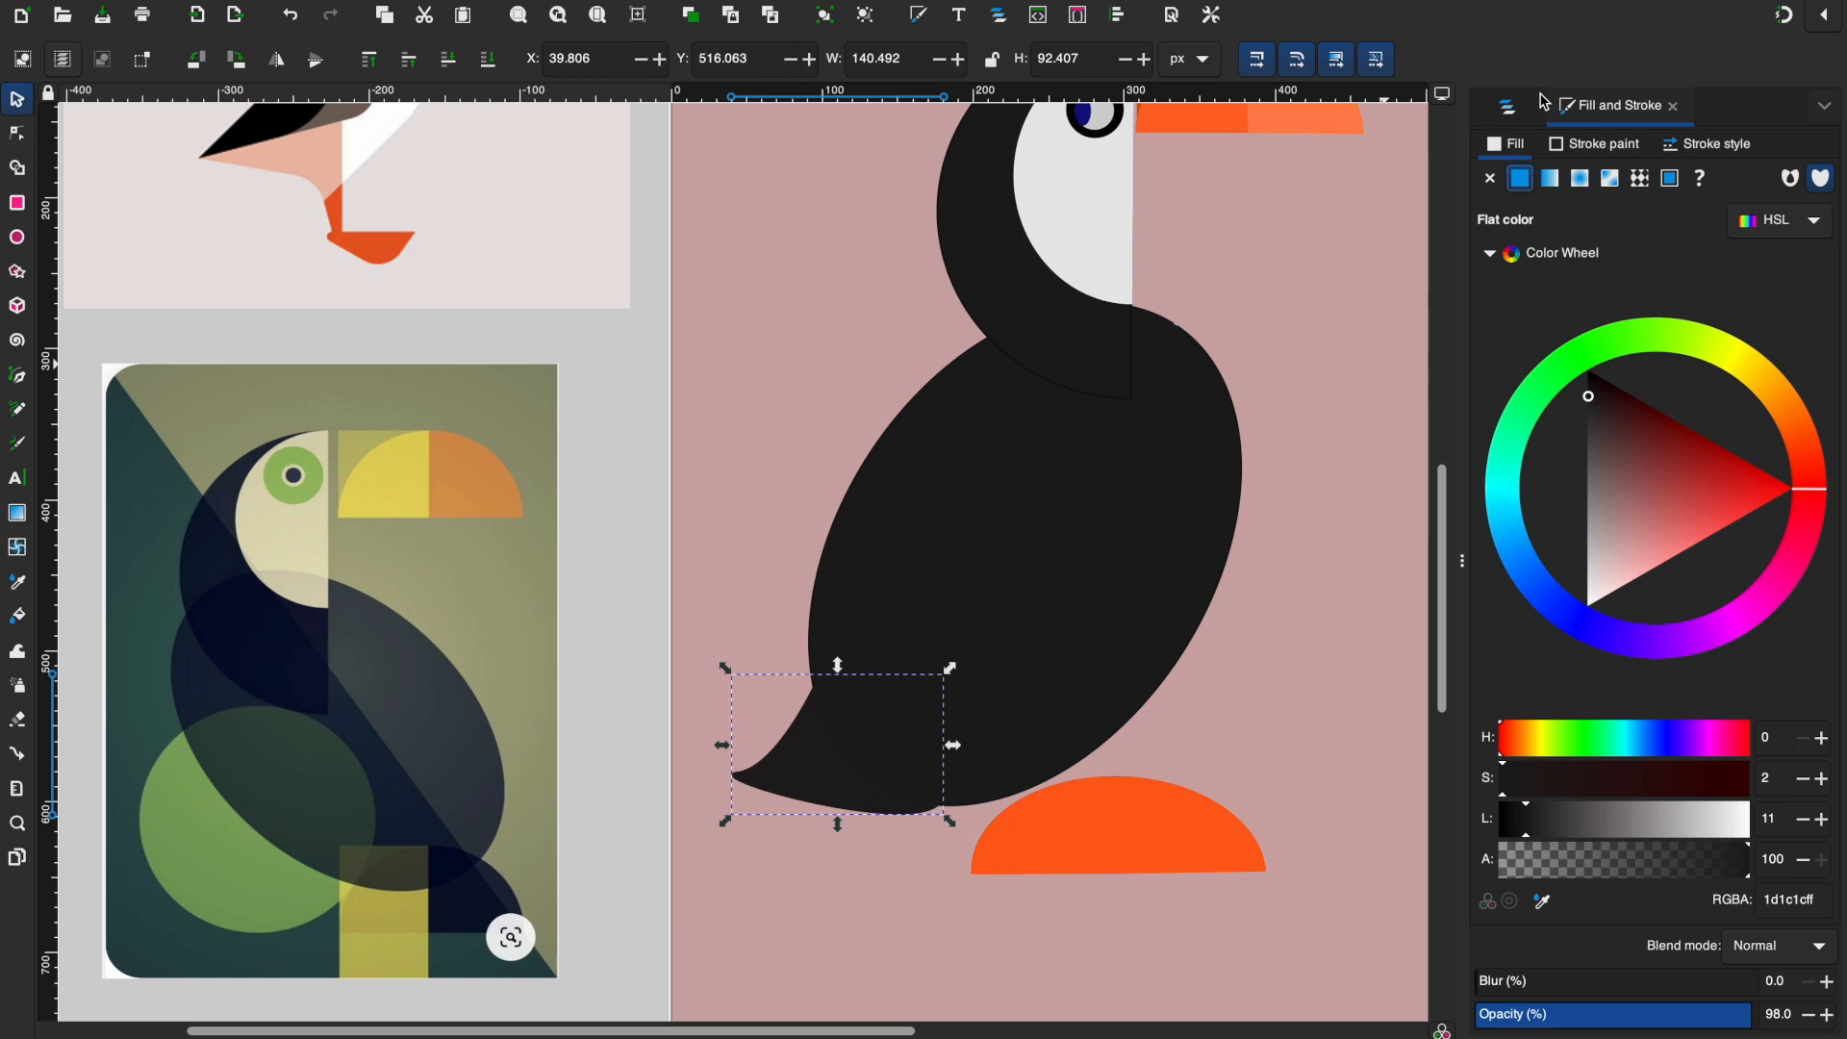
{"action": "left_click", "coordinate": [1511, 113]}
{"action": "left_click", "coordinate": [1247, 690]}
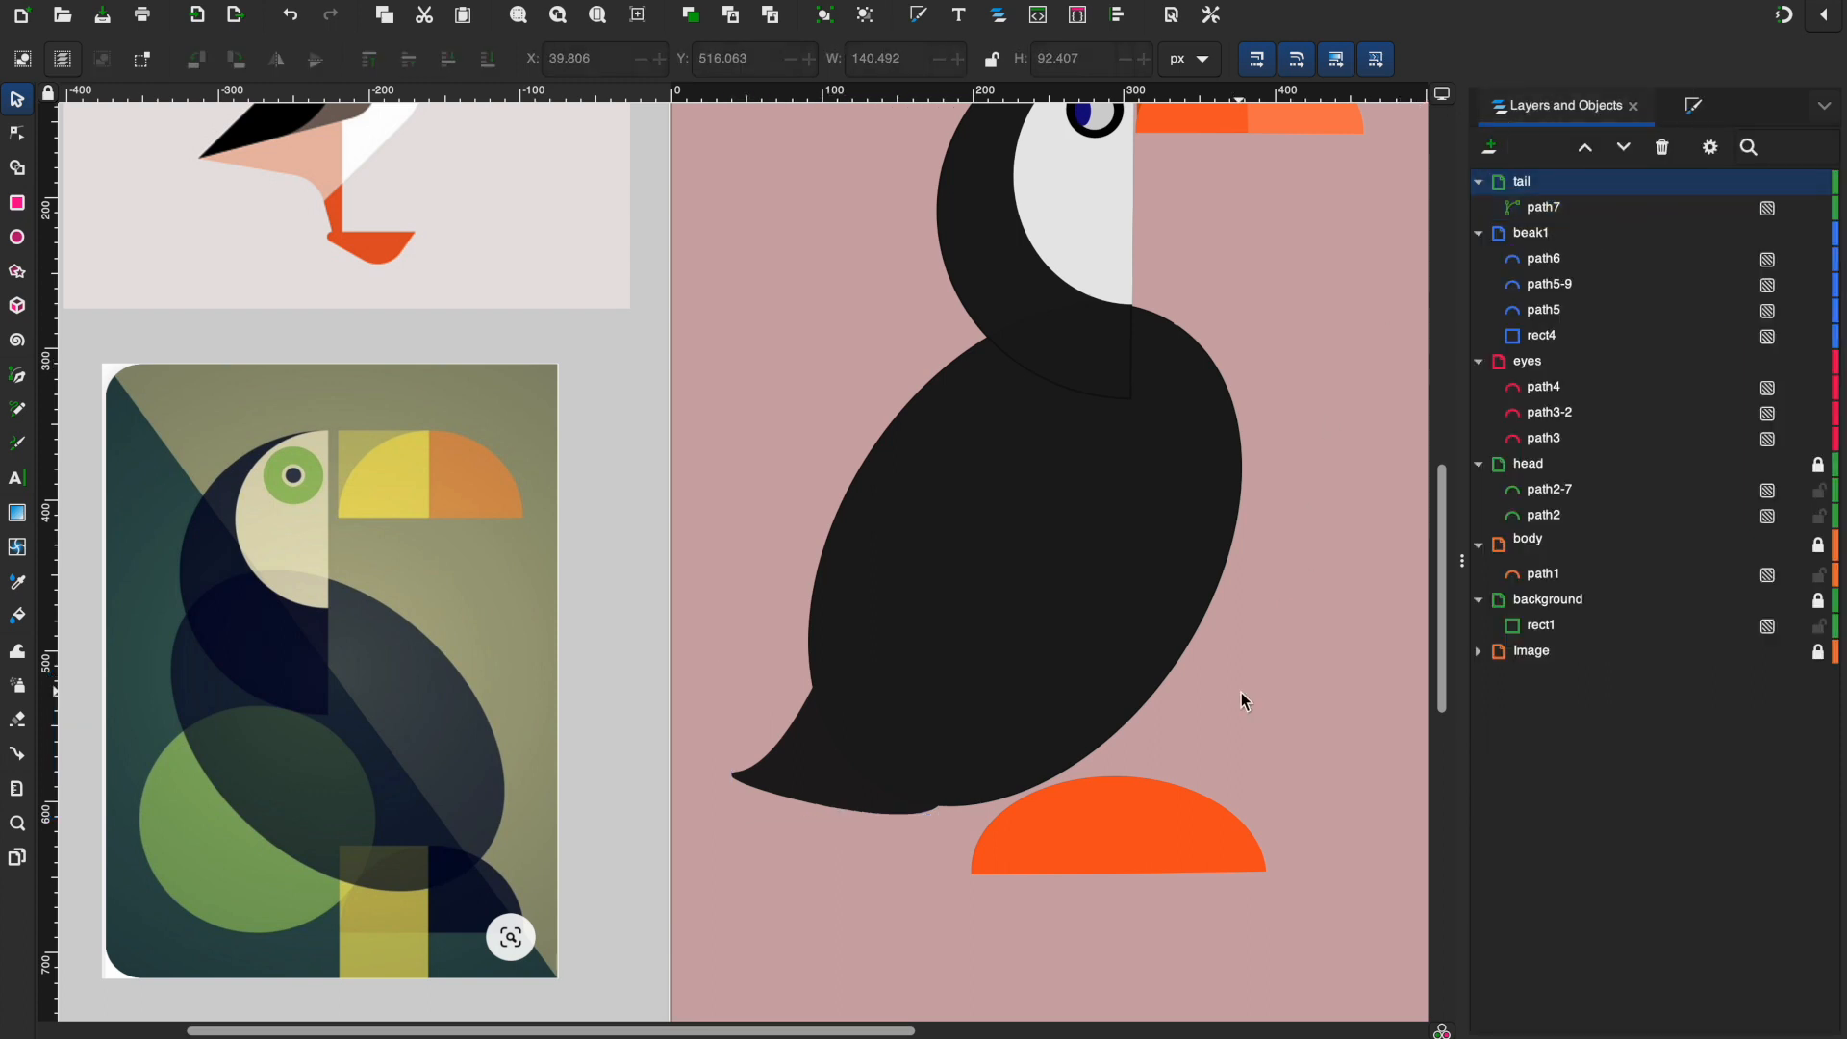
Step: Adjust the tail at the body's lower left and enlarge it to about 167 by 98 px so it blends into the body
{"action": "scroll", "coordinate": [1256, 689], "scroll_direction": "down", "scroll_amount": 3}
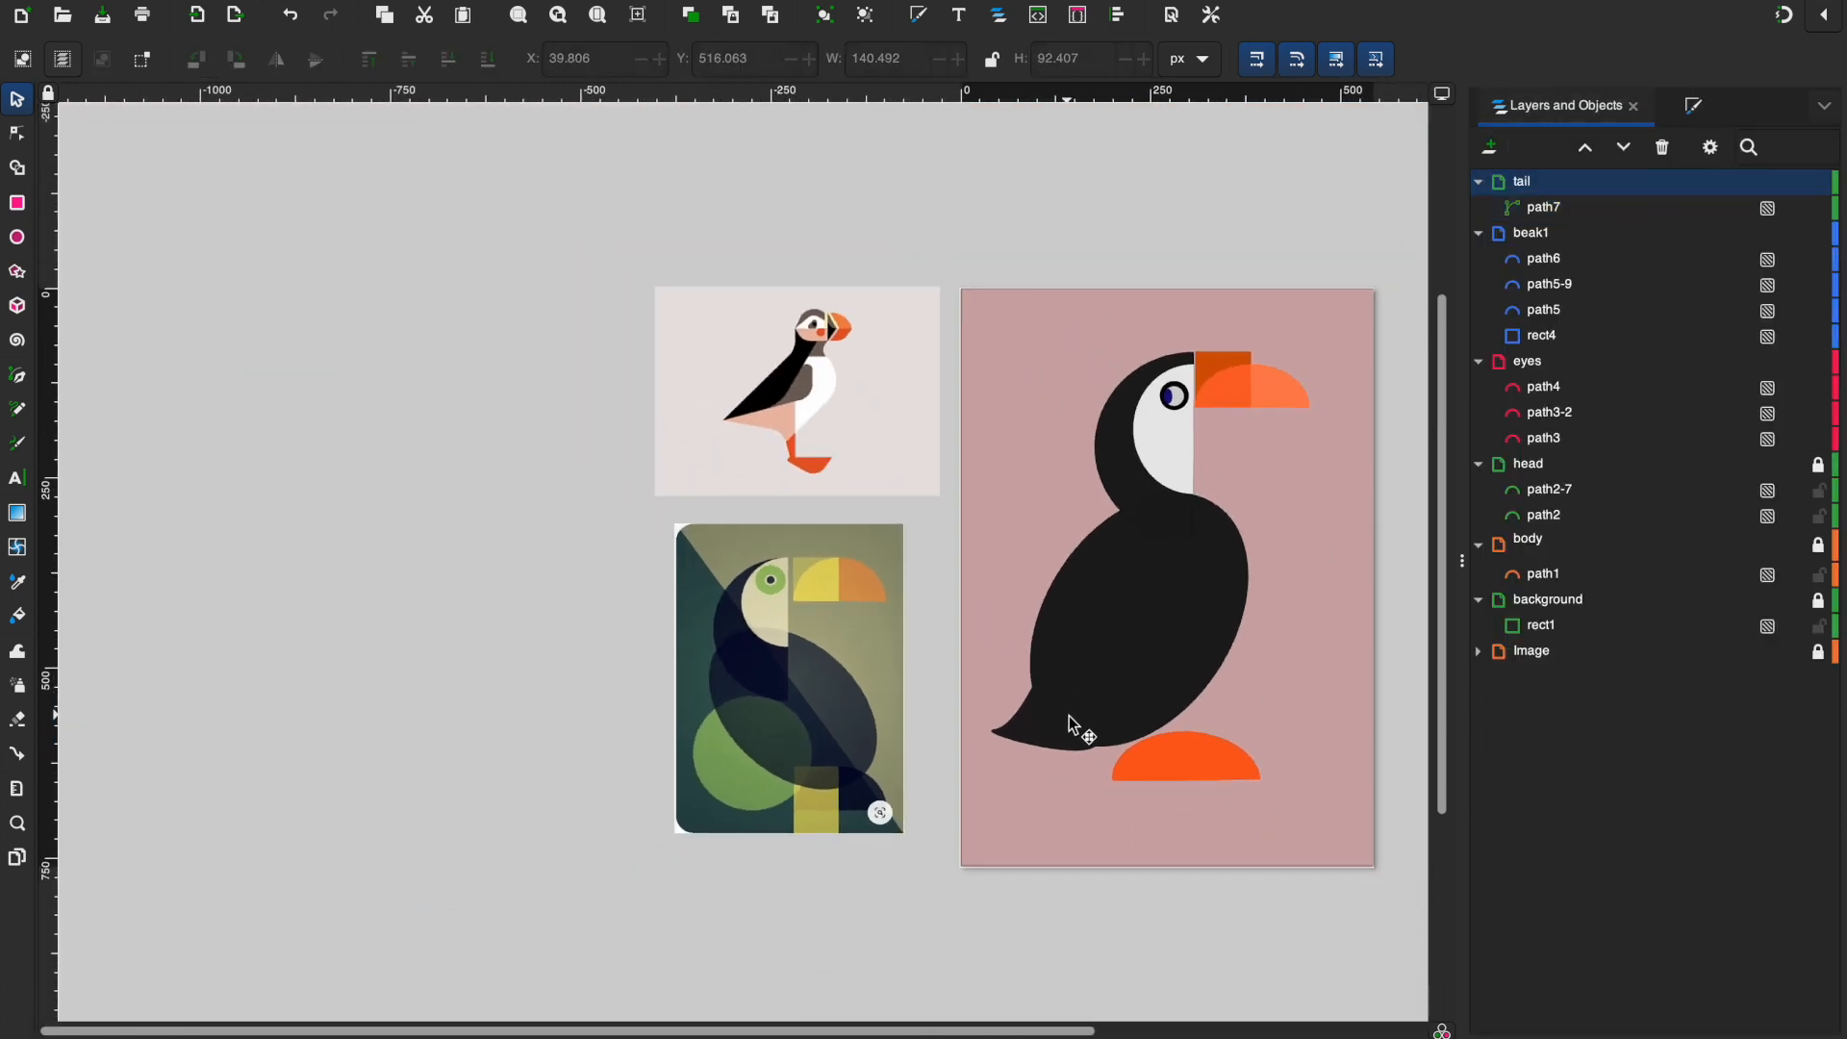
{"action": "left_click", "coordinate": [1062, 728]}
{"action": "left_click", "coordinate": [1220, 723]}
{"action": "left_click", "coordinate": [1043, 720]}
{"action": "left_click_drag", "start_coordinate": [1104, 750], "coordinate": [1122, 753]}
{"action": "left_click", "coordinate": [1243, 712]}
{"action": "scroll", "coordinate": [1275, 717], "scroll_direction": "right", "scroll_amount": 5}
{"action": "scroll", "coordinate": [1275, 716], "scroll_direction": "up", "scroll_amount": 2}
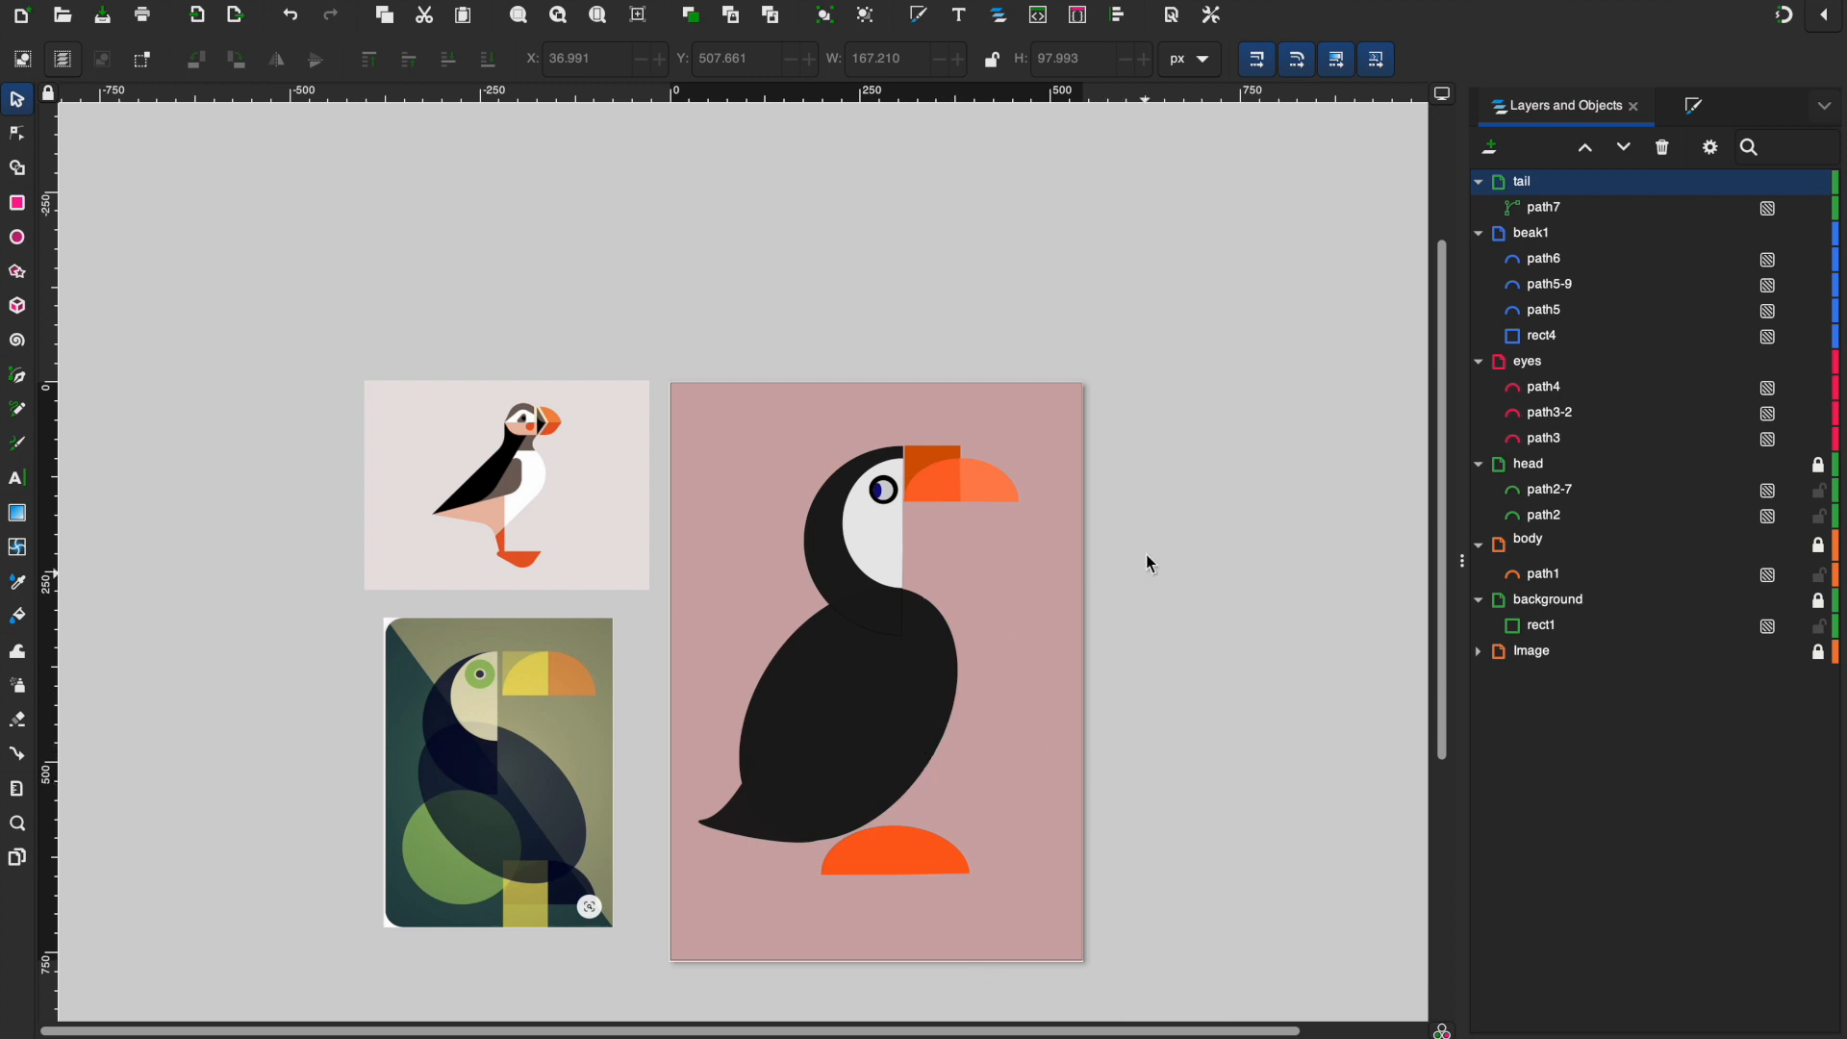
{"action": "scroll", "coordinate": [1006, 685], "scroll_direction": "down", "scroll_amount": 3}
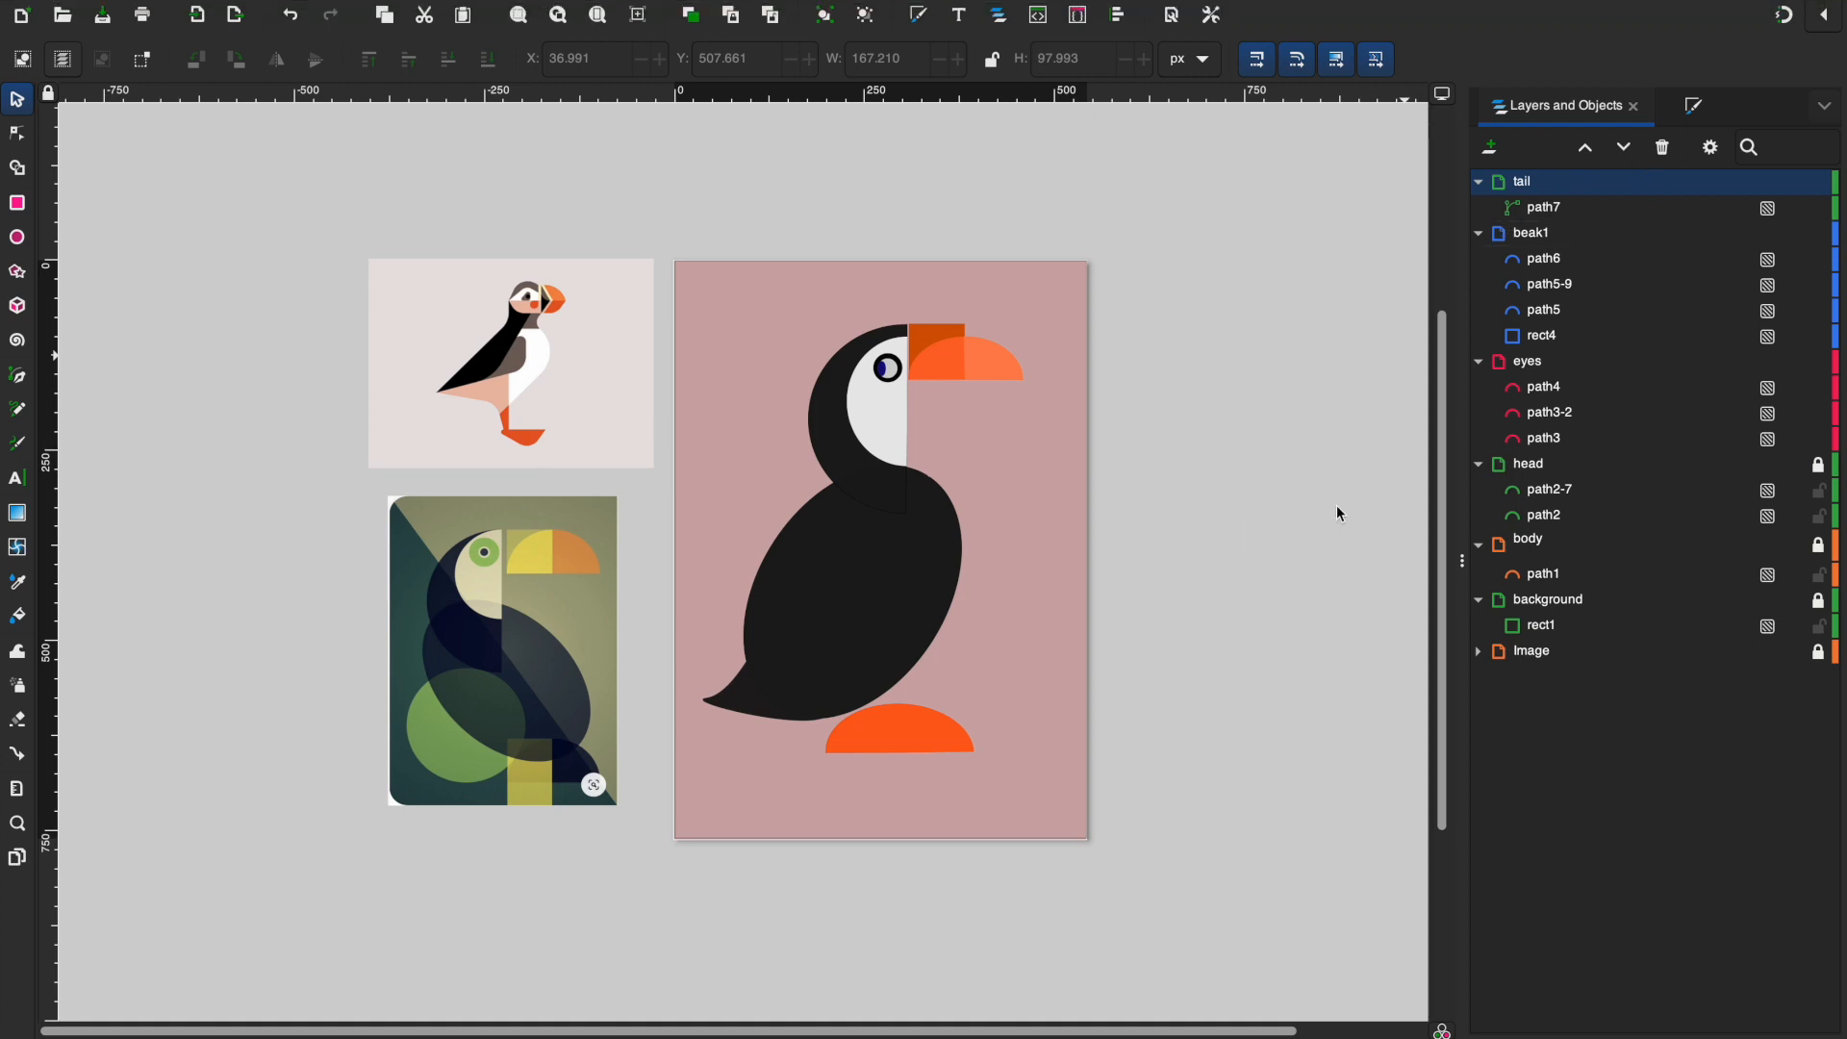
Step: Add a layer named belly above the tail and draw a closed, curved shape about 245 by 289 px over the body's right side
{"action": "left_click", "coordinate": [1490, 147]}
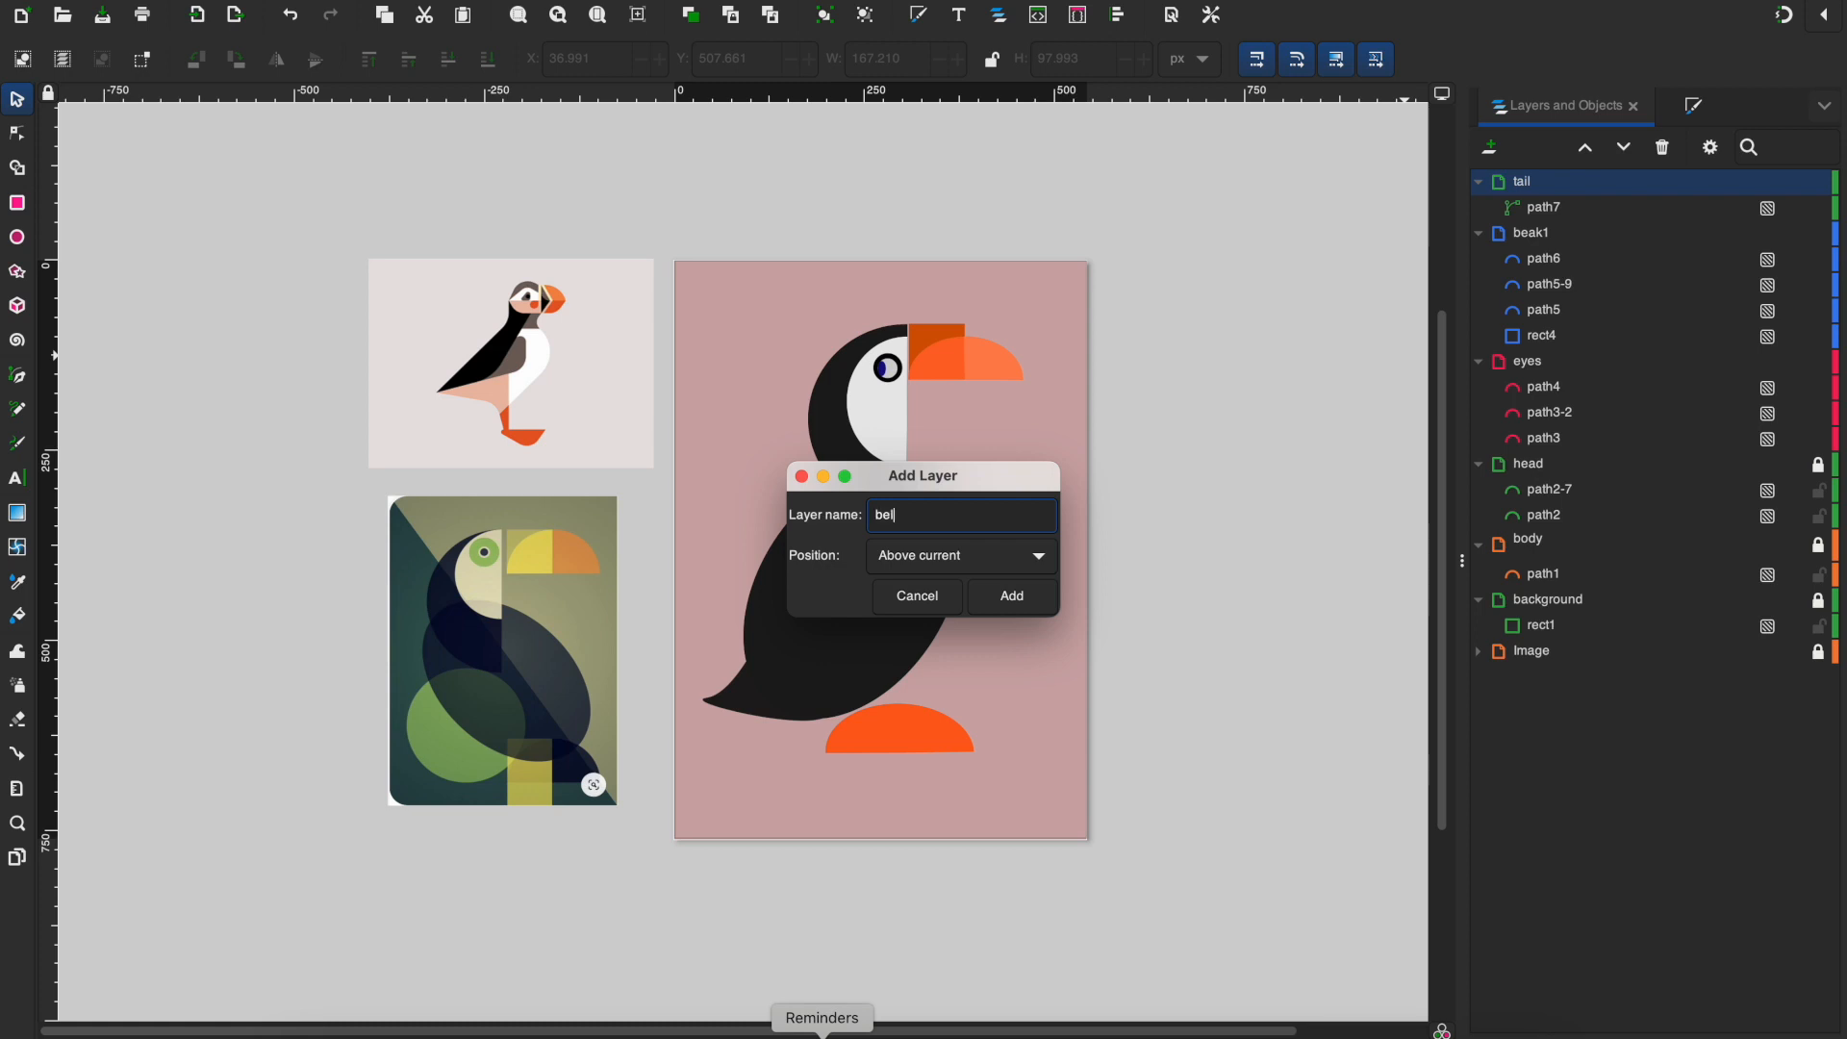
{"action": "key", "text": "Return"}
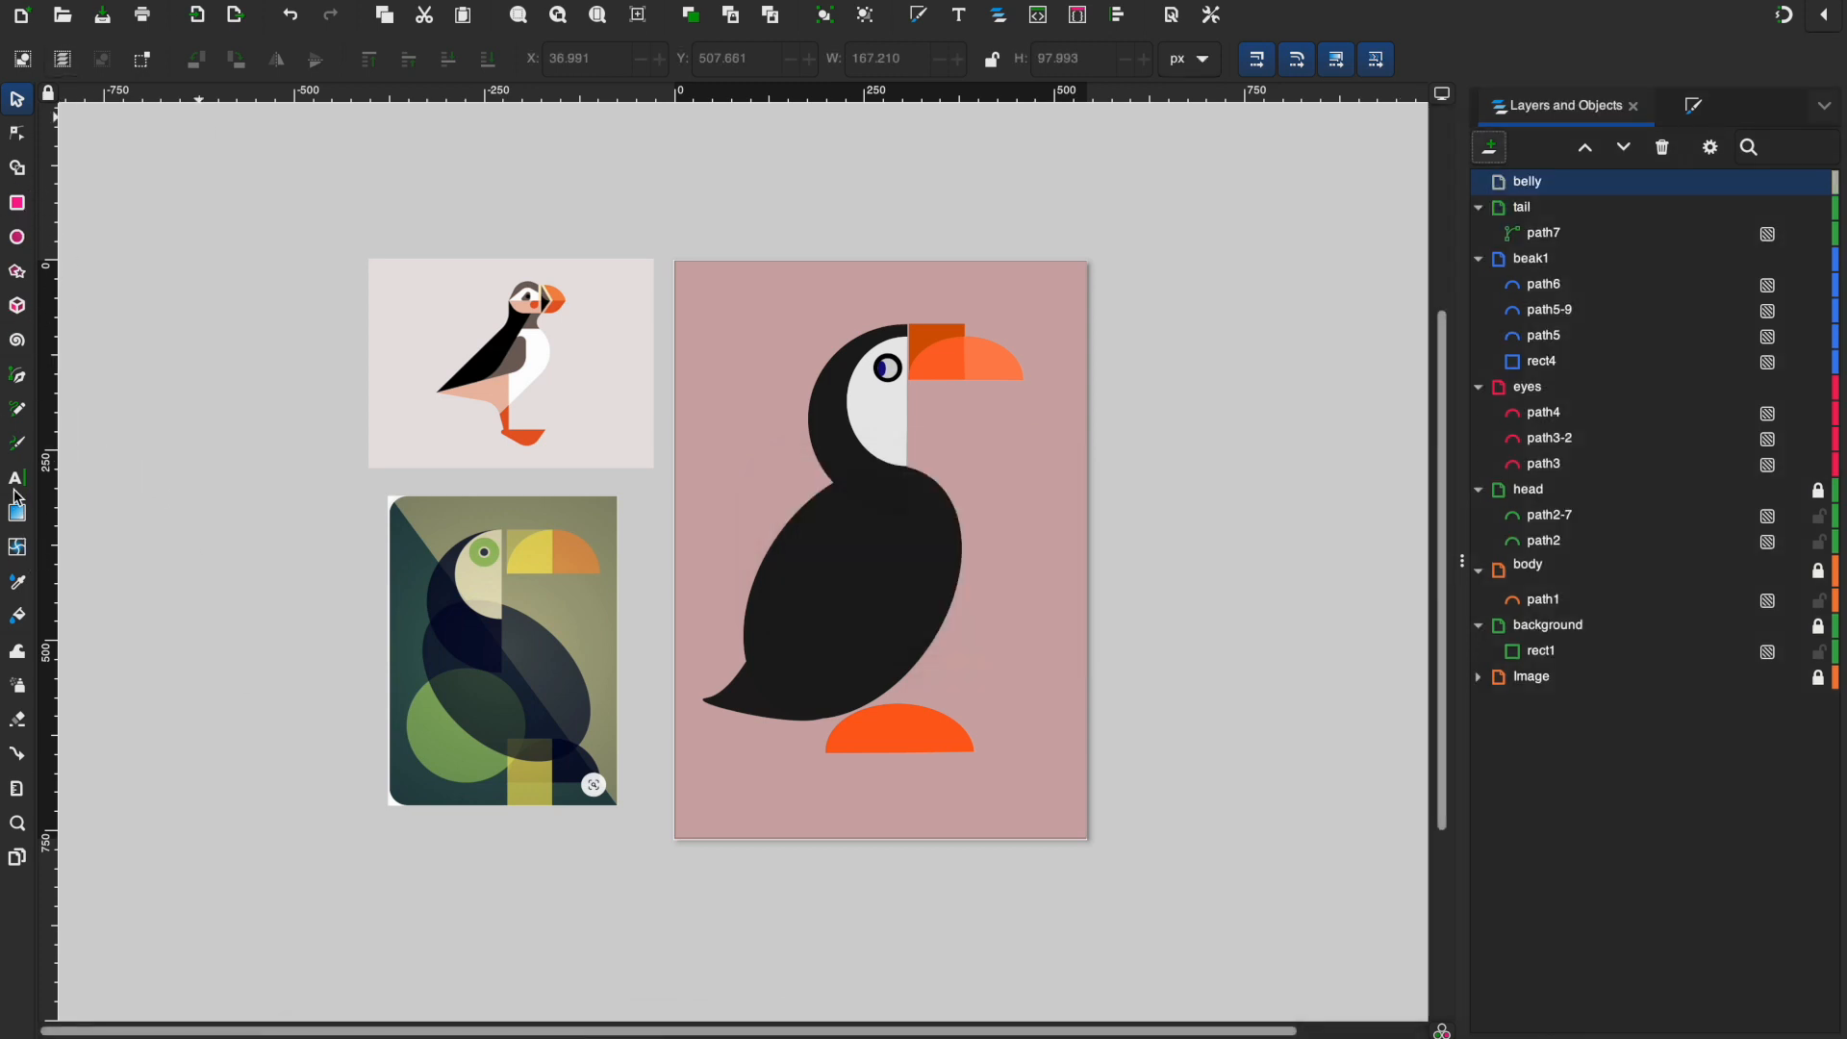
{"action": "left_click", "coordinate": [18, 377]}
{"action": "scroll", "coordinate": [1007, 631], "scroll_direction": "up", "scroll_amount": 2}
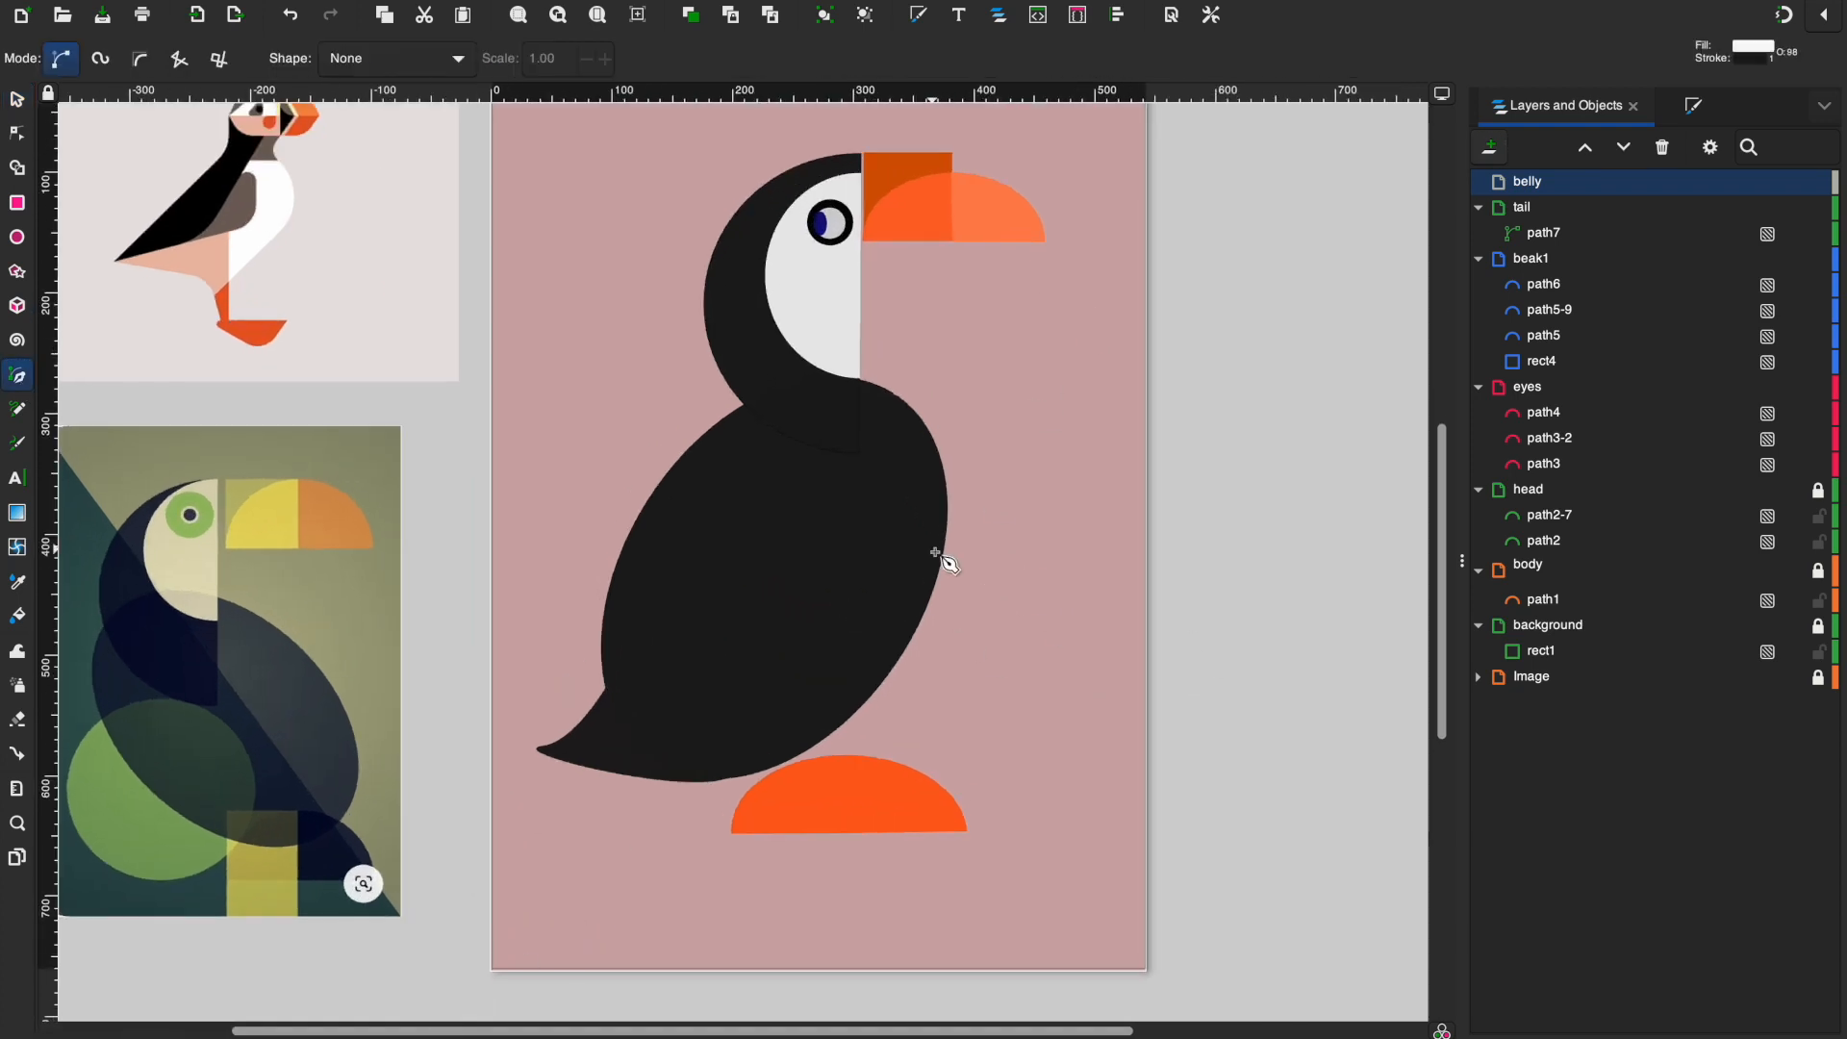
{"action": "scroll", "coordinate": [942, 560], "scroll_direction": "up", "scroll_amount": 2}
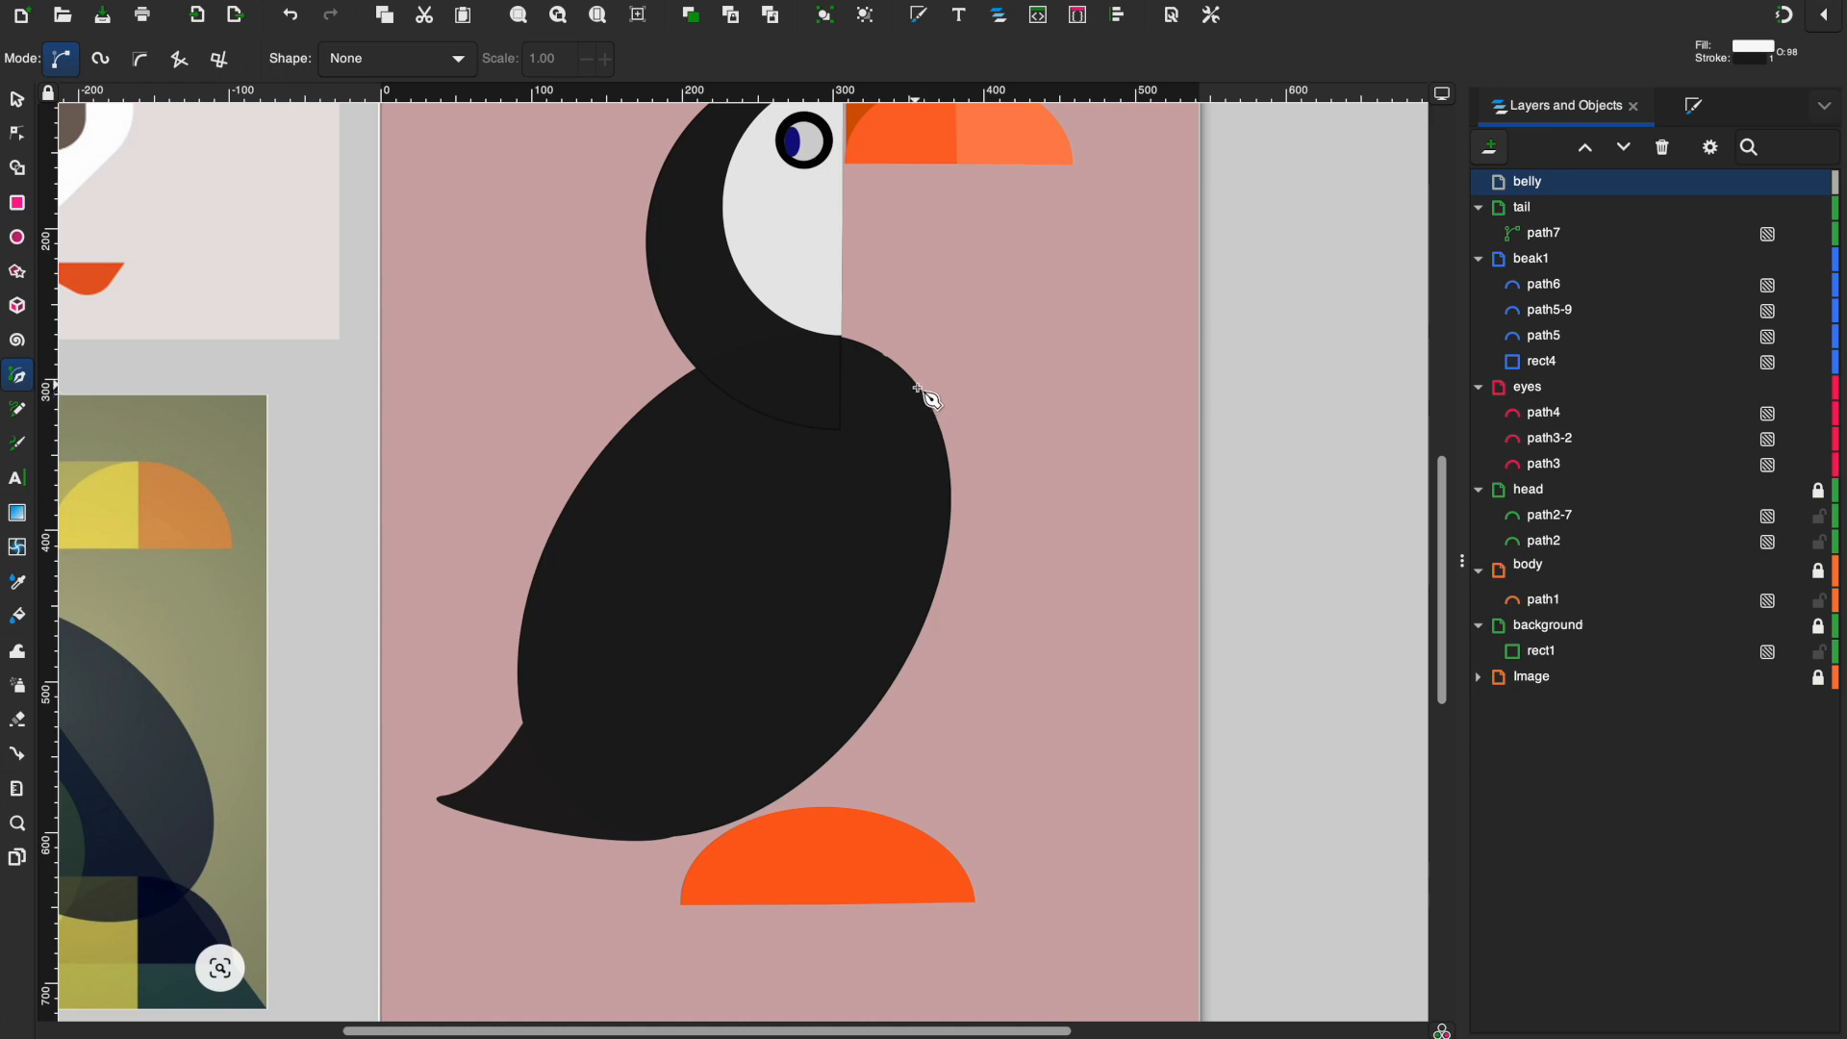
{"action": "left_click", "coordinate": [919, 391]}
{"action": "left_click_drag", "start_coordinate": [679, 835], "coordinate": [280, 988]}
{"action": "key", "text": "BackSpace"}
{"action": "left_click_drag", "start_coordinate": [833, 753], "coordinate": [628, 973]}
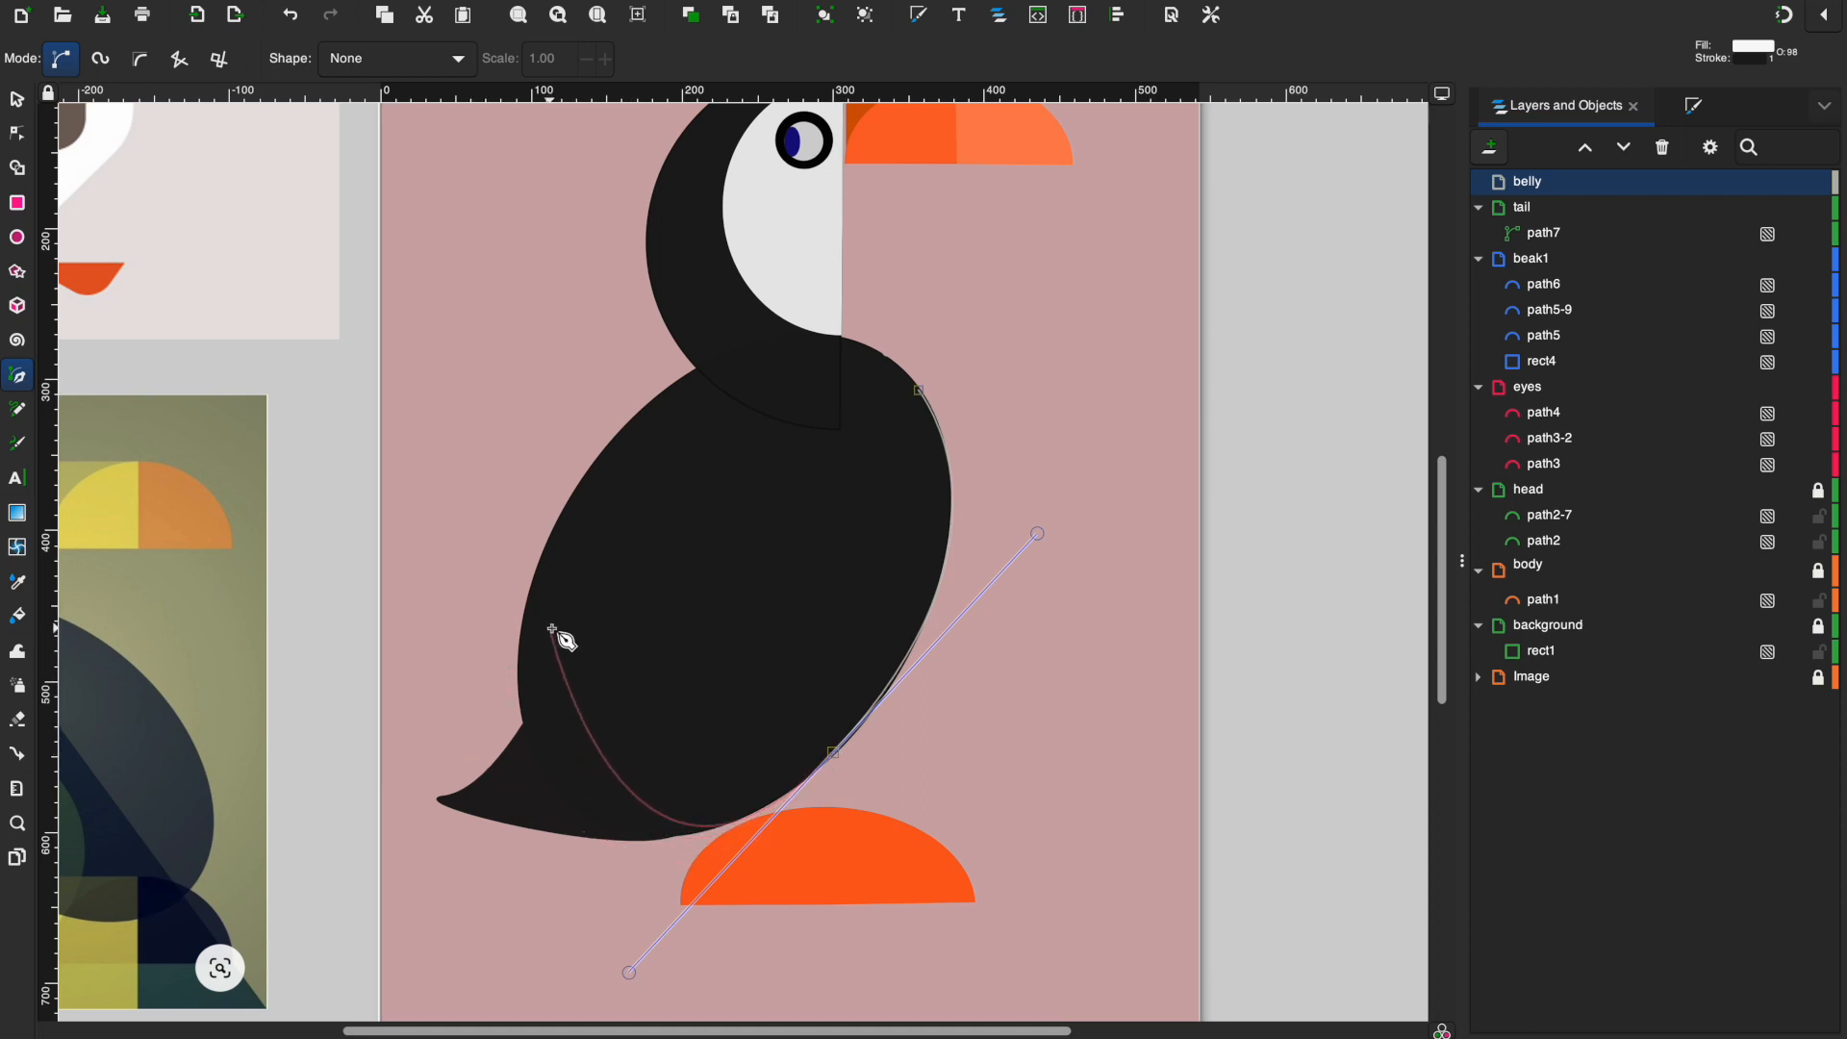
{"action": "left_click", "coordinate": [584, 611]}
{"action": "left_click", "coordinate": [919, 390]}
{"action": "left_click", "coordinate": [15, 102]}
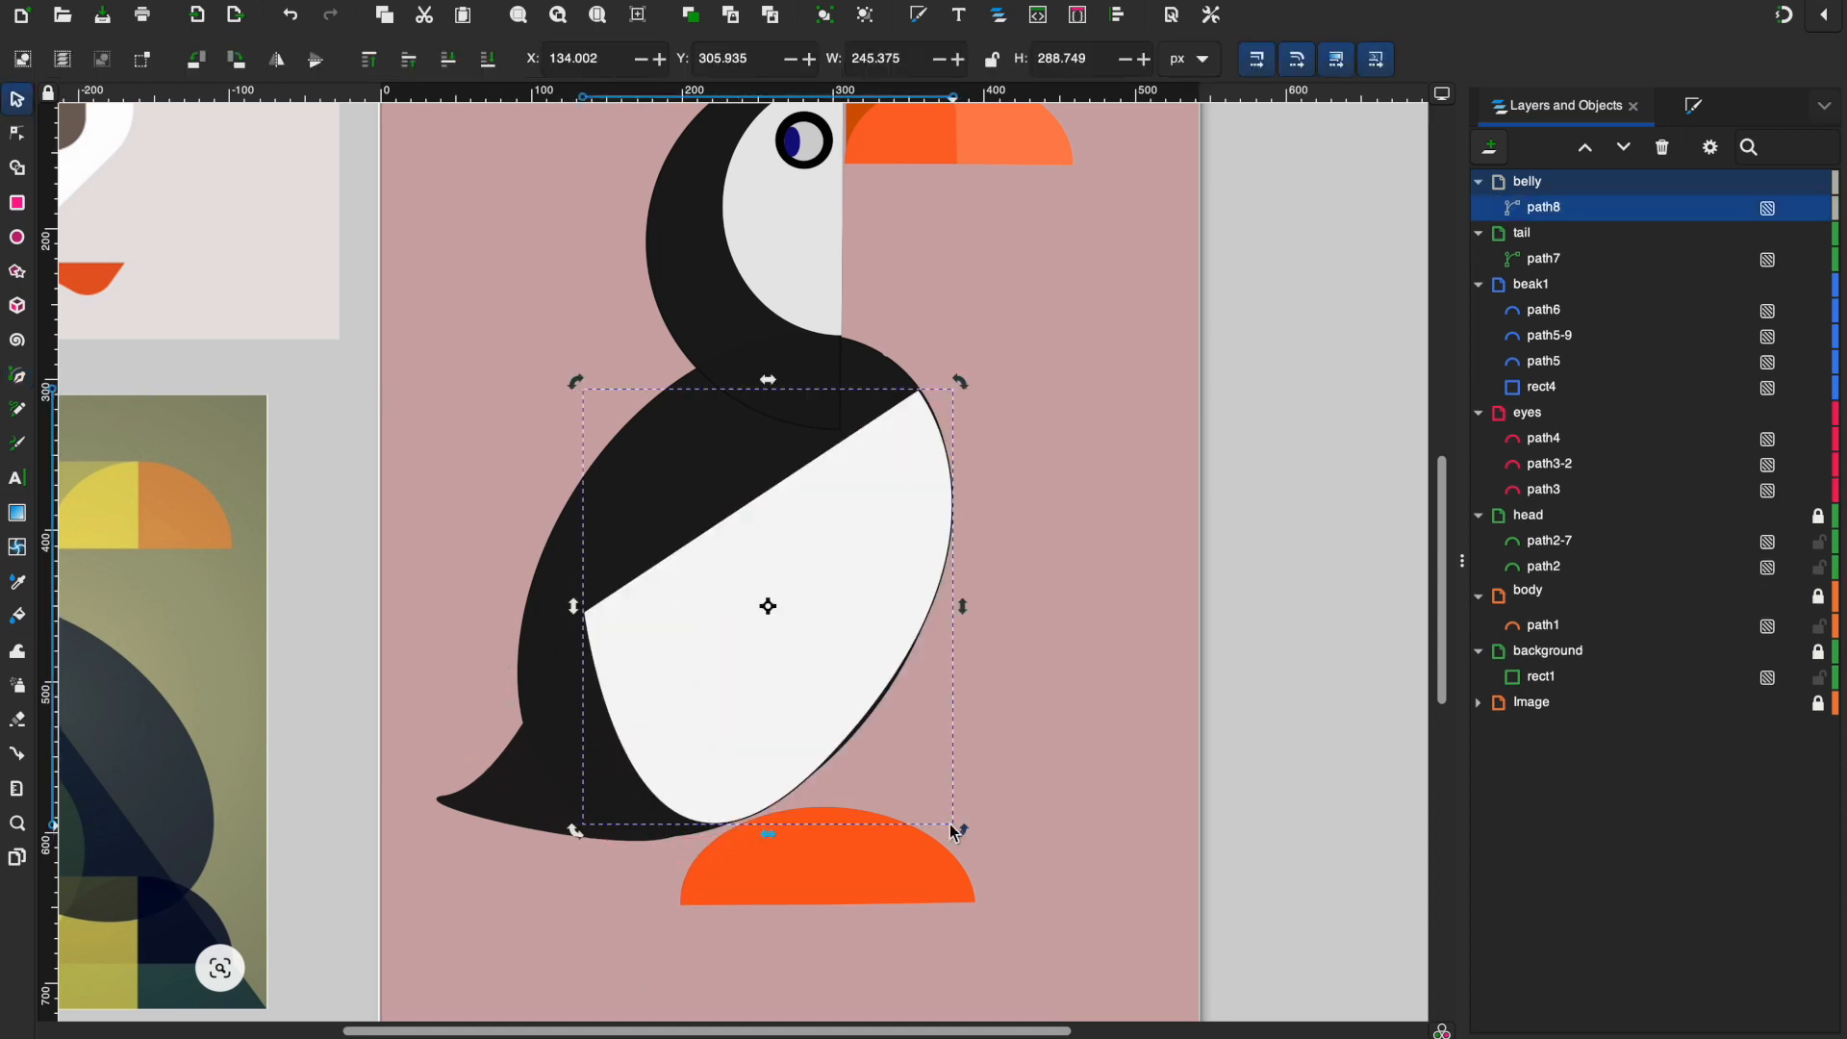
Step: Match the belly's outline to its white fill, and fit the shape along the body's right edge at about 222 by 285 px
{"action": "left_click_drag", "start_coordinate": [880, 490], "coordinate": [890, 485]}
{"action": "key", "text": "ctrl+shift+f"}
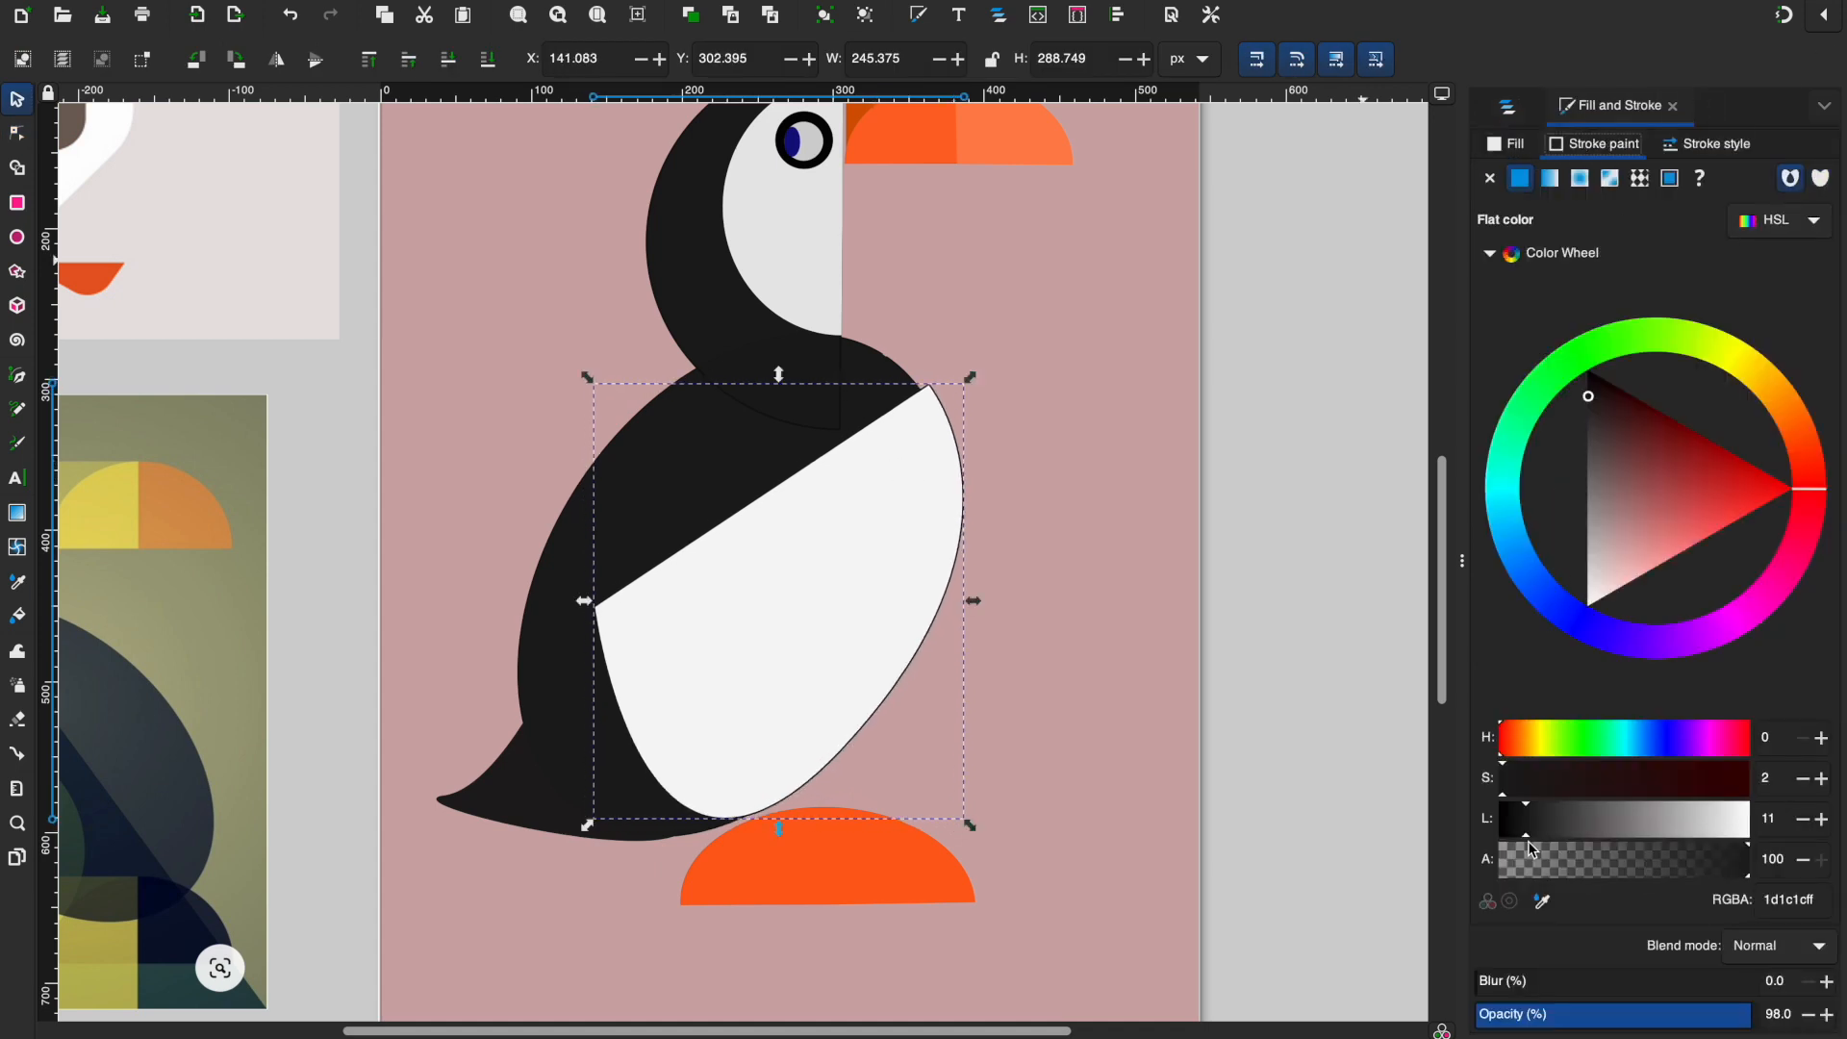
{"action": "key", "text": "ctrl+shift+l"}
{"action": "left_click_drag", "start_coordinate": [970, 377], "coordinate": [960, 376]}
{"action": "left_click", "coordinate": [691, 749]}
{"action": "left_click", "coordinate": [673, 752]}
{"action": "left_click_drag", "start_coordinate": [585, 825], "coordinate": [616, 827]}
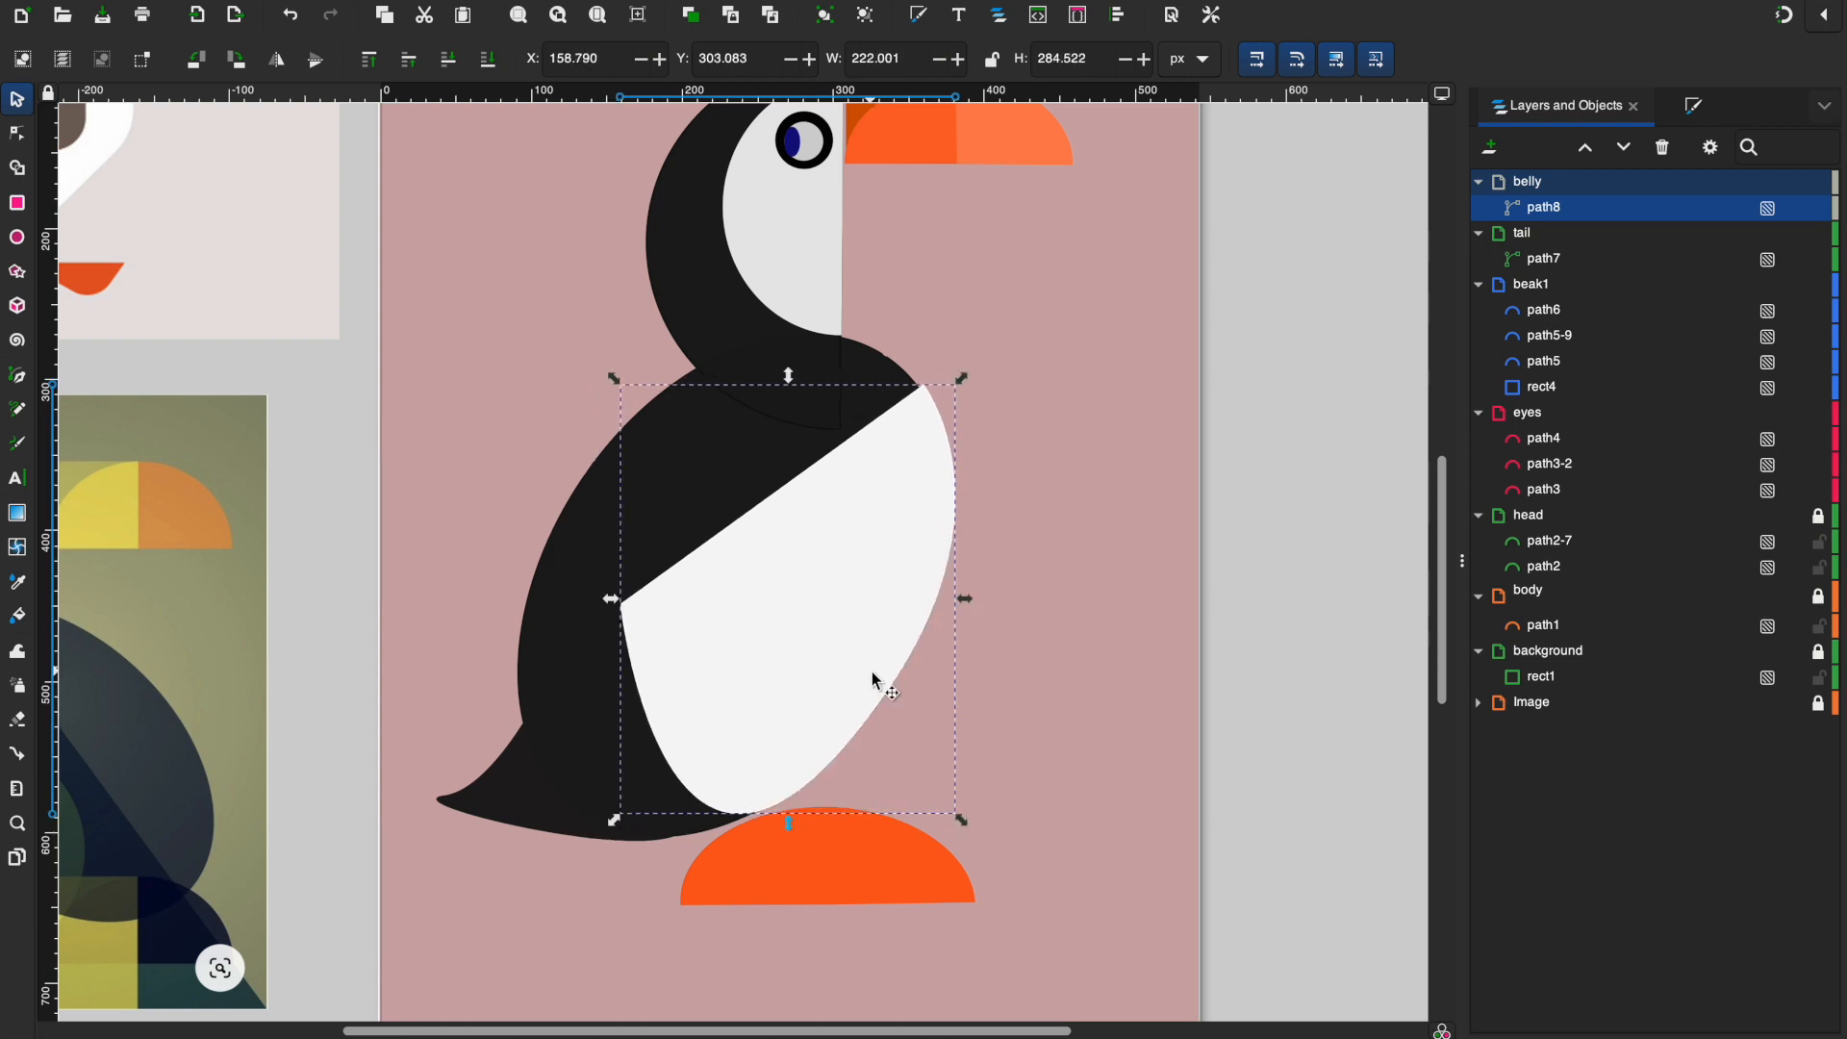
{"action": "key", "text": "Escape"}
{"action": "scroll", "coordinate": [1146, 628], "scroll_direction": "down", "scroll_amount": 2}
{"action": "scroll", "coordinate": [1214, 763], "scroll_direction": "right", "scroll_amount": 2}
{"action": "scroll", "coordinate": [1214, 763], "scroll_direction": "up", "scroll_amount": 1}
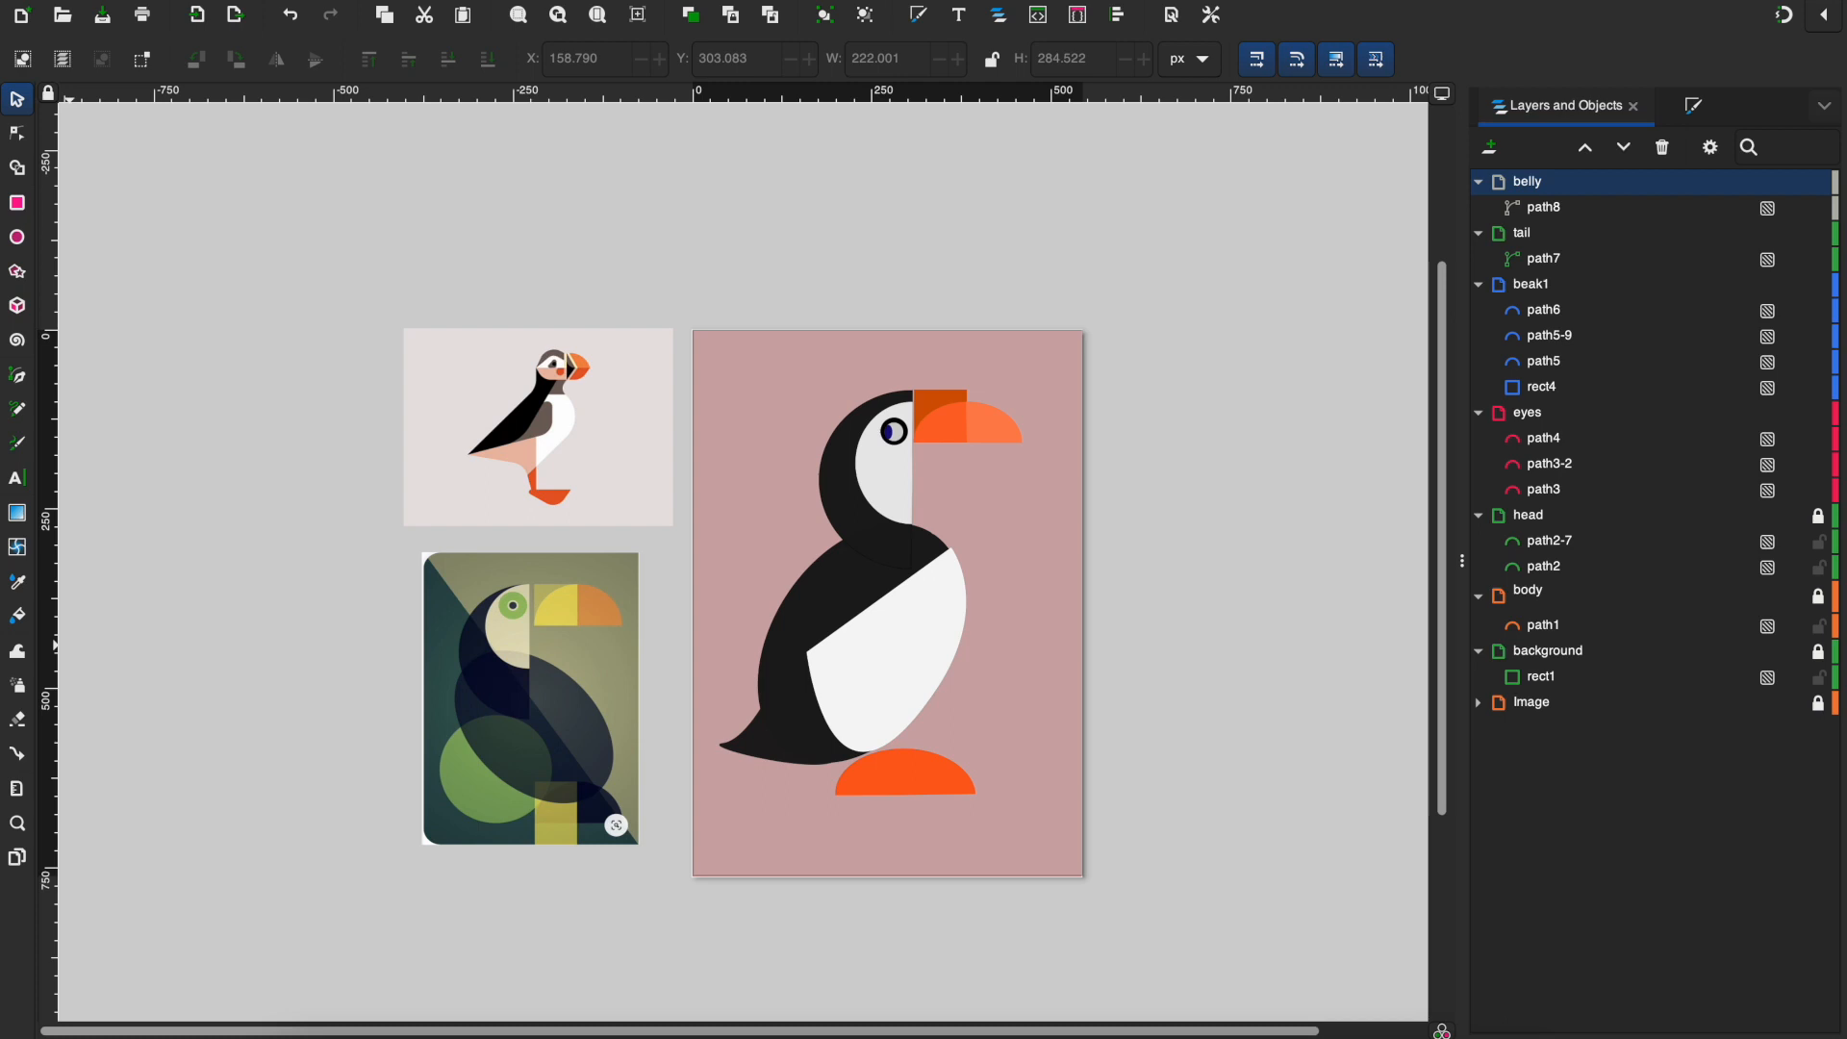
Step: Open the export settings and set the export area to the page
{"action": "key", "text": "ctrl+shift+f"}
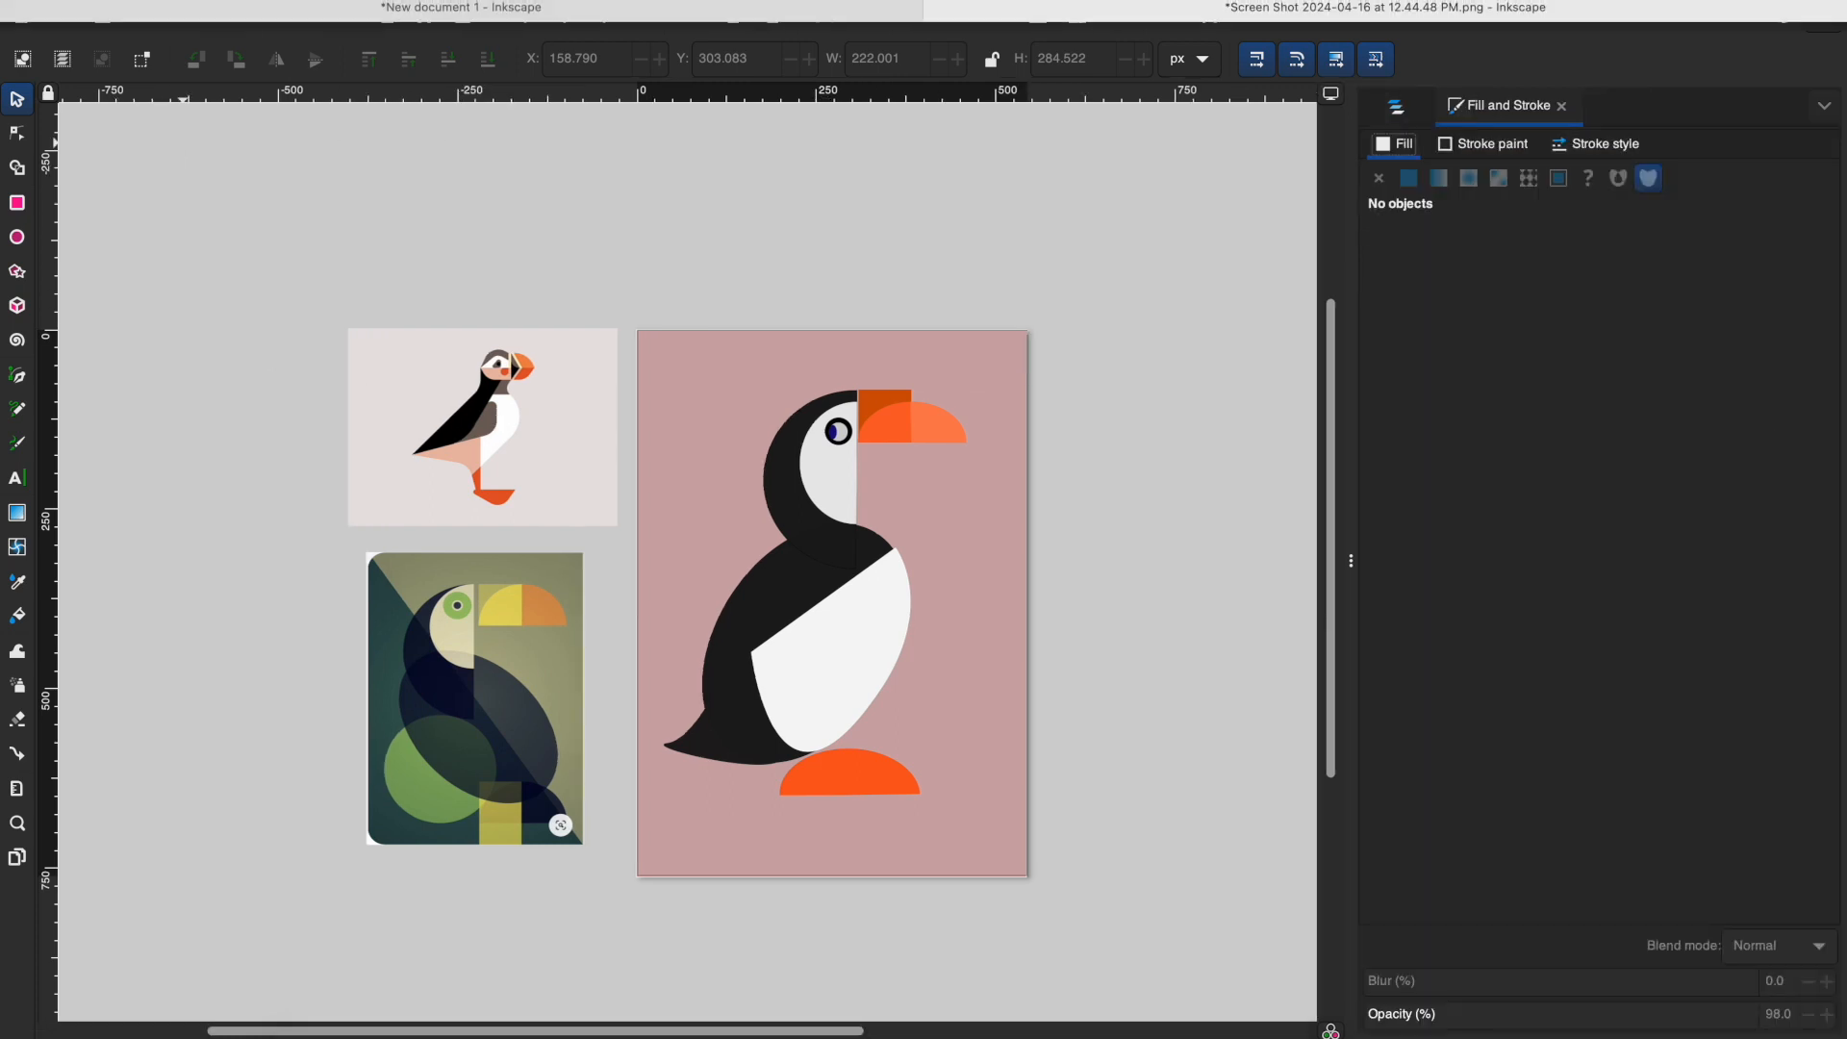
{"action": "left_click", "coordinate": [146, 1]}
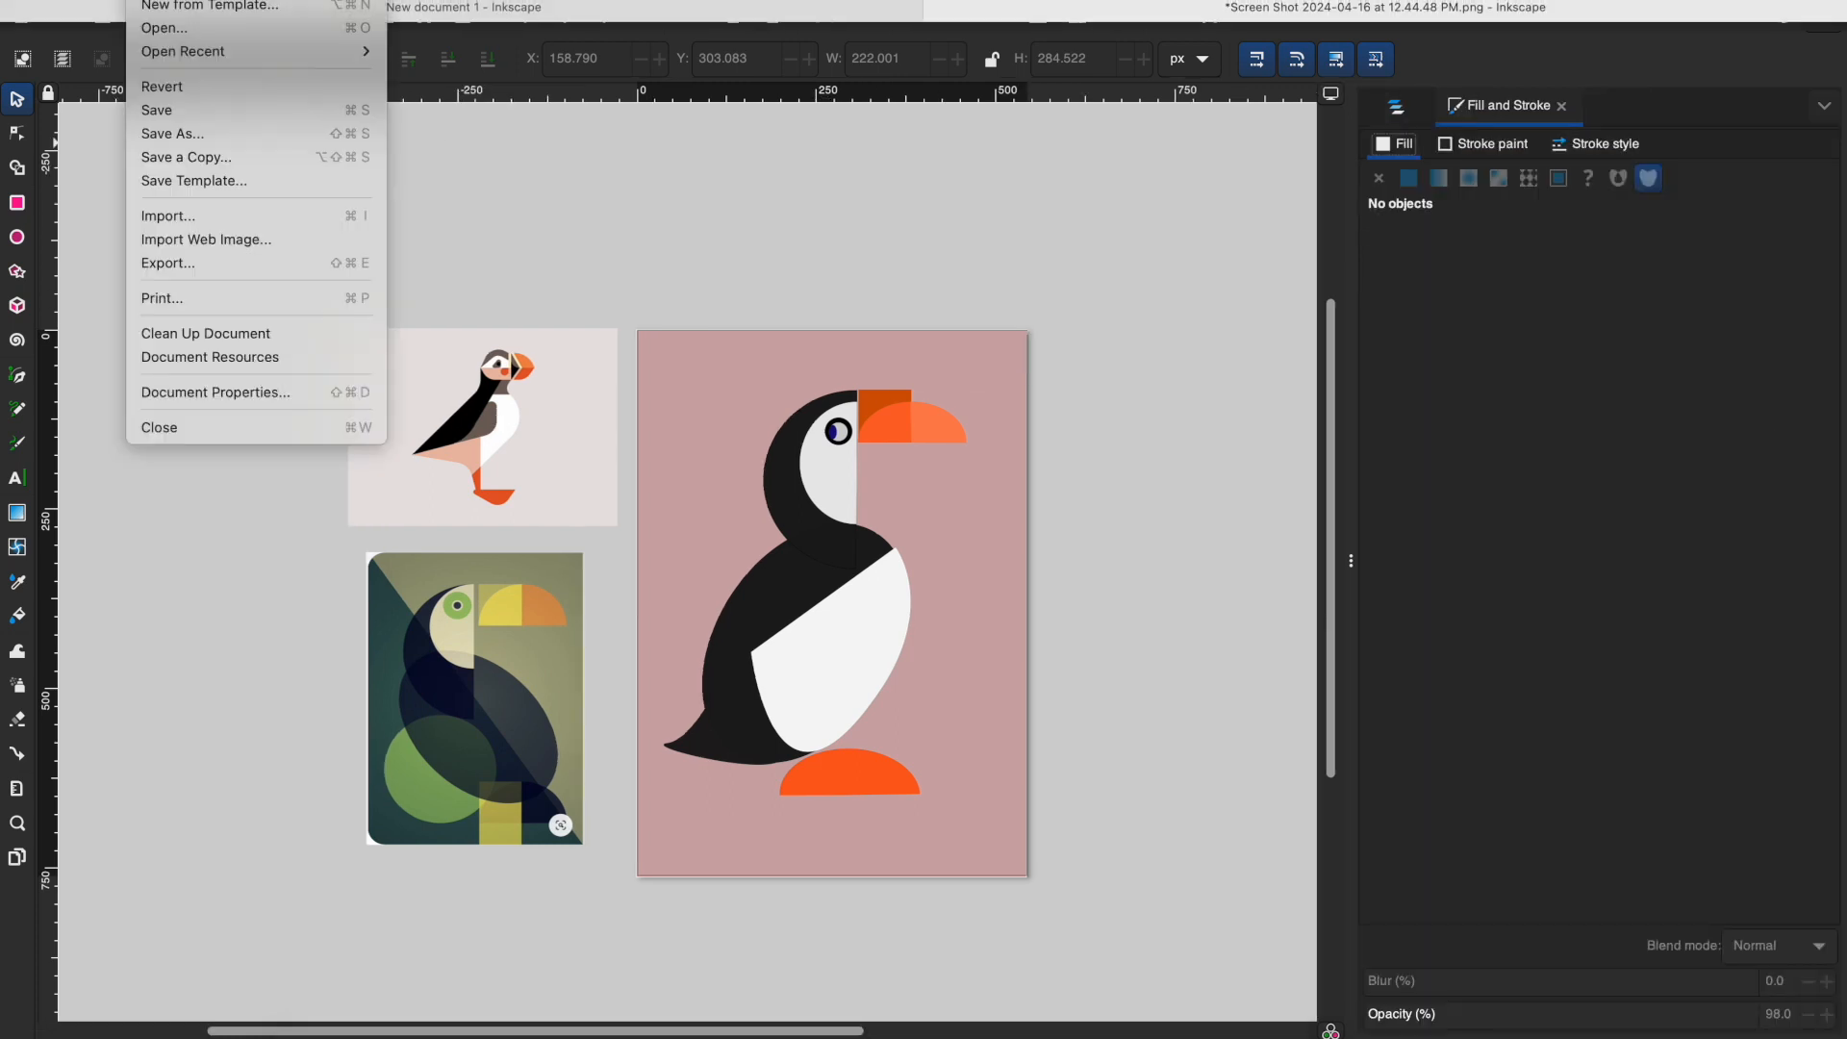
{"action": "left_click", "coordinate": [154, 263]}
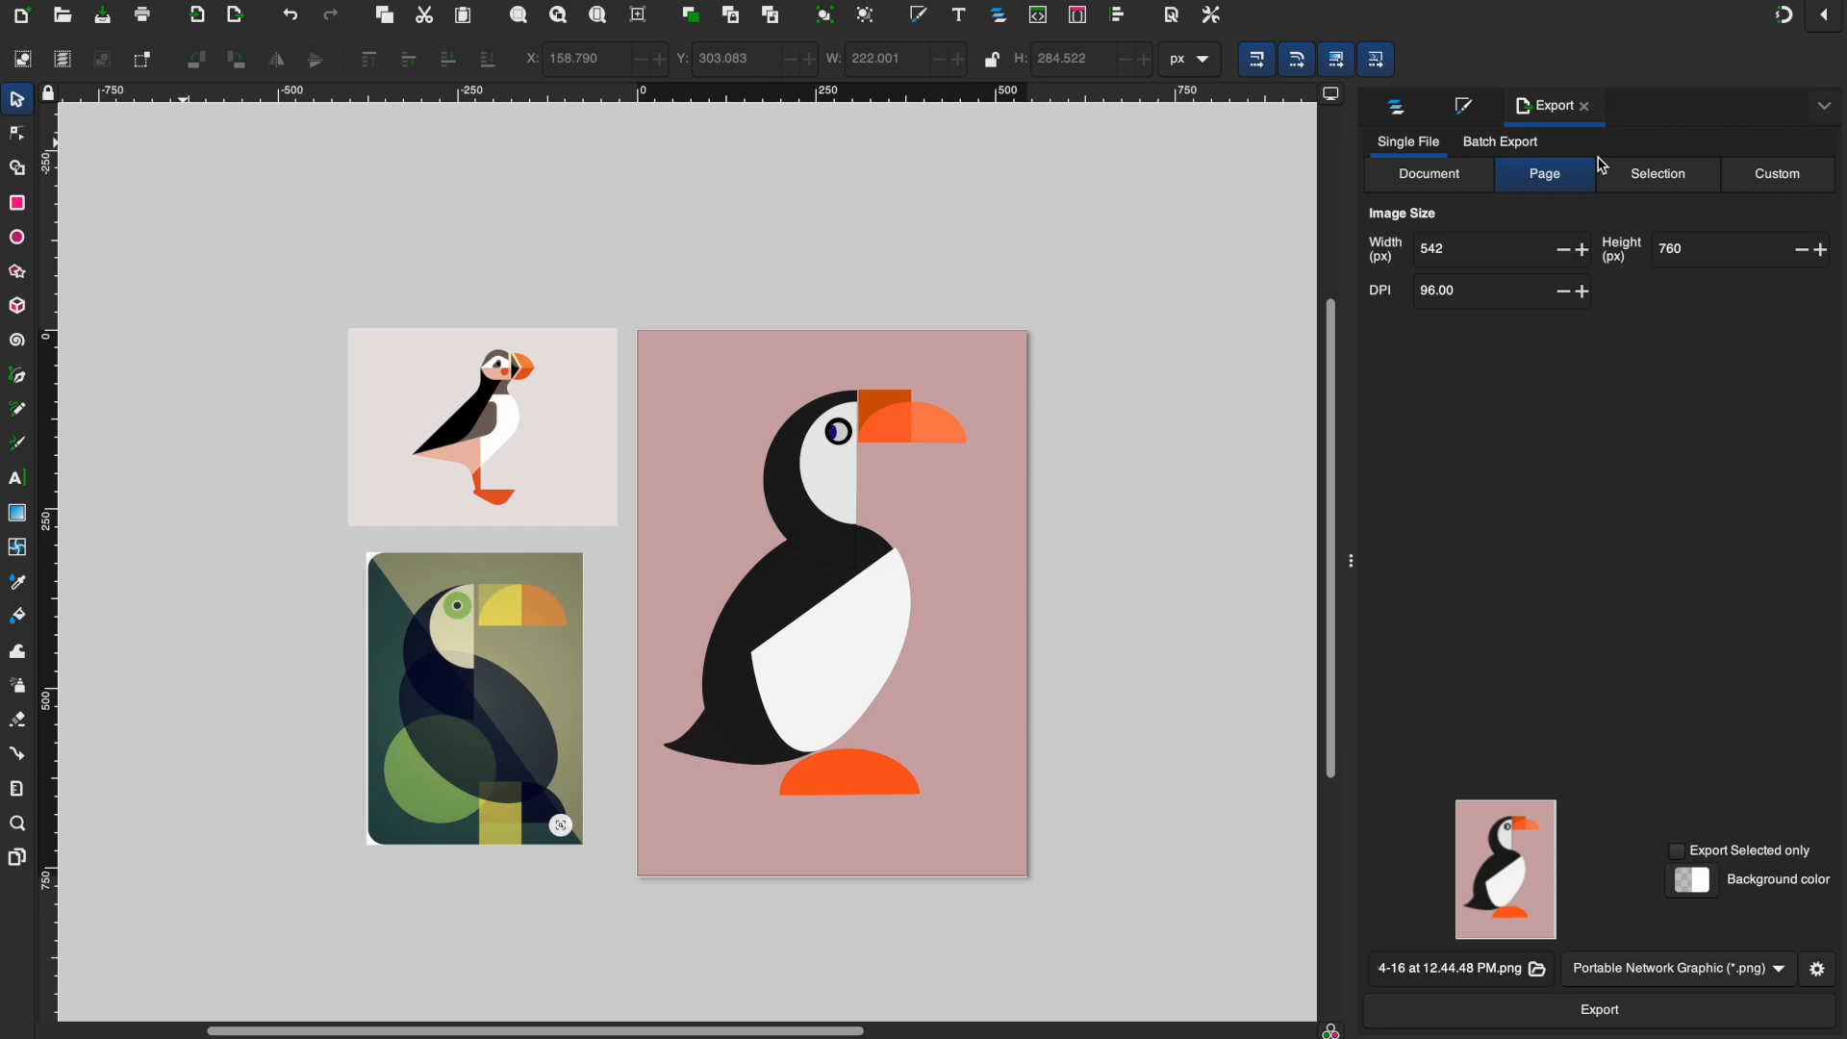
{"action": "left_click", "coordinate": [1640, 175]}
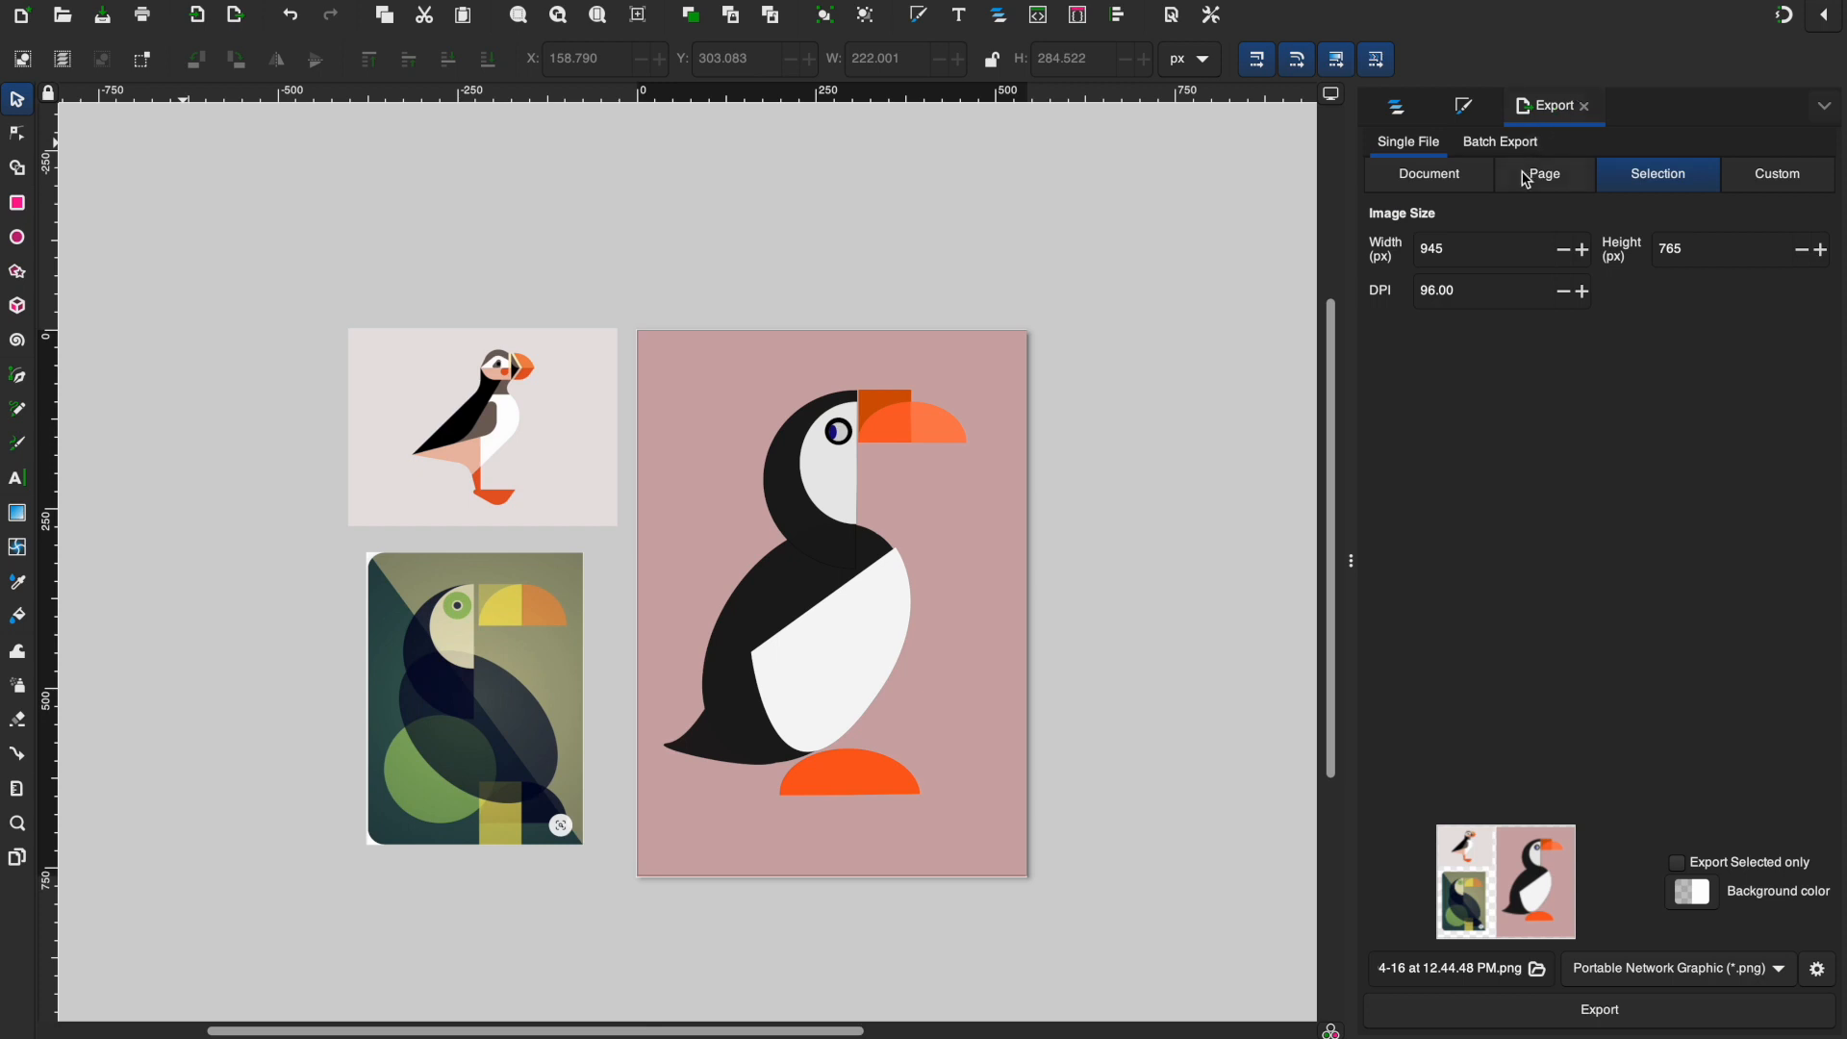
{"action": "left_click", "coordinate": [1552, 189]}
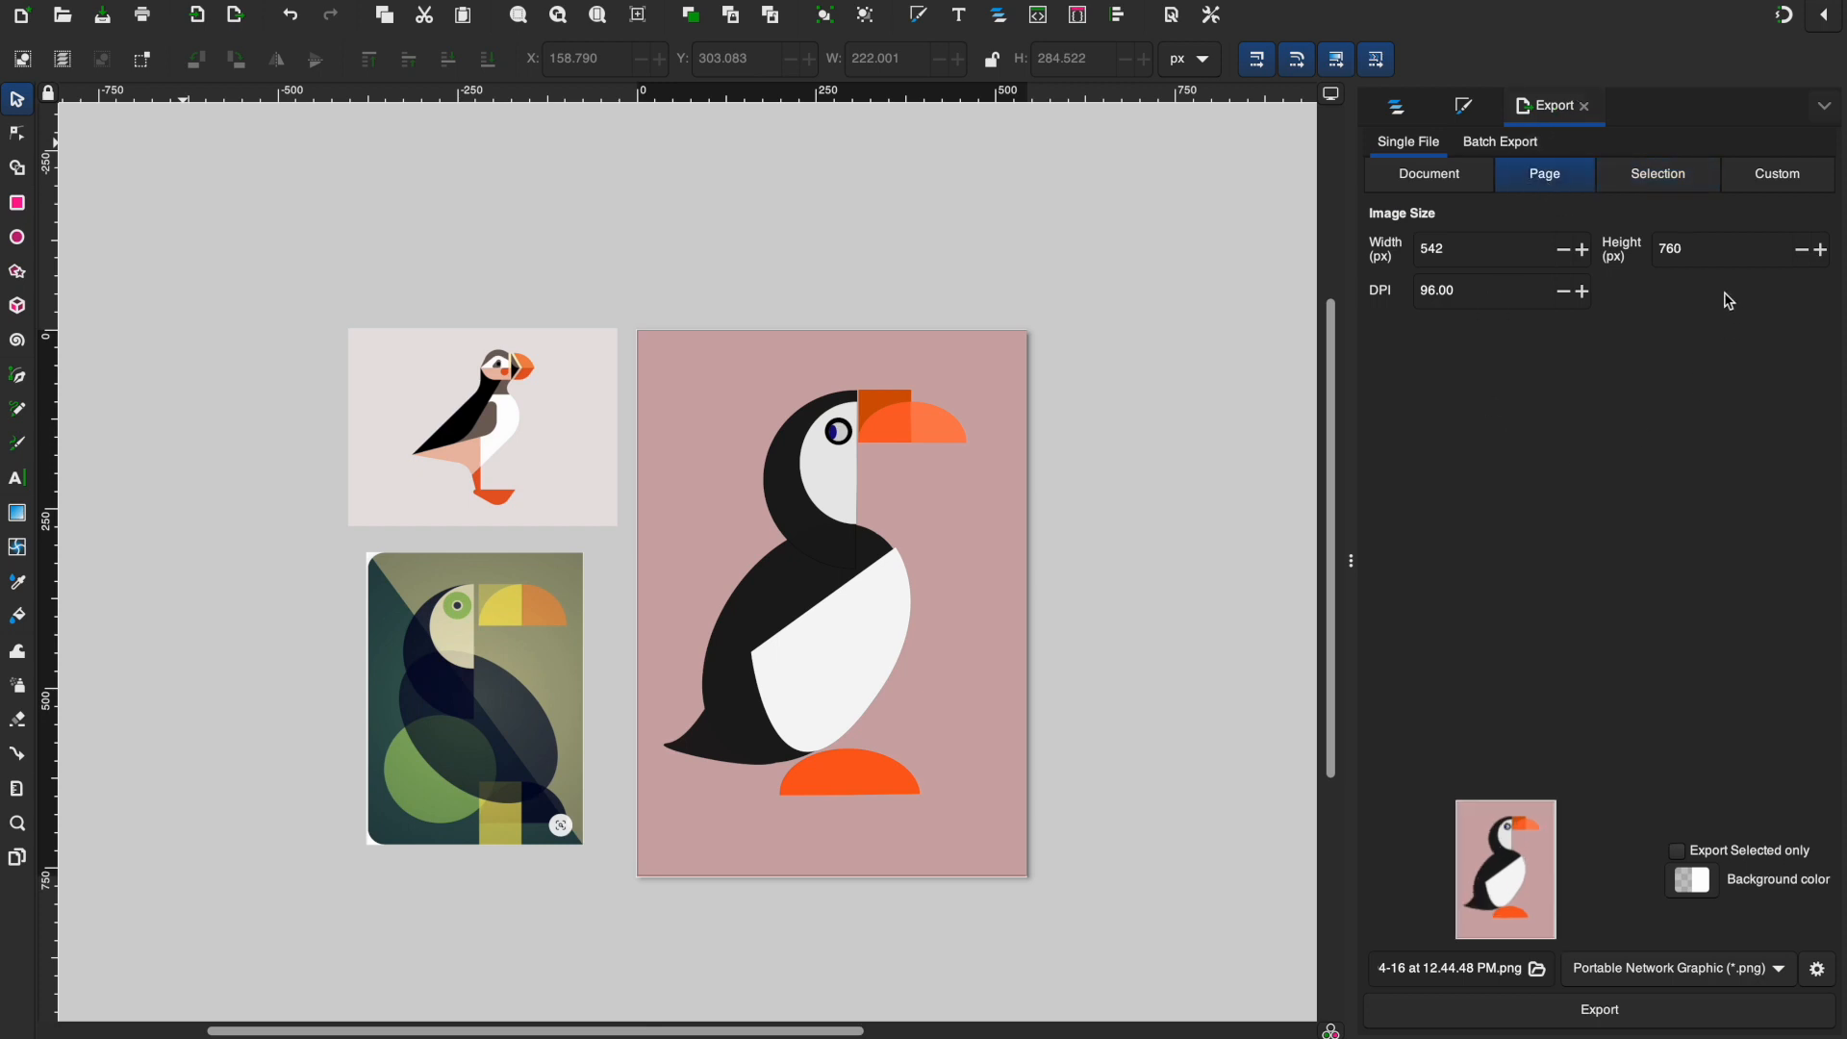
Step: Name the export file puffinawesomeness and set its destination to the Artwork folder on the Desktop
{"action": "triple_click", "coordinate": [1467, 965]}
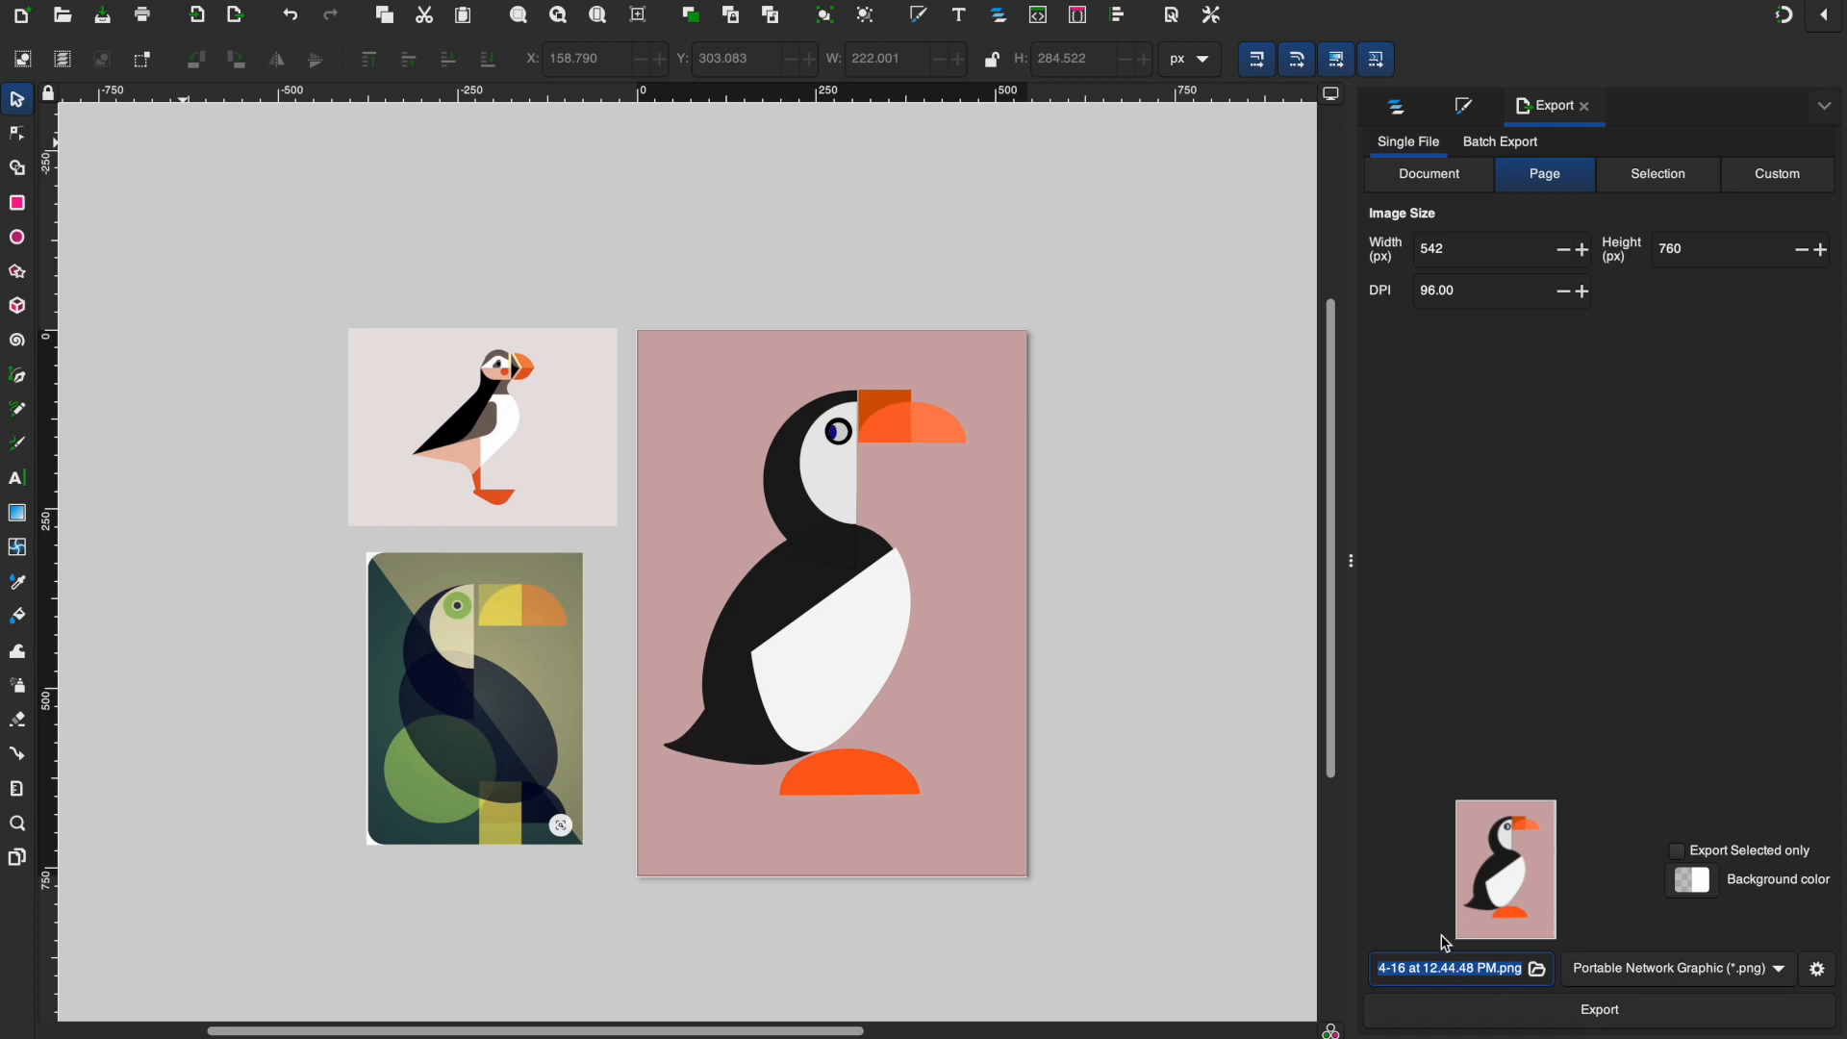
{"action": "type", "text": "puffinawesomeness"}
{"action": "left_click", "coordinate": [1537, 971]}
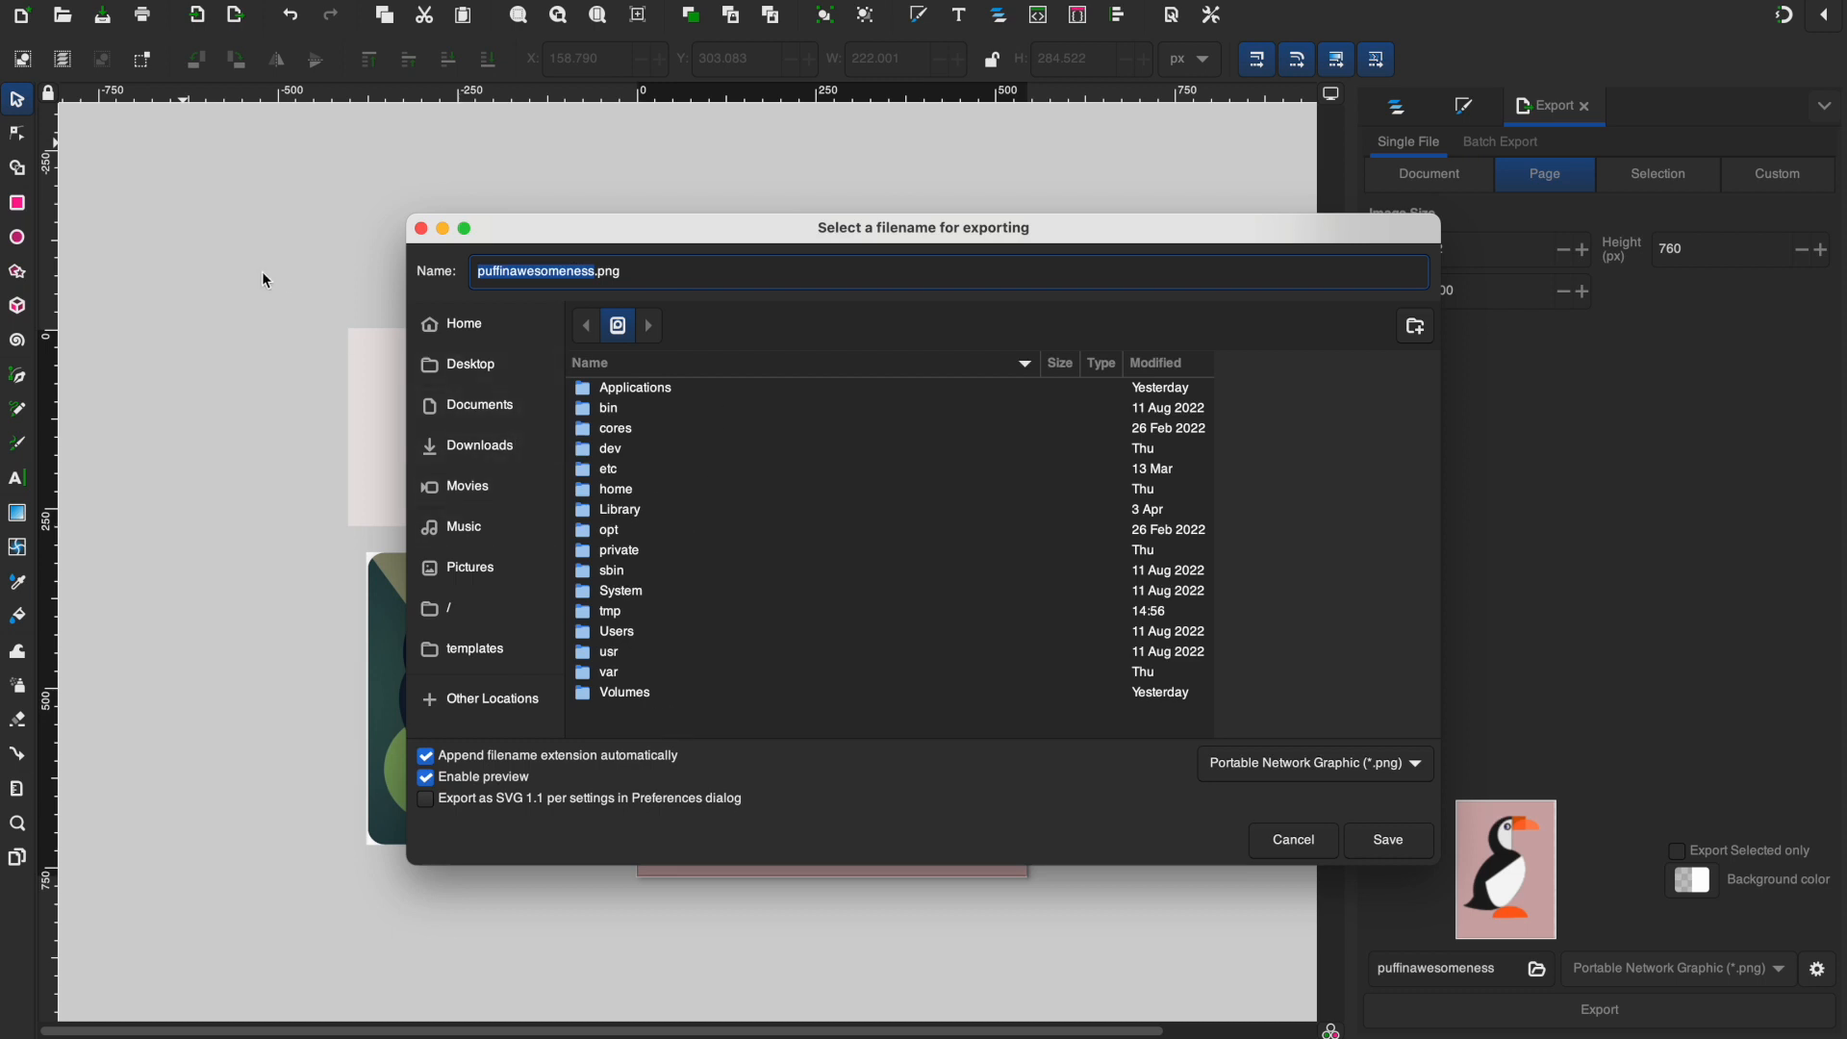
{"action": "left_click", "coordinate": [432, 378]}
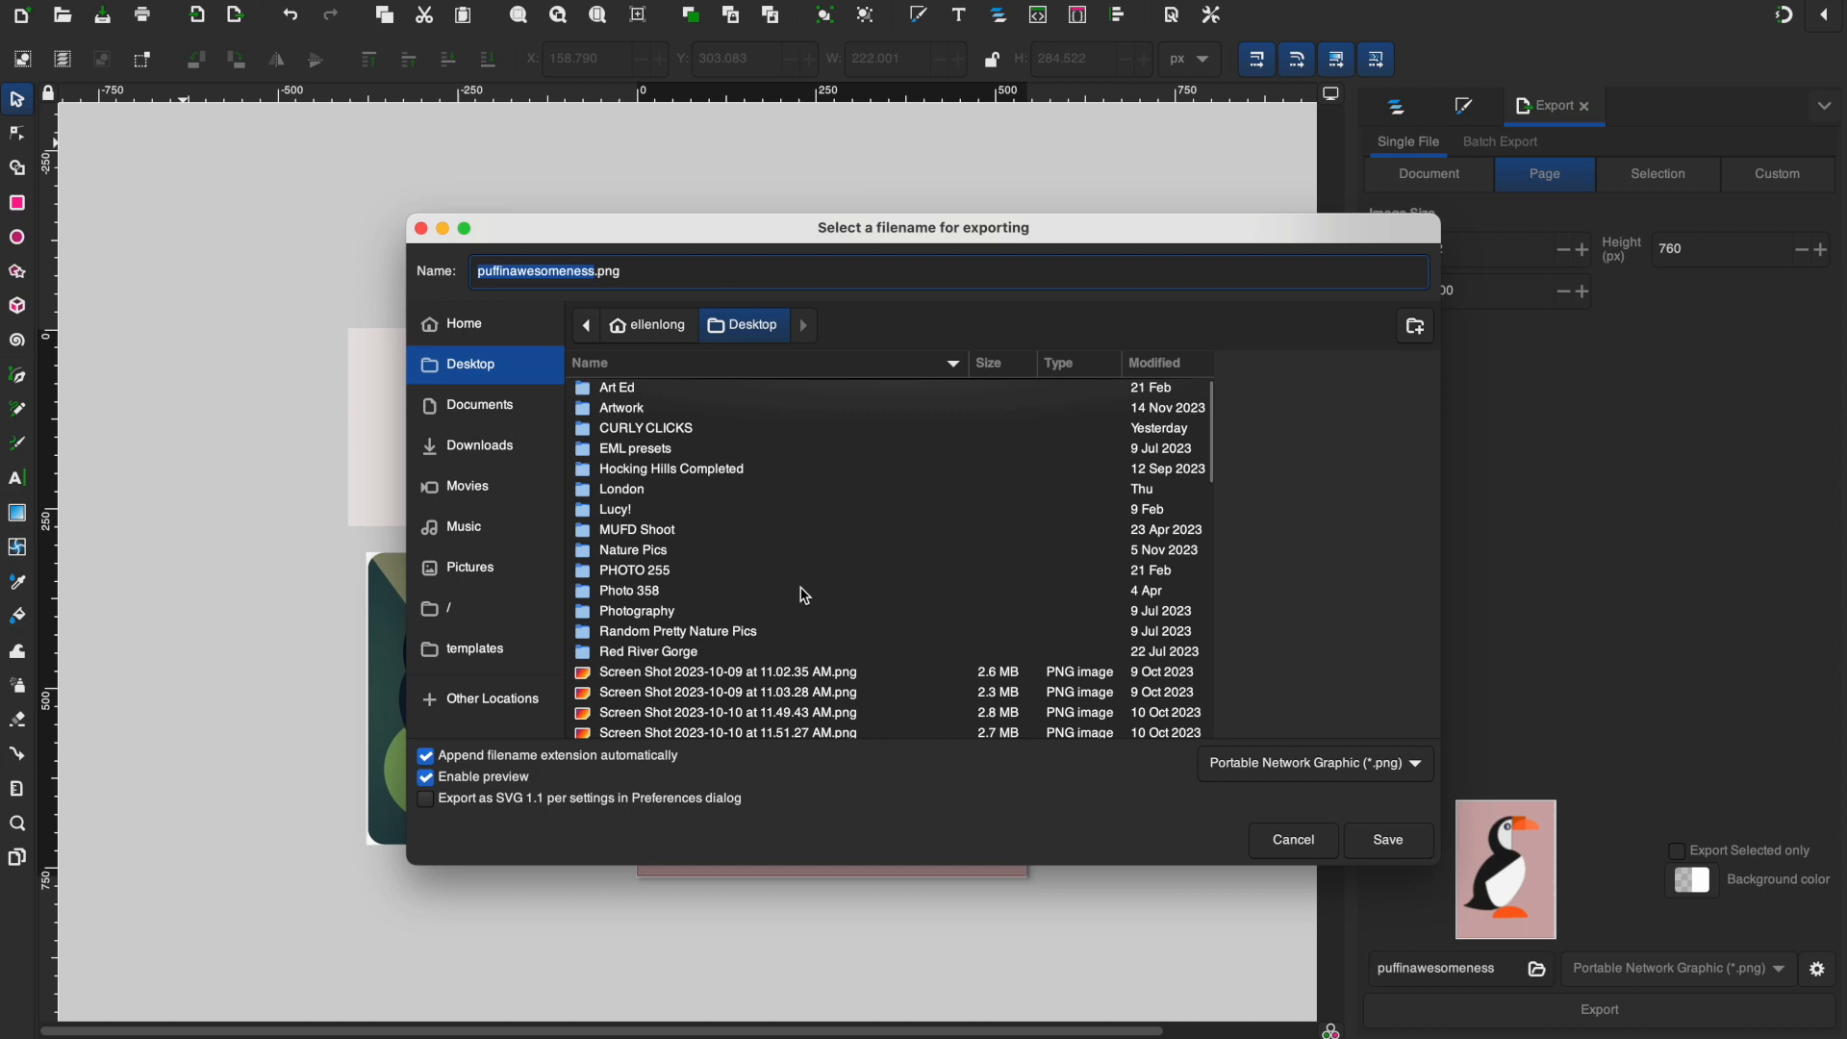
{"action": "scroll", "coordinate": [816, 595], "scroll_direction": "down", "scroll_amount": 2}
{"action": "scroll", "coordinate": [816, 596], "scroll_direction": "up", "scroll_amount": 2}
{"action": "left_click", "coordinate": [625, 410]}
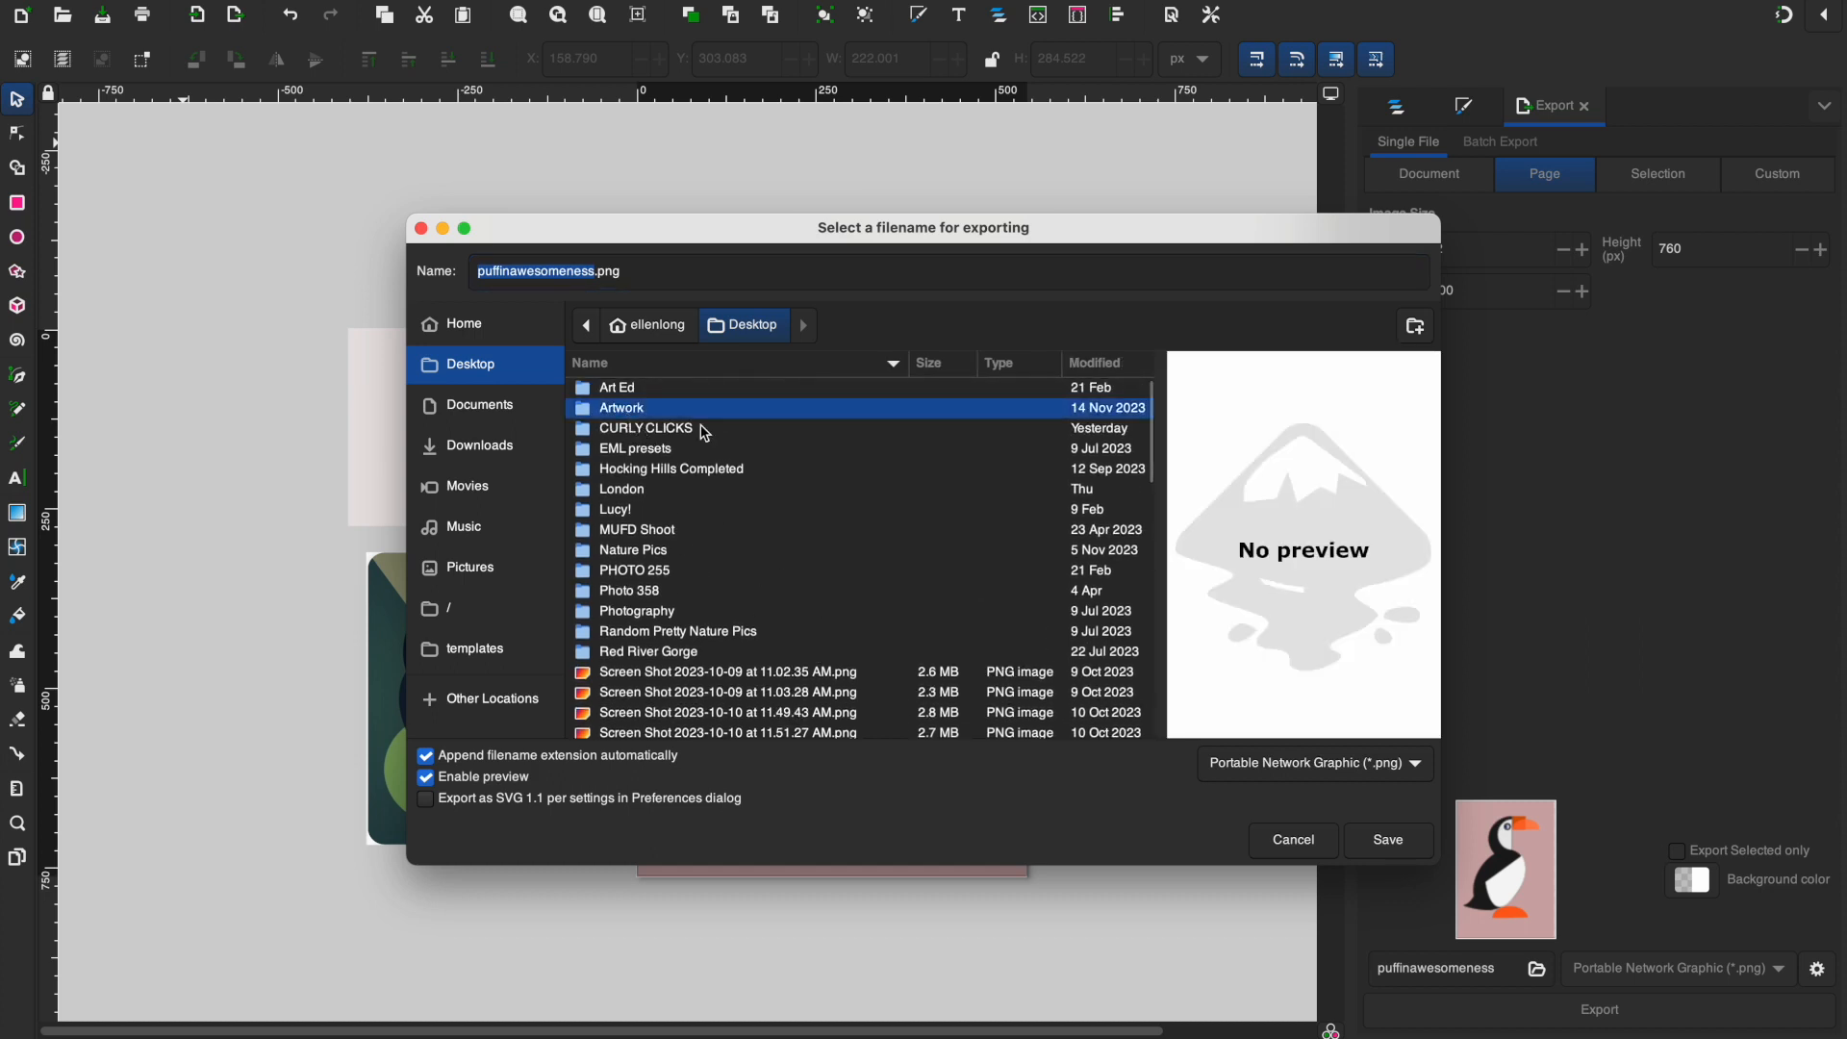
{"action": "left_click", "coordinate": [1397, 847]}
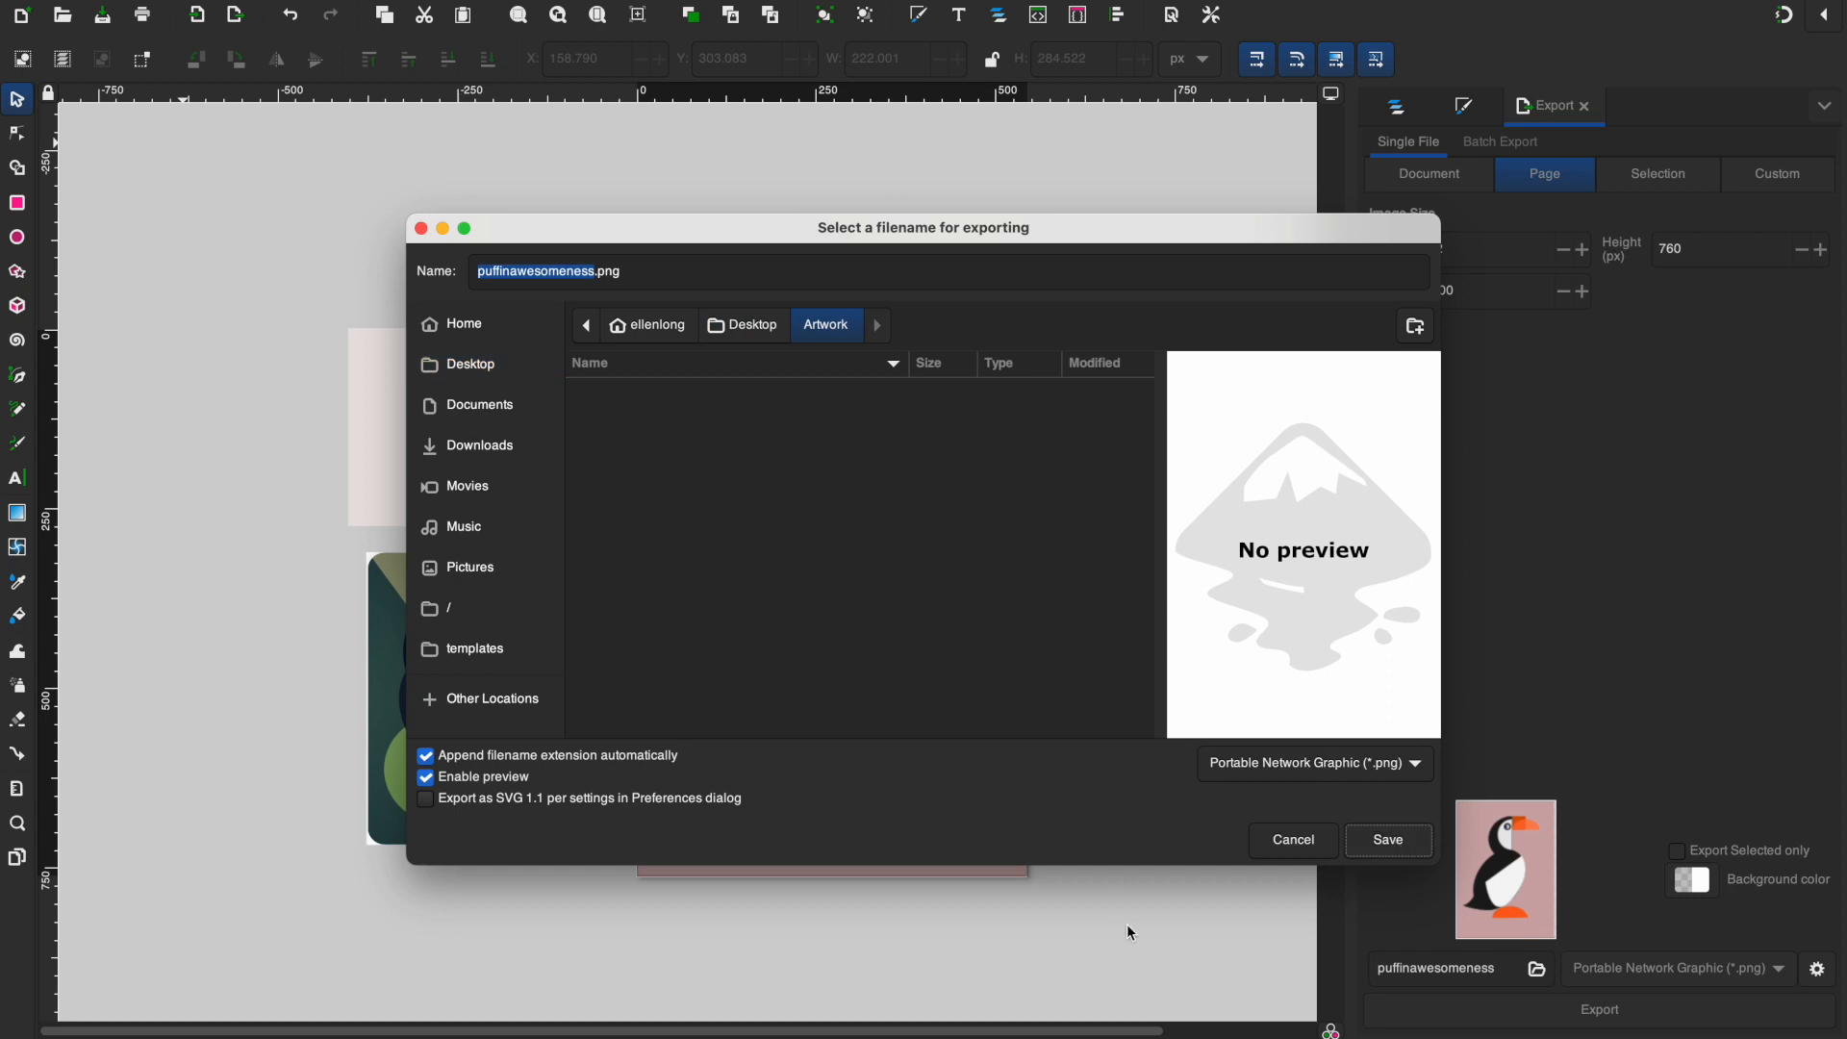
{"action": "left_click", "coordinate": [1412, 864]}
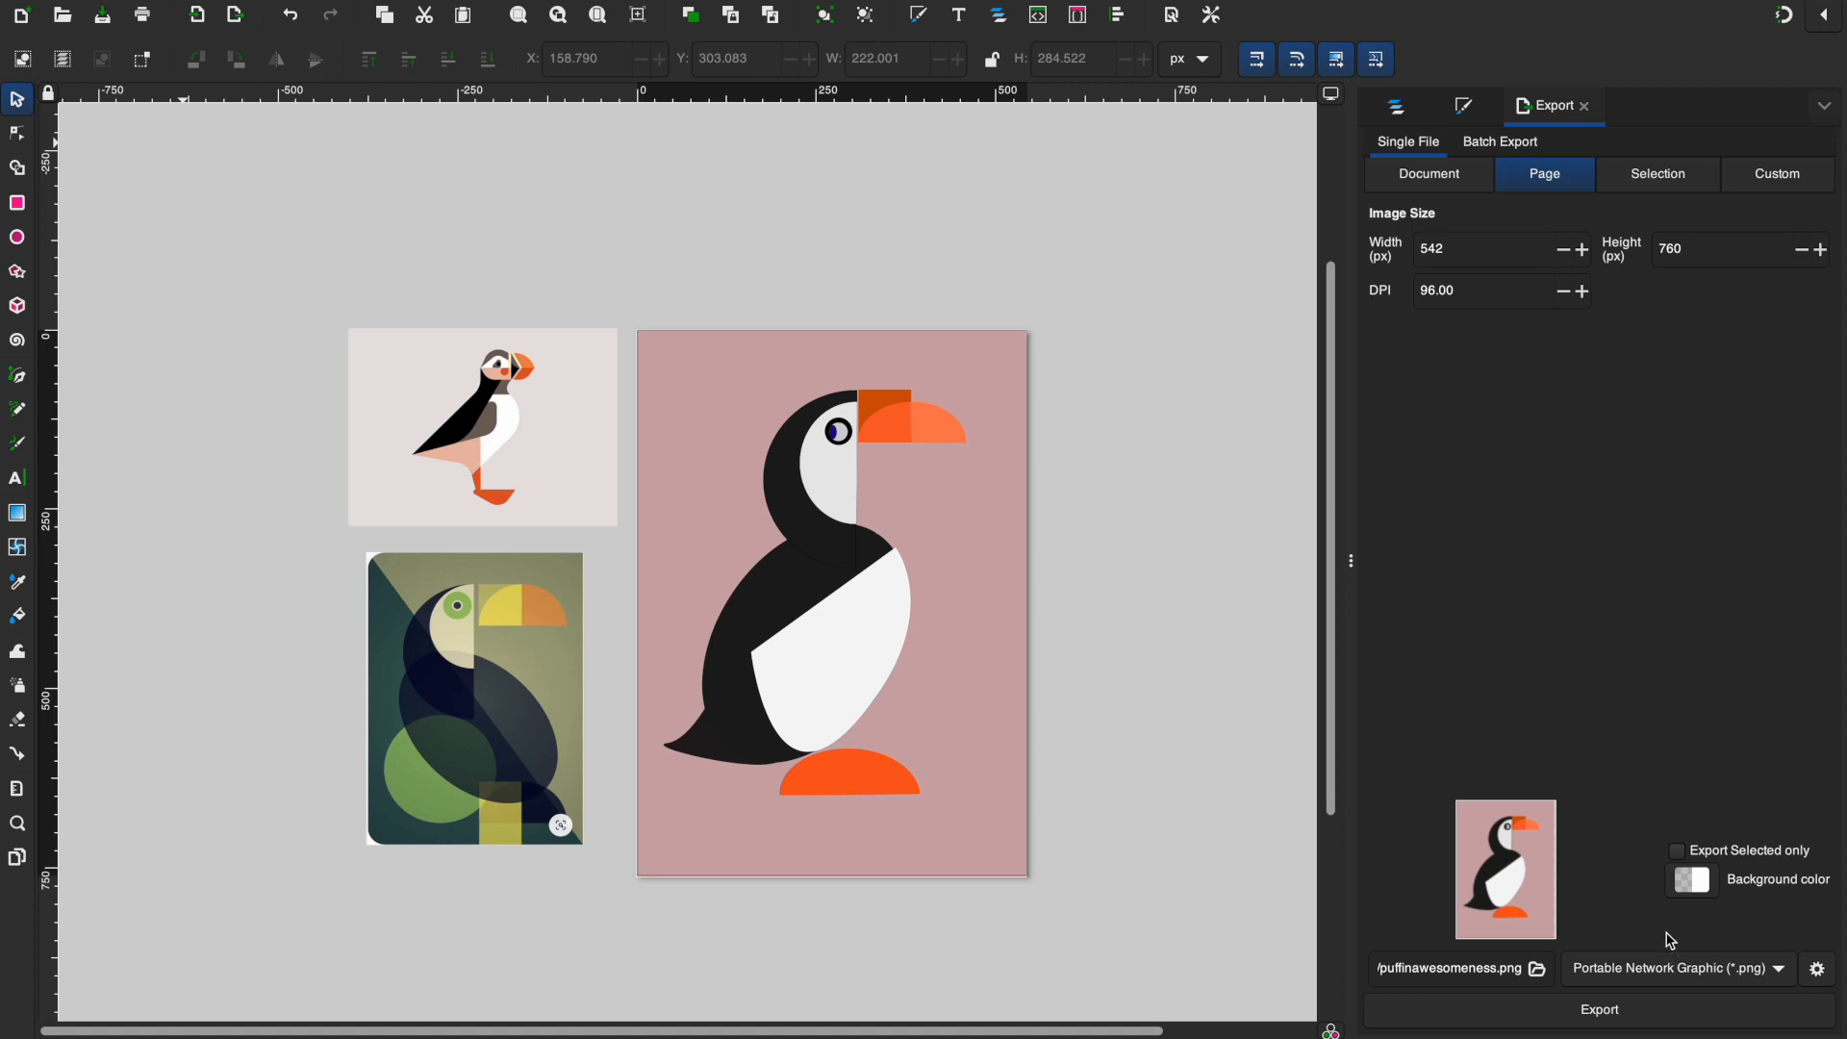
Step: Set the export format to JPEG and the resolution to 98 DPI, and export the page
{"action": "left_click", "coordinate": [1775, 972]}
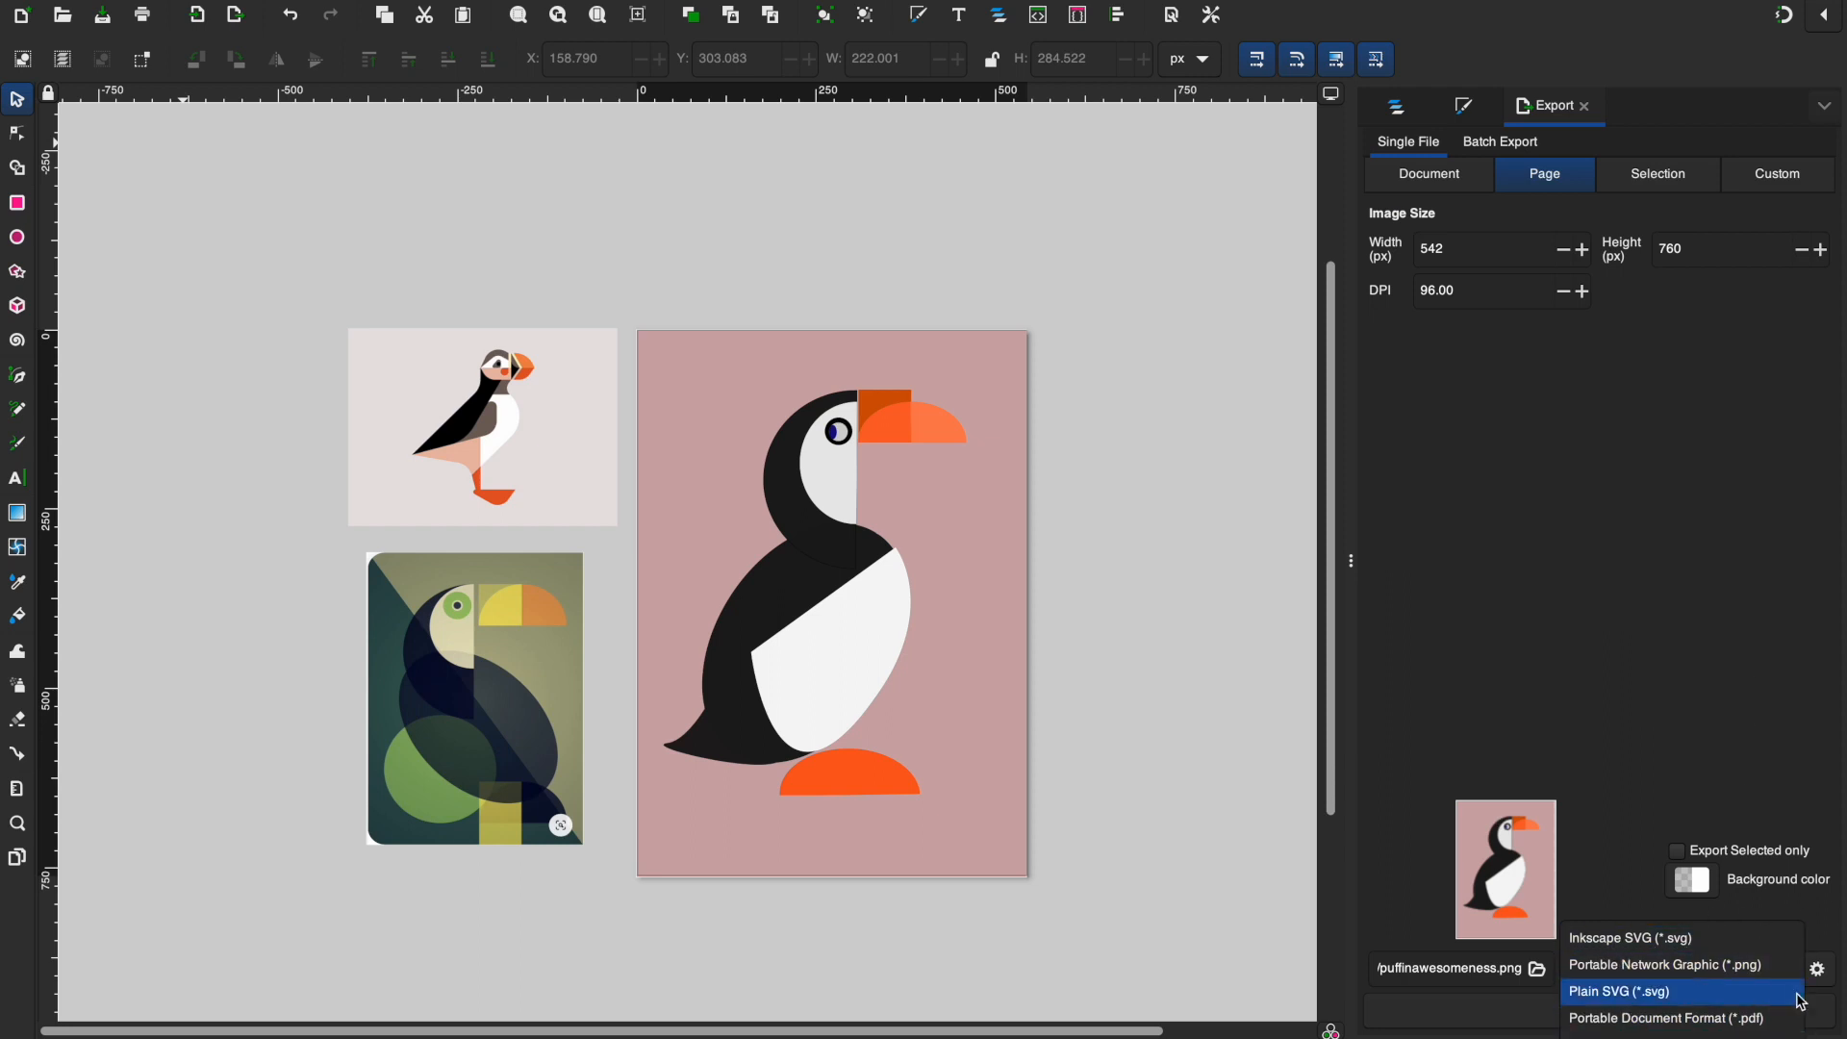
{"action": "left_click", "coordinate": [1797, 1037]}
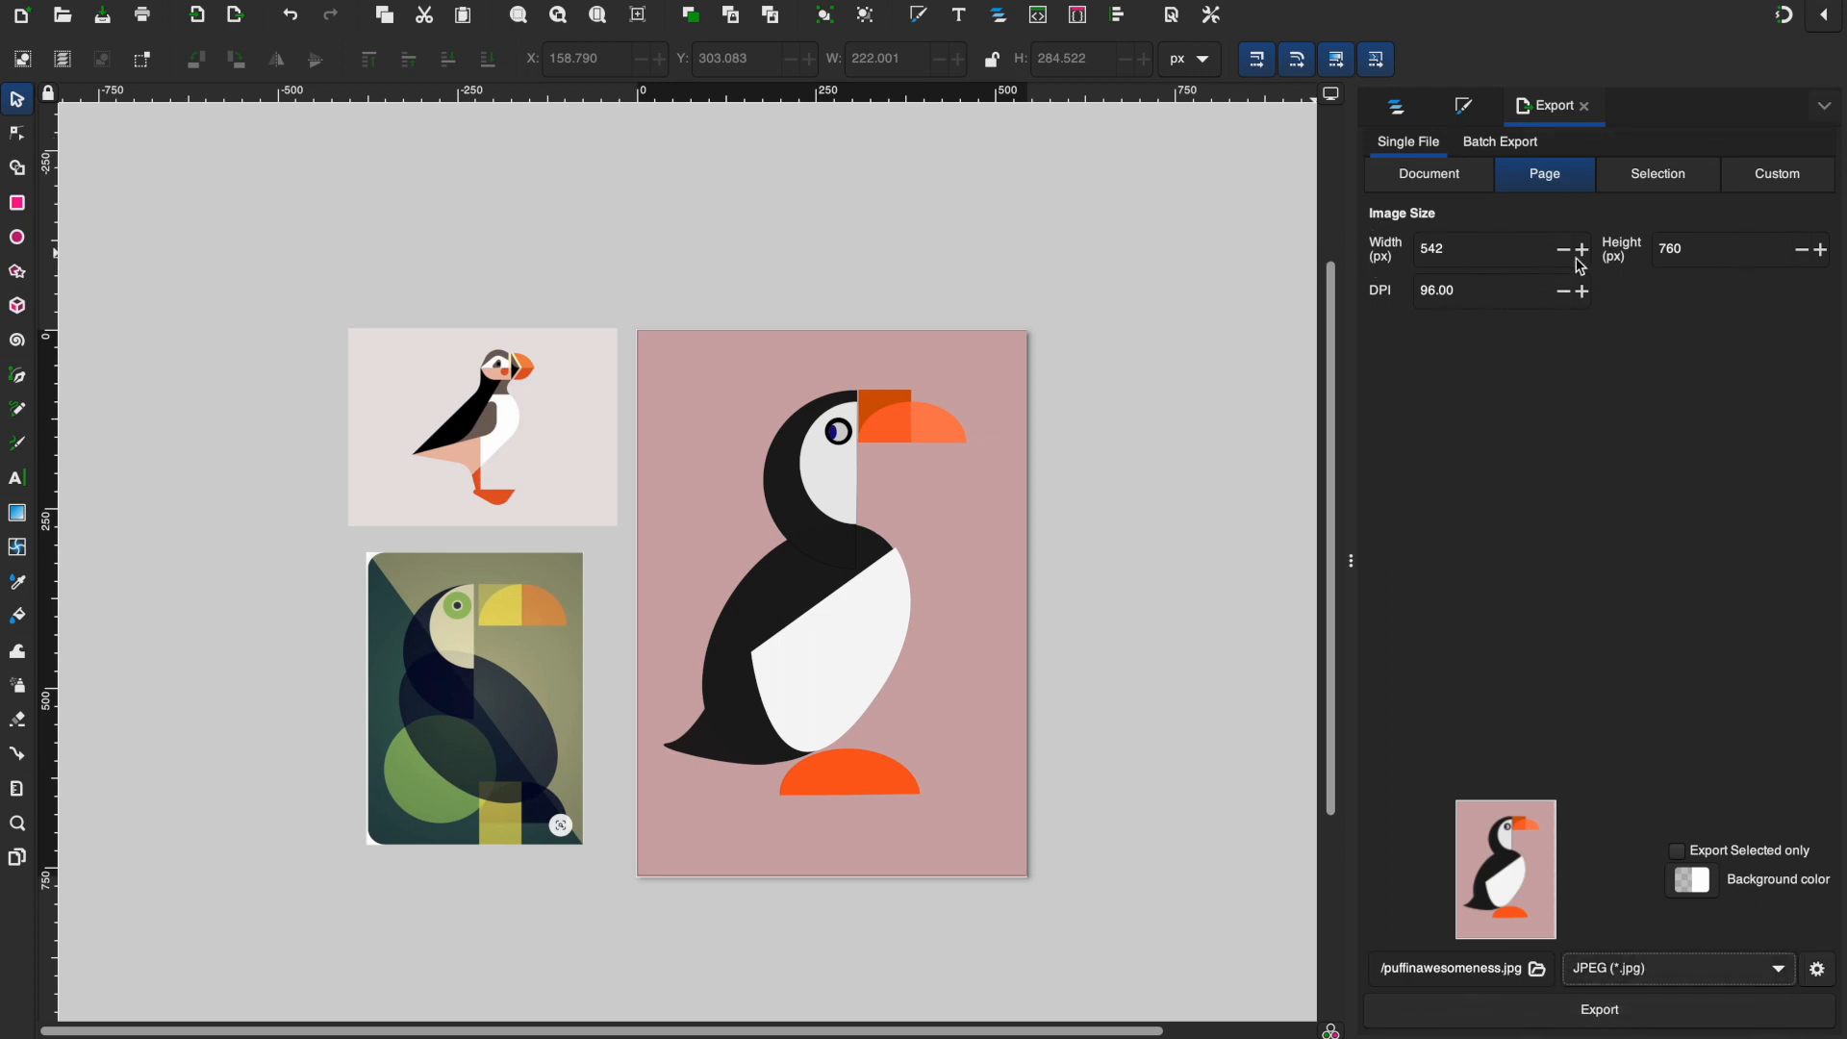
{"action": "left_click", "coordinate": [1585, 294]}
{"action": "left_click", "coordinate": [1584, 294]}
{"action": "left_click", "coordinate": [1565, 292]}
{"action": "left_click", "coordinate": [1565, 292]}
{"action": "left_click", "coordinate": [1598, 1003]}
Step: Switch to Finder, search for the Desktop folder and open its Artwork folder
{"action": "mouse_move", "coordinate": [289, 1]}
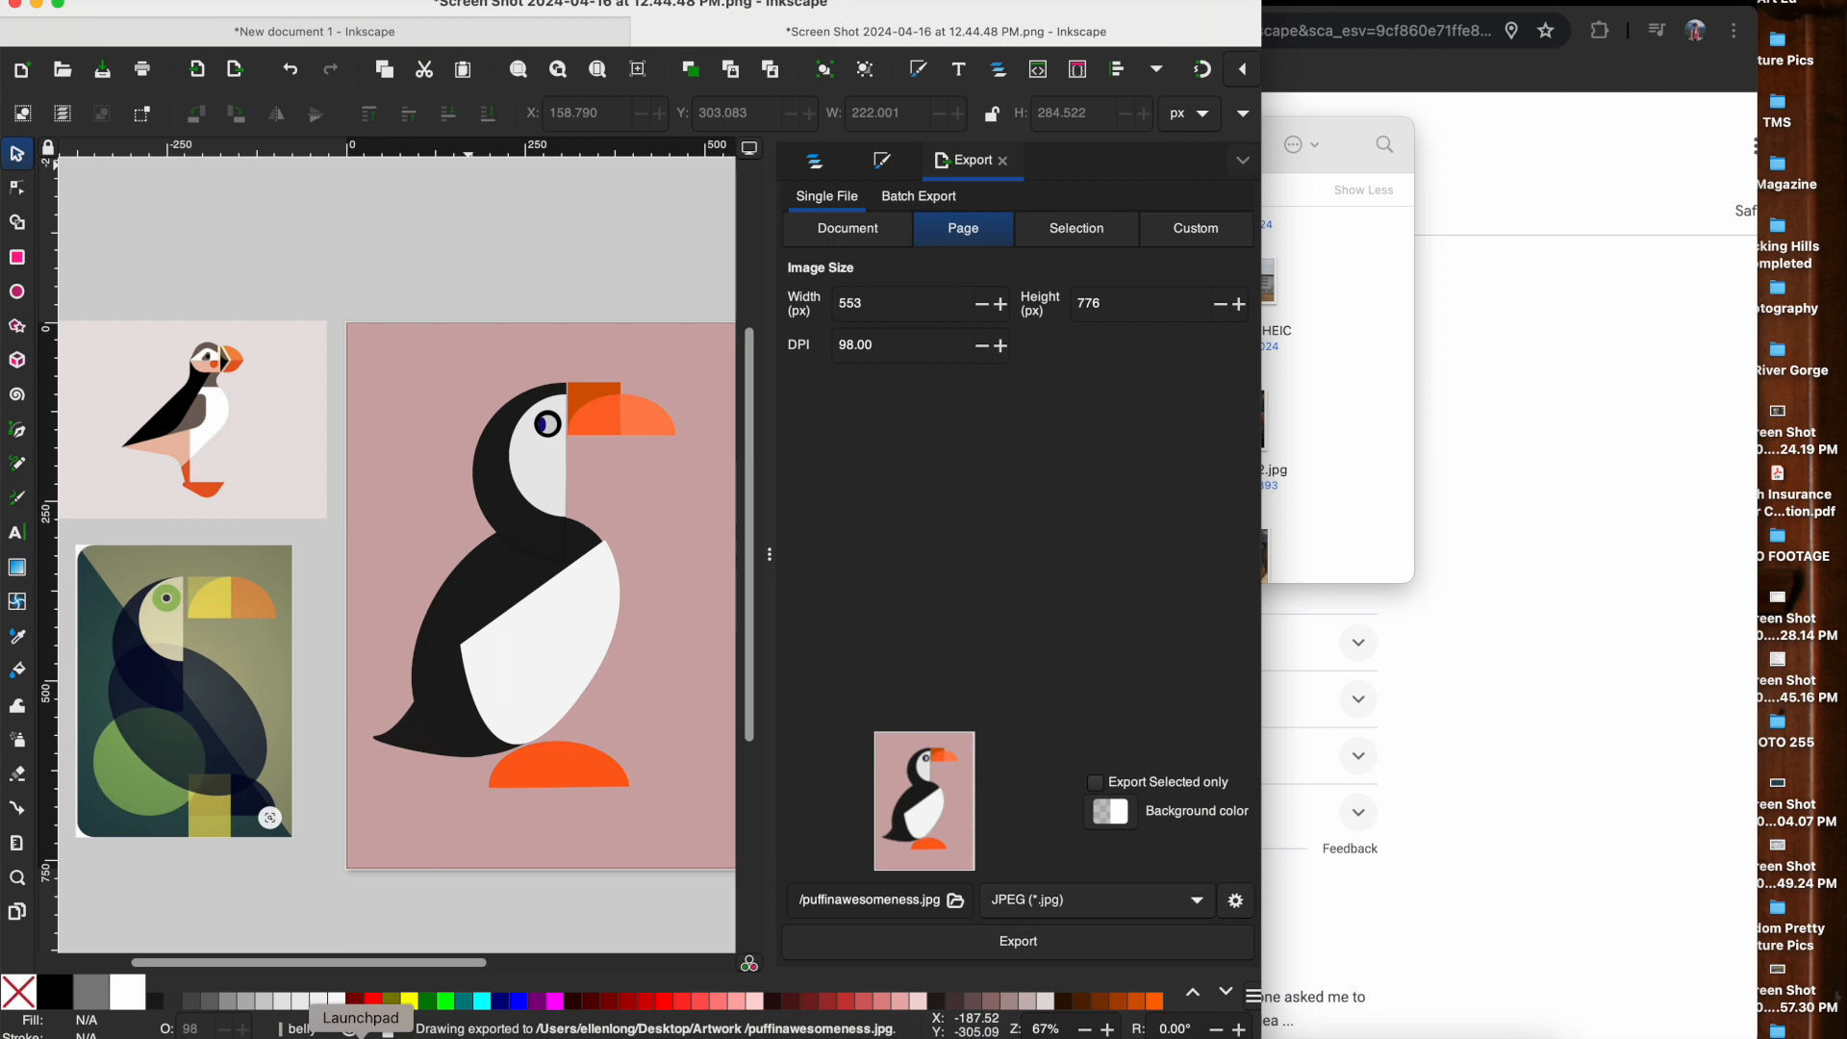
{"action": "left_click", "coordinate": [308, 1036]}
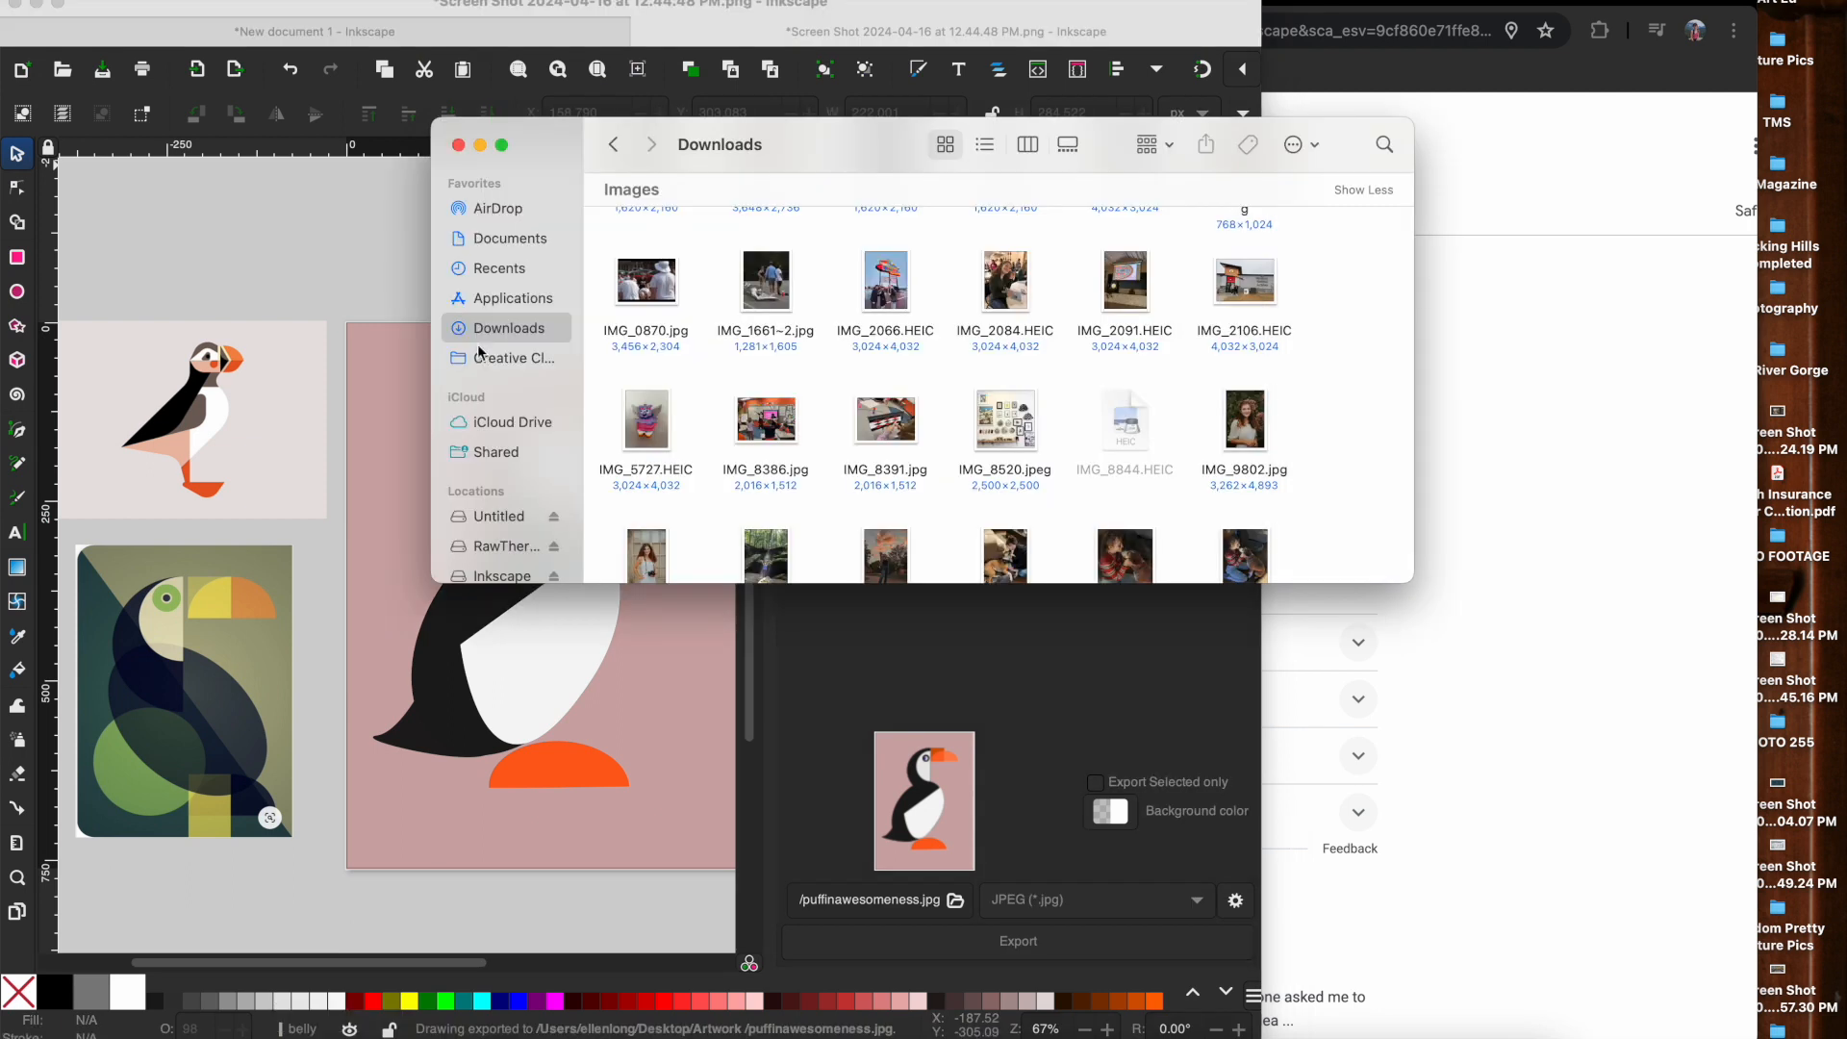
{"action": "left_click", "coordinate": [1383, 145]}
{"action": "type", "text": "desktop"}
{"action": "key", "text": "Return"}
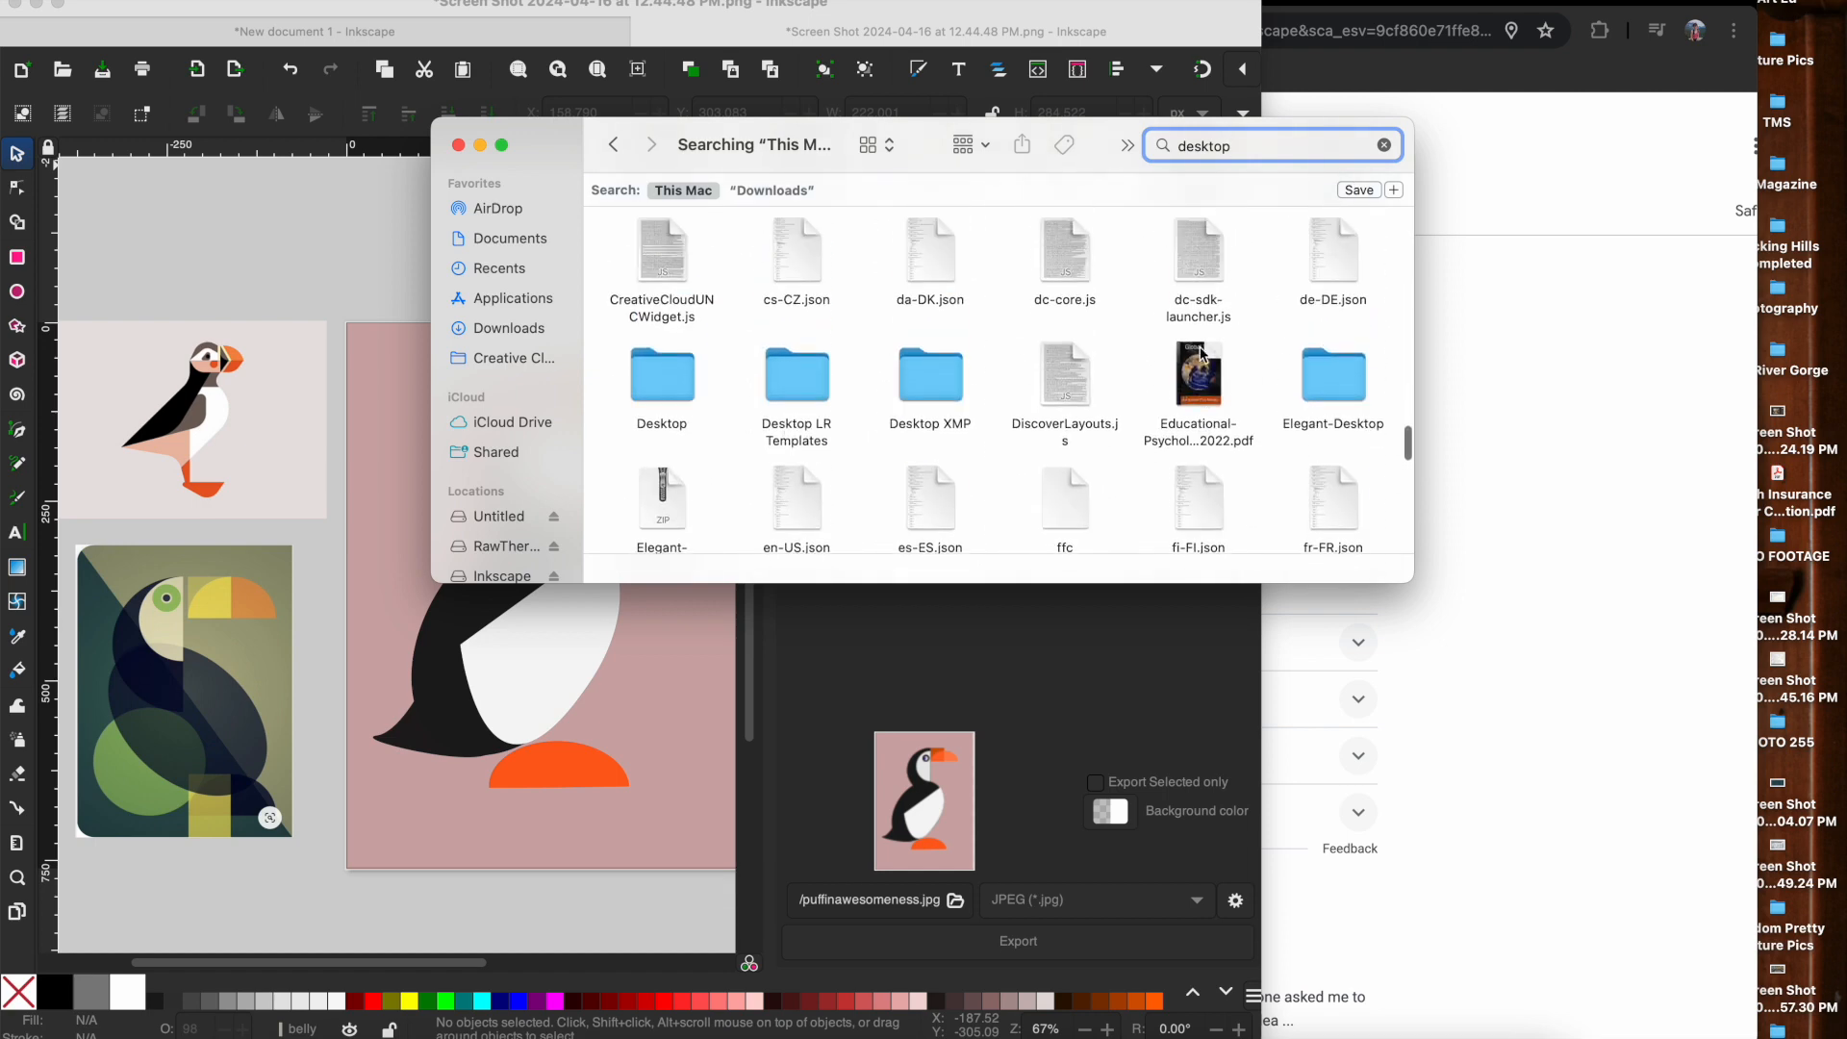
{"action": "double_click", "coordinate": [648, 434]}
{"action": "double_click", "coordinate": [765, 255]}
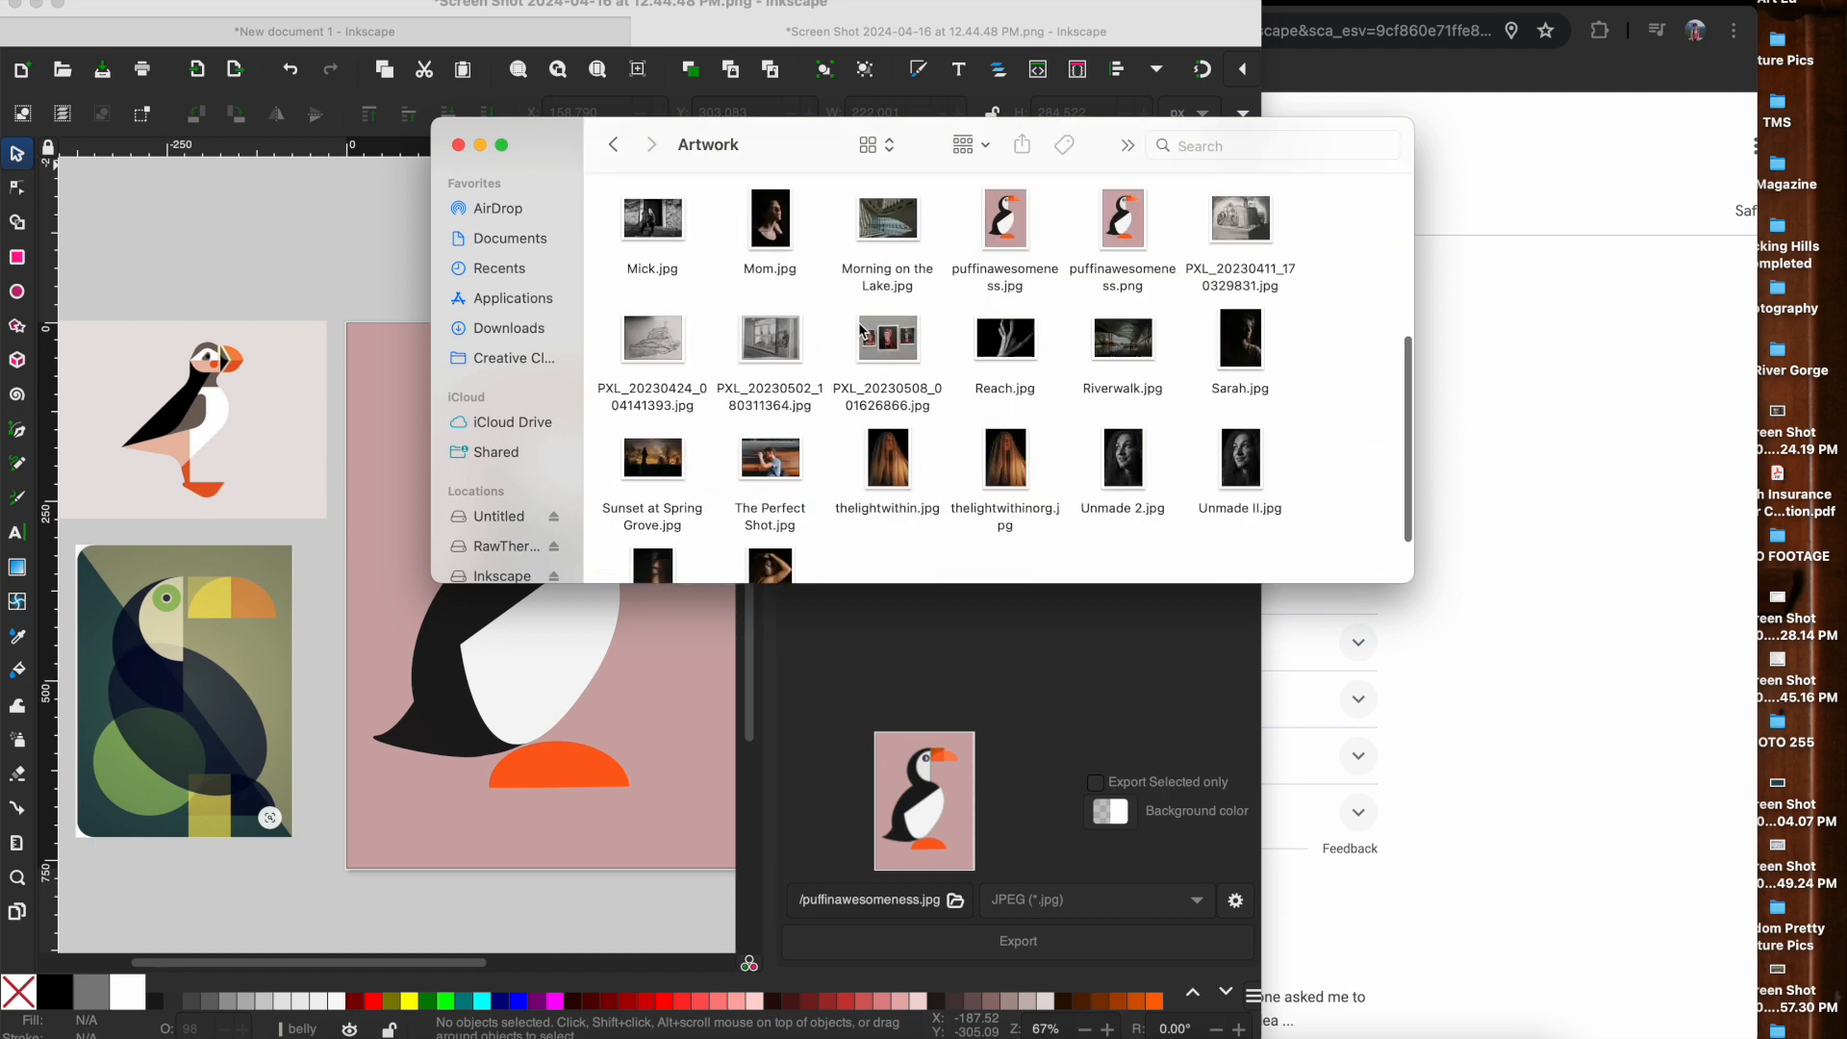
Step: Find puffinawesomeness.jpg in the Artwork folder and preview the exported illustration at a larger size
{"action": "scroll", "coordinate": [961, 385], "scroll_direction": "down", "scroll_amount": 5}
{"action": "left_click", "coordinate": [1025, 463]}
{"action": "left_click", "coordinate": [879, 147]}
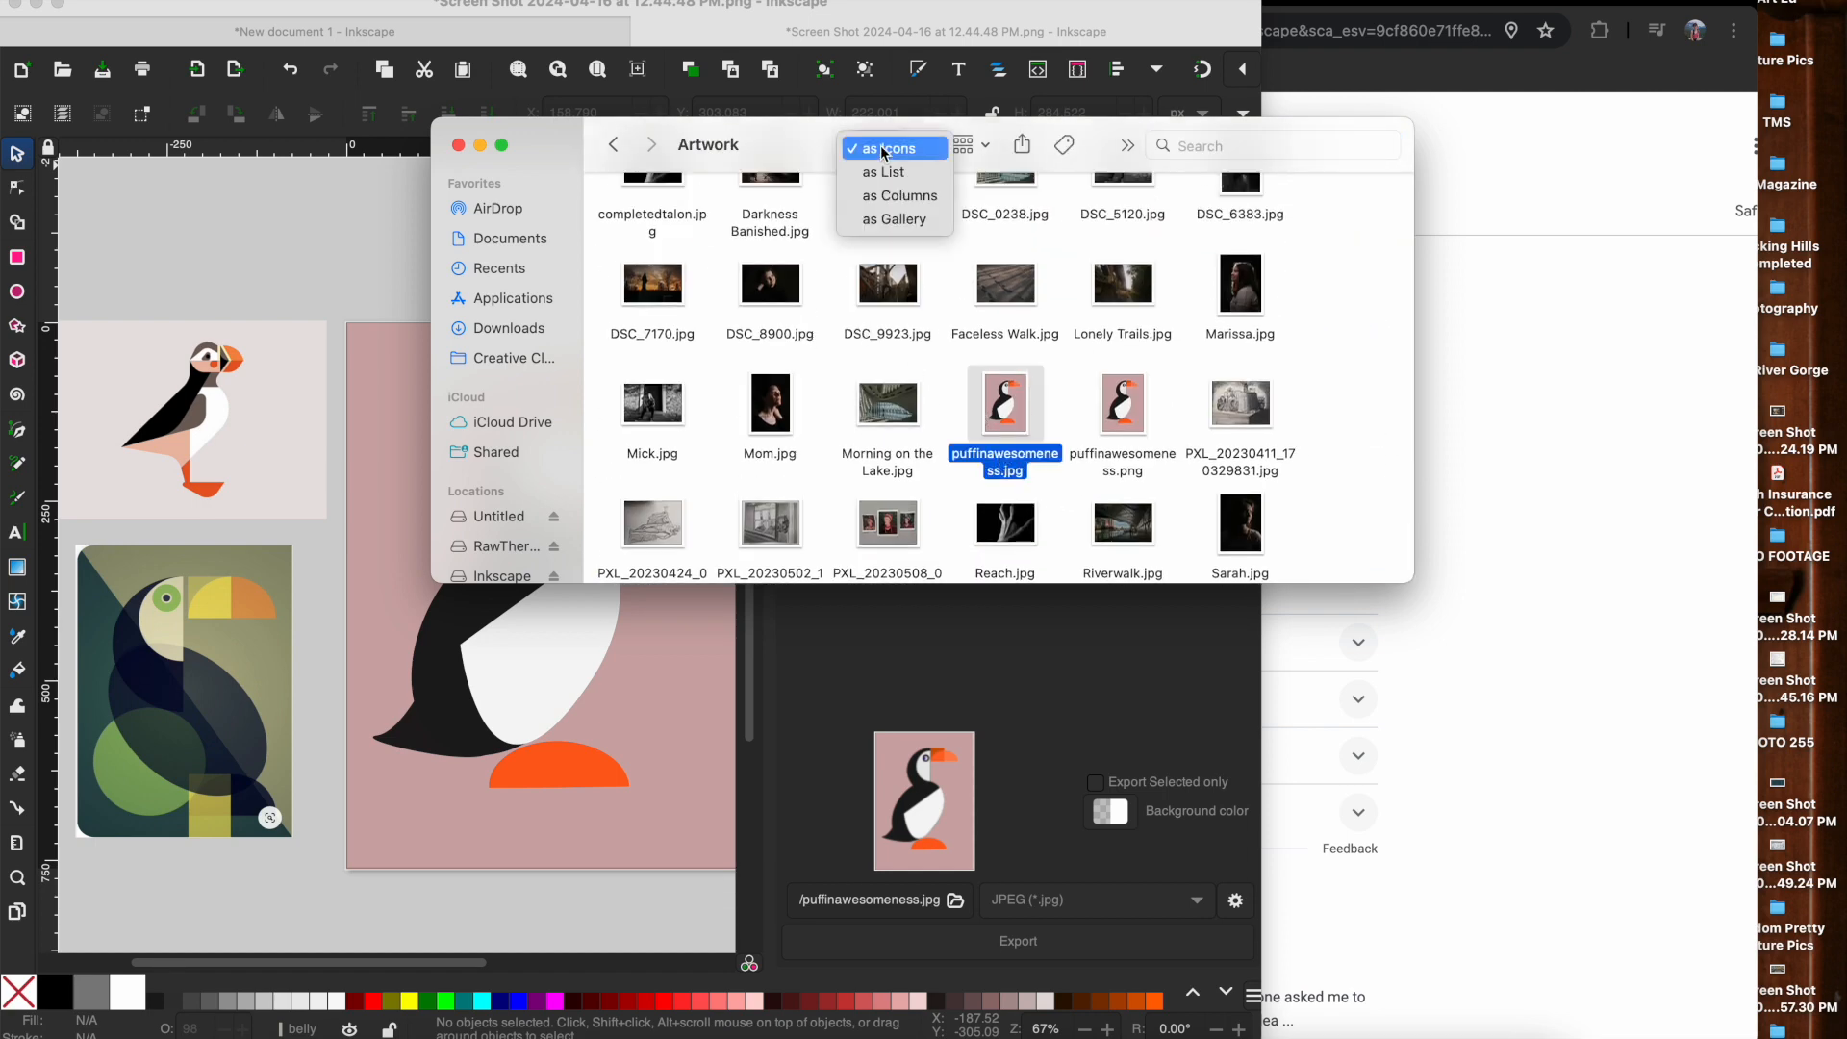
{"action": "left_click", "coordinate": [996, 466]}
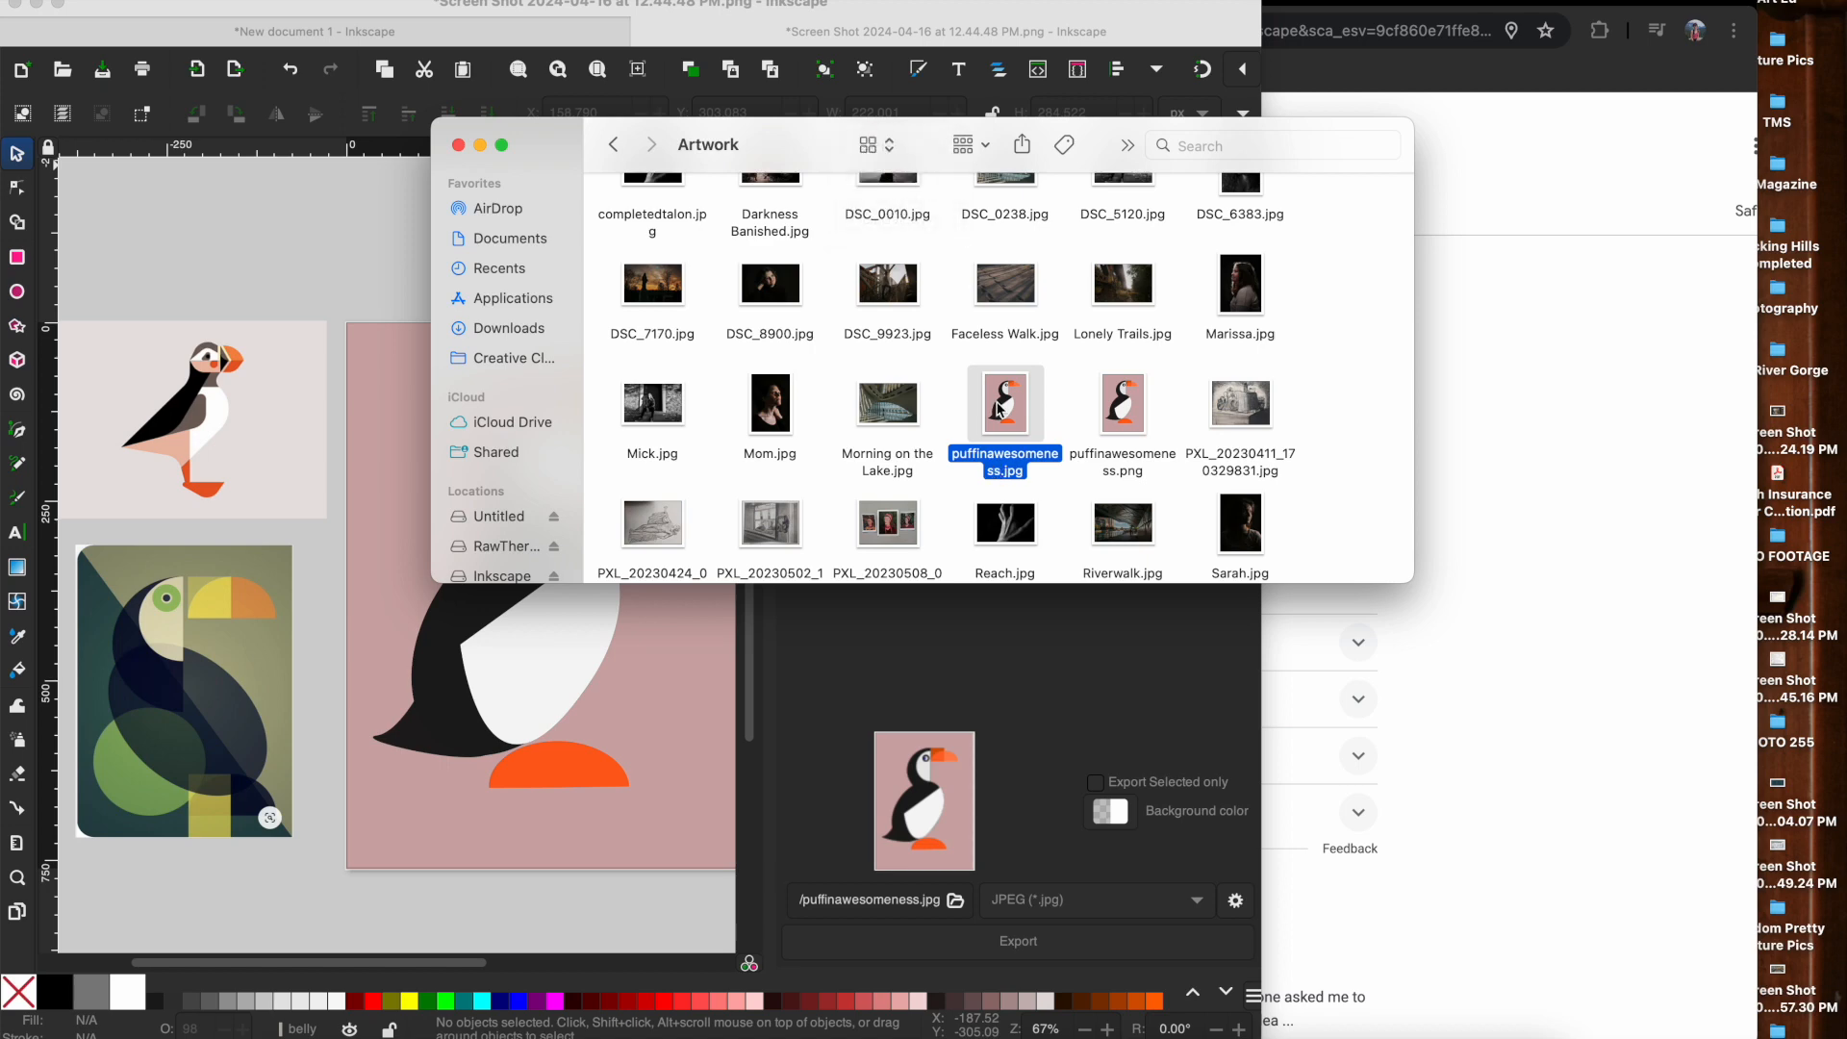
{"action": "key", "text": "space"}
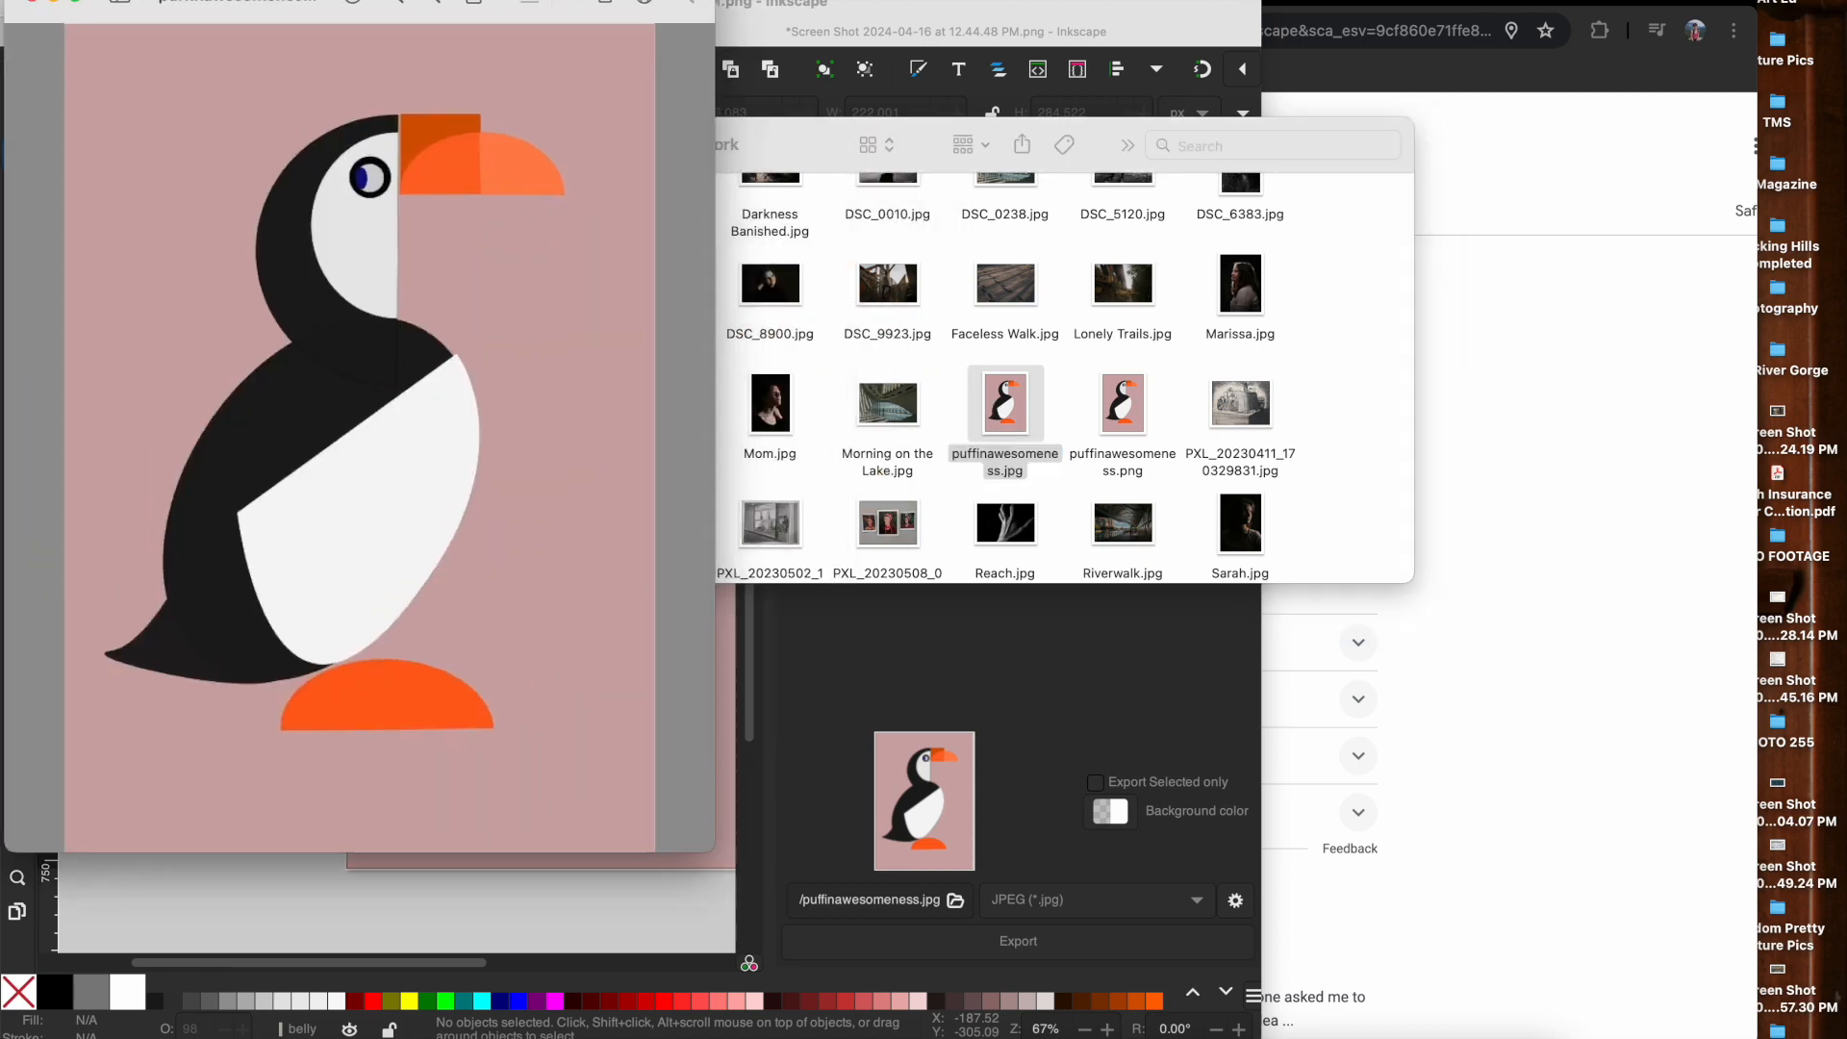
{"action": "left_click_drag", "start_coordinate": [715, 851], "coordinate": [260, 923]}
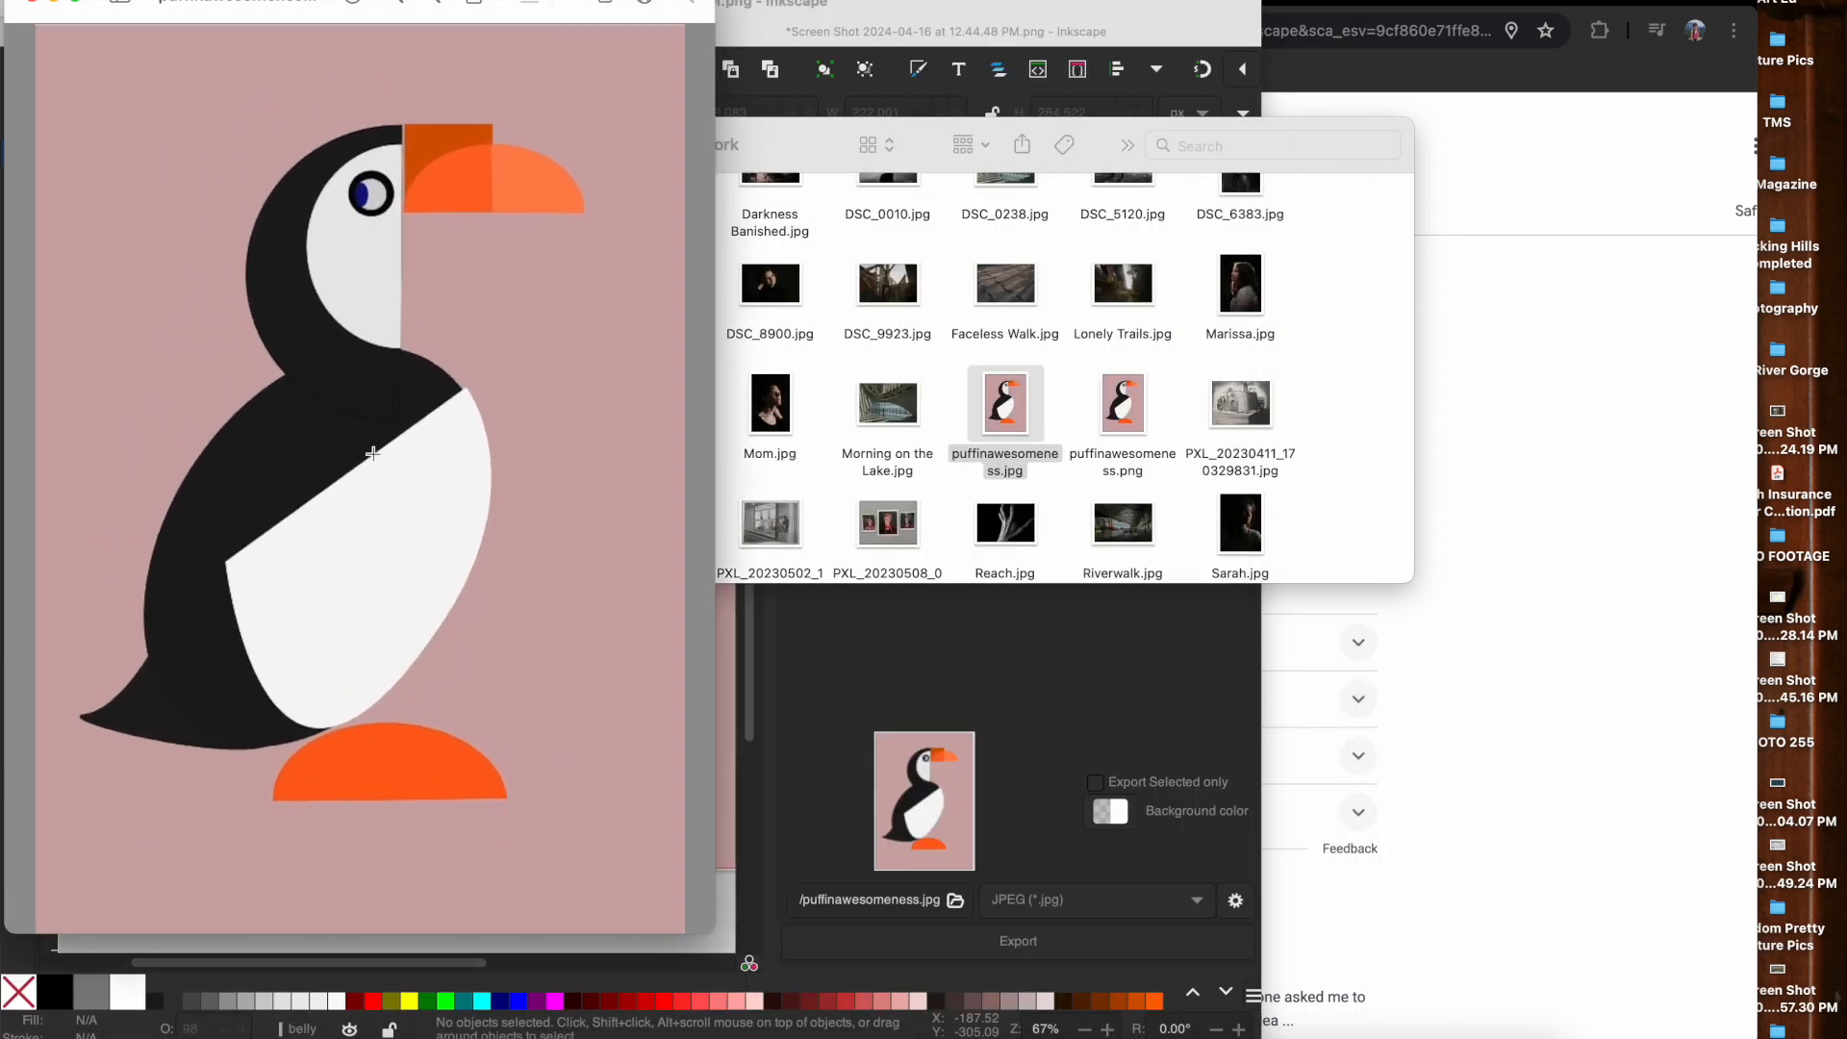